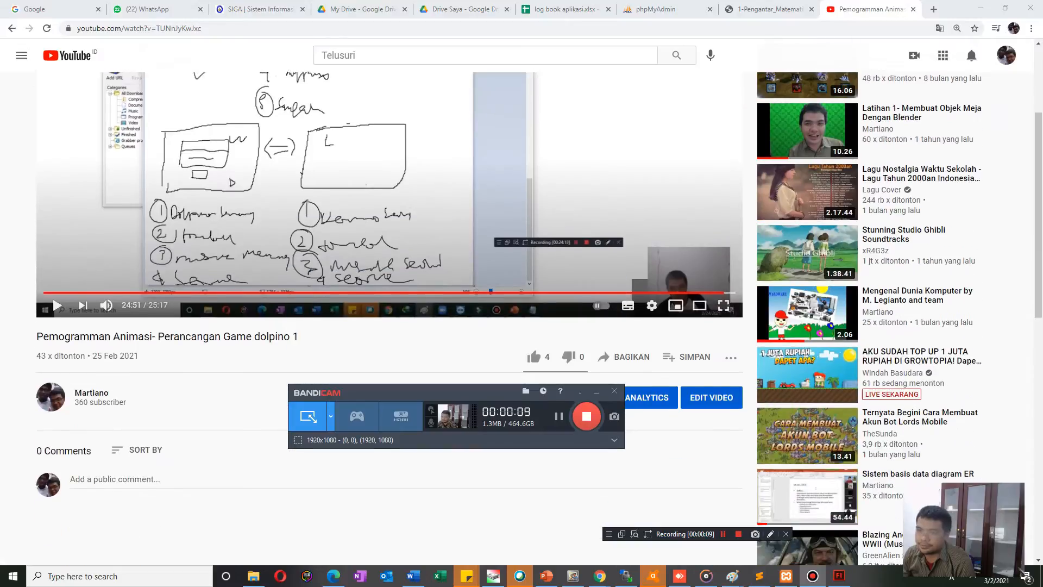
Switch from the browser to the dolpin.fla document in Adobe Flash Professional CS6.
{"action": "scroll", "coordinate": [389, 288], "scroll_direction": "up", "scroll_amount": 3}
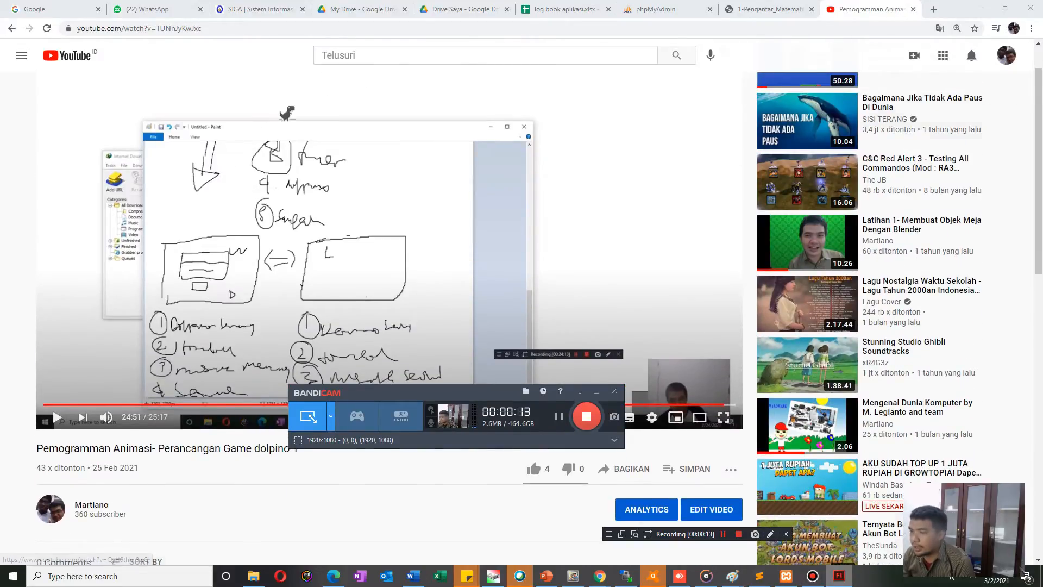
{"action": "left_click", "coordinate": [839, 576]}
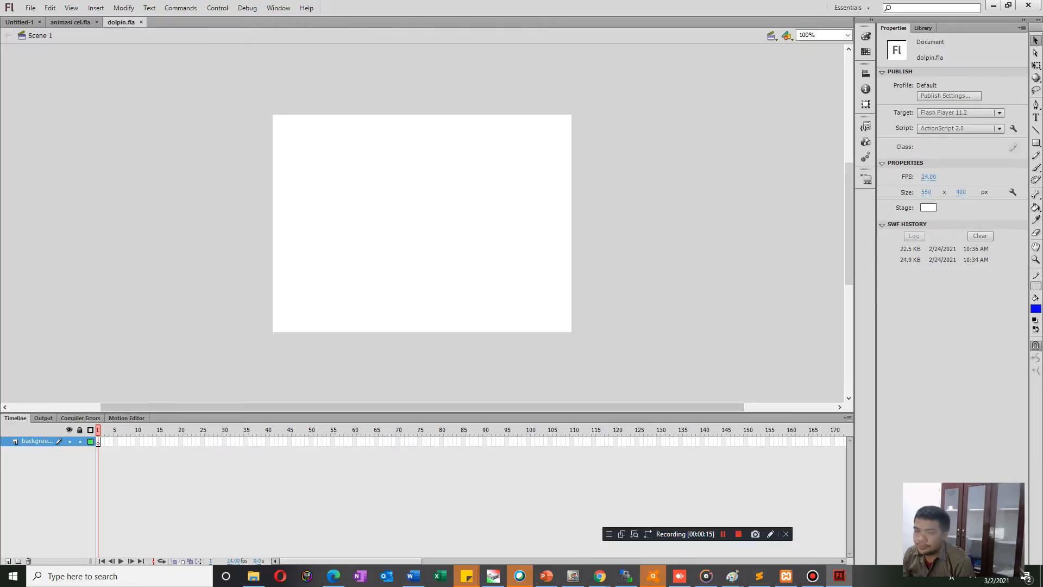
{"action": "right_click", "coordinate": [37, 442]}
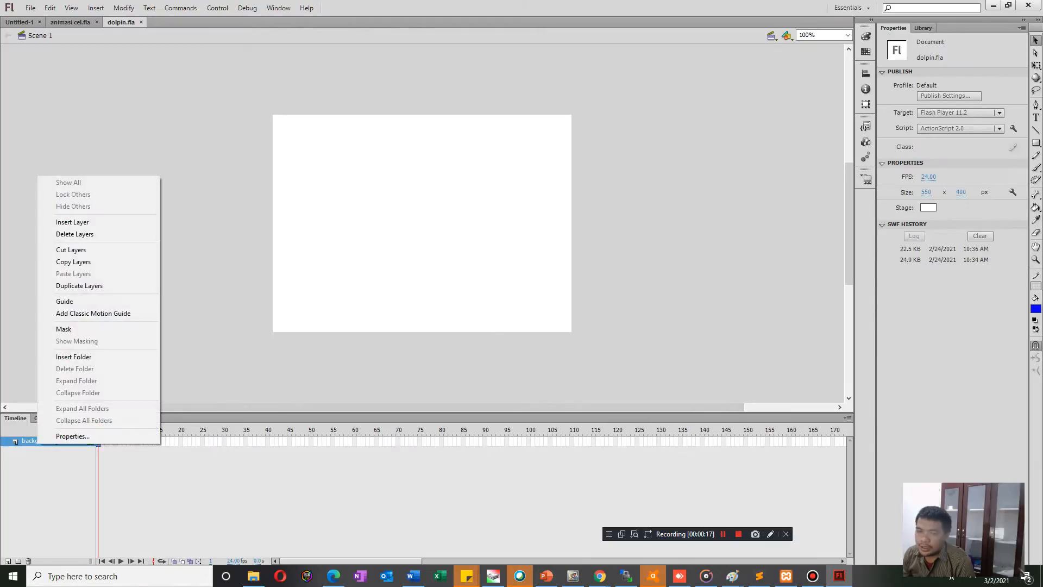
{"action": "left_click", "coordinate": [24, 442]}
{"action": "right_click", "coordinate": [24, 442]}
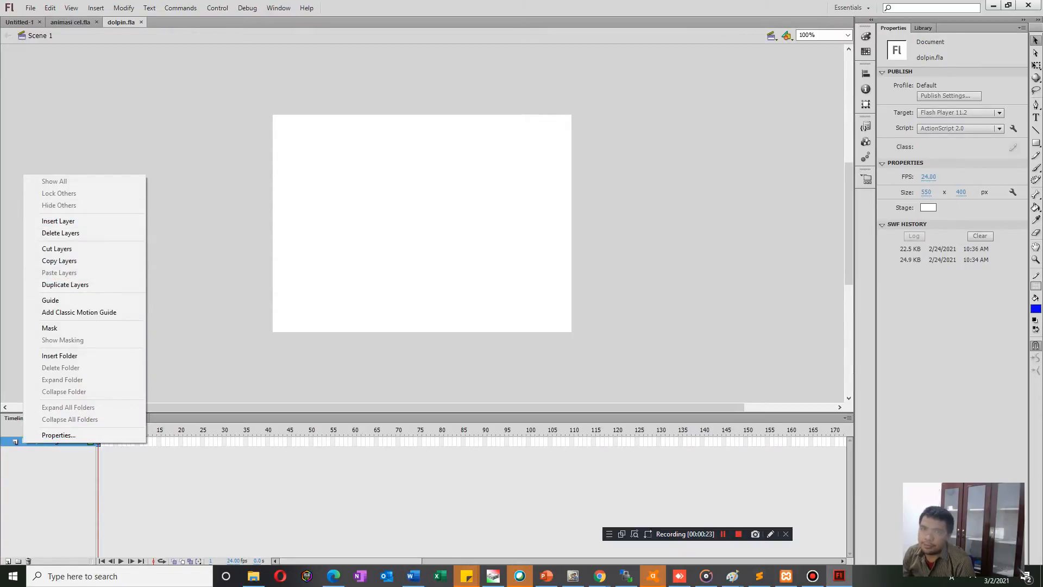
Close dolpin.fla and create a new ActionScript 2.0 document with the default 550 x 400 px size and 24 fps.
{"action": "left_click", "coordinate": [142, 22]}
{"action": "left_click", "coordinate": [31, 8]}
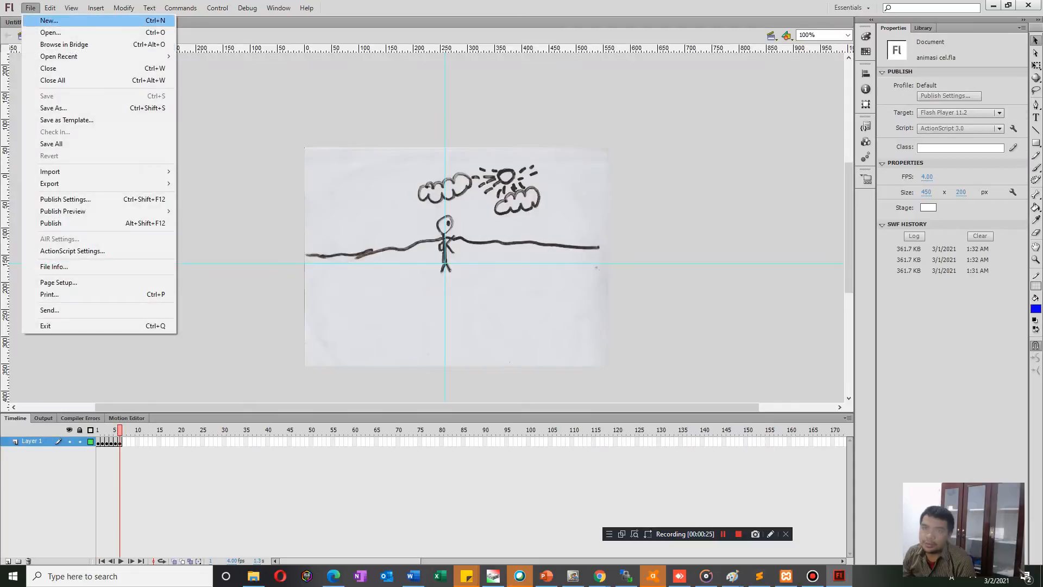
{"action": "left_click", "coordinate": [49, 21]}
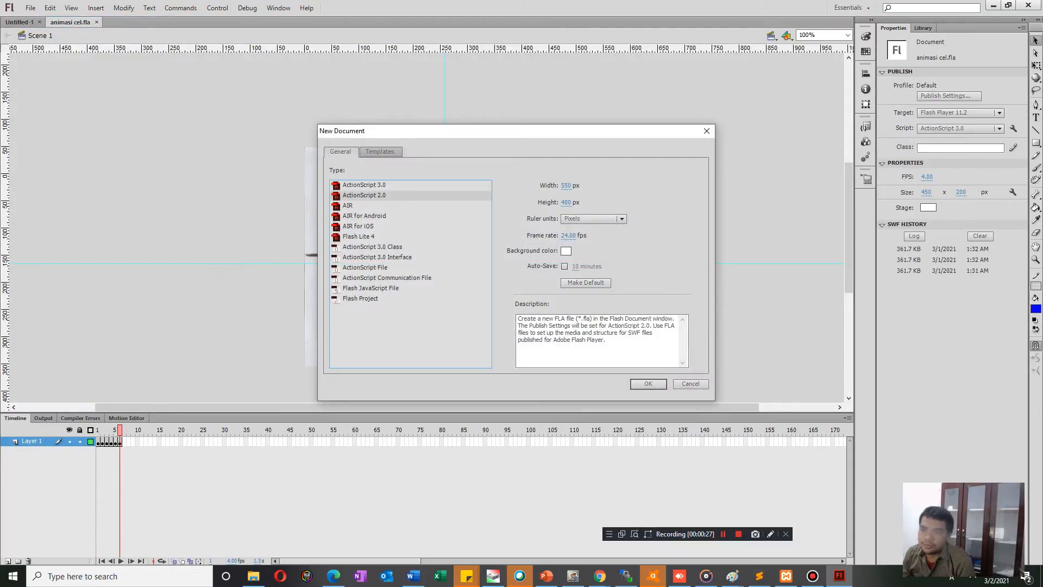
{"action": "left_click", "coordinate": [649, 384]}
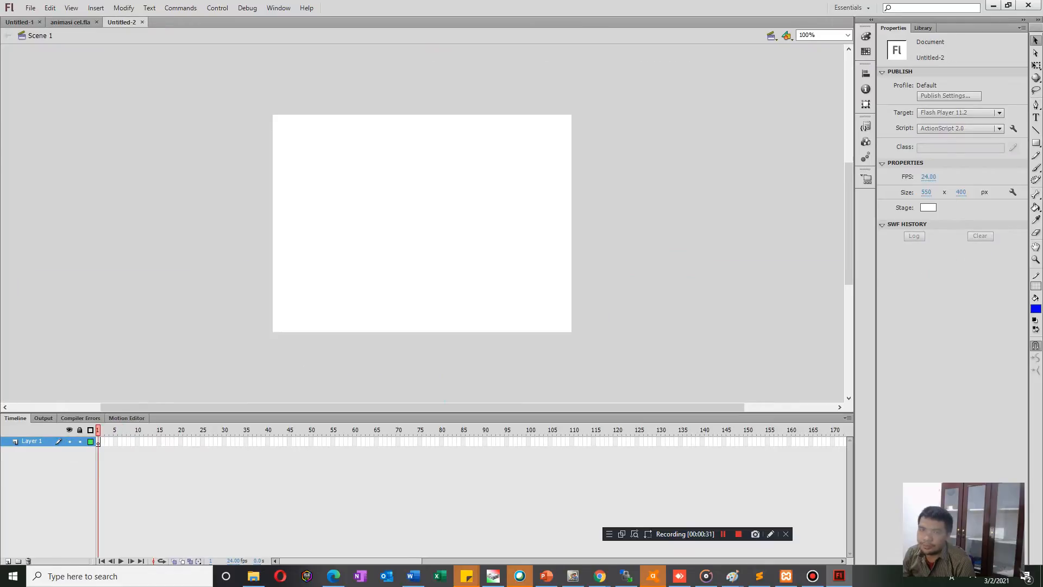
Start saving the new document under a new name and try to delete the Dolphino folder inside latihan flash.
{"action": "left_click", "coordinate": [30, 8]}
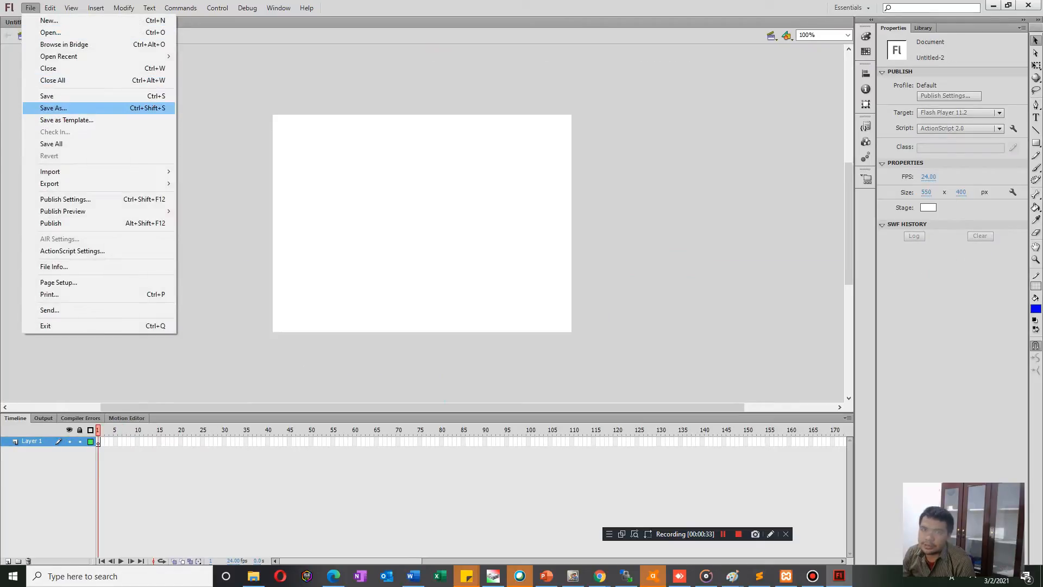
{"action": "left_click", "coordinate": [54, 108]}
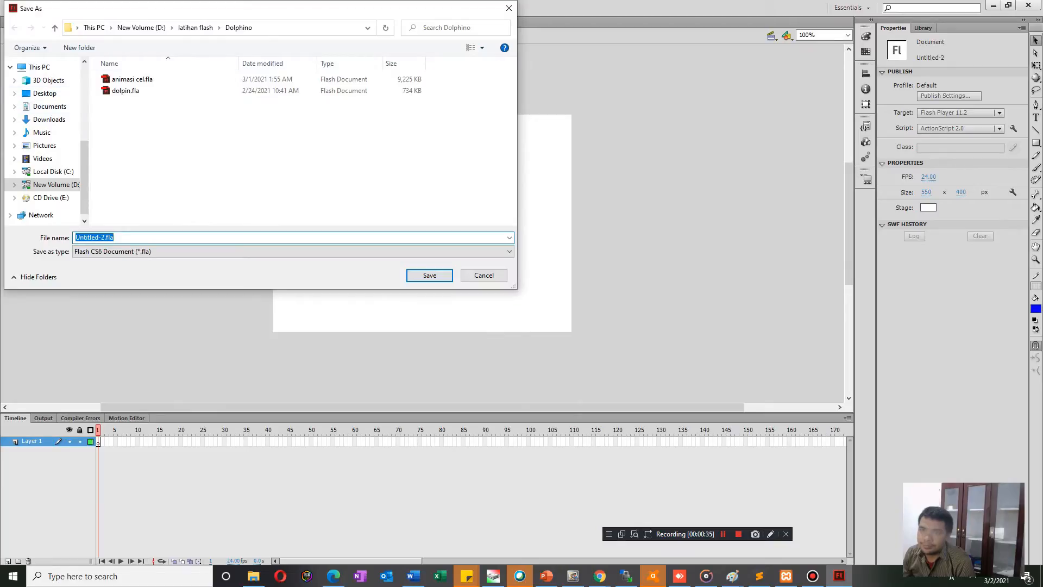
{"action": "left_click", "coordinate": [196, 27]}
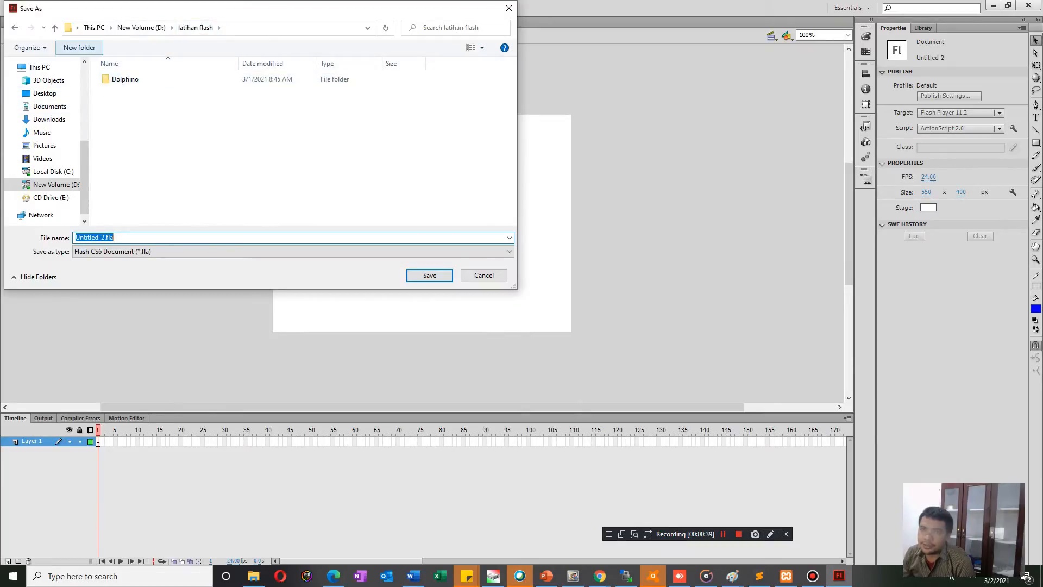
{"action": "left_click", "coordinate": [125, 79]}
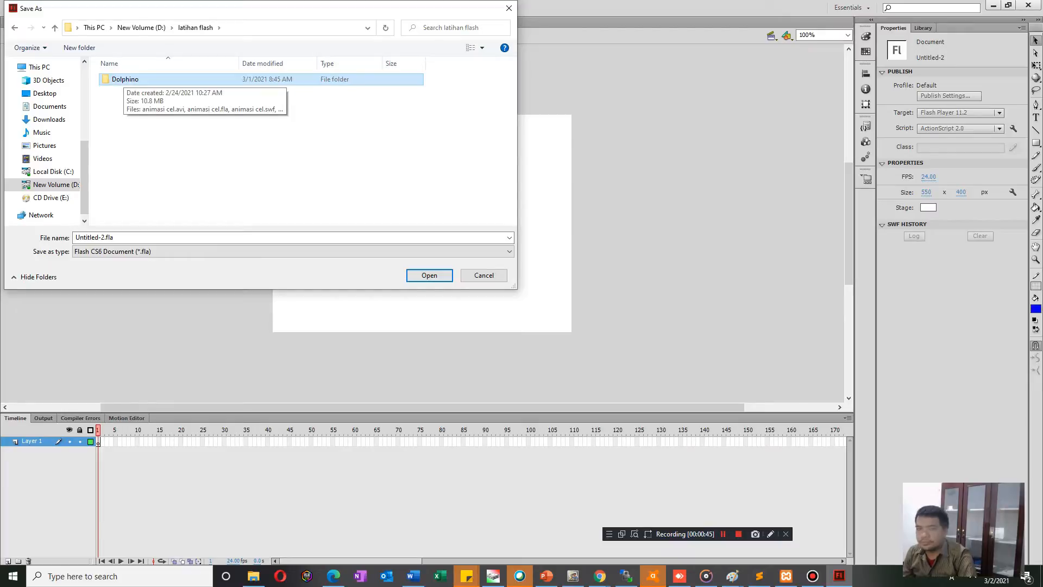
{"action": "key", "text": "Delete"}
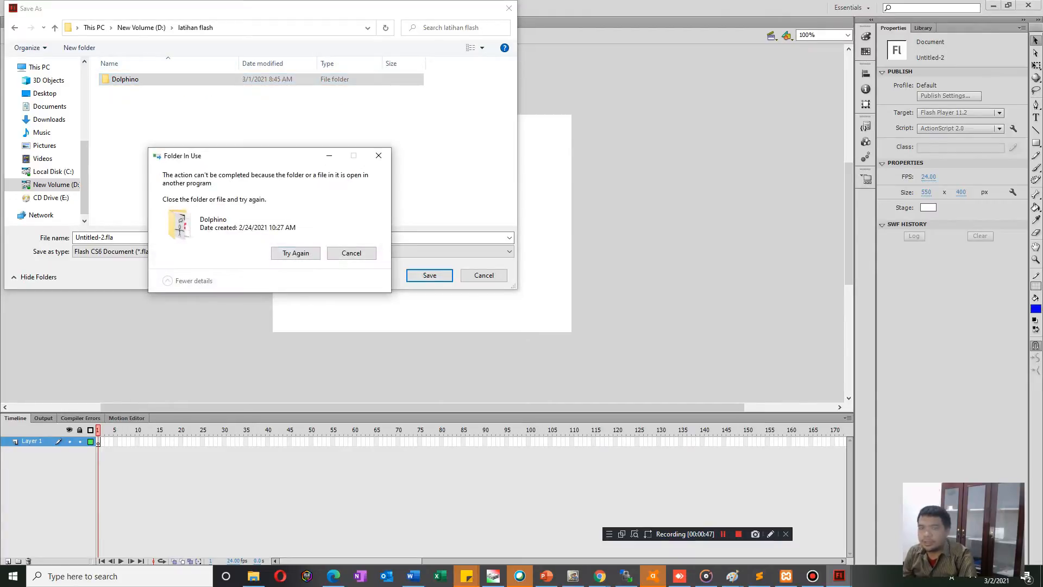
{"action": "left_click", "coordinate": [352, 253]}
Delete the old dolpin.fla from the Dolphino folder and save the new document there as dolpin.fla.
{"action": "double_click", "coordinate": [125, 79]}
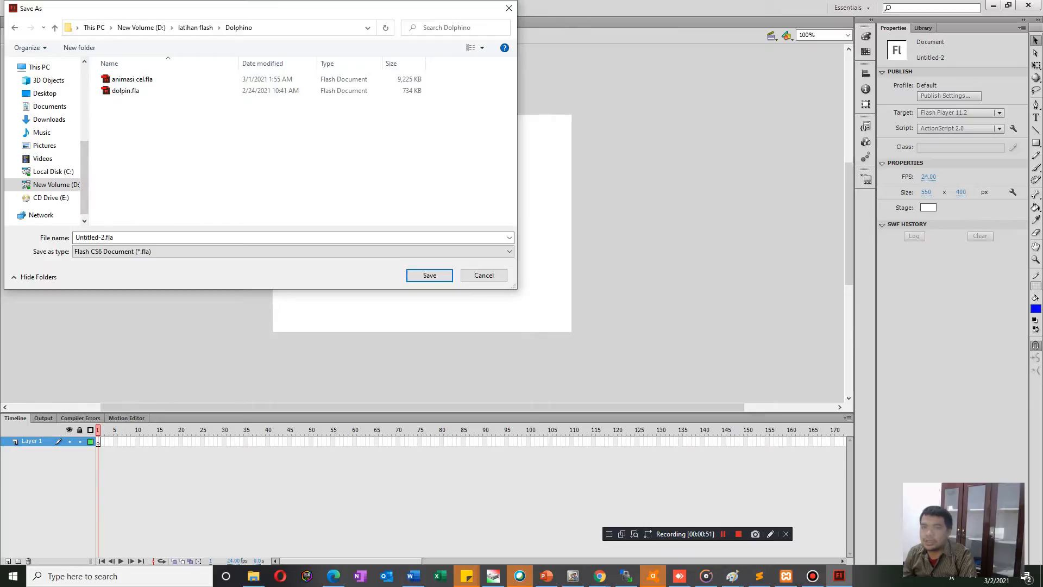
{"action": "left_click", "coordinate": [125, 91]}
{"action": "key", "text": "Delete"}
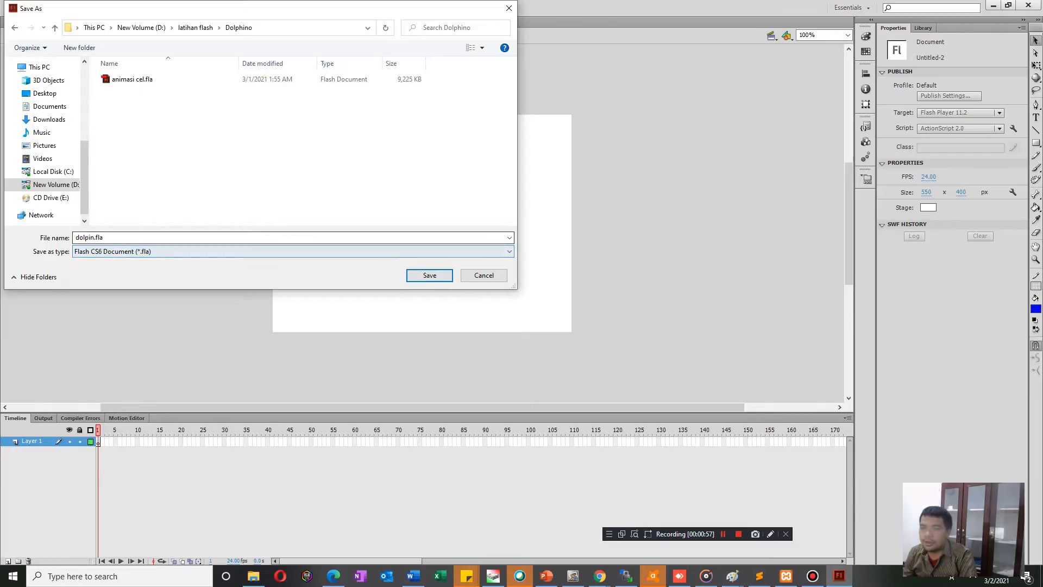
{"action": "key", "text": "Return"}
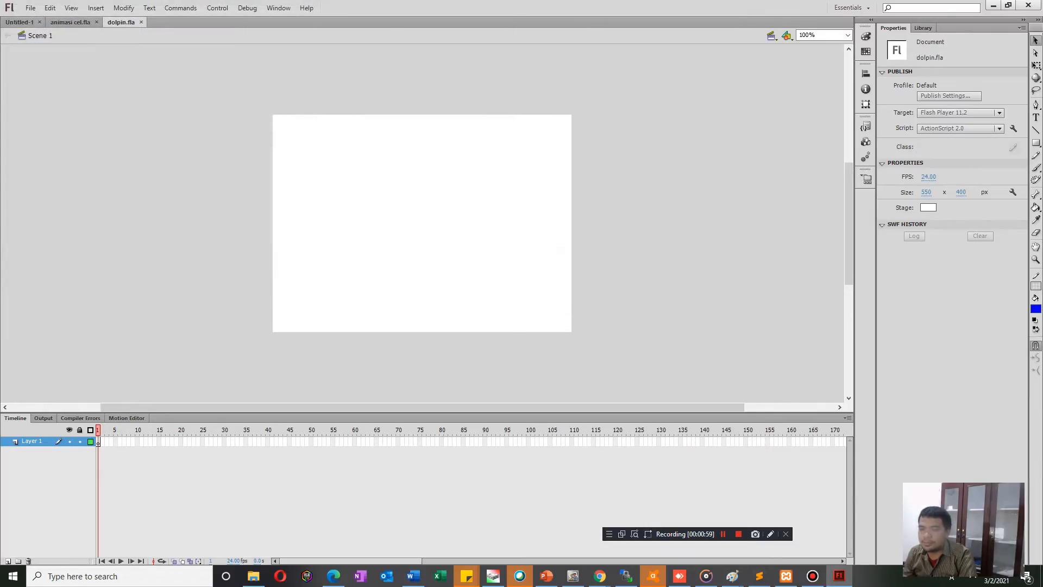
Rename Layer 1 as "backgroud" through its layer properties.
{"action": "right_click", "coordinate": [28, 440]}
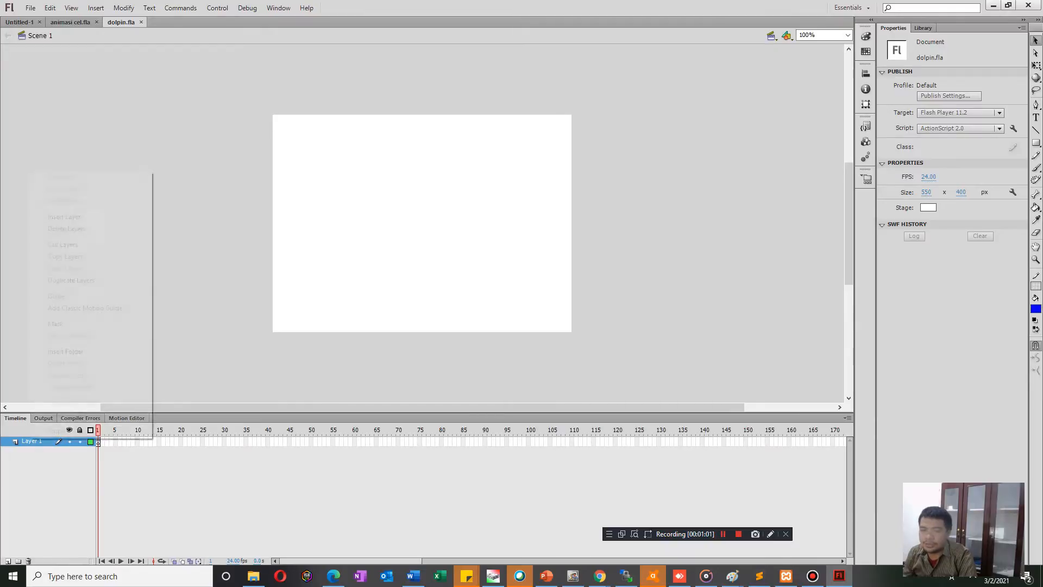
{"action": "key", "text": "Escape"}
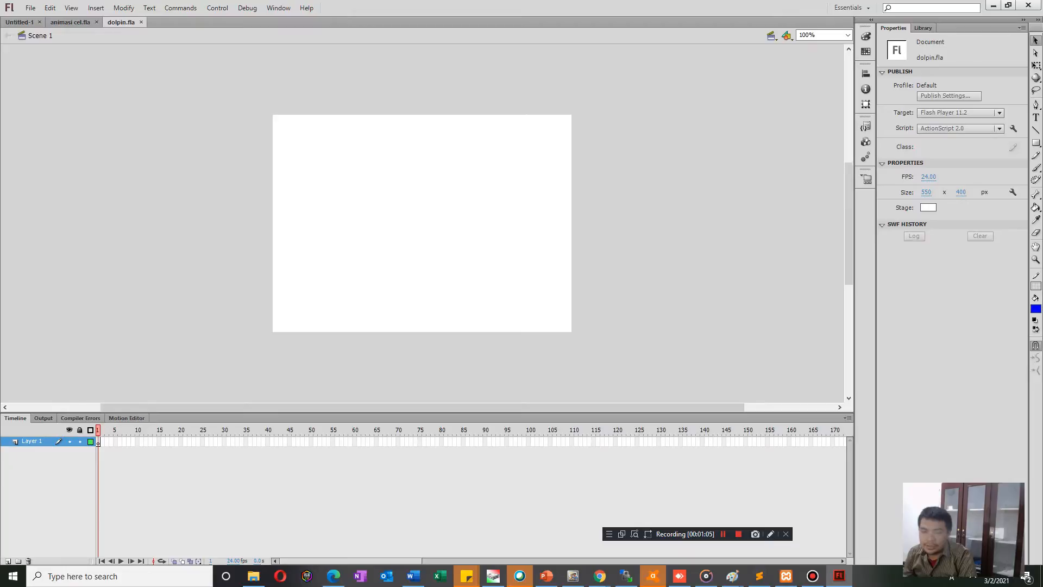
{"action": "right_click", "coordinate": [34, 441]}
{"action": "left_click", "coordinate": [55, 432]}
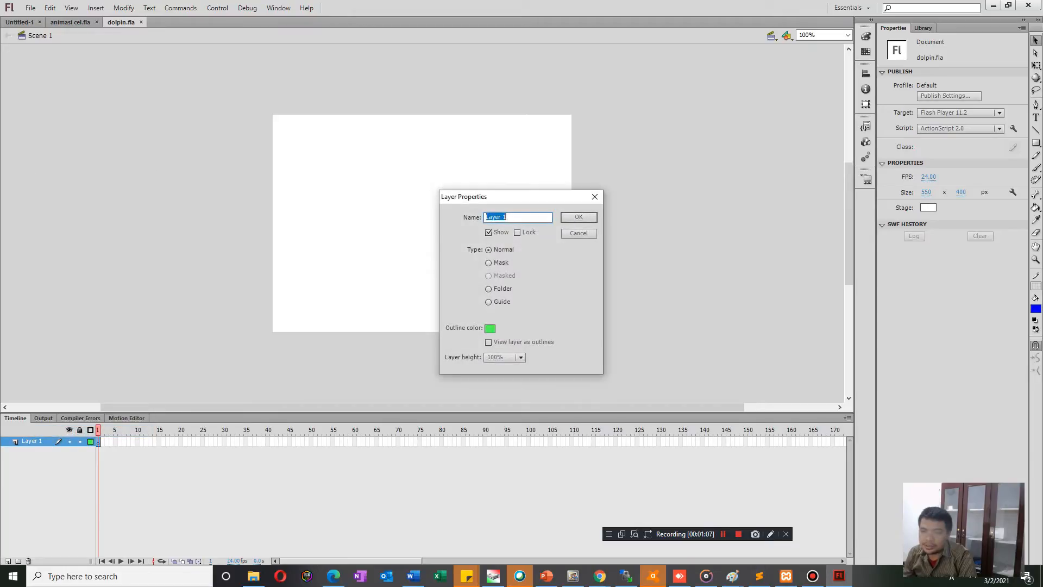
{"action": "type", "text": "bacg"}
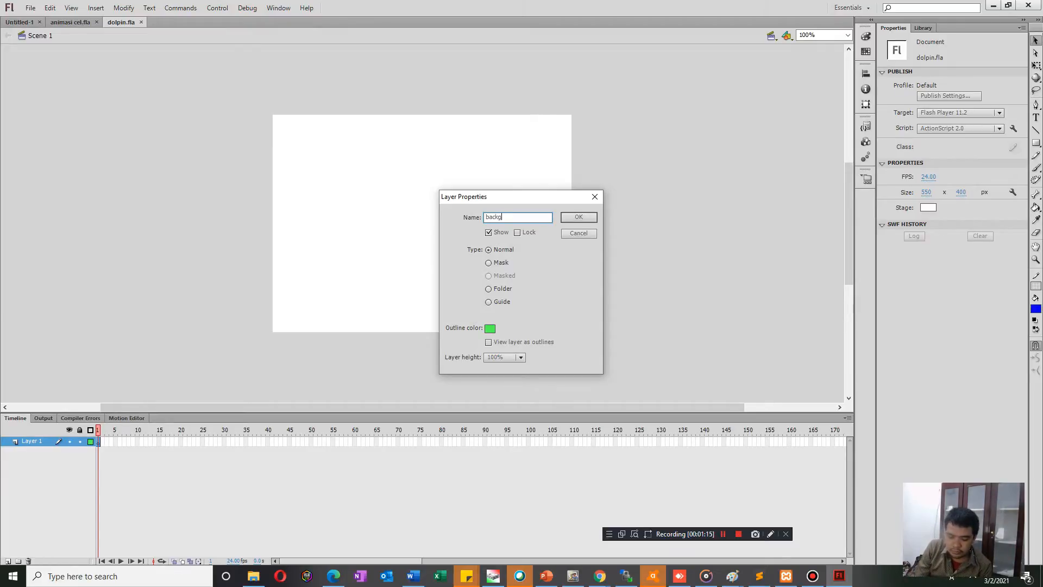
{"action": "type", "text": "roud"}
{"action": "key", "text": "Return"}
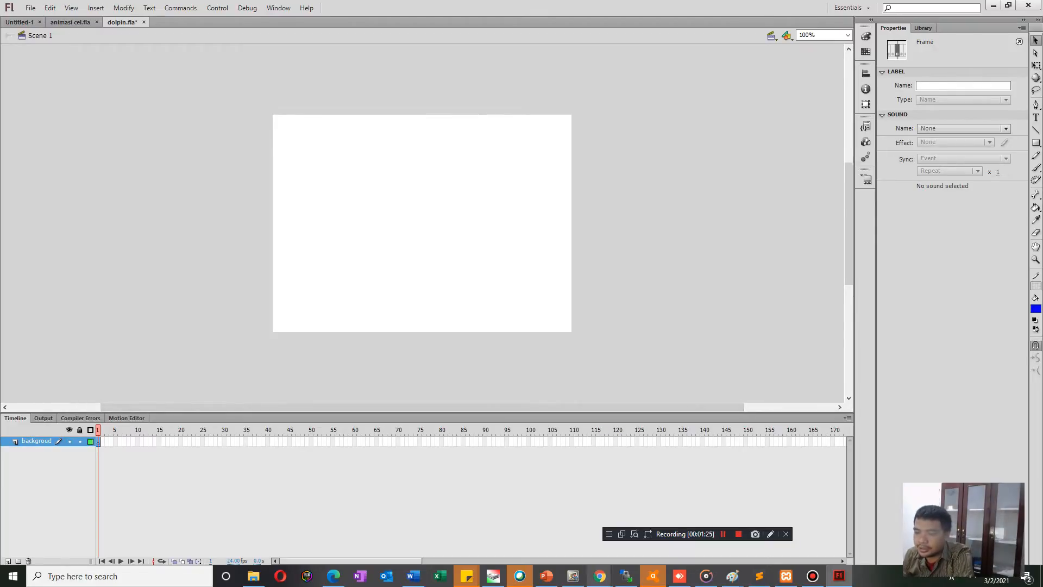
Switch to Chrome and open google.com in a new tab.
{"action": "left_click", "coordinate": [600, 576]}
{"action": "left_click", "coordinate": [554, 529]}
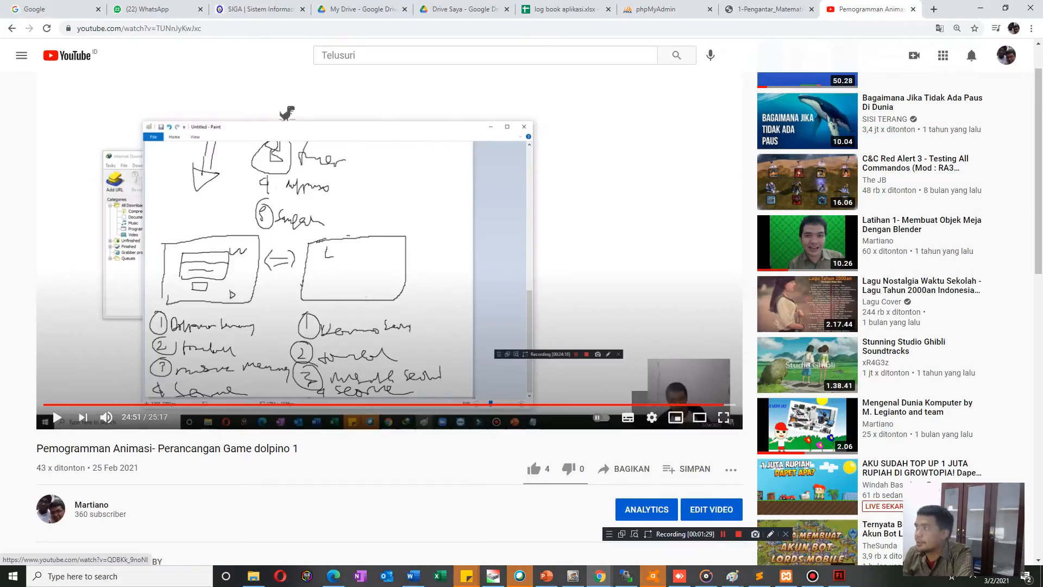
{"action": "left_click", "coordinate": [934, 8]}
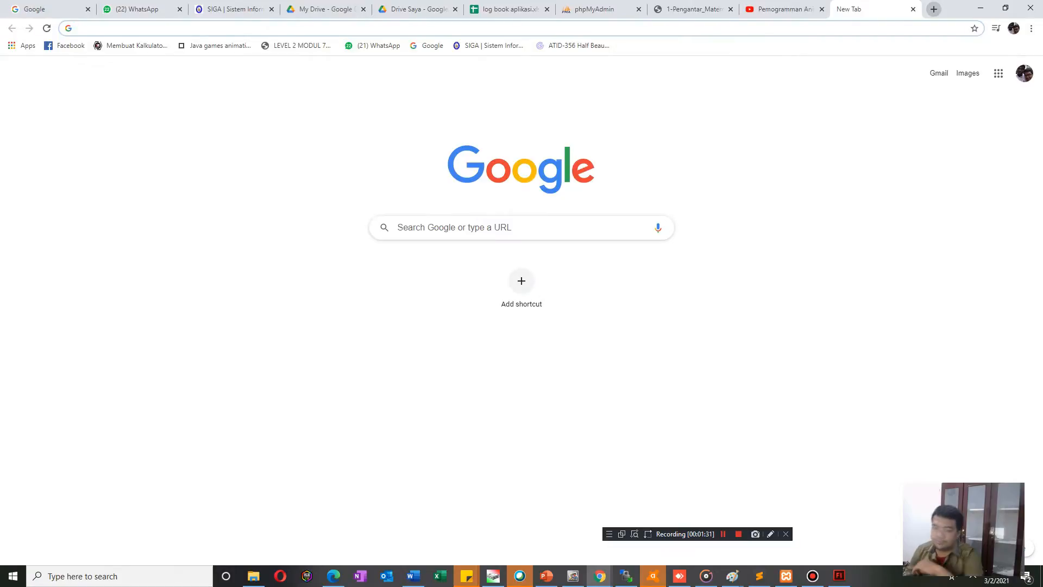
{"action": "type", "text": "go"}
{"action": "key", "text": "Return"}
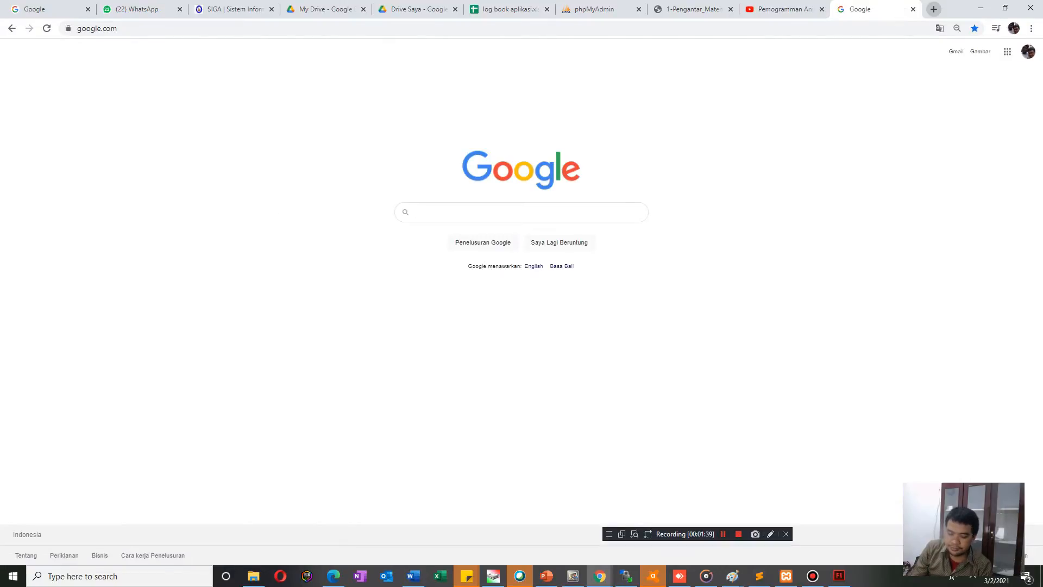
Search Google for "fedding frenzy theme" and browse the image results for background ideas.
{"action": "type", "text": "fed"}
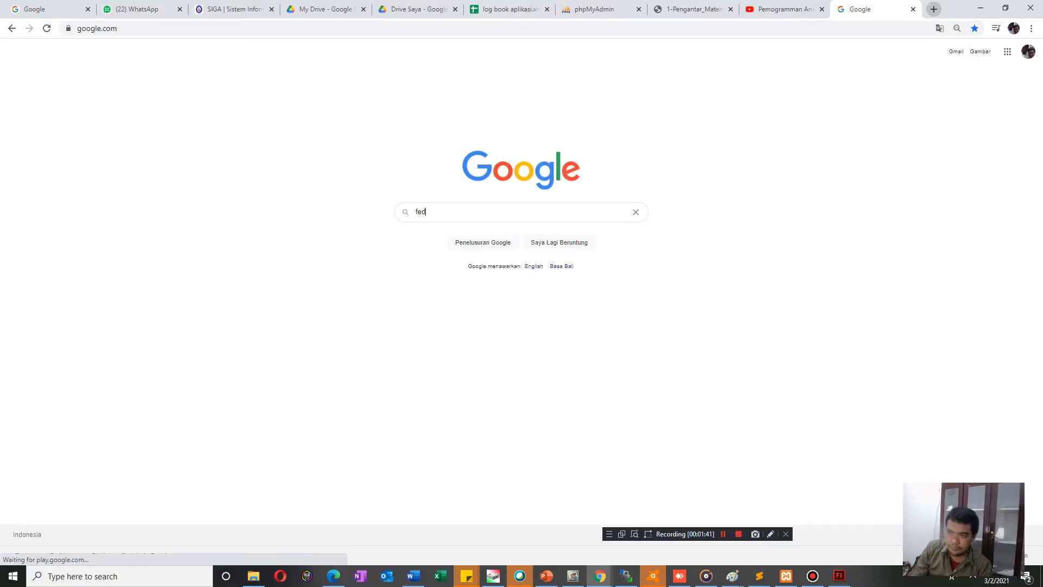
{"action": "type", "text": "ding frenzy "}
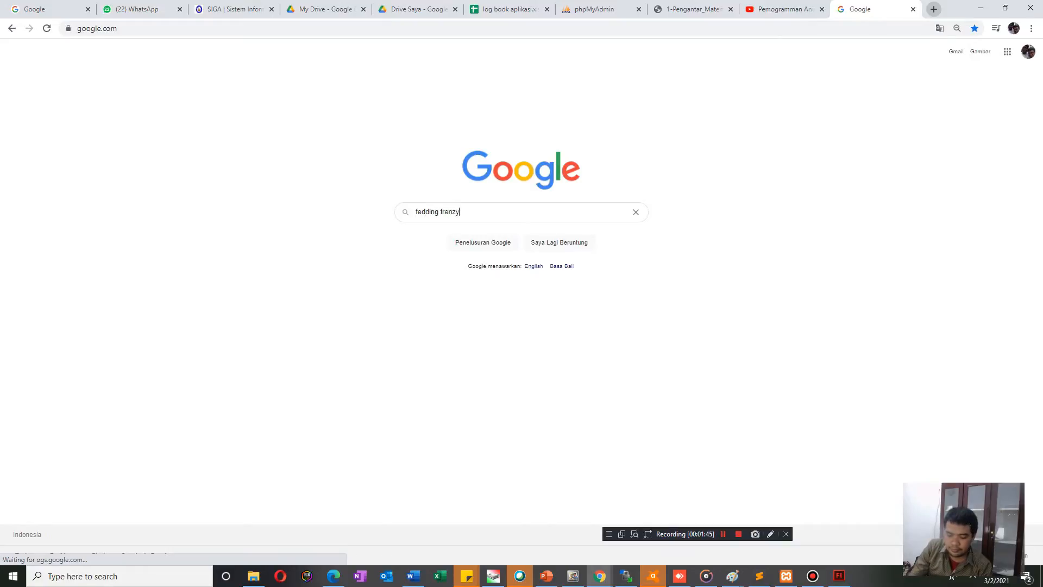
{"action": "type", "text": "theme"}
{"action": "key", "text": "Return"}
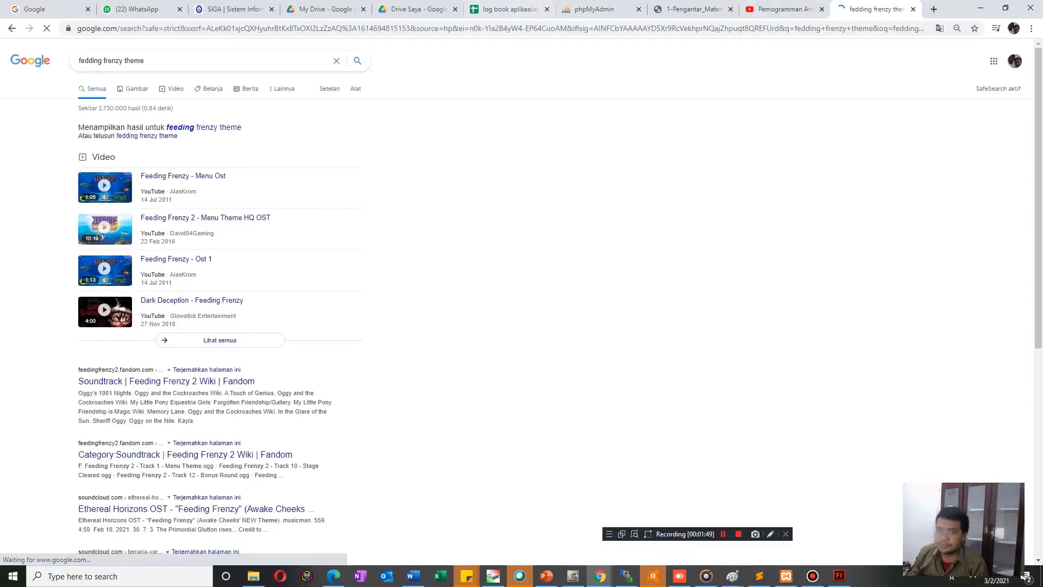
{"action": "left_click", "coordinate": [133, 88]}
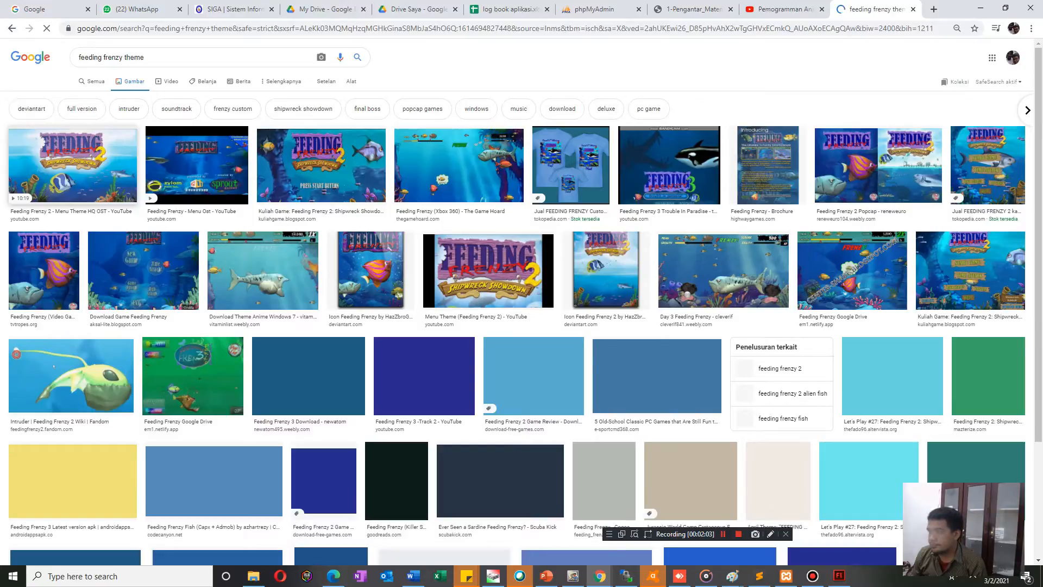
{"action": "scroll", "coordinate": [263, 271], "scroll_direction": "down", "scroll_amount": 3}
{"action": "scroll", "coordinate": [263, 270], "scroll_direction": "up", "scroll_amount": 3}
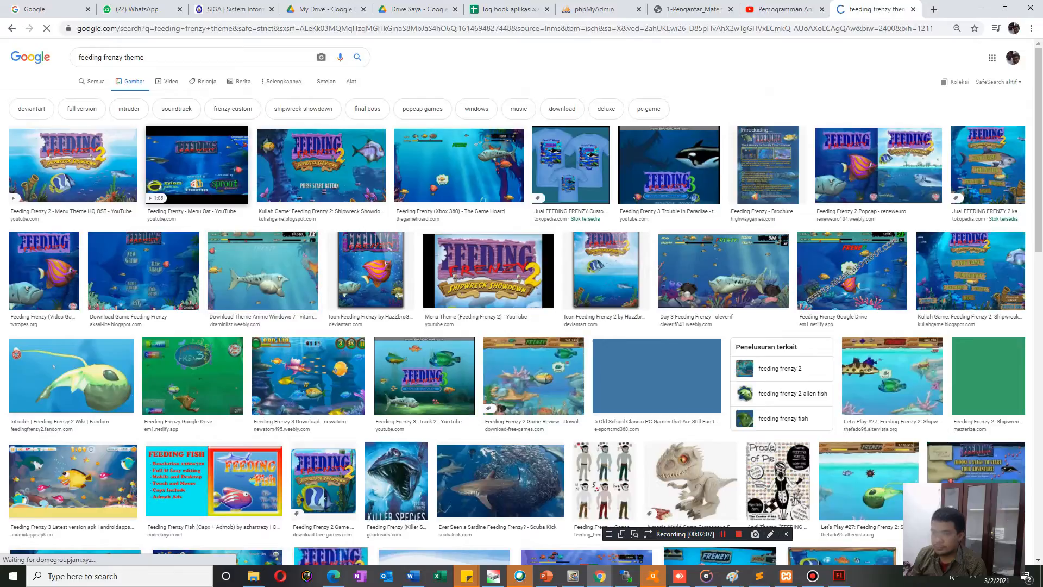
Replace the image search query with "cartoon sea" and run the search.
{"action": "left_click_drag", "start_coordinate": [144, 58], "coordinate": [79, 57]}
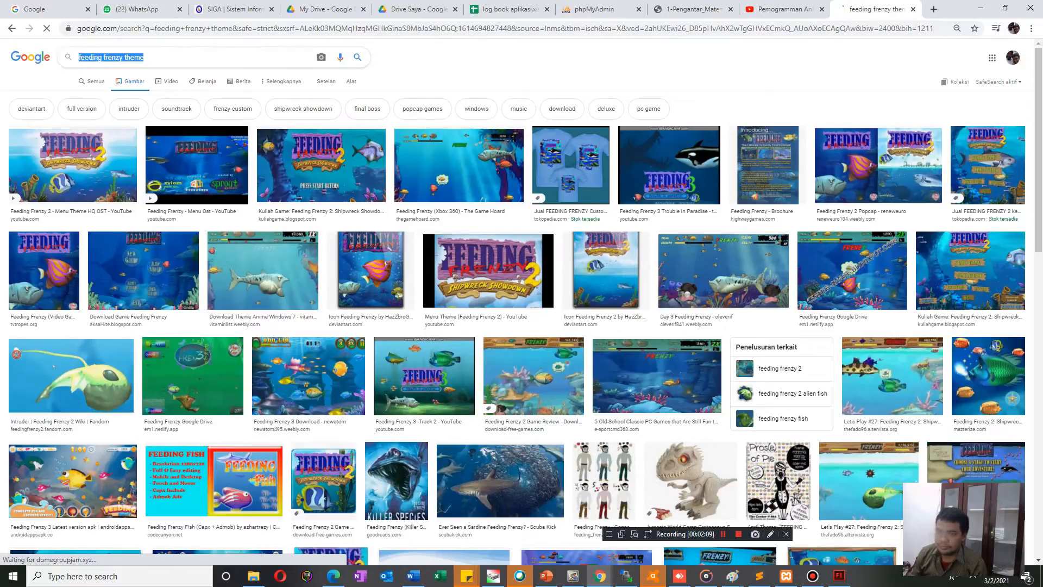
{"action": "type", "text": "ami"}
{"action": "key", "text": "BackSpace"}
{"action": "key", "text": "BackSpace"}
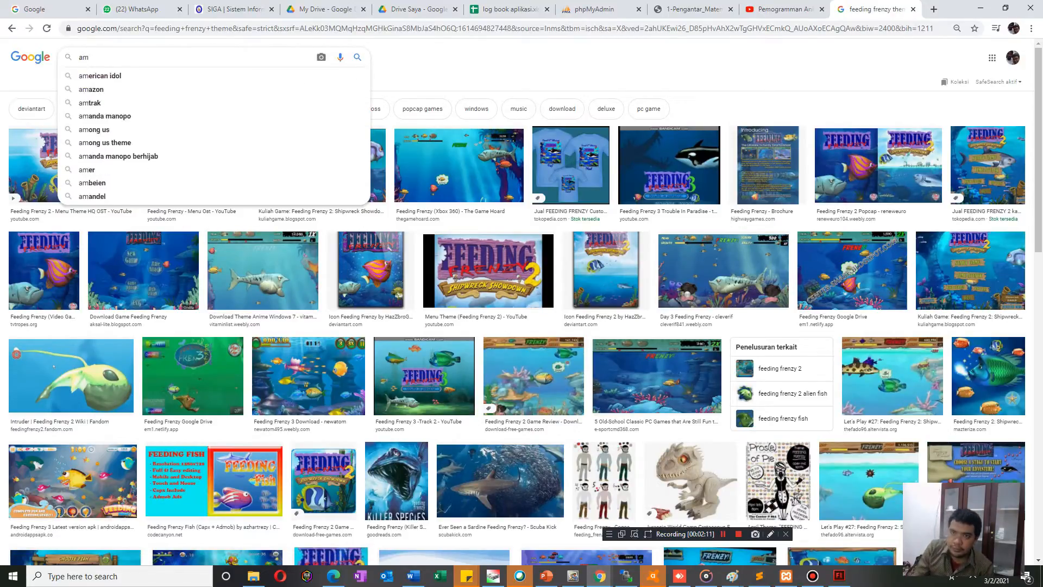
{"action": "type", "text": "nemi"}
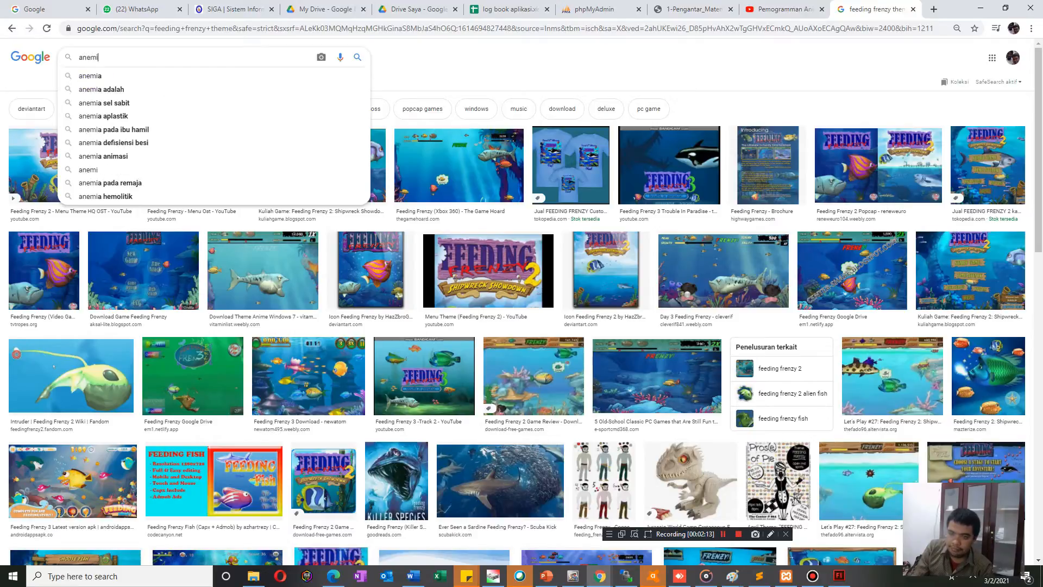
{"action": "key", "text": "BackSpace"}
{"action": "key", "text": "BackSpace"}
{"action": "key", "text": "BackSpace"}
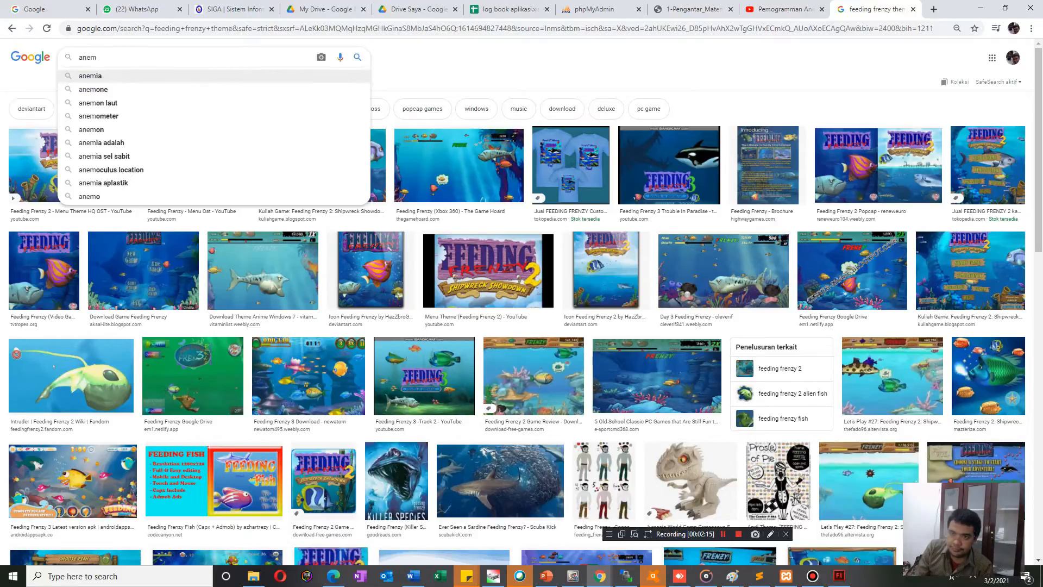
{"action": "key", "text": "BackSpace"}
{"action": "key", "text": "BackSpace"}
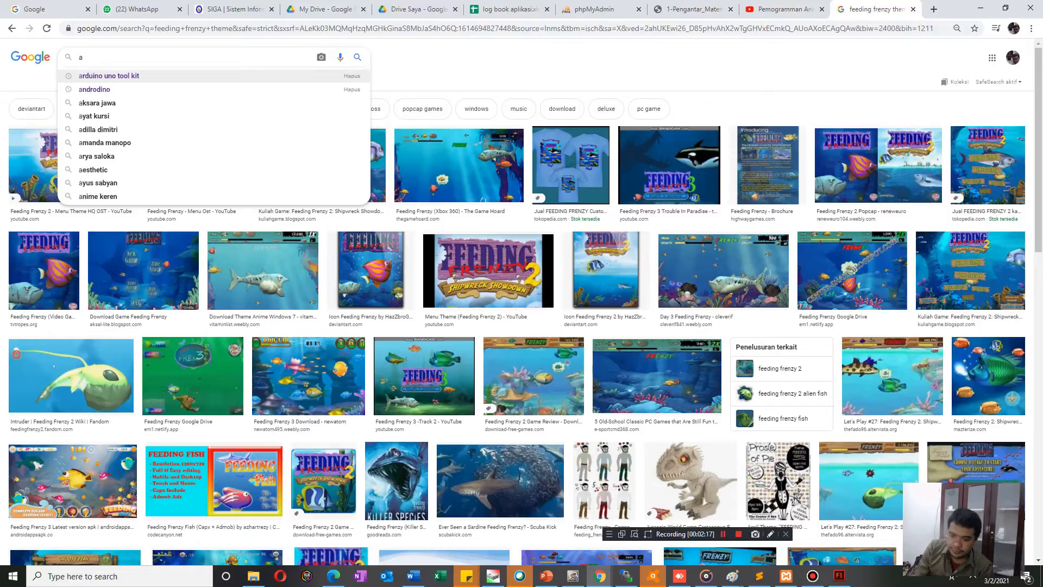
{"action": "type", "text": "cartoon sea"}
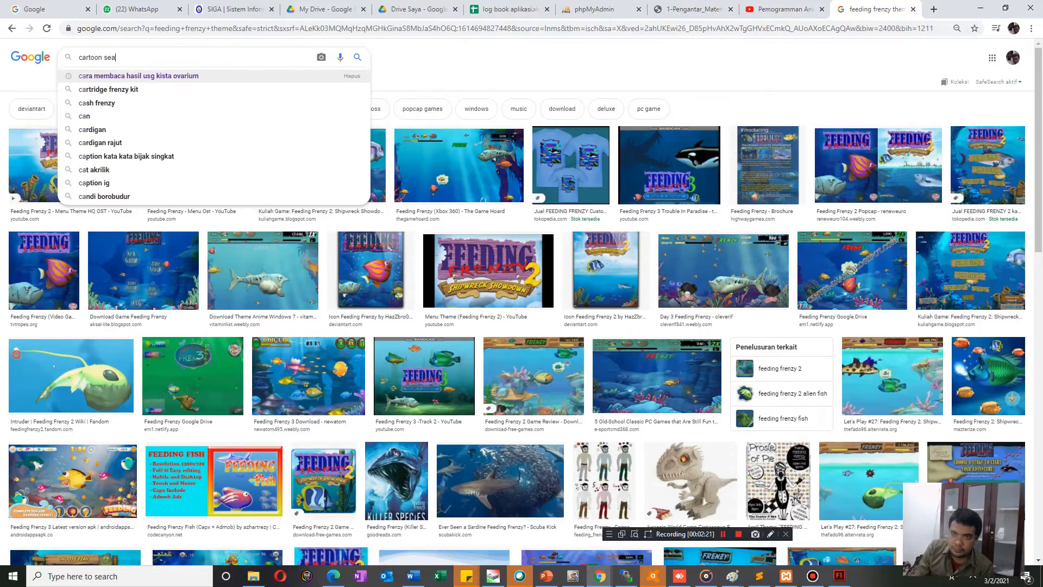
{"action": "key", "text": "Return"}
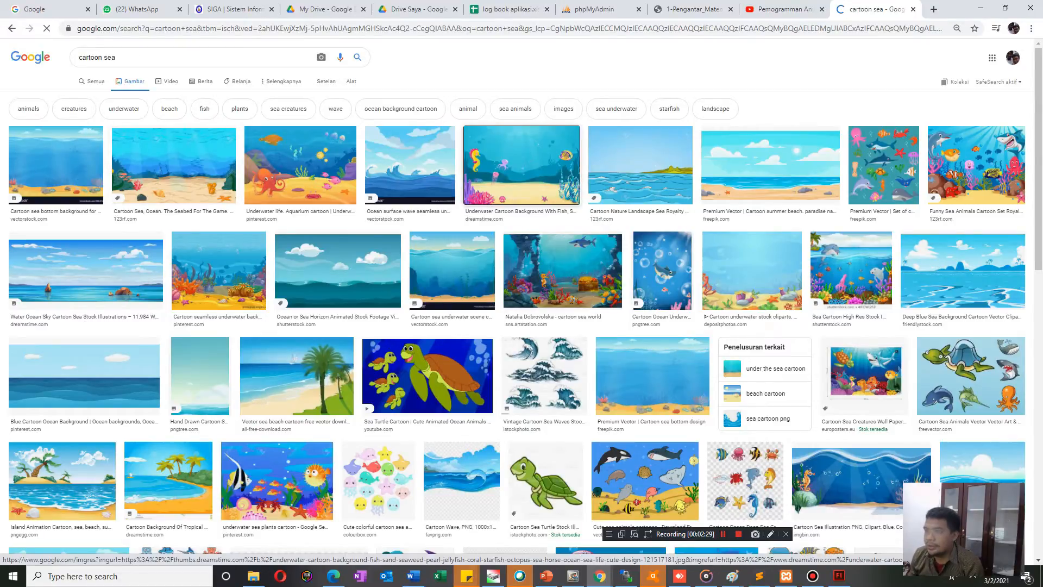
Open the Dreamstime underwater cartoon with seahorse and jellyfish in its own tab and start saving the image.
{"action": "left_click", "coordinate": [522, 163]}
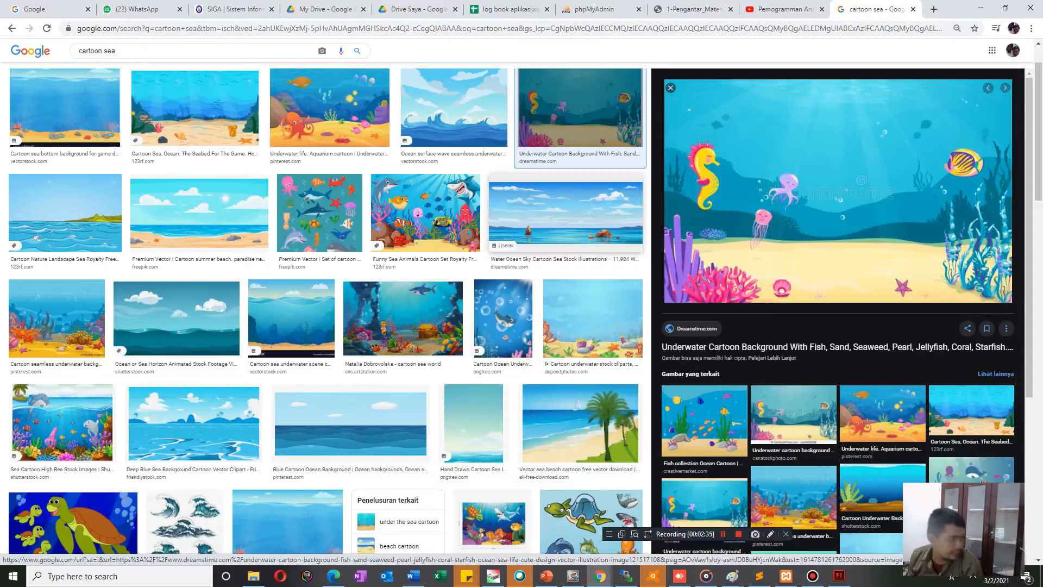
{"action": "right_click", "coordinate": [830, 203]}
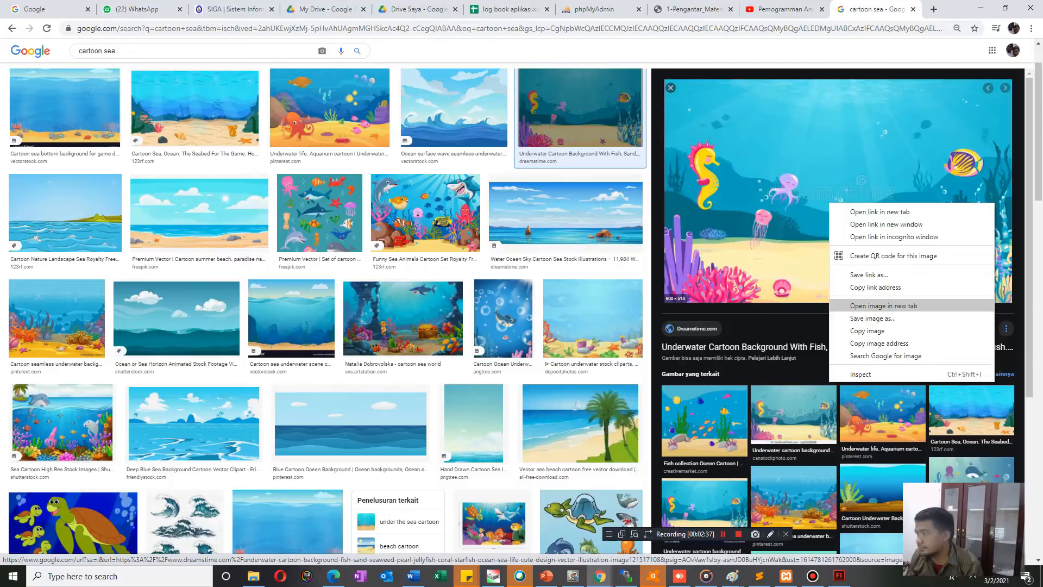
{"action": "left_click", "coordinate": [869, 306]}
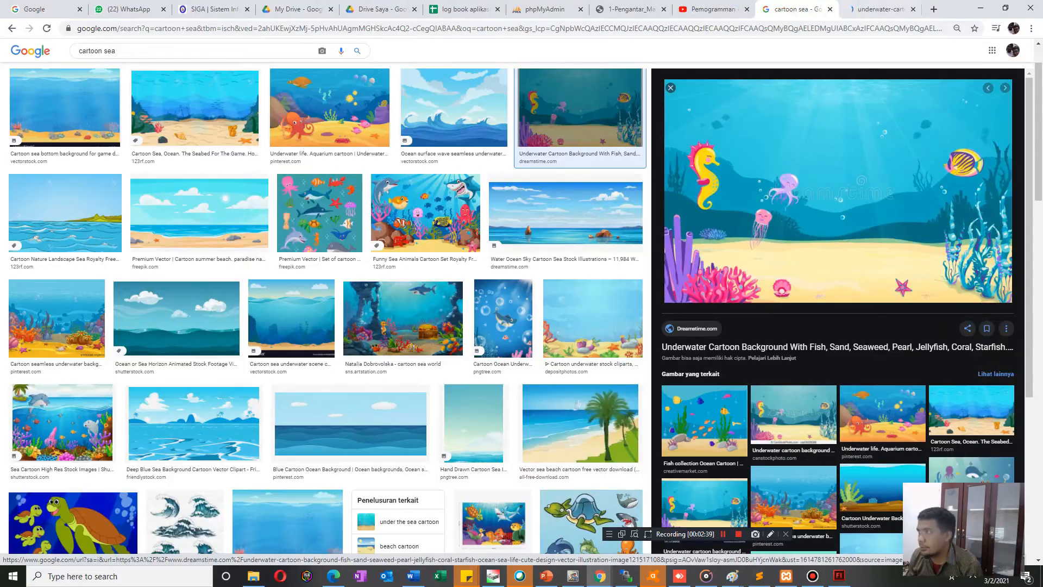
{"action": "left_click", "coordinate": [875, 10]}
{"action": "right_click", "coordinate": [512, 227]}
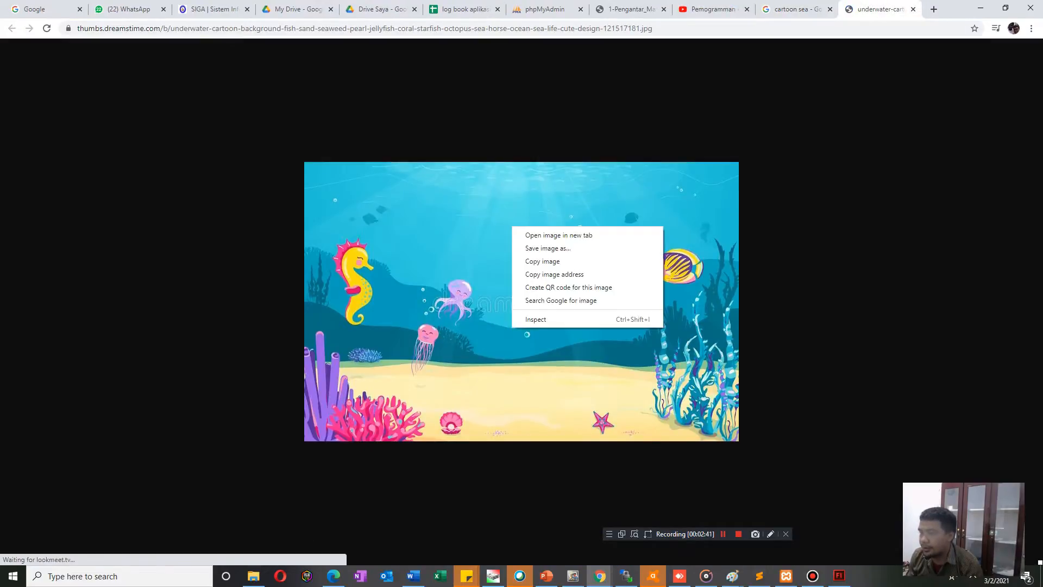
{"action": "left_click", "coordinate": [548, 248]}
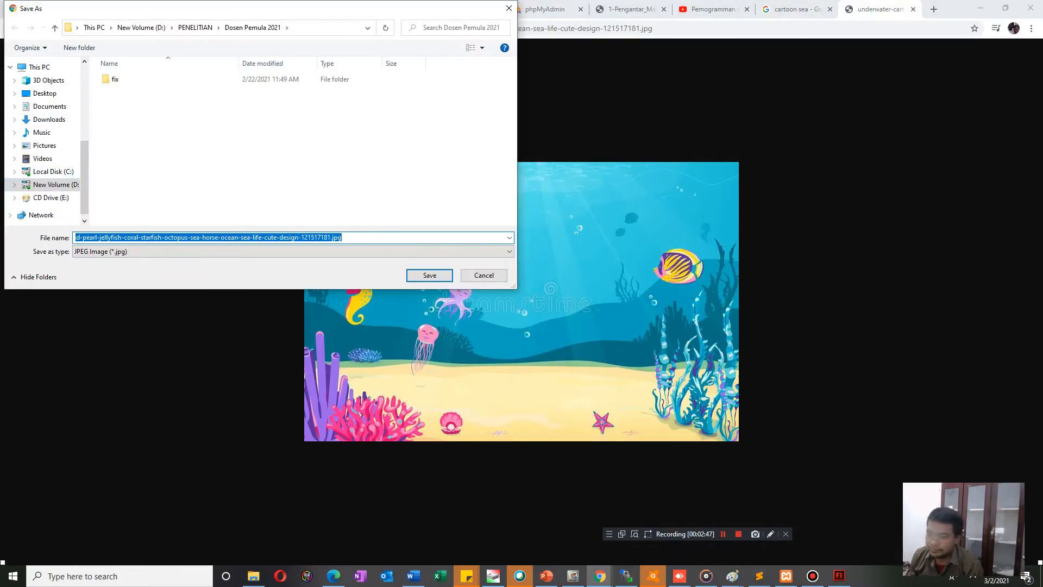
Switch to Flash, create an "img" folder inside Dolphino, and save dolpin.fla into that folder.
{"action": "left_click", "coordinate": [840, 576]}
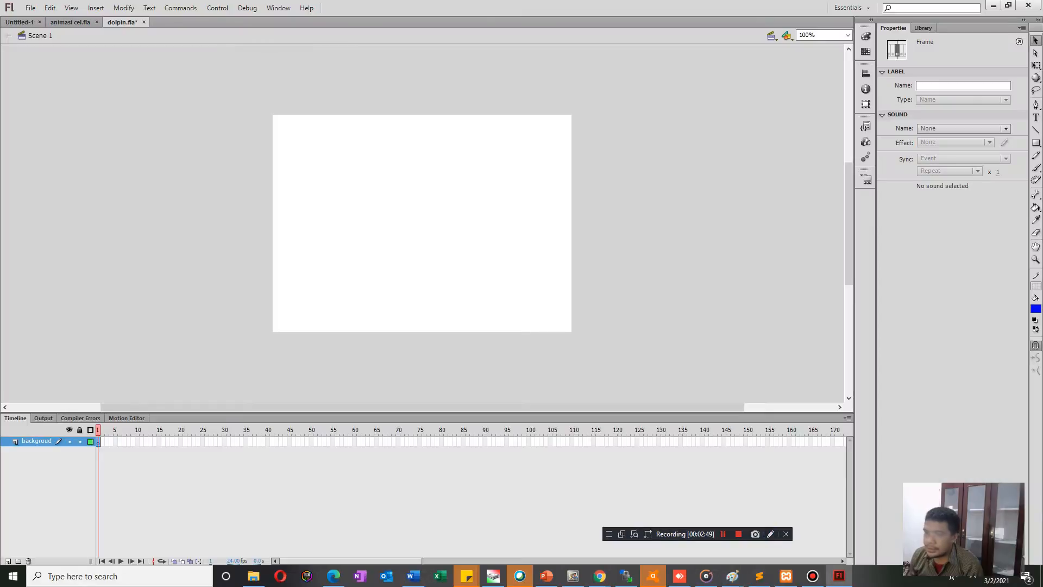
{"action": "left_click", "coordinate": [31, 8]}
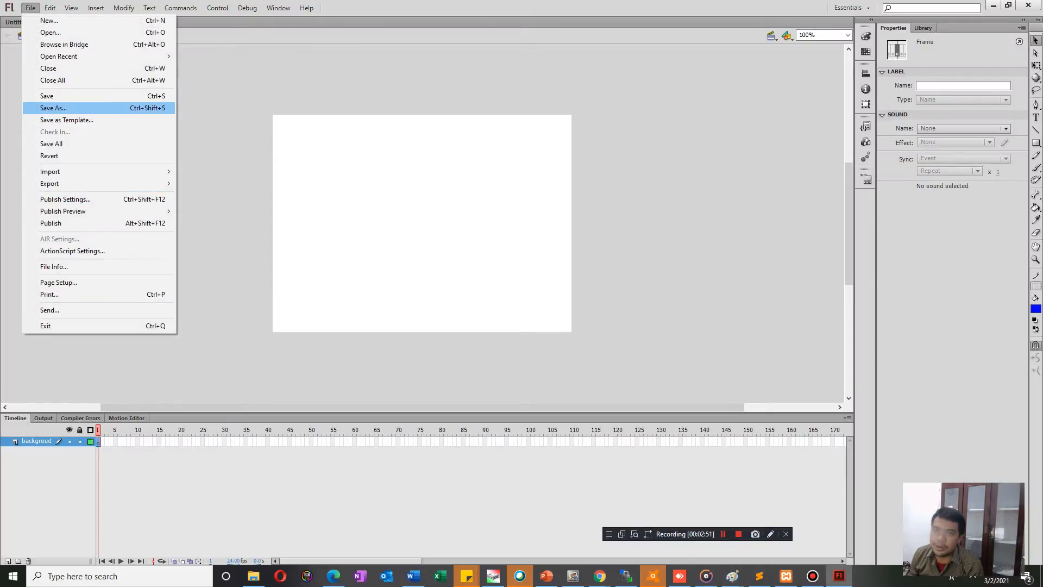
{"action": "left_click", "coordinate": [53, 108]}
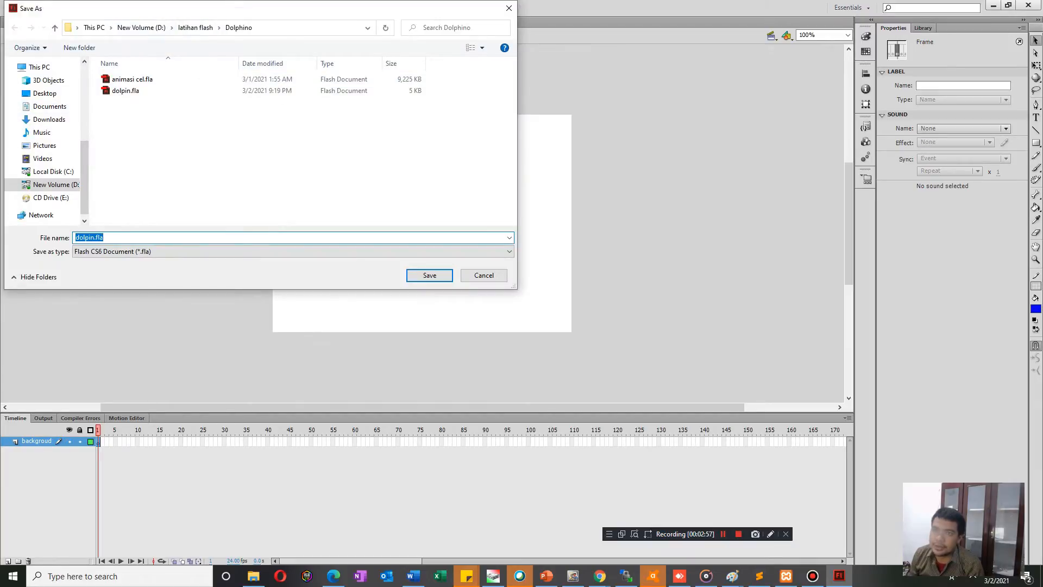
{"action": "left_click", "coordinate": [79, 47]}
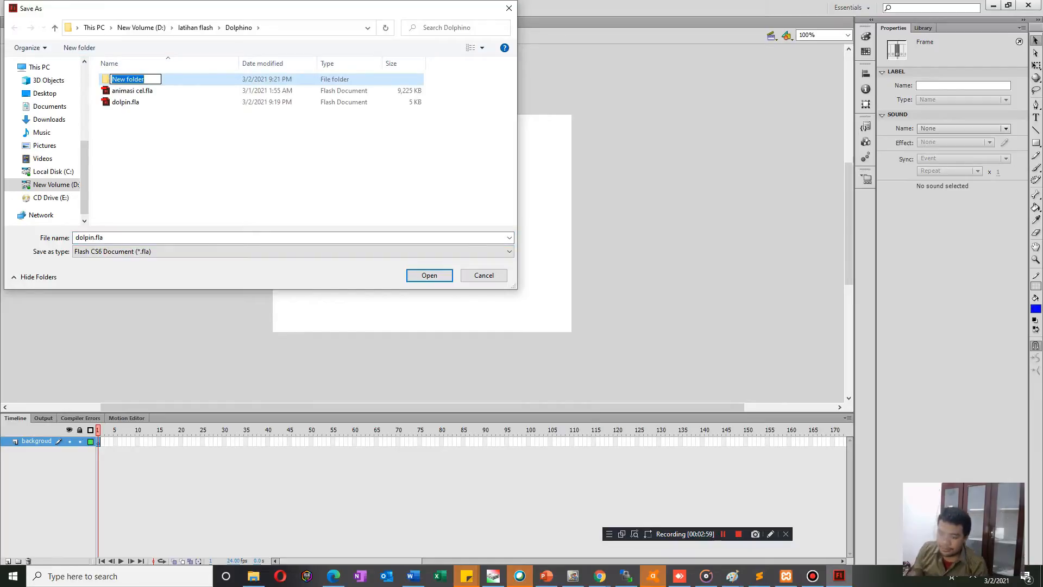
{"action": "type", "text": "img"}
{"action": "key", "text": "Return"}
{"action": "key", "text": "Return"}
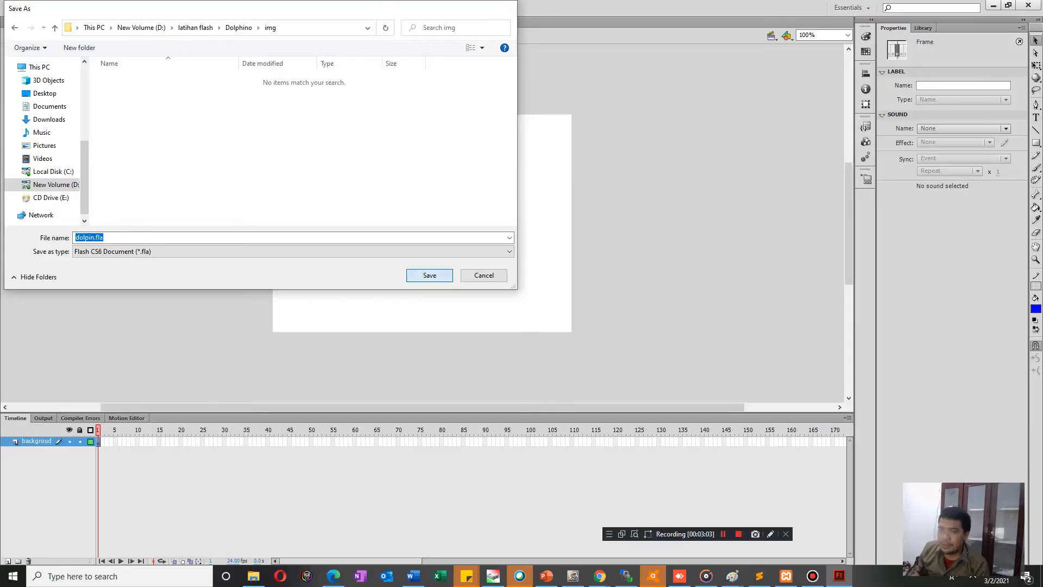
{"action": "key", "text": "Return"}
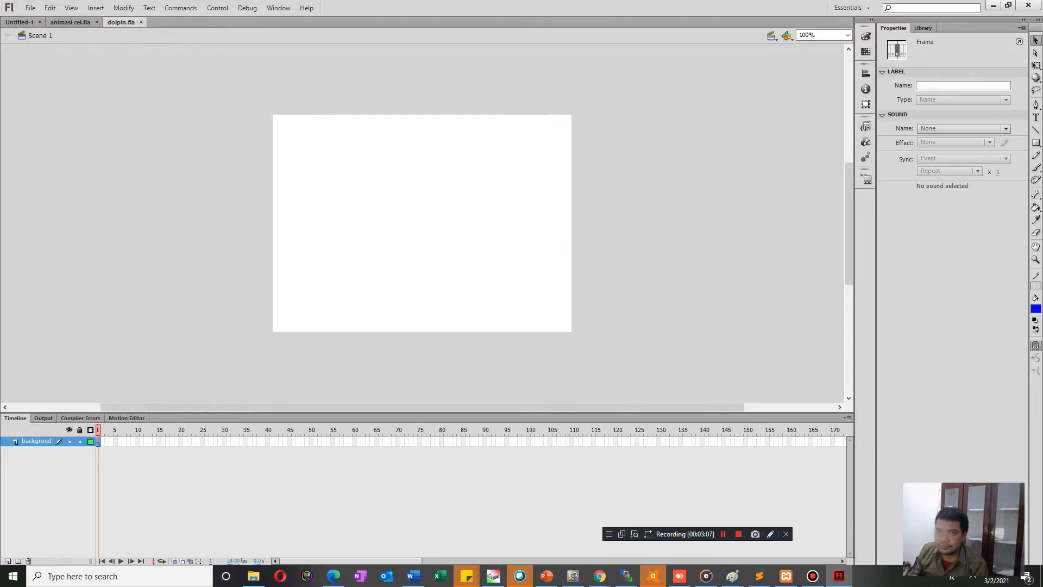
Save the document again as dolpin.fla in the parent Dolphino folder, replacing the existing file.
{"action": "left_click", "coordinate": [30, 8]}
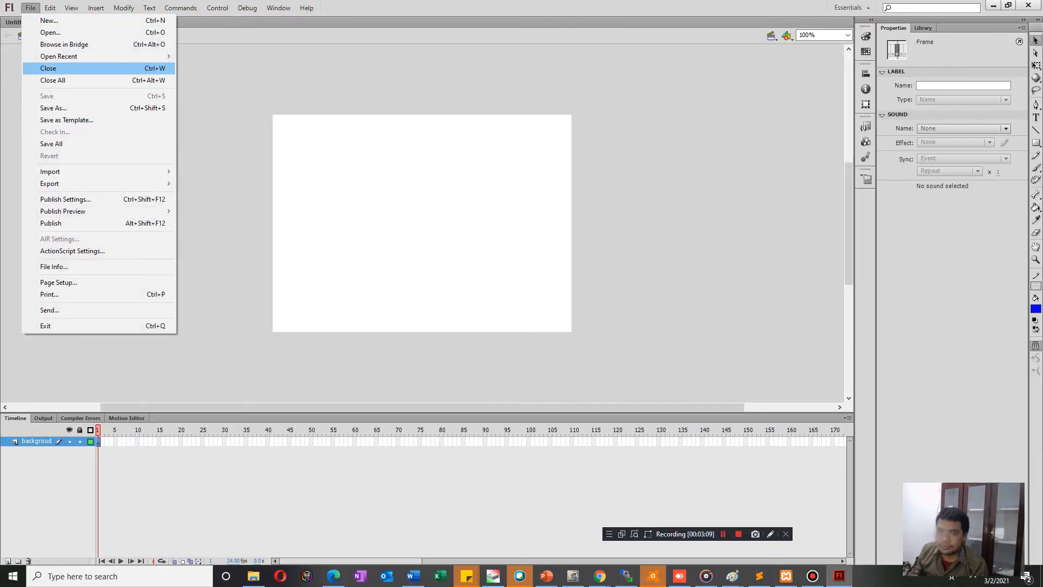
{"action": "left_click", "coordinate": [54, 107]}
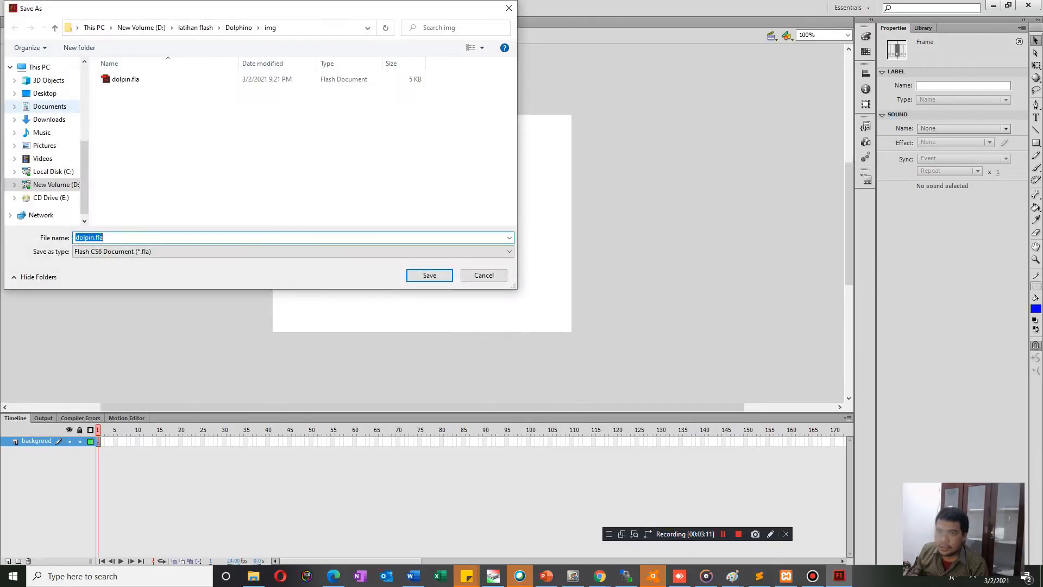
{"action": "left_click", "coordinate": [239, 27]}
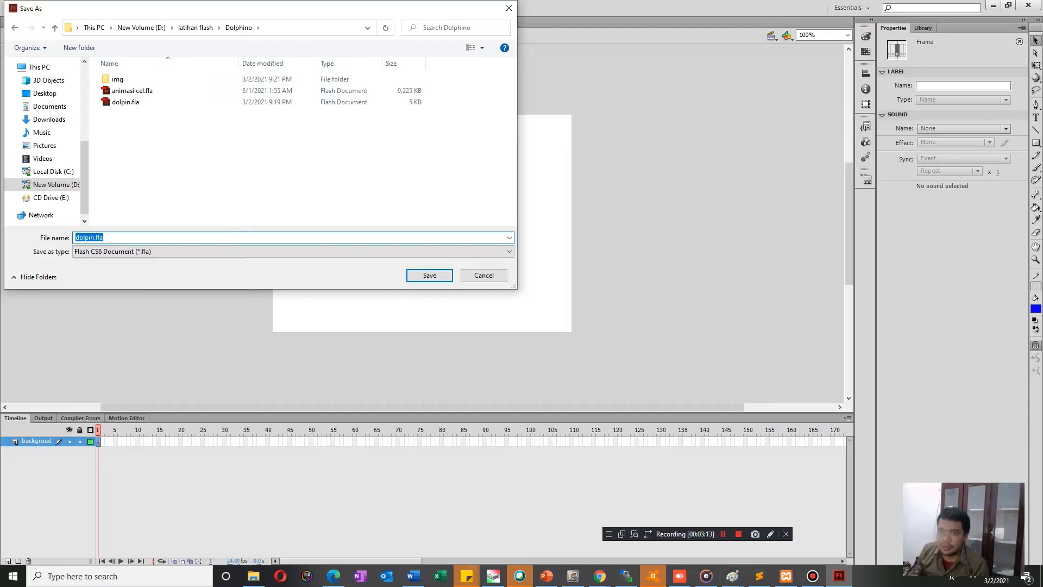
{"action": "left_click", "coordinate": [125, 102]}
{"action": "key", "text": "Return"}
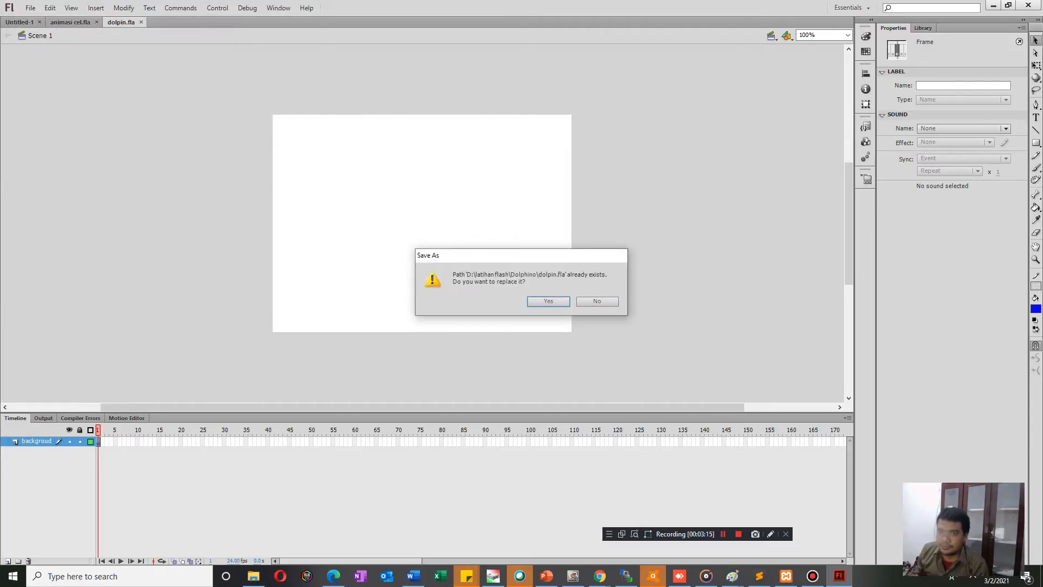
{"action": "key", "text": "Return"}
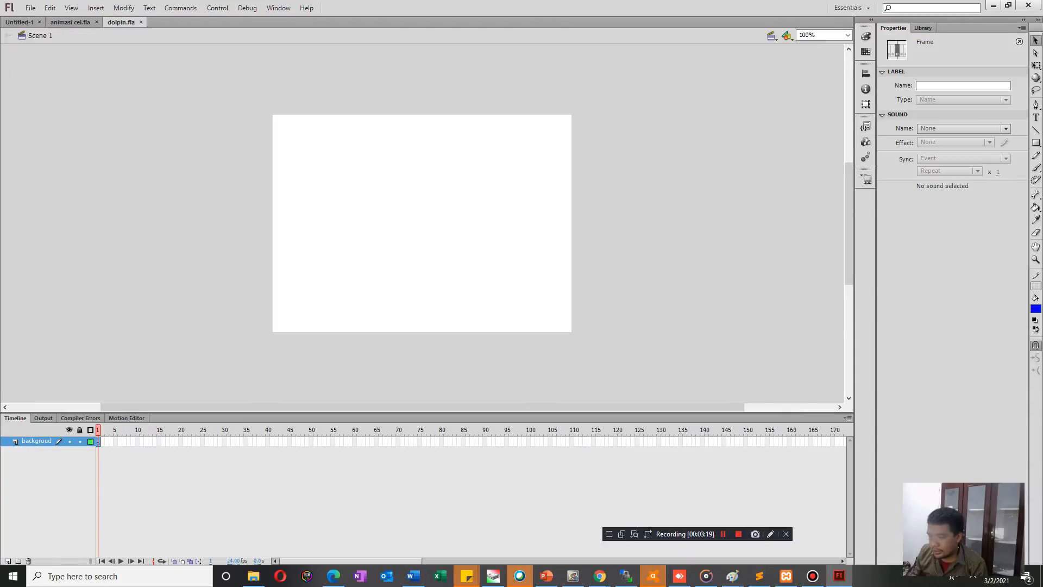
{"action": "left_click", "coordinate": [254, 576]}
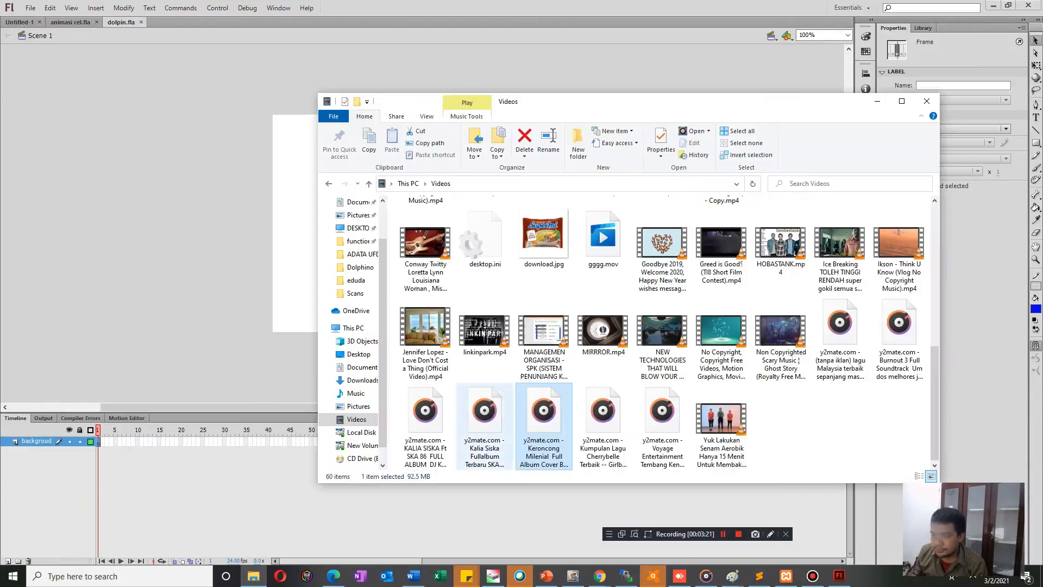
{"action": "scroll", "coordinate": [356, 274], "scroll_direction": "up", "scroll_amount": 2}
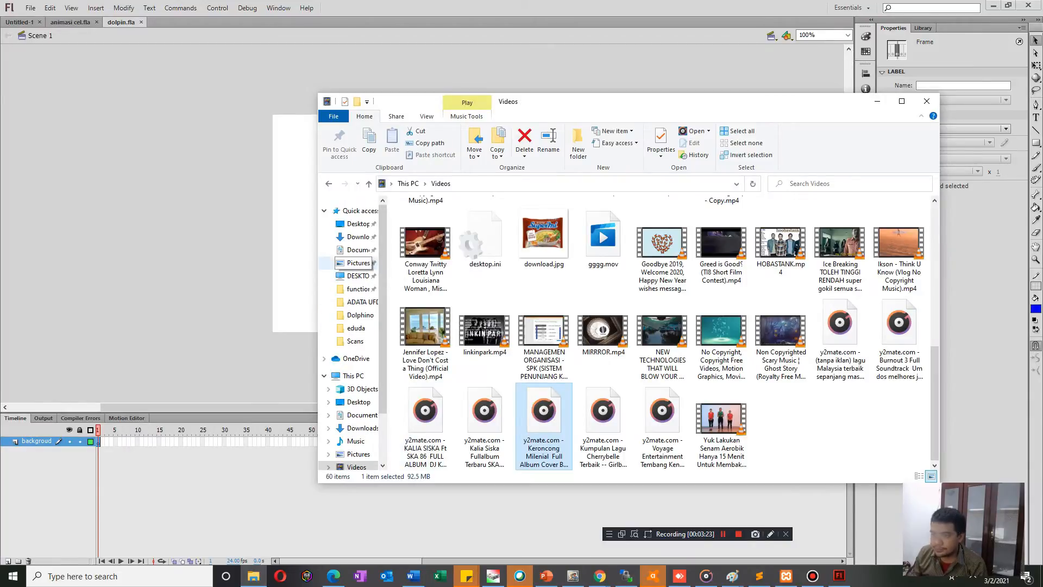
{"action": "left_click", "coordinate": [357, 264]}
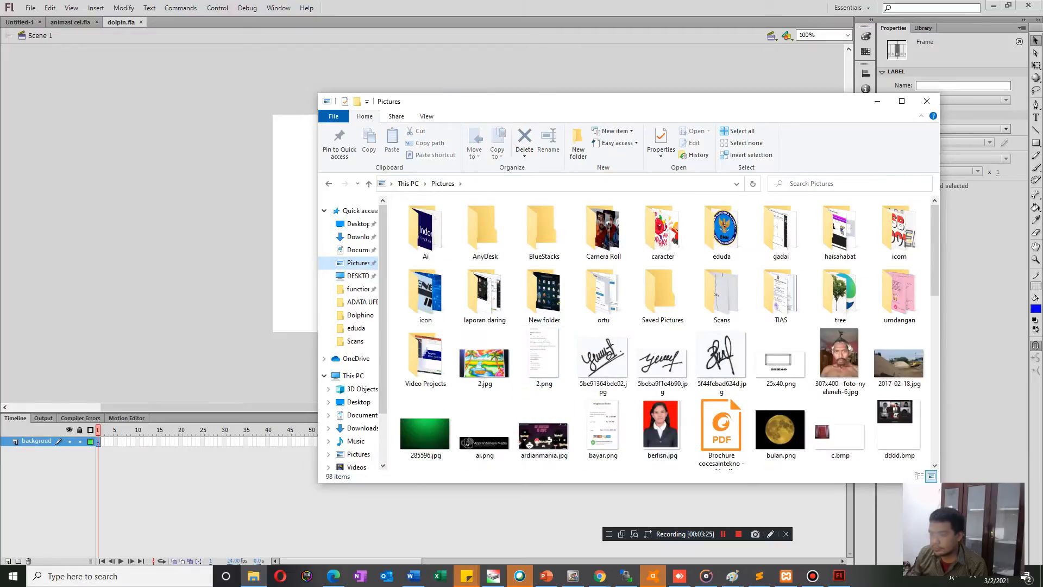
Switch back to Chrome and save the underwater image as "bg" in D:\latihan flash\Dolphino\img.
{"action": "mouse_move", "coordinate": [600, 576]}
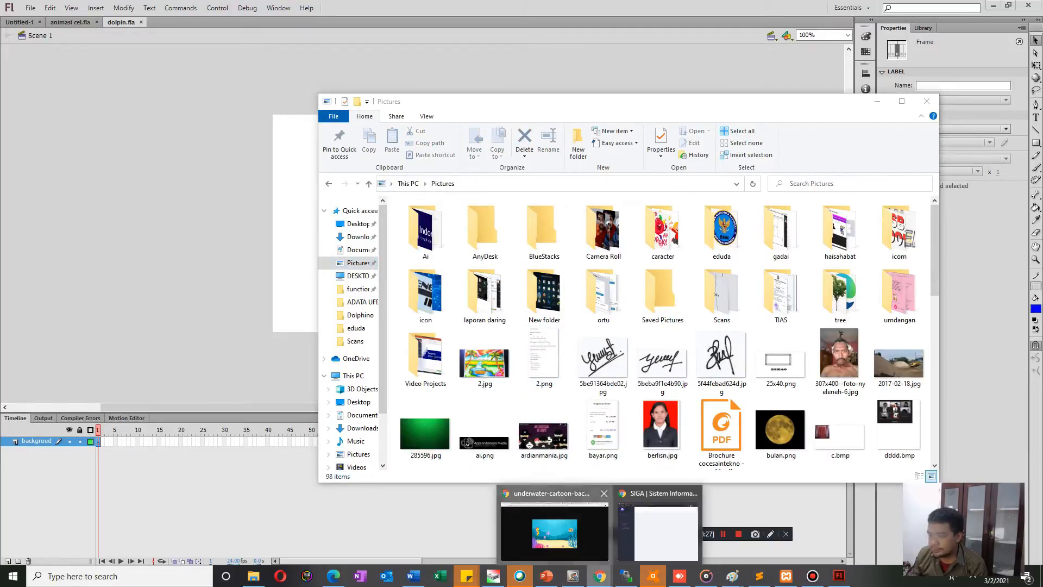
{"action": "left_click", "coordinate": [554, 522]}
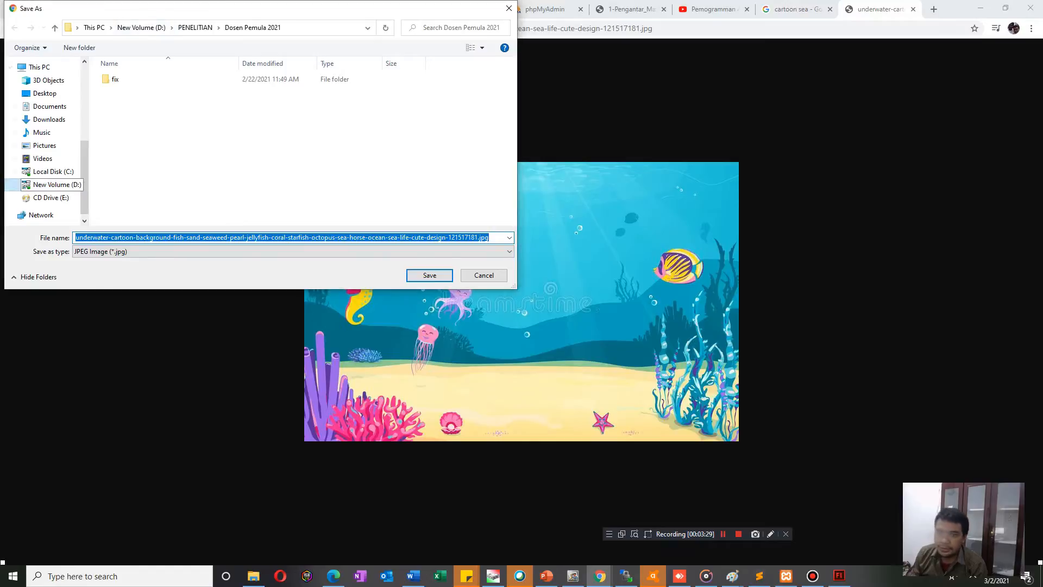
{"action": "left_click", "coordinate": [52, 184]}
{"action": "key", "text": "l"}
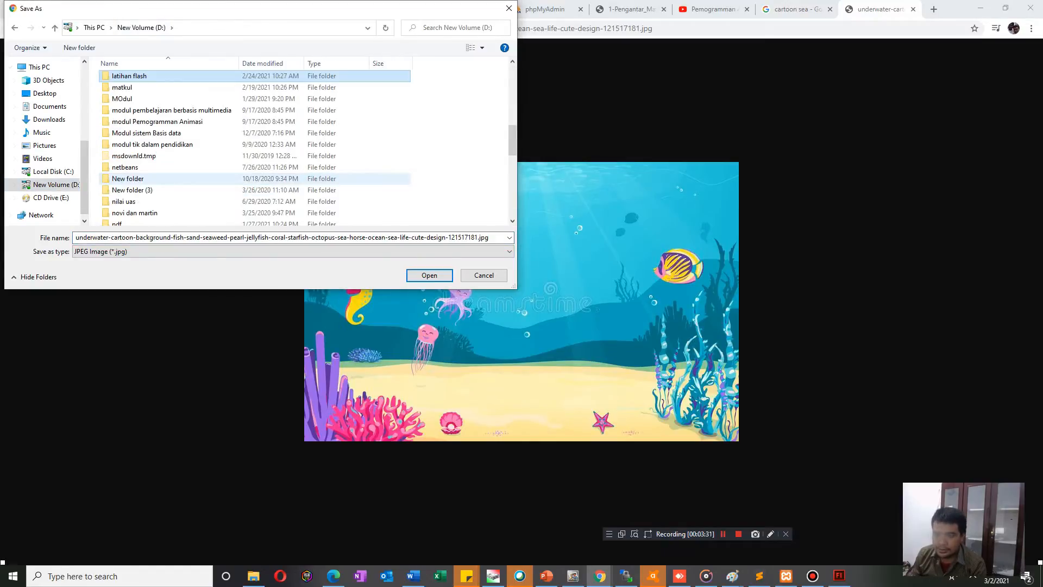
{"action": "double_click", "coordinate": [130, 76]}
{"action": "double_click", "coordinate": [127, 79]}
{"action": "double_click", "coordinate": [127, 80]}
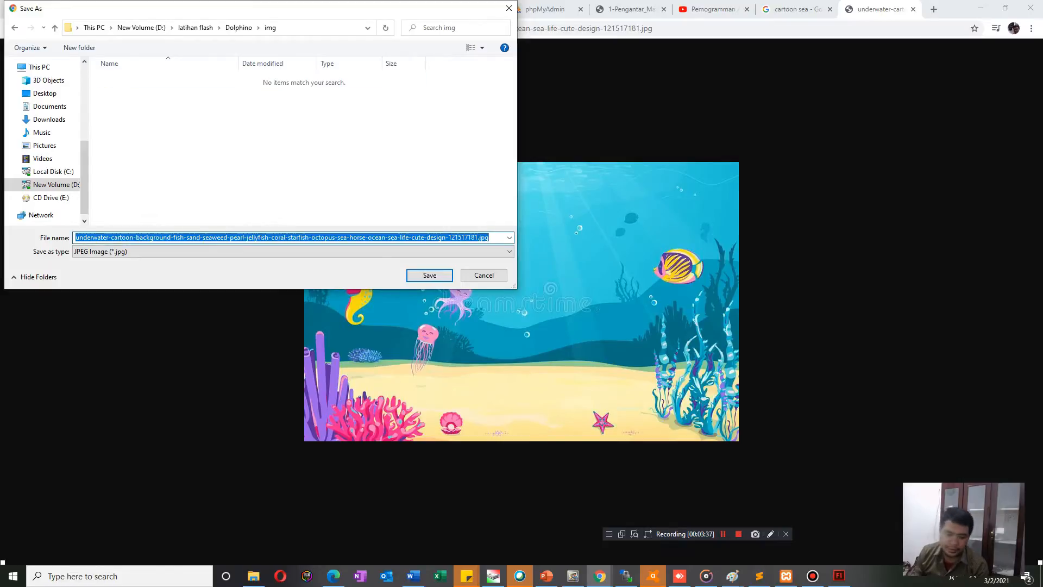
{"action": "type", "text": "ba"}
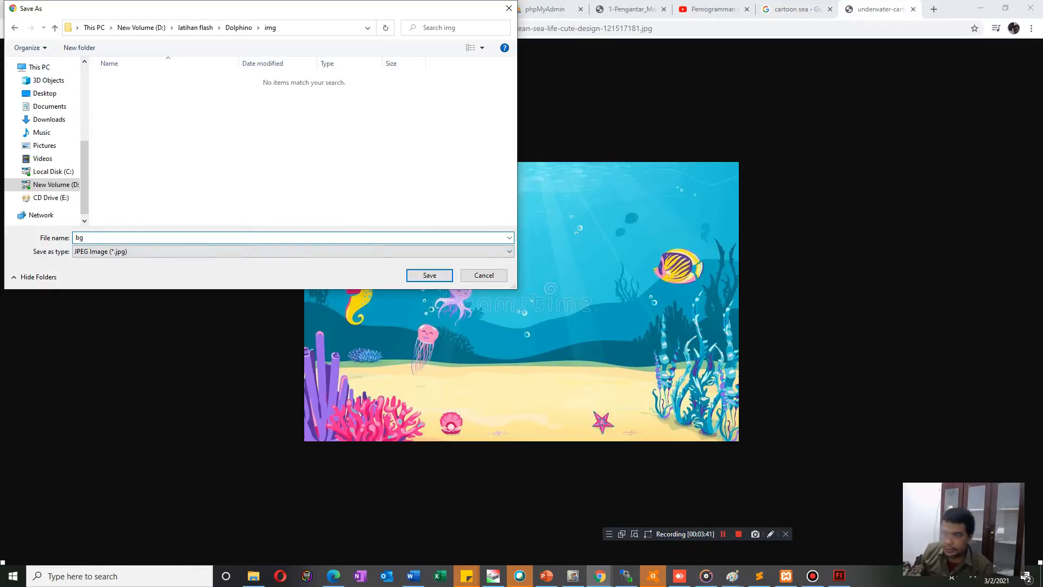
{"action": "key", "text": "Return"}
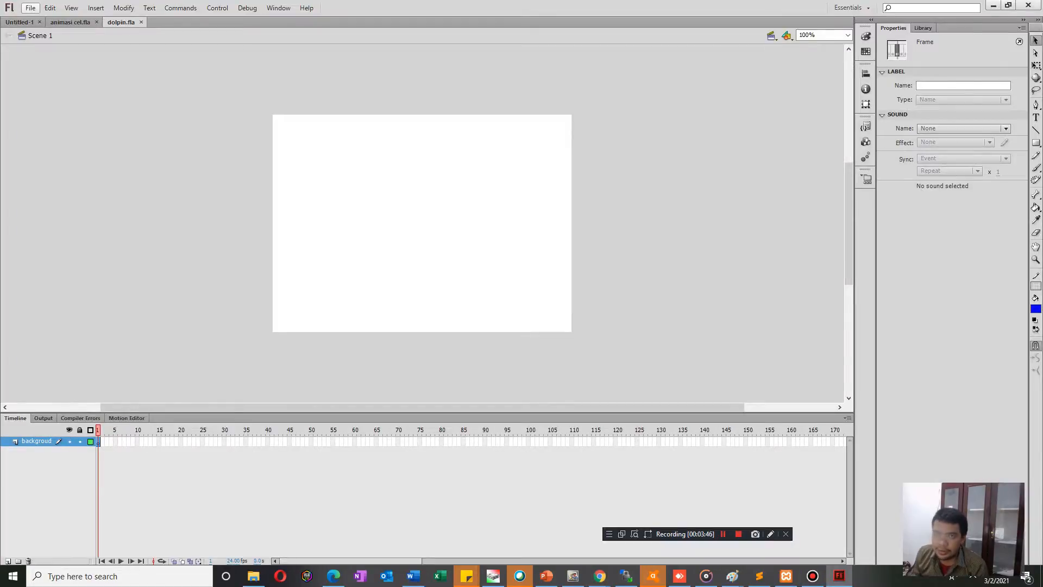
Switch to Flash and import bg.jpg from D:\latihan flash\Dolphino\img onto the stage.
{"action": "left_click", "coordinate": [31, 7]}
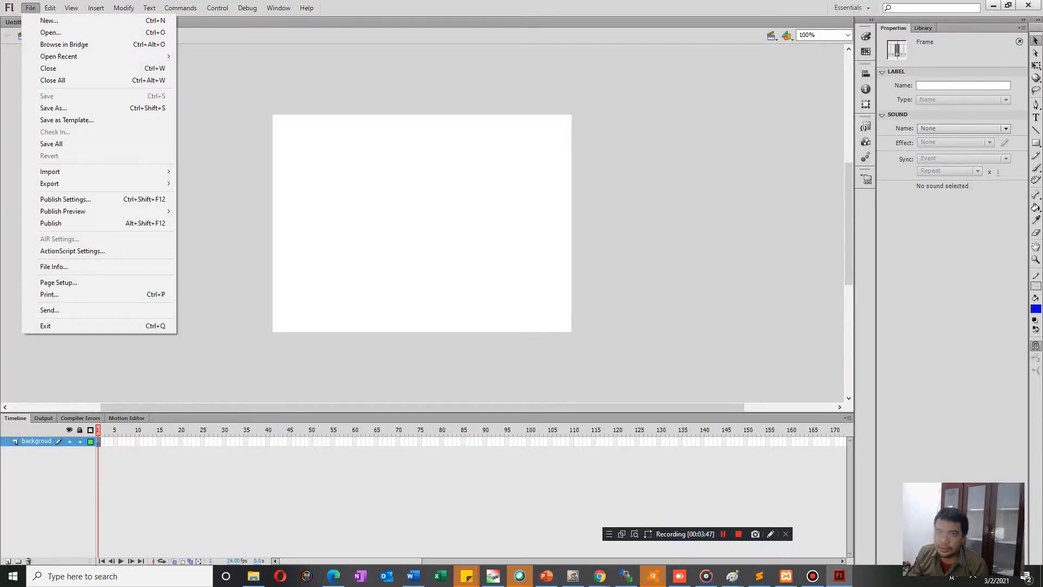
{"action": "mouse_move", "coordinate": [136, 171]}
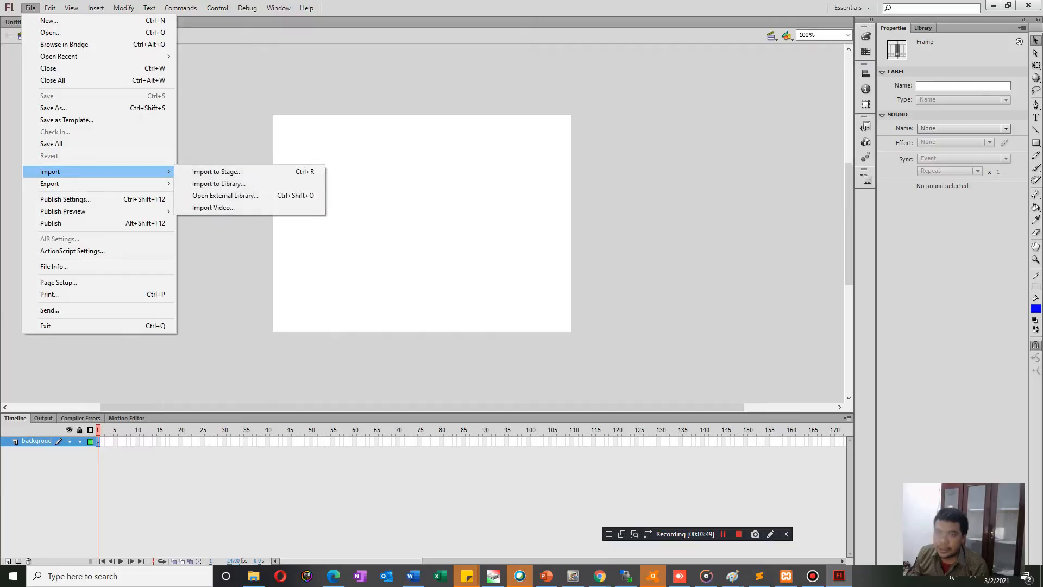
{"action": "left_click", "coordinate": [217, 171]}
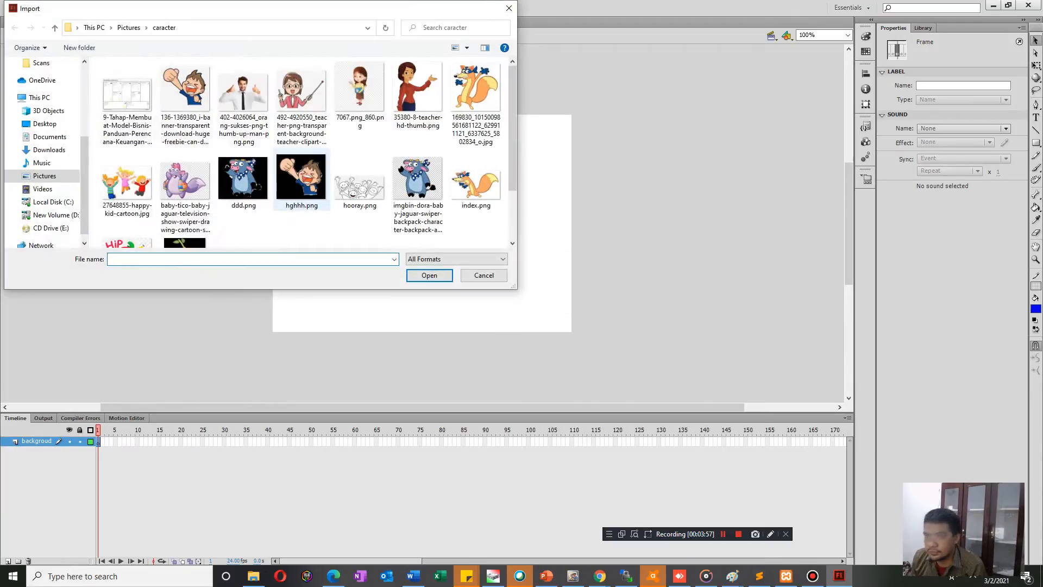
{"action": "left_click", "coordinate": [55, 215]}
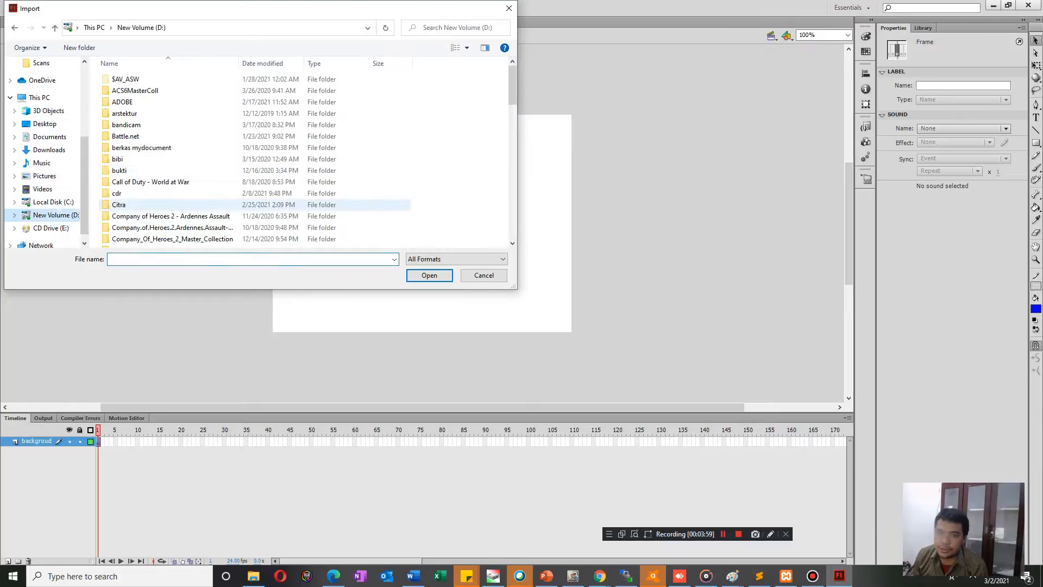
{"action": "left_click", "coordinate": [180, 171]}
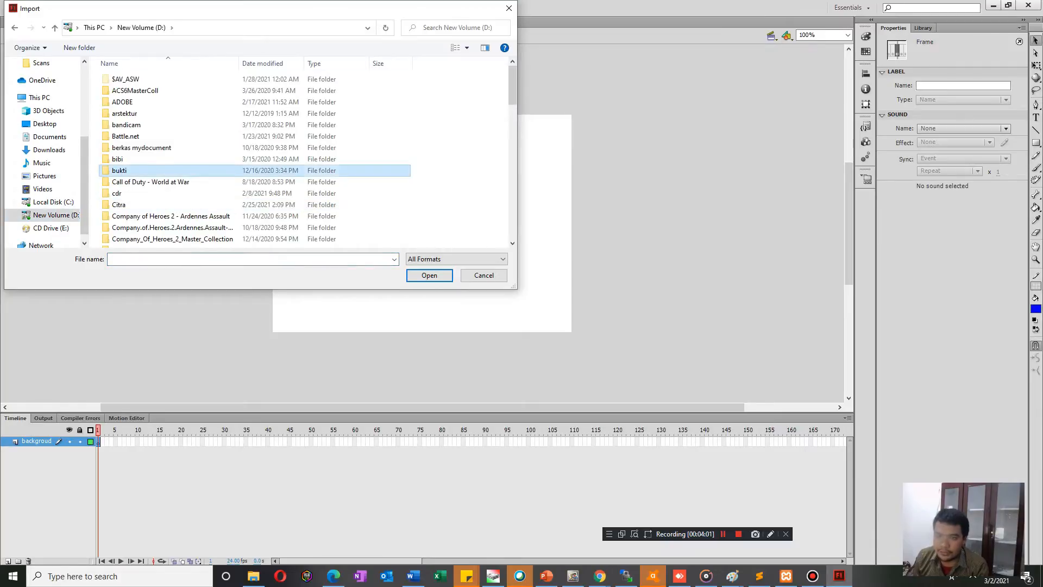
{"action": "key", "text": "l"}
{"action": "double_click", "coordinate": [129, 76]}
{"action": "double_click", "coordinate": [129, 80]}
{"action": "double_click", "coordinate": [118, 80]}
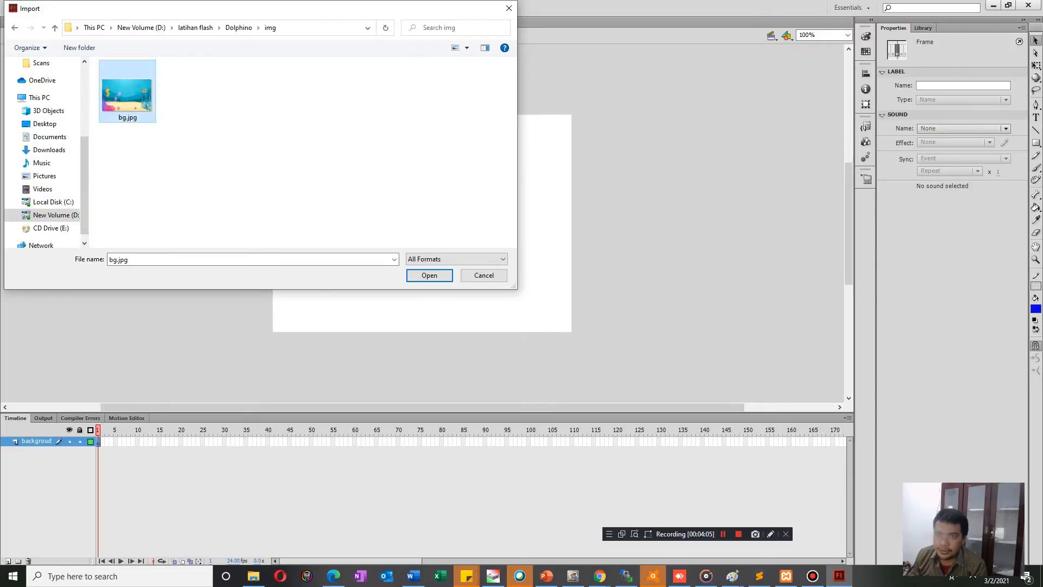
{"action": "double_click", "coordinate": [129, 96]}
Position the sea bitmap over the stage and scale it down with Free Transform to roughly cover the stage area.
{"action": "left_click_drag", "start_coordinate": [522, 258], "coordinate": [485, 252]}
{"action": "left_click_drag", "start_coordinate": [484, 252], "coordinate": [430, 237]}
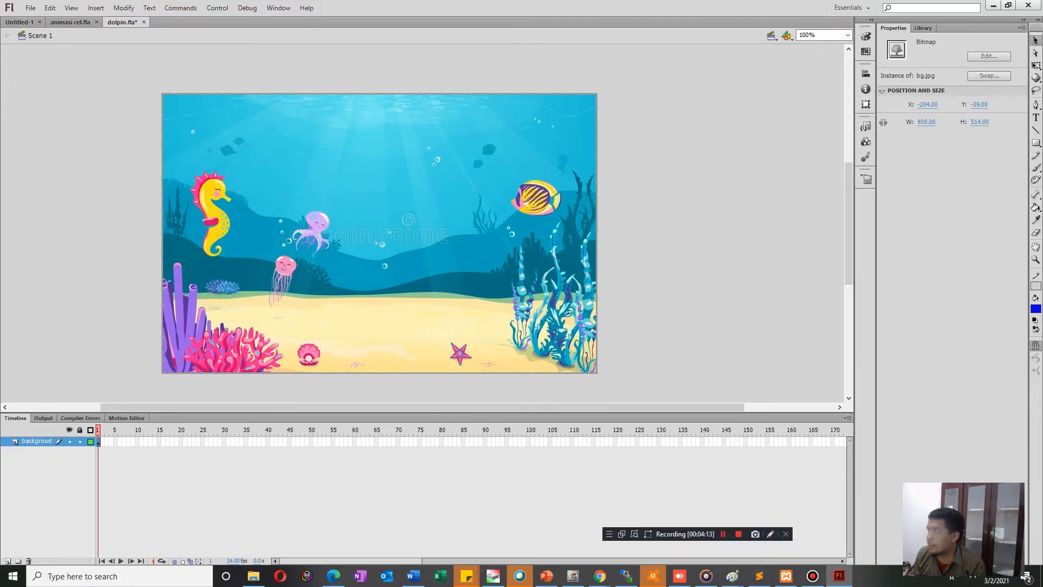
{"action": "left_click", "coordinate": [1036, 65]}
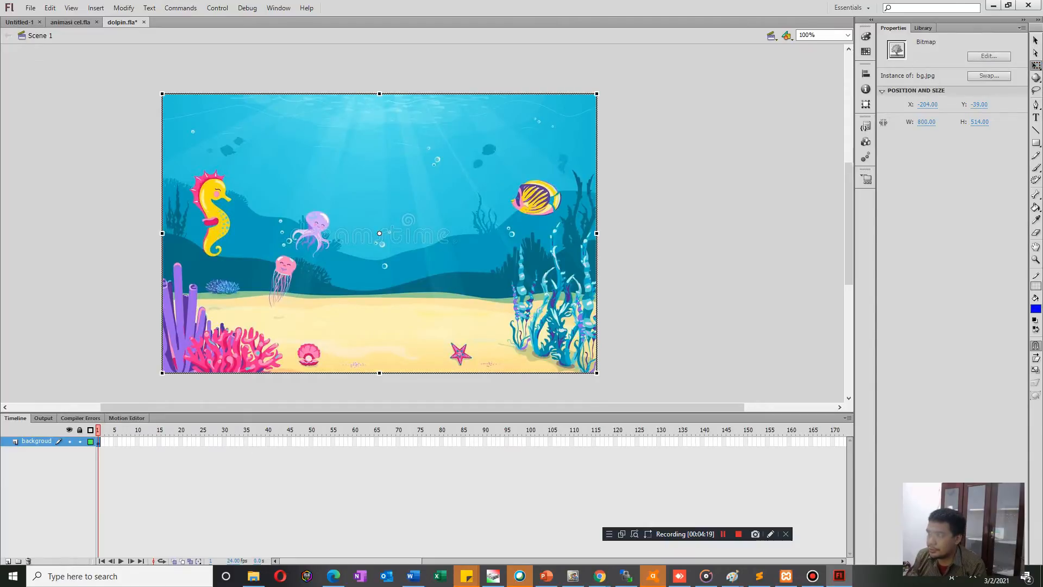
{"action": "left_click_drag", "start_coordinate": [597, 373], "coordinate": [533, 332]}
{"action": "left_click_drag", "start_coordinate": [487, 305], "coordinate": [533, 284]}
{"action": "left_click_drag", "start_coordinate": [578, 214], "coordinate": [572, 214]}
{"action": "left_click_drag", "start_coordinate": [412, 248], "coordinate": [407, 249]}
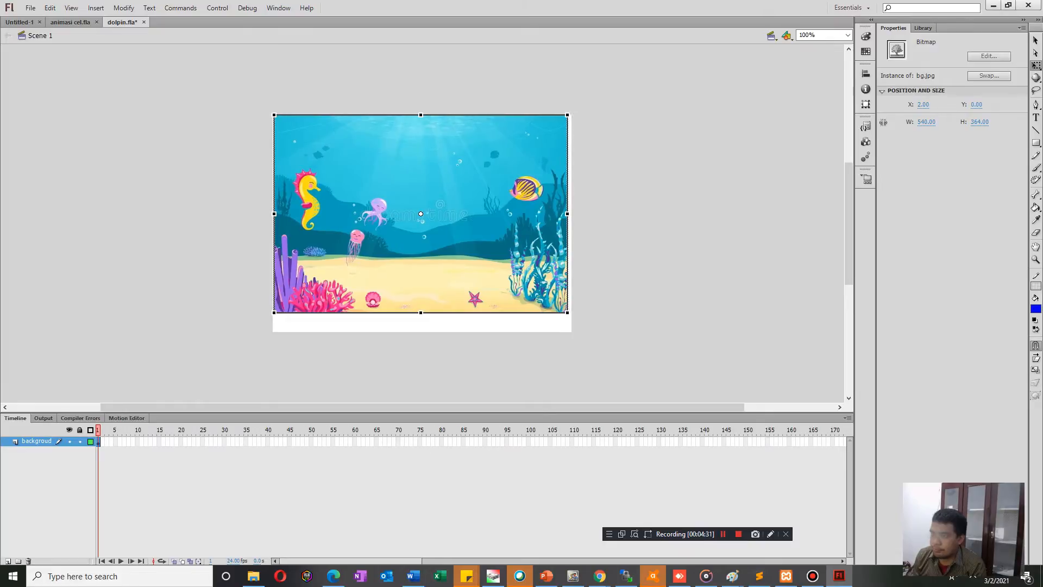
{"action": "left_click_drag", "start_coordinate": [567, 213], "coordinate": [572, 214]}
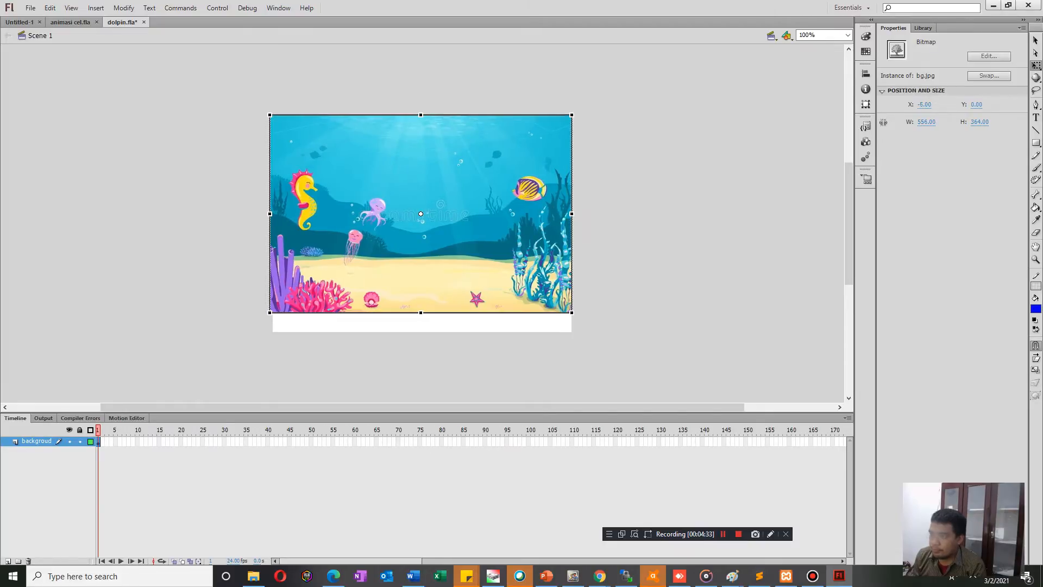
{"action": "left_click_drag", "start_coordinate": [421, 313], "coordinate": [421, 332]}
Enlarge the sea bitmap to about 610 × 436 px and move it off the stage to the right.
{"action": "left_click", "coordinate": [435, 365]}
{"action": "left_click", "coordinate": [429, 293]}
{"action": "left_click_drag", "start_coordinate": [571, 213], "coordinate": [587, 214]}
{"action": "left_click", "coordinate": [630, 229]}
{"action": "left_click_drag", "start_coordinate": [458, 247], "coordinate": [377, 304]}
{"action": "left_click_drag", "start_coordinate": [378, 304], "coordinate": [653, 303]}
{"action": "left_click_drag", "start_coordinate": [542, 300], "coordinate": [690, 266]}
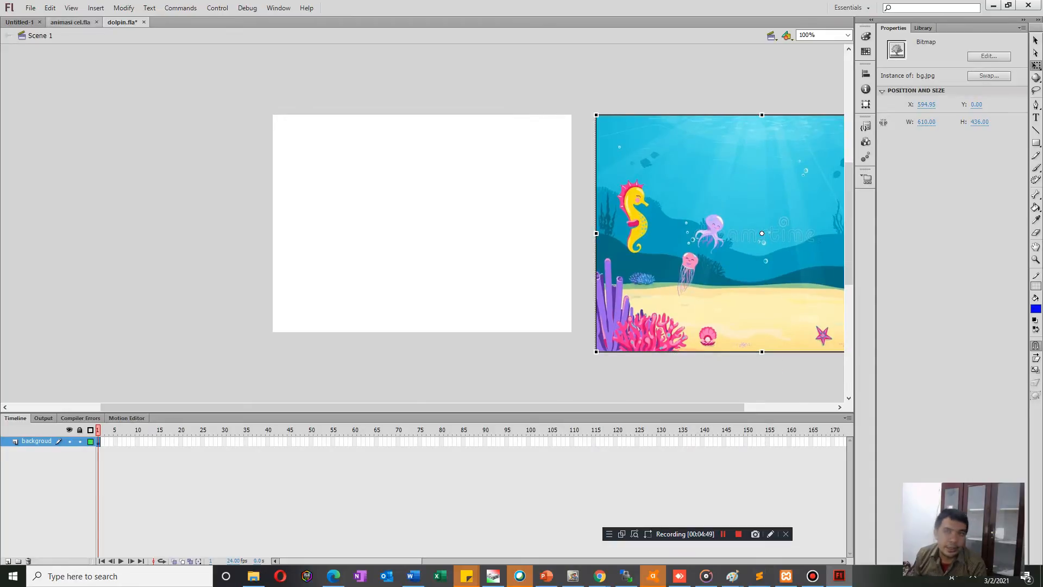
Show the rulers and place guides along all four edges of the stage.
{"action": "left_click", "coordinate": [72, 9]}
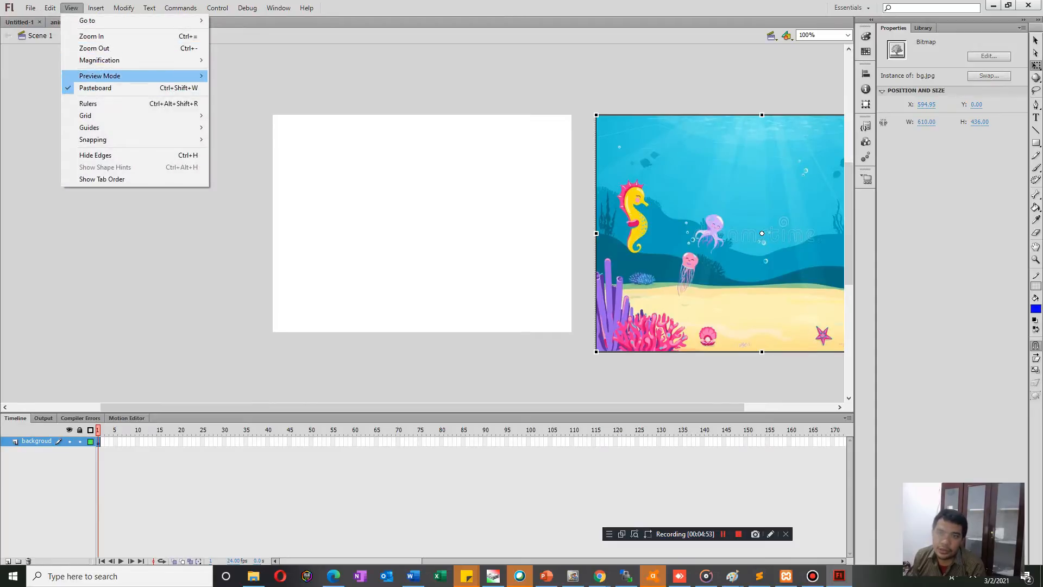
{"action": "left_click", "coordinate": [88, 103]}
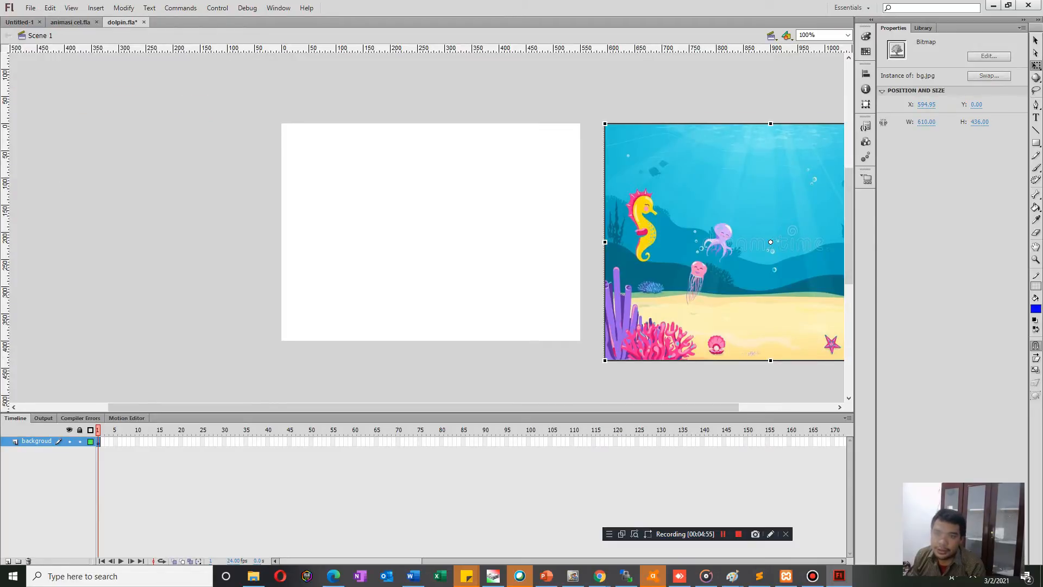
{"action": "left_click_drag", "start_coordinate": [6, 218], "coordinate": [282, 217]}
{"action": "left_click_drag", "start_coordinate": [434, 126], "coordinate": [434, 123]}
{"action": "left_click_drag", "start_coordinate": [6, 217], "coordinate": [581, 217]}
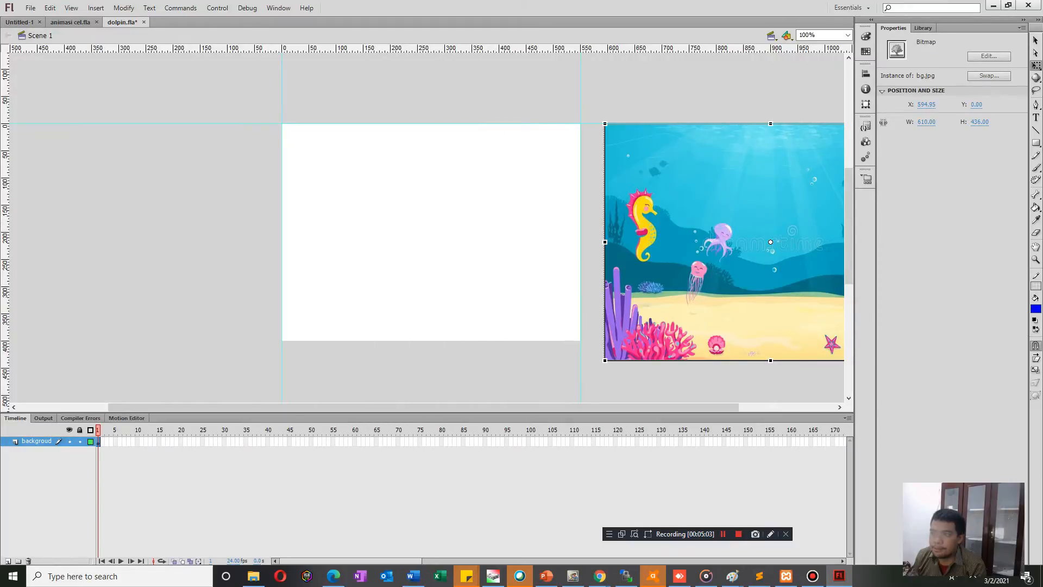
{"action": "left_click_drag", "start_coordinate": [435, 48], "coordinate": [435, 215]}
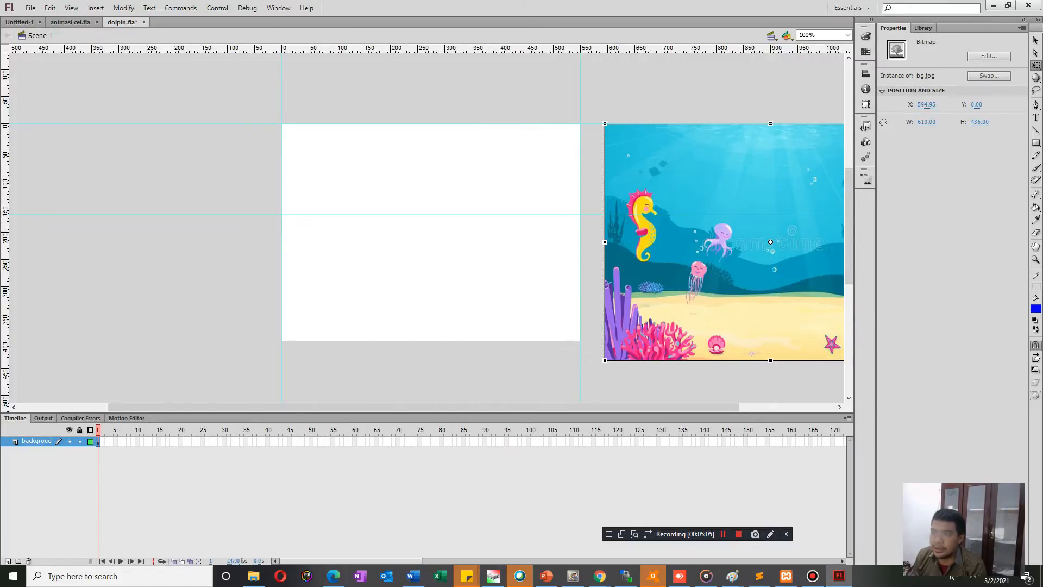
{"action": "left_click_drag", "start_coordinate": [423, 48], "coordinate": [423, 341]}
Move the sea bitmap back over the stage to about X -18, Y -19, covering all four guides, and test the movie.
{"action": "left_click_drag", "start_coordinate": [658, 249], "coordinate": [326, 239]}
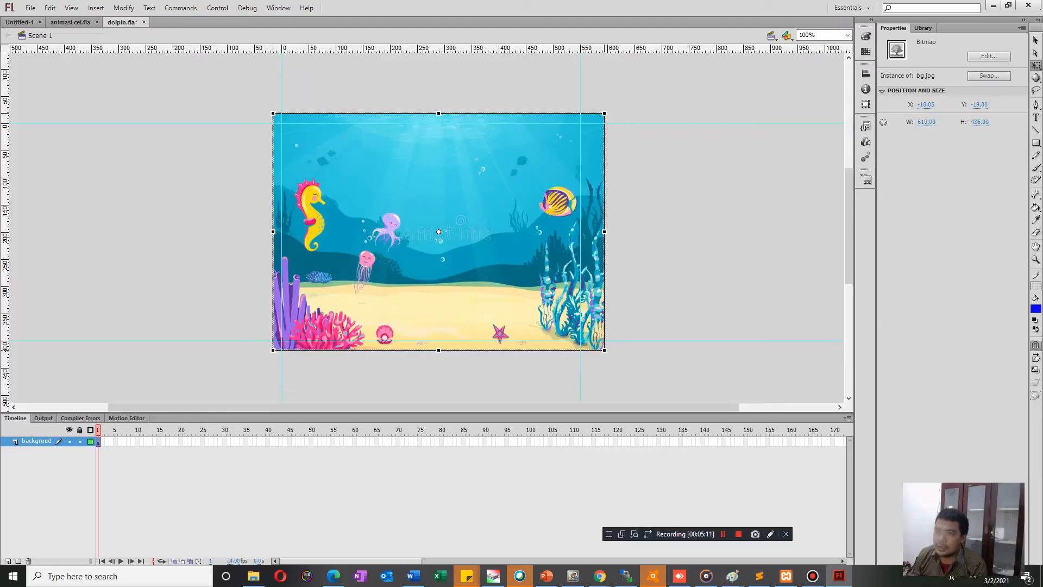
{"action": "key", "text": "Left"}
{"action": "key", "text": "Left"}
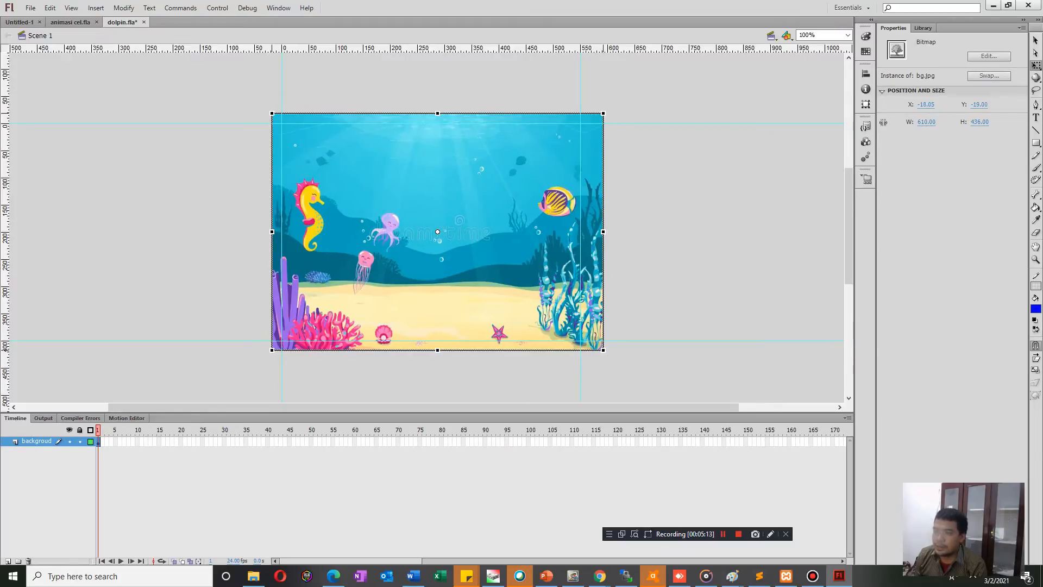
{"action": "key", "text": "ctrl+shift+a"}
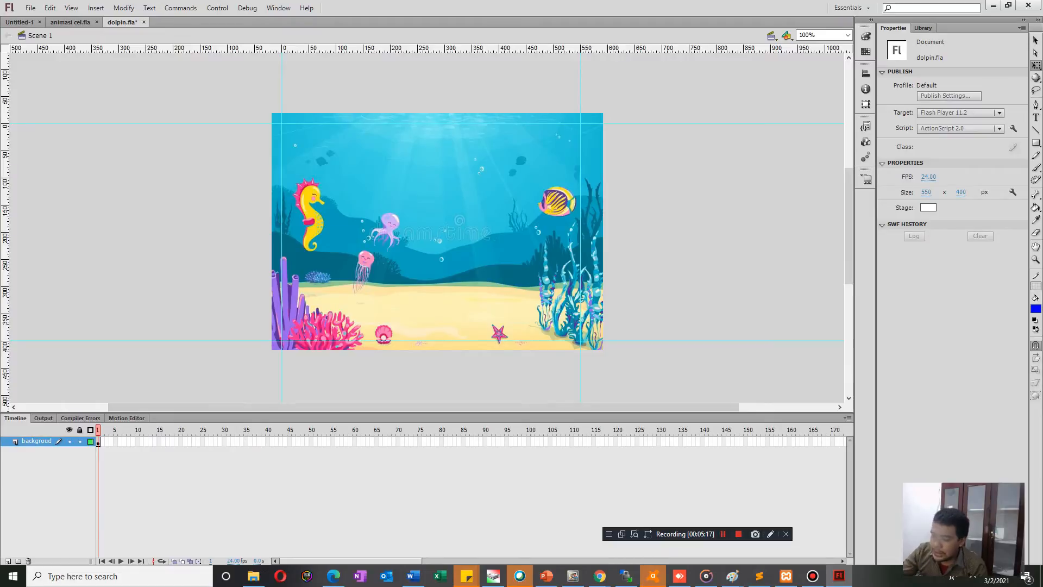
{"action": "key", "text": "ctrl+Return"}
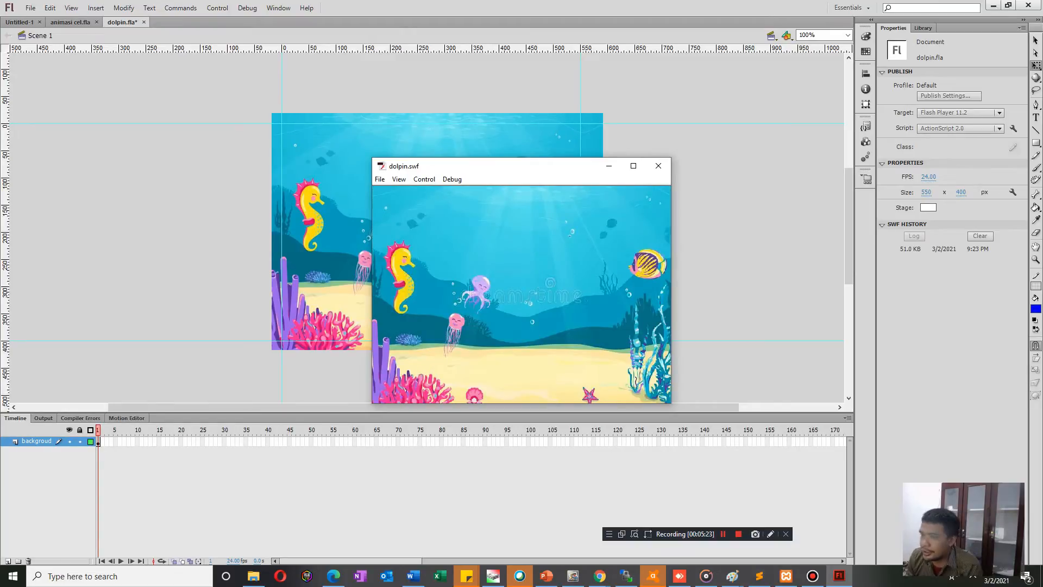
{"action": "left_click", "coordinate": [658, 166]}
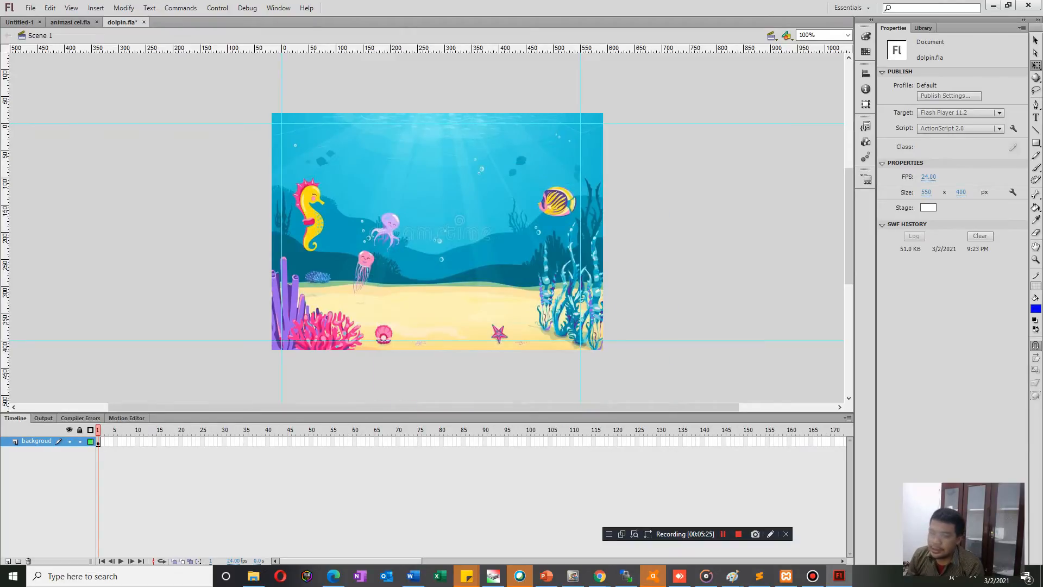
Add a new layer above the background layer.
{"action": "left_click", "coordinate": [8, 561]}
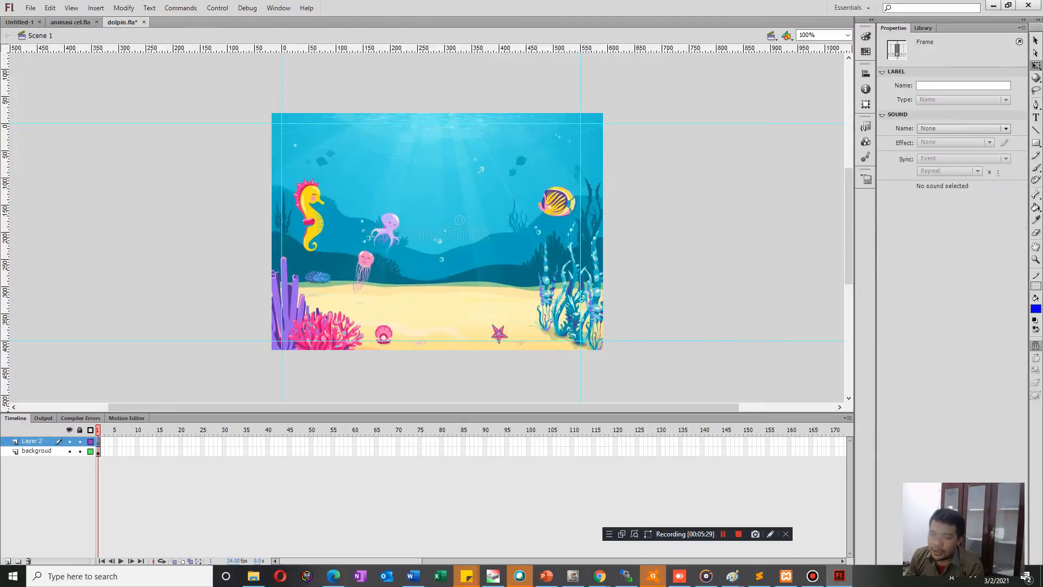
{"action": "left_click", "coordinate": [179, 240]}
{"action": "left_click", "coordinate": [33, 442]}
{"action": "left_click", "coordinate": [179, 239]}
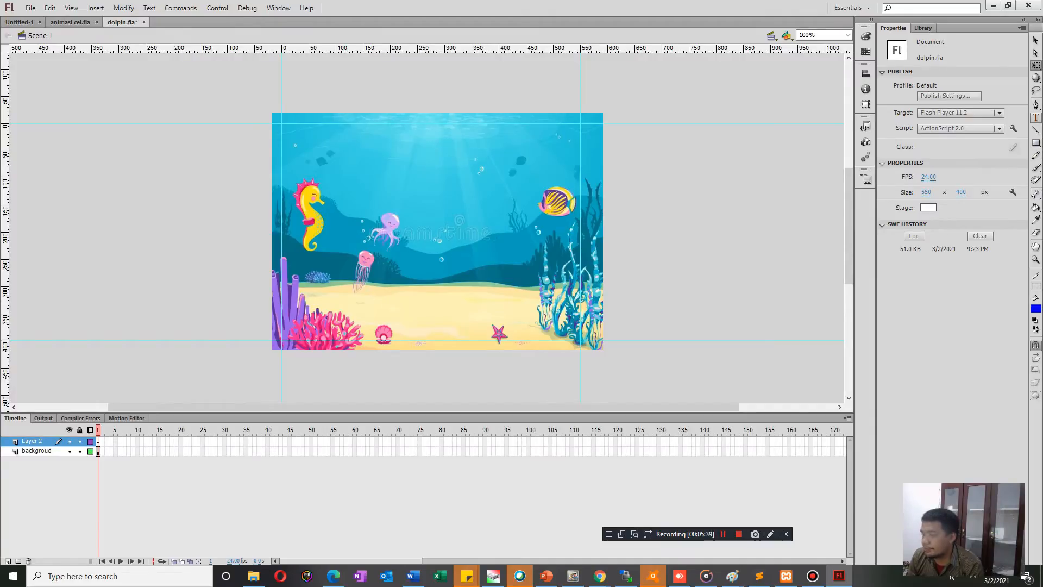
Create a text field beside the stage on frame 1 of the new layer, reading "PERTUALANGAN BERSAMA DOLPINO".
{"action": "left_click", "coordinate": [1036, 118]}
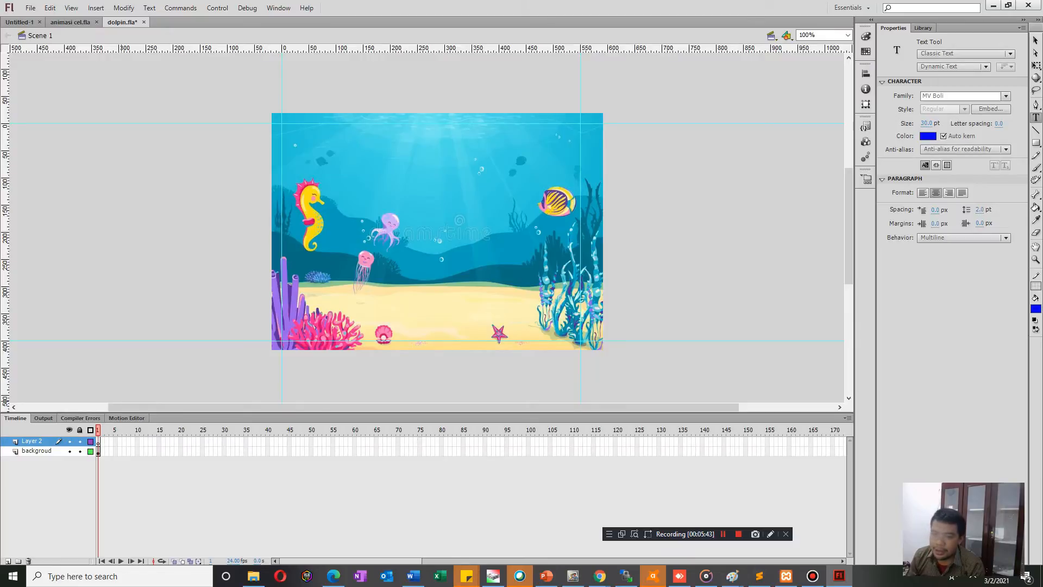
{"action": "left_click", "coordinate": [98, 442]}
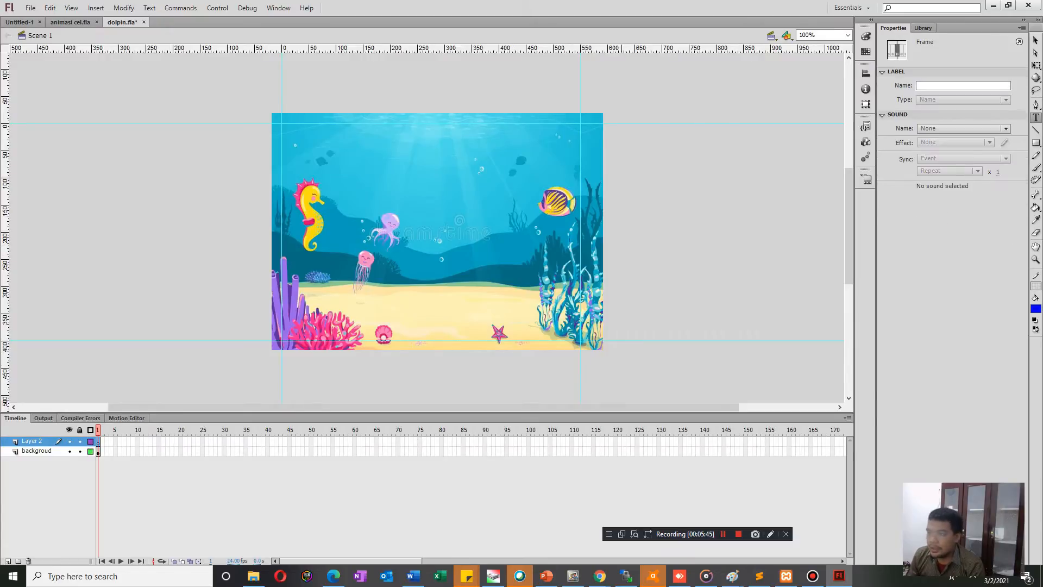
{"action": "left_click", "coordinate": [628, 214]}
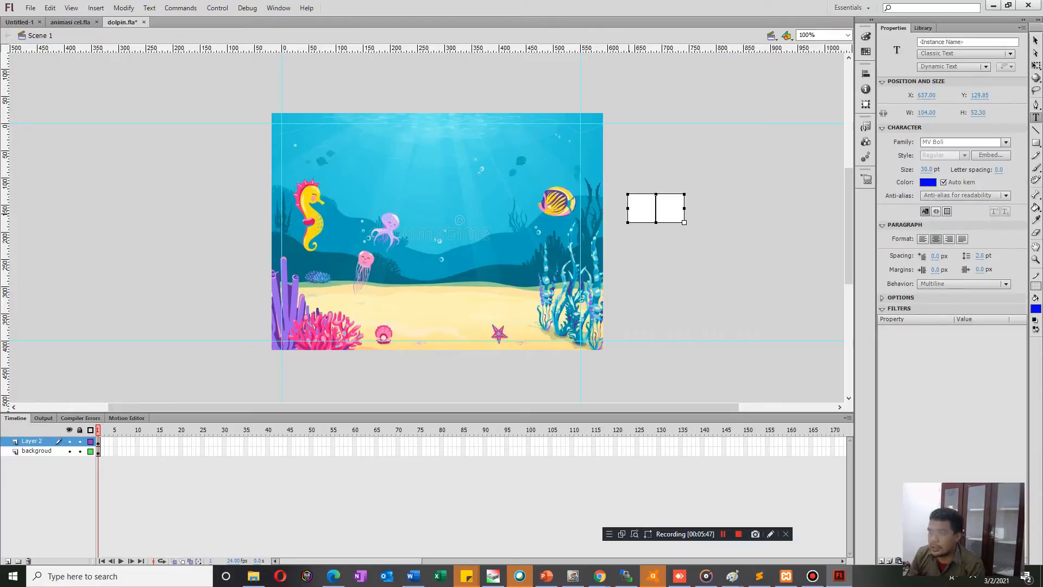
{"action": "type", "text": "PERT"}
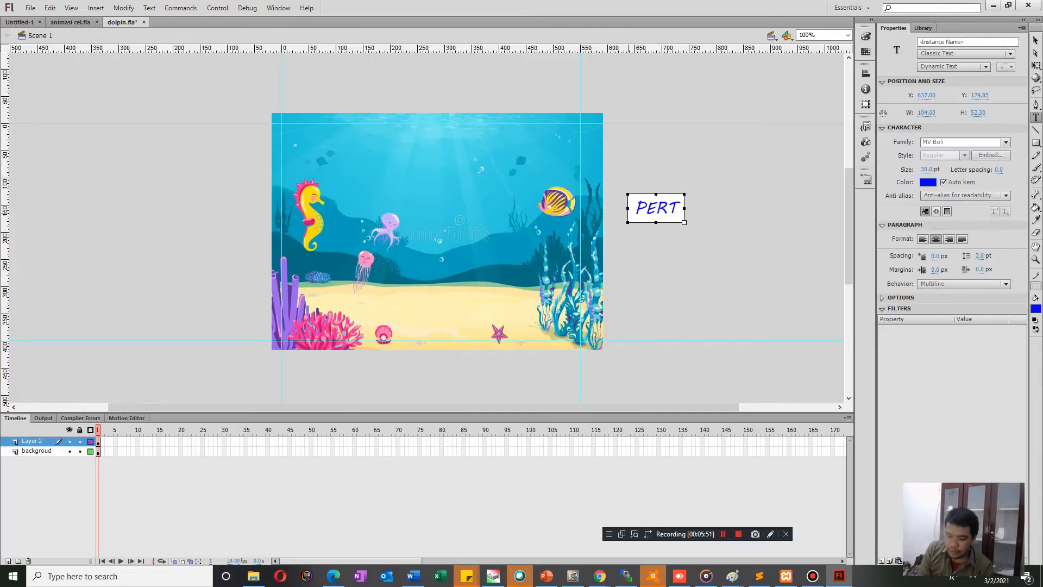
{"action": "type", "text": "UALANGAN"}
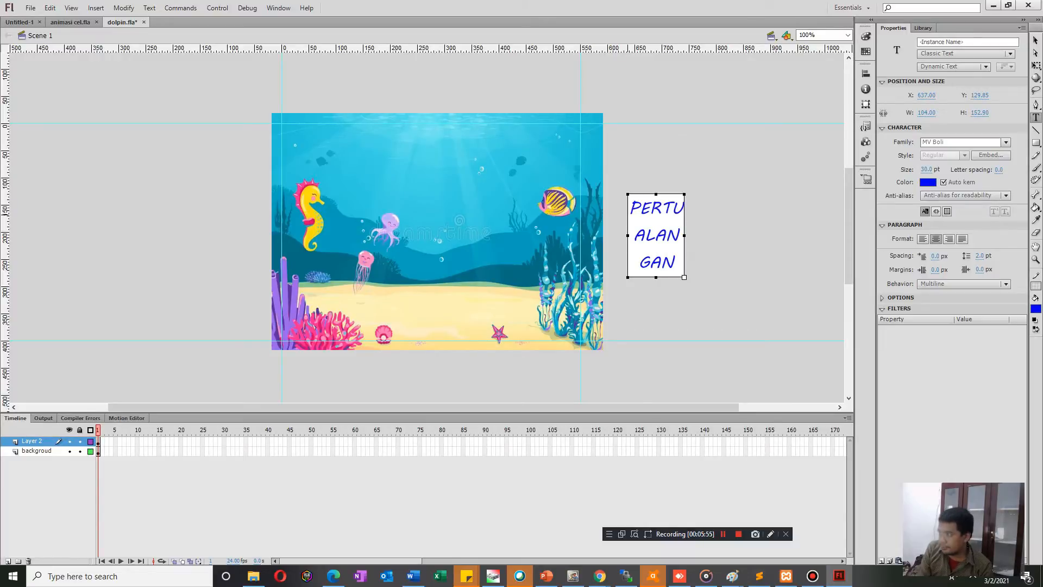
{"action": "type", "text": " BERSAMA"}
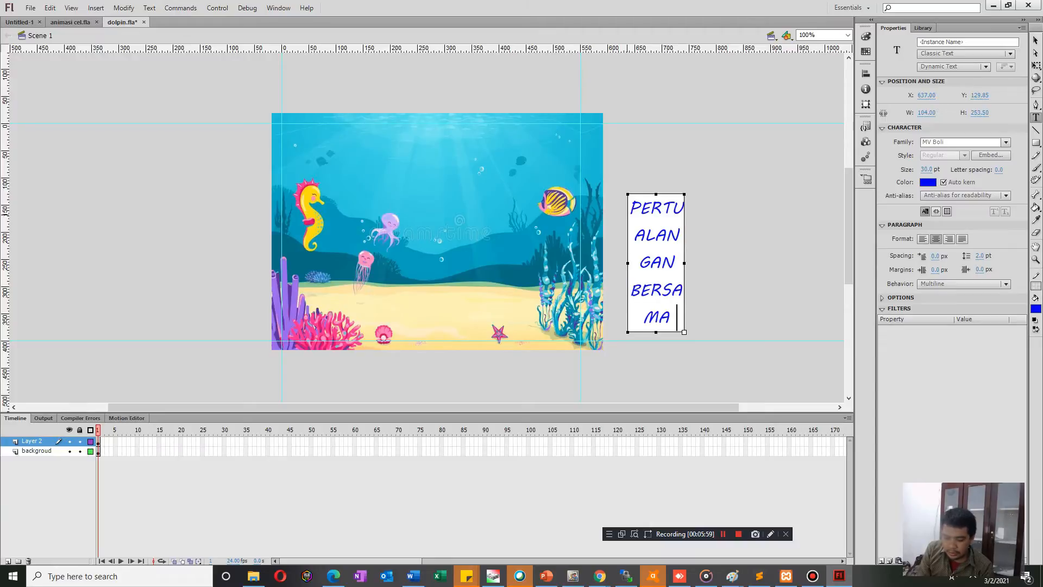
{"action": "type", "text": " DOL"}
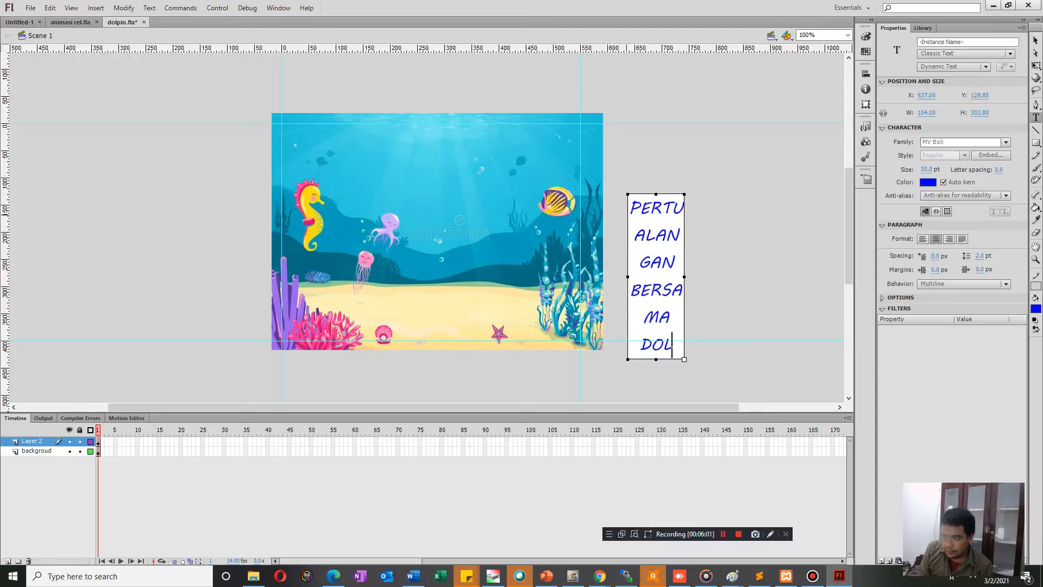
{"action": "type", "text": "PINO"}
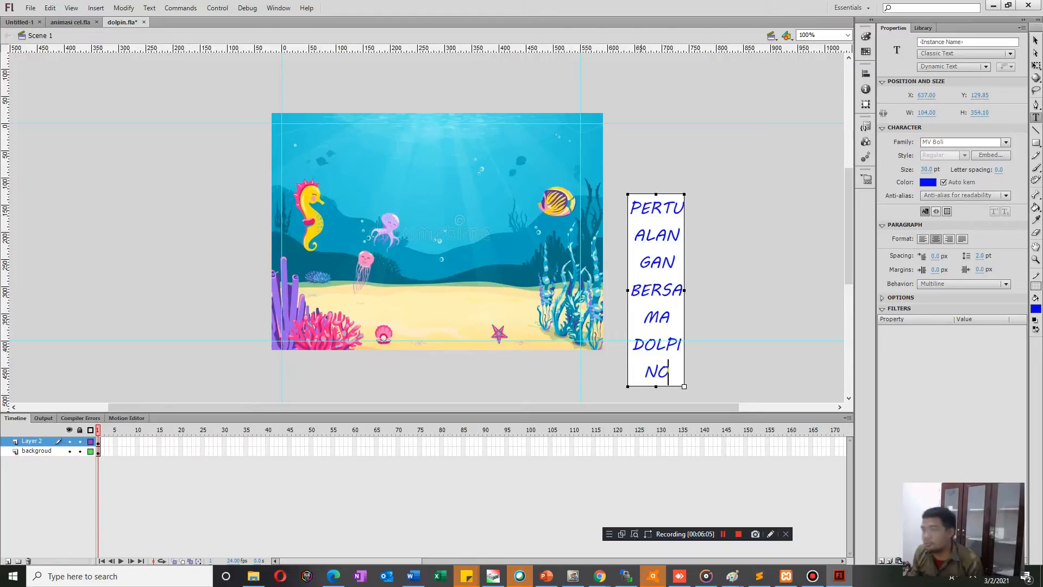
Resize the title's text field to about 404 × 104 px so the text wraps onto two lines.
{"action": "left_click_drag", "start_coordinate": [628, 290], "coordinate": [464, 290]}
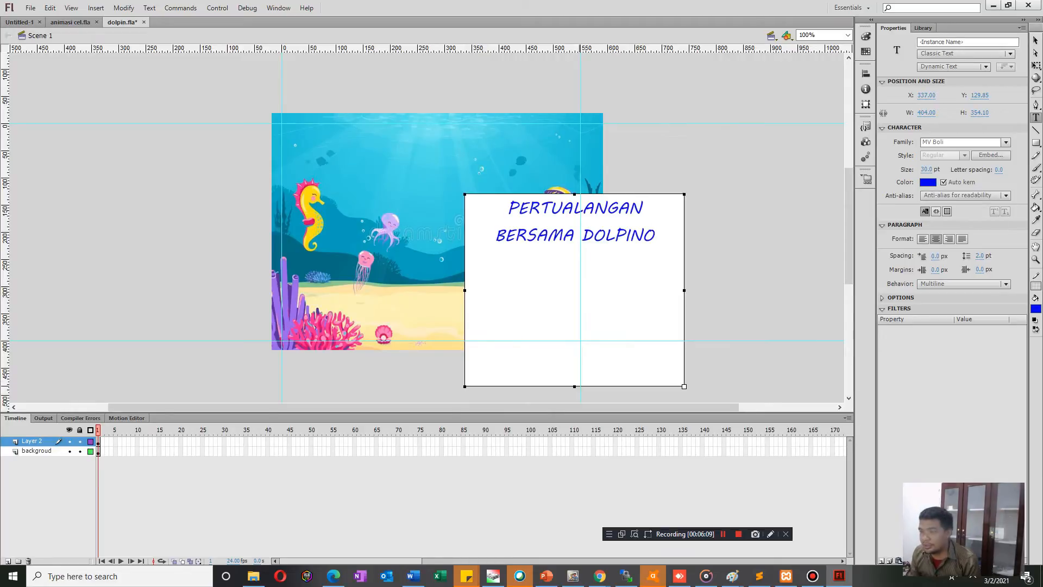
{"action": "left_click_drag", "start_coordinate": [575, 386], "coordinate": [574, 250]}
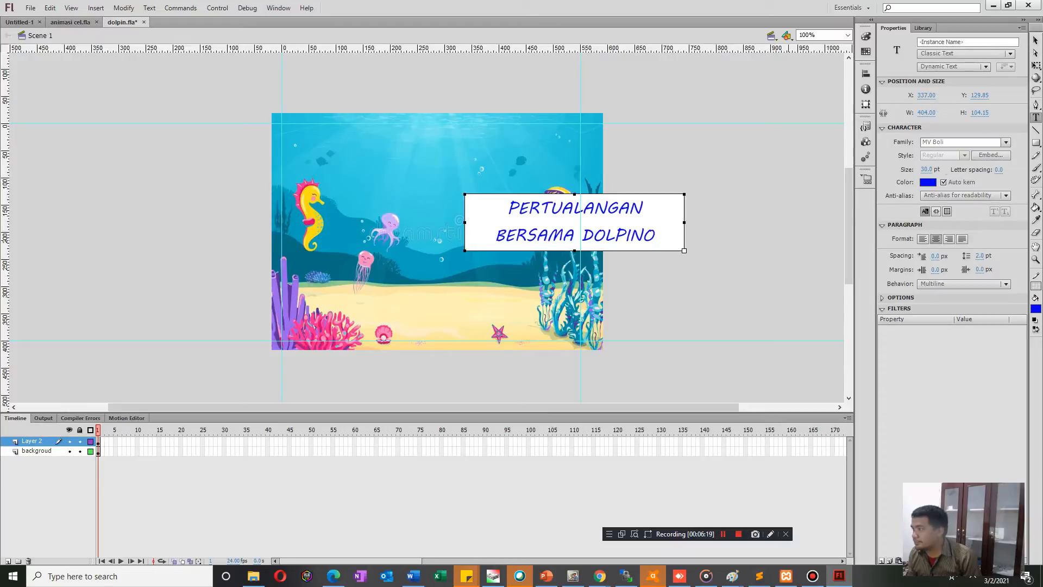
{"action": "left_click", "coordinate": [973, 195]}
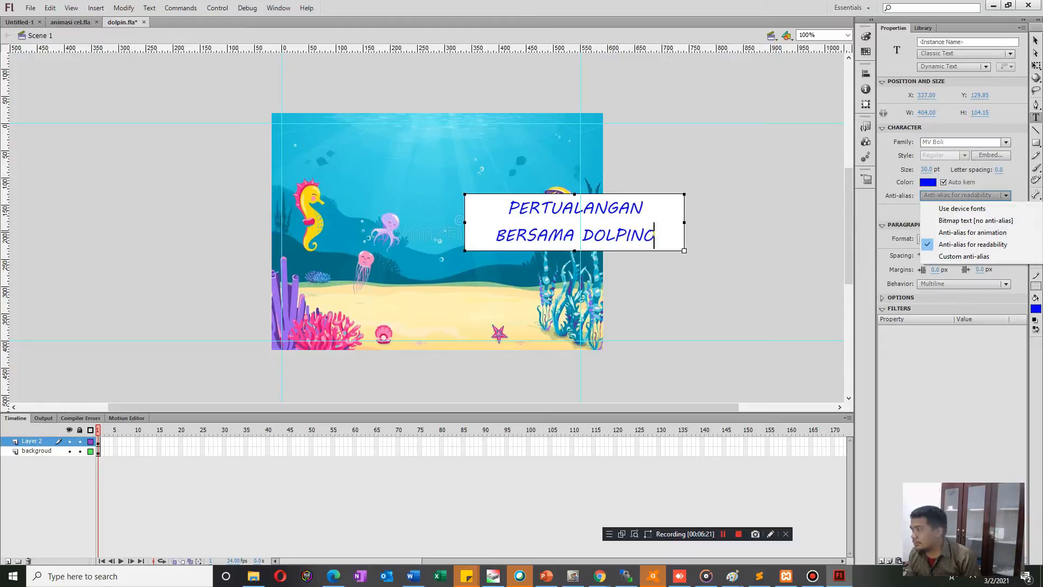
{"action": "left_click", "coordinate": [728, 304]}
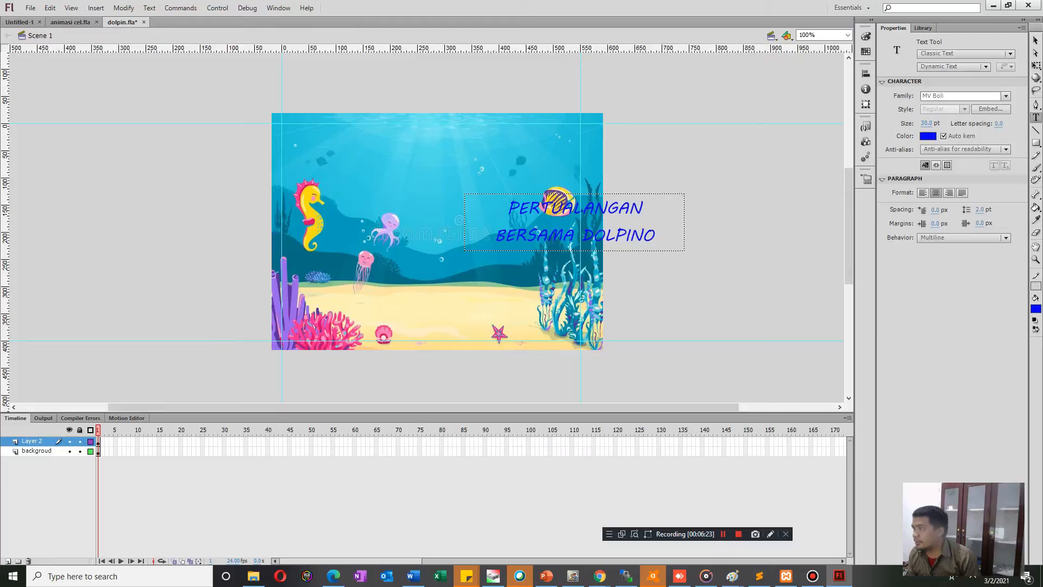
Move the title text to the upper centre of the stage, at about X 81, Y 8, and test the movie.
{"action": "left_click", "coordinate": [1036, 41]}
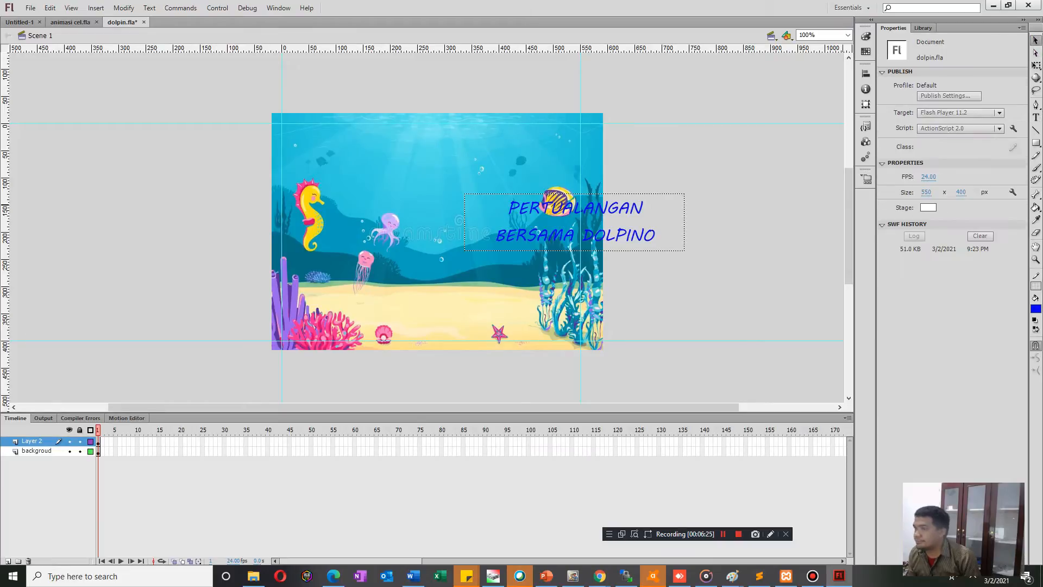
{"action": "left_click_drag", "start_coordinate": [575, 222], "coordinate": [440, 156]}
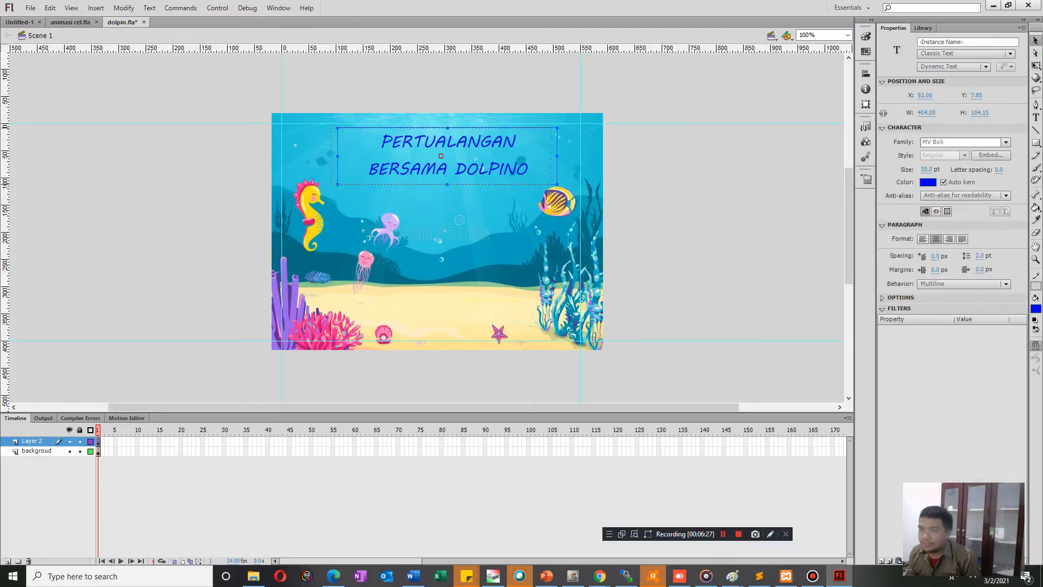
{"action": "key", "text": "Left"}
{"action": "key", "text": "Left"}
{"action": "key", "text": "Left"}
{"action": "key", "text": "Left"}
{"action": "key", "text": "Left"}
{"action": "key", "text": "Left"}
{"action": "key", "text": "Left"}
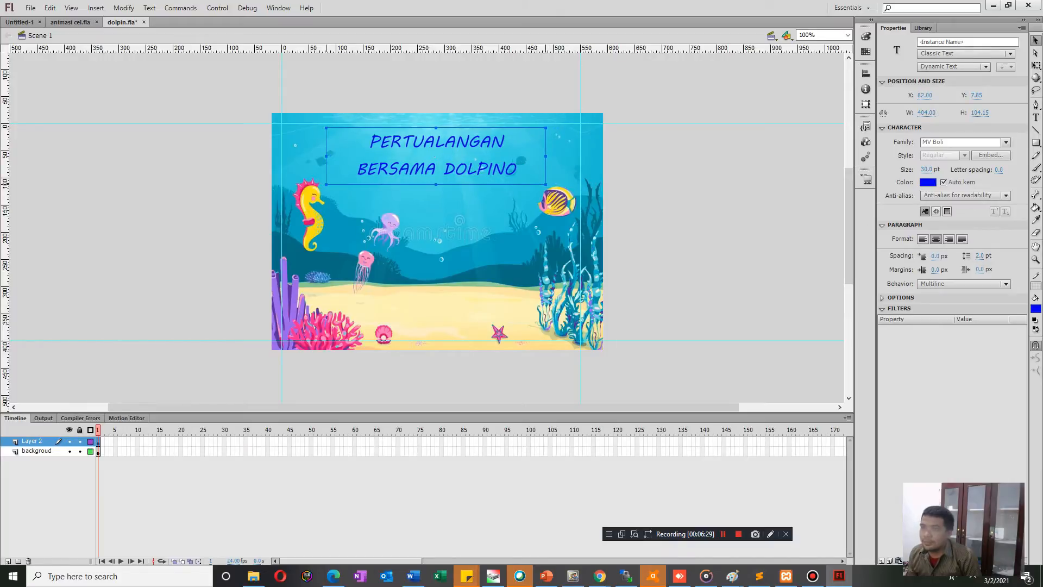
{"action": "key", "text": "Escape"}
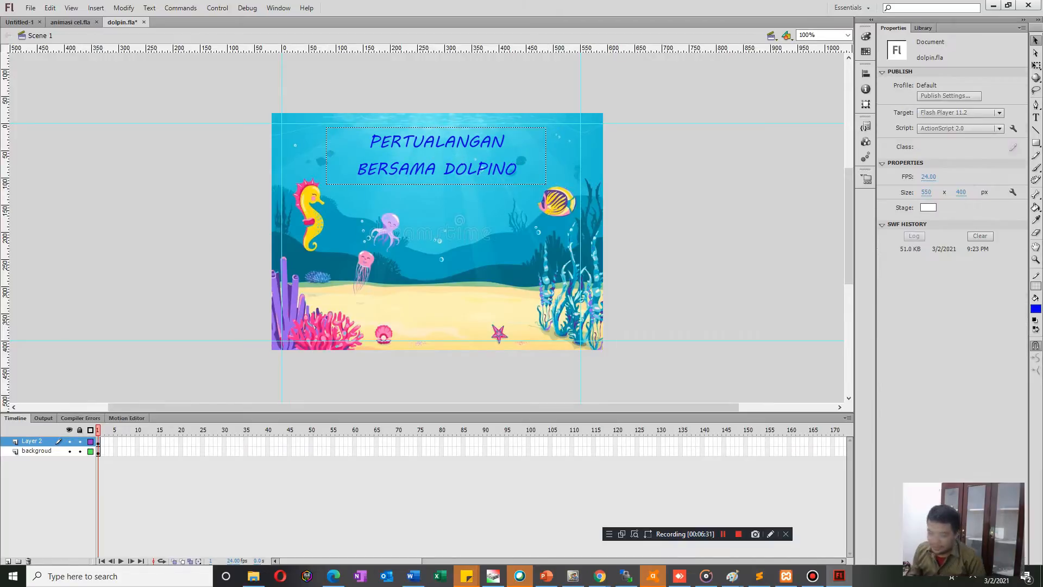
{"action": "key", "text": "ctrl+Return"}
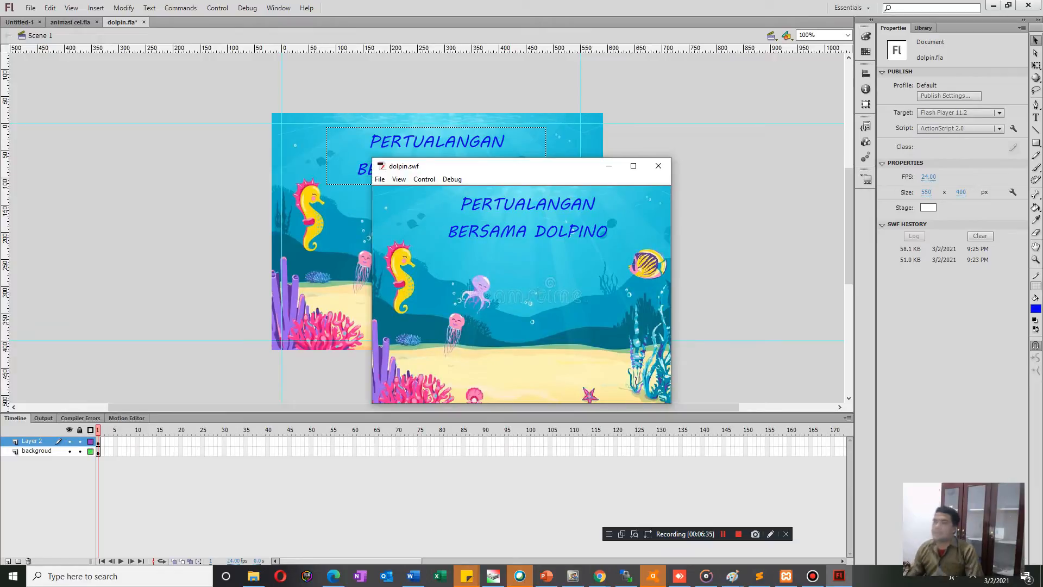
{"action": "left_click", "coordinate": [658, 166]}
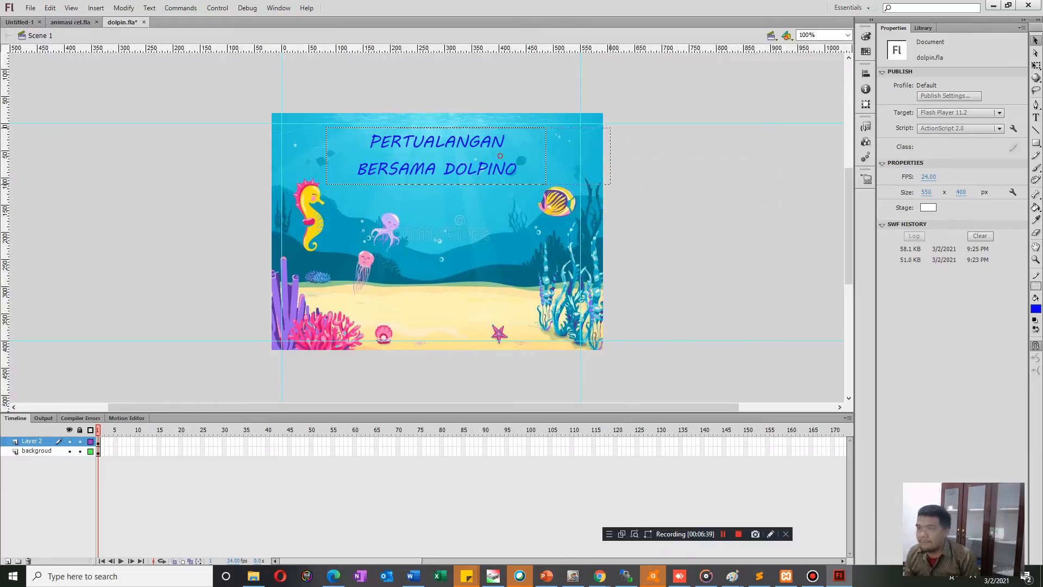
Convert the title text into a movie clip symbol, keeping the suggested name Symbol 1.
{"action": "left_click", "coordinate": [443, 156]}
{"action": "right_click", "coordinate": [429, 158]}
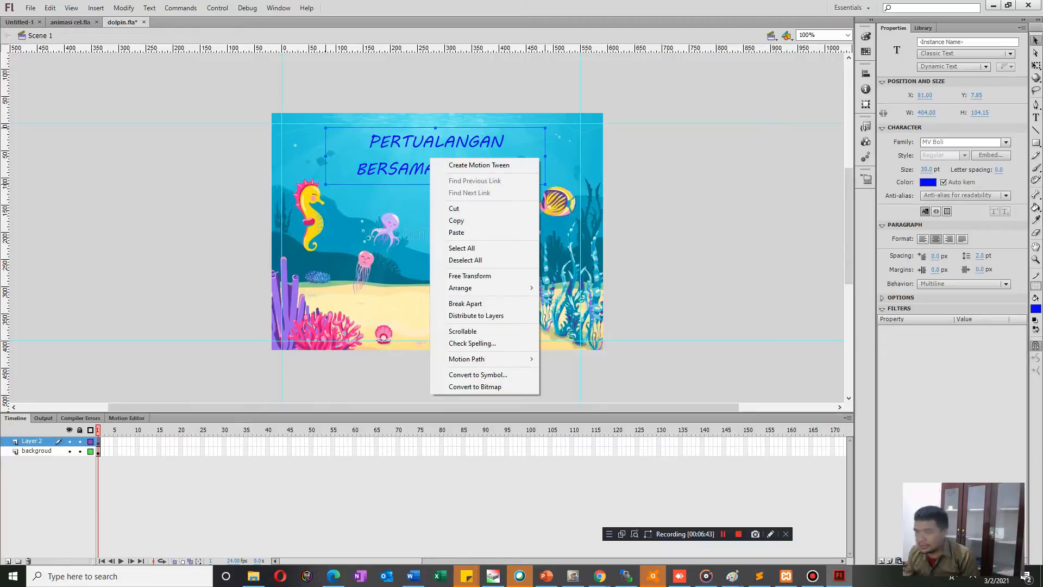
{"action": "left_click", "coordinate": [478, 374]}
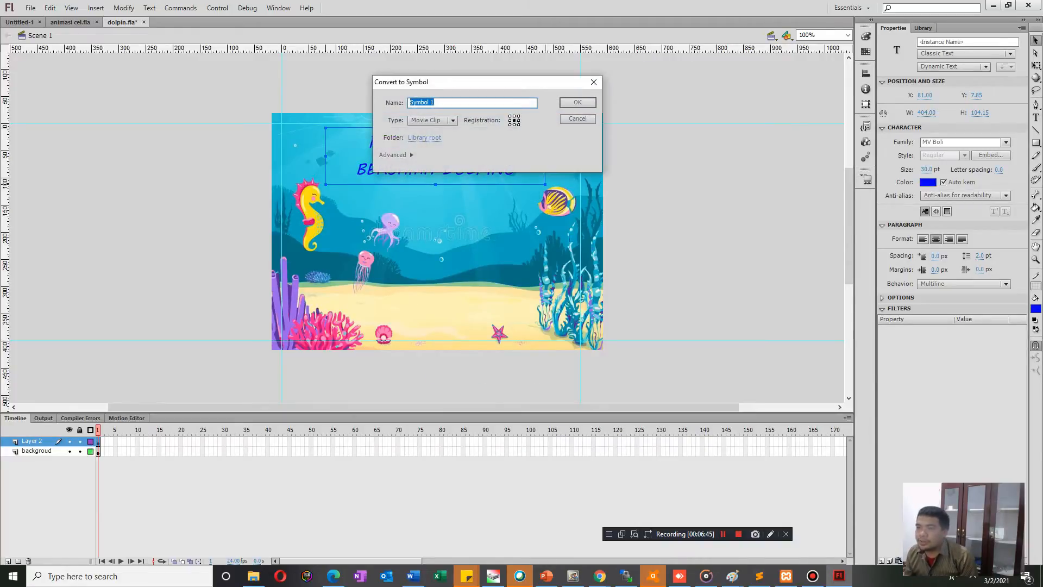
{"action": "left_click", "coordinate": [433, 120]}
{"action": "left_click", "coordinate": [435, 132]}
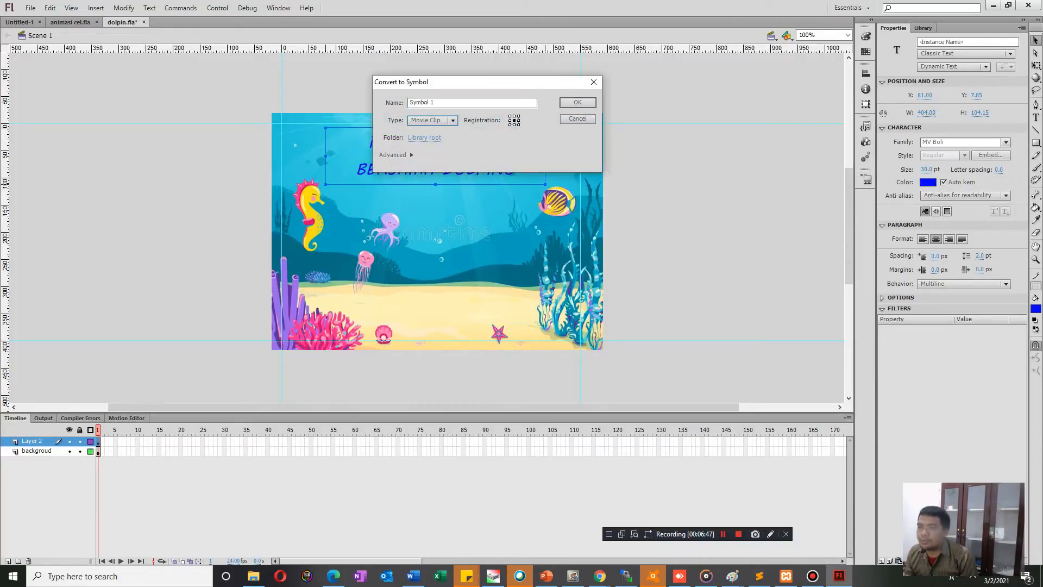
{"action": "key", "text": "Return"}
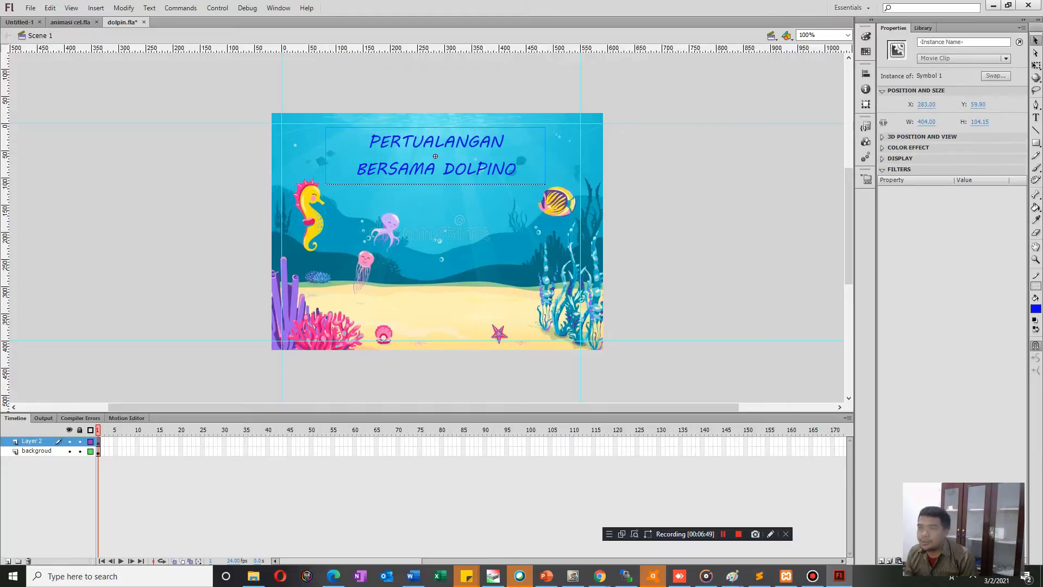
Open the title's movie clip for editing and extend its text layer to frame 50.
{"action": "double_click", "coordinate": [435, 156]}
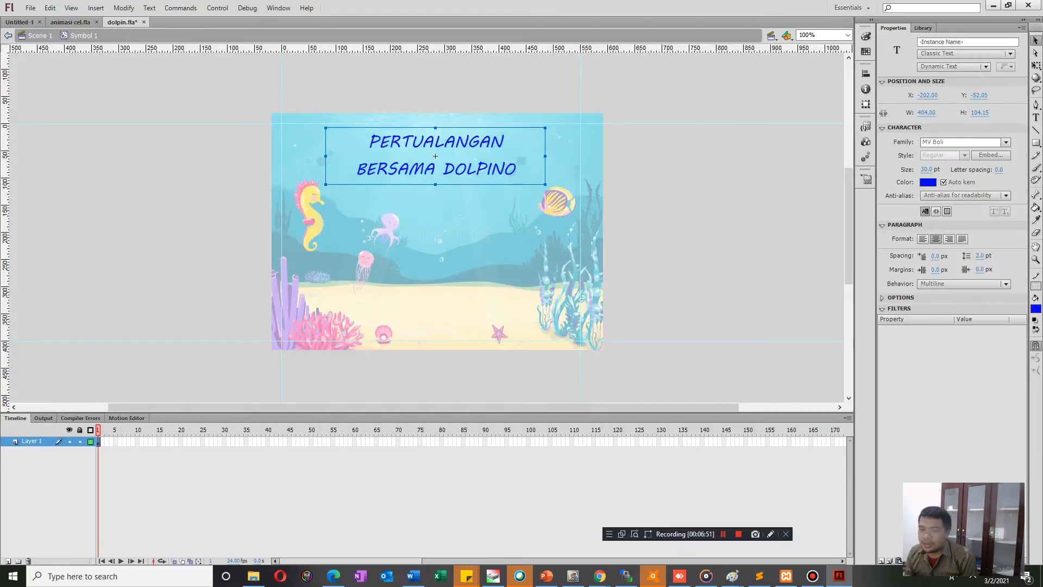
{"action": "left_click", "coordinate": [307, 441]}
{"action": "left_click", "coordinate": [311, 442]}
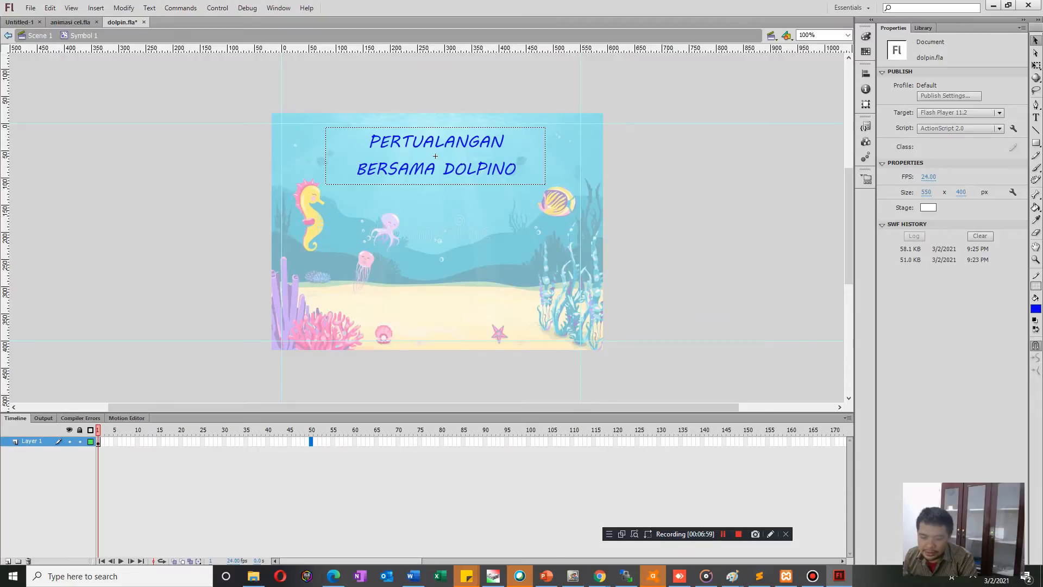
{"action": "key", "text": "F5"}
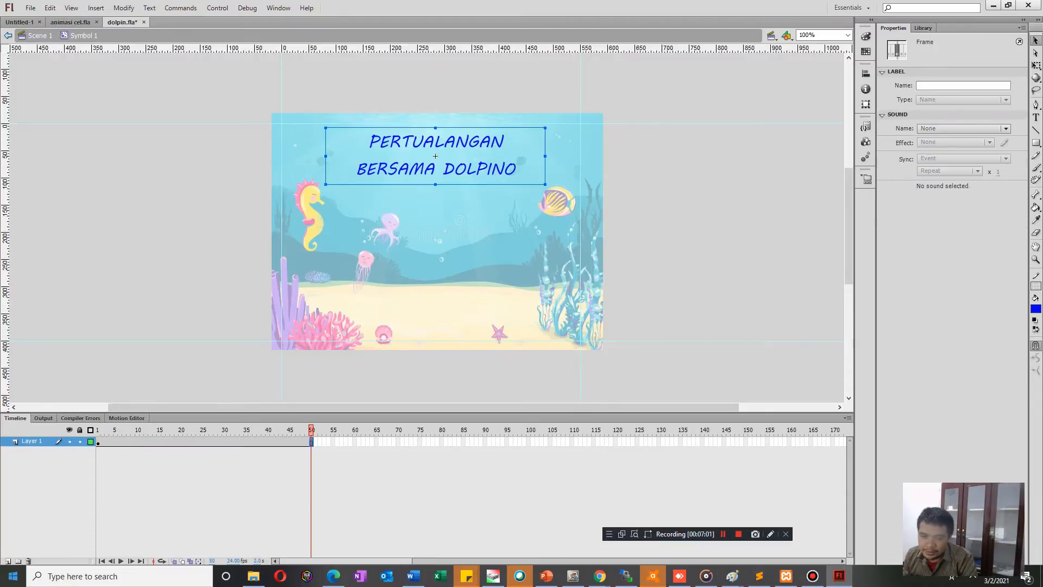
Add a layer above the text layer inside the symbol and paste a copy of the title in place on frame 1.
{"action": "left_click", "coordinate": [7, 560]}
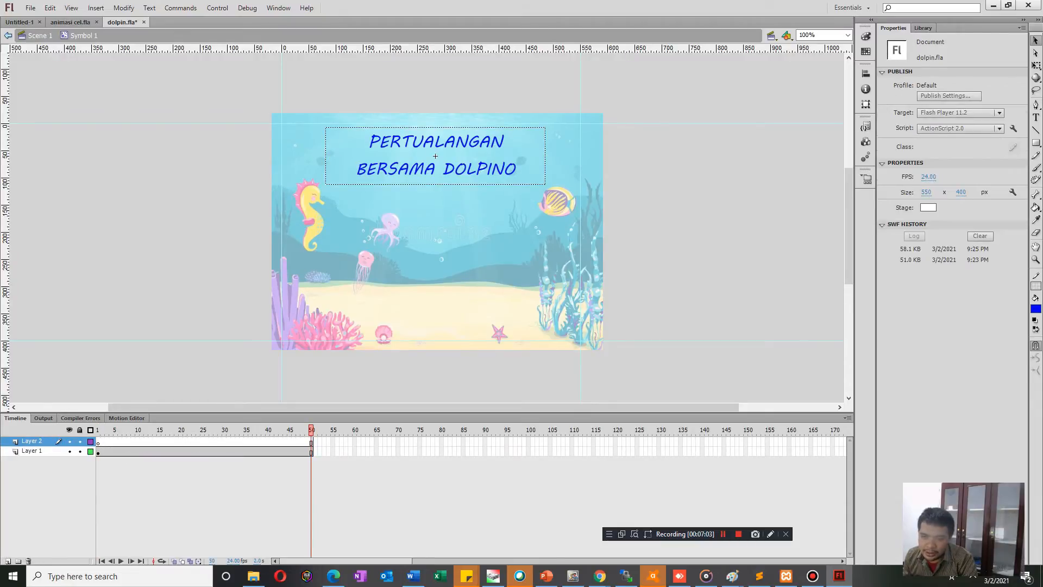
{"action": "left_click", "coordinate": [98, 452]}
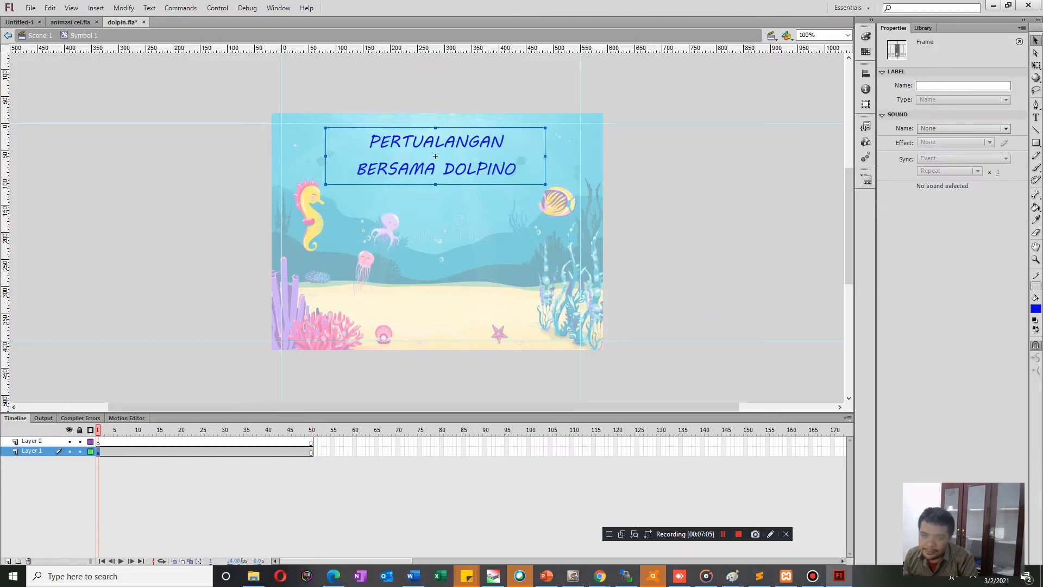
{"action": "left_click", "coordinate": [661, 185]}
{"action": "left_click", "coordinate": [436, 156]}
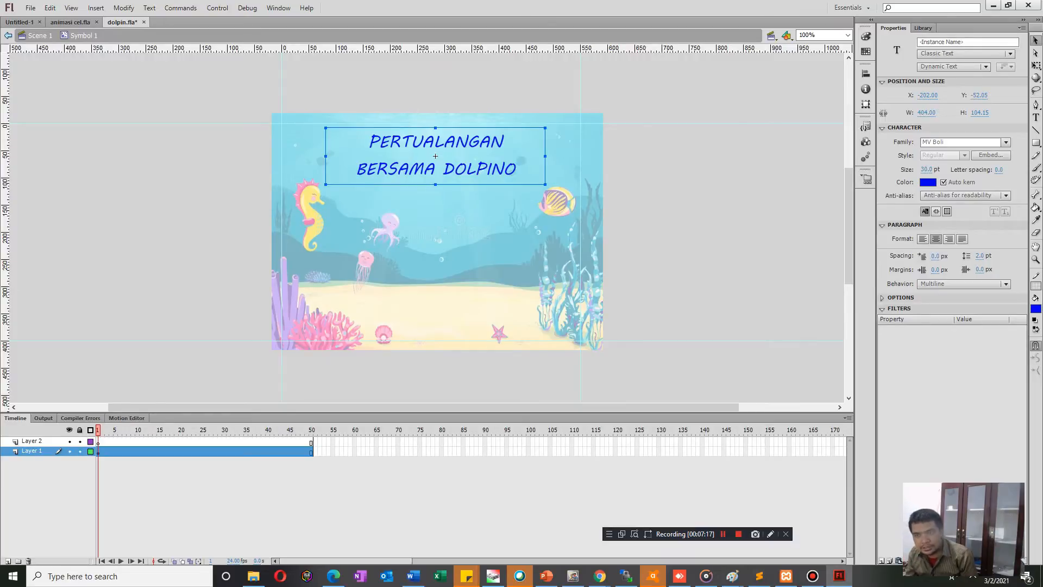
{"action": "key", "text": "ctrl+v"}
{"action": "key", "text": "ctrl+z"}
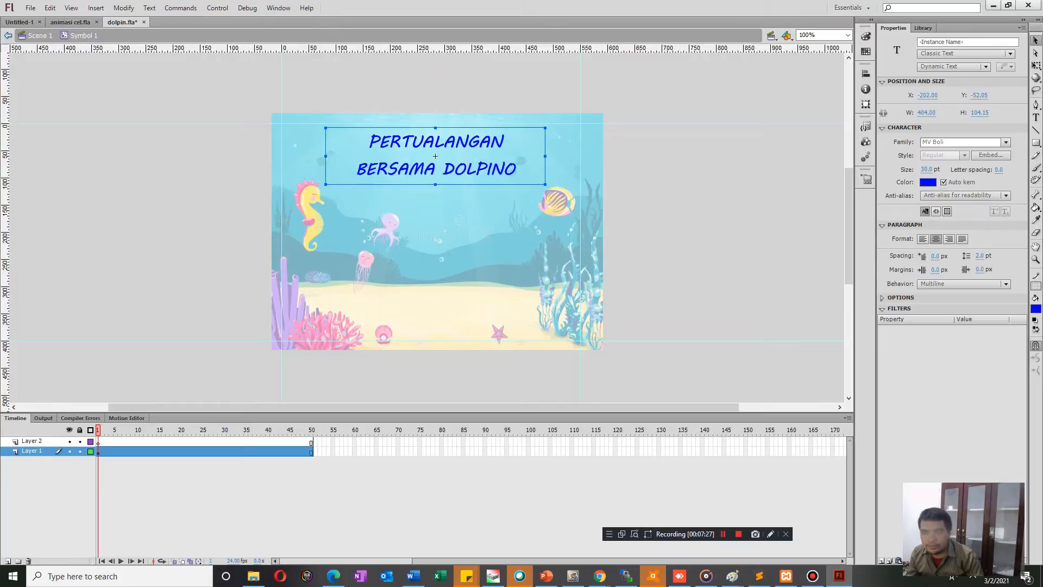
{"action": "left_click", "coordinate": [98, 442]}
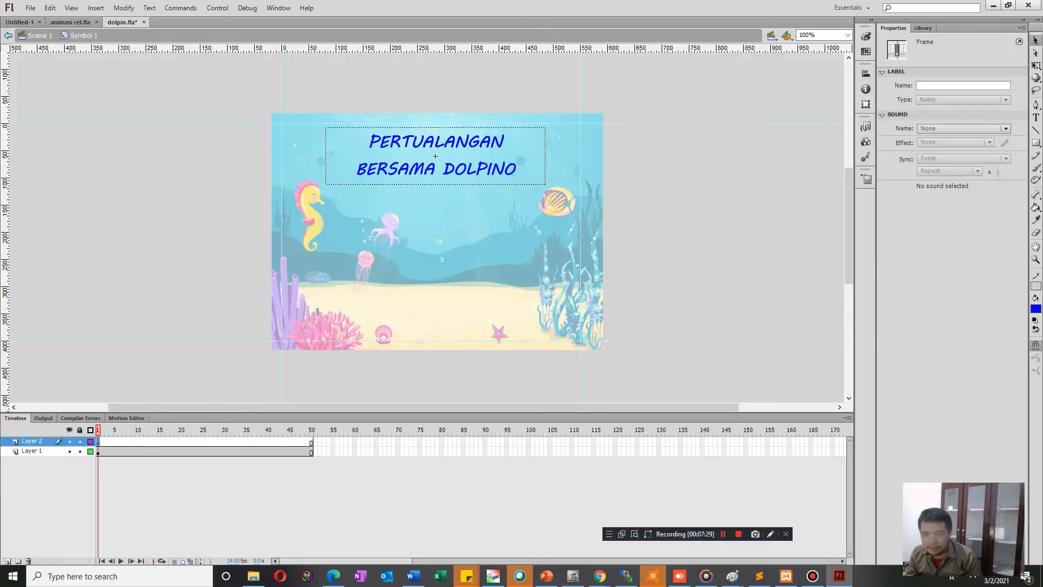
{"action": "key", "text": "ctrl+shift+v"}
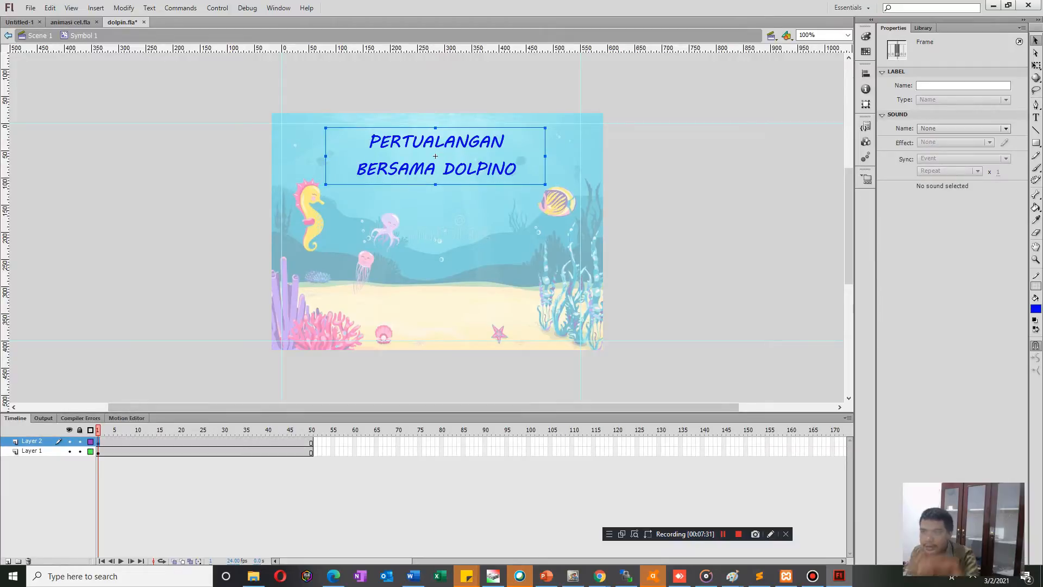
{"action": "key", "text": "Escape"}
{"action": "left_click", "coordinate": [32, 441]}
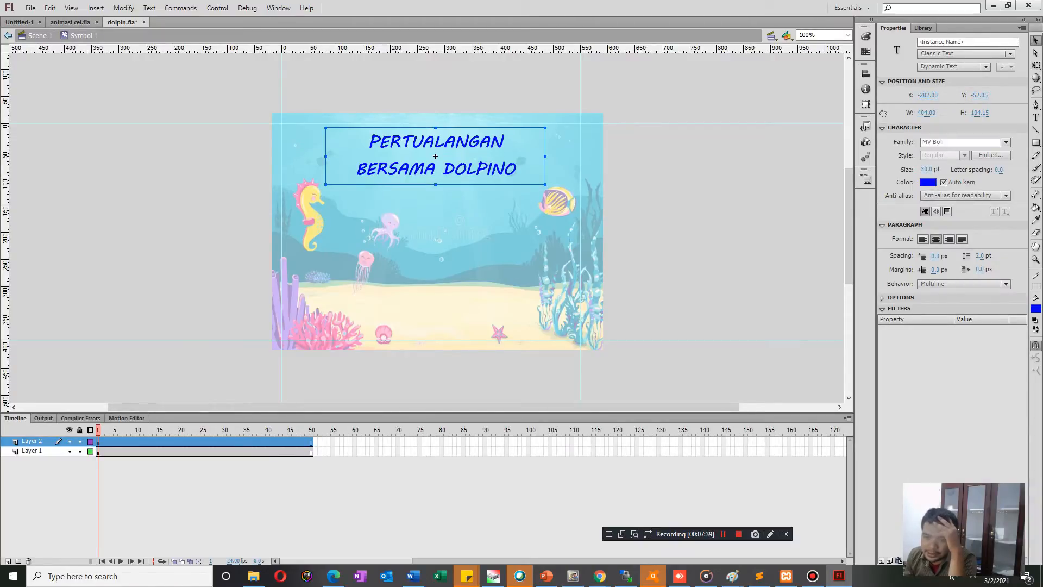
Add a third layer and draw a borderless blue rectangle about 118 × 34 px over the start of the word PERTUALANGAN.
{"action": "left_click", "coordinate": [7, 561]}
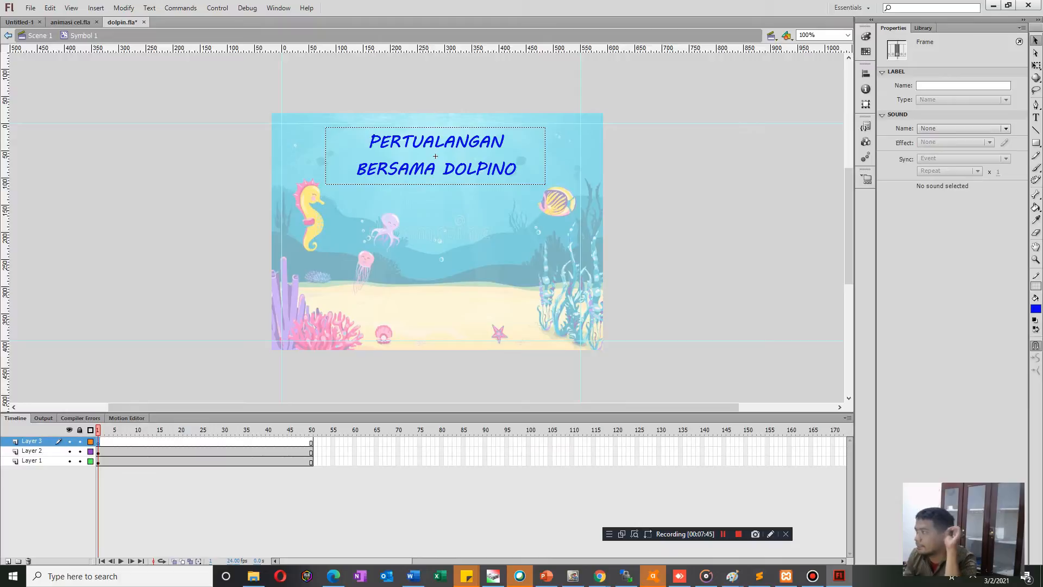
{"action": "key", "text": "r"}
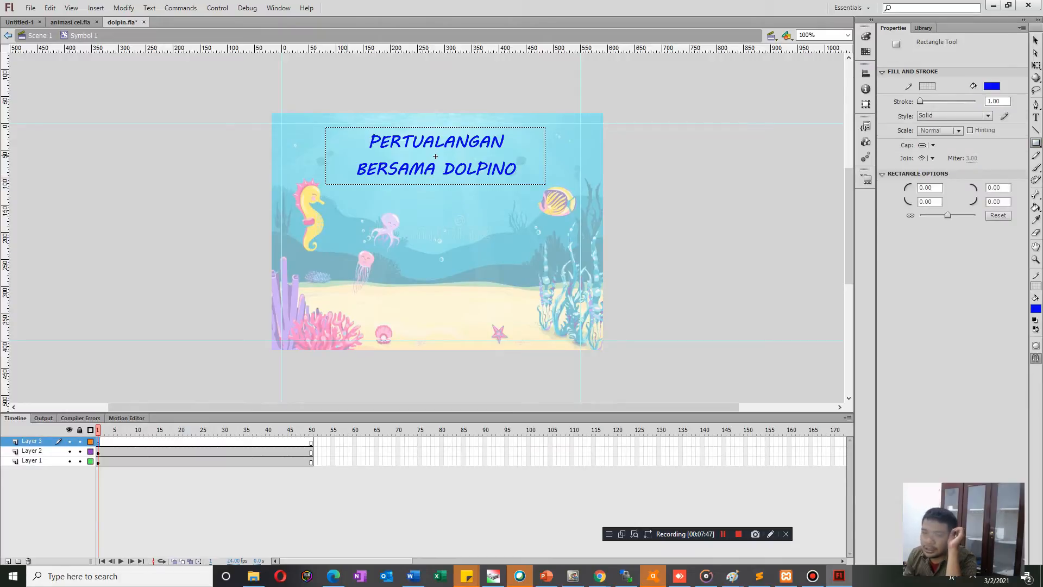
{"action": "left_click_drag", "start_coordinate": [340, 134], "coordinate": [403, 151]}
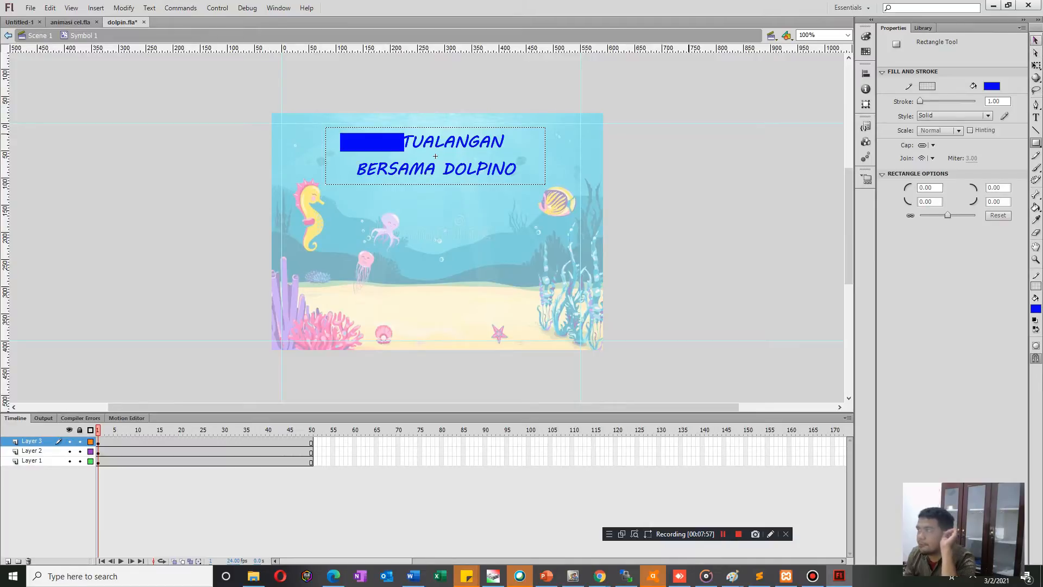
{"action": "left_click", "coordinate": [1036, 40]}
Recolour the title copy on Layer 2 to white.
{"action": "left_click", "coordinate": [259, 451]}
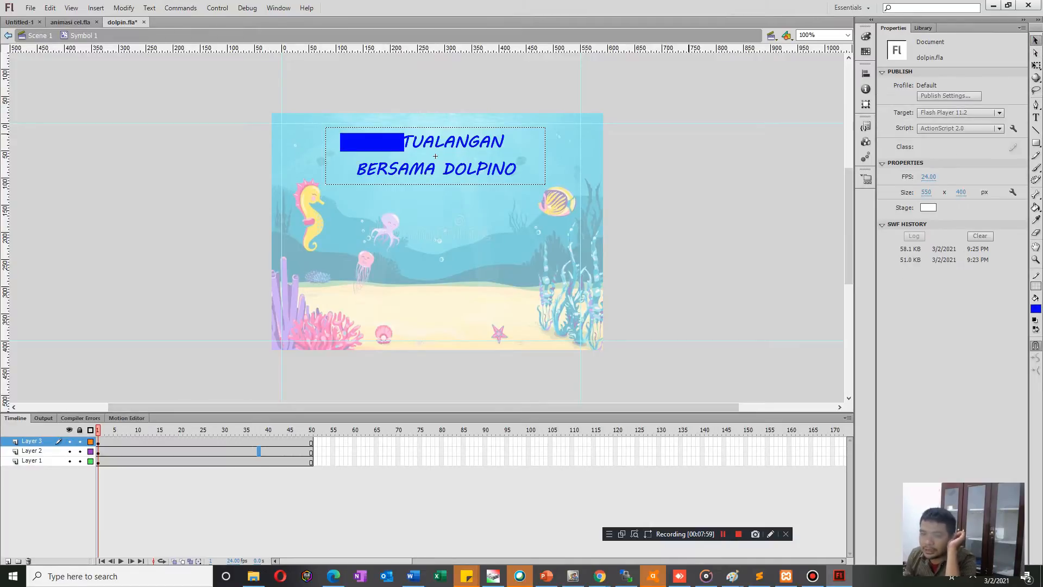
{"action": "left_click", "coordinate": [99, 451]}
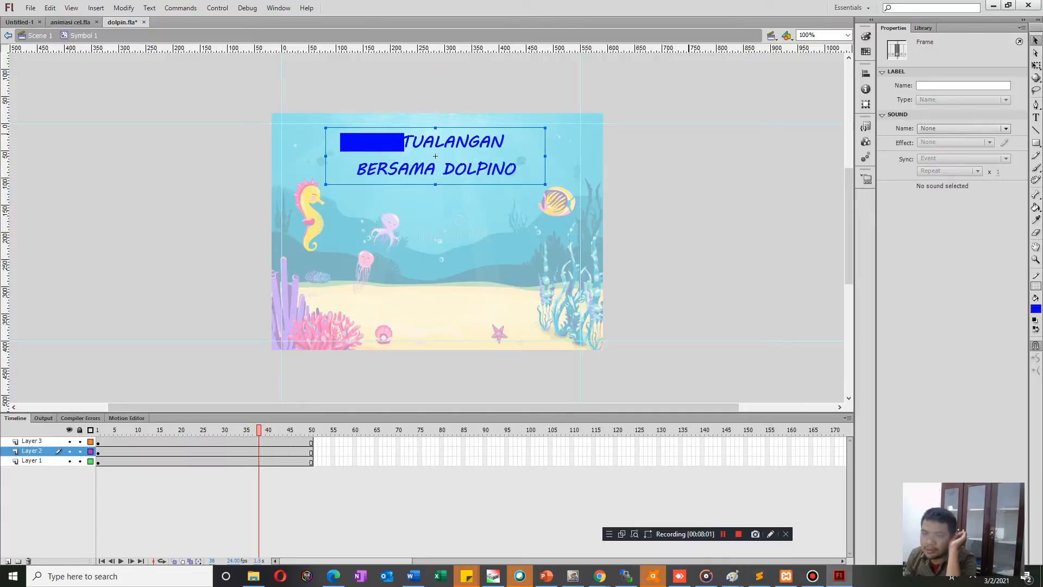
{"action": "left_click", "coordinate": [107, 451]}
{"action": "left_click", "coordinate": [98, 451]}
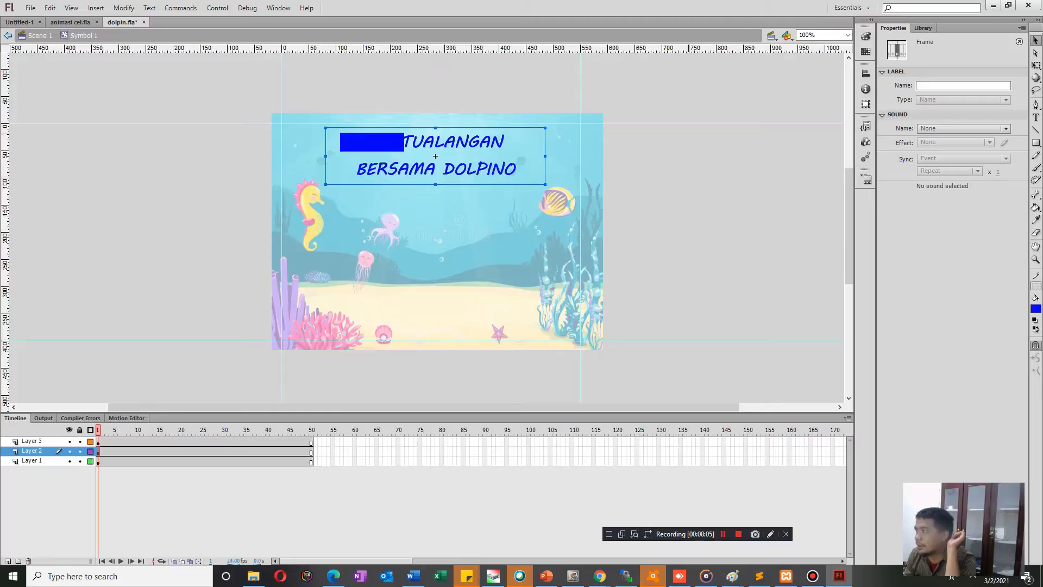
{"action": "left_click", "coordinate": [1036, 309]}
{"action": "left_click", "coordinate": [899, 340]}
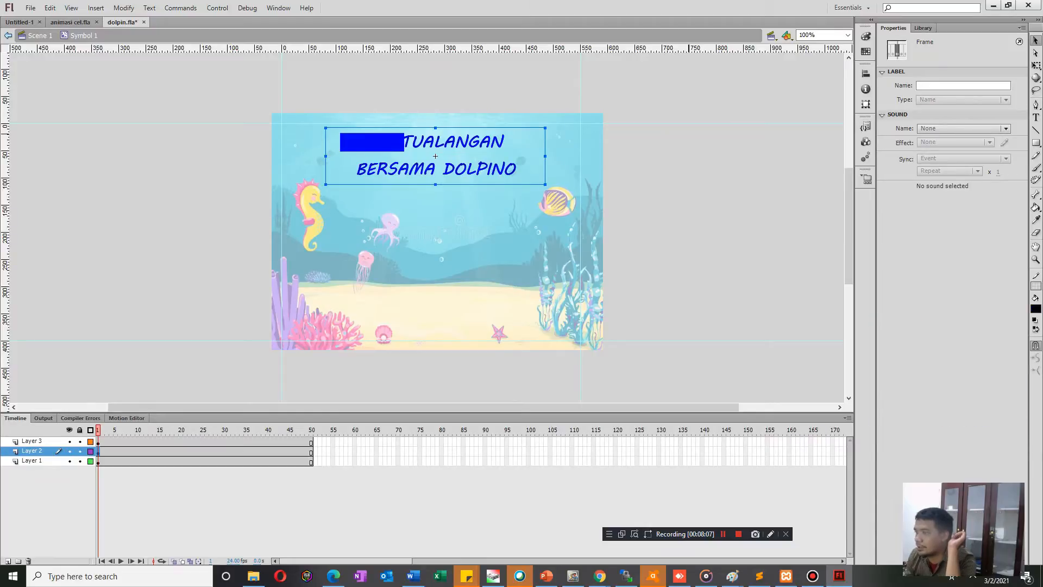
{"action": "left_click", "coordinate": [1036, 309]}
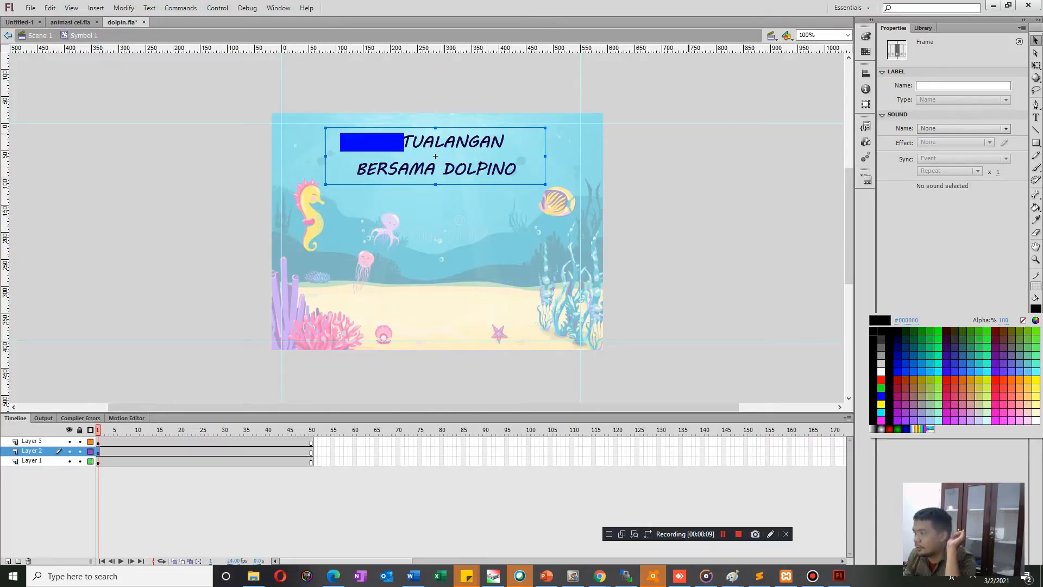
{"action": "left_click", "coordinate": [881, 371]}
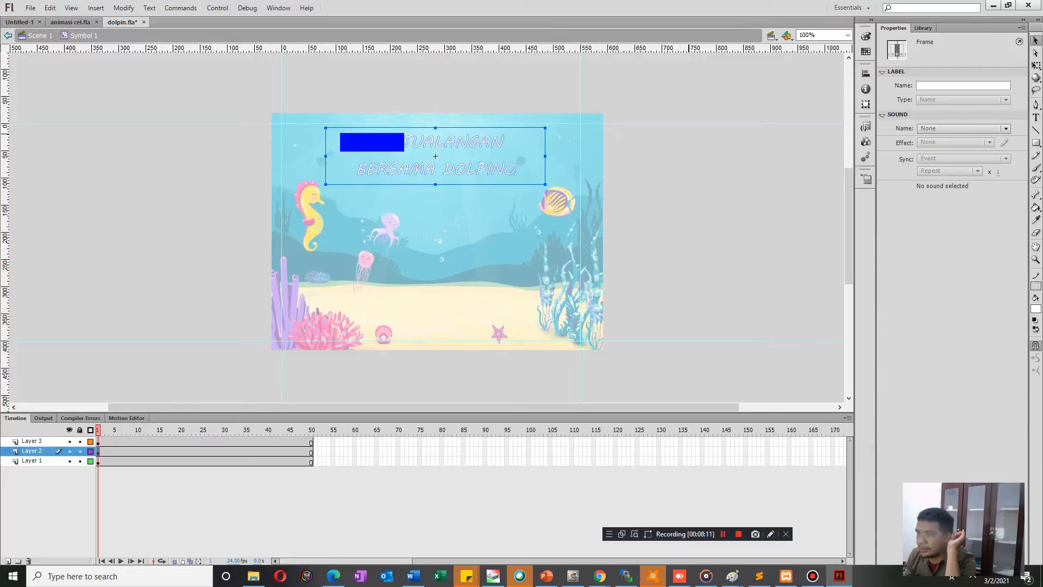
{"action": "left_click", "coordinate": [98, 441]}
{"action": "right_click", "coordinate": [37, 442]}
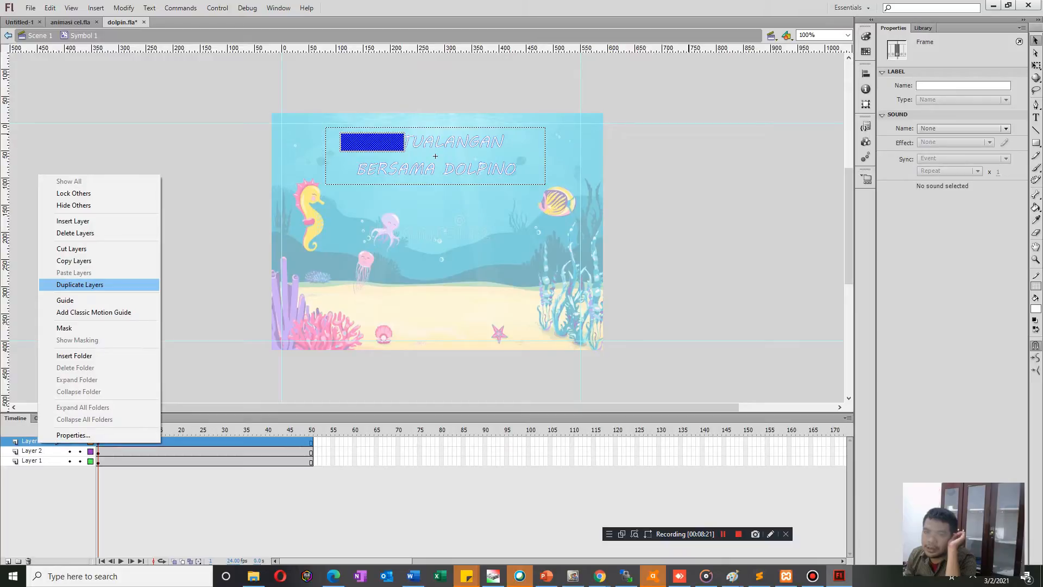
{"action": "left_click", "coordinate": [185, 442]}
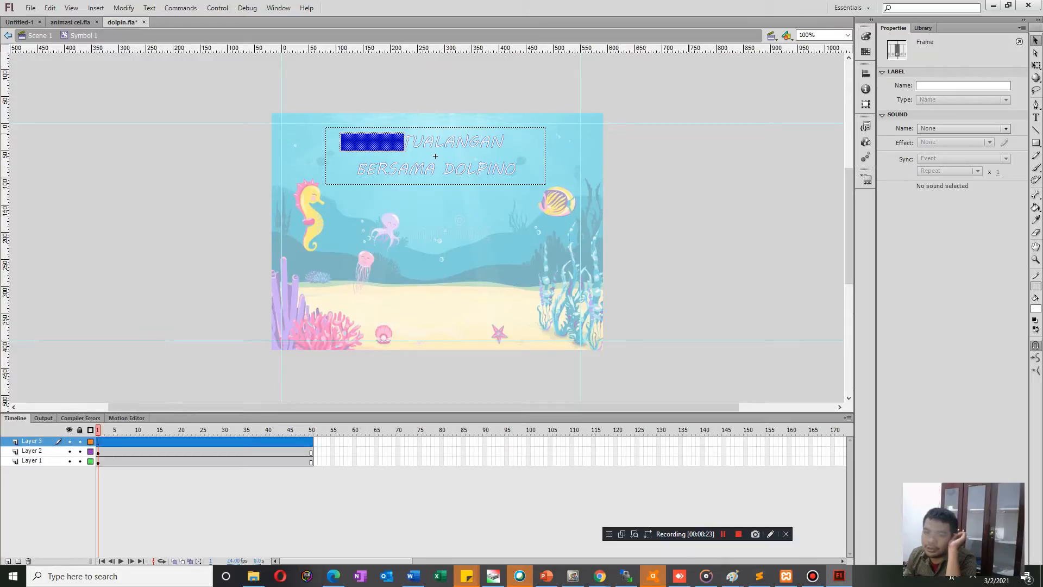
Create a motion tween for the blue rectangle on Layer 3, accepting its conversion to a symbol.
{"action": "left_click", "coordinate": [98, 441]}
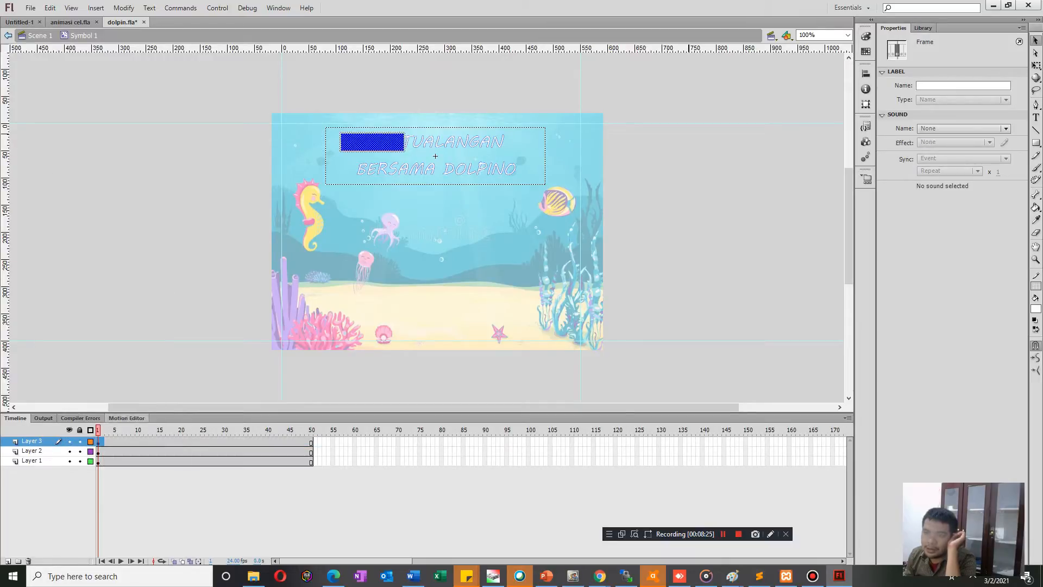
{"action": "left_click", "coordinate": [174, 245]}
{"action": "left_click", "coordinate": [372, 143]}
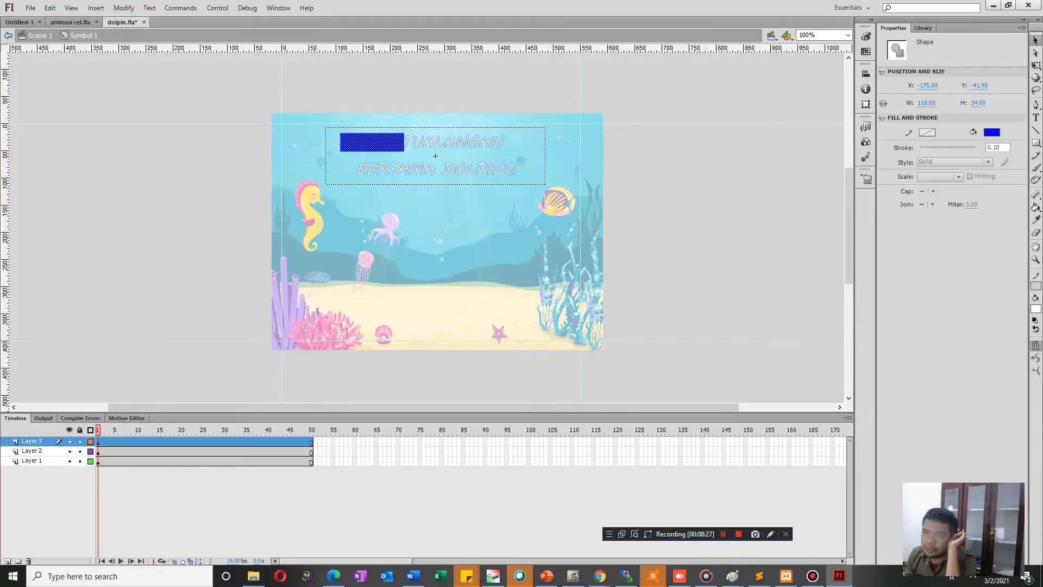
{"action": "right_click", "coordinate": [106, 441]}
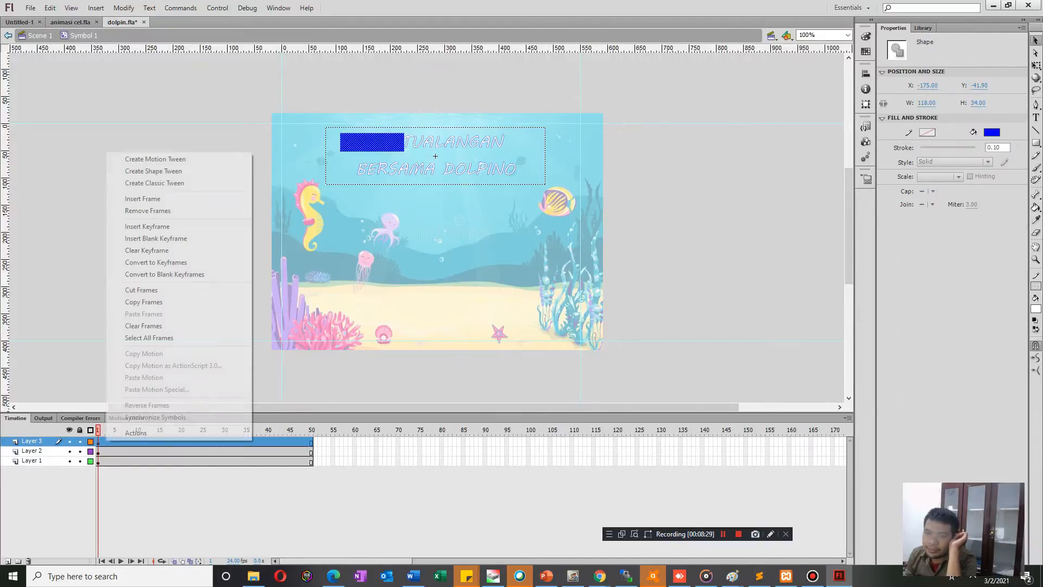
{"action": "left_click", "coordinate": [155, 159]}
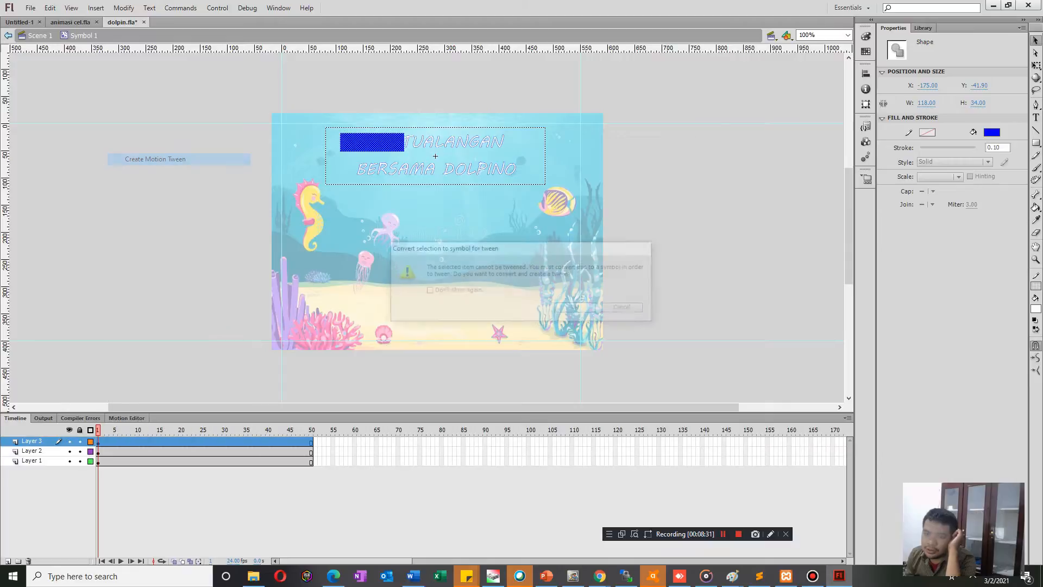
{"action": "left_click", "coordinate": [576, 308]}
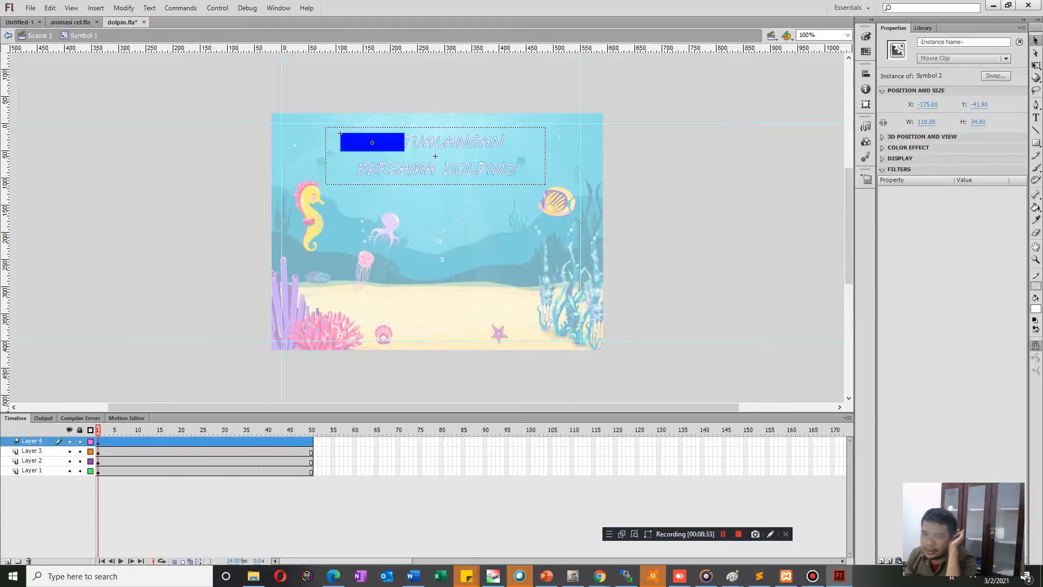
Delete Layer 3, the leftover layer beneath the rectangle's tween layer.
{"action": "left_click", "coordinate": [32, 451]}
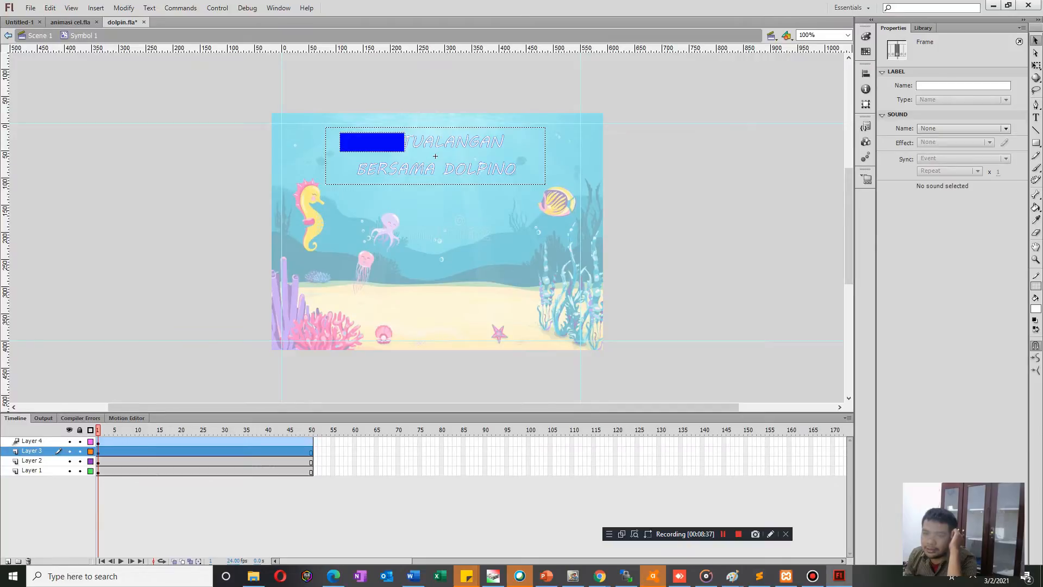
{"action": "right_click", "coordinate": [19, 451]}
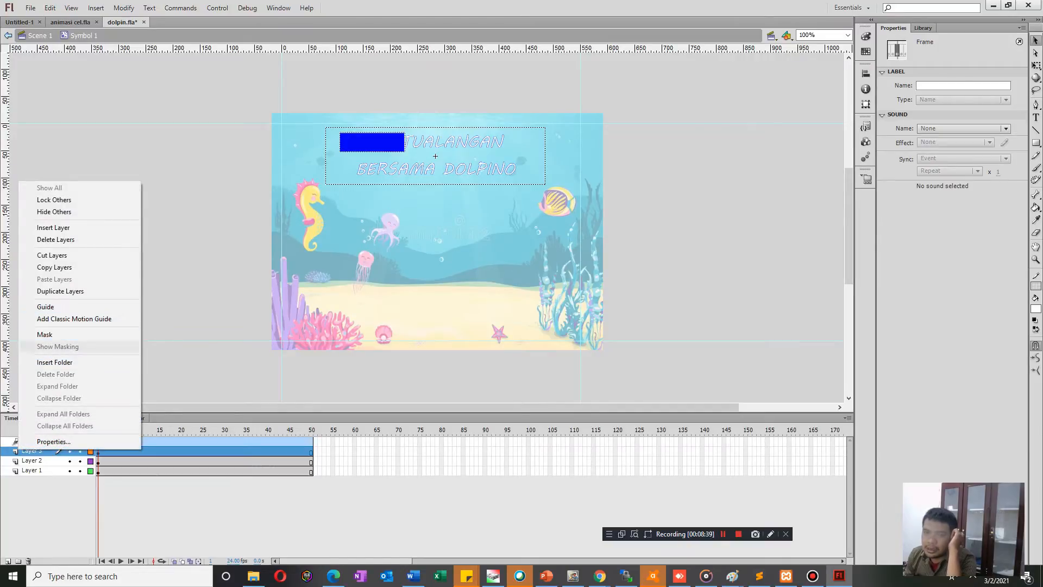
{"action": "left_click", "coordinate": [55, 240]}
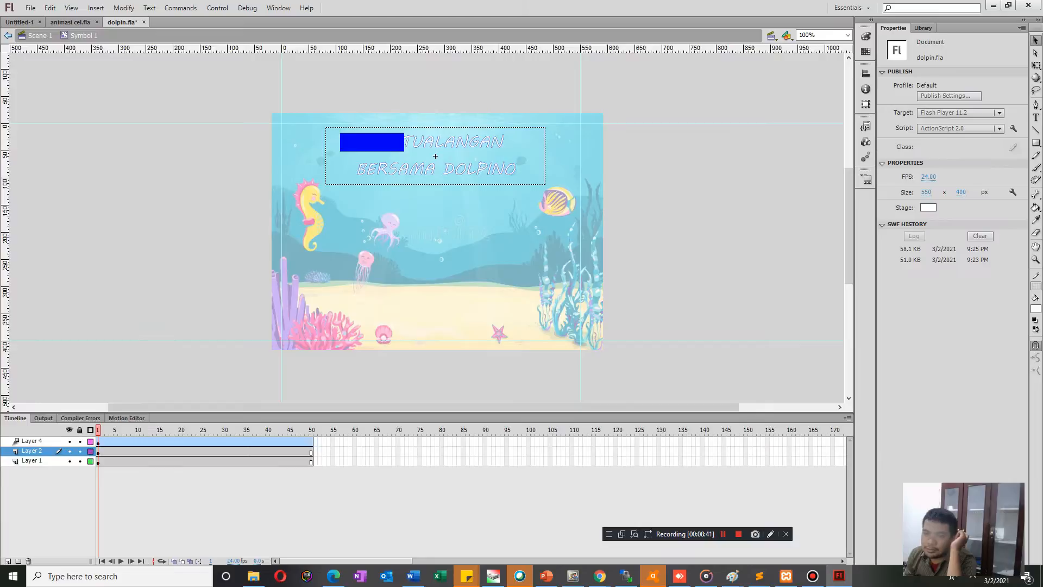
Move the tweened rectangle on frame 1 slightly up to about X -175, Y -43.9.
{"action": "left_click", "coordinate": [101, 441]}
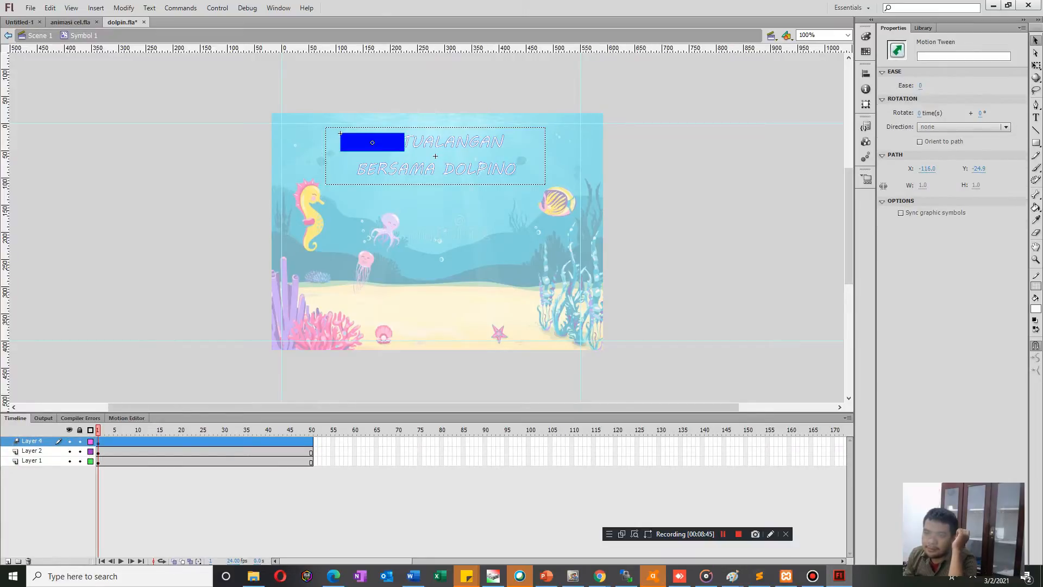
{"action": "mouse_move", "coordinate": [373, 143]}
{"action": "left_mouse_down"}
{"action": "mouse_move", "coordinate": [435, 156]}
{"action": "mouse_move", "coordinate": [524, 143]}
{"action": "mouse_move", "coordinate": [373, 142]}
{"action": "left_mouse_up"}
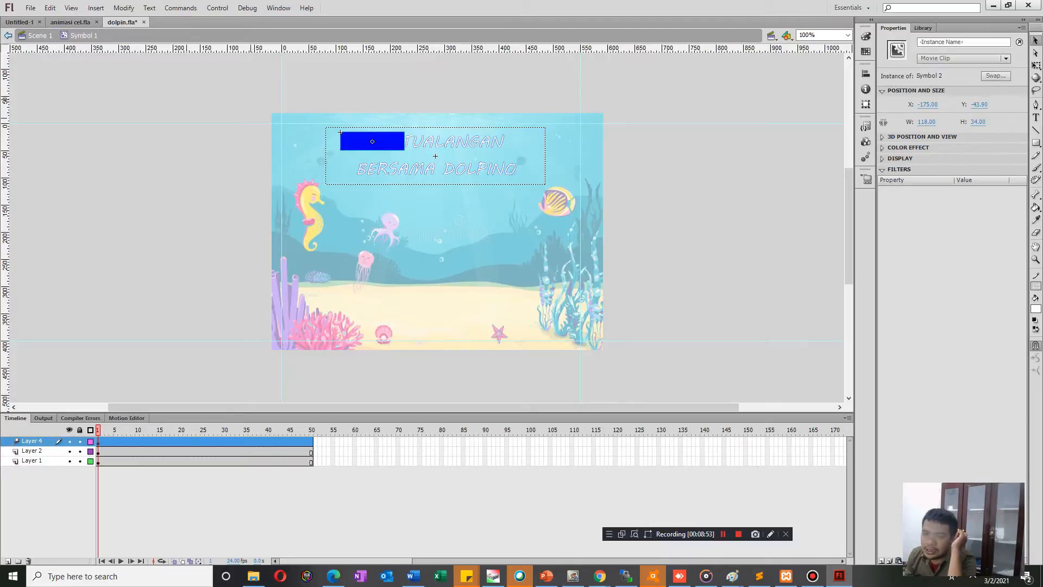
Keyframe the blue rectangle's tween horizontally across the title, with X 126 on frame 24 and X -246 on frame 50, keeping Y at -43.9.
{"action": "left_click_drag", "start_coordinate": [98, 430], "coordinate": [198, 430]}
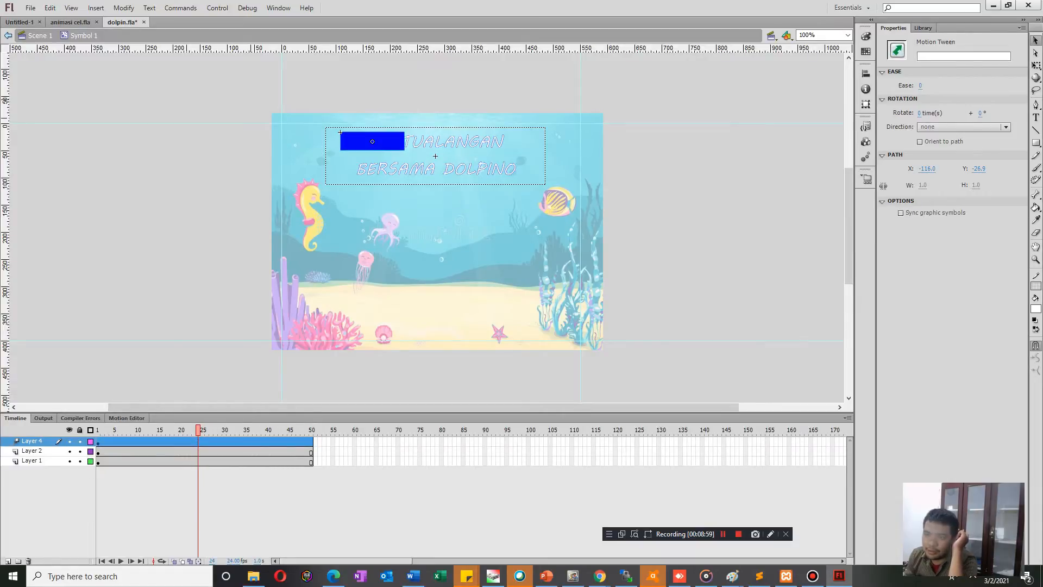
{"action": "left_click_drag", "start_coordinate": [372, 141], "coordinate": [536, 141]}
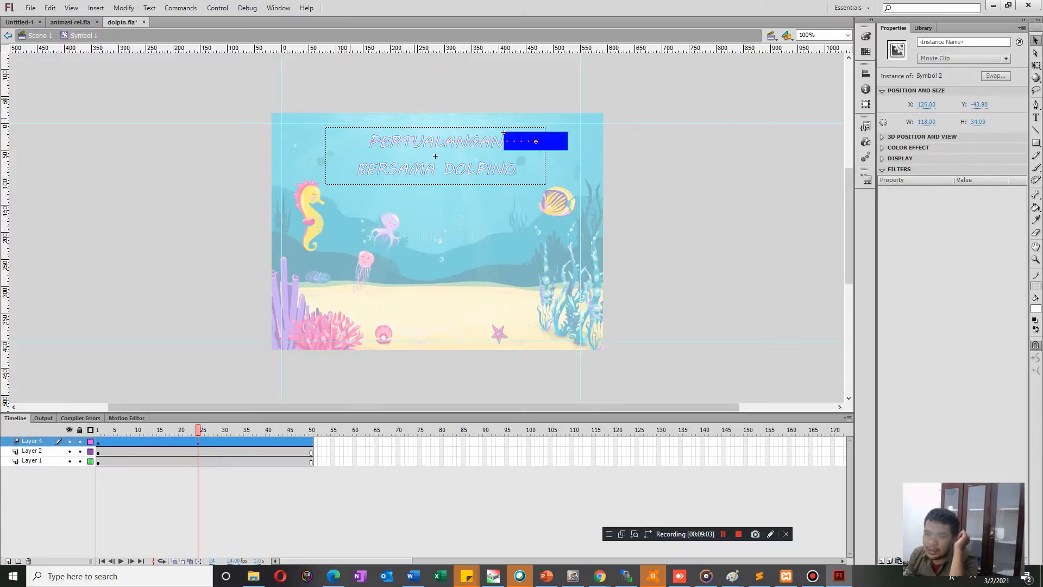
{"action": "left_click_drag", "start_coordinate": [198, 430], "coordinate": [312, 429]}
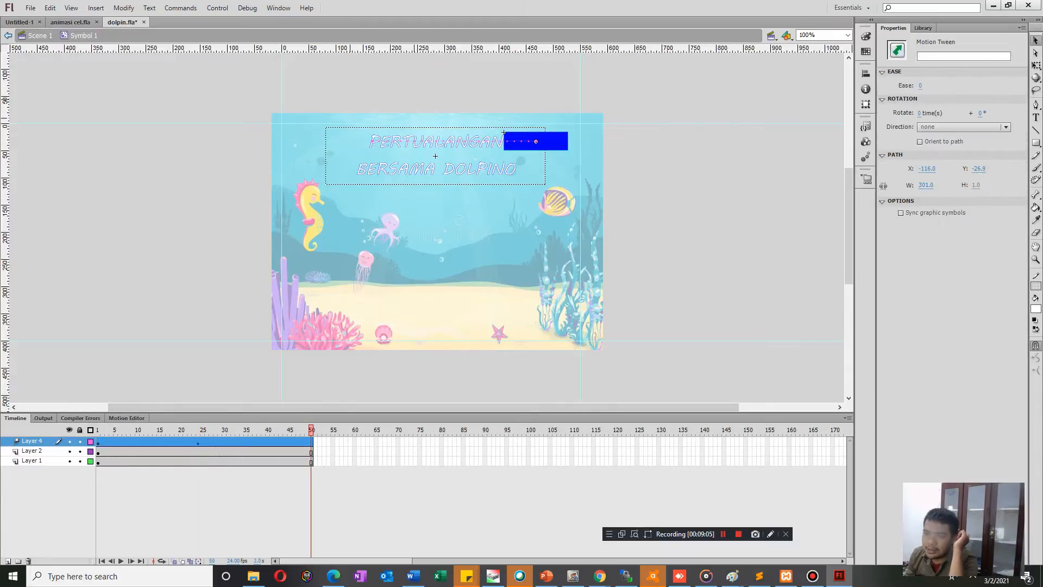
{"action": "left_click_drag", "start_coordinate": [504, 132], "coordinate": [302, 132]}
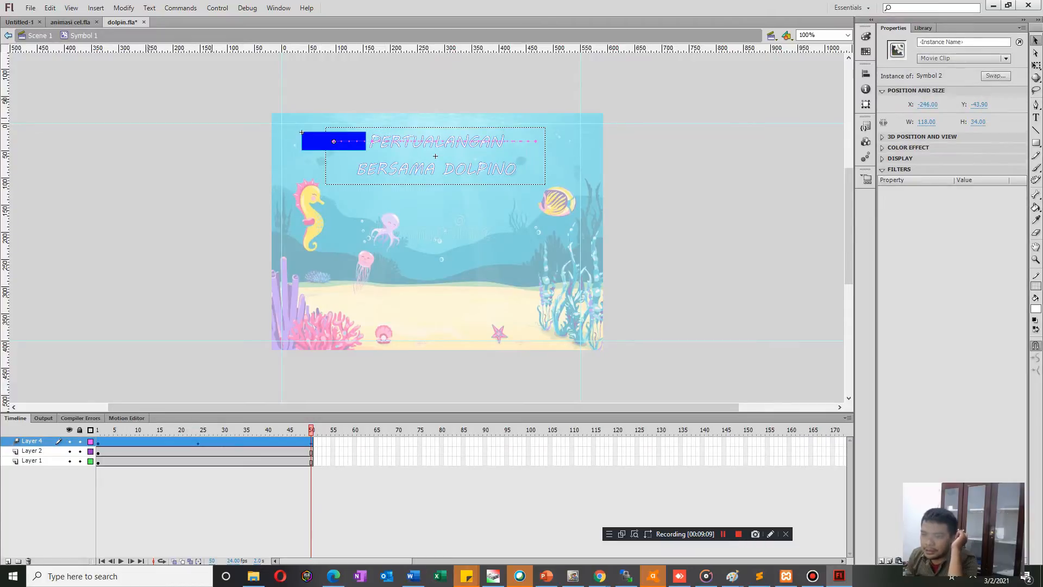
{"action": "key", "text": "Return"}
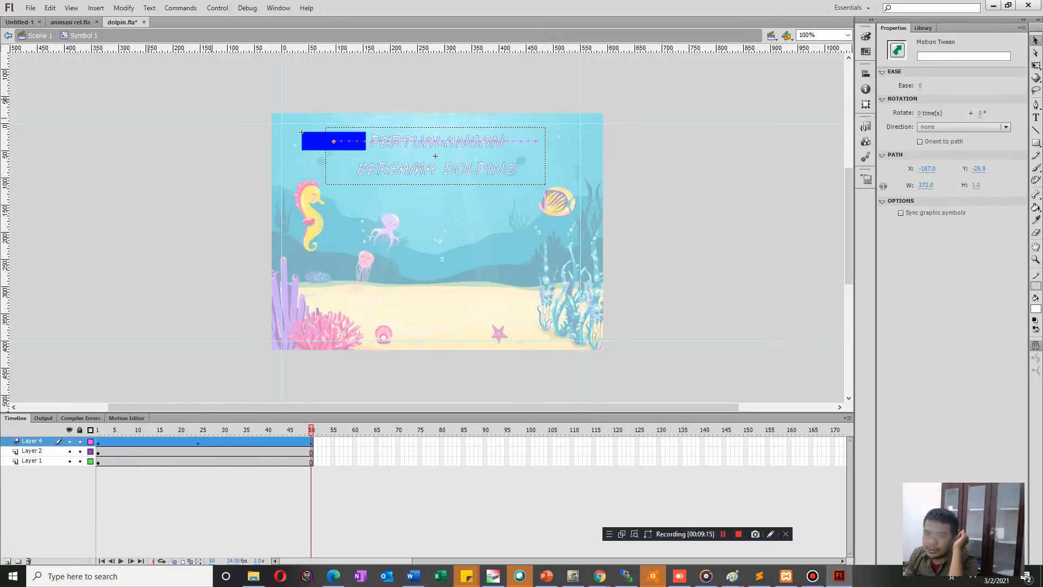
Turn the rectangle's tween layer, Layer 4, into a mask over the white title copy on Layer 2.
{"action": "right_click", "coordinate": [36, 441]}
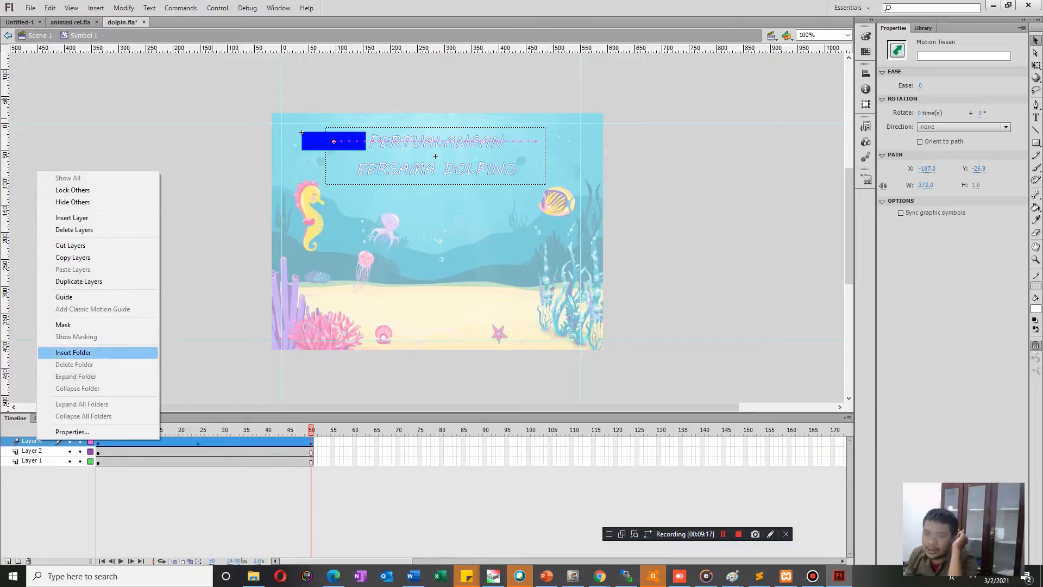
{"action": "left_click", "coordinate": [60, 324]}
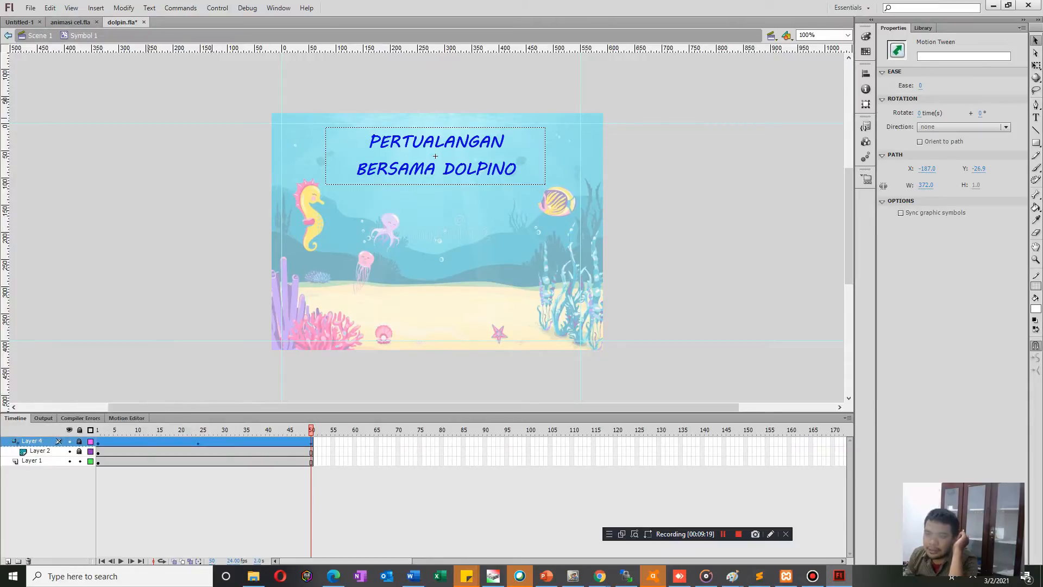
{"action": "mouse_move", "coordinate": [311, 430]}
{"action": "left_mouse_down"}
{"action": "mouse_move", "coordinate": [97, 431]}
{"action": "mouse_move", "coordinate": [310, 430]}
{"action": "left_mouse_up"}
{"action": "left_click", "coordinate": [311, 442]}
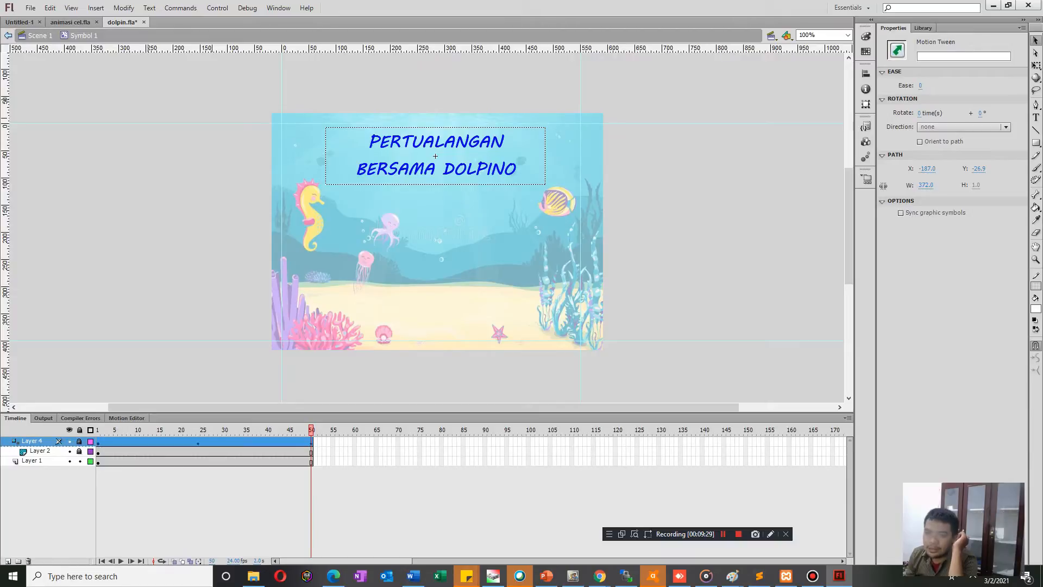
{"action": "left_click", "coordinate": [347, 492]}
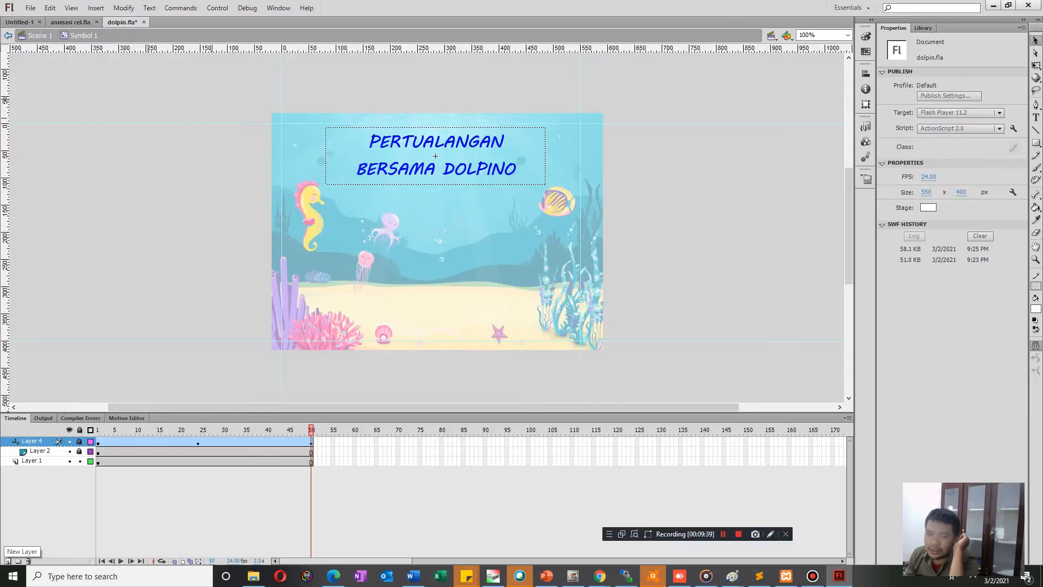
Add two new empty layers above the mask layer.
{"action": "left_click", "coordinate": [7, 560]}
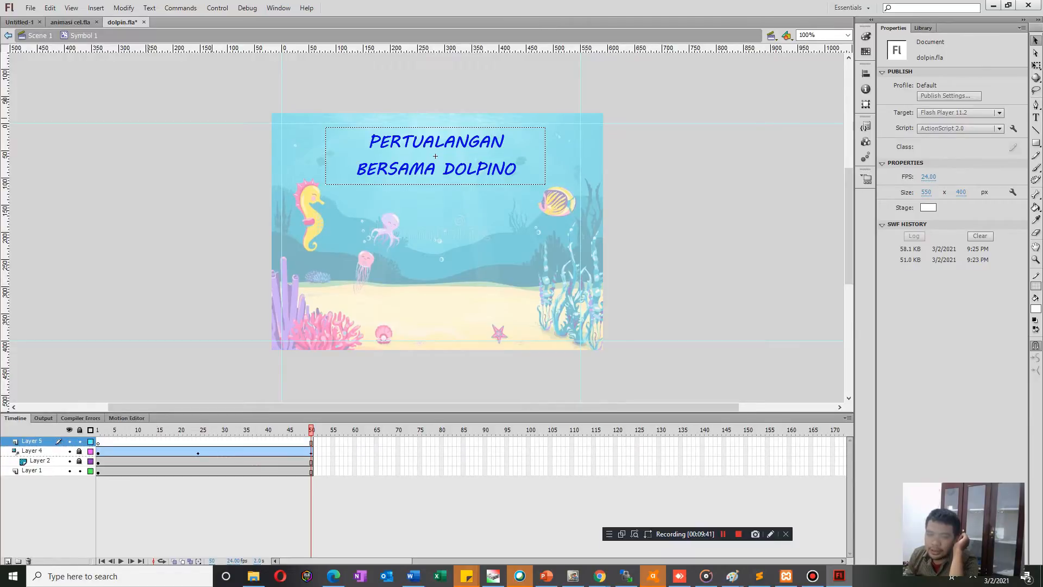
{"action": "left_click", "coordinate": [8, 560]}
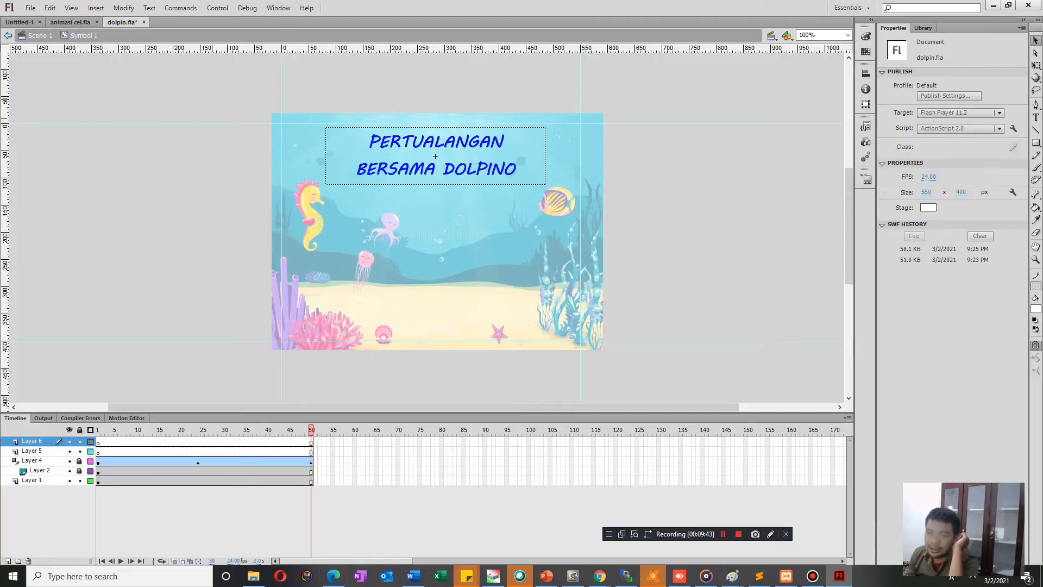
Copy the blue title from Layer 1 and paste it in place on frame 1 of Layer 5, discarding the off-position paste.
{"action": "left_click", "coordinate": [35, 480]}
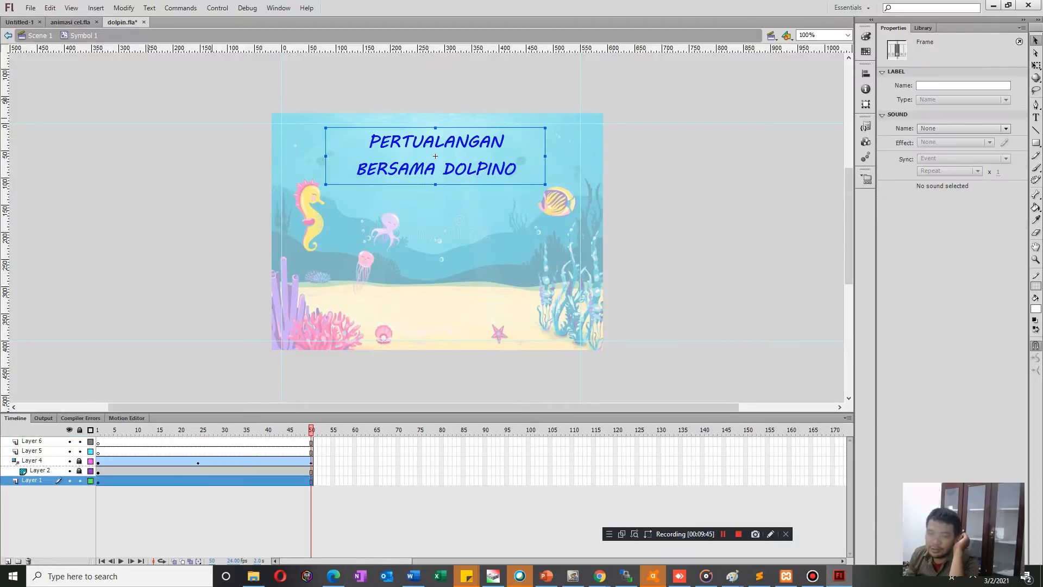
{"action": "left_click", "coordinate": [128, 481]}
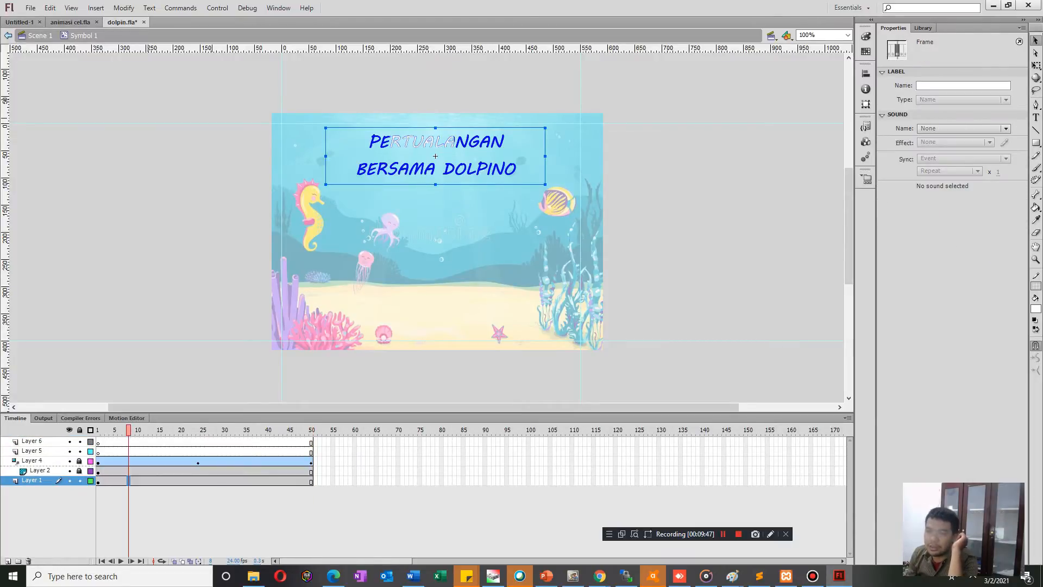
{"action": "left_click", "coordinate": [102, 481]}
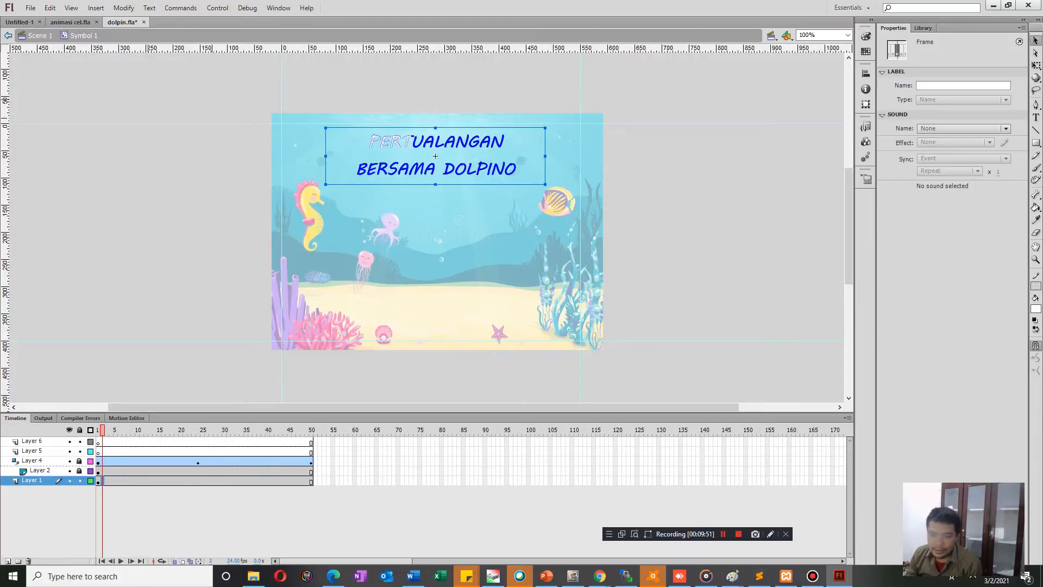
{"action": "left_click", "coordinate": [98, 452]}
{"action": "key", "text": "ctrl+v"}
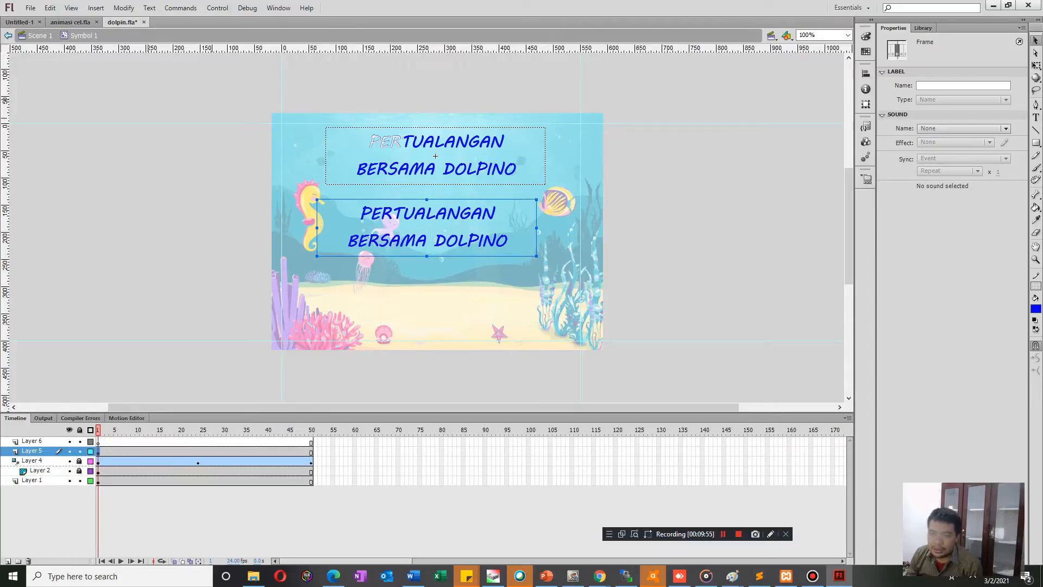
{"action": "key", "text": "Delete"}
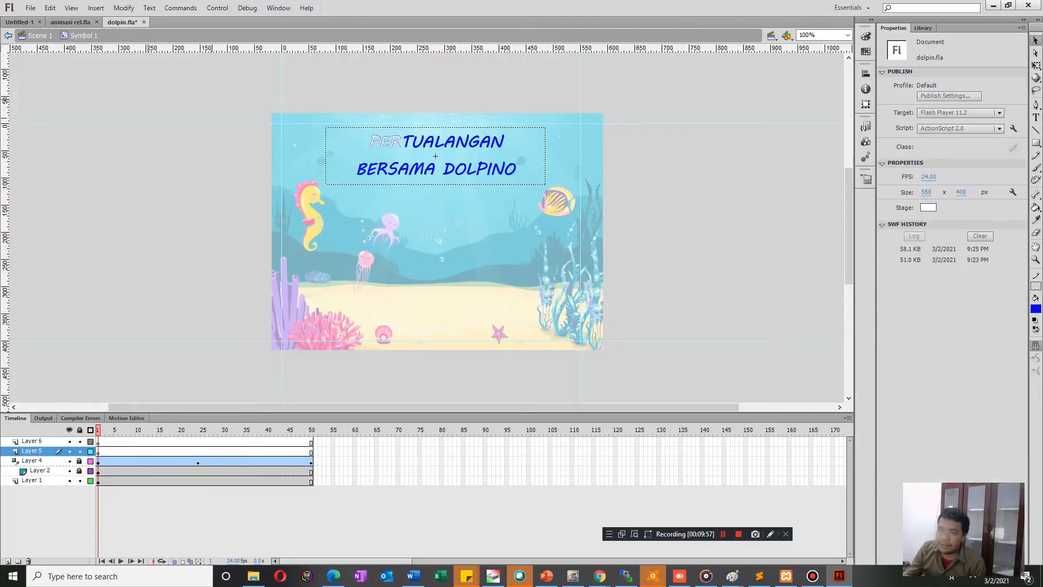
{"action": "key", "text": "ctrl+shift+v"}
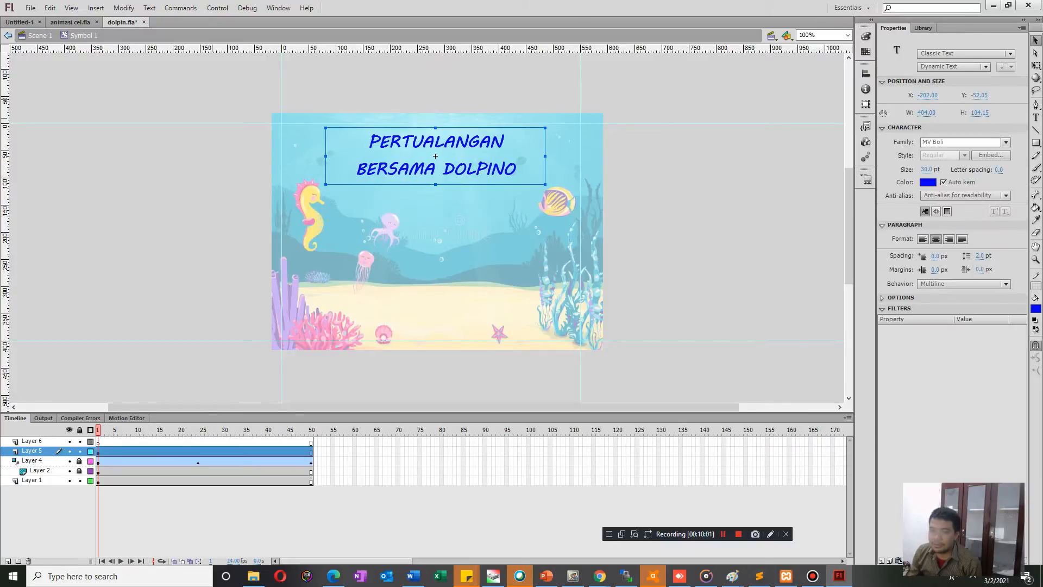
Preview the title animation and move Layer 5 beneath the masked Layer 2, directly above Layer 1.
{"action": "left_click", "coordinate": [98, 452]}
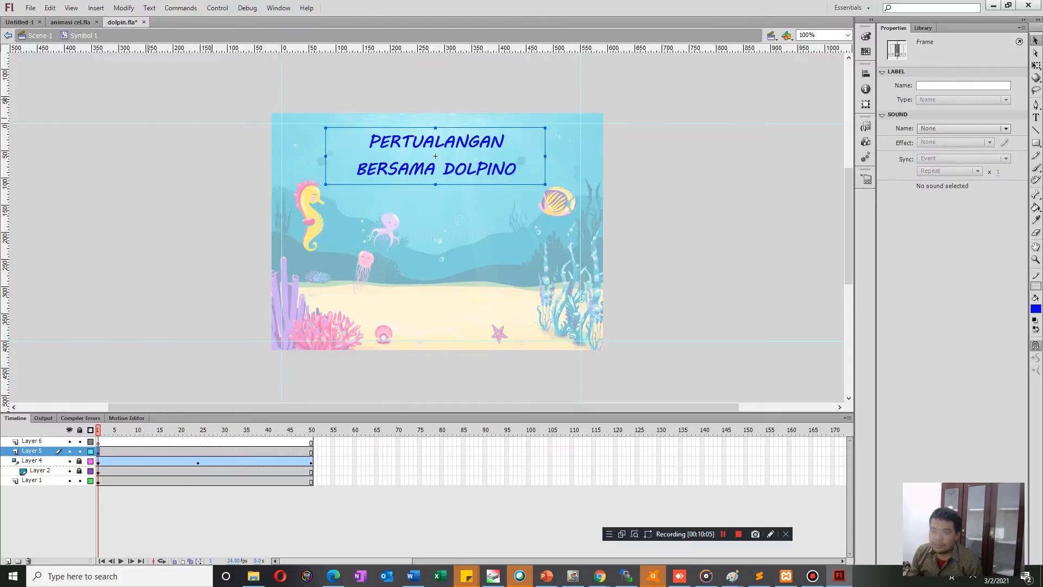
{"action": "key", "text": "Return"}
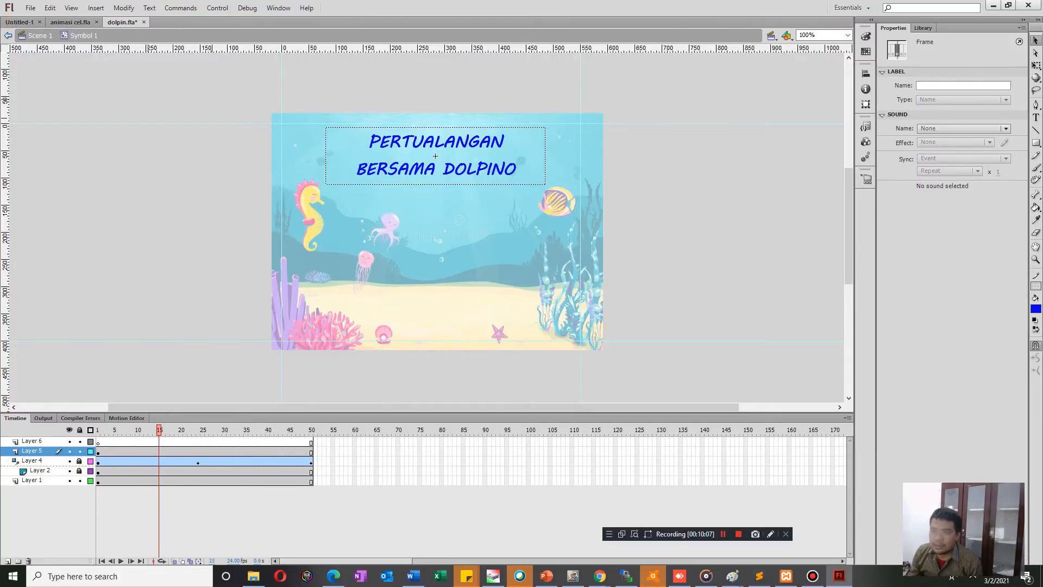
{"action": "mouse_move", "coordinate": [202, 430]}
{"action": "left_mouse_down"}
{"action": "mouse_move", "coordinate": [98, 430]}
{"action": "mouse_move", "coordinate": [211, 430]}
{"action": "left_mouse_up"}
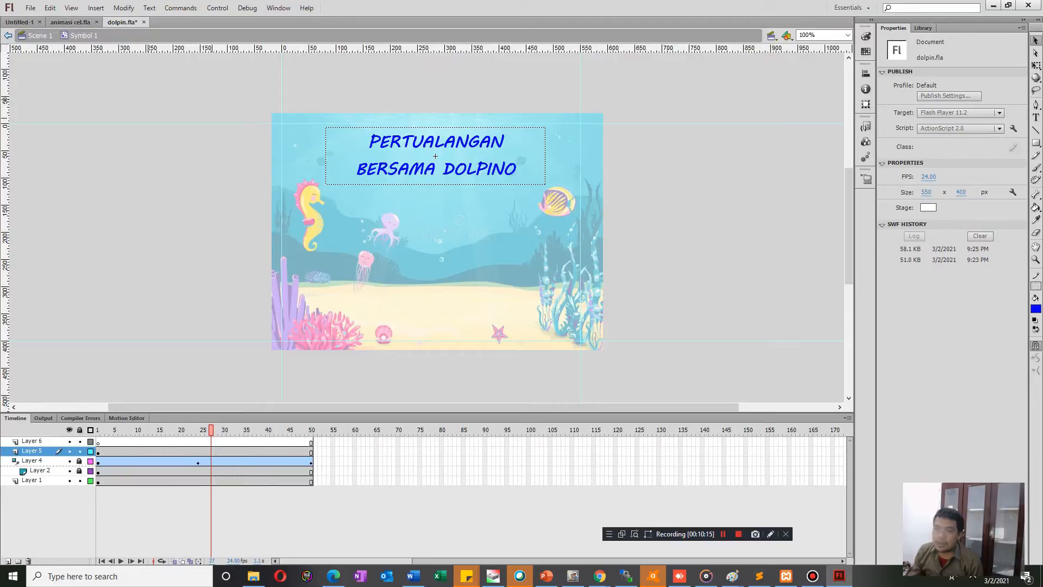
{"action": "left_click_drag", "start_coordinate": [33, 451], "coordinate": [22, 477]}
{"action": "left_click_drag", "start_coordinate": [210, 430], "coordinate": [293, 430]}
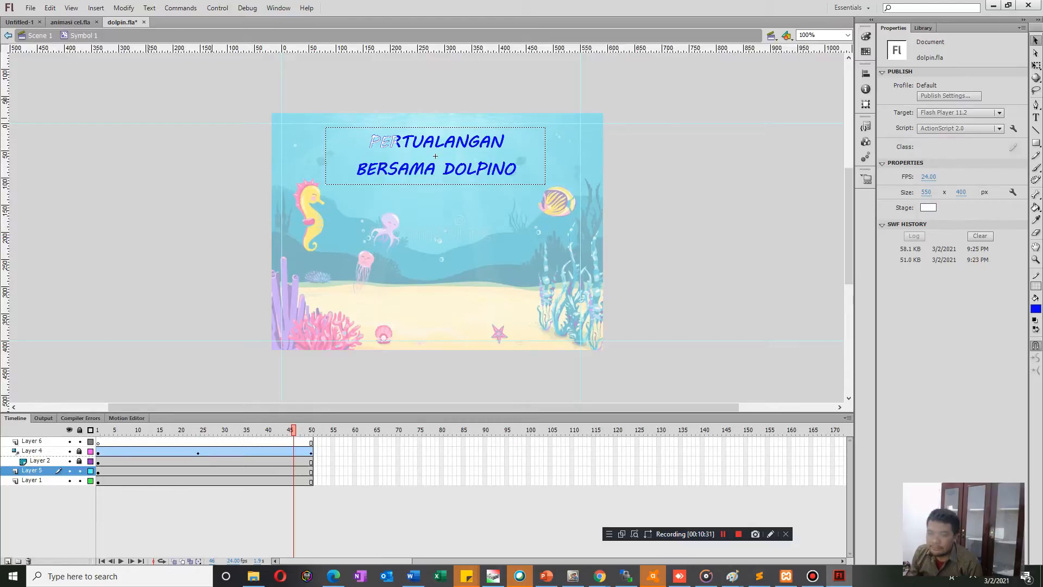
Add a new empty layer between Layer 5 and the masked Layer 2.
{"action": "left_click", "coordinate": [8, 561]}
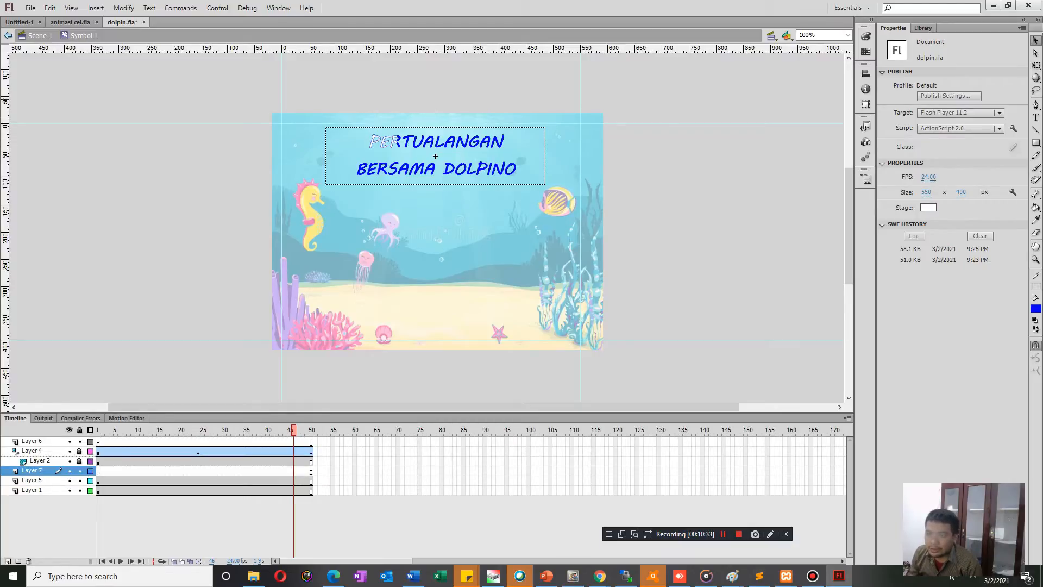
{"action": "left_click", "coordinate": [99, 471]}
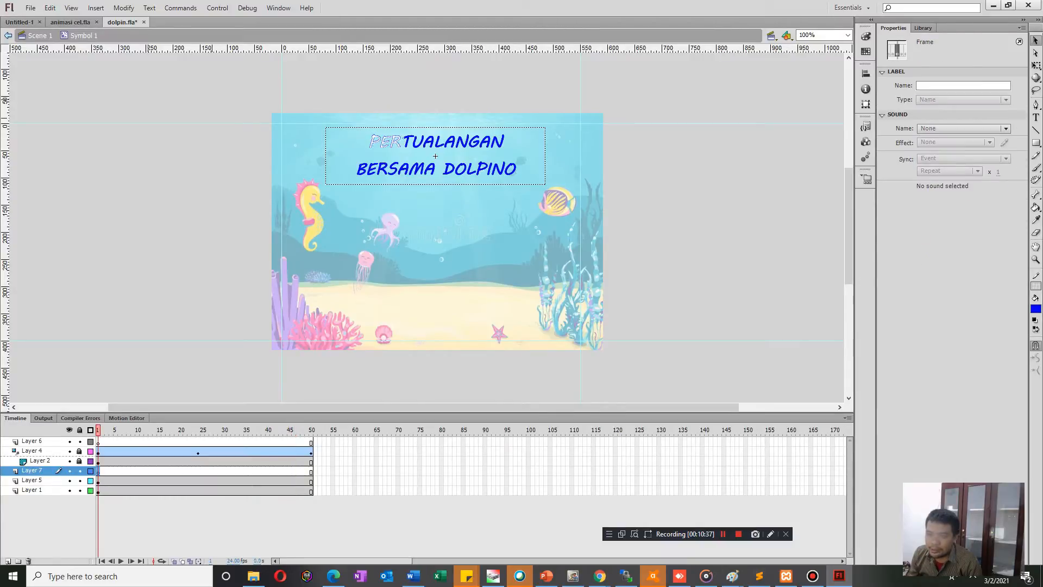
{"action": "left_click", "coordinate": [99, 481]}
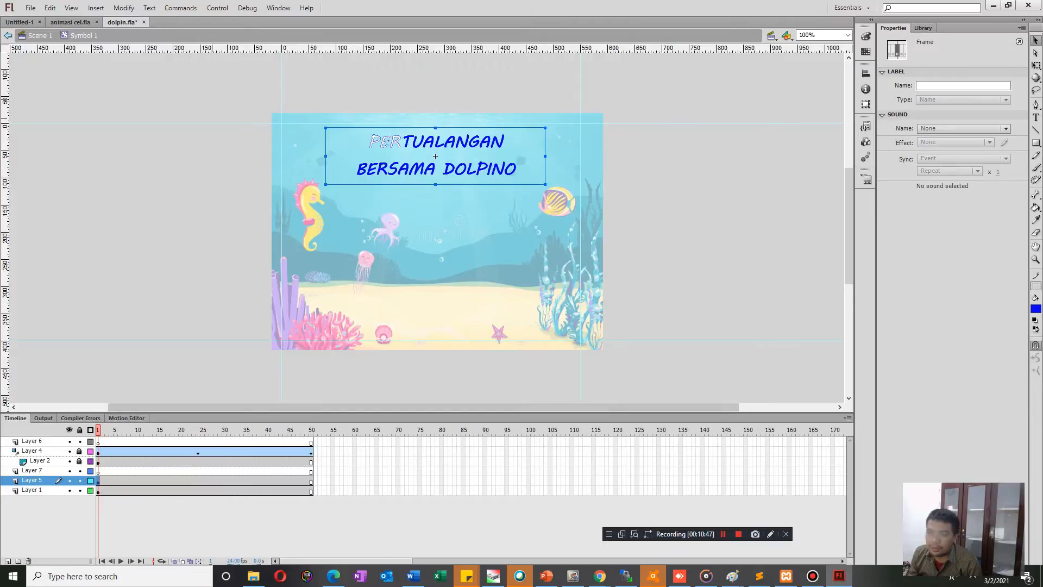
{"action": "left_click", "coordinate": [32, 471]}
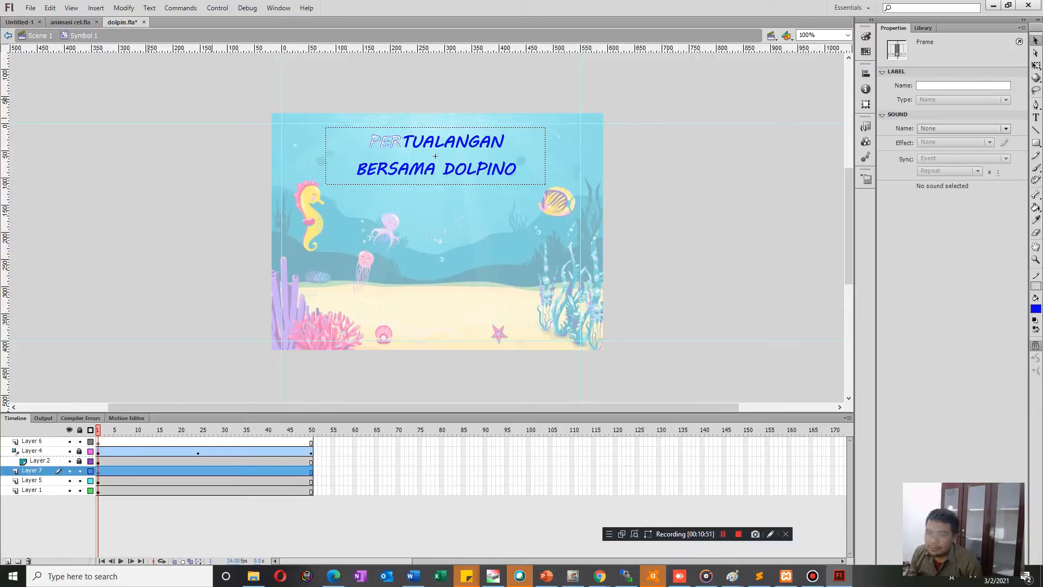
Recolour the title copy on Layer 5 to white.
{"action": "left_click", "coordinate": [32, 481]}
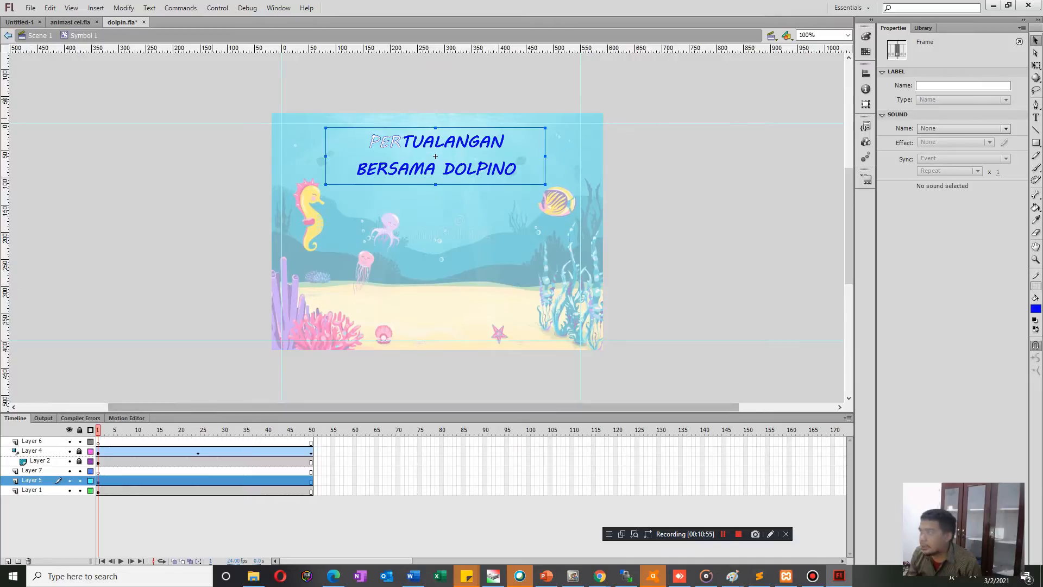
{"action": "left_click", "coordinate": [1036, 308]}
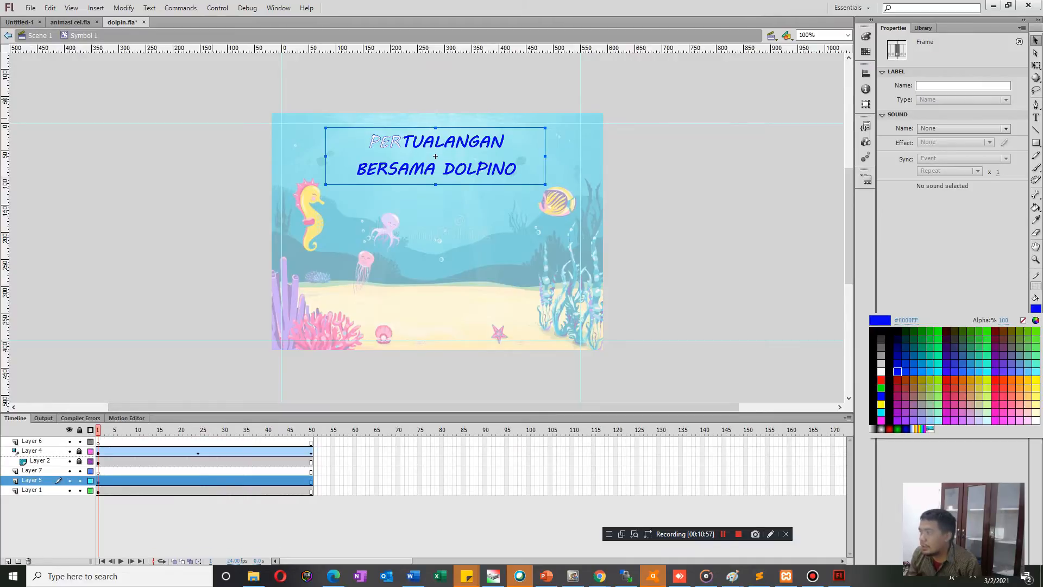
{"action": "left_click", "coordinate": [881, 371]}
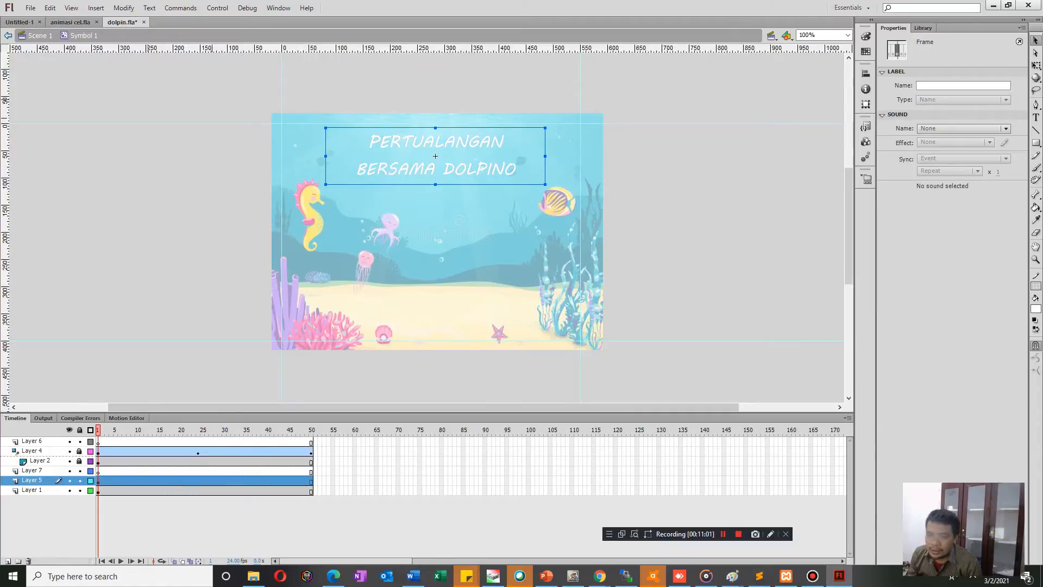
Draw a flat white oval on Layer 7 with the Oval tool, just left of the title's second line, "BERSAMA DOLPINO".
{"action": "left_click", "coordinate": [32, 470]}
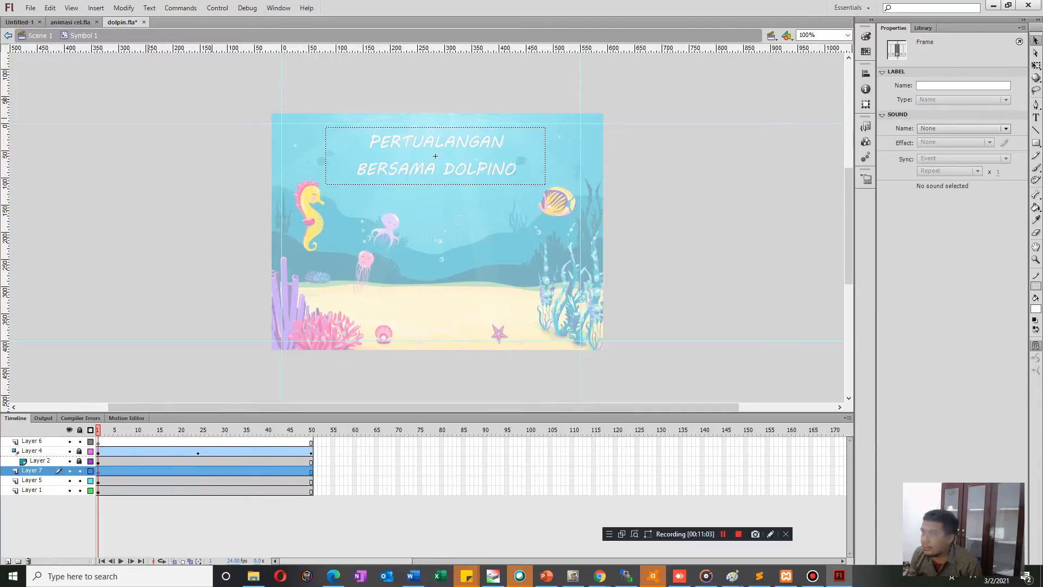
{"action": "left_click", "coordinate": [1036, 142]}
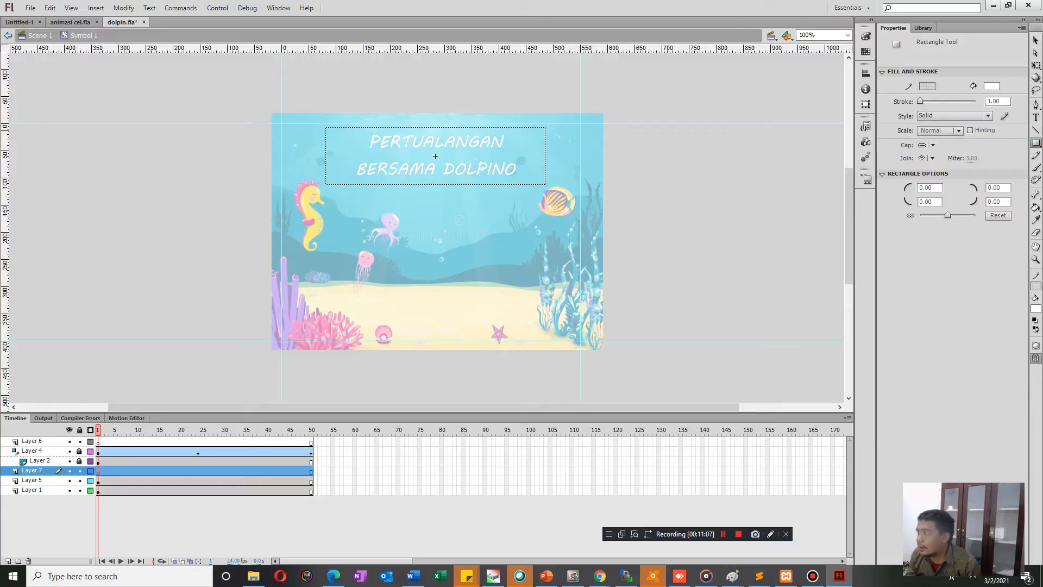
{"action": "left_click", "coordinate": [1036, 142]}
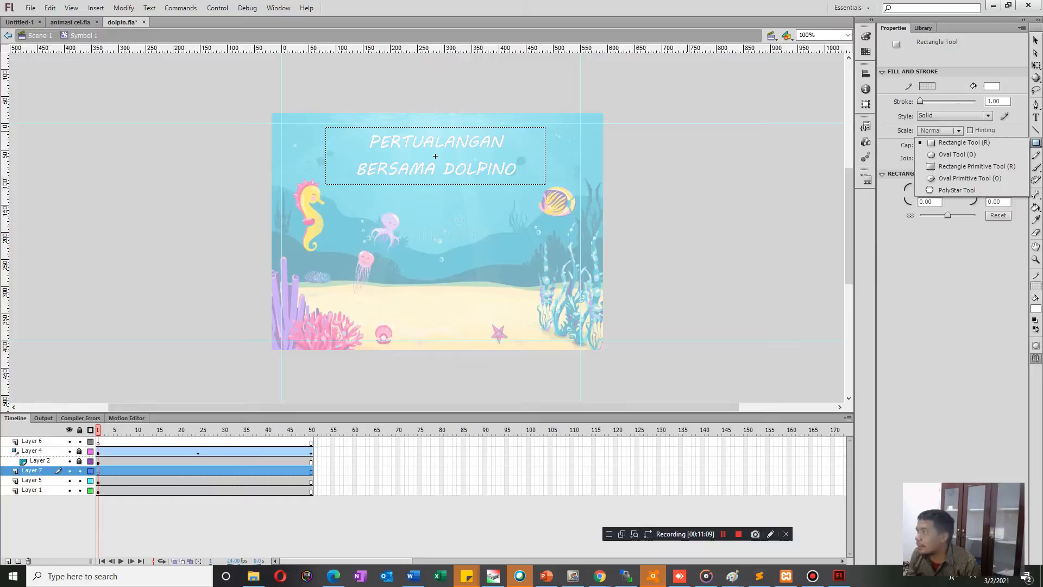
{"action": "left_click", "coordinate": [956, 155]}
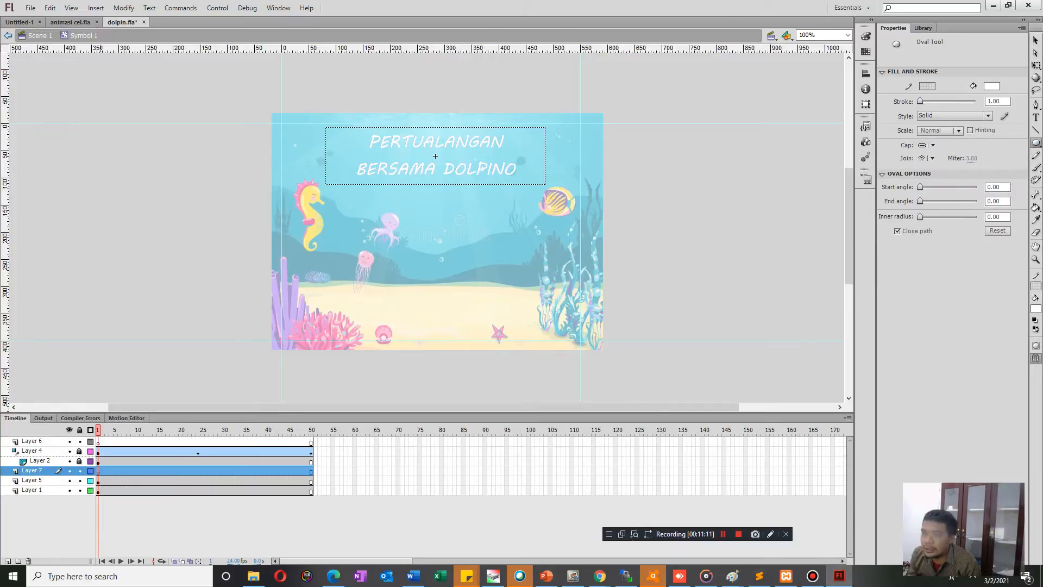
{"action": "left_click_drag", "start_coordinate": [290, 161], "coordinate": [344, 174]}
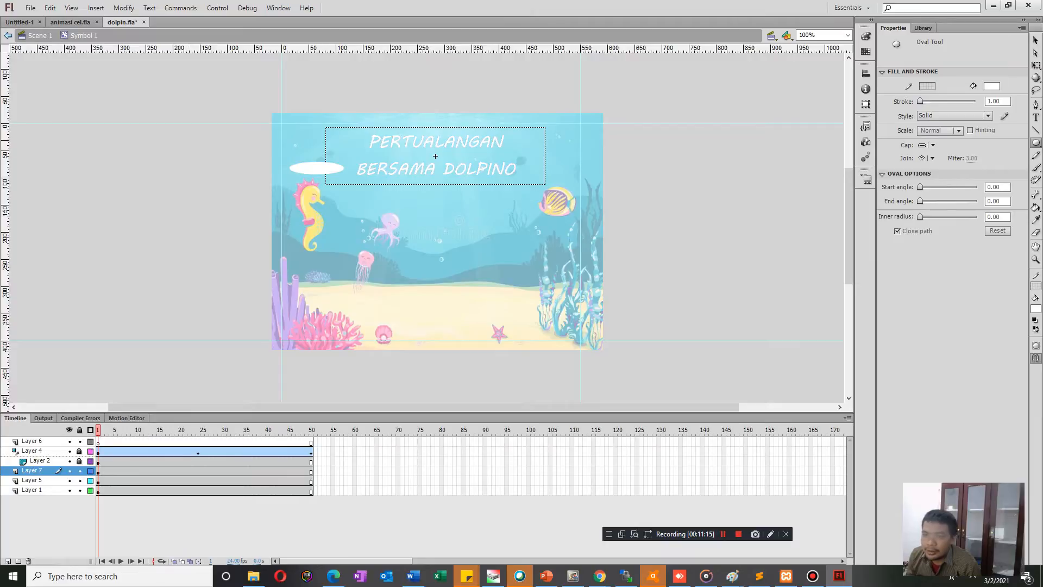
{"action": "key", "text": "v"}
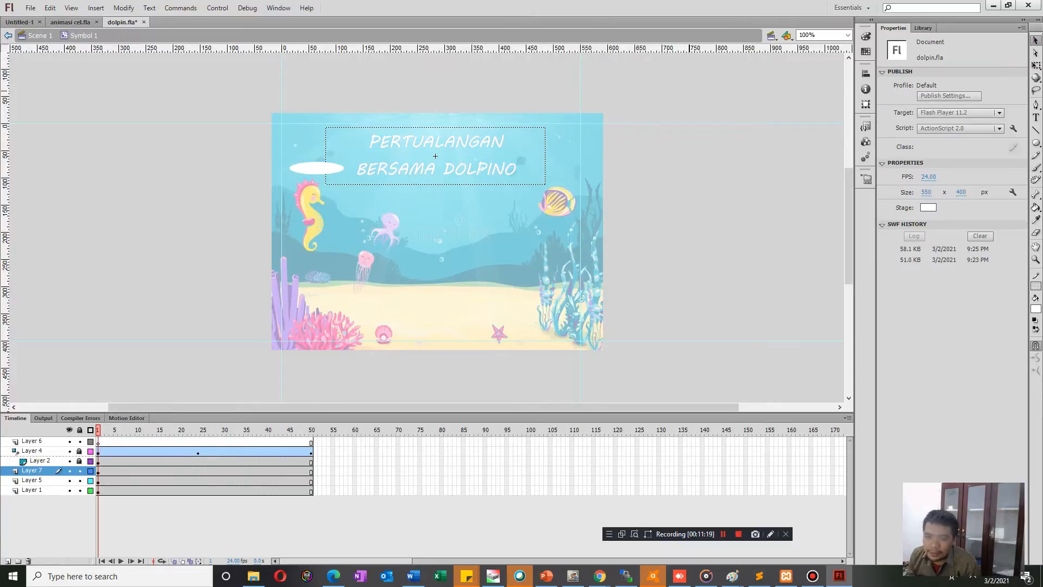
Create a motion tween on Layer 7 from frame 1, converting the white oval to a symbol for it.
{"action": "left_click", "coordinate": [98, 471]}
{"action": "right_click", "coordinate": [99, 471]}
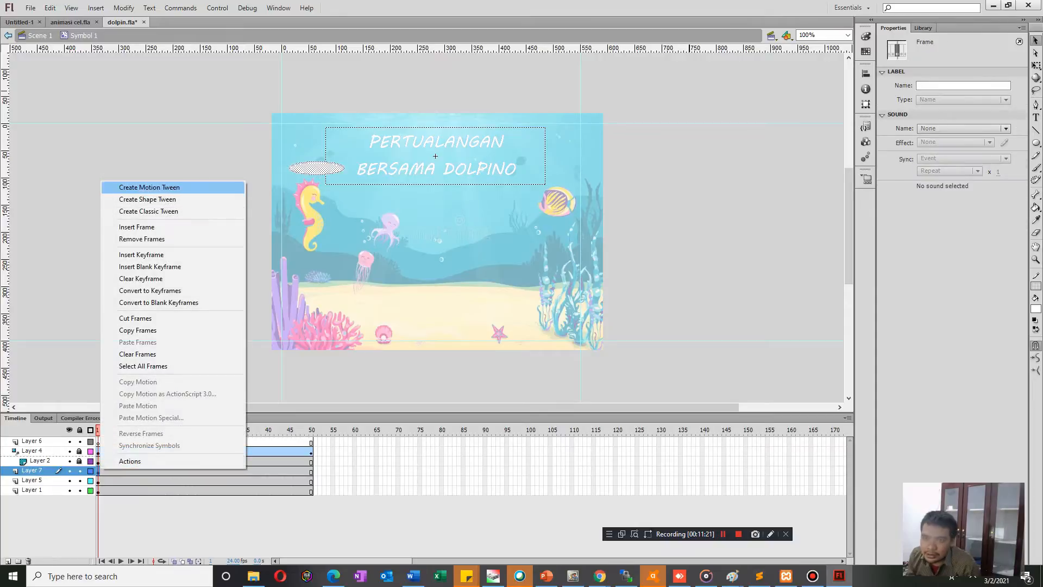
{"action": "left_click", "coordinate": [133, 187]}
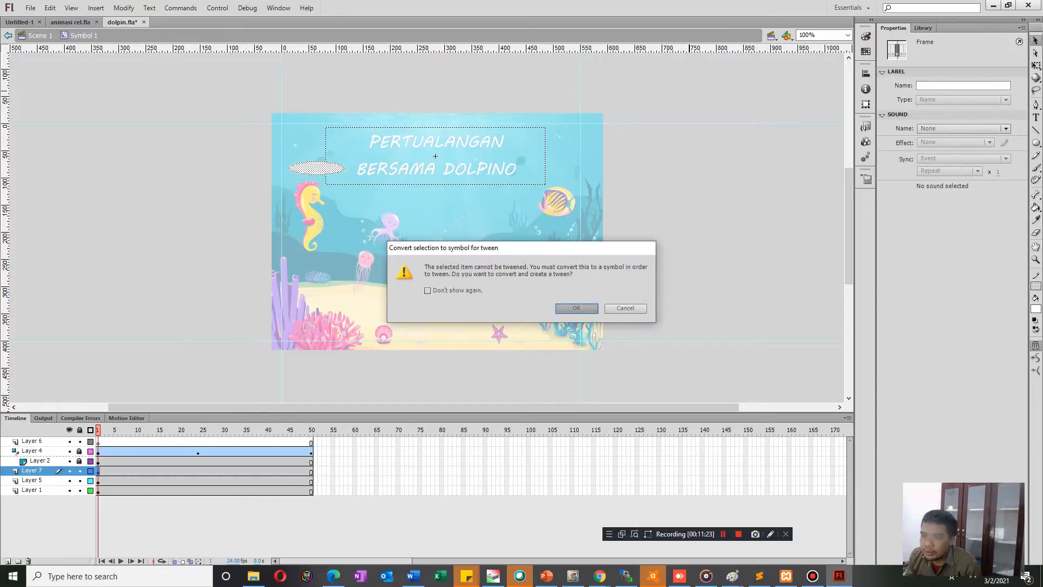
{"action": "key", "text": "Return"}
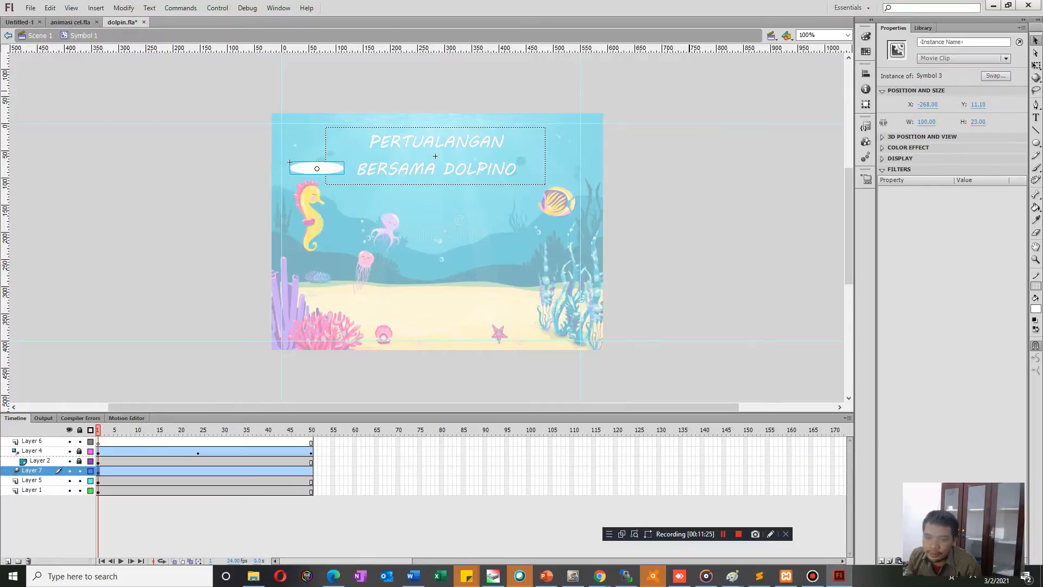
At frame 20 of Layer 7, move the oval horizontally to the right end of "BERSAMA DOLPINO", at about X 110.
{"action": "left_click_drag", "start_coordinate": [98, 430], "coordinate": [171, 430]}
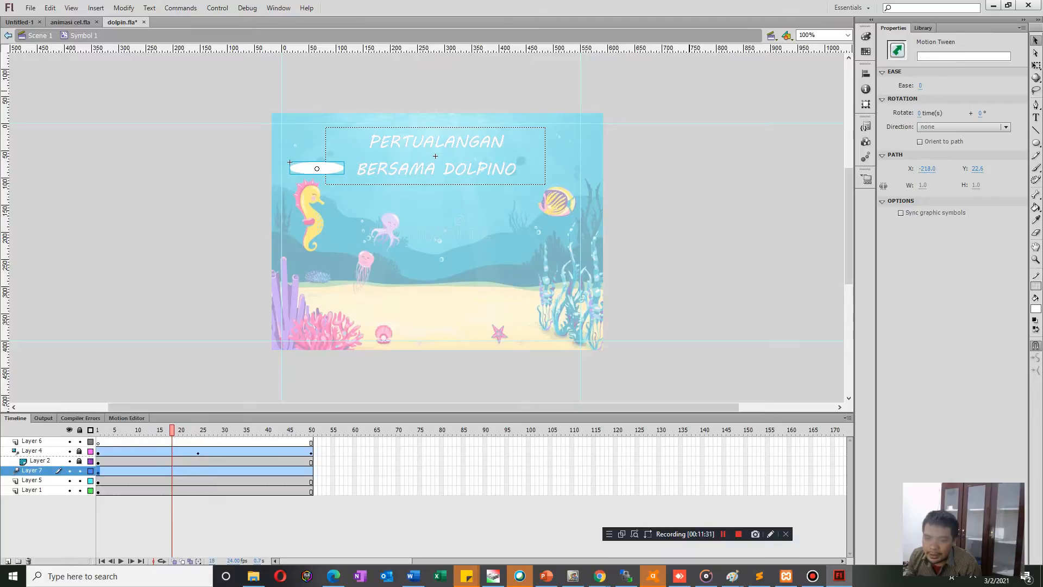
{"action": "mouse_move", "coordinate": [98, 471]}
{"action": "left_mouse_down"}
{"action": "mouse_move", "coordinate": [128, 471]}
{"action": "mouse_move", "coordinate": [98, 471]}
{"action": "left_mouse_up"}
{"action": "left_click_drag", "start_coordinate": [98, 429], "coordinate": [181, 430]}
{"action": "left_click_drag", "start_coordinate": [317, 168], "coordinate": [522, 168]}
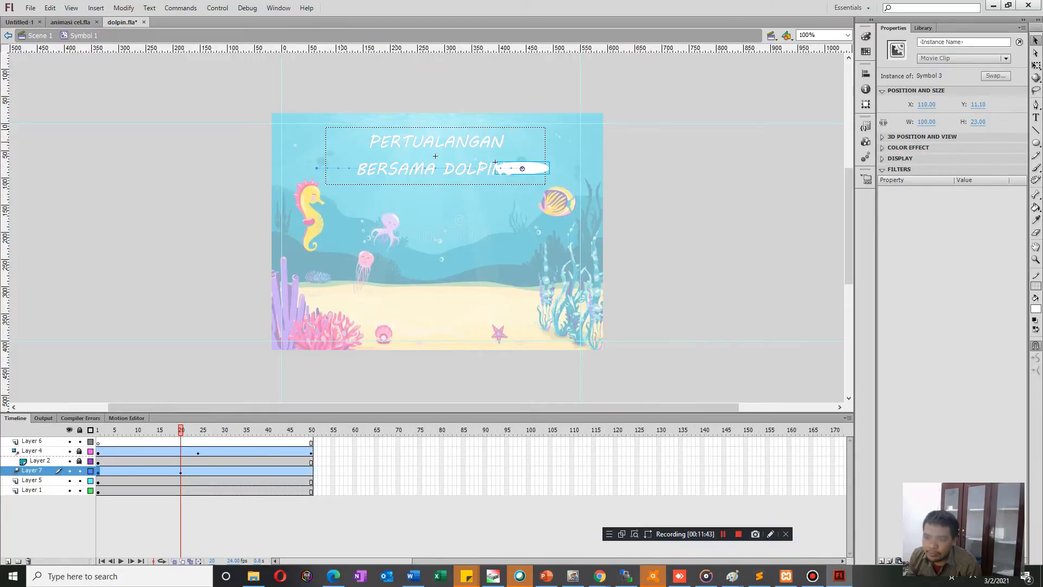
At frame 50 of Layer 7, move the oval back to just left of "BERSAMA DOLPINO", at about X -250.
{"action": "left_click_drag", "start_coordinate": [181, 430], "coordinate": [311, 429]}
{"action": "left_click", "coordinate": [496, 163]}
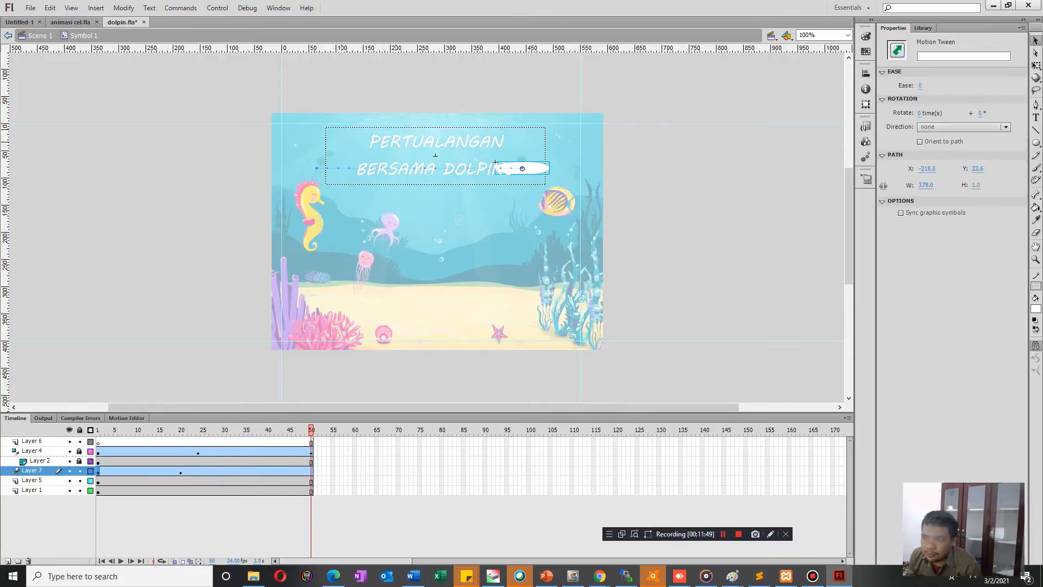
{"action": "left_click_drag", "start_coordinate": [496, 163], "coordinate": [299, 162]}
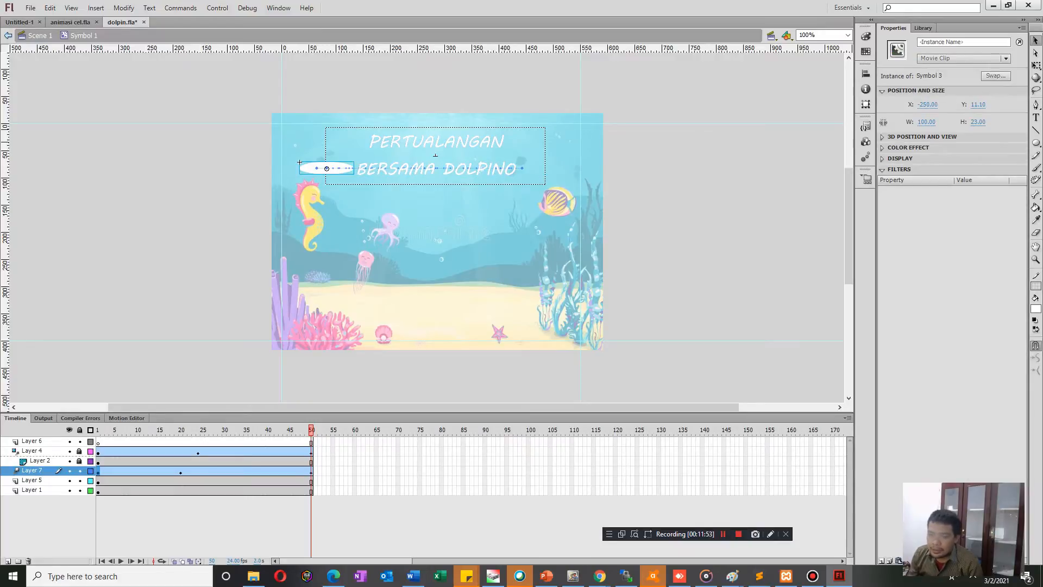
Turn Layer 7 into a mask over Layer 5 and preview the title animation in a test movie.
{"action": "right_click", "coordinate": [28, 470]}
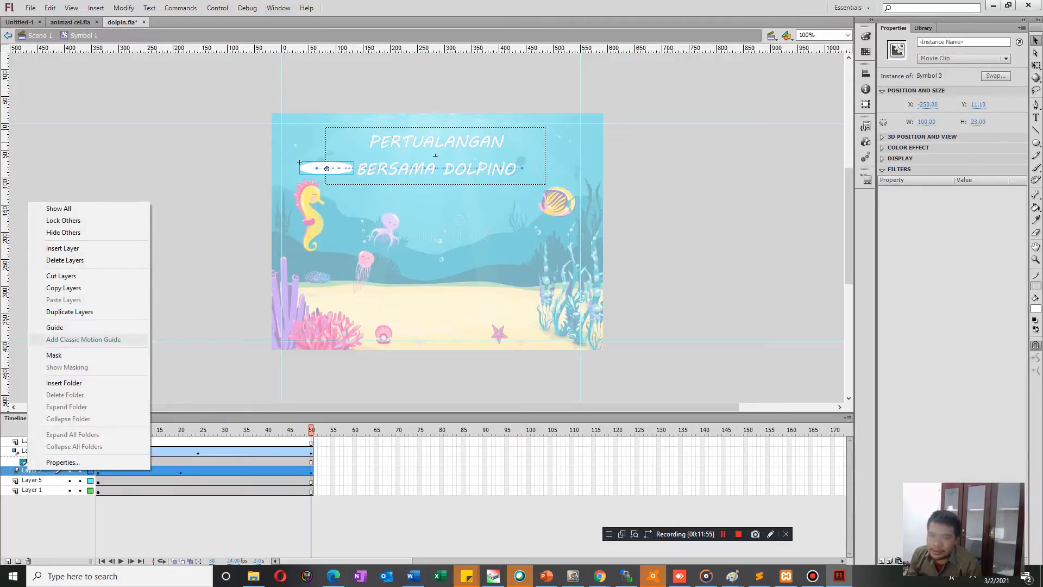
{"action": "left_click", "coordinate": [54, 354]}
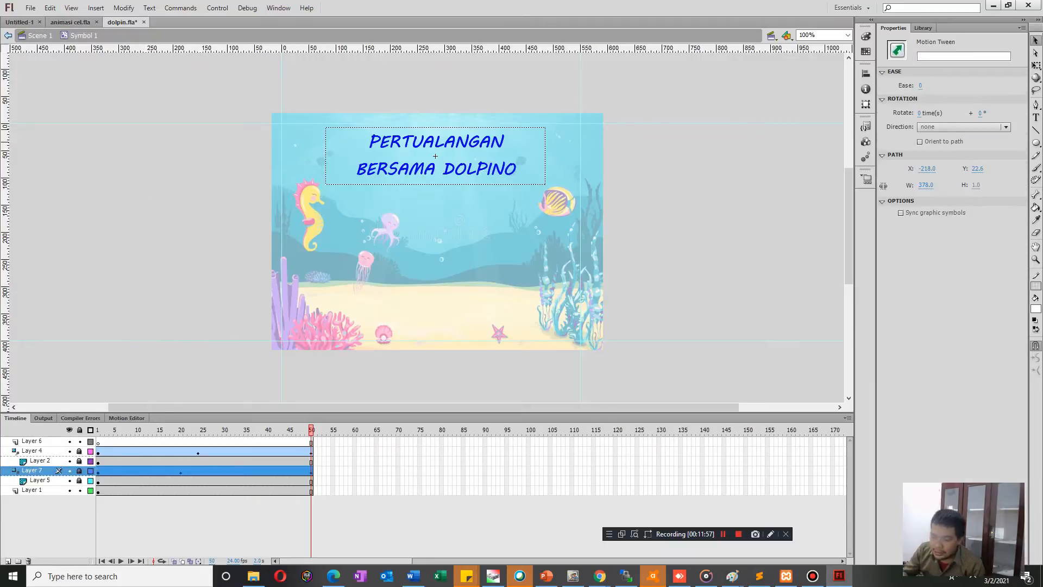
{"action": "key", "text": "ctrl+Return"}
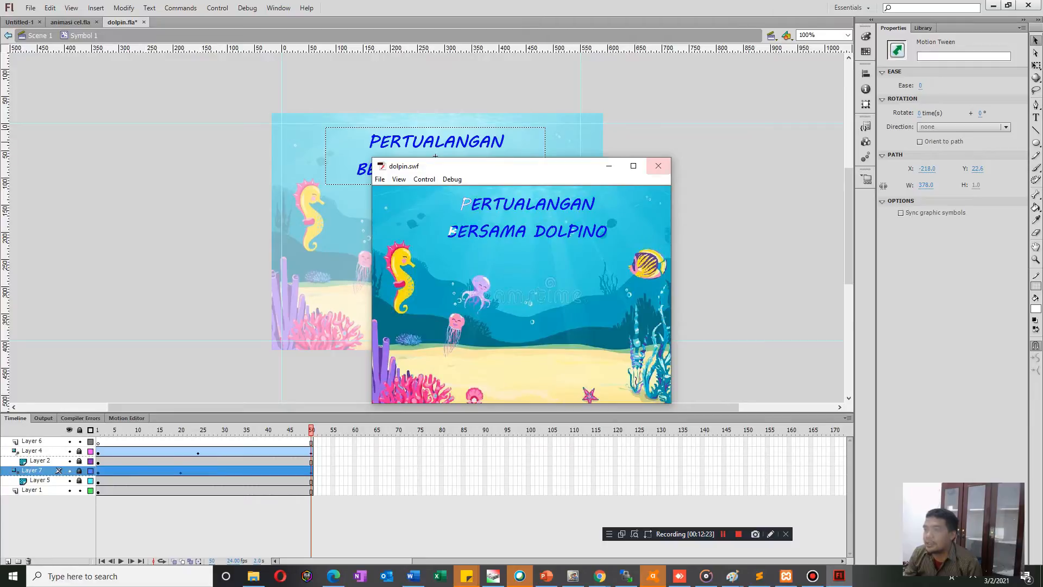
{"action": "left_click", "coordinate": [658, 166]}
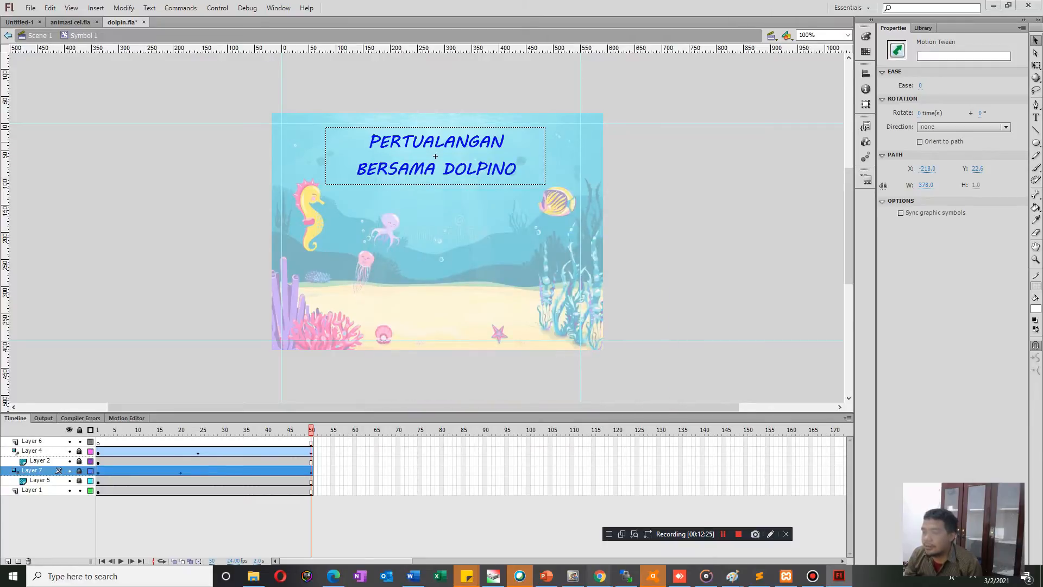
Switch to Chrome and search Google Images for "jellyfish.png".
{"action": "mouse_move", "coordinate": [600, 576]}
{"action": "left_click", "coordinate": [552, 522]}
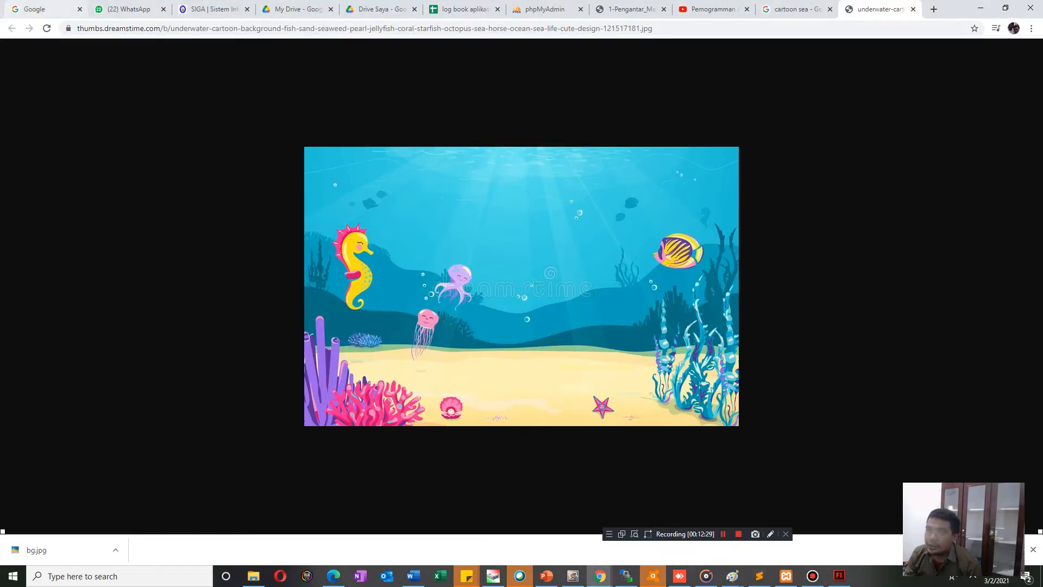
{"action": "left_click", "coordinate": [46, 9]}
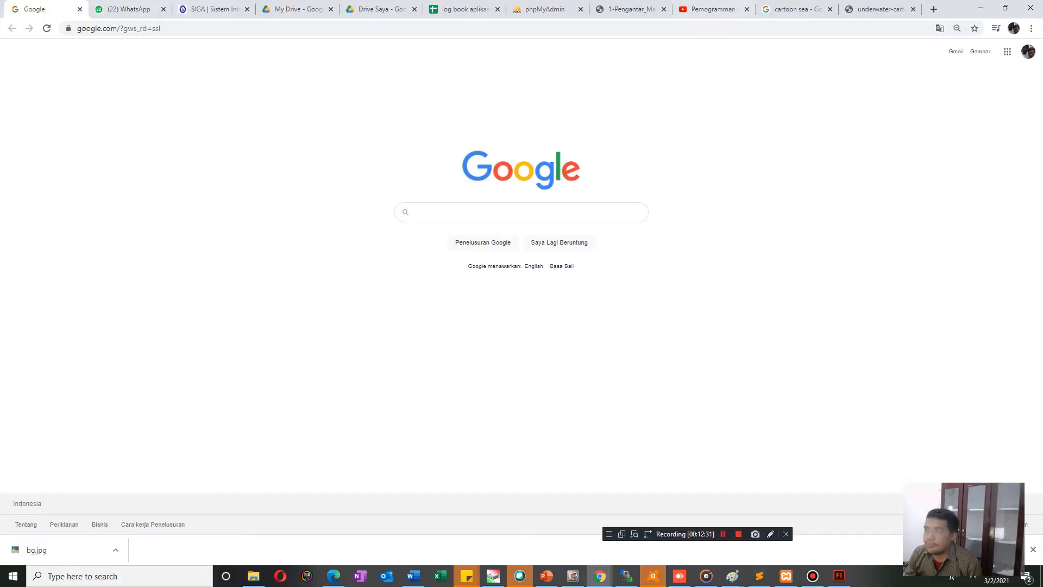
{"action": "left_click", "coordinate": [796, 8]}
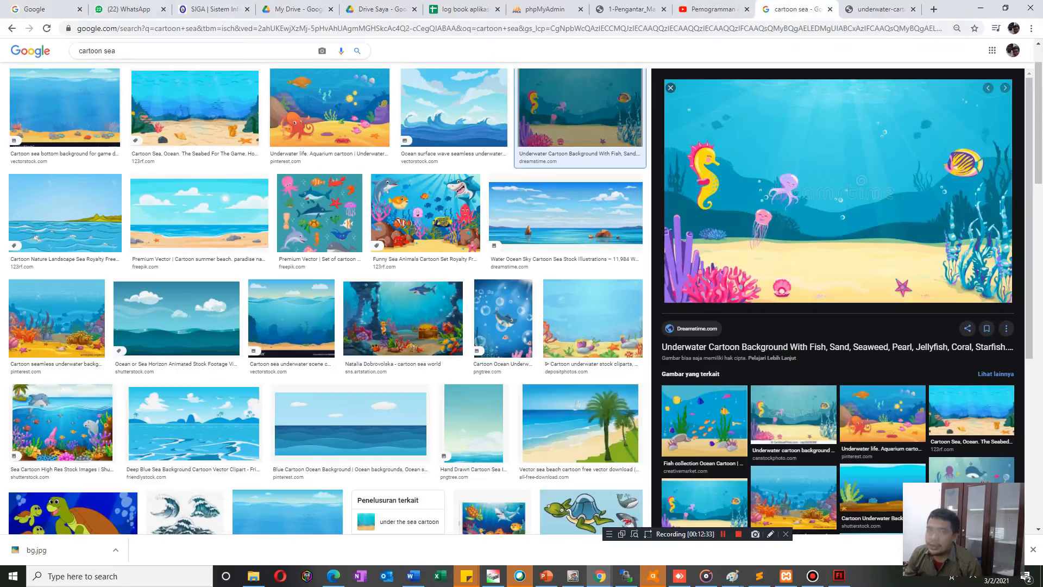
{"action": "left_click_drag", "start_coordinate": [119, 51], "coordinate": [71, 51]}
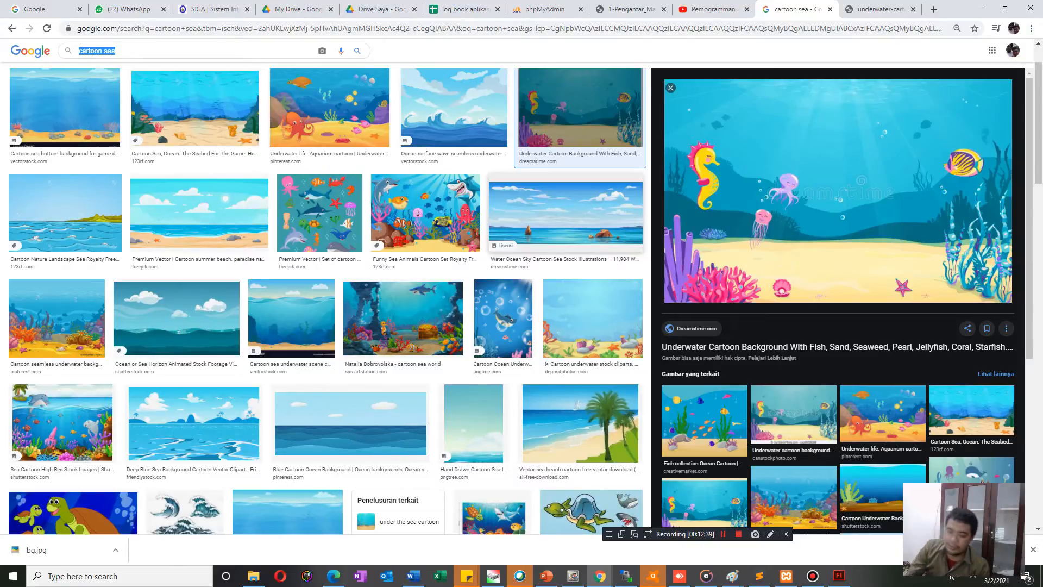
{"action": "type", "text": "jell"}
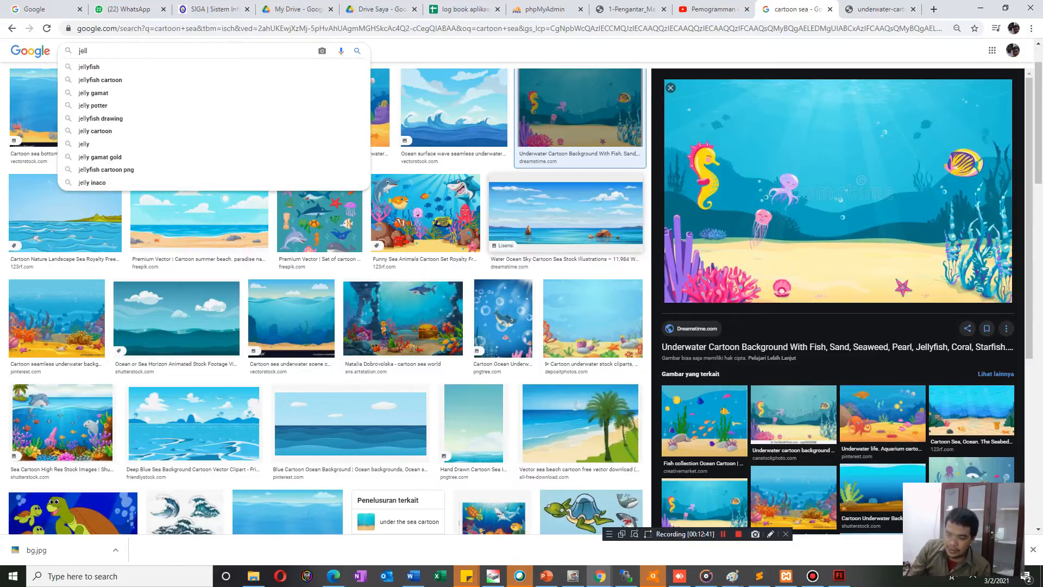
{"action": "type", "text": "yfish"}
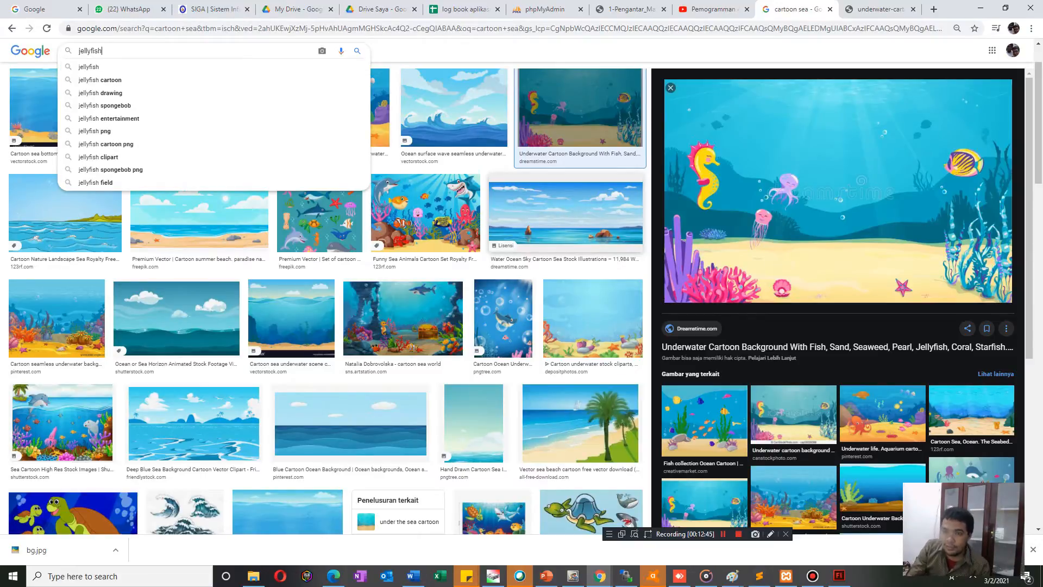
{"action": "type", "text": ".png"}
{"action": "key", "text": "Return"}
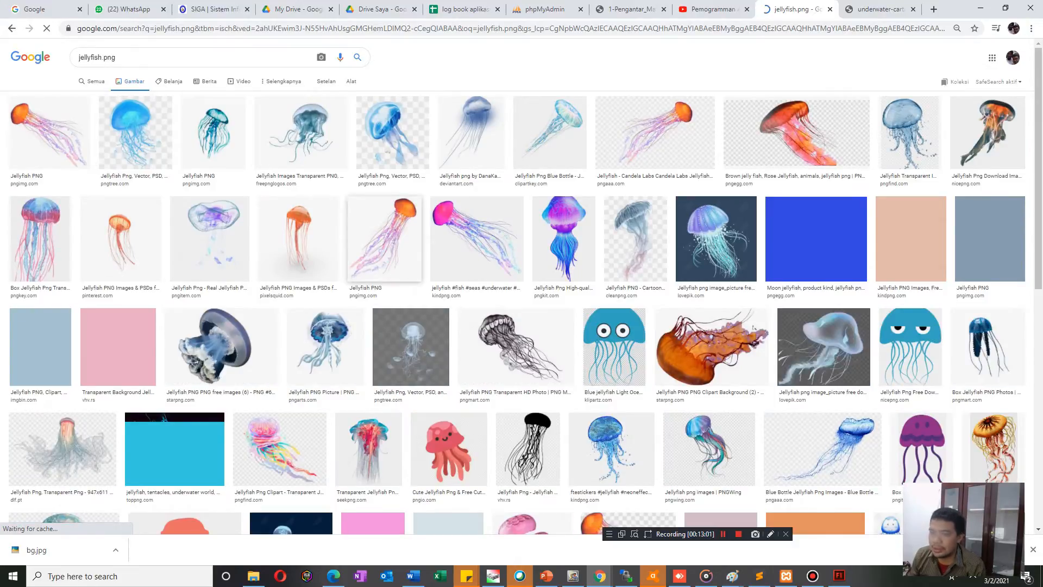
{"action": "left_click", "coordinate": [135, 132]}
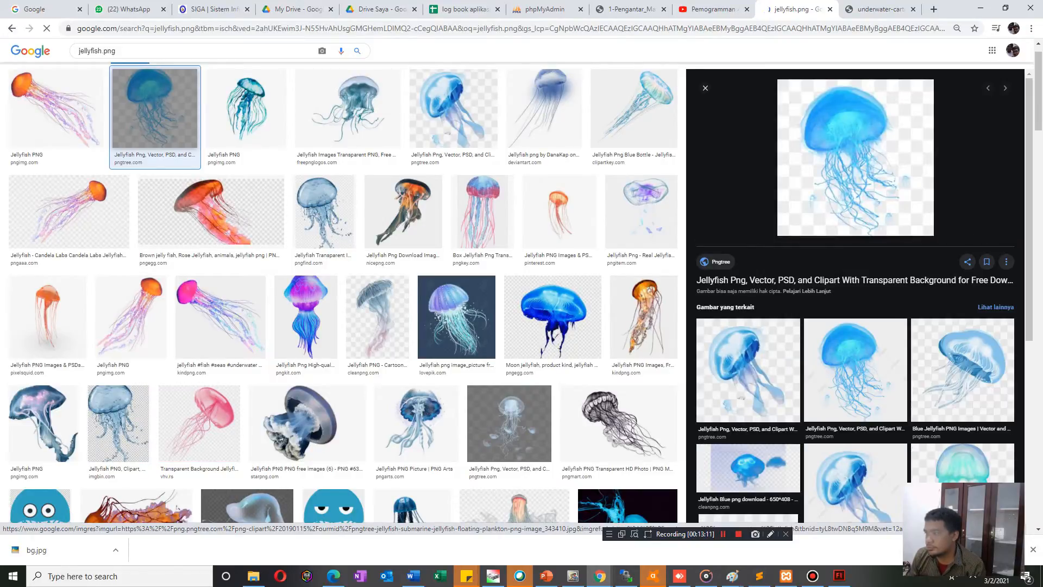
{"action": "right_click", "coordinate": [805, 178]}
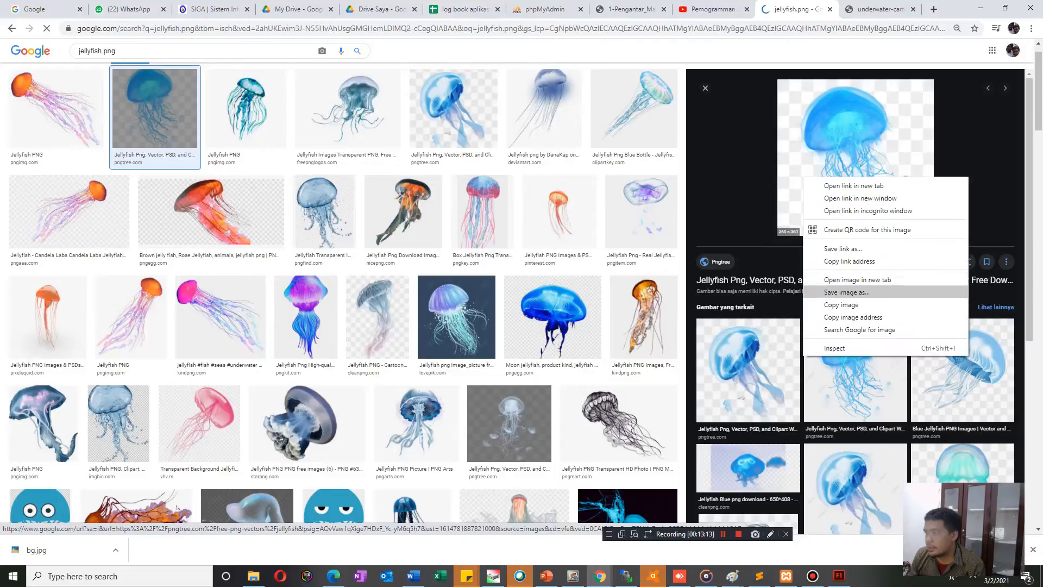
{"action": "left_click", "coordinate": [848, 292]}
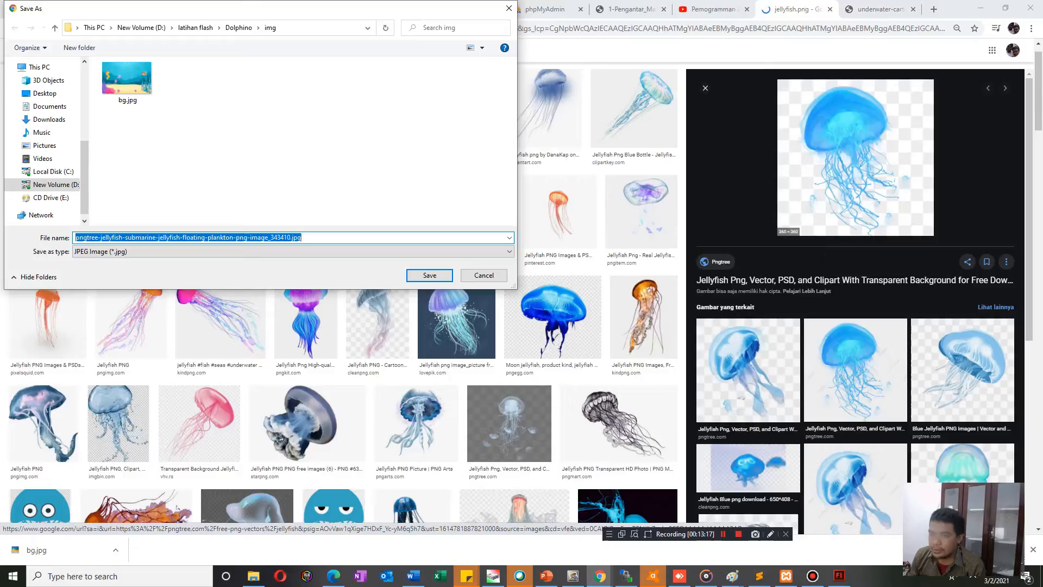
{"action": "left_click", "coordinate": [484, 276]}
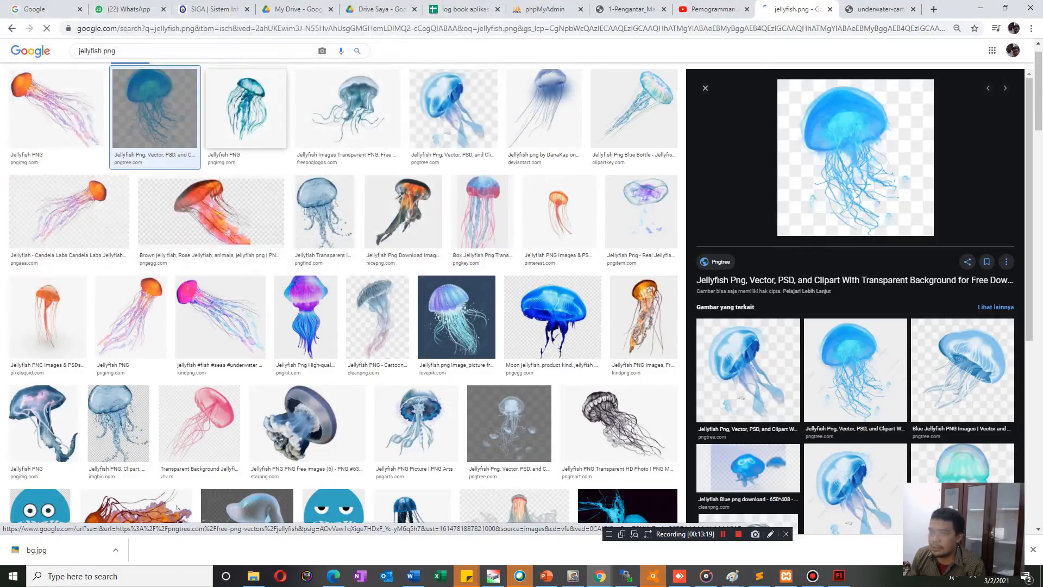
Save the teal transparent jellyfish picture from Pngimg as jellyfish_PNG4.png in the Dolphino project's img folder.
{"action": "left_click", "coordinate": [246, 109]}
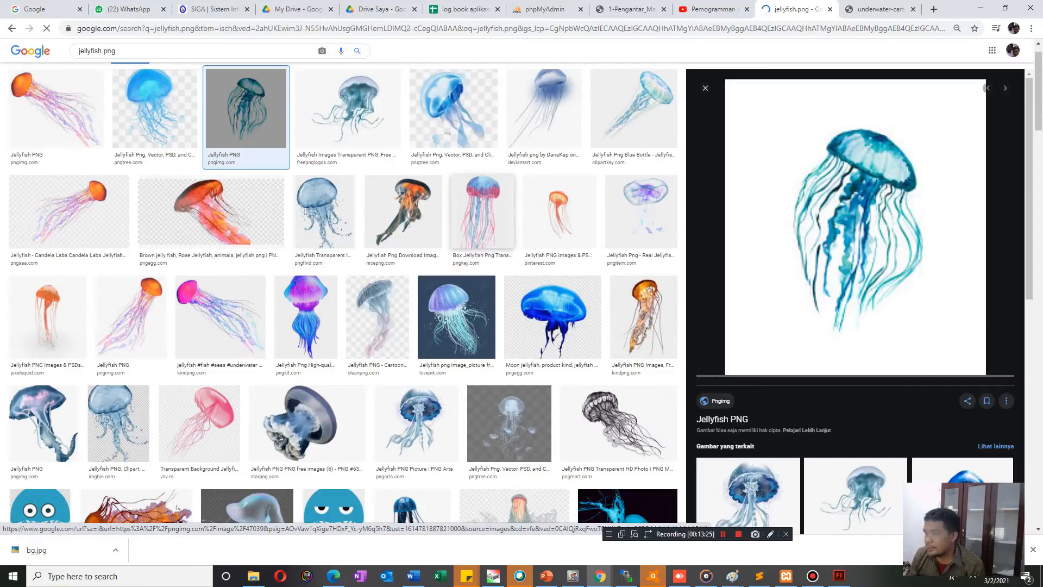
{"action": "scroll", "coordinate": [342, 293], "scroll_direction": "down", "scroll_amount": 9}
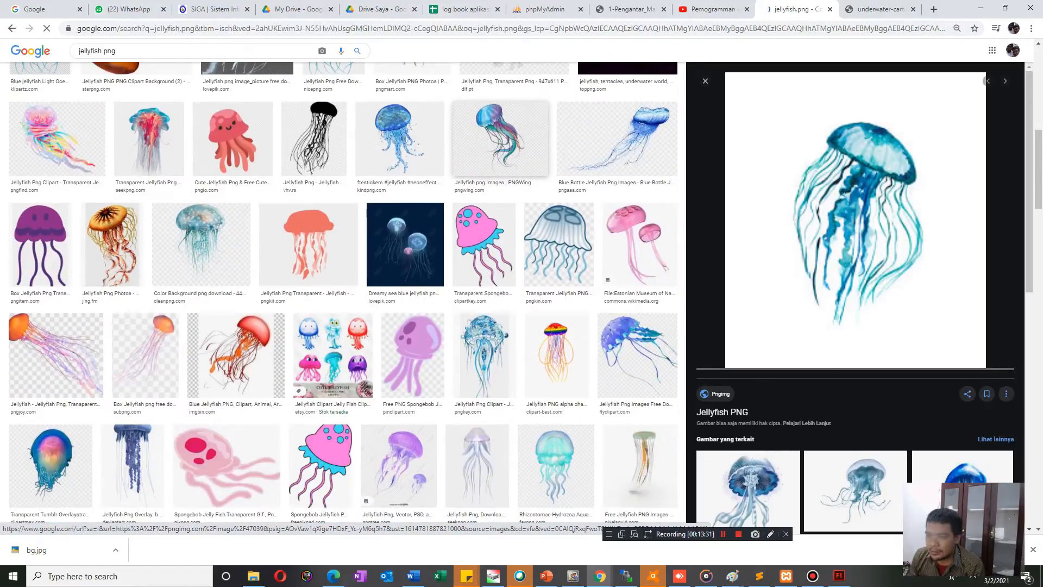
{"action": "right_click", "coordinate": [806, 199]}
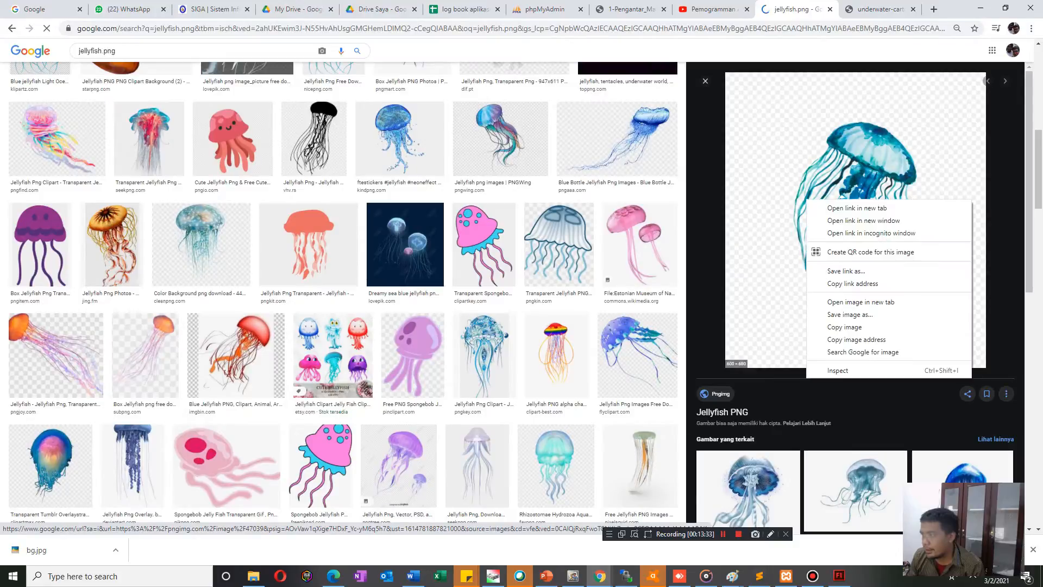
{"action": "left_click", "coordinate": [850, 314]}
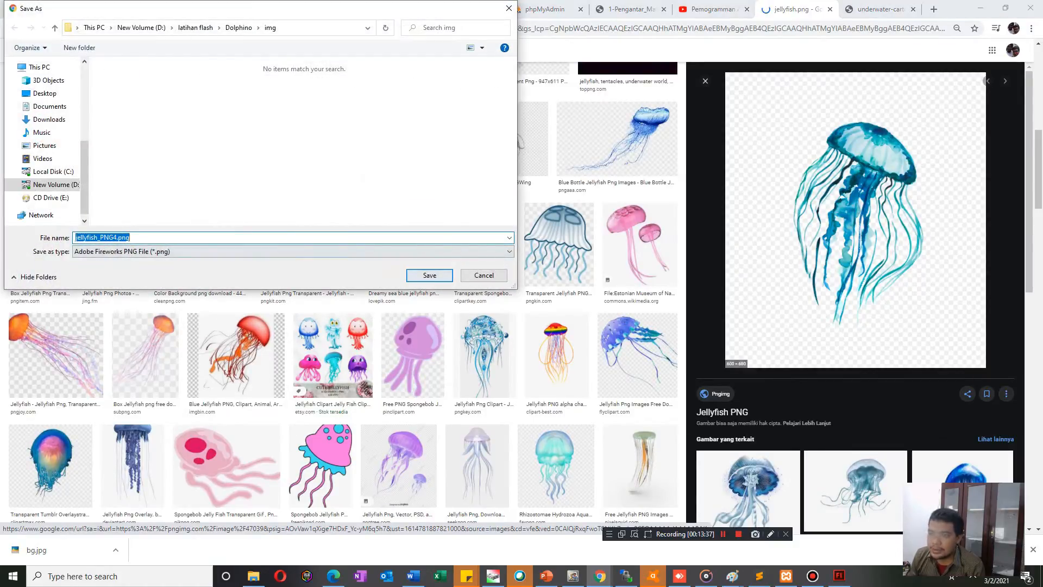
{"action": "left_click", "coordinate": [430, 275]}
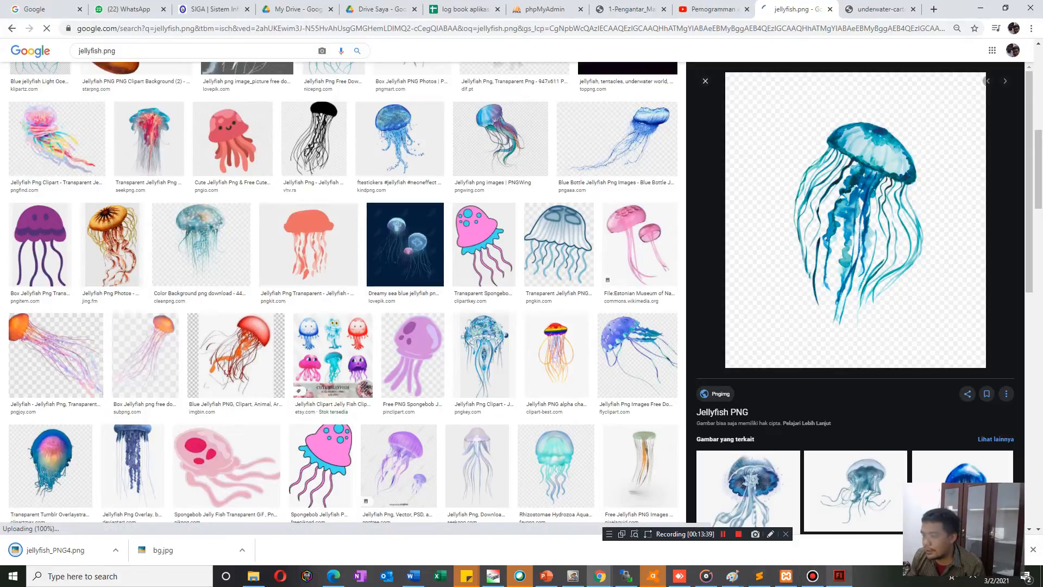
Switch back to Flash, return to Scene 1 and import jellyfish_PNG4.png onto the stage.
{"action": "left_click", "coordinate": [839, 576]}
{"action": "key", "text": "Return"}
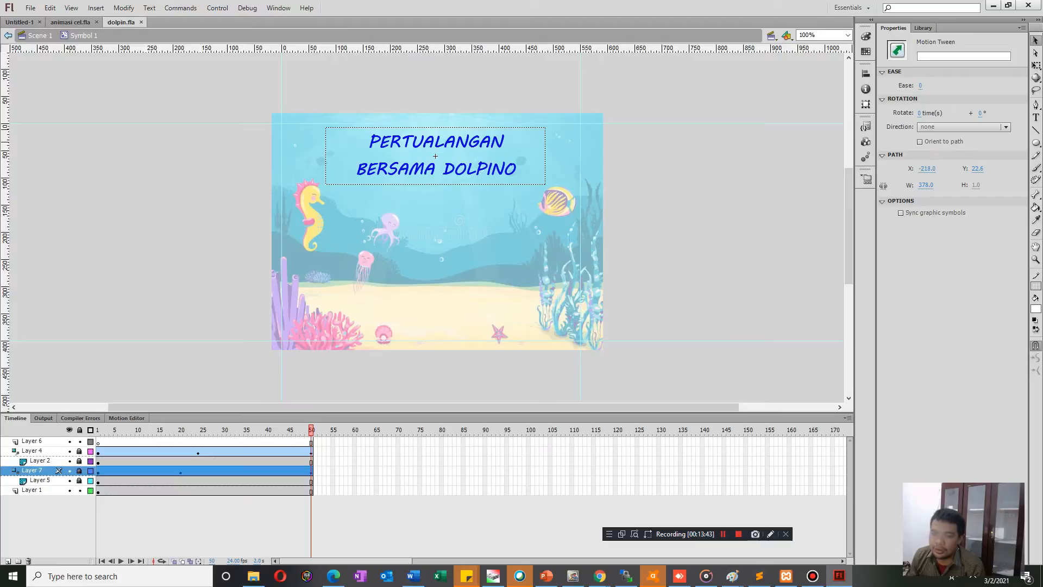
{"action": "left_click", "coordinate": [40, 35]}
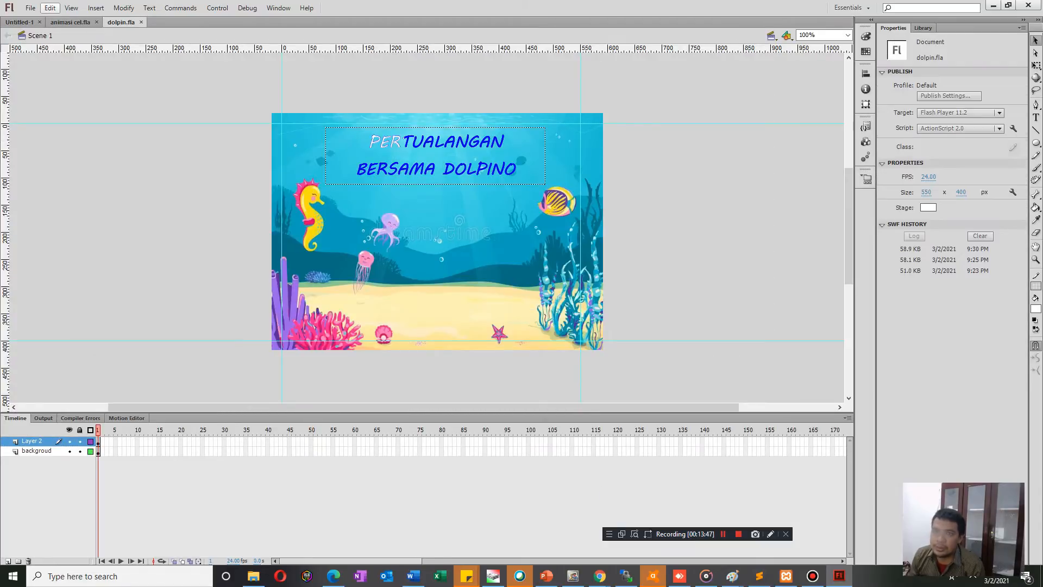
{"action": "left_click", "coordinate": [30, 7]}
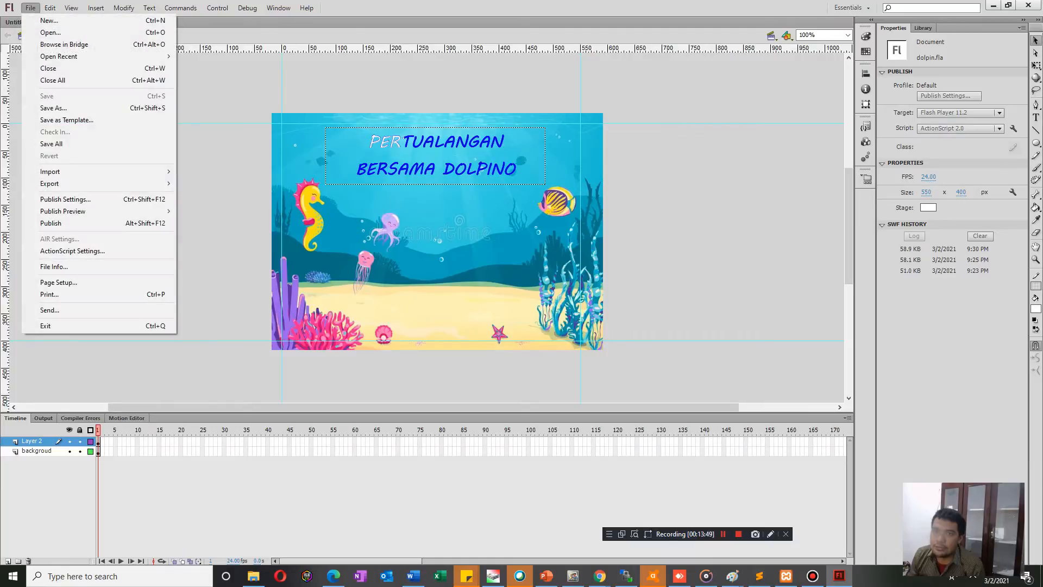
{"action": "mouse_move", "coordinate": [50, 171]}
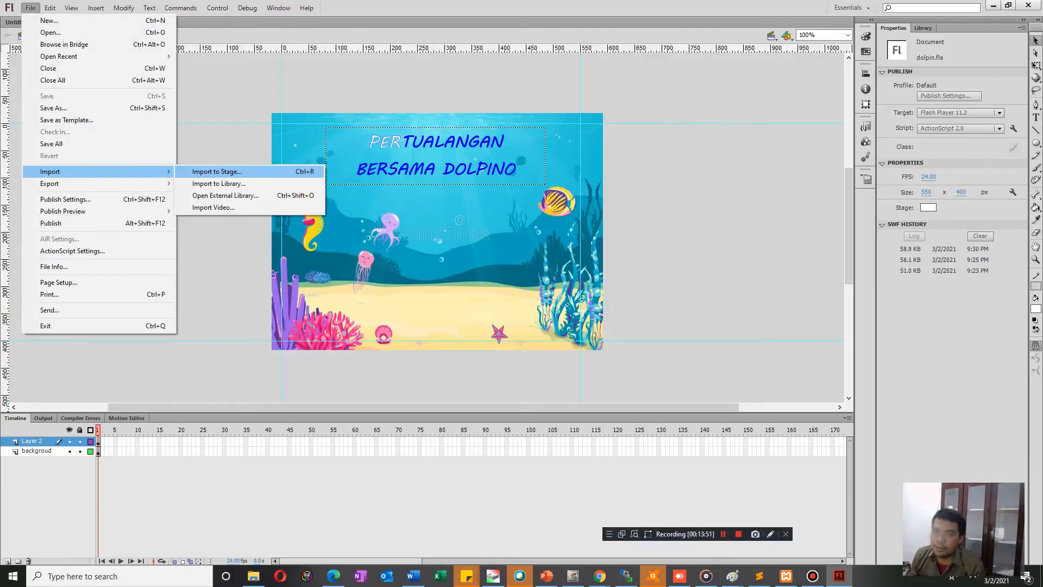
{"action": "left_click", "coordinate": [217, 171]}
{"action": "left_click", "coordinate": [187, 92]}
{"action": "double_click", "coordinate": [187, 93]}
{"action": "left_click_drag", "start_coordinate": [467, 229], "coordinate": [392, 190]}
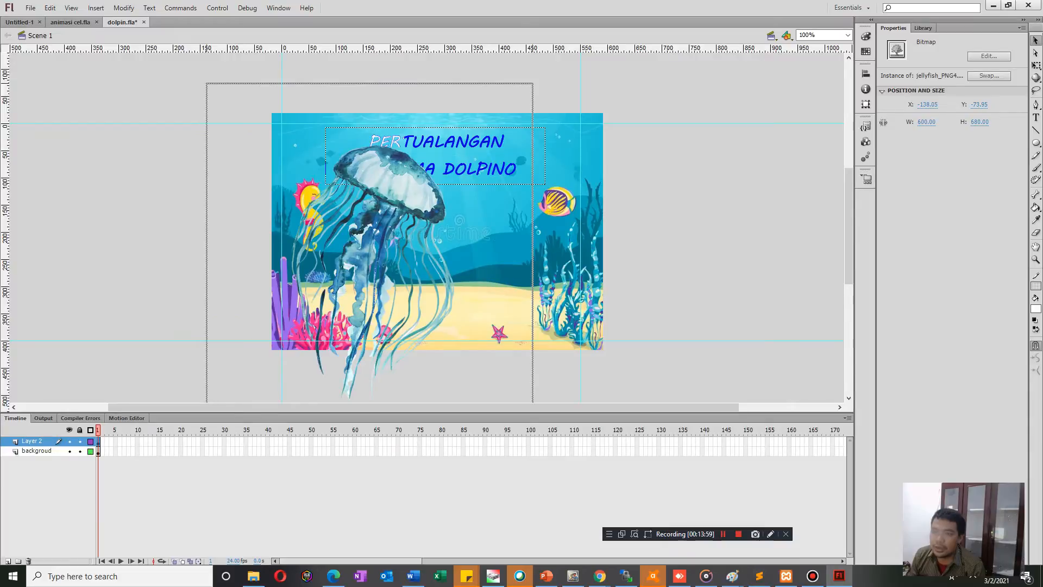
Transfer the jellyfish image from Layer 2 to a new layer above it, placed at X 0, Y 0.
{"action": "key", "text": "Delete"}
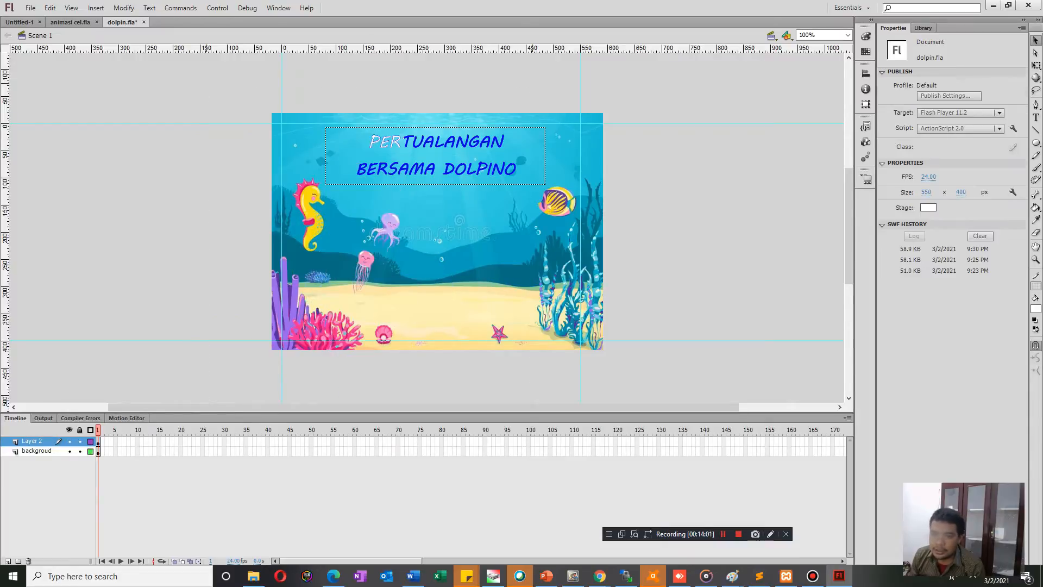
{"action": "left_click", "coordinate": [7, 561]}
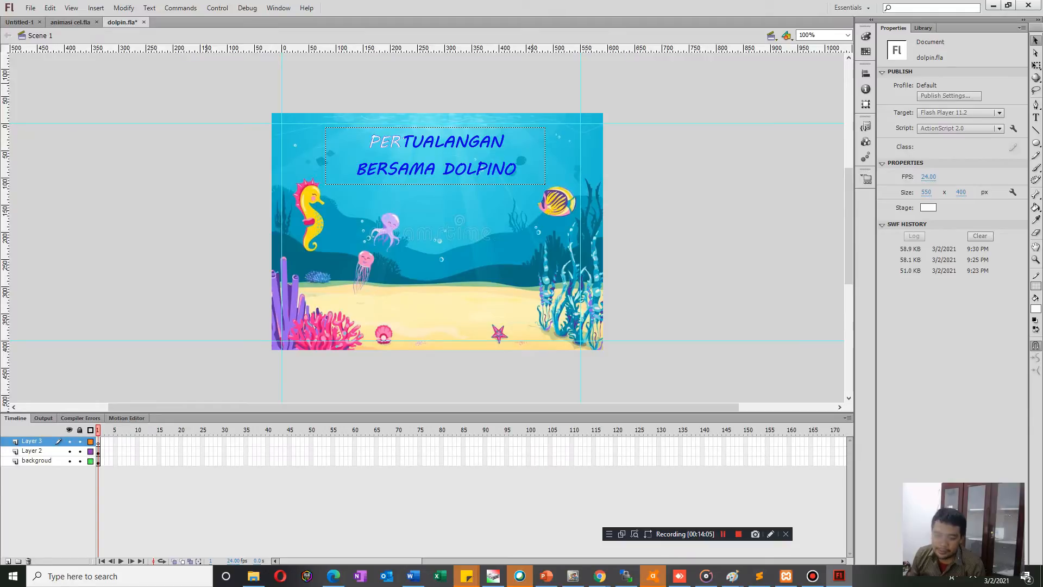
{"action": "key", "text": "ctrl+shift+v"}
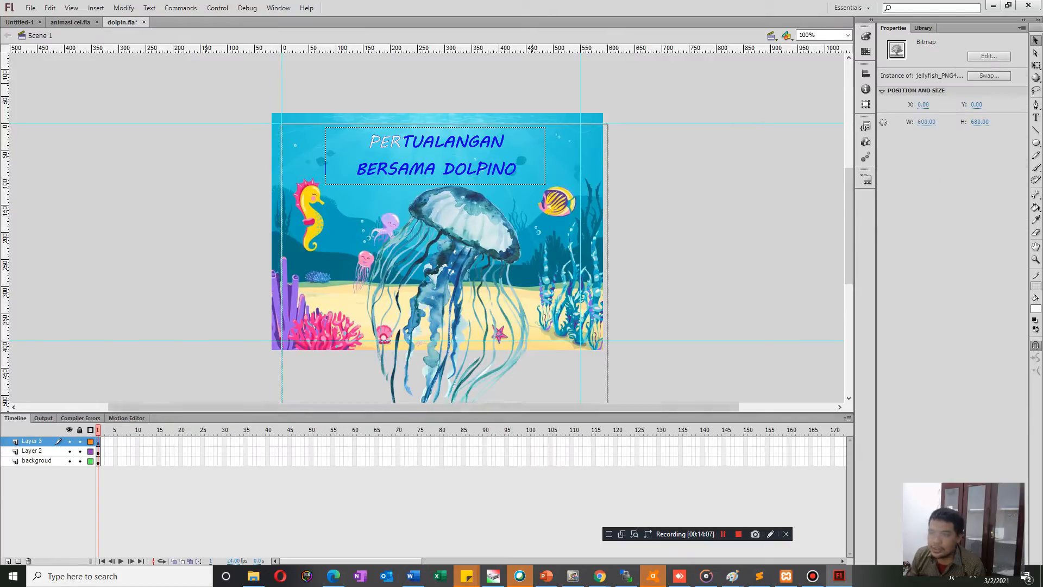
Scale the jellyfish image down to about 134 × 174 px and place it mid-stage at about X 204, Y 157.
{"action": "left_click_drag", "start_coordinate": [444, 238], "coordinate": [406, 214]}
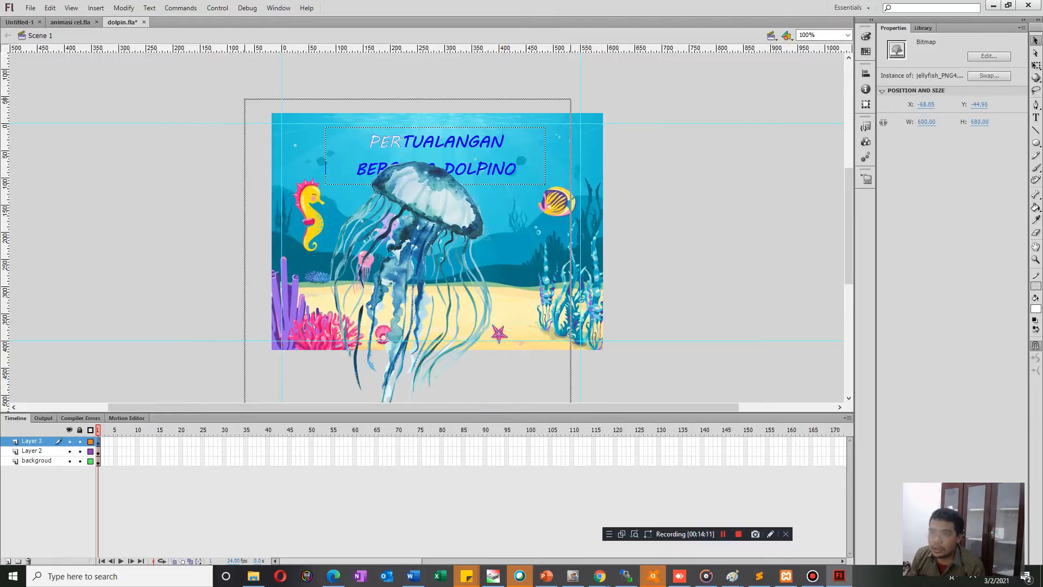
{"action": "key", "text": "q"}
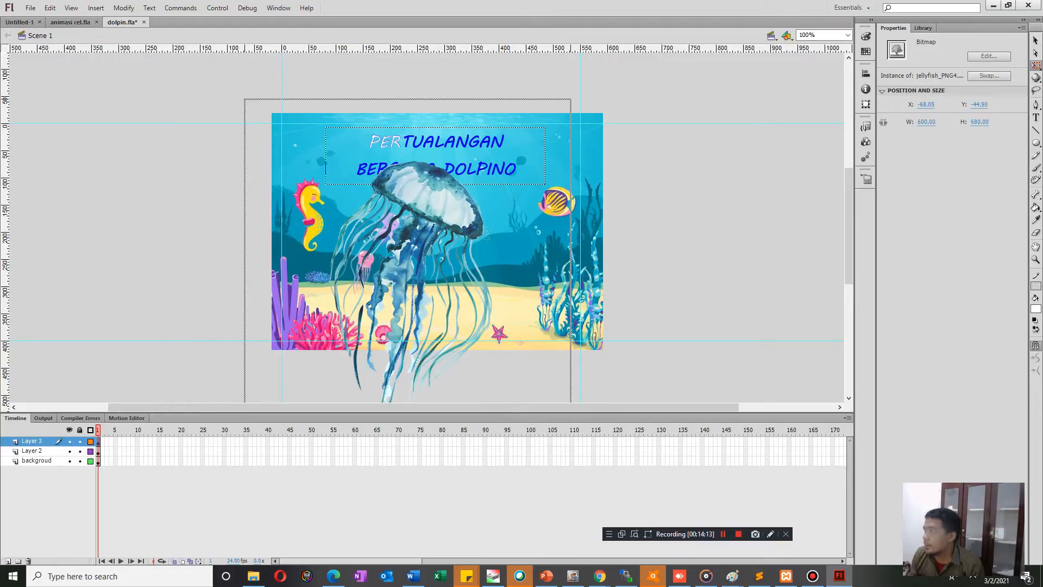
{"action": "left_click_drag", "start_coordinate": [571, 99], "coordinate": [445, 234]}
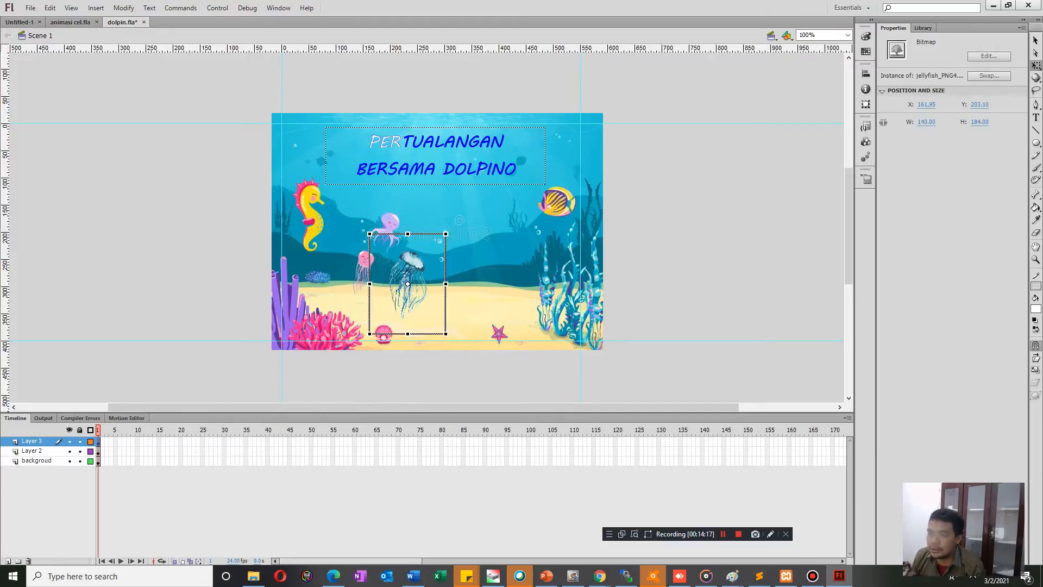
{"action": "left_click_drag", "start_coordinate": [402, 296], "coordinate": [338, 244]}
{"action": "left_click_drag", "start_coordinate": [381, 182], "coordinate": [369, 194]}
{"action": "left_click_drag", "start_coordinate": [342, 234], "coordinate": [318, 231]}
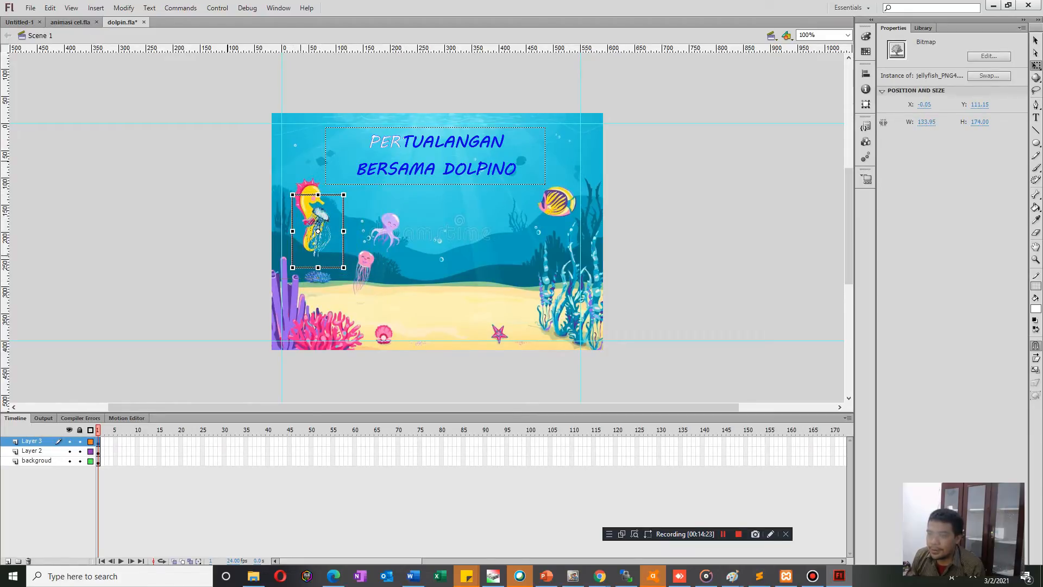
{"action": "left_click_drag", "start_coordinate": [344, 194], "coordinate": [354, 184]}
{"action": "left_click_drag", "start_coordinate": [324, 255], "coordinate": [435, 281]}
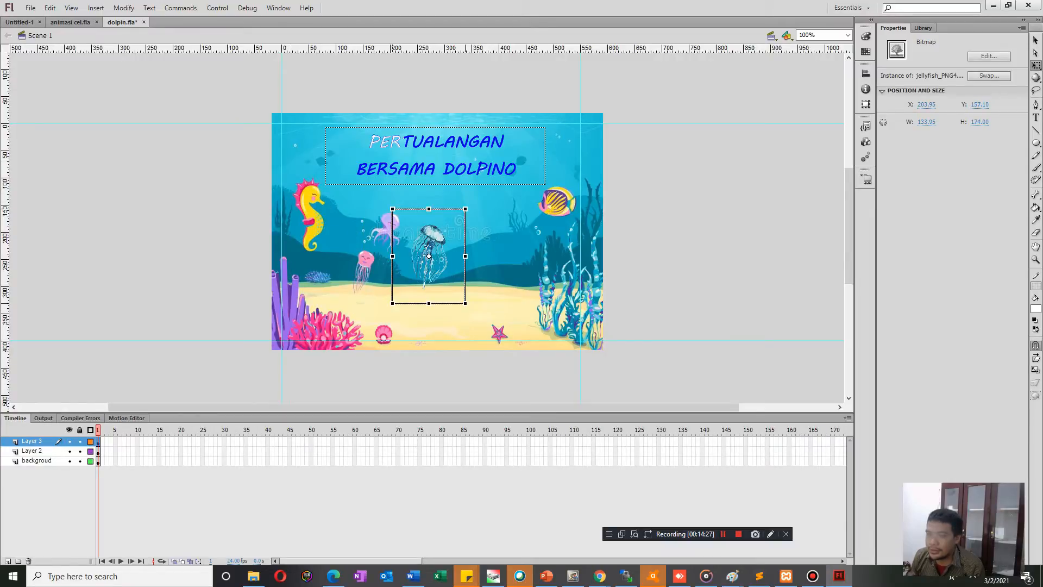
{"action": "key", "text": "Escape"}
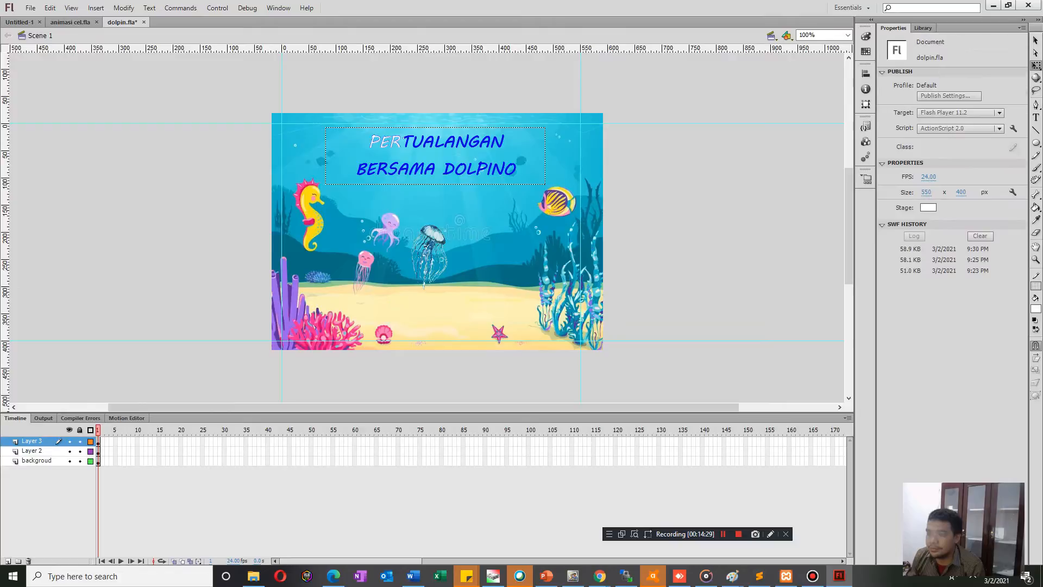
Convert the jellyfish to a movie clip symbol and move it above the pink coral, at about X 130, Y 313.
{"action": "left_click", "coordinate": [421, 254]}
{"action": "right_click", "coordinate": [421, 255]}
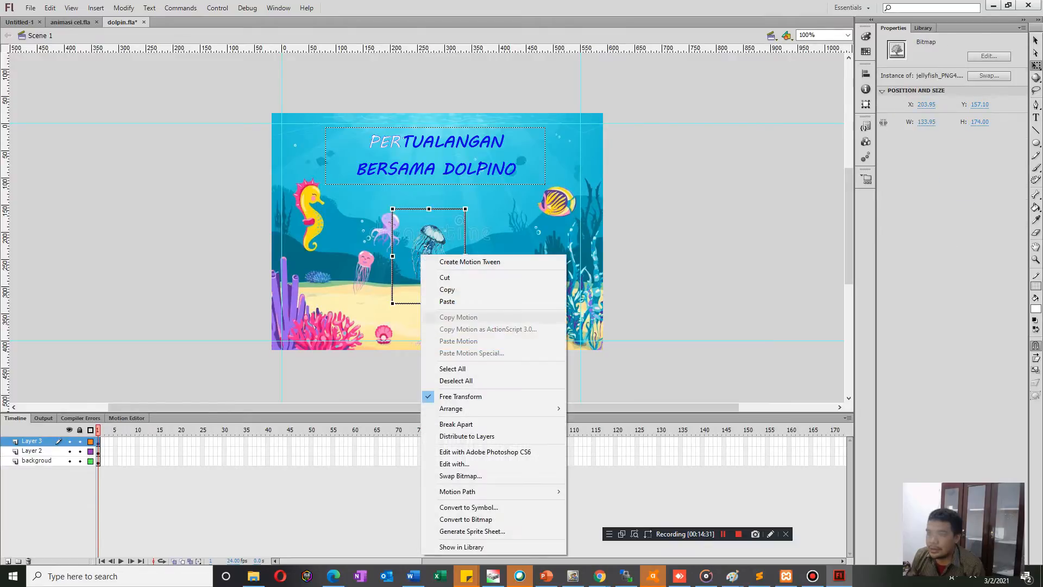
{"action": "left_click", "coordinate": [468, 507]}
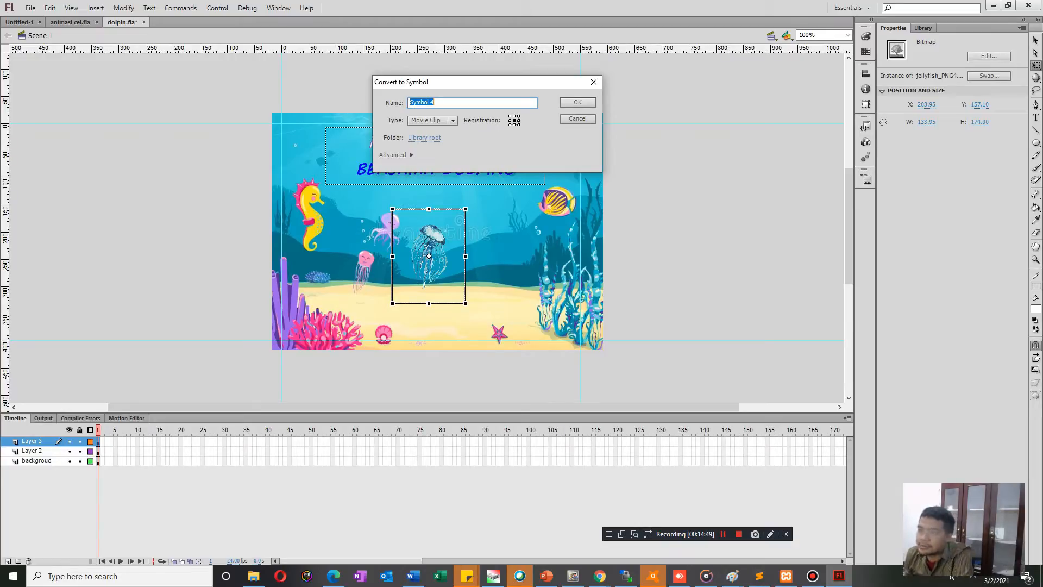
{"action": "key", "text": "Return"}
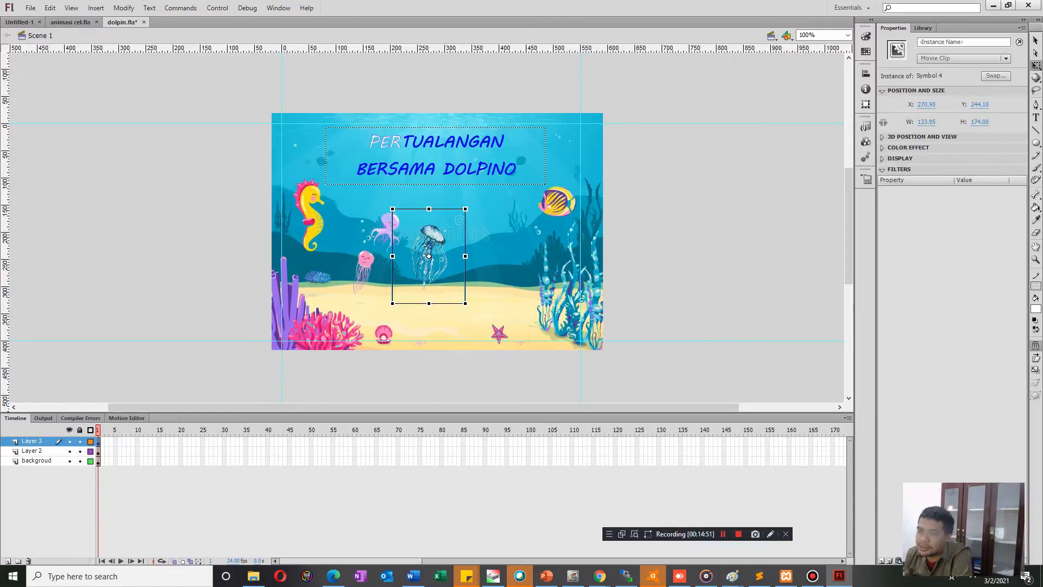
{"action": "left_click_drag", "start_coordinate": [429, 253], "coordinate": [352, 291]}
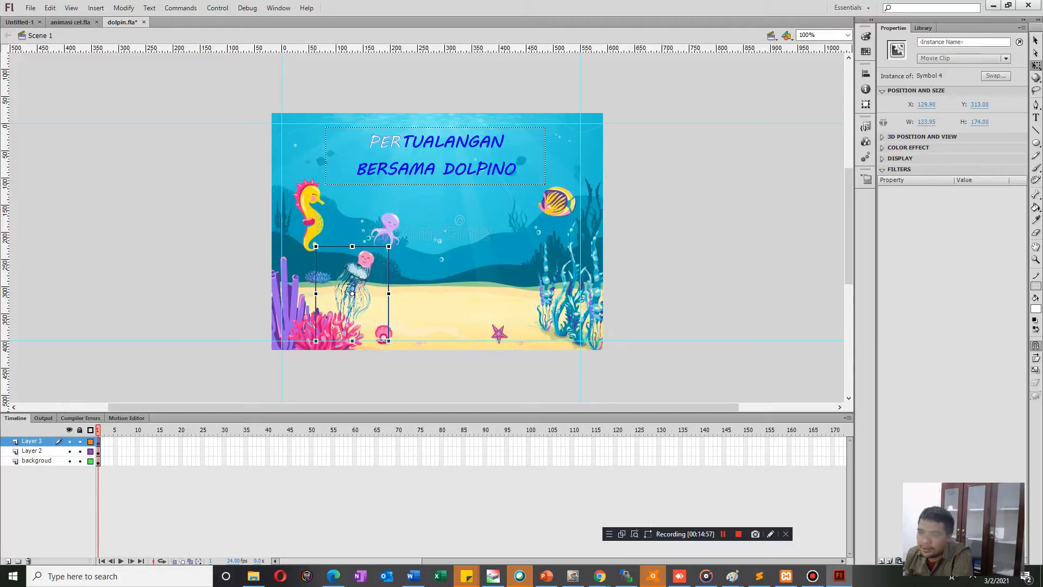
Open the jellyfish movie clip for editing and extend its Layer 1 to frame 50.
{"action": "double_click", "coordinate": [353, 293]}
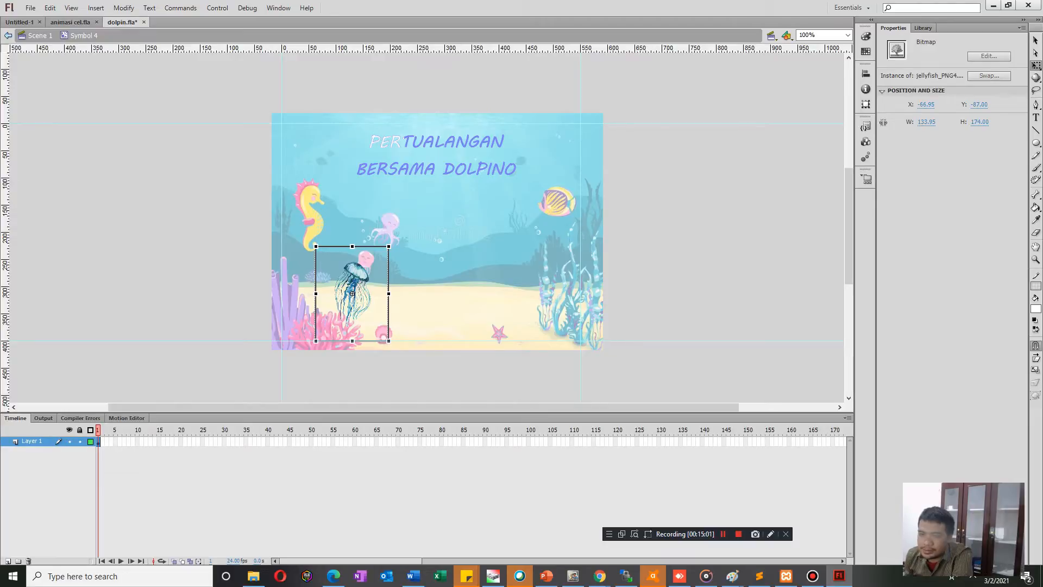
{"action": "key", "text": "F5"}
{"action": "left_click", "coordinate": [352, 294]}
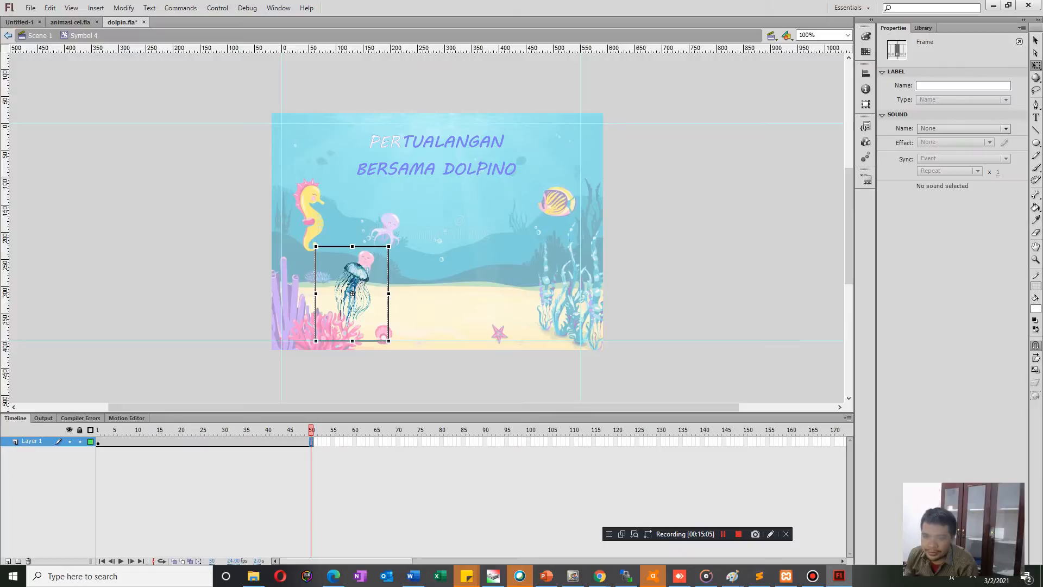
{"action": "key", "text": "Return"}
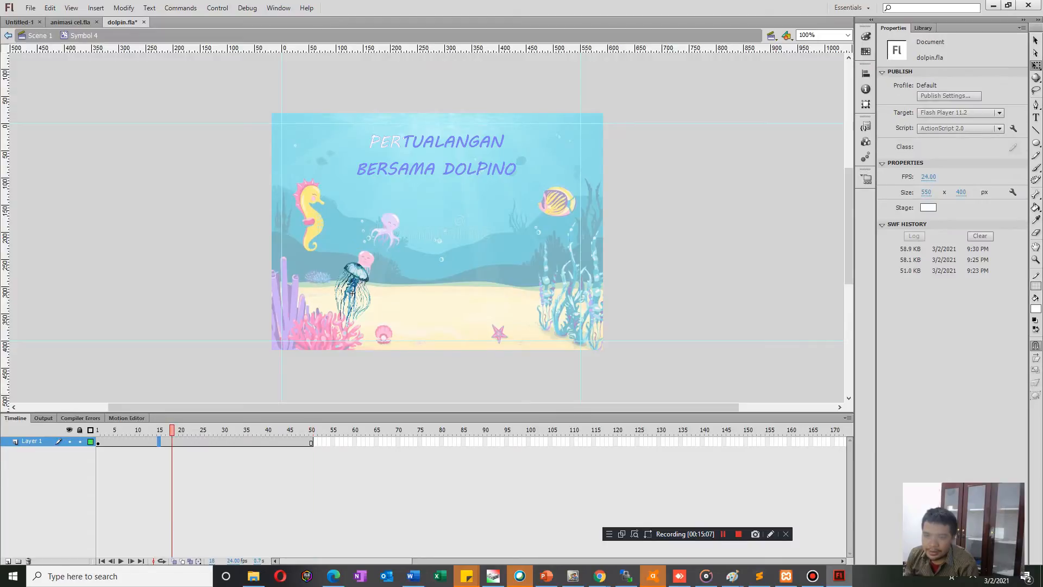
Create a motion tween on the jellyfish layer, converting the bitmap to a symbol, and play it back.
{"action": "left_click", "coordinate": [352, 293]}
{"action": "right_click", "coordinate": [99, 441]}
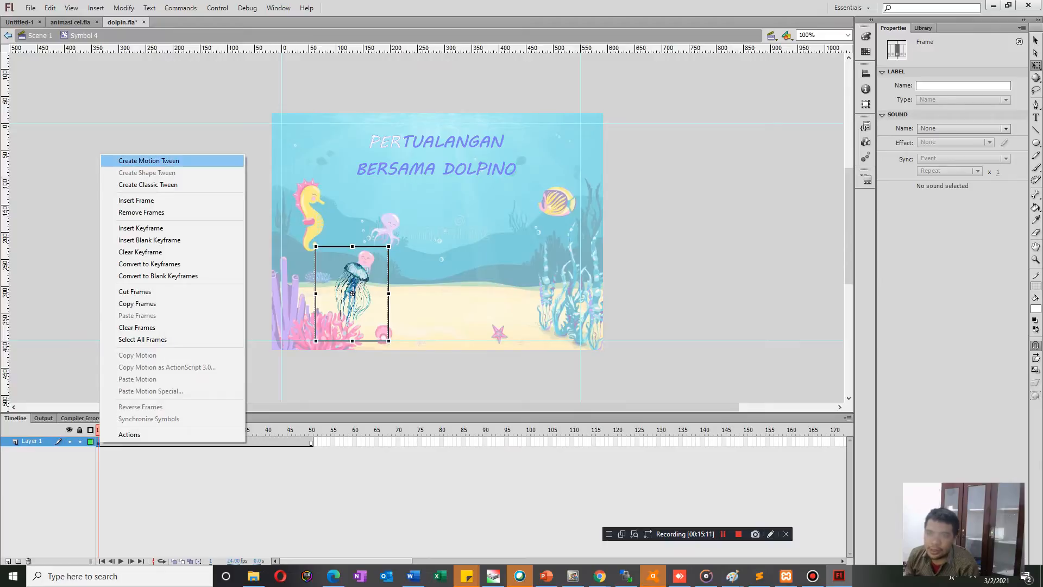
{"action": "left_click", "coordinate": [148, 160]}
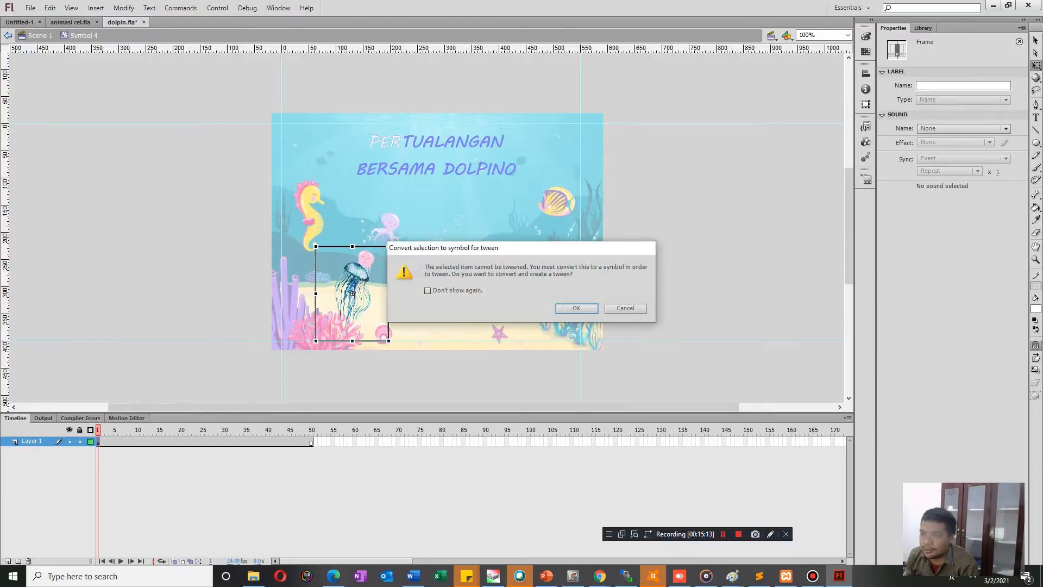
{"action": "key", "text": "Return"}
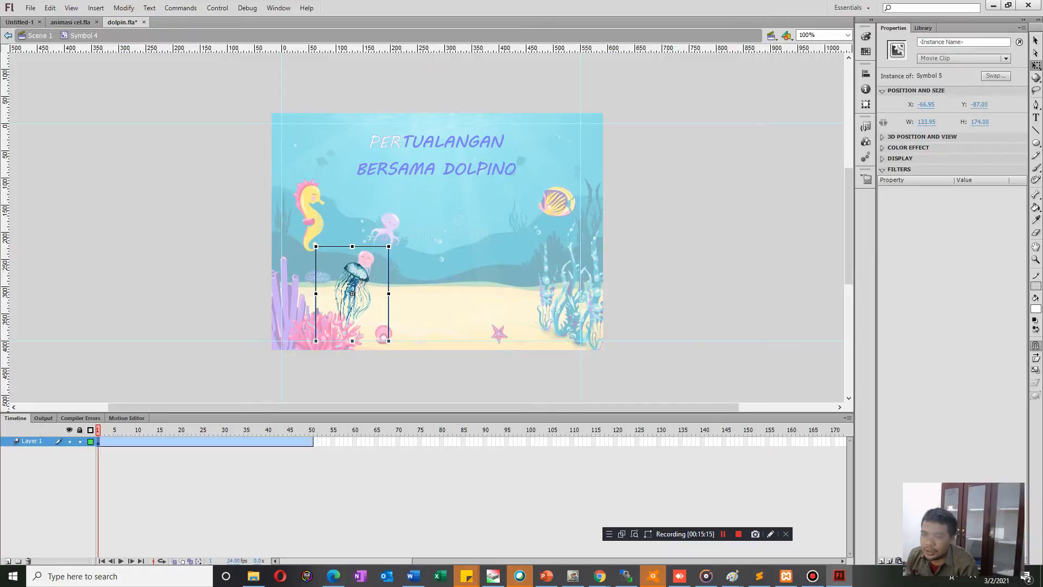
{"action": "key", "text": "Return"}
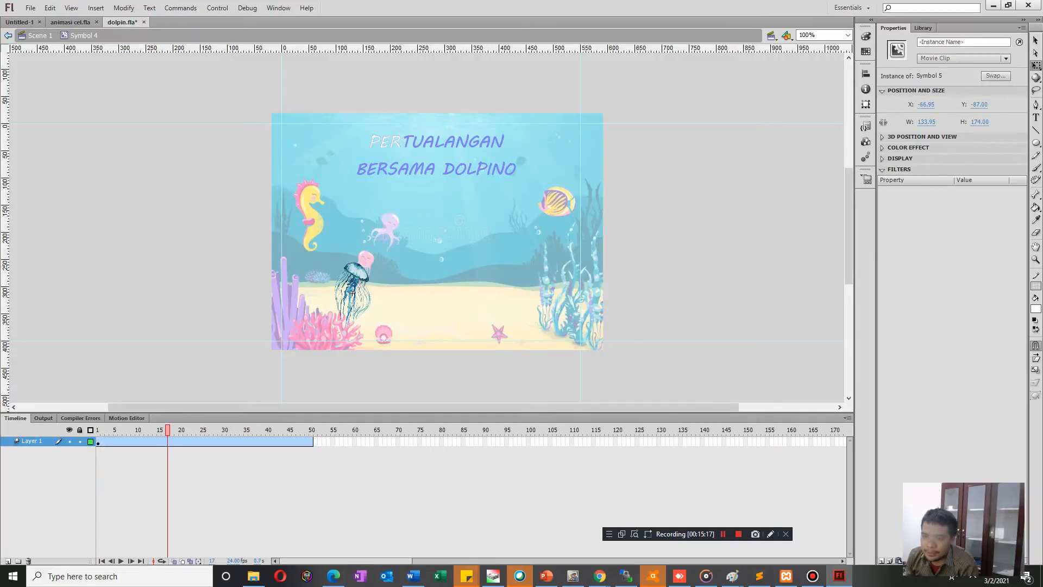
Shrink the jellyfish to about 108 × 150 px at frame 21 of the tween and play it back.
{"action": "left_click_drag", "start_coordinate": [210, 430], "coordinate": [185, 429]}
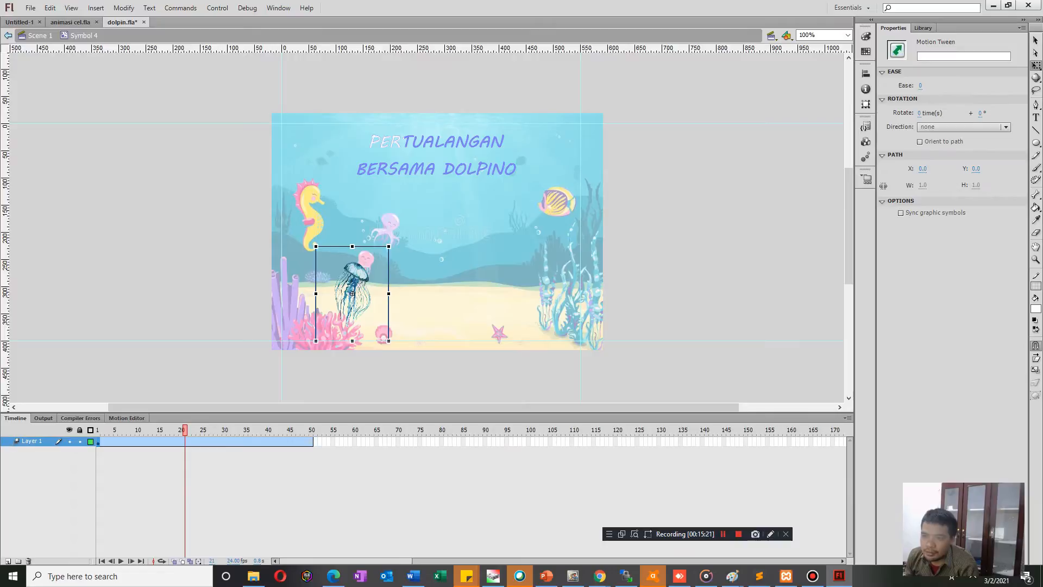
{"action": "left_click", "coordinate": [353, 293]}
{"action": "left_click_drag", "start_coordinate": [381, 252], "coordinate": [382, 253]}
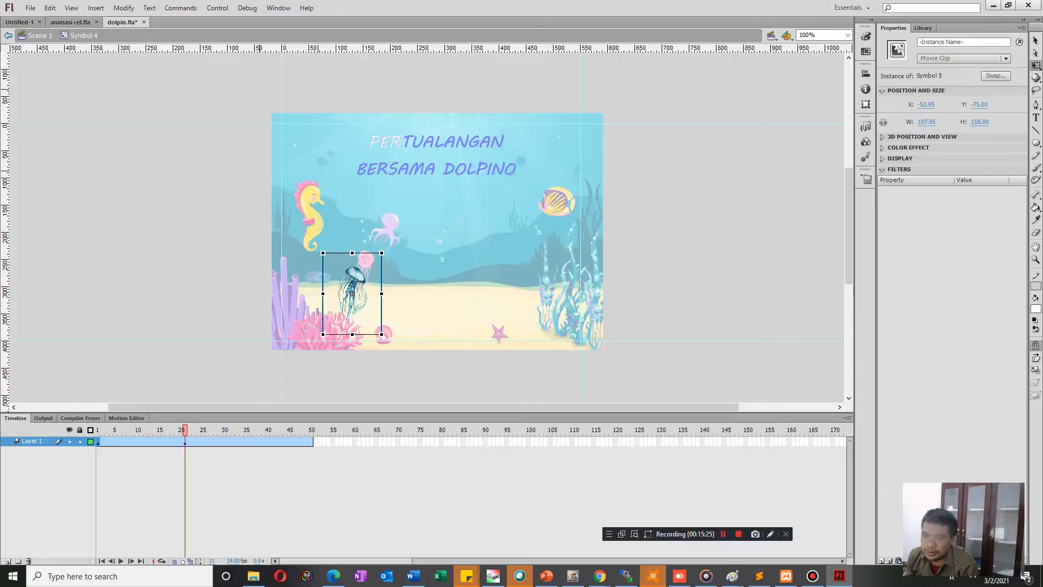
{"action": "key", "text": "Return"}
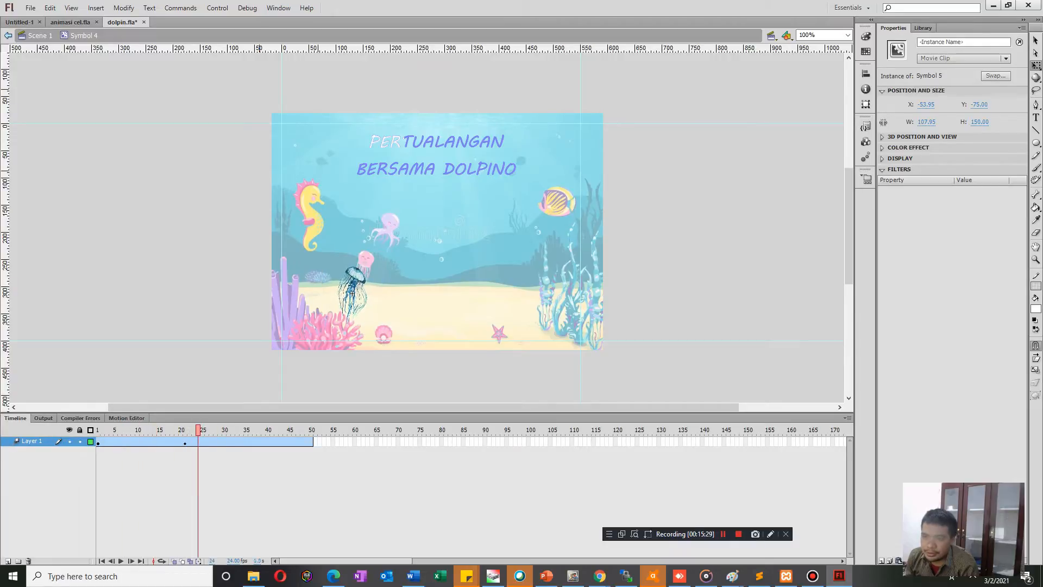
Enlarge the jellyfish to about 130 × 172 px at frame 34 of the tween.
{"action": "left_click_drag", "start_coordinate": [229, 430], "coordinate": [241, 430]}
{"action": "left_click", "coordinate": [352, 293]}
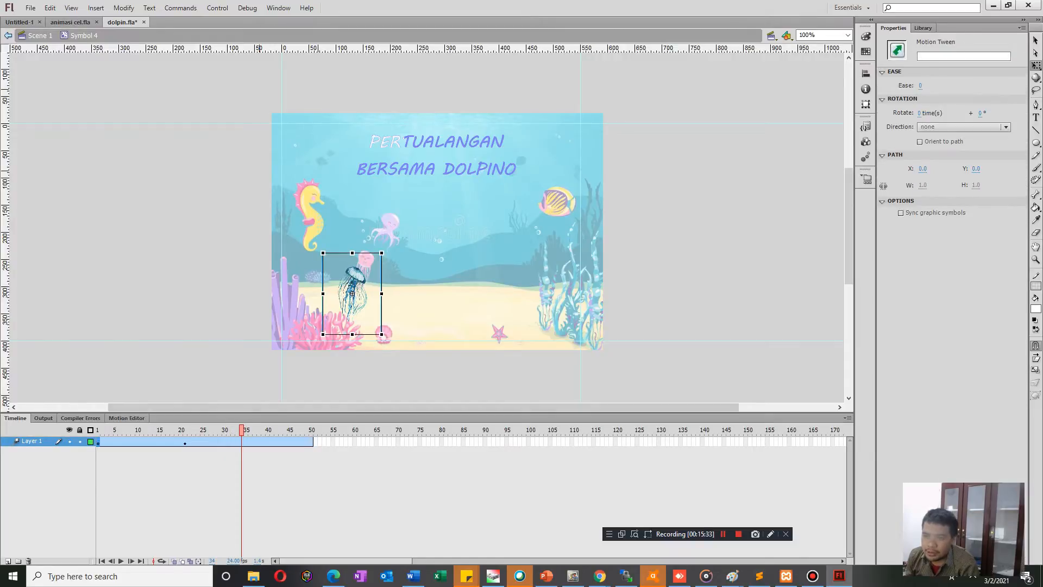
{"action": "left_click_drag", "start_coordinate": [382, 335], "coordinate": [388, 341]}
{"action": "key", "text": "comma"}
{"action": "key", "text": "comma"}
{"action": "key", "text": "comma"}
{"action": "key", "text": "comma"}
{"action": "key", "text": "comma"}
{"action": "key", "text": "comma"}
{"action": "key", "text": "comma"}
{"action": "key", "text": "comma"}
{"action": "key", "text": "comma"}
{"action": "key", "text": "comma"}
{"action": "key", "text": "comma"}
{"action": "key", "text": "comma"}
{"action": "key", "text": "comma"}
{"action": "key", "text": "comma"}
{"action": "key", "text": "comma"}
{"action": "key", "text": "comma"}
{"action": "key", "text": "comma"}
{"action": "key", "text": "comma"}
{"action": "key", "text": "comma"}
{"action": "key", "text": "comma"}
Enlarge the jellyfish to about 154 px wide at frame 49, and reduce its height to about 184 px at frame 50.
{"action": "left_click_drag", "start_coordinate": [146, 430], "coordinate": [306, 430]}
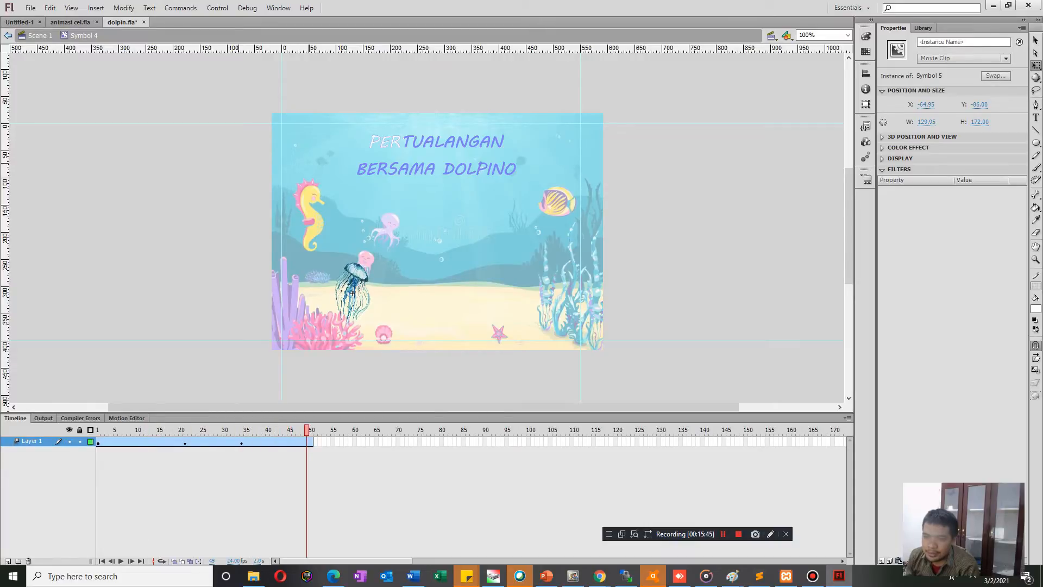
{"action": "left_click_drag", "start_coordinate": [317, 247], "coordinate": [310, 240]}
{"action": "left_click", "coordinate": [311, 430]}
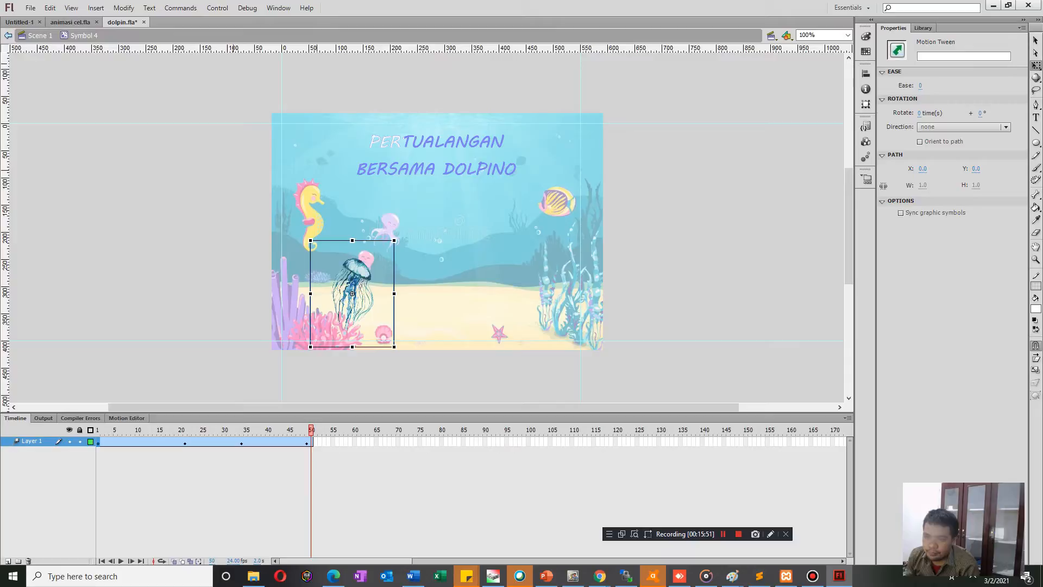
{"action": "left_click_drag", "start_coordinate": [352, 240], "coordinate": [352, 243]}
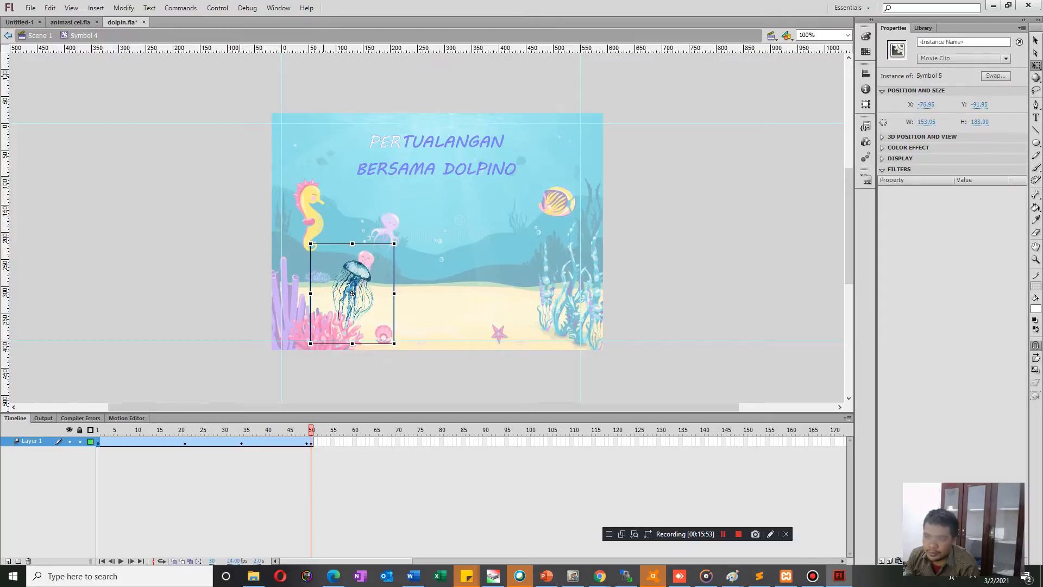
Test the movie to check the jellyfish animation, and return to Scene 1.
{"action": "key", "text": "ctrl+Return"}
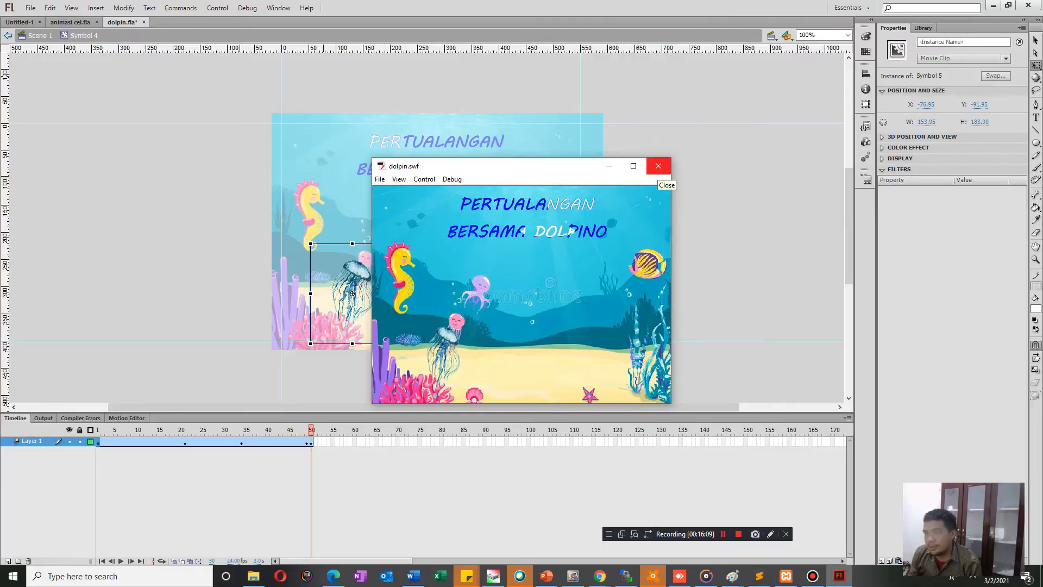
{"action": "left_click", "coordinate": [658, 166]}
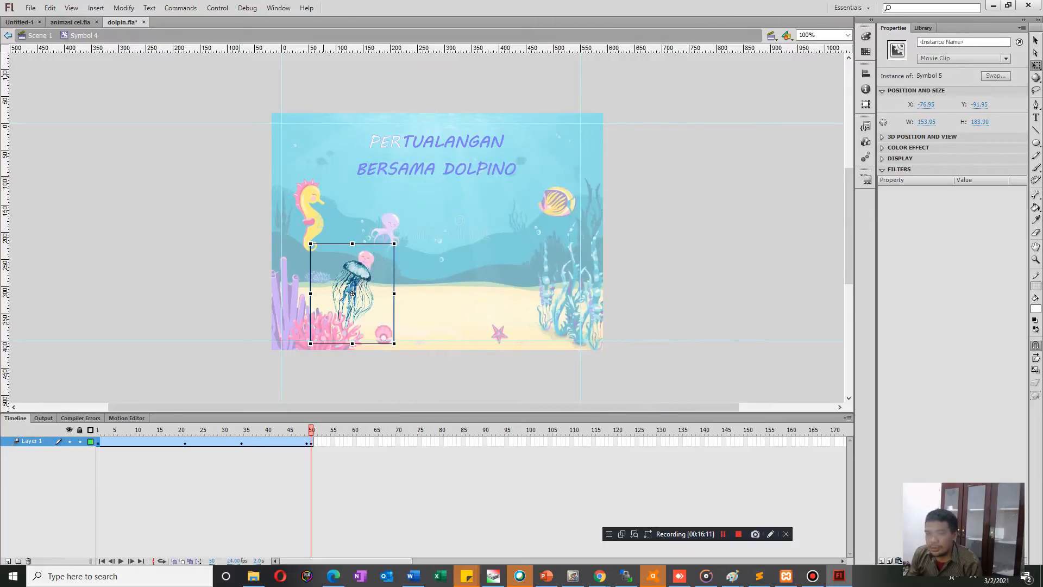
{"action": "left_click", "coordinate": [8, 35]}
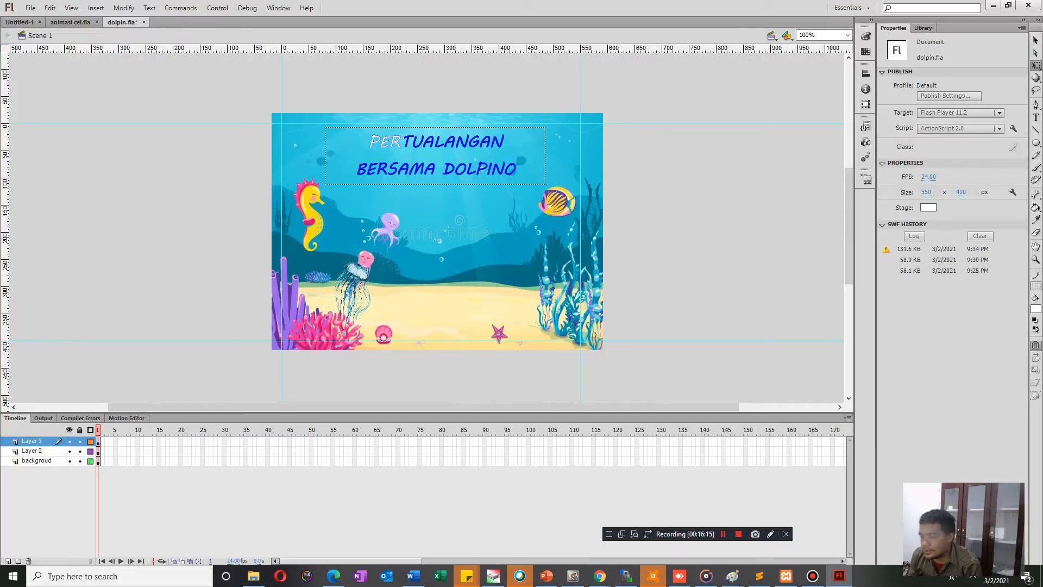
Switch to Chrome and search Google Images for "starfish.png".
{"action": "mouse_move", "coordinate": [600, 576]}
{"action": "left_click", "coordinate": [554, 530]}
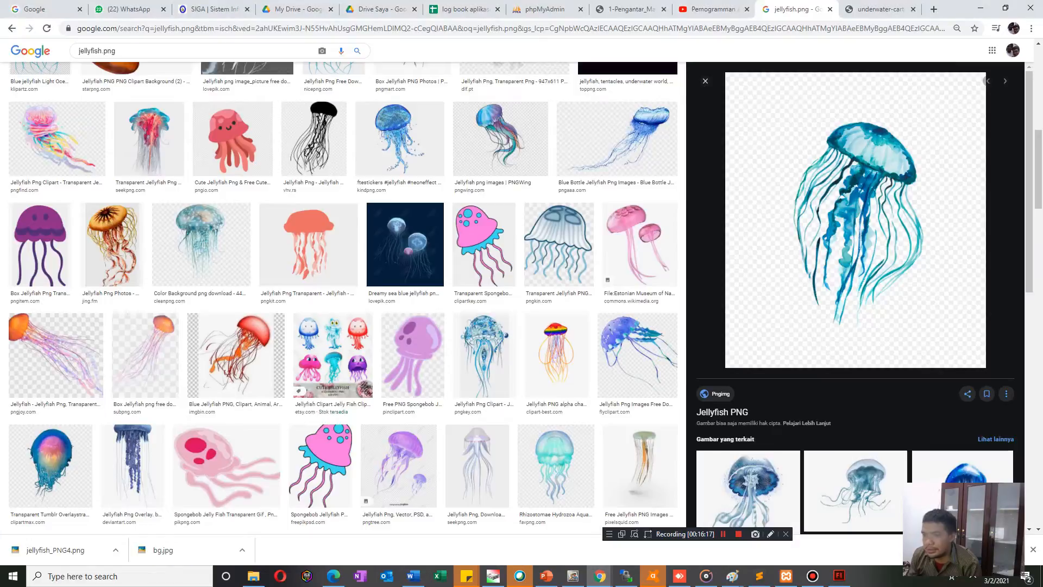
{"action": "scroll", "coordinate": [177, 291], "scroll_direction": "up", "scroll_amount": 3}
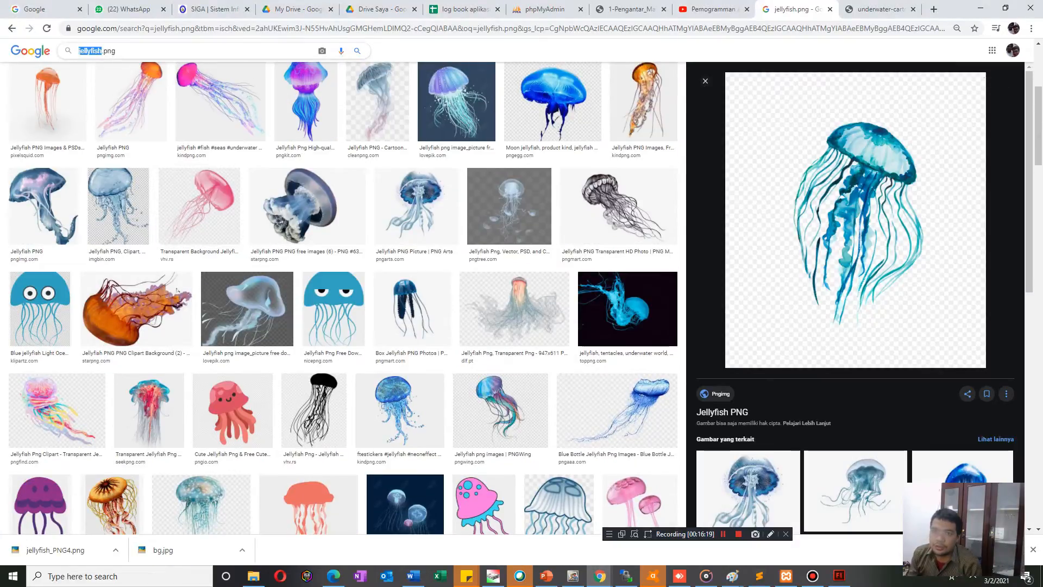
{"action": "type", "text": "star"}
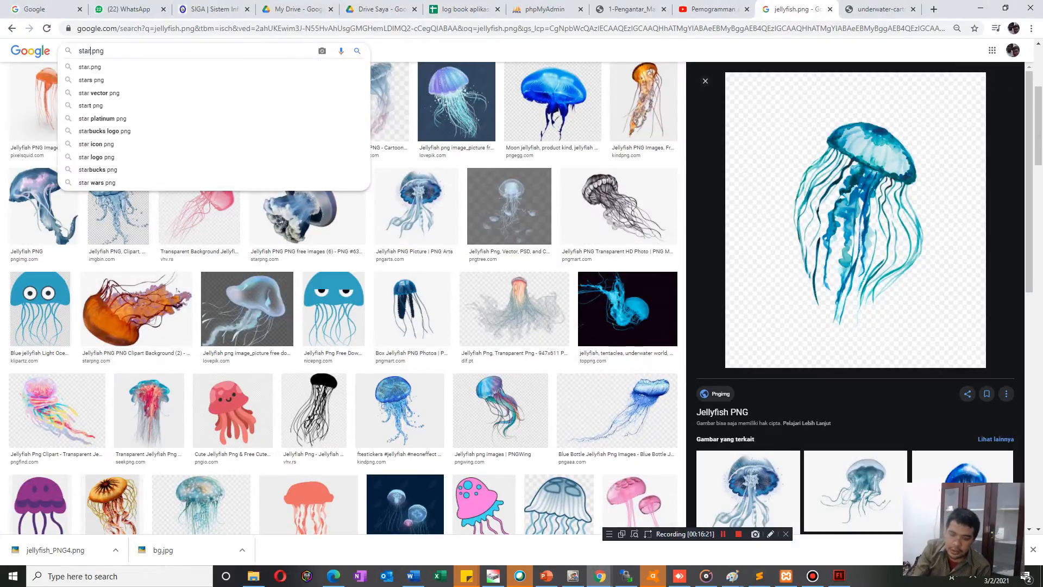
{"action": "type", "text": "fish"}
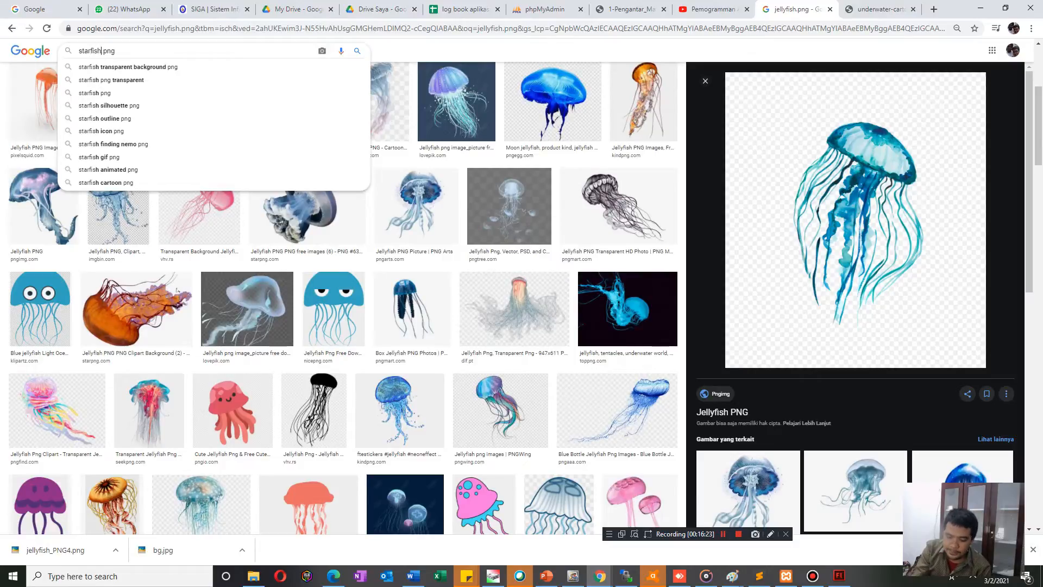
{"action": "key", "text": "Return"}
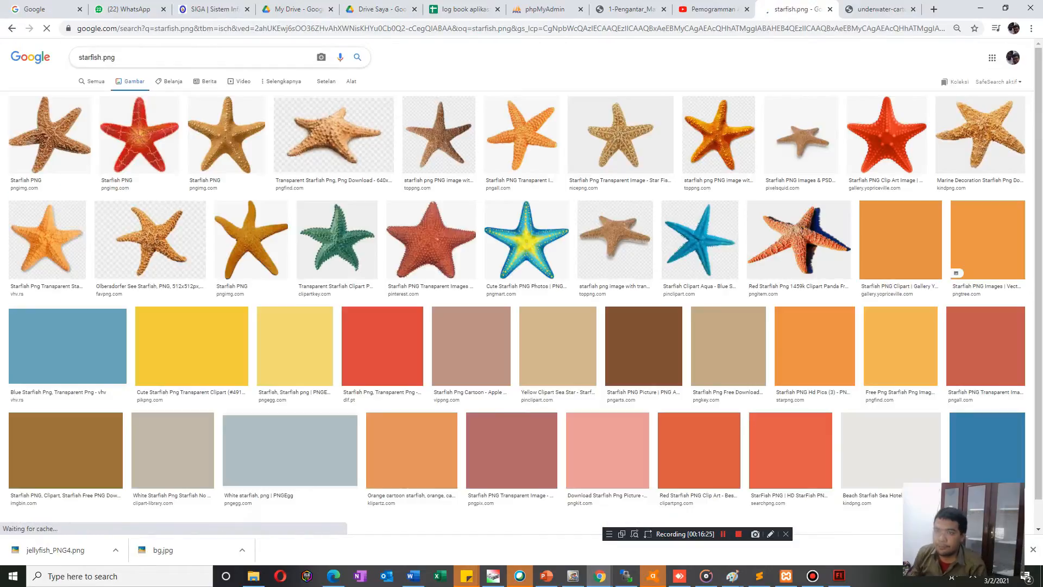
Preview the red, golden and brown Pngimg starfish results and the smiling yellow PikPng starfish, and browse the other results.
{"action": "left_click", "coordinate": [139, 134]}
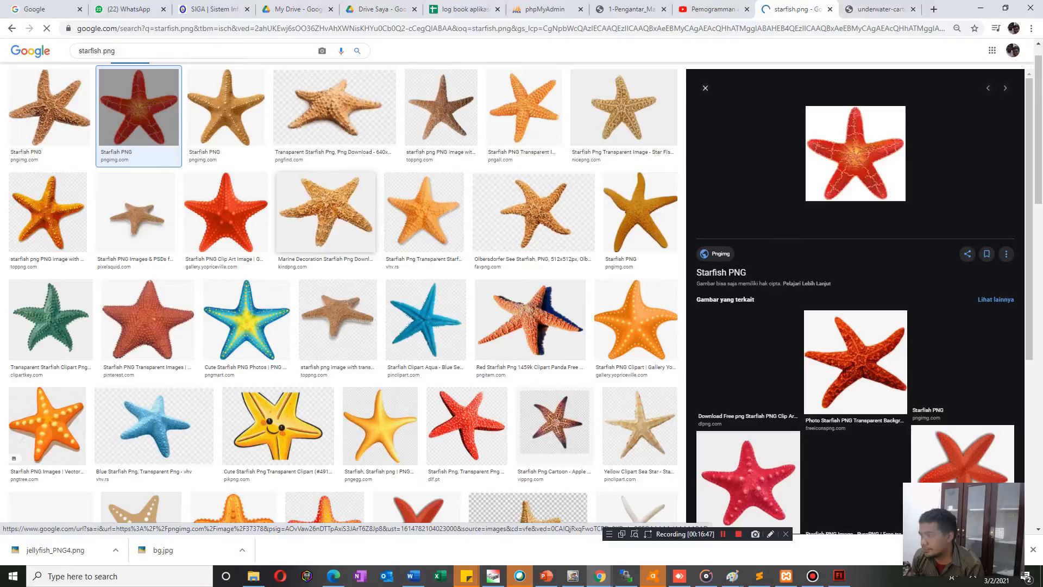
{"action": "left_click", "coordinate": [227, 108]}
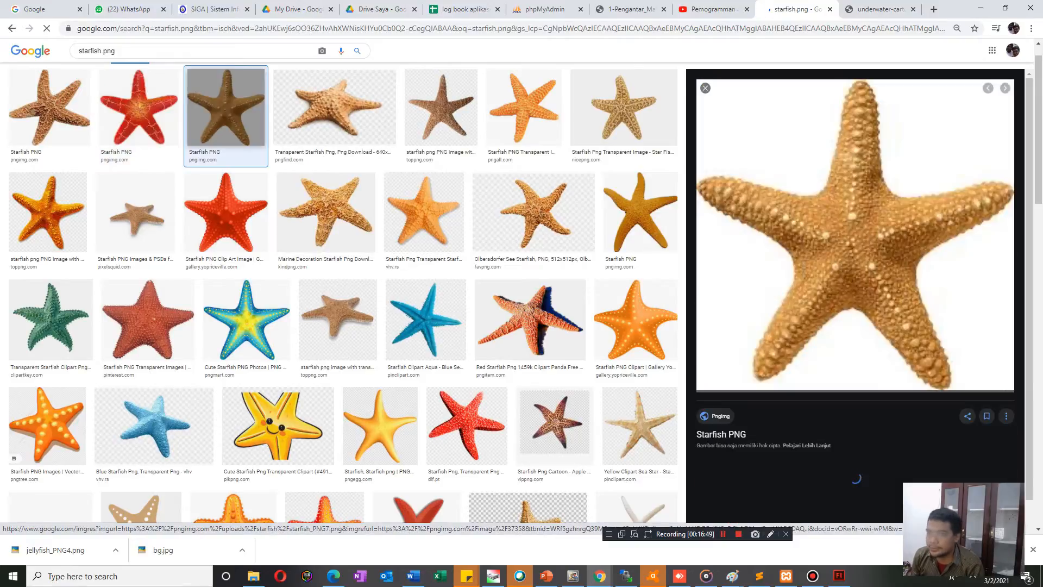
{"action": "left_click", "coordinate": [49, 108]}
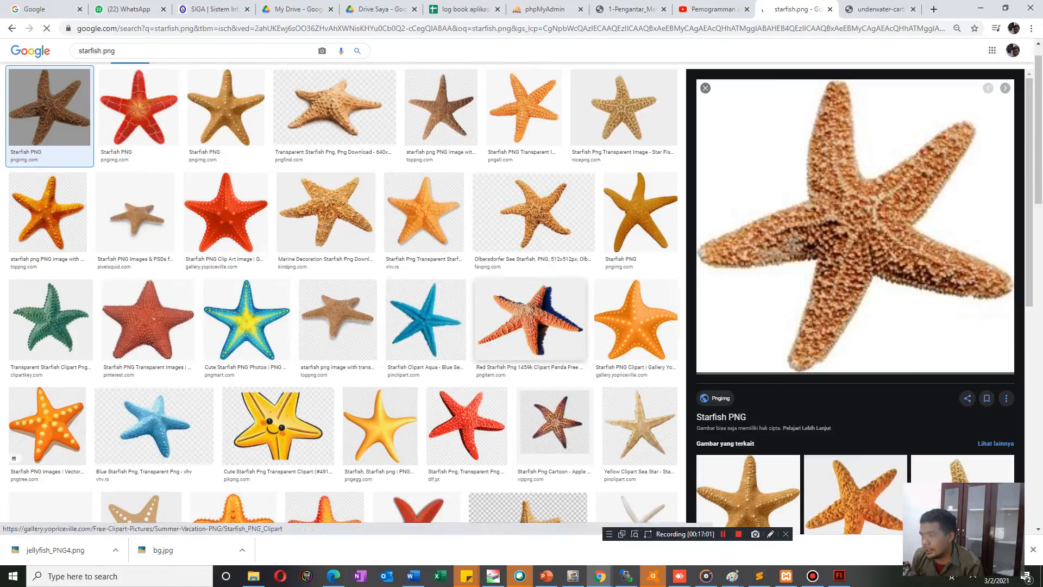
{"action": "scroll", "coordinate": [554, 424], "scroll_direction": "down", "scroll_amount": 2}
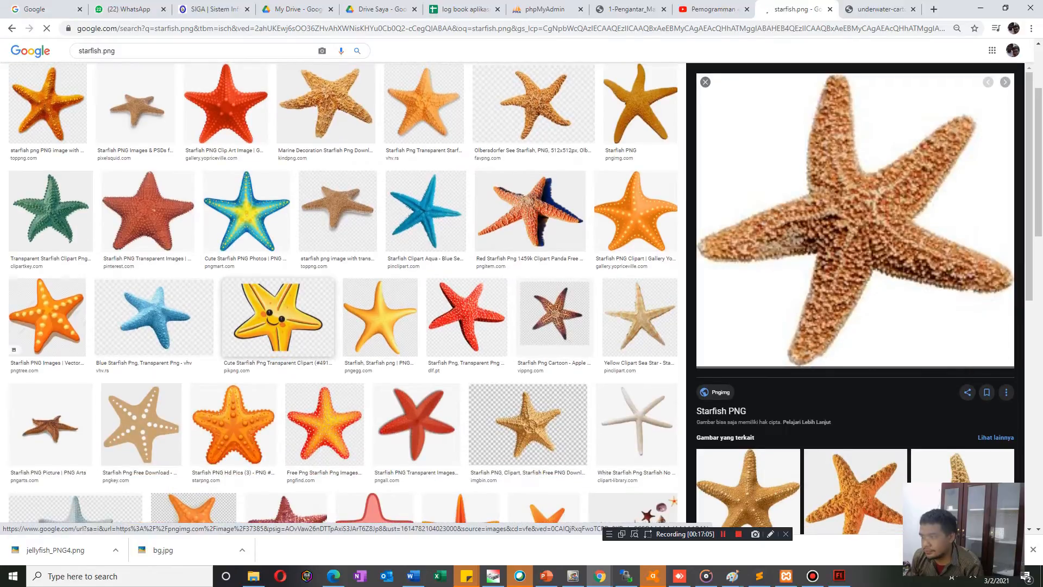
{"action": "left_click", "coordinate": [278, 318]}
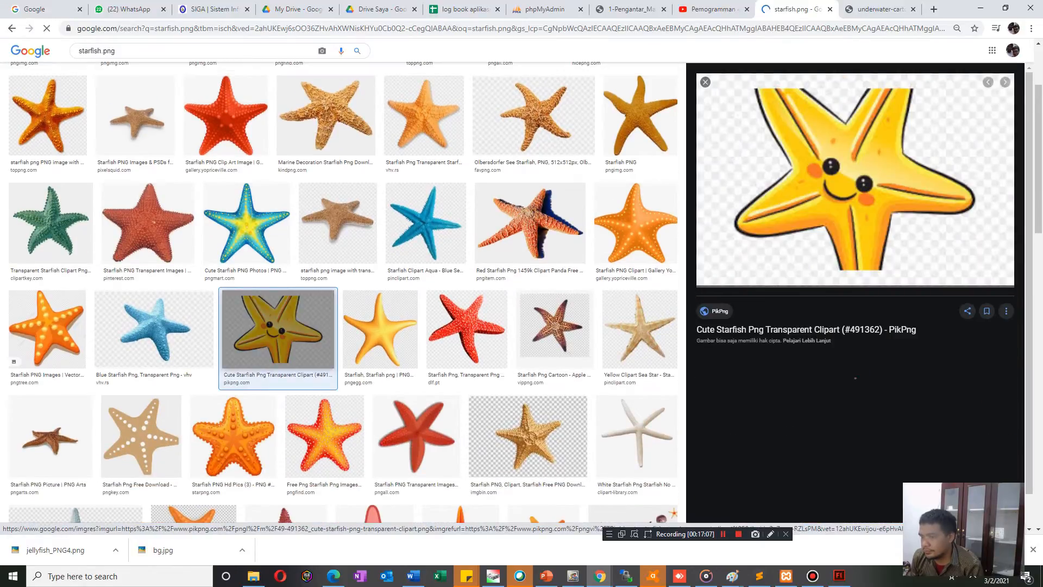
{"action": "scroll", "coordinate": [342, 293], "scroll_direction": "down", "scroll_amount": 5}
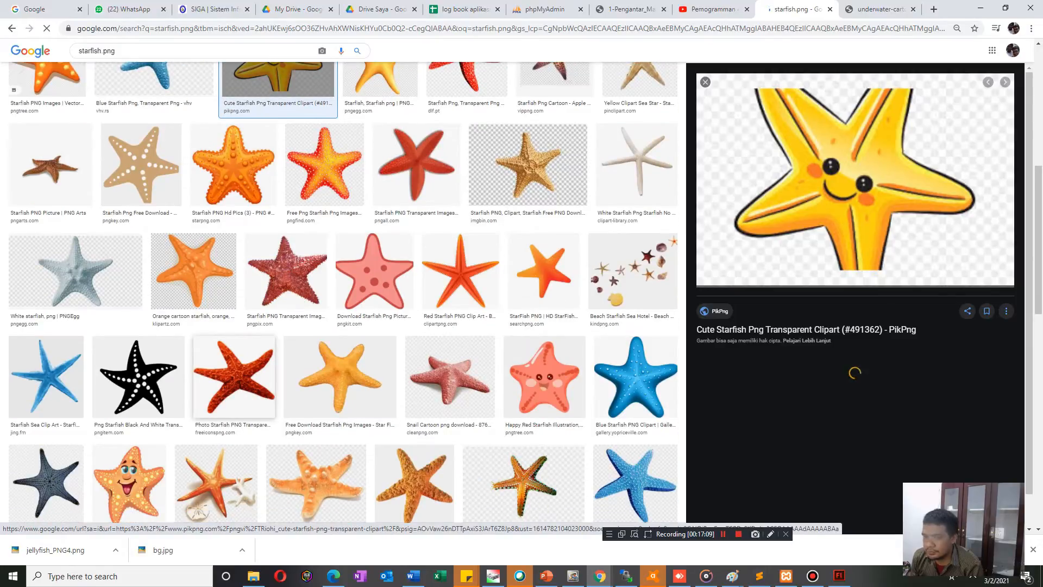
{"action": "scroll", "coordinate": [342, 293], "scroll_direction": "up", "scroll_amount": 3}
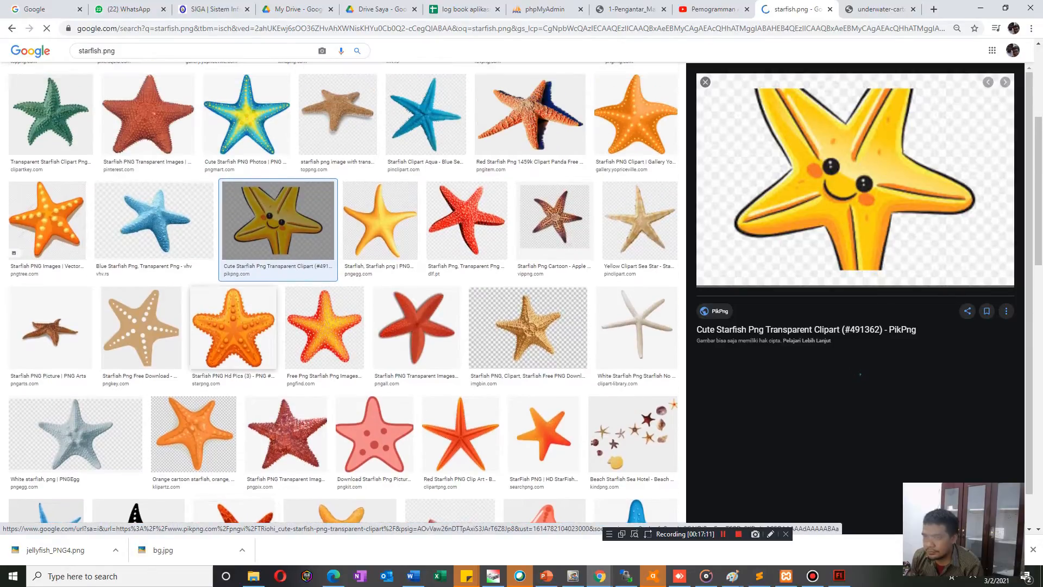
{"action": "scroll", "coordinate": [342, 294], "scroll_direction": "up", "scroll_amount": 5}
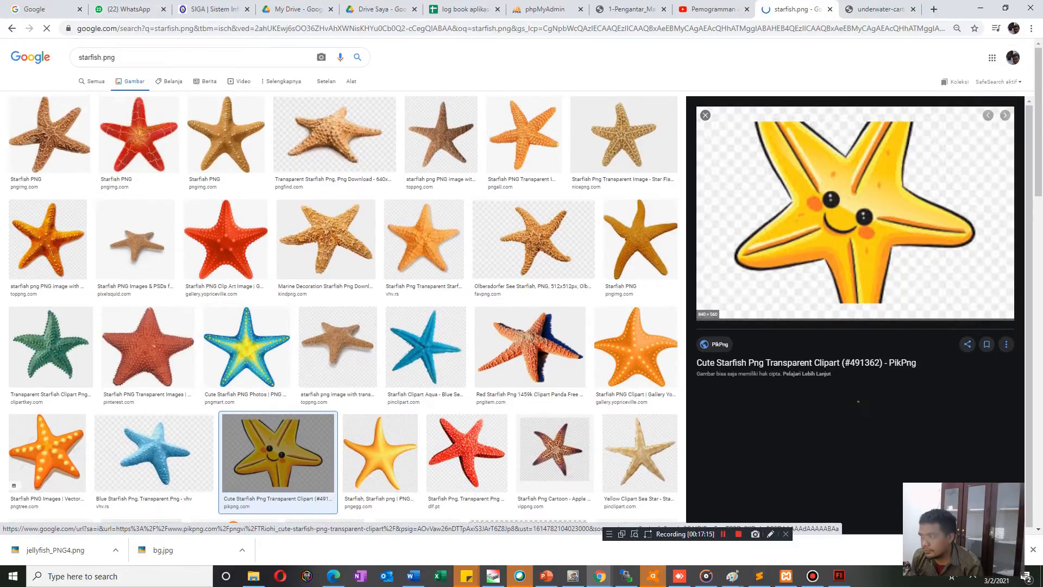
Try to save the smiling yellow PikPng starfish picture to the img folder.
{"action": "right_click", "coordinate": [776, 240]}
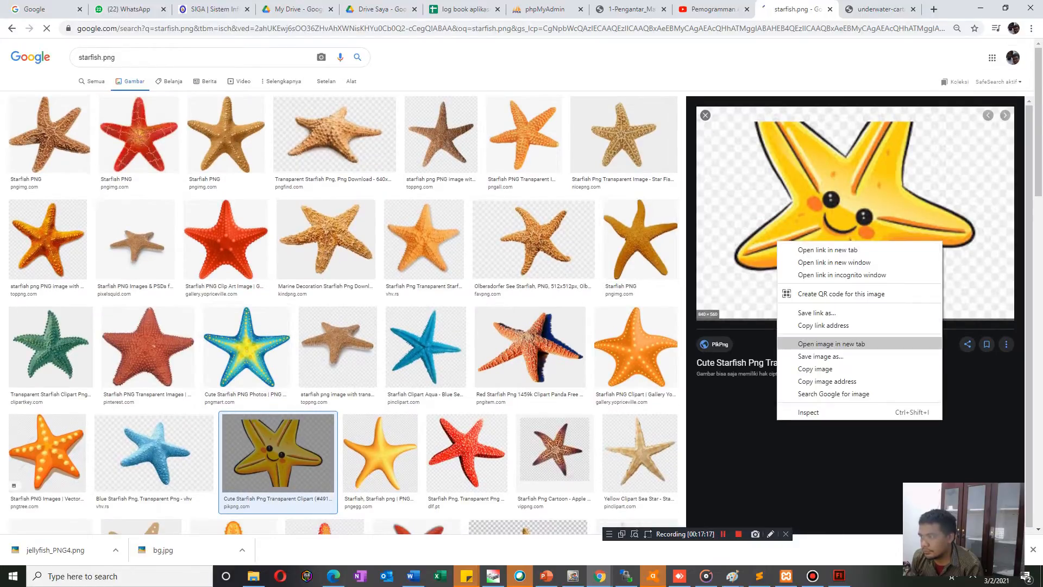
{"action": "left_click", "coordinate": [815, 355]}
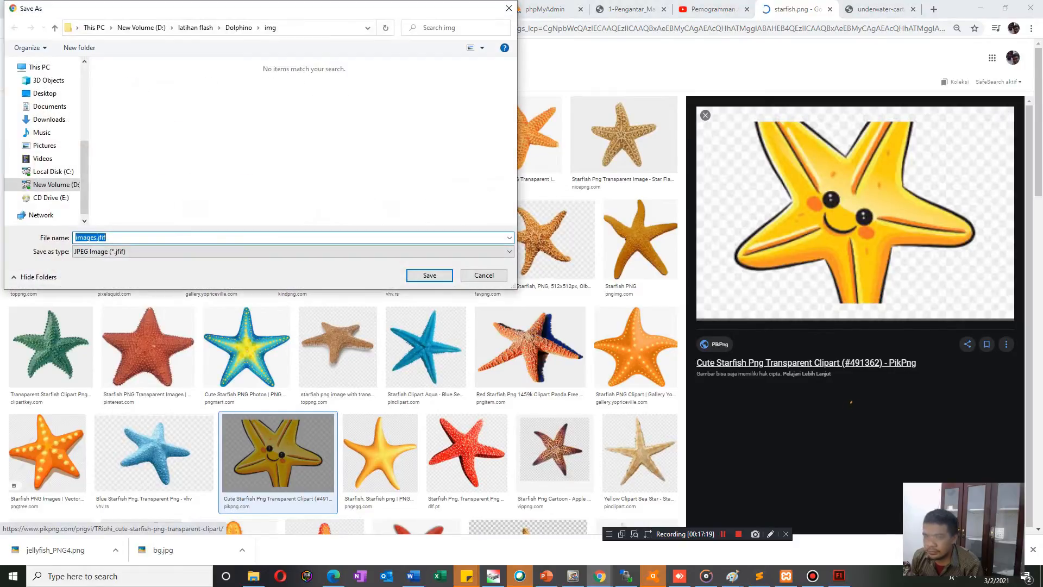
{"action": "left_click", "coordinate": [484, 276]}
Try to save the small brown PixelSquid starfish picture to the img folder.
{"action": "left_click", "coordinate": [135, 240]}
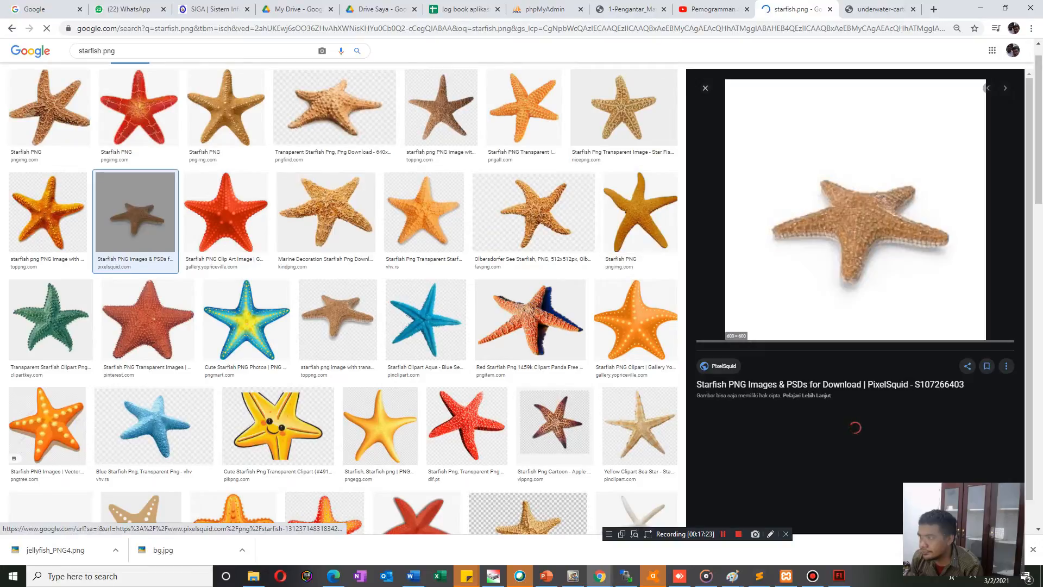
{"action": "right_click", "coordinate": [857, 254]}
{"action": "left_click", "coordinate": [900, 368]}
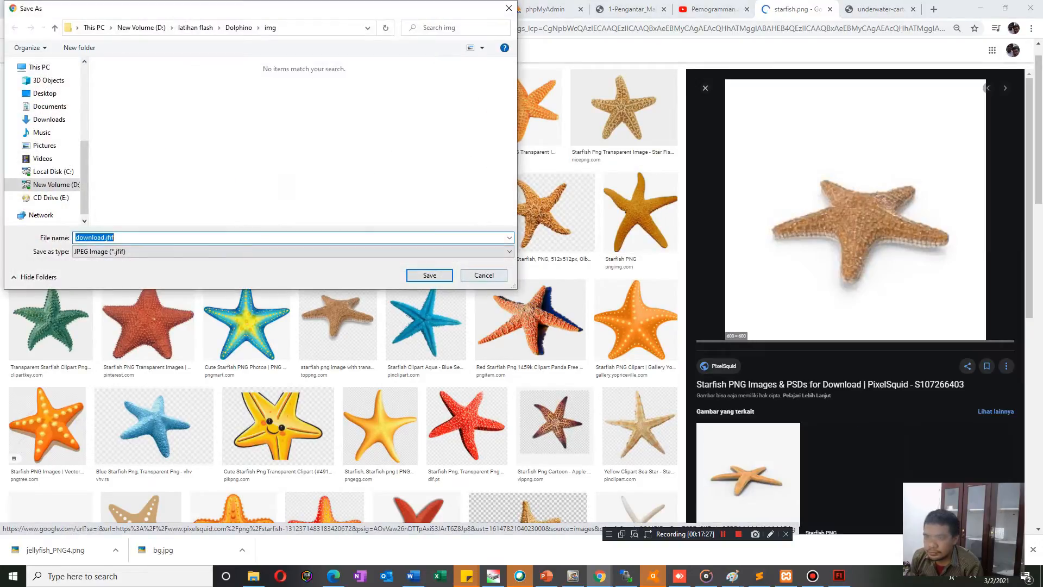
{"action": "left_click", "coordinate": [484, 276]}
Try to save the orange TopPNG starfish picture with transparent background to the img folder.
{"action": "left_click", "coordinate": [48, 212]}
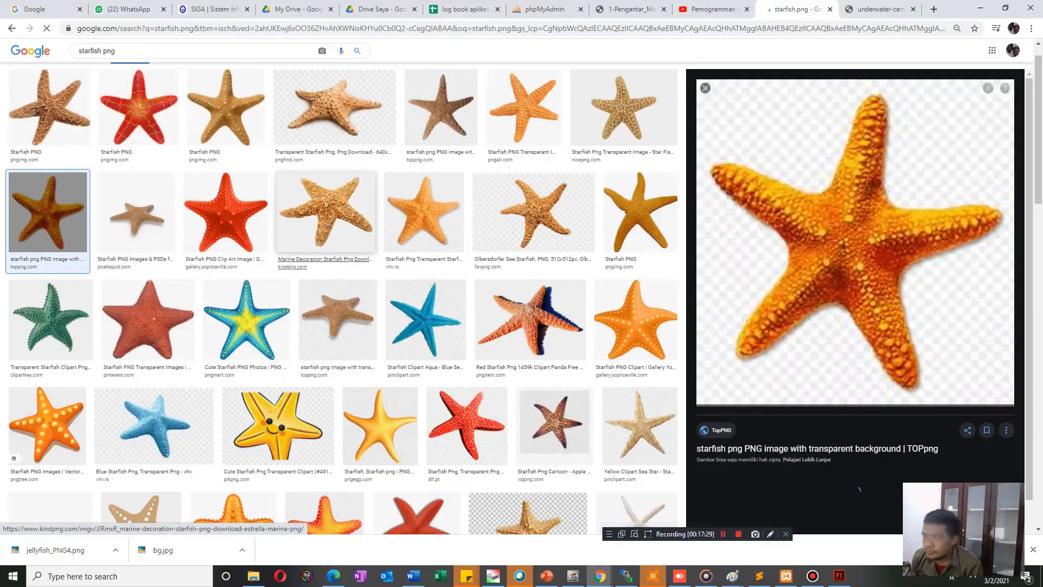
{"action": "right_click", "coordinate": [835, 308]}
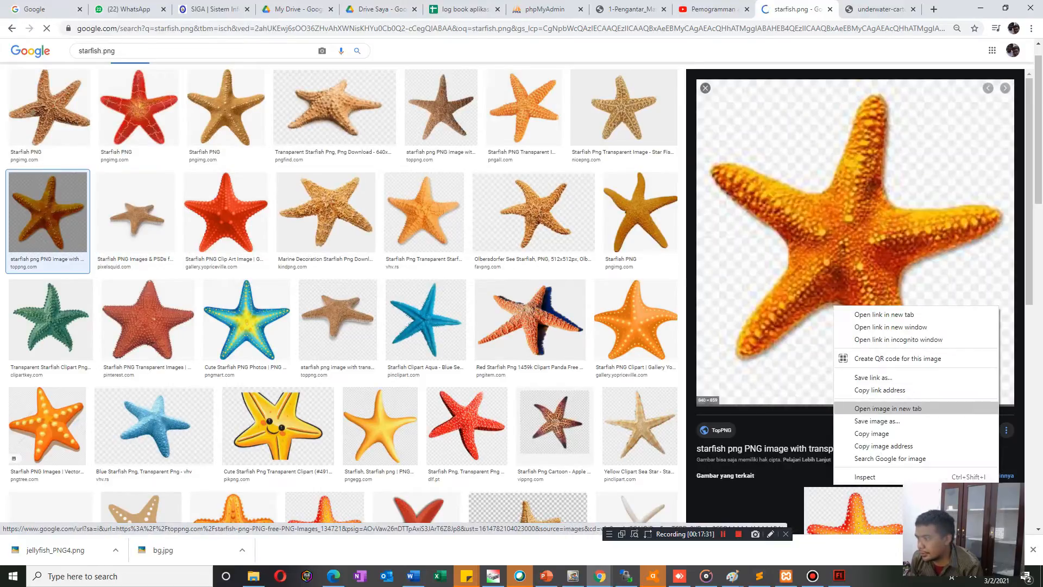
{"action": "left_click", "coordinate": [877, 421]}
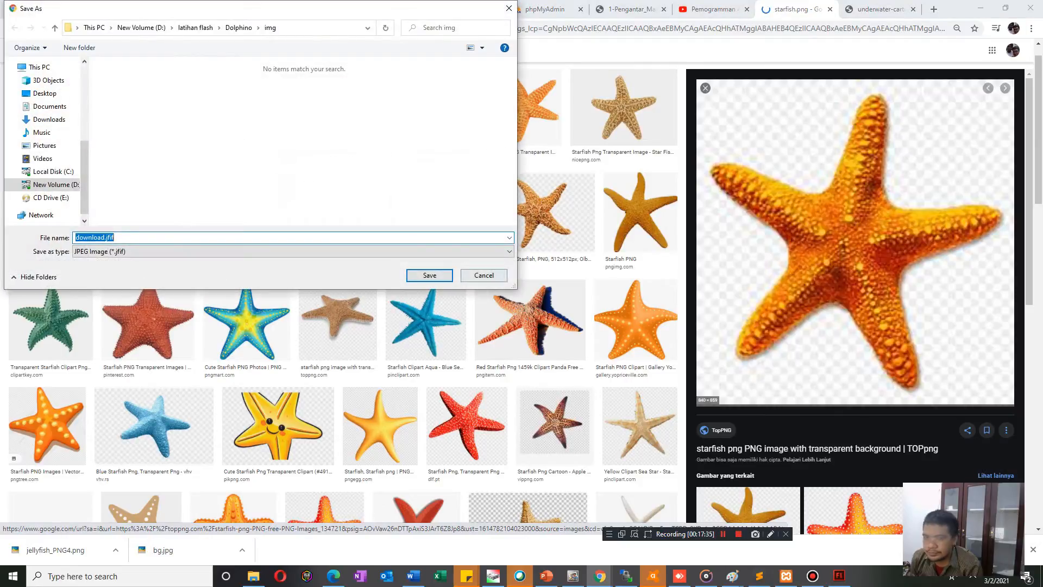
{"action": "left_click", "coordinate": [484, 275]}
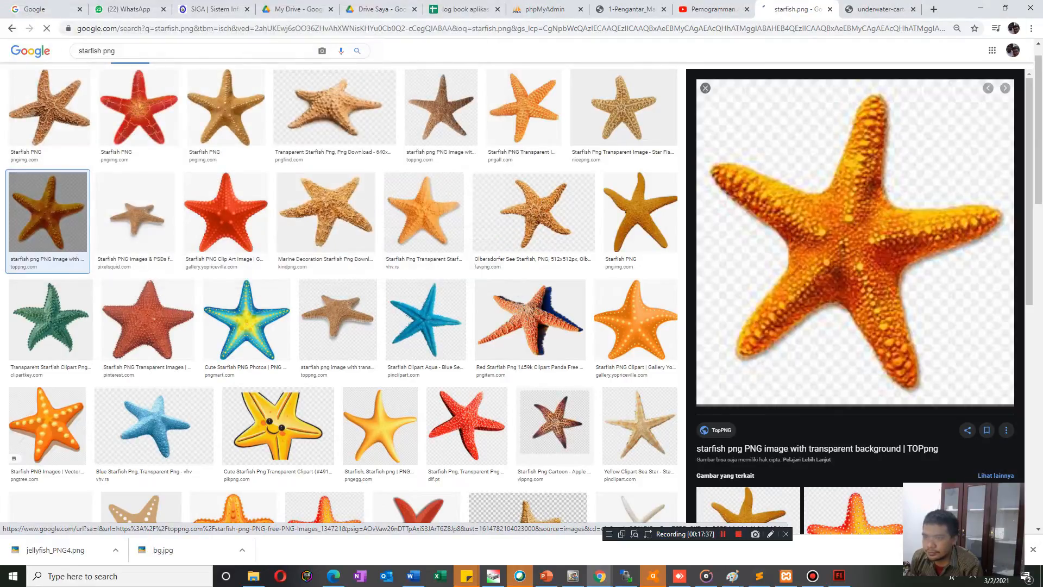
Preview the red and orange Gallery Yopriceville starfish clipart, browsing further results for a suitable picture.
{"action": "left_click", "coordinate": [225, 239]}
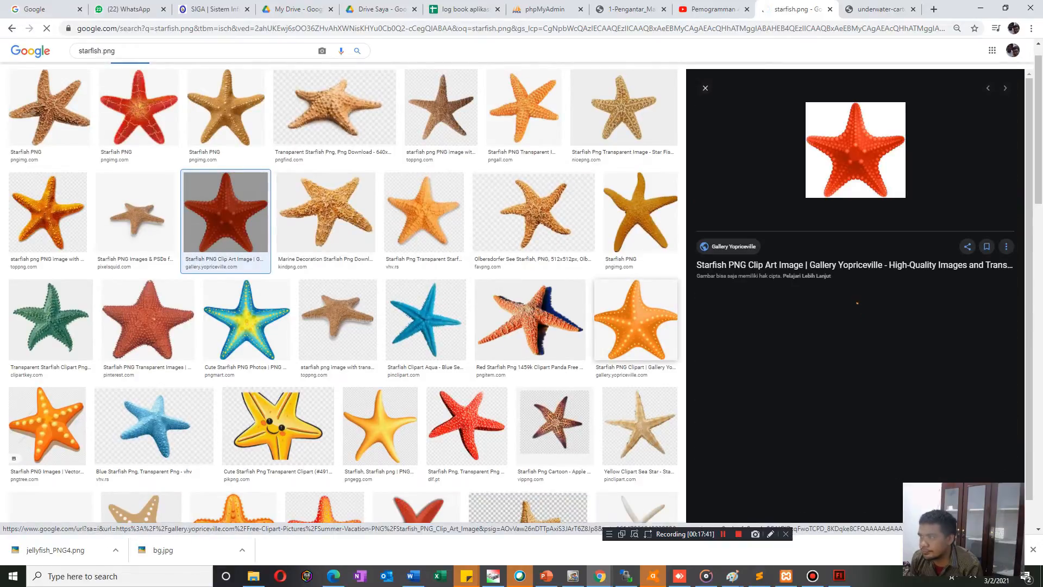
{"action": "scroll", "coordinate": [345, 294], "scroll_direction": "down", "scroll_amount": 8}
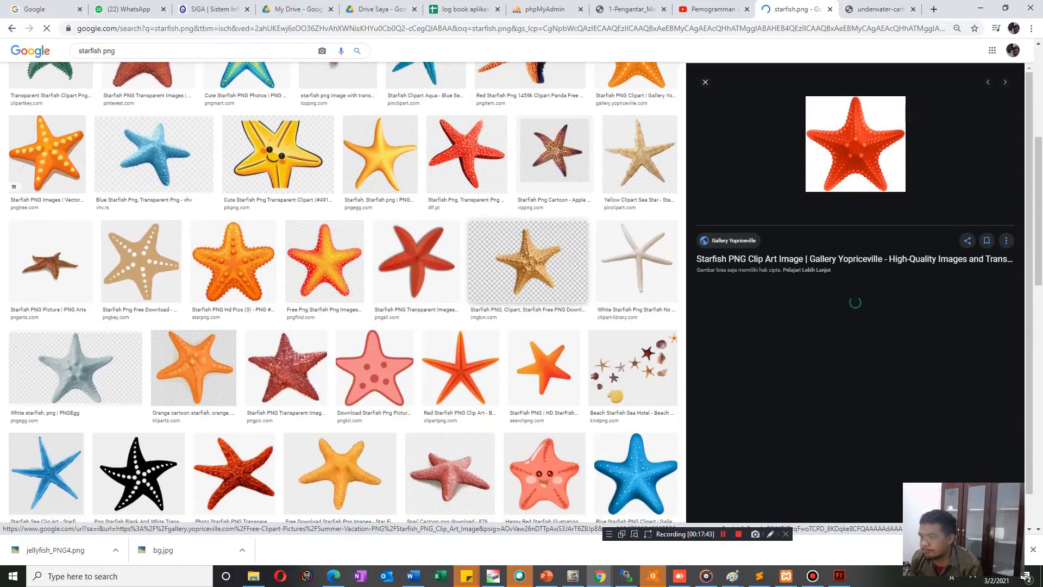
{"action": "scroll", "coordinate": [345, 294], "scroll_direction": "down", "scroll_amount": 3}
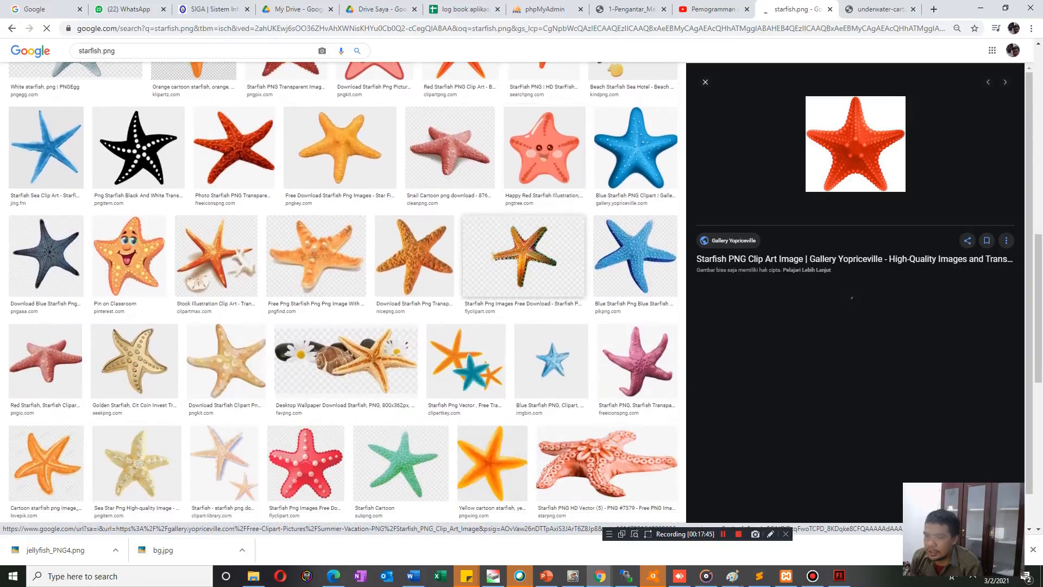
{"action": "scroll", "coordinate": [345, 294], "scroll_direction": "up", "scroll_amount": 8}
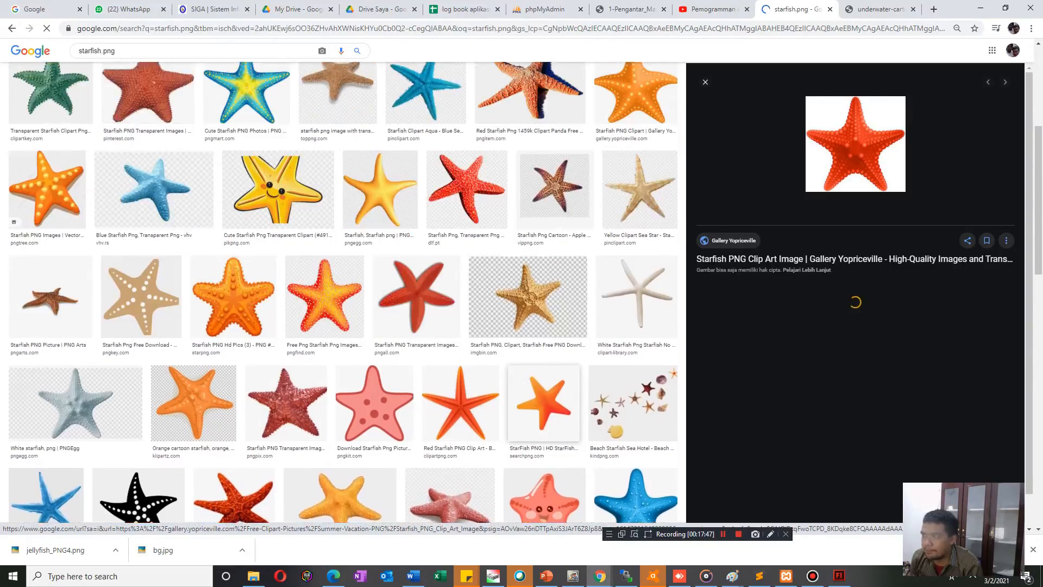
{"action": "scroll", "coordinate": [533, 286], "scroll_direction": "up", "scroll_amount": 3}
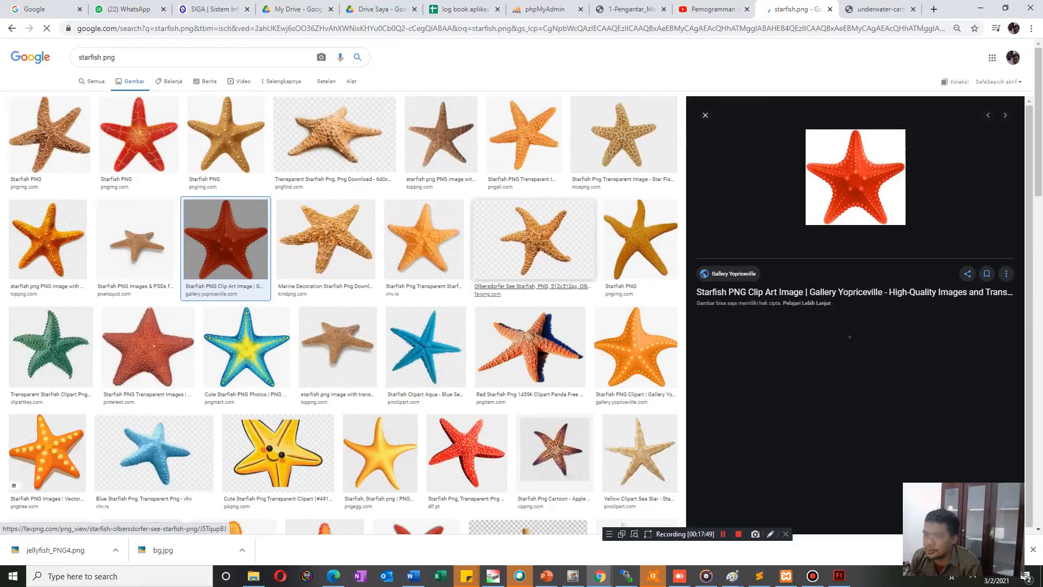
{"action": "left_click", "coordinate": [633, 348]}
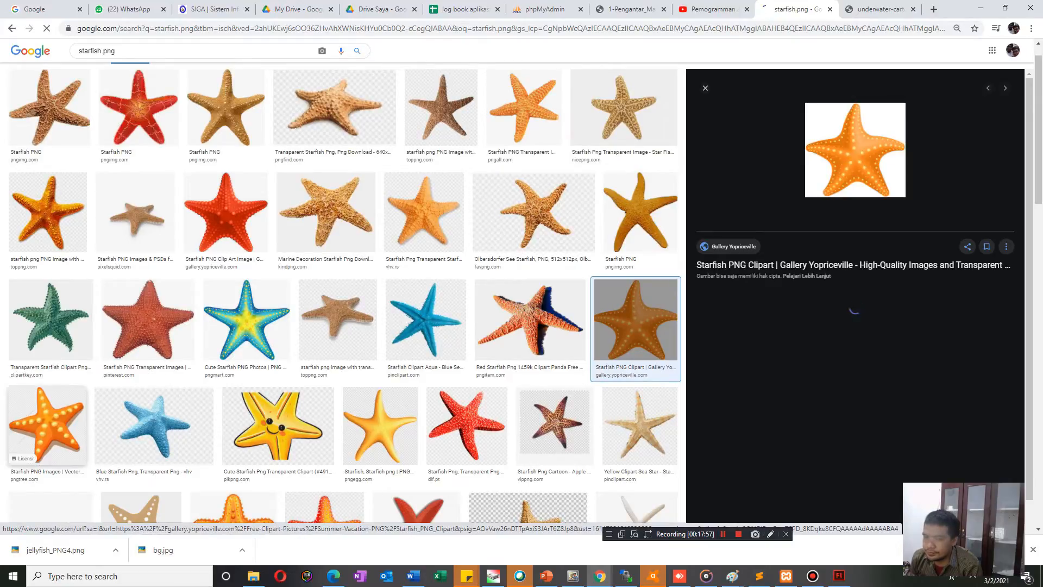
Try to save the orange Pngtree starfish picture with yellow dots to the img folder.
{"action": "left_click", "coordinate": [46, 424]}
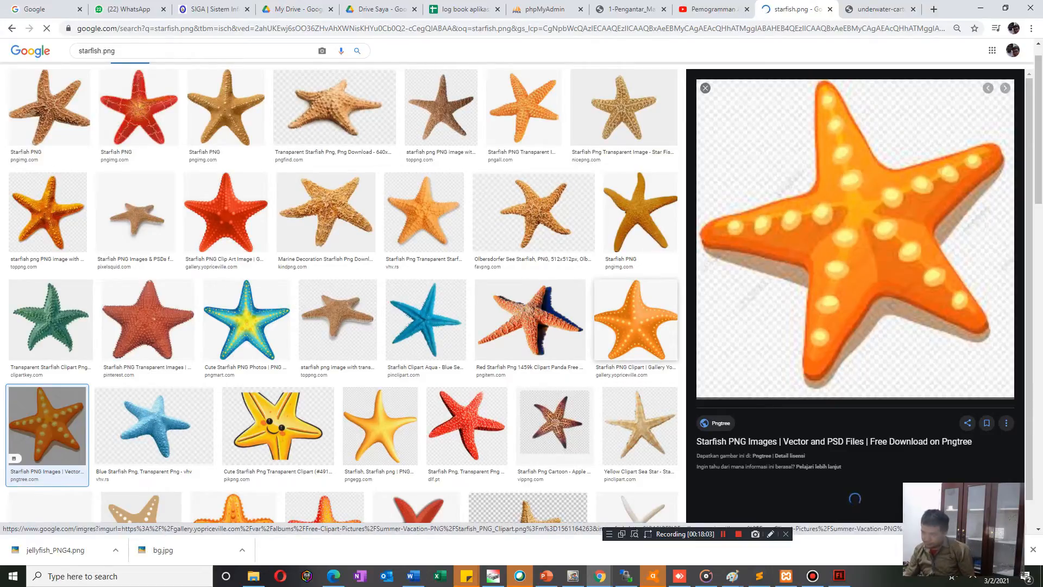
{"action": "right_click", "coordinate": [754, 308]}
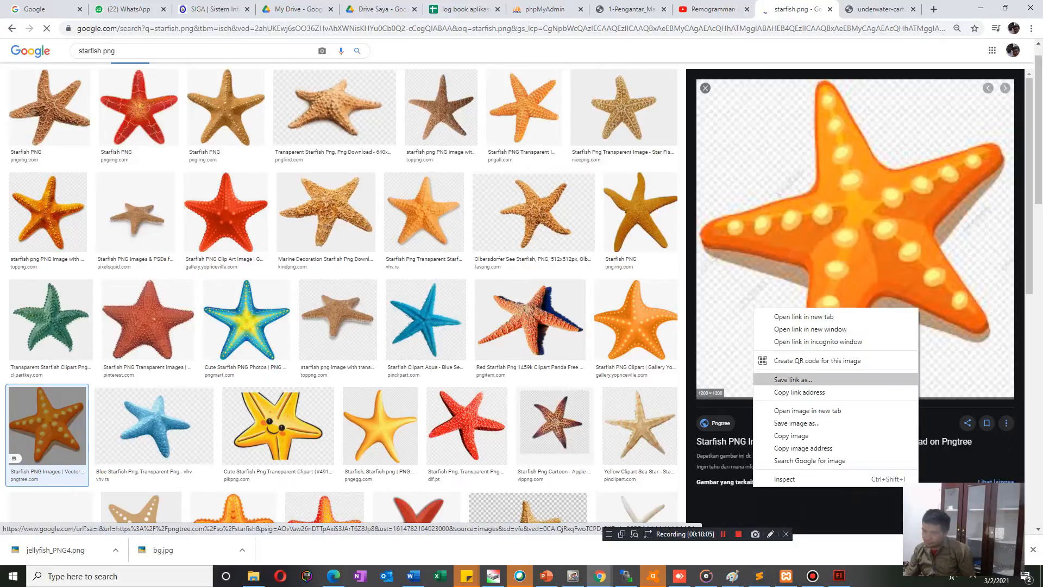
{"action": "left_click", "coordinate": [796, 422]}
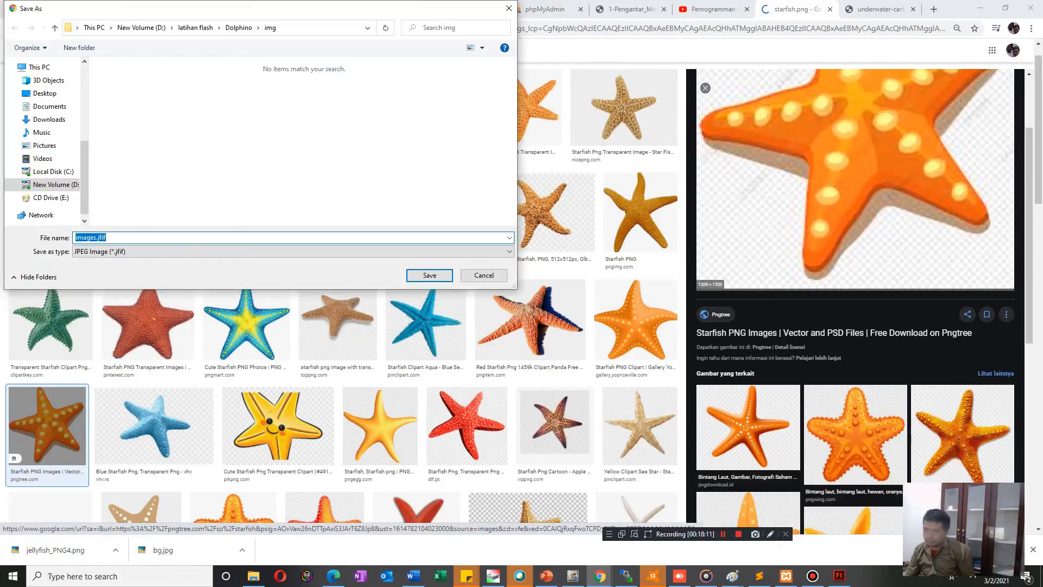
{"action": "left_click", "coordinate": [483, 276]}
Preview the related orange starfish picture from PNG Download.id.
{"action": "left_click", "coordinate": [748, 428]}
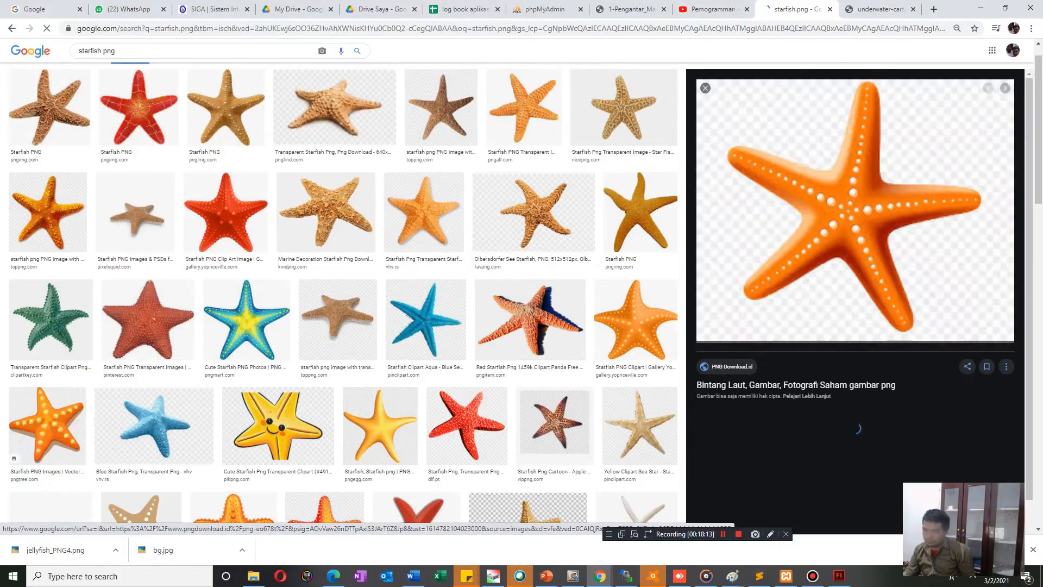
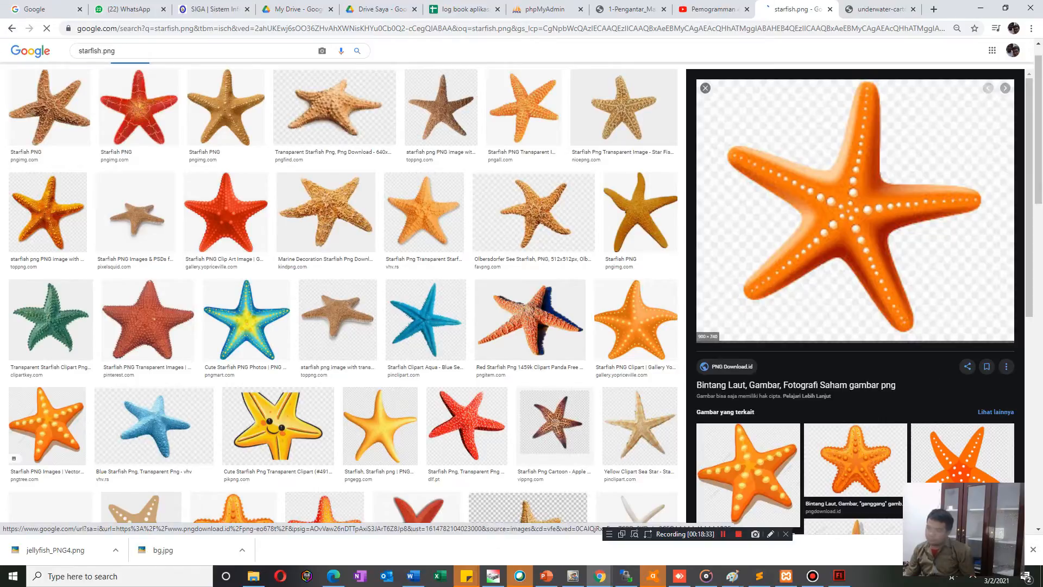
Try to save the orange PNG Download.id starfish picture with white dots to the img folder.
{"action": "right_click", "coordinate": [776, 266]}
{"action": "left_click", "coordinate": [819, 379]}
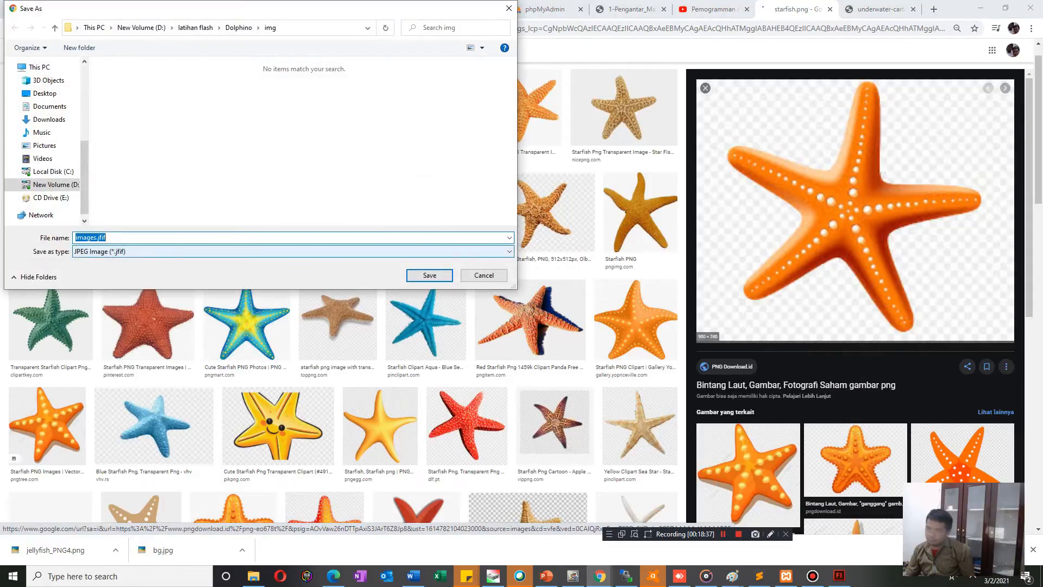
{"action": "left_click", "coordinate": [484, 276]}
{"action": "scroll", "coordinate": [224, 259], "scroll_direction": "up", "scroll_amount": 1}
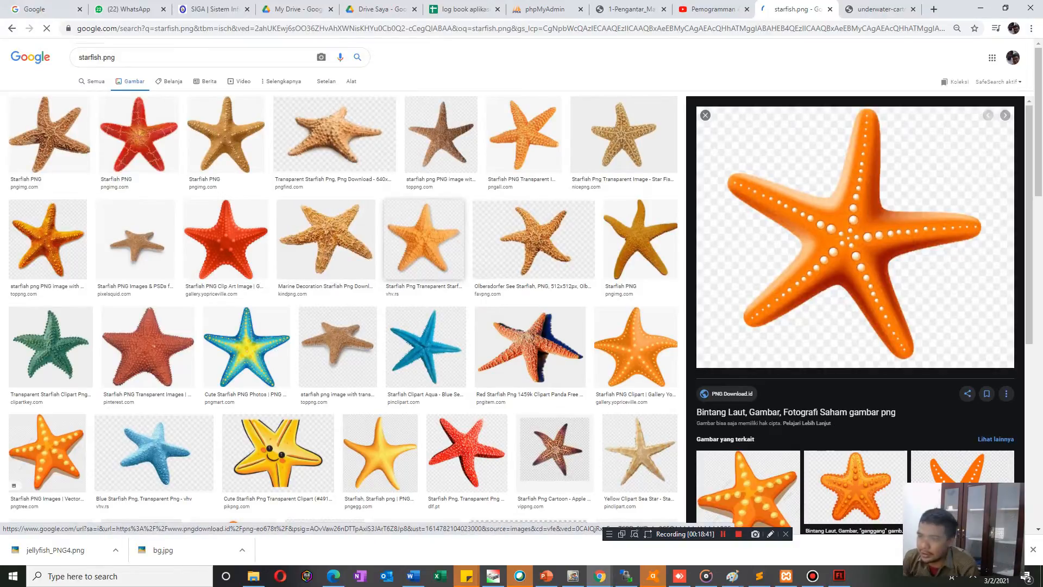
Preview the light orange vhv.rs starfish and try to save the Pngtree starfish with yellow dots to the img folder.
{"action": "left_click", "coordinate": [424, 239]}
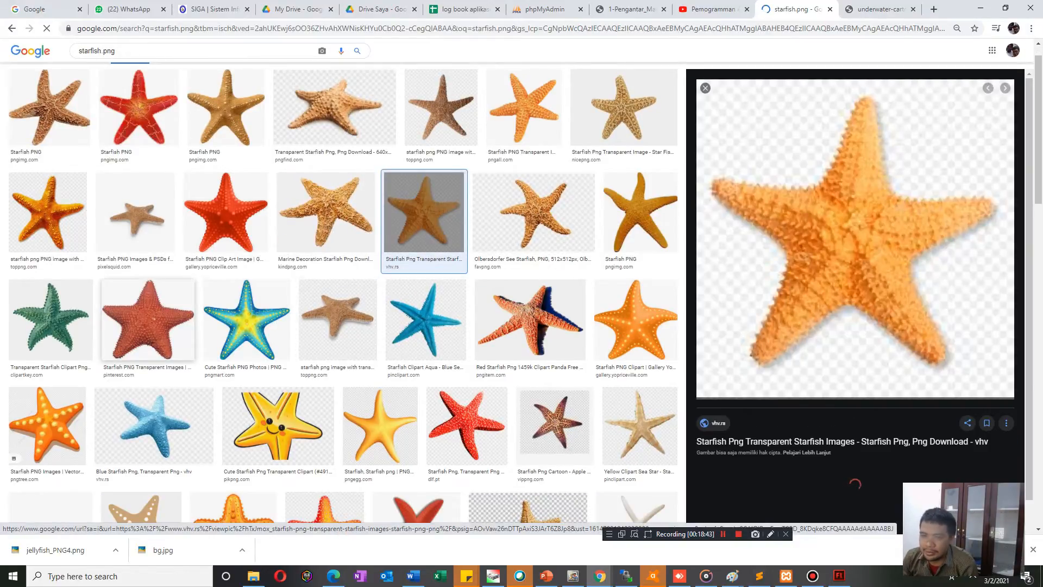
{"action": "left_click", "coordinate": [52, 426]}
{"action": "right_click", "coordinate": [795, 282]}
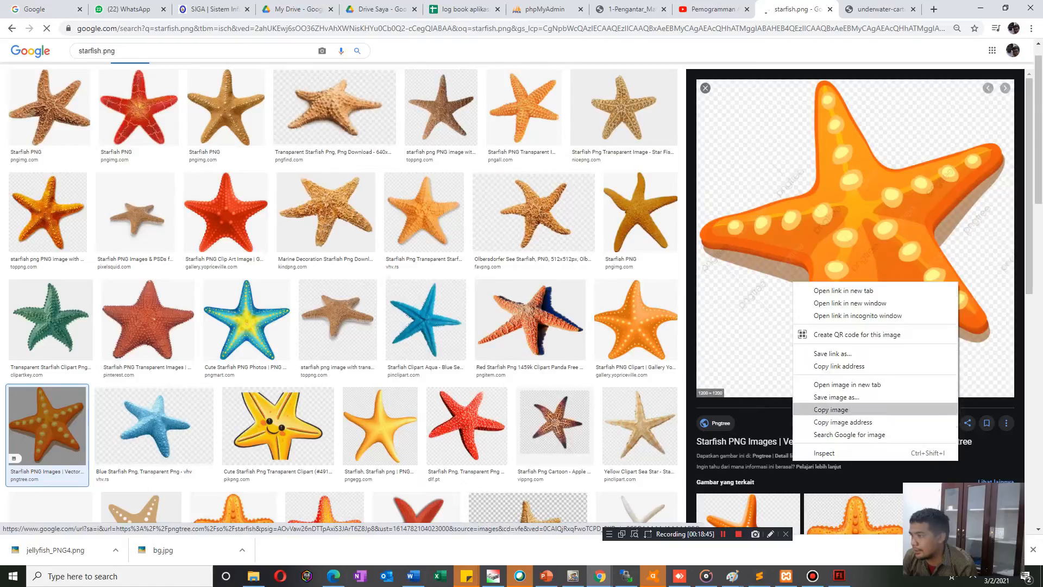
{"action": "left_click", "coordinate": [835, 397]}
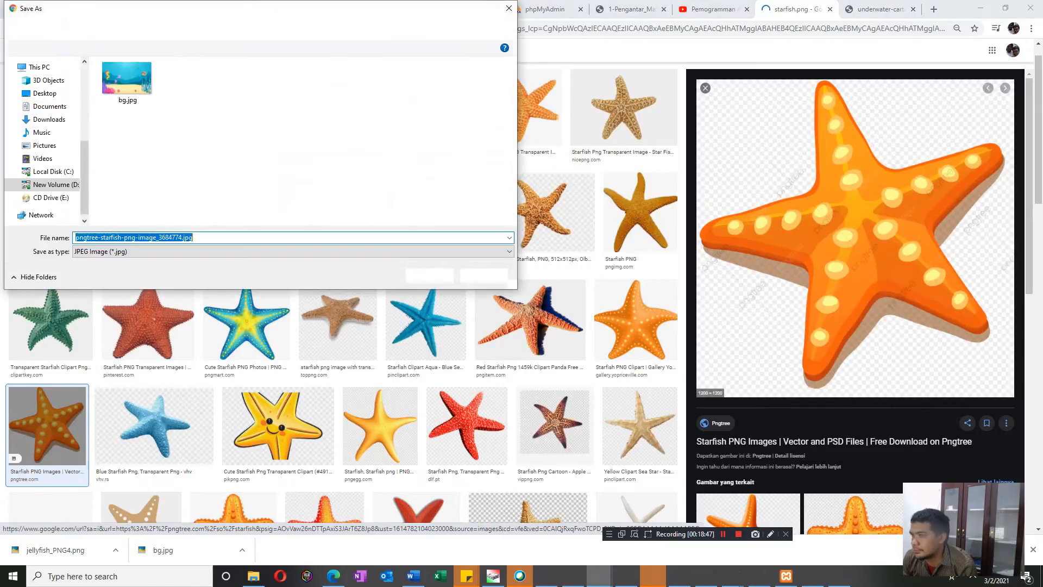
{"action": "left_click", "coordinate": [484, 275]}
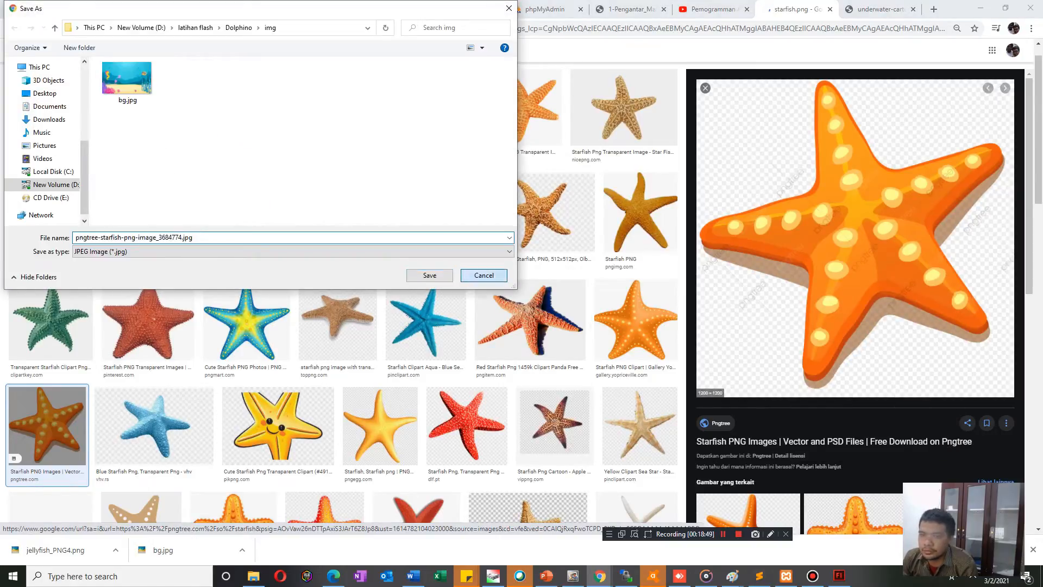
Preview the red Pinterest starfish and the orange TopPNG starfish with transparent background.
{"action": "left_click", "coordinate": [148, 321]}
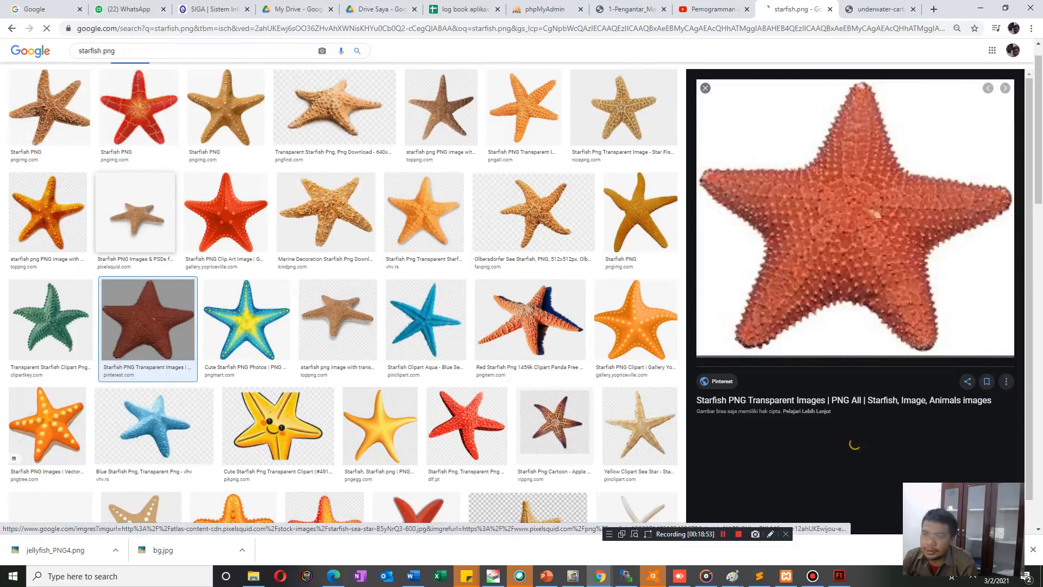
{"action": "left_click", "coordinate": [48, 212]}
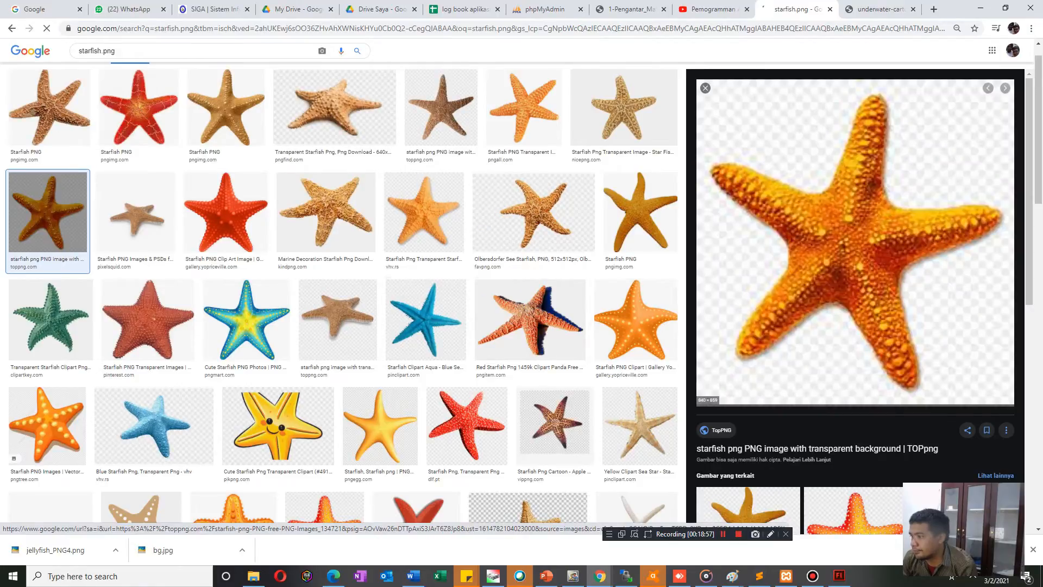
Try to save the previewed TopPNG starfish picture to the img folder as a JPEG image.
{"action": "right_click", "coordinate": [778, 269]}
{"action": "left_click", "coordinate": [776, 265]}
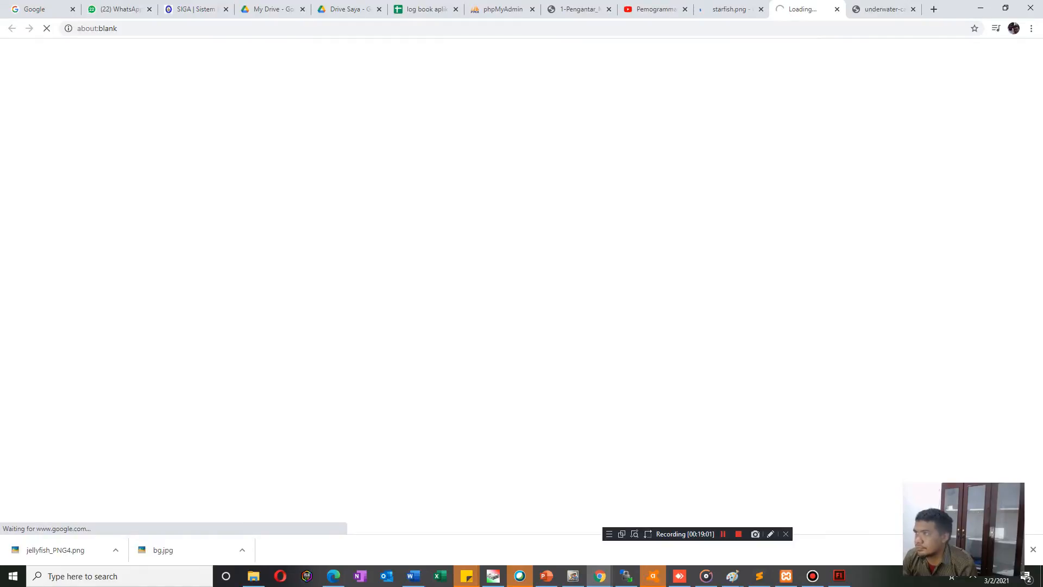
{"action": "left_click", "coordinate": [837, 9]}
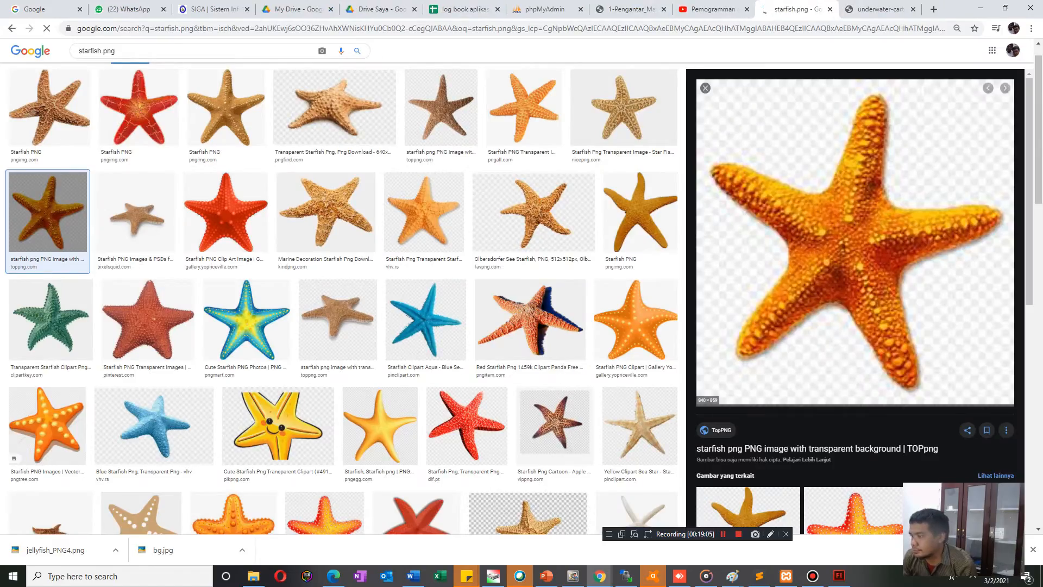
{"action": "right_click", "coordinate": [852, 206]}
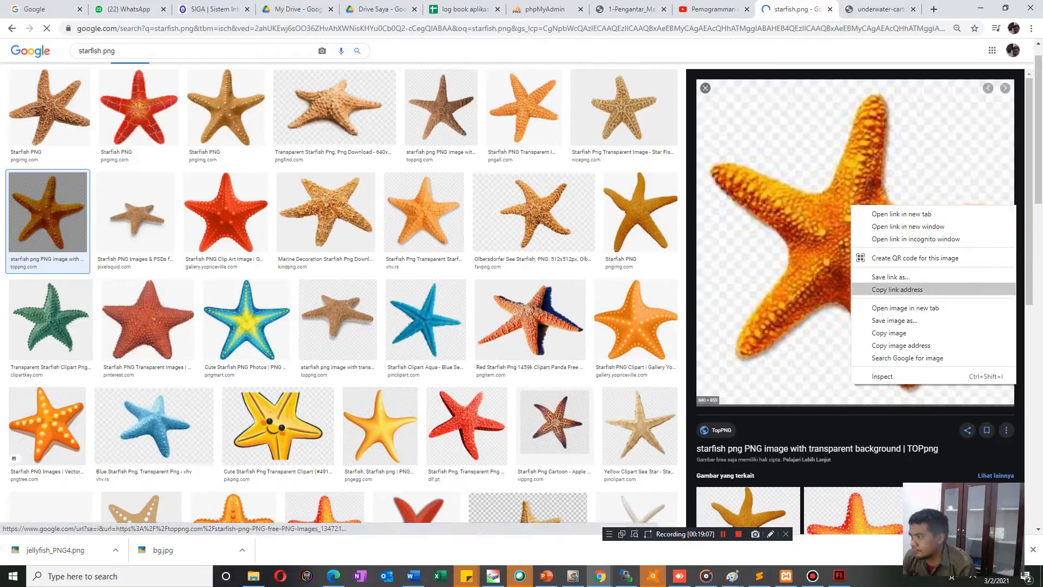
{"action": "left_click", "coordinate": [894, 321]}
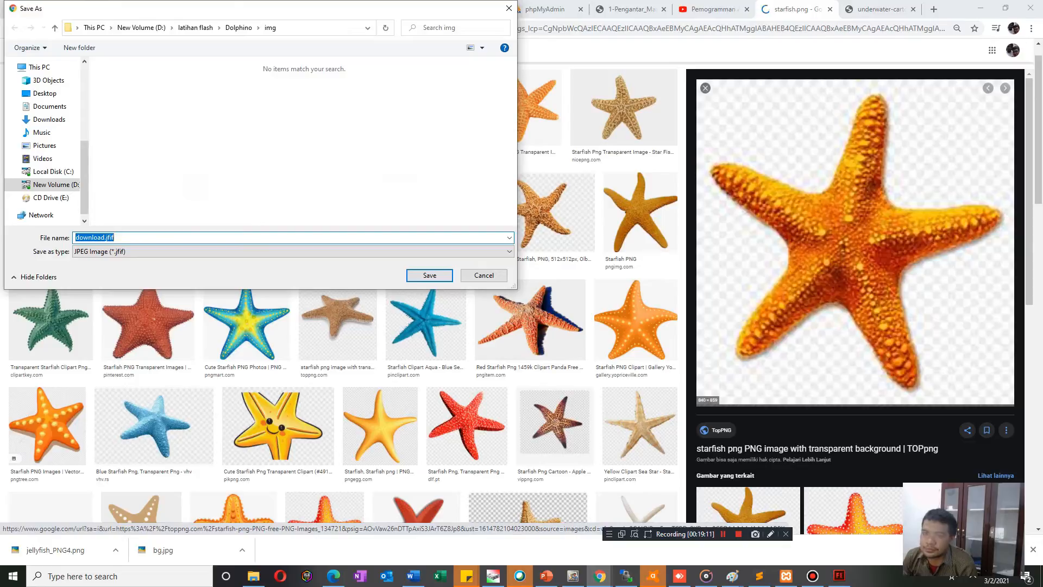
{"action": "left_click", "coordinate": [484, 275]}
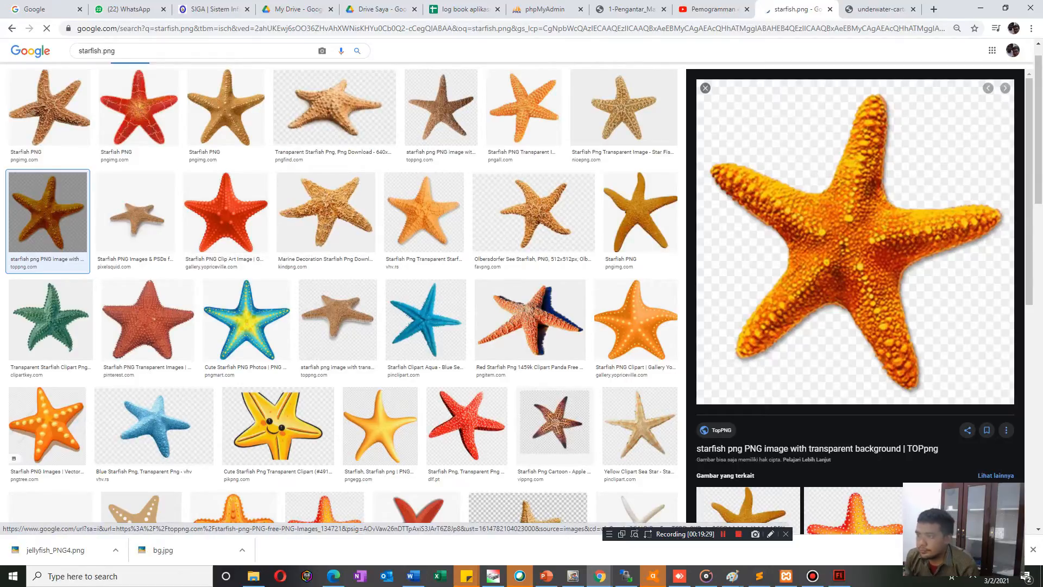
Save the full-size TopPNG starfish picture as a PNG file in the Dolphino img folder.
{"action": "right_click", "coordinate": [871, 302]}
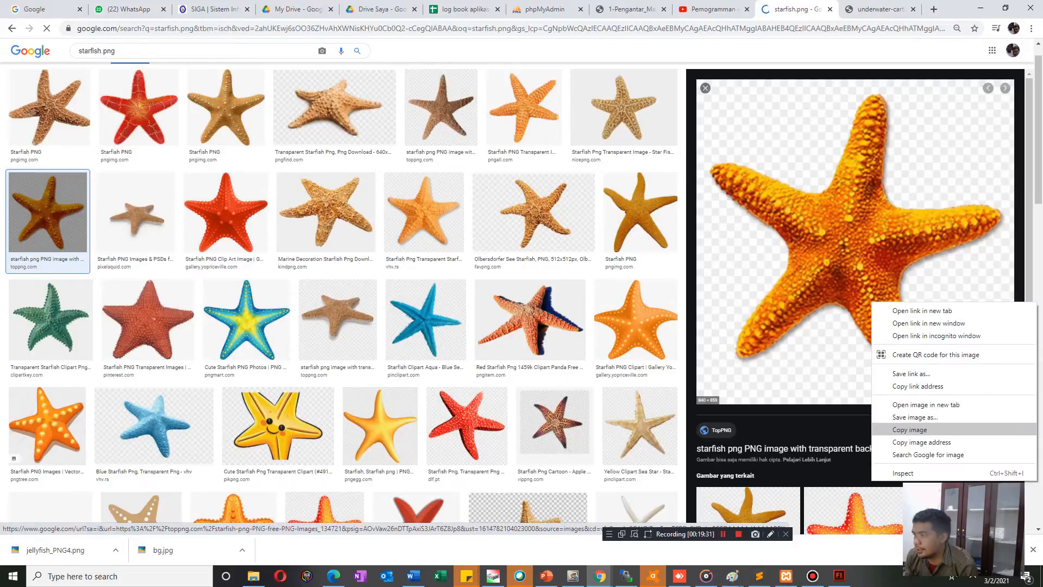
{"action": "left_click", "coordinate": [911, 429]}
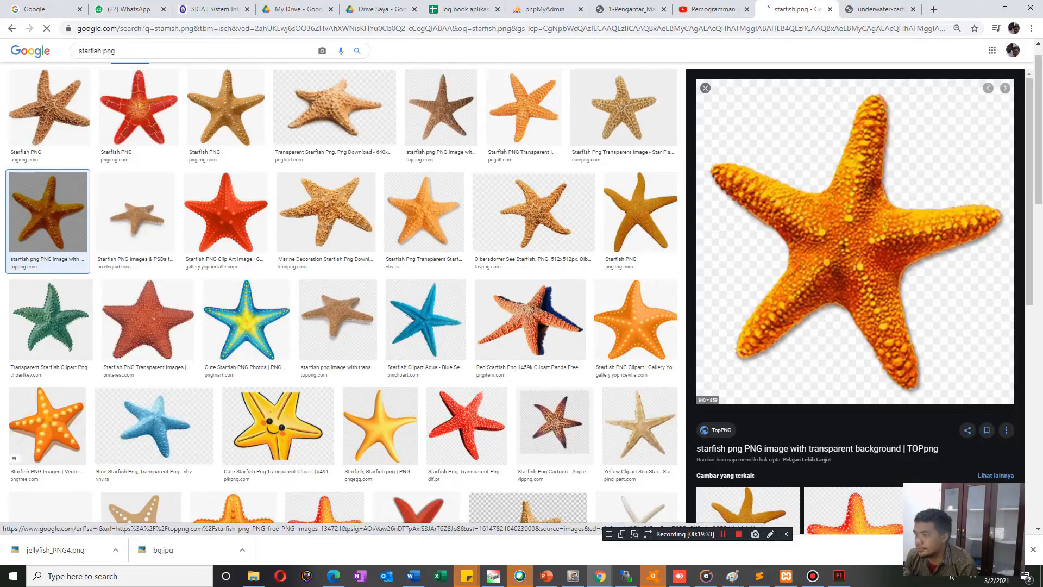
{"action": "right_click", "coordinate": [793, 323]}
{"action": "left_click", "coordinate": [831, 438]}
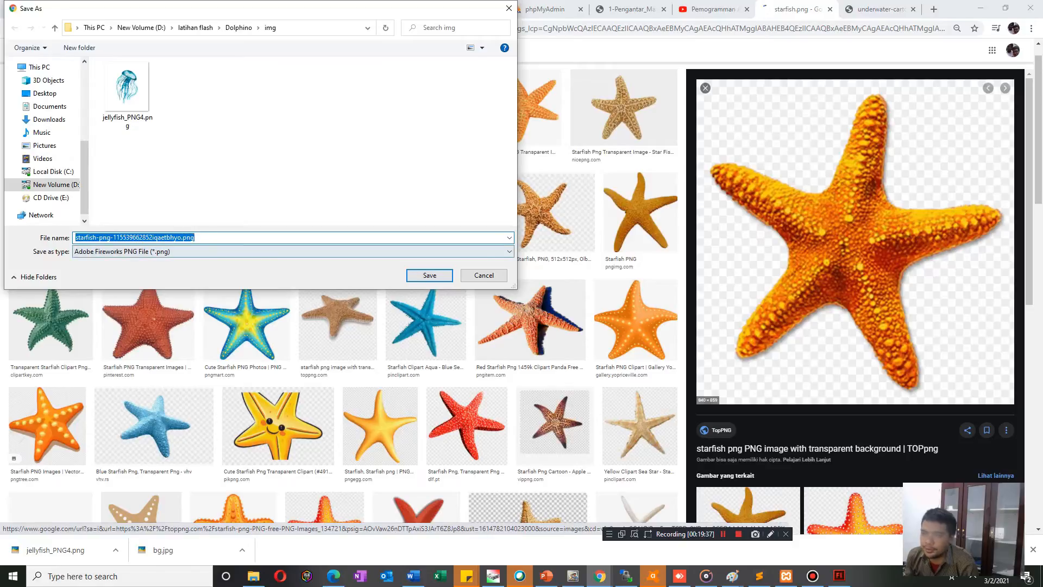
{"action": "key", "text": "Return"}
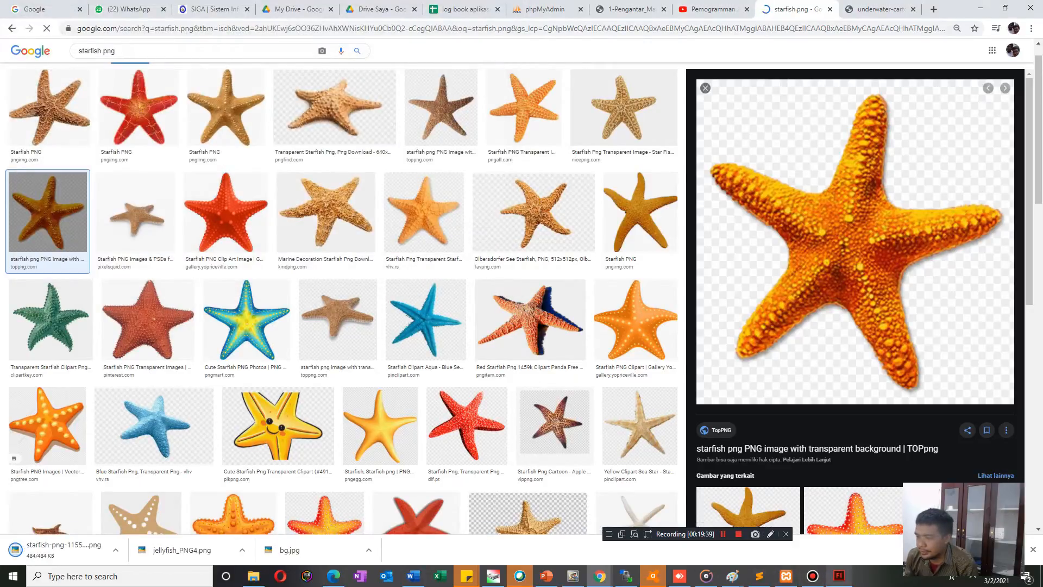
Switch to Flash and import the downloaded starfish PNG from the img folder into the library of dolpin.fla.
{"action": "left_click", "coordinate": [839, 576]}
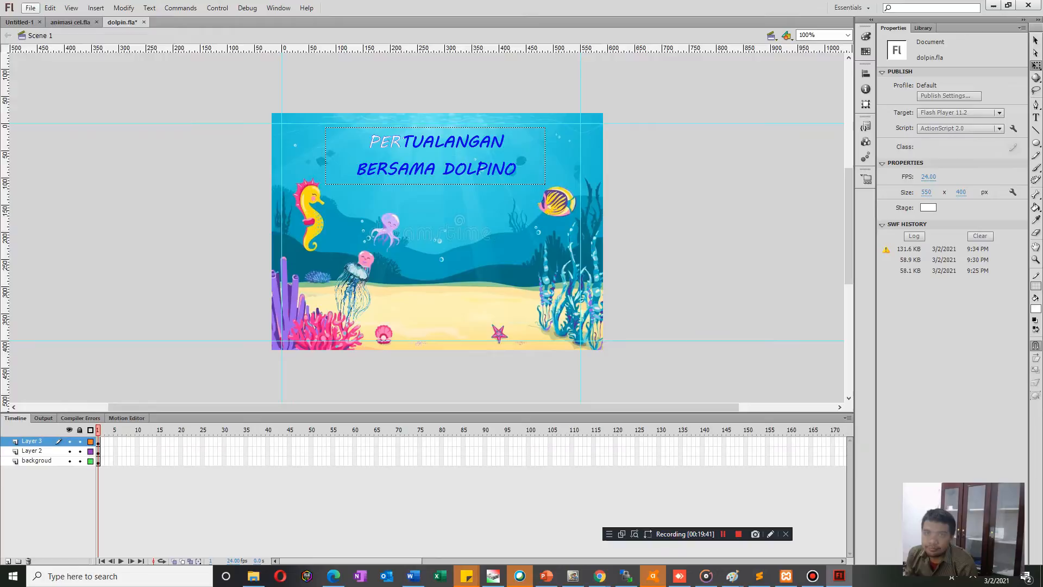
{"action": "left_click", "coordinate": [30, 8]}
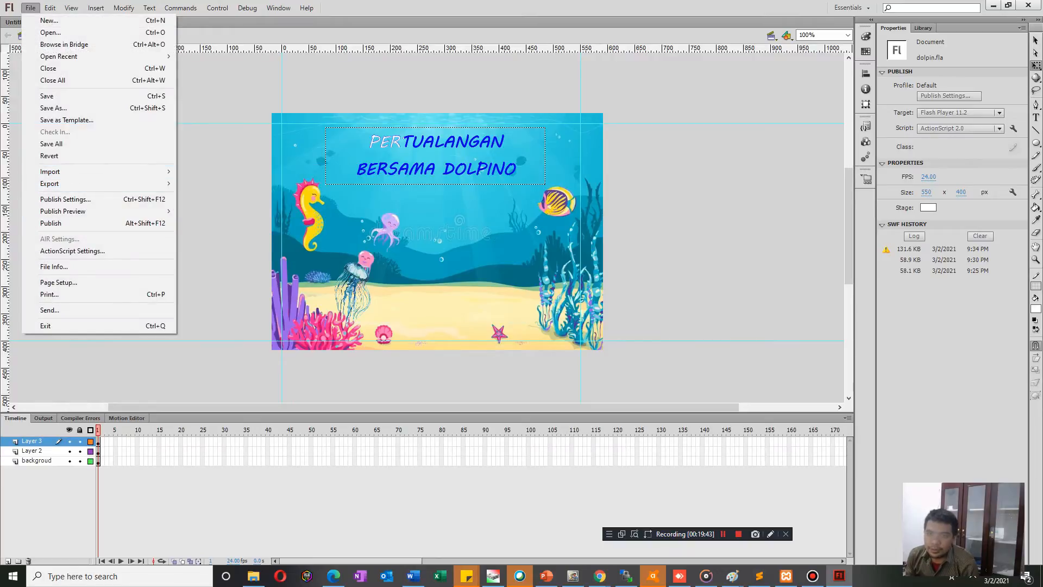
{"action": "mouse_move", "coordinate": [103, 172]}
{"action": "left_click", "coordinate": [219, 183]}
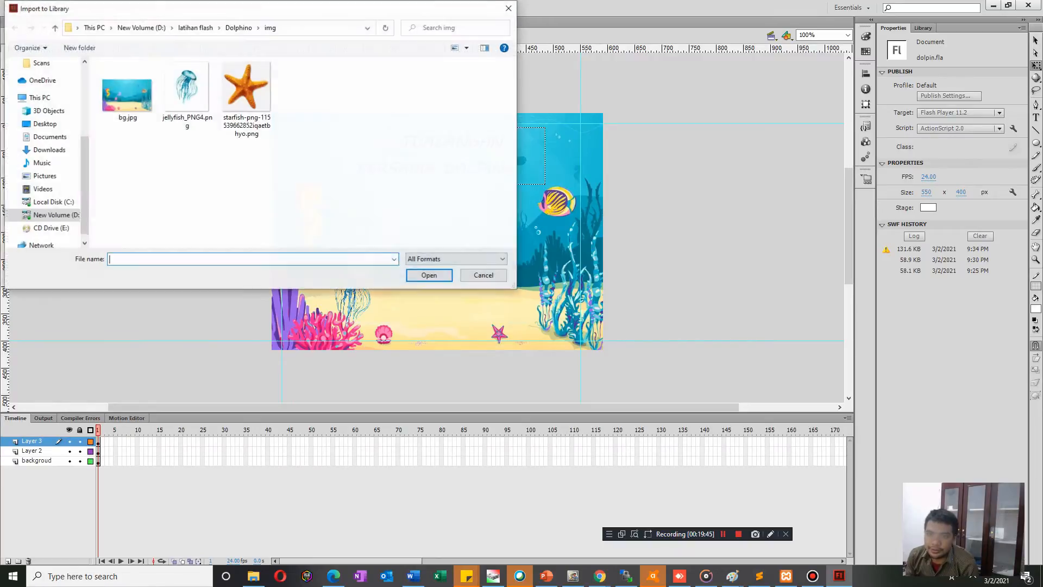
{"action": "double_click", "coordinate": [247, 95]}
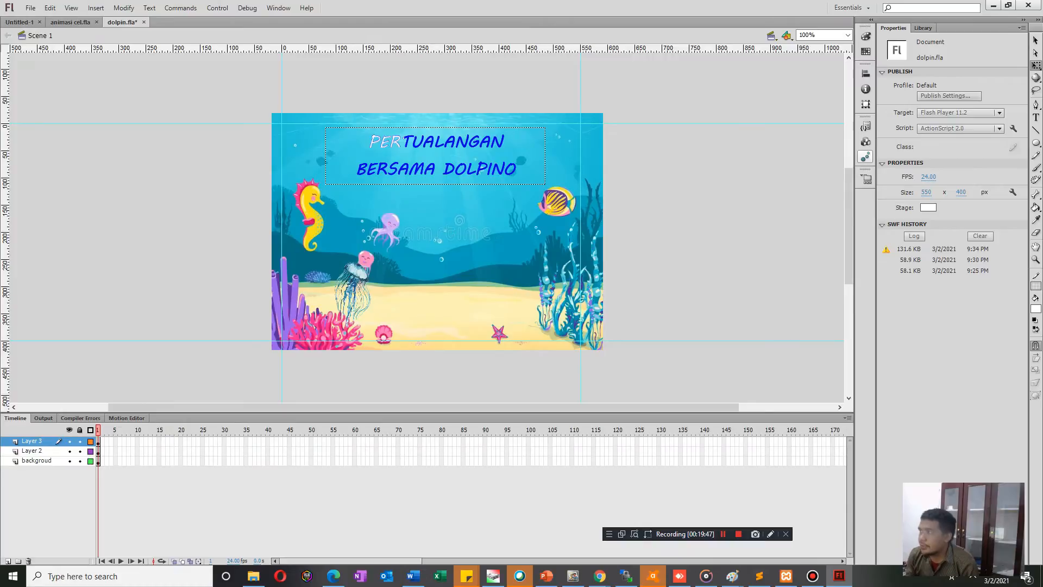
Try placing the starfish picture from the library on the stage in Layer 3, and delete it from the stage.
{"action": "left_click", "coordinate": [924, 27]}
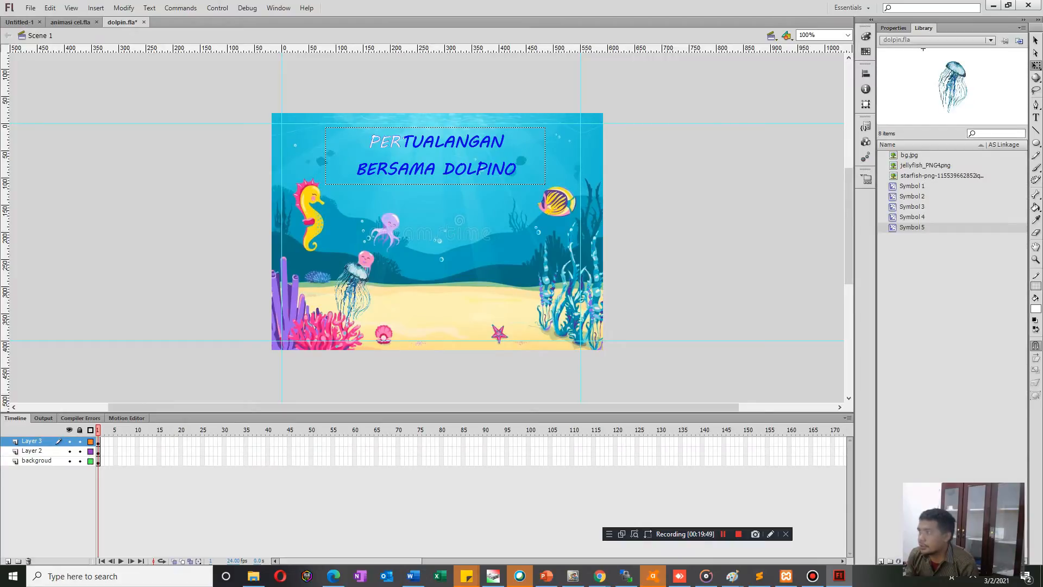
{"action": "left_click", "coordinate": [909, 155]}
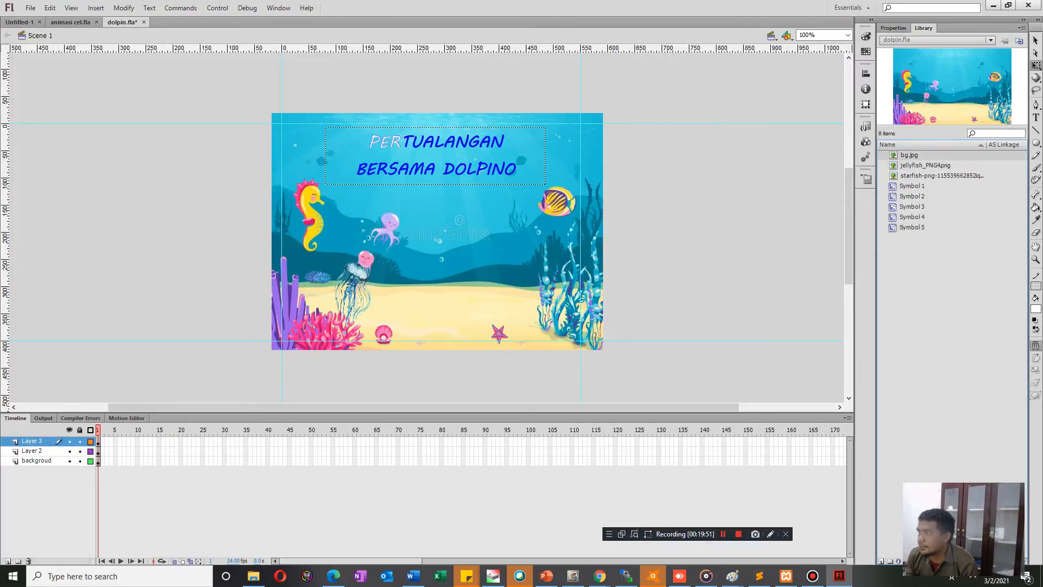
{"action": "left_click", "coordinate": [942, 176]}
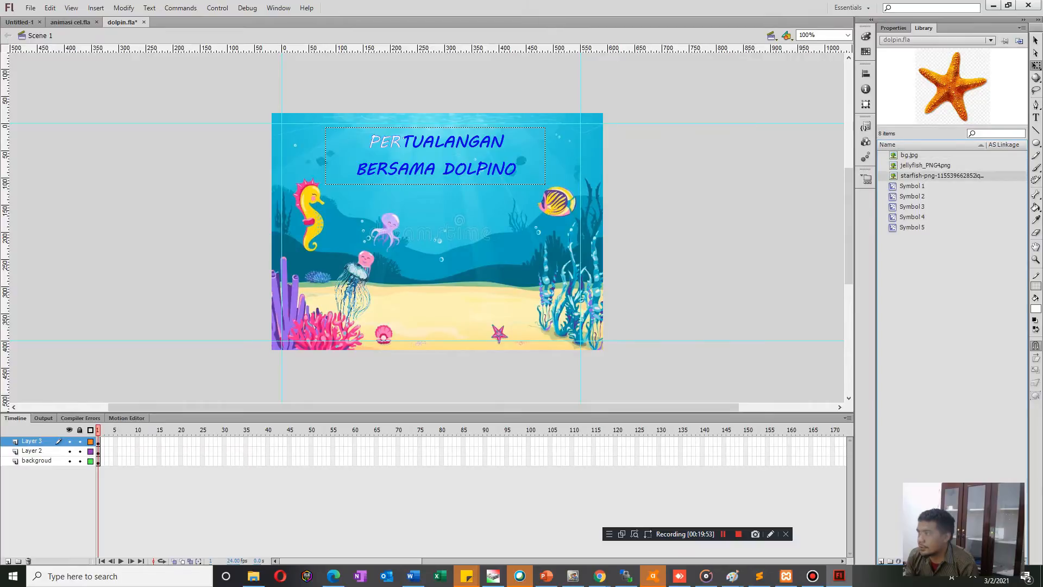
{"action": "left_click_drag", "start_coordinate": [942, 176], "coordinate": [509, 265]}
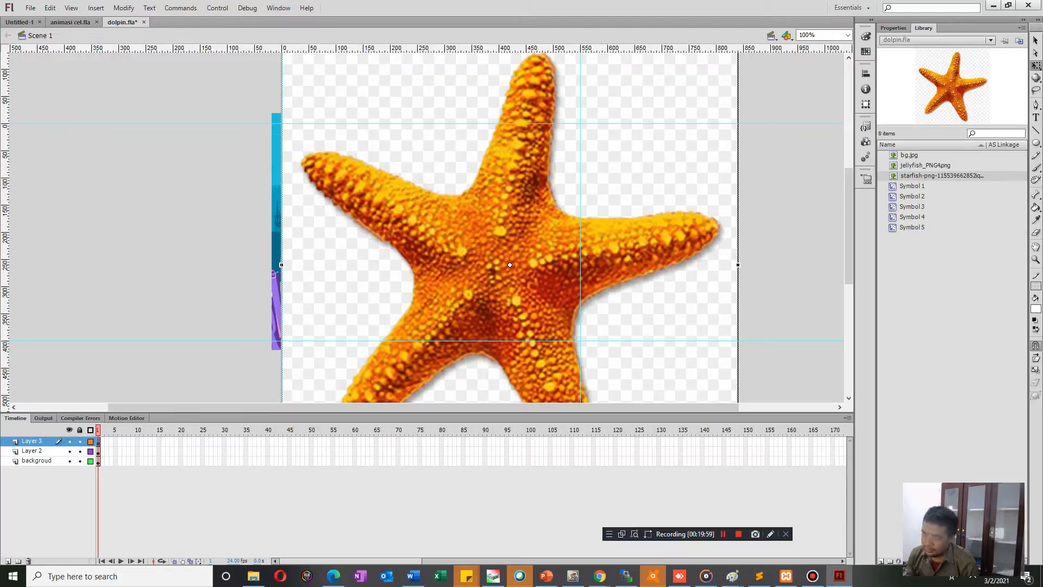
{"action": "key", "text": "Delete"}
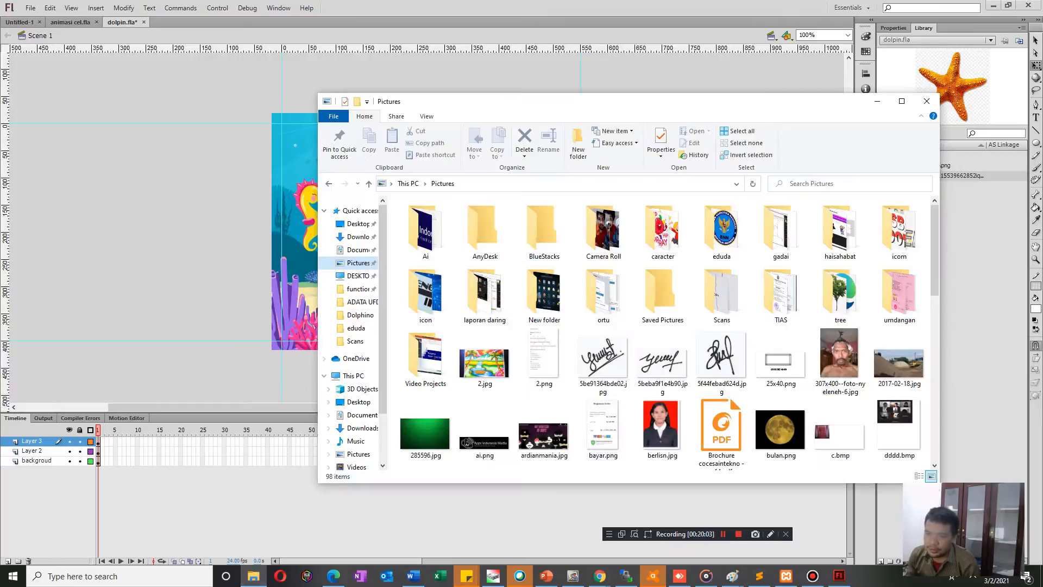
Switch to File Explorer and locate the latihan flash folder on the New Volume (D:) drive.
{"action": "left_click", "coordinate": [253, 576]}
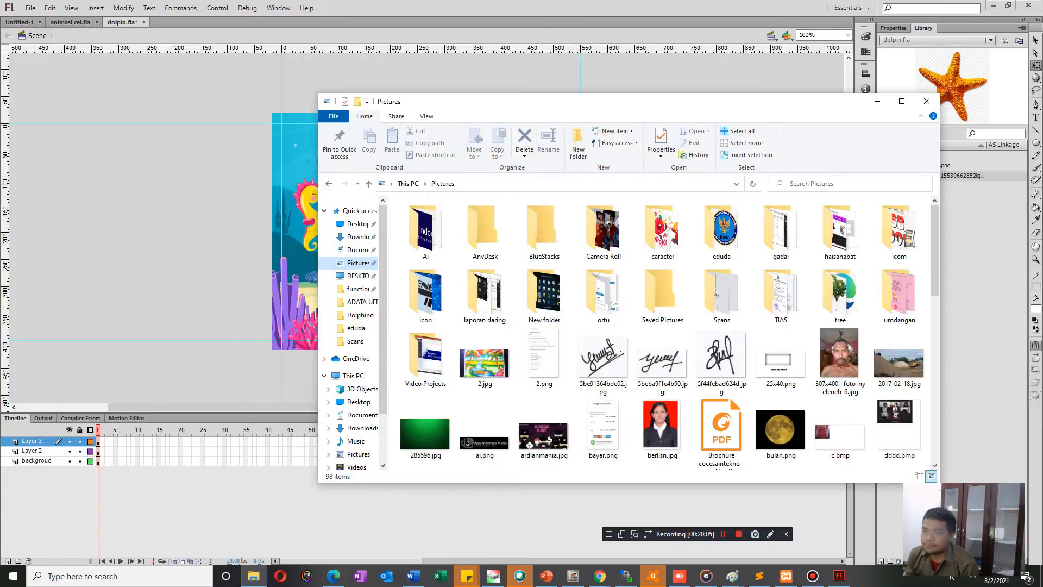
{"action": "left_click", "coordinate": [357, 263]}
{"action": "left_click", "coordinate": [356, 440]}
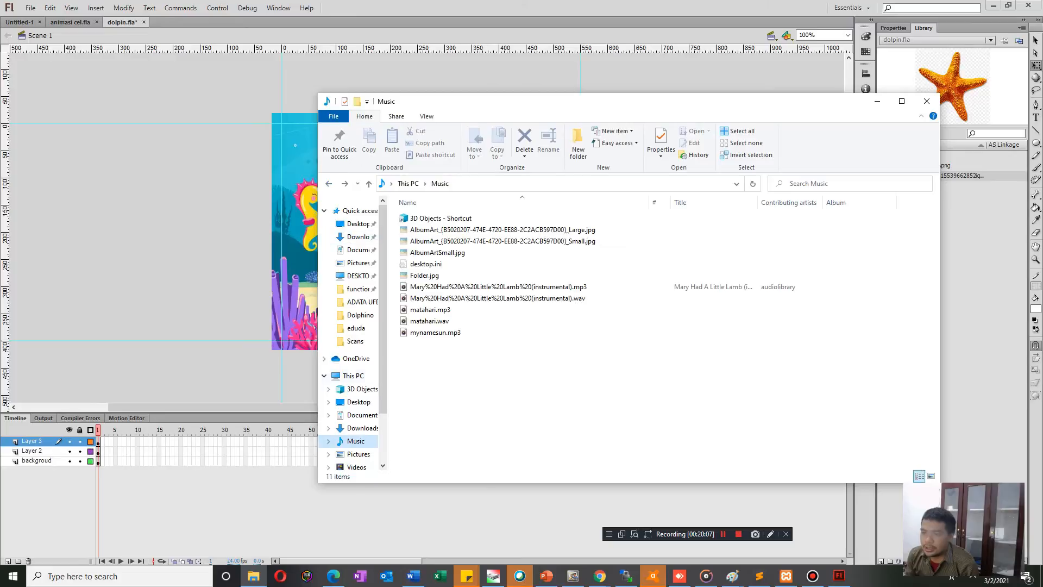
{"action": "scroll", "coordinate": [359, 429], "scroll_direction": "down", "scroll_amount": 2}
{"action": "left_click", "coordinate": [362, 419]}
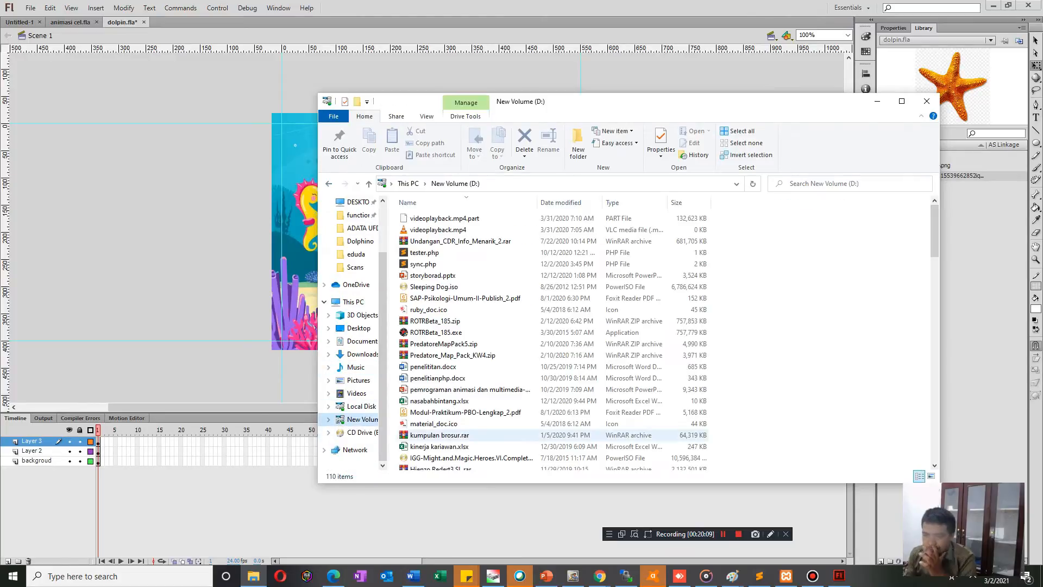
{"action": "scroll", "coordinate": [543, 337], "scroll_direction": "down", "scroll_amount": 5}
{"action": "scroll", "coordinate": [543, 337], "scroll_direction": "down", "scroll_amount": 15}
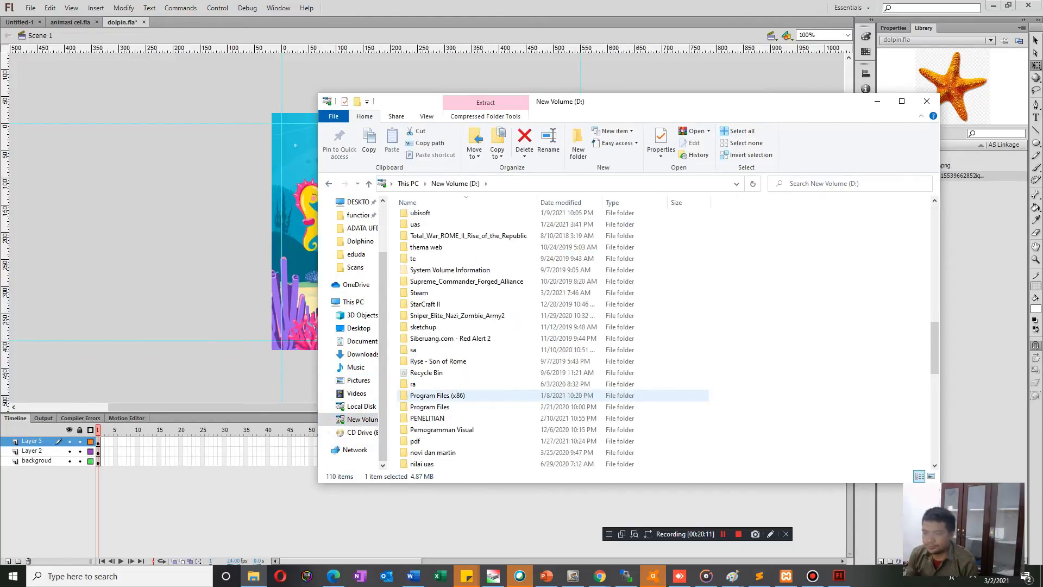
{"action": "scroll", "coordinate": [489, 392], "scroll_direction": "down", "scroll_amount": 4}
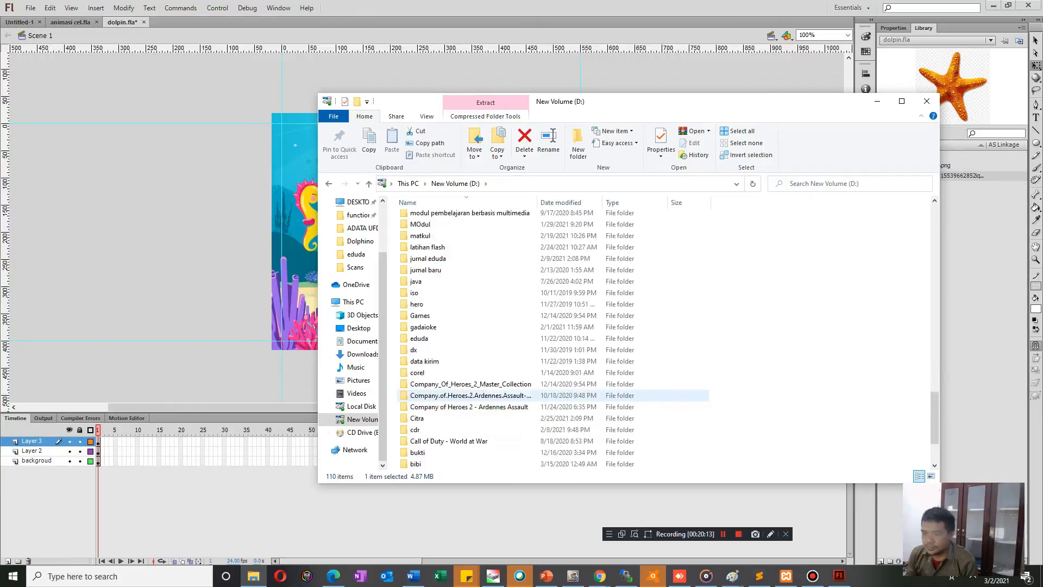
{"action": "left_click", "coordinate": [489, 385]}
{"action": "scroll", "coordinate": [489, 386], "scroll_direction": "up", "scroll_amount": 3}
{"action": "scroll", "coordinate": [489, 386], "scroll_direction": "up", "scroll_amount": 4}
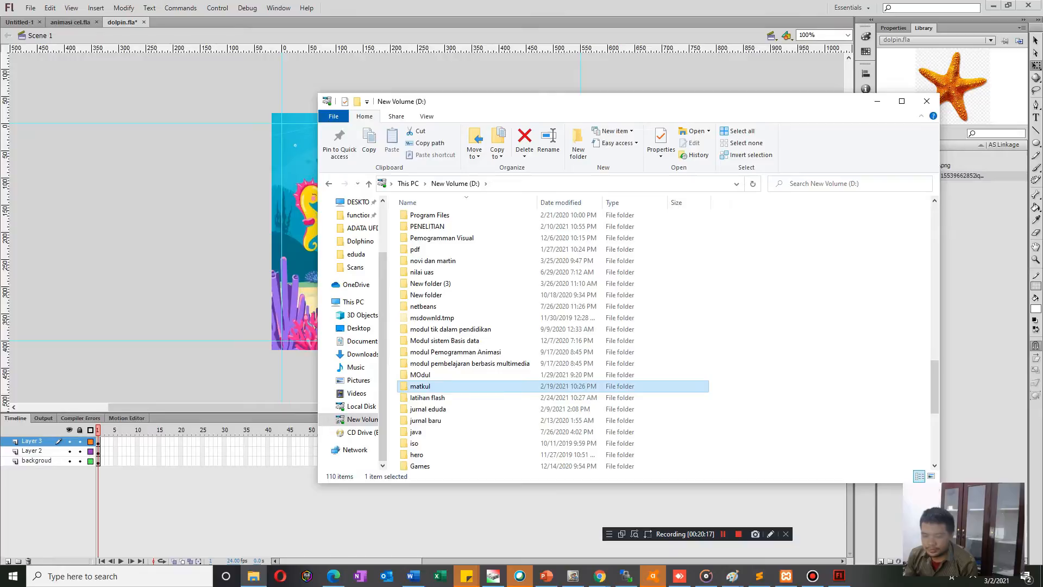
Open the img folder inside latihan flash > Dolphino and select the starfish PNG file.
{"action": "double_click", "coordinate": [427, 398]}
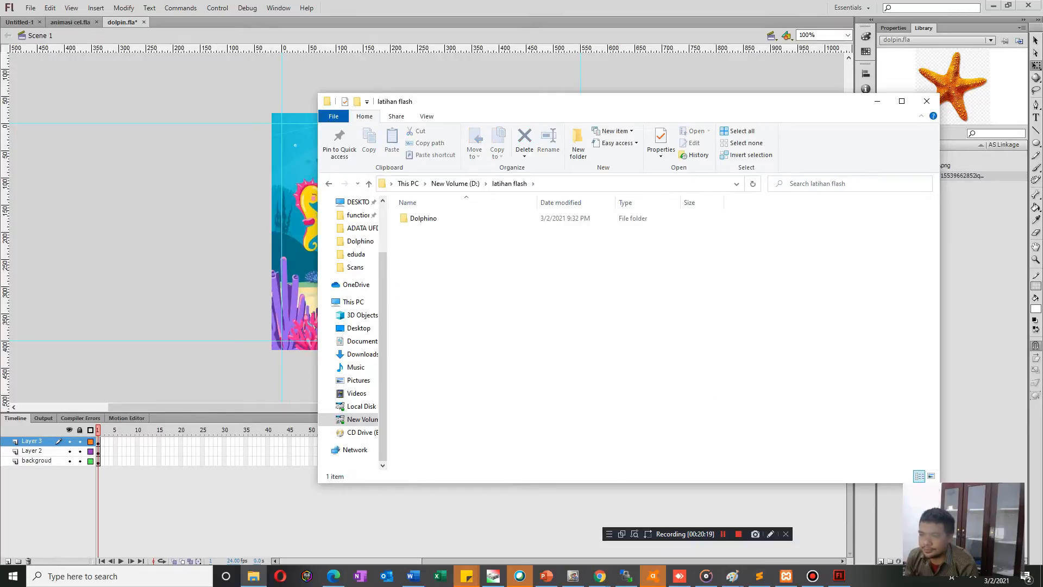
{"action": "double_click", "coordinate": [421, 218]}
{"action": "double_click", "coordinate": [415, 218]}
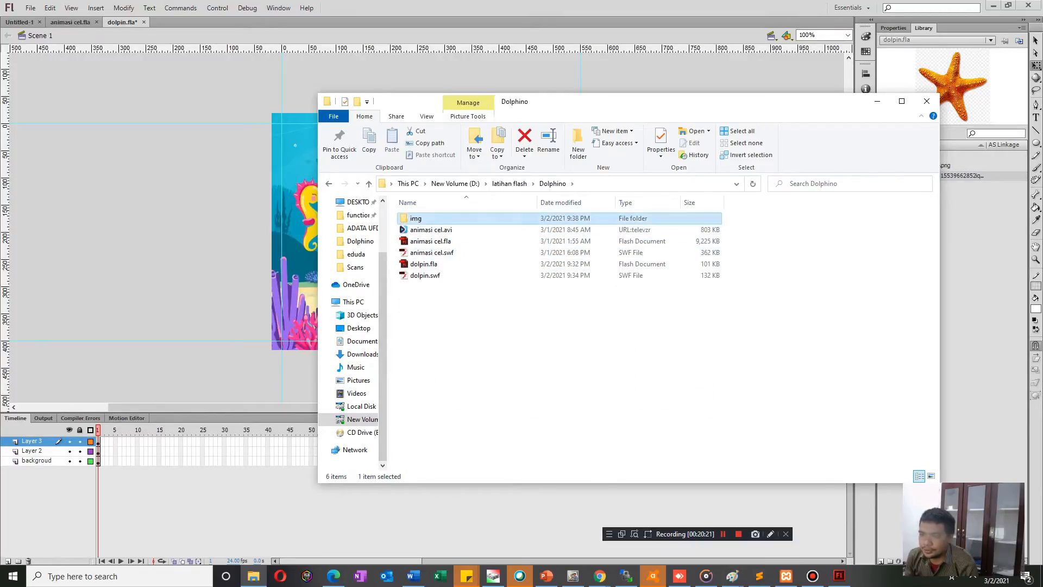
{"action": "left_click", "coordinate": [604, 233]}
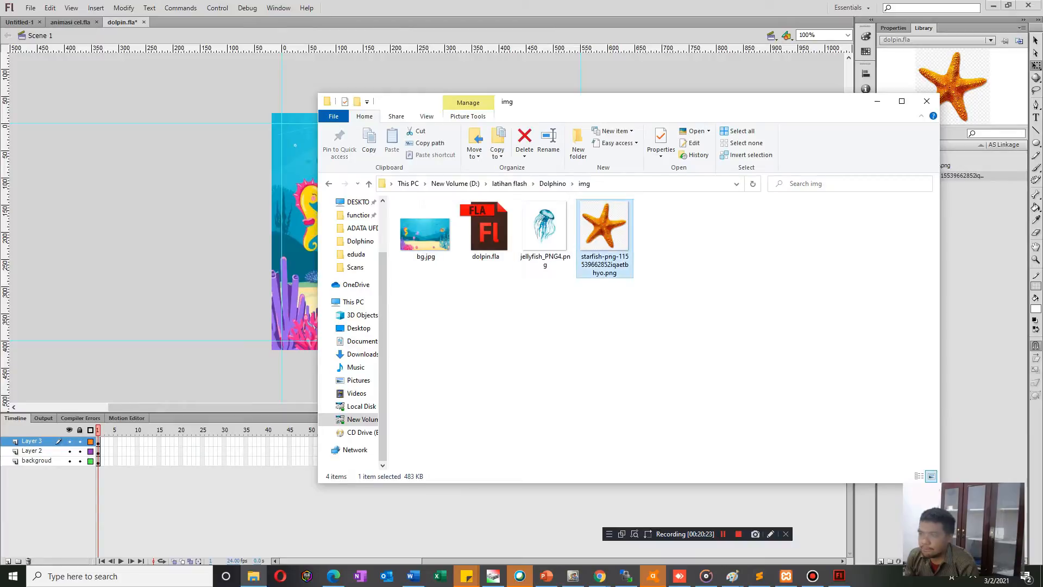
Try to open the selected starfish PNG with Adobe Photoshop CS6.
{"action": "right_click", "coordinate": [588, 234]}
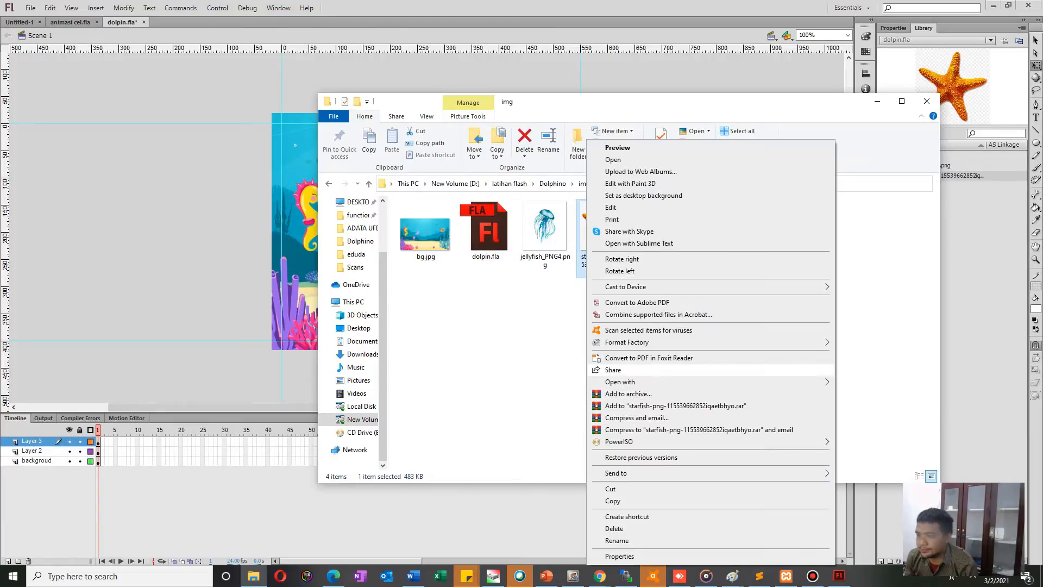
{"action": "mouse_move", "coordinate": [652, 382]}
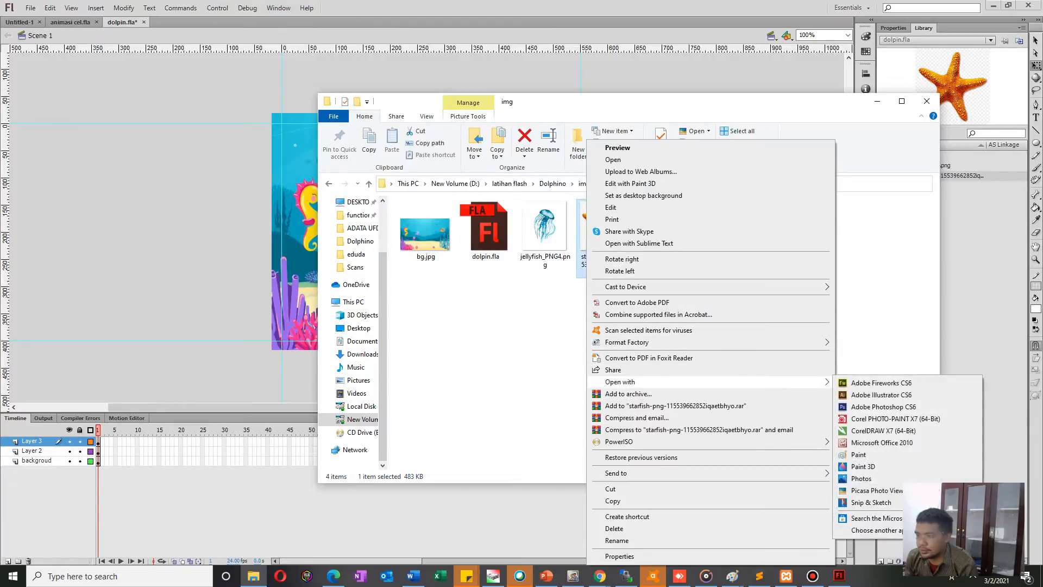
{"action": "left_click", "coordinate": [883, 407]}
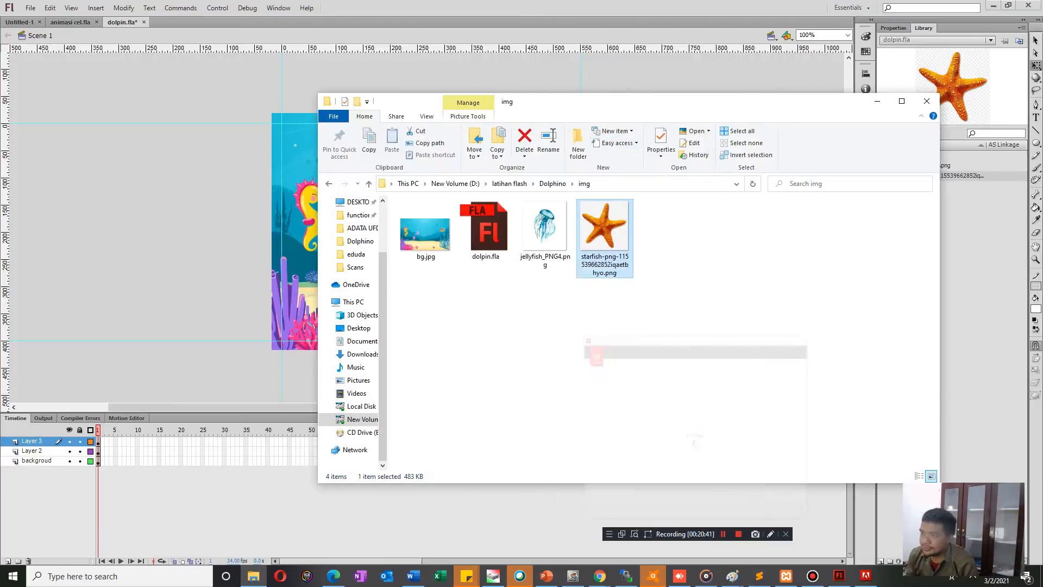
Browse to the ACS6MasterColl folder on the New Volume (D:) drive.
{"action": "scroll", "coordinate": [353, 337], "scroll_direction": "up", "scroll_amount": 1}
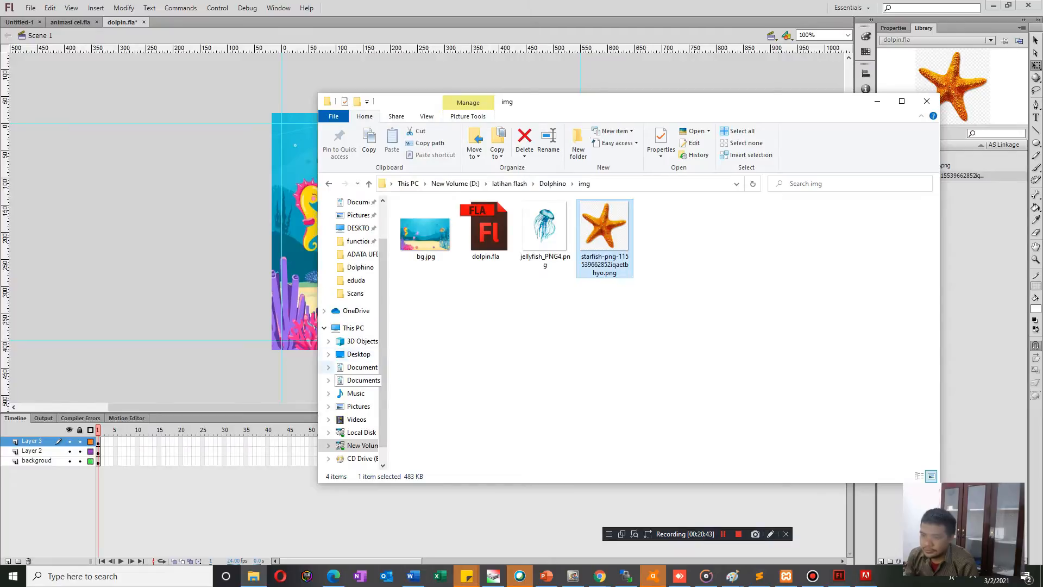
{"action": "left_click", "coordinate": [361, 445]}
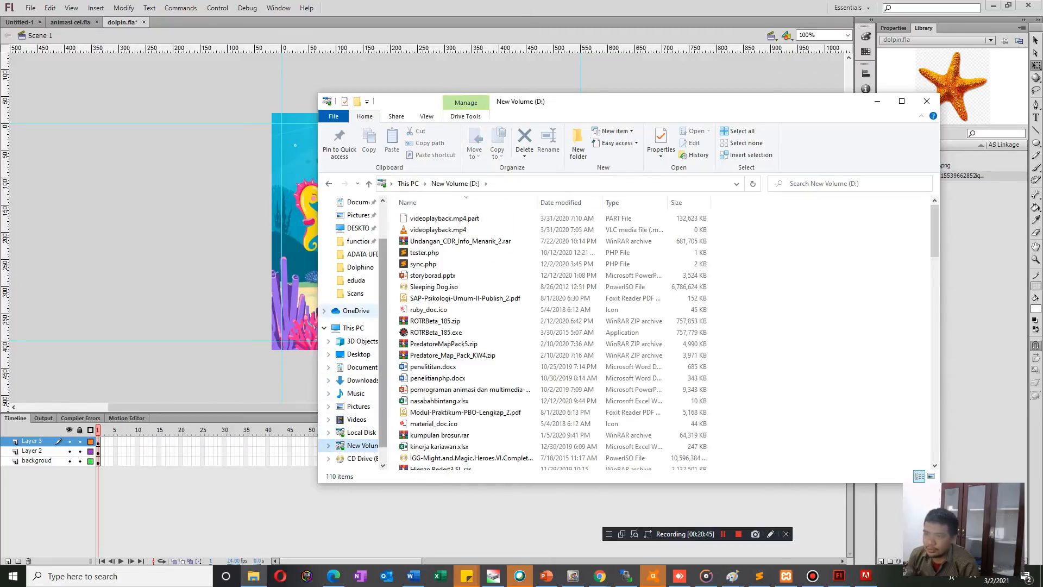
{"action": "scroll", "coordinate": [462, 315], "scroll_direction": "down", "scroll_amount": 15}
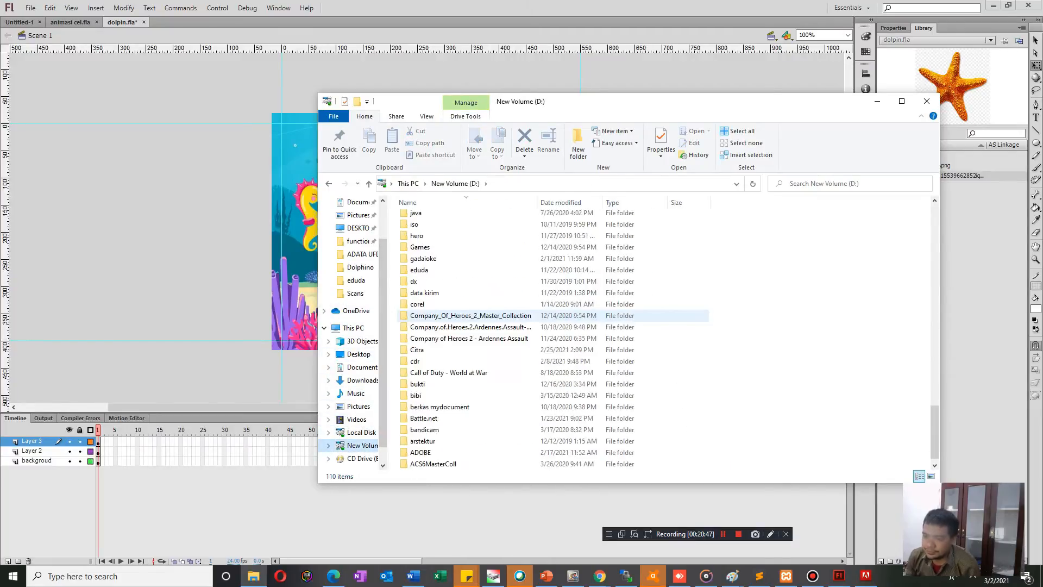
{"action": "double_click", "coordinate": [434, 452]}
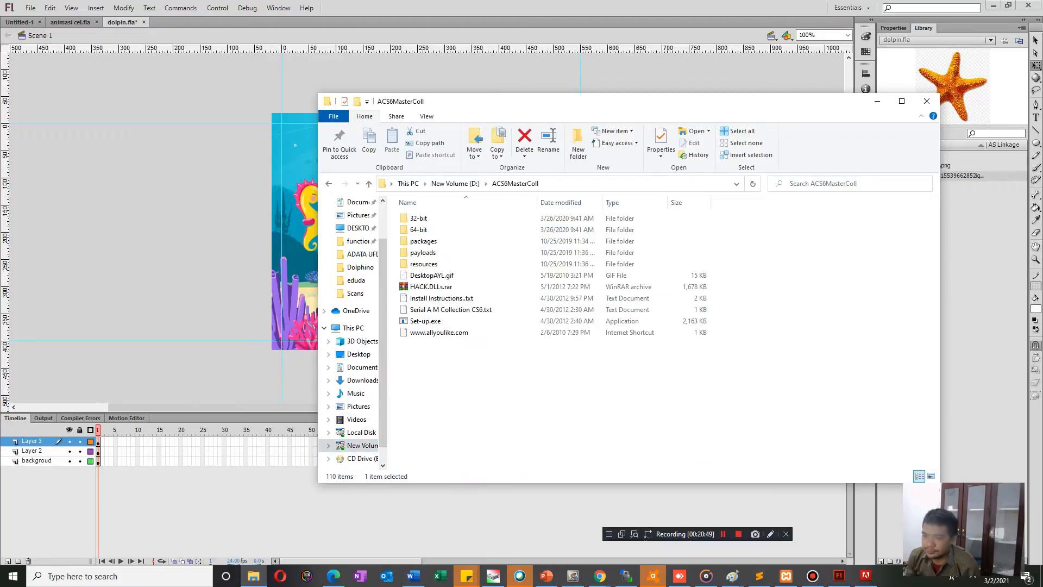
Check the contents of the 64-bit and 32-bit folders inside ACS6MasterColl and return to the parent folder.
{"action": "double_click", "coordinate": [419, 230]}
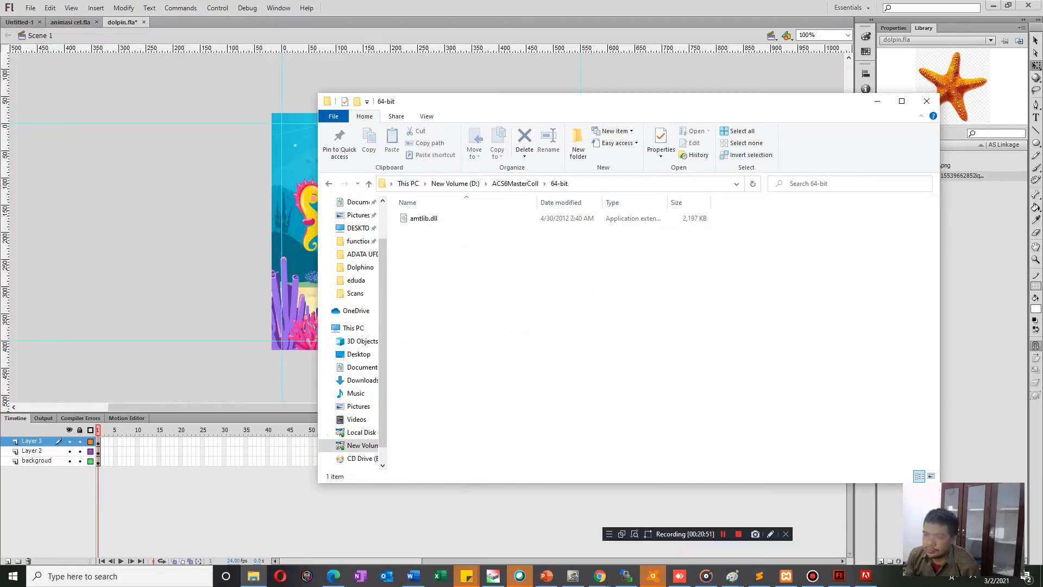
{"action": "left_click", "coordinate": [515, 184]}
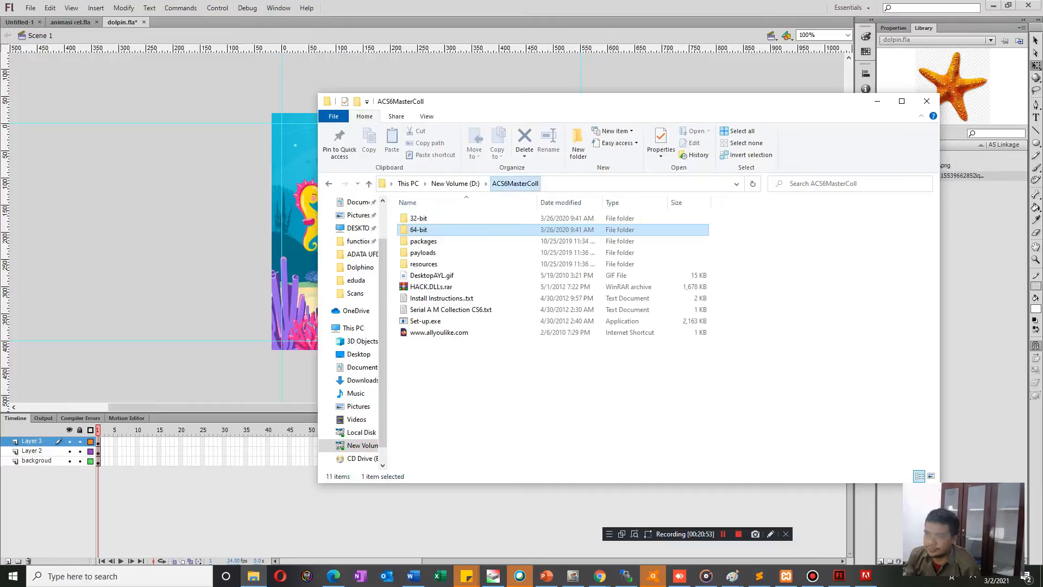
{"action": "left_click", "coordinate": [429, 218]}
{"action": "double_click", "coordinate": [430, 218]}
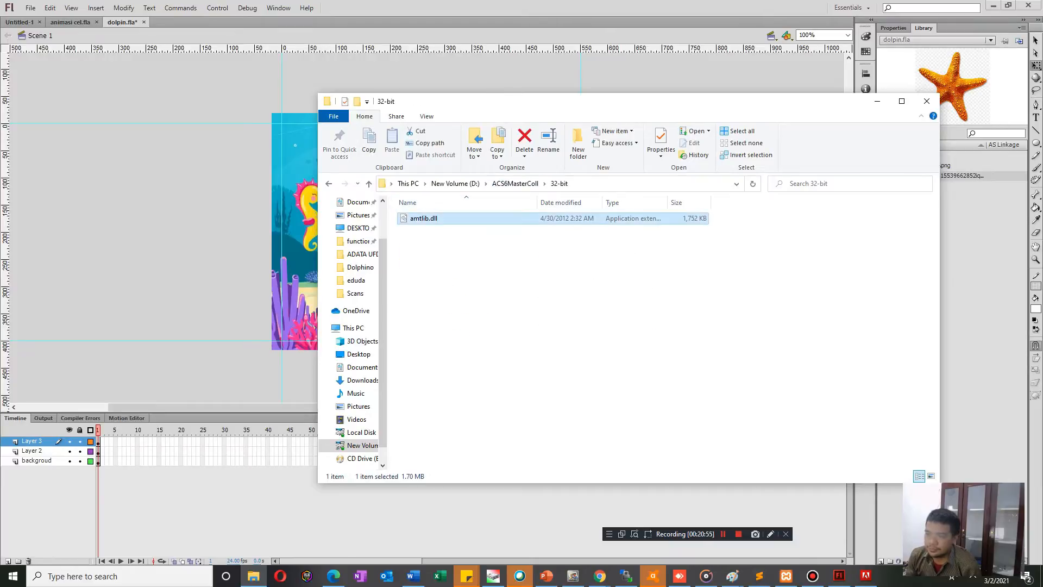
{"action": "left_click", "coordinate": [515, 184]}
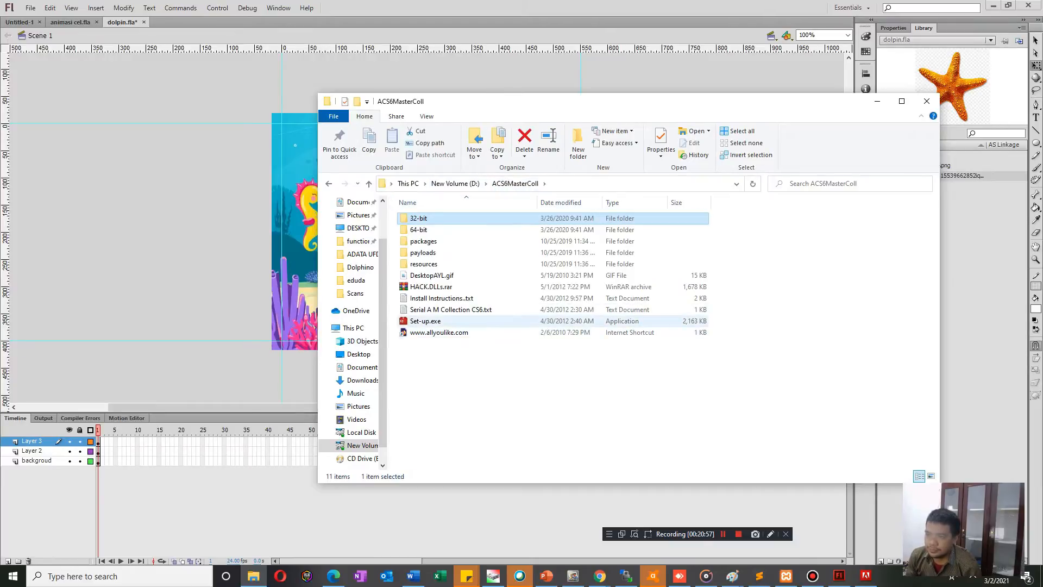
Open HACK.DLLs.rar in WinRAR and browse through the nested HackDLLs.zip to its 32-bit folder, dismissing the WinRAR dialogs.
{"action": "left_click", "coordinate": [443, 287]}
{"action": "double_click", "coordinate": [442, 287]}
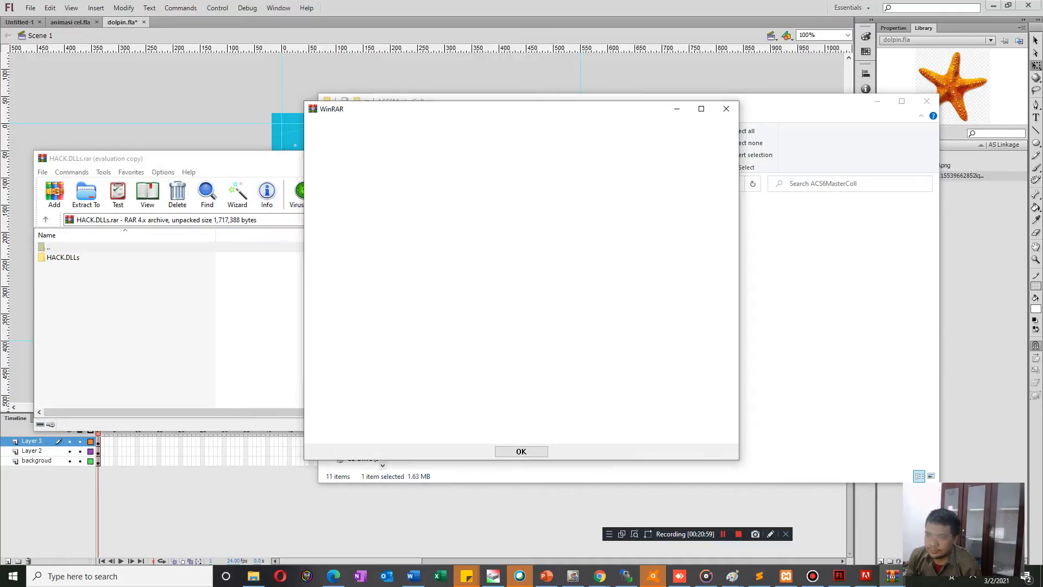
{"action": "left_click", "coordinate": [727, 109]}
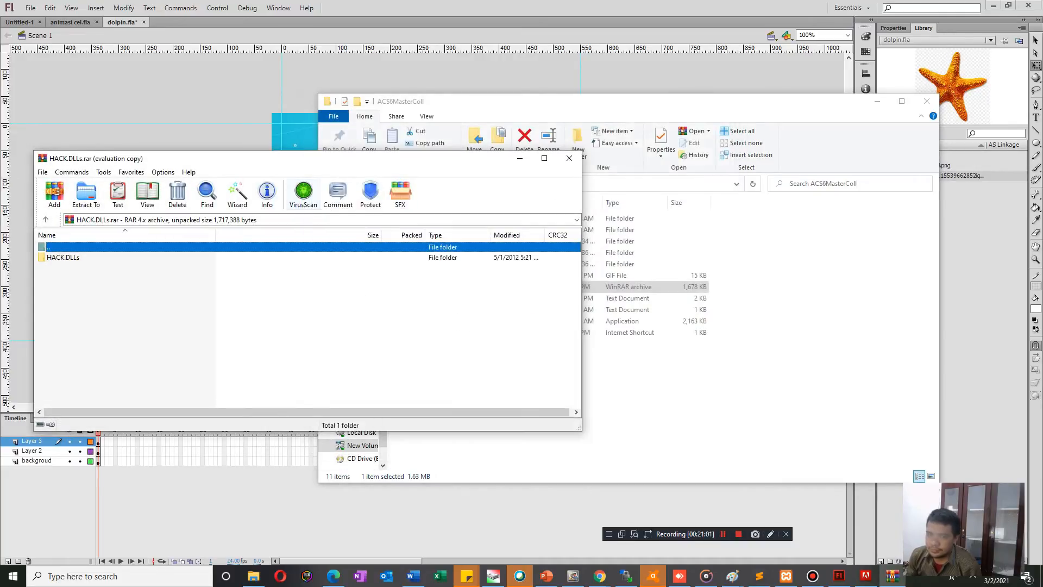
{"action": "double_click", "coordinate": [63, 258]}
{"action": "double_click", "coordinate": [65, 258]}
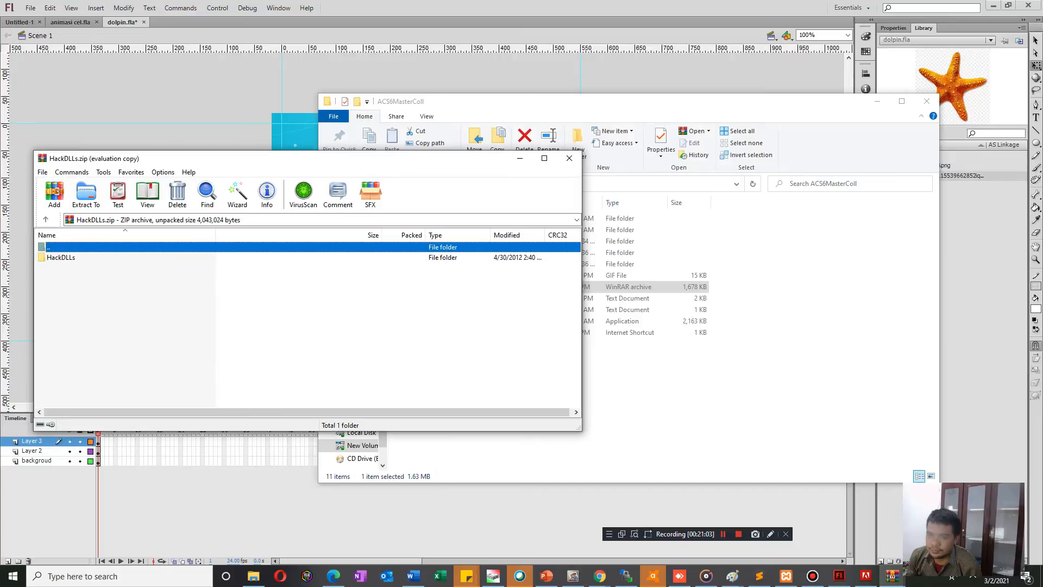
{"action": "double_click", "coordinate": [55, 258]}
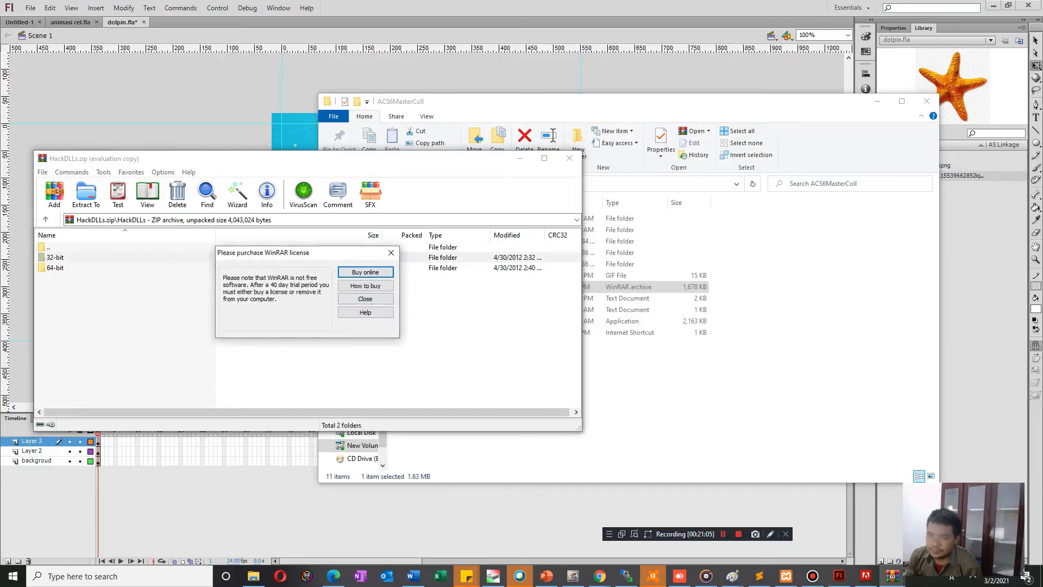
{"action": "left_click", "coordinate": [363, 298]}
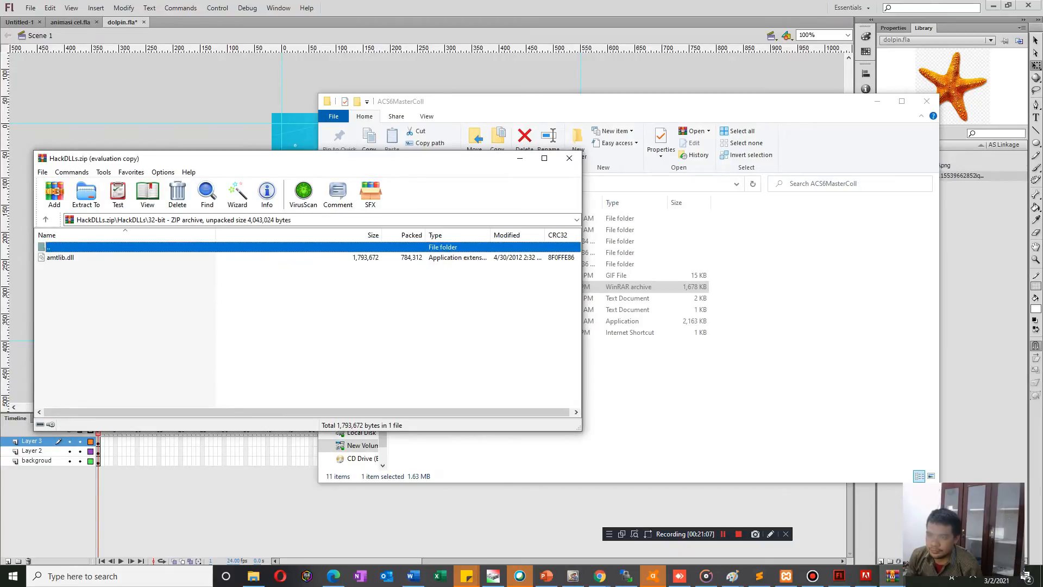
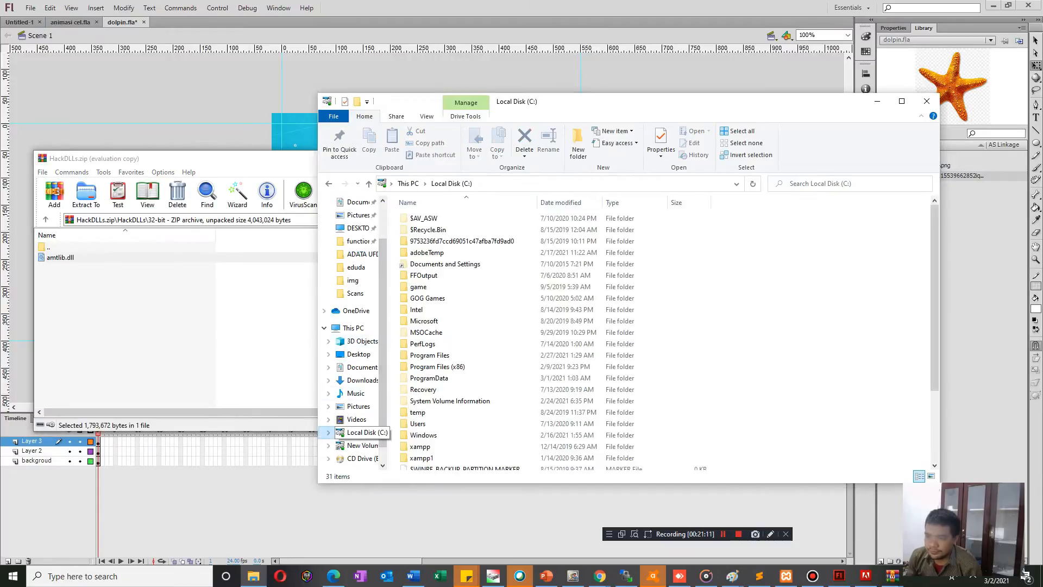
Check the Adobe folder in Program Files (x86) on Local Disk (C:) and return to the drive's root.
{"action": "left_click", "coordinate": [423, 389]}
{"action": "double_click", "coordinate": [438, 367]}
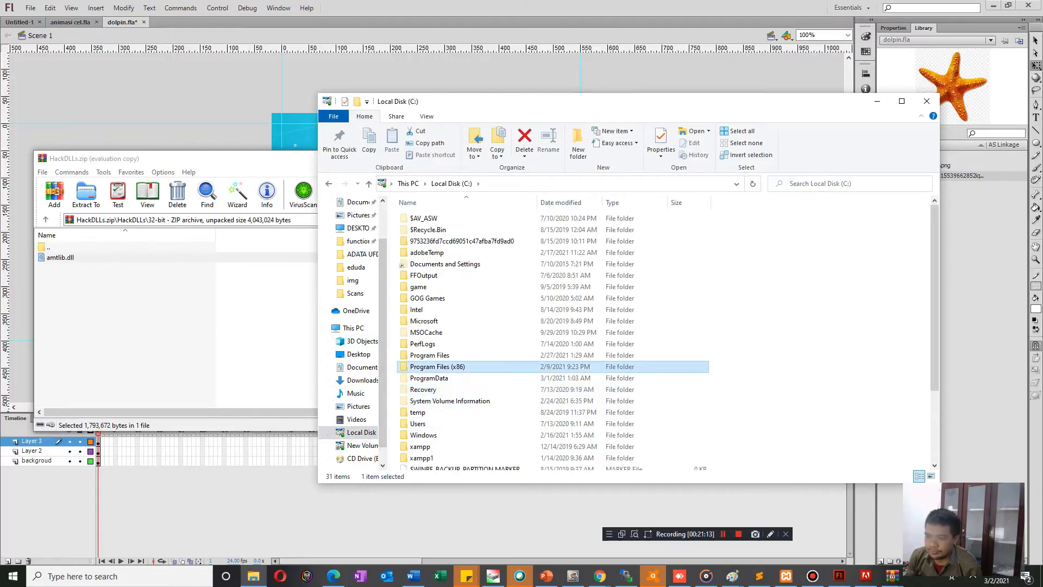
{"action": "double_click", "coordinate": [419, 218]}
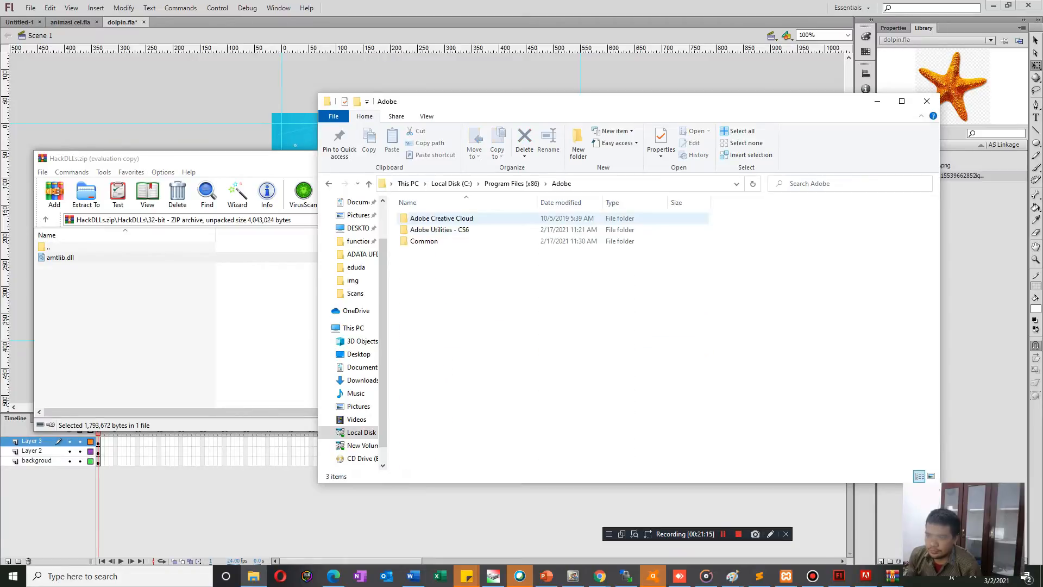
{"action": "left_click", "coordinate": [439, 229]}
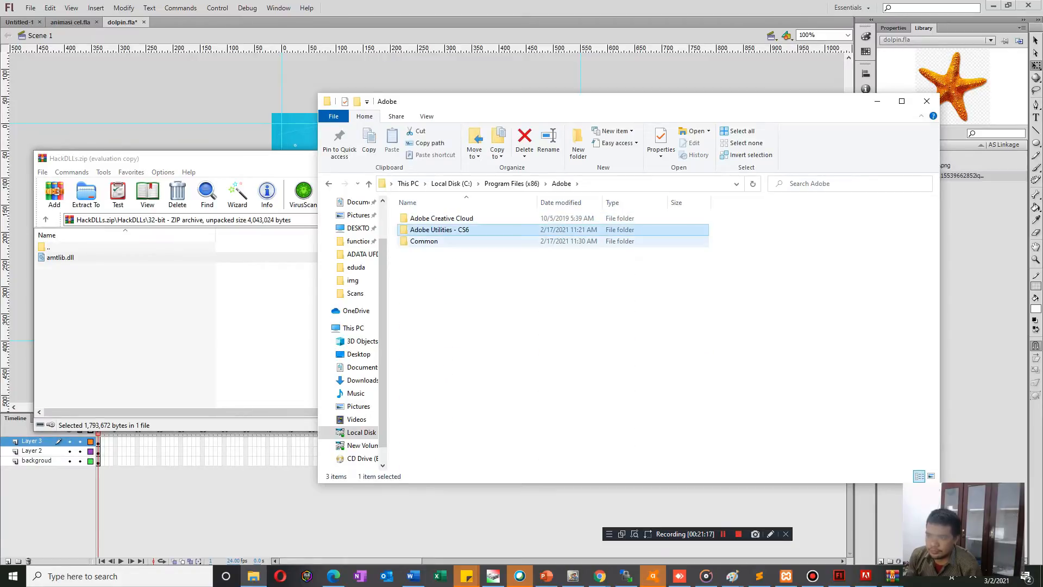
{"action": "left_click", "coordinate": [512, 183]}
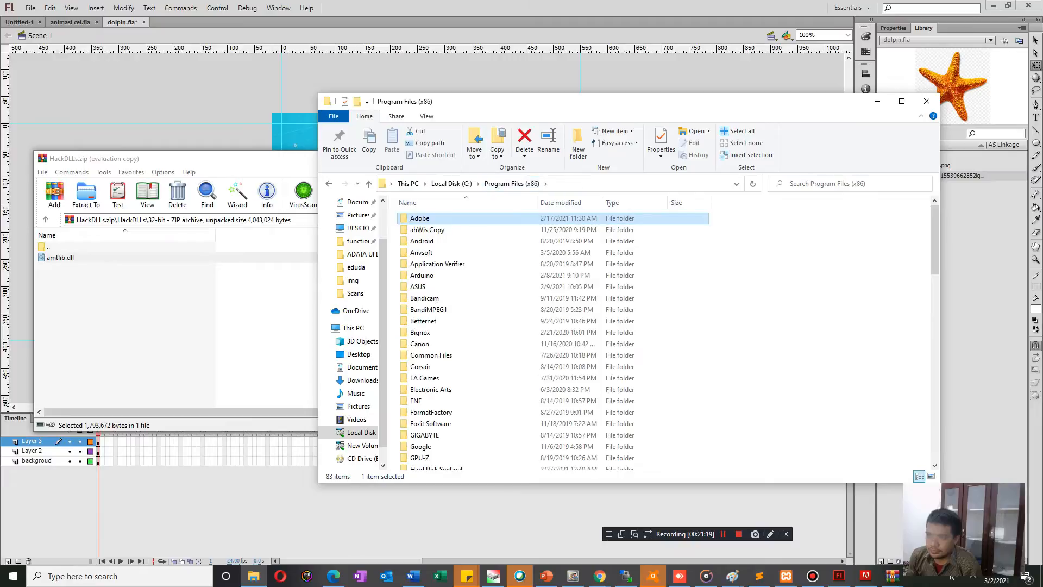
{"action": "left_click", "coordinate": [451, 184]}
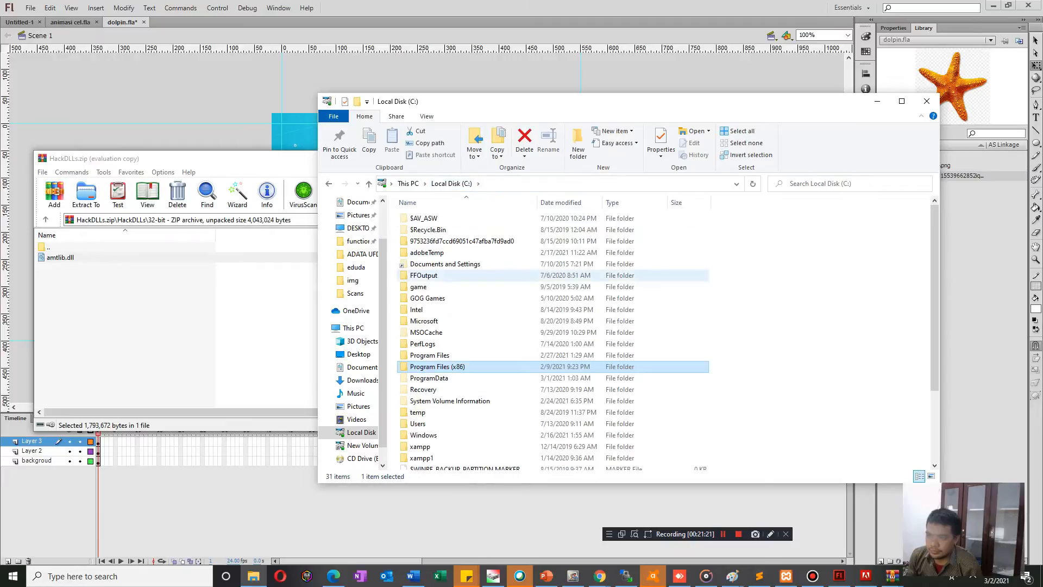
Check the Adobe Illustrator CS6 (64 Bit) and Common folders under Program Files\Adobe and return to the C: drive's root.
{"action": "double_click", "coordinate": [430, 354]}
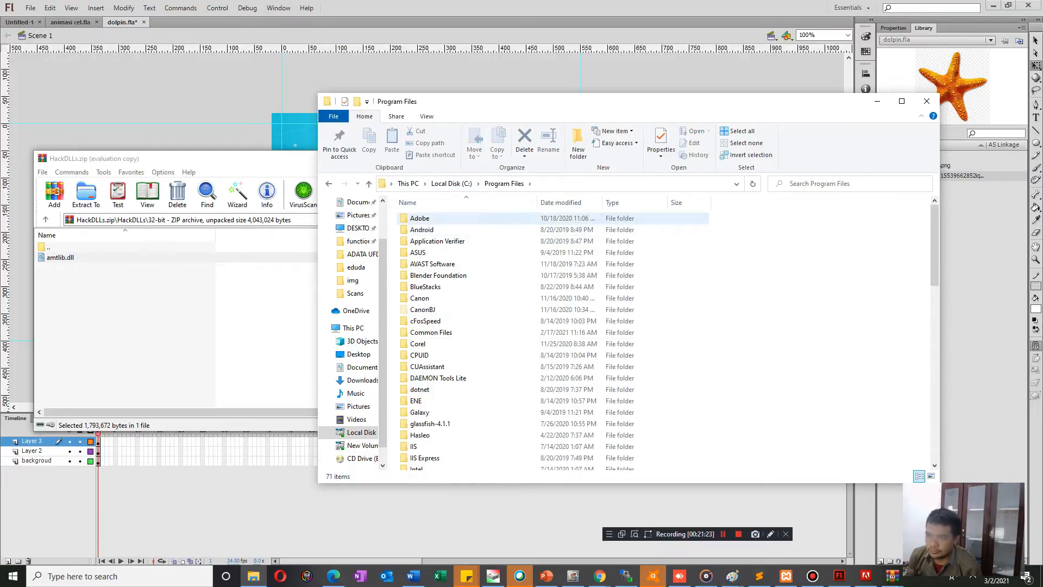
{"action": "double_click", "coordinate": [420, 218]}
{"action": "double_click", "coordinate": [435, 218]}
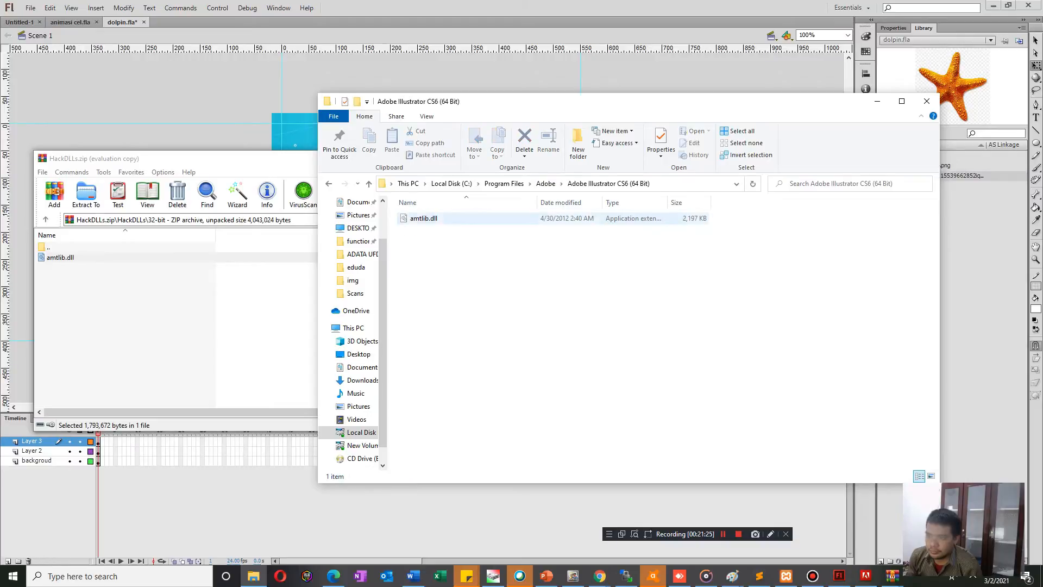
{"action": "left_click", "coordinate": [546, 183]}
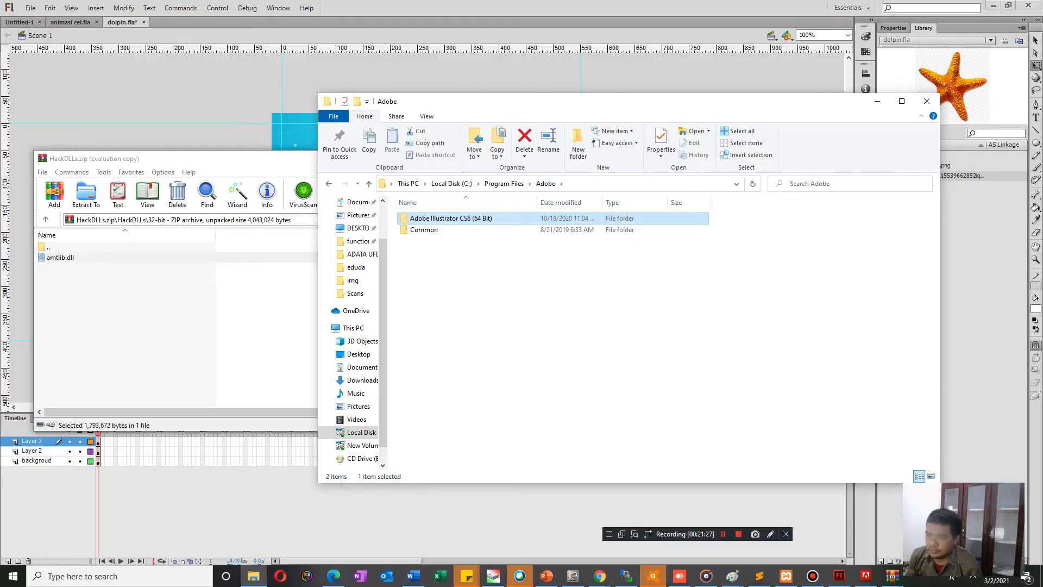
{"action": "double_click", "coordinate": [424, 230]}
{"action": "left_click", "coordinate": [505, 183]}
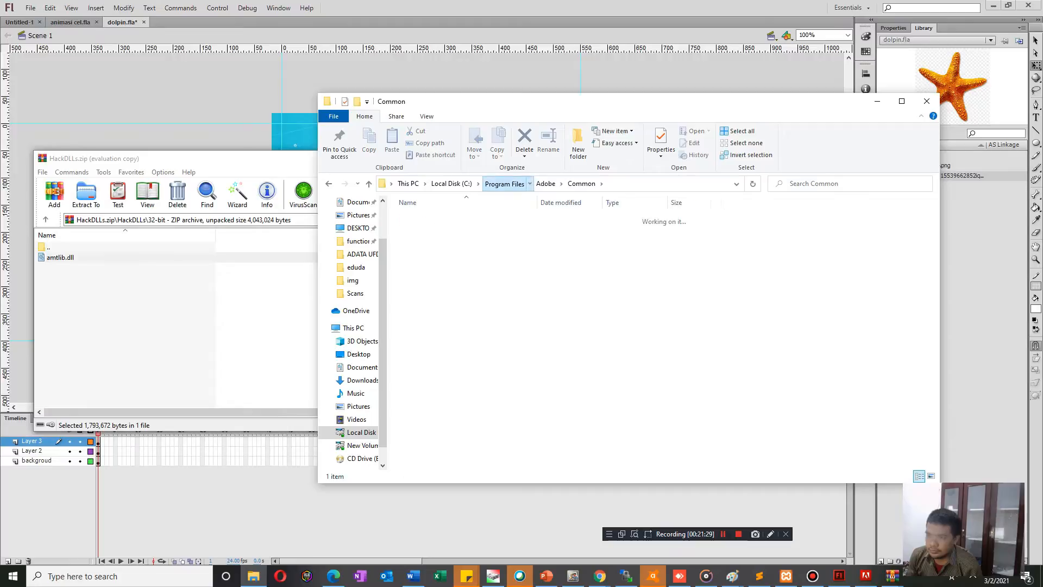
{"action": "scroll", "coordinate": [434, 296], "scroll_direction": "down", "scroll_amount": 4}
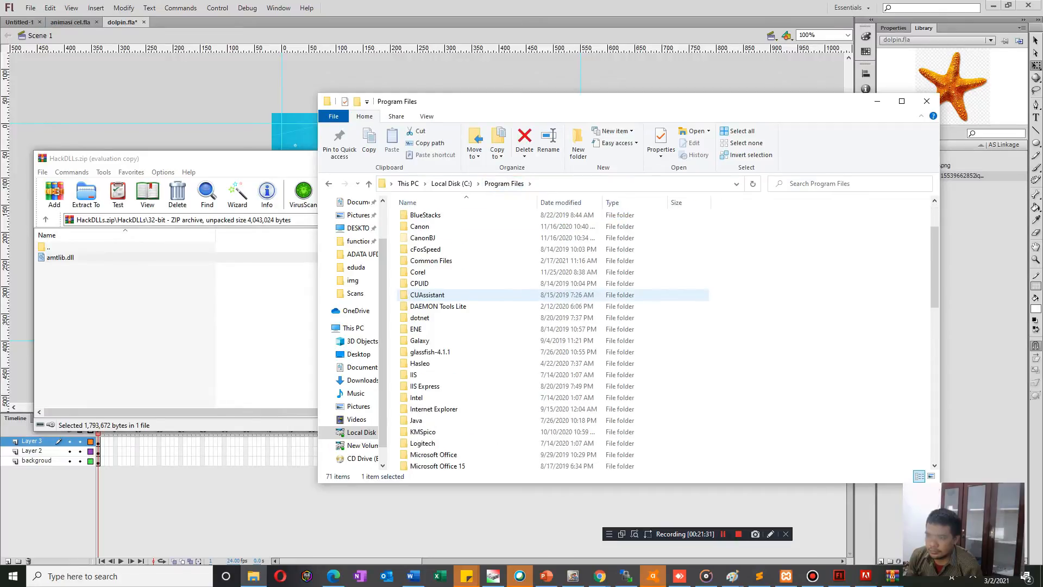
{"action": "left_click", "coordinate": [451, 183]}
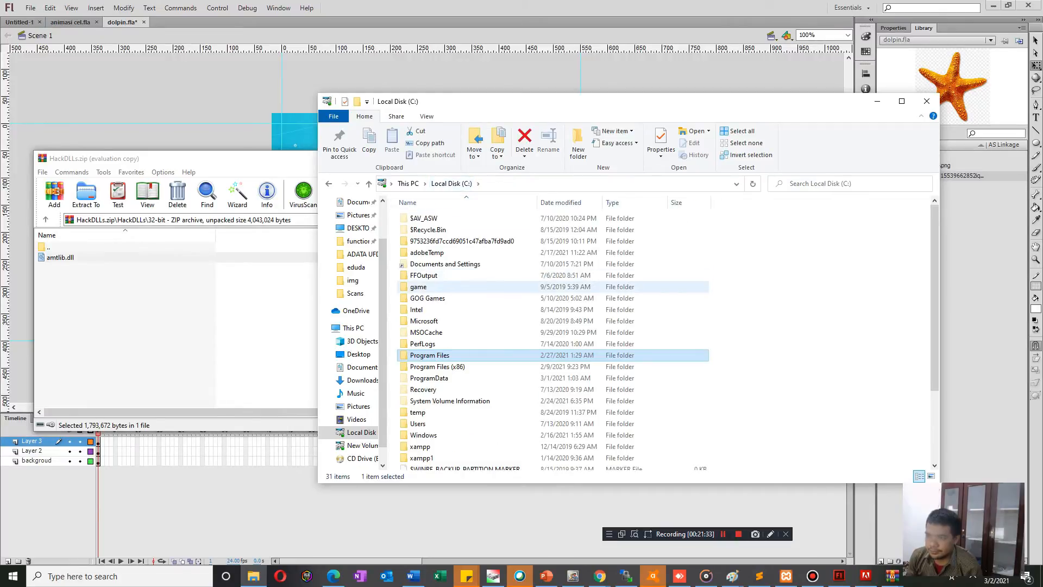
Check the Adobe Utilities - CS6 and Common folders under Program Files (x86)\Adobe.
{"action": "left_click", "coordinate": [437, 367]}
{"action": "double_click", "coordinate": [438, 367]}
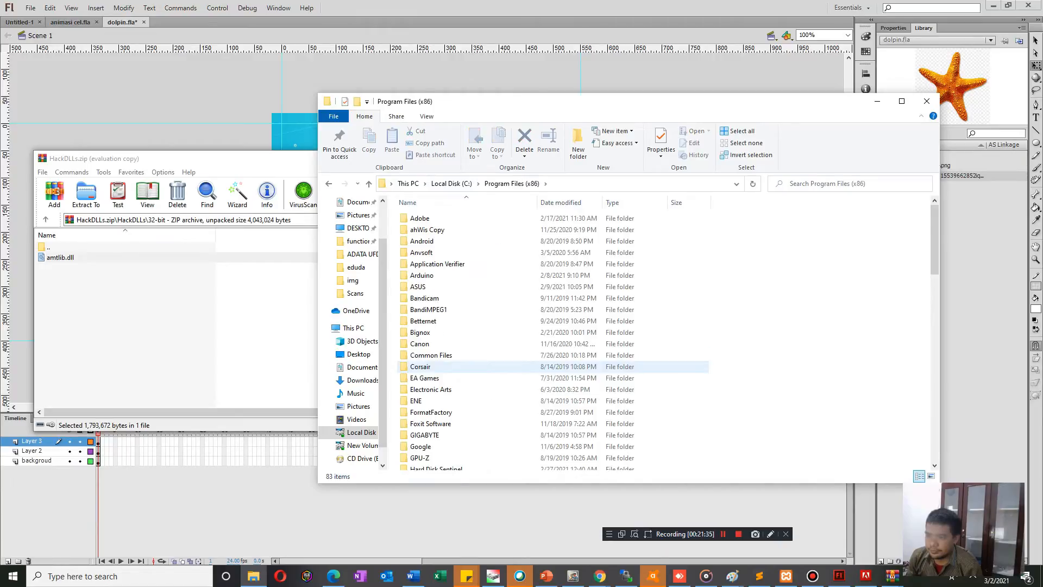
{"action": "double_click", "coordinate": [429, 217]}
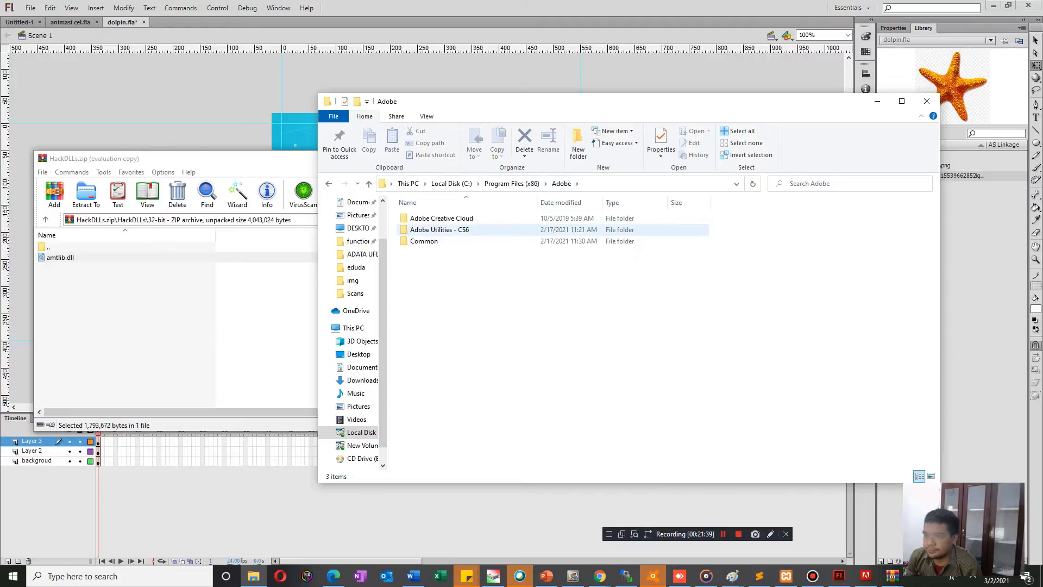
{"action": "double_click", "coordinate": [439, 230]}
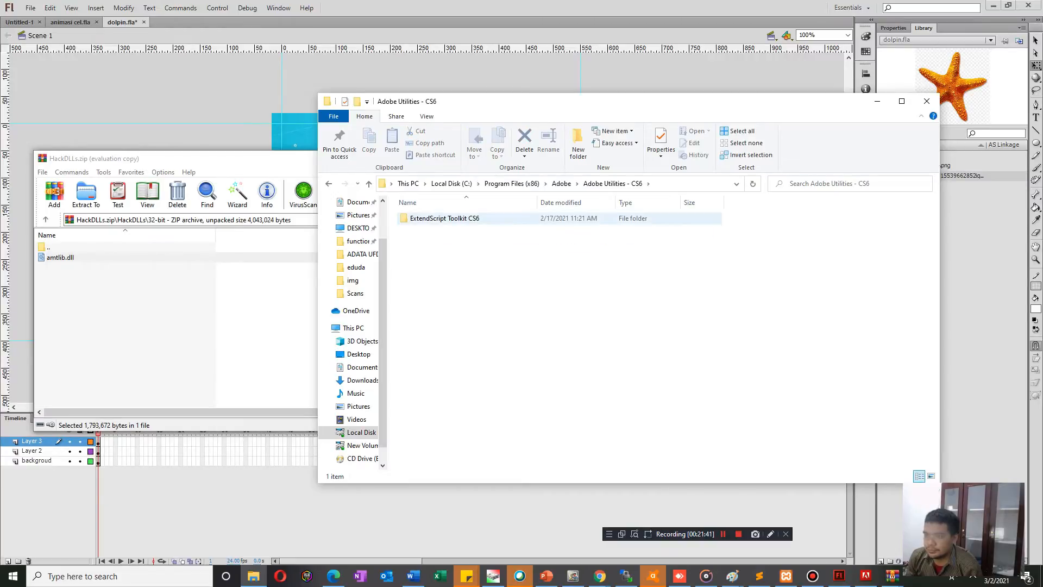
{"action": "left_click", "coordinate": [561, 184]}
{"action": "double_click", "coordinate": [430, 242]}
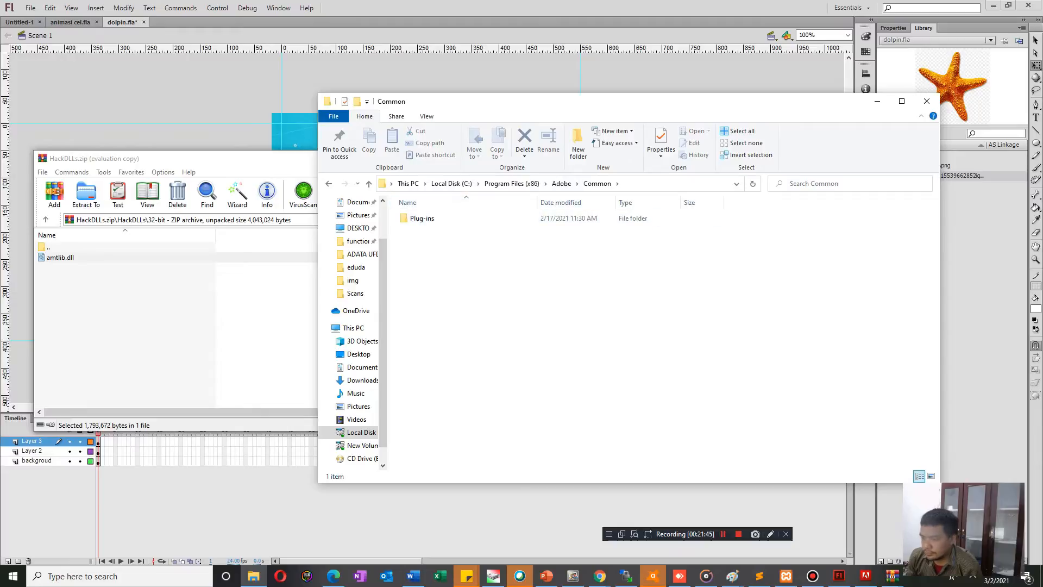
Search Windows for "photosh" to find the Adobe Photoshop CS6 app.
{"action": "left_click", "coordinate": [180, 514]}
{"action": "left_click", "coordinate": [13, 576]}
{"action": "type", "text": "a"}
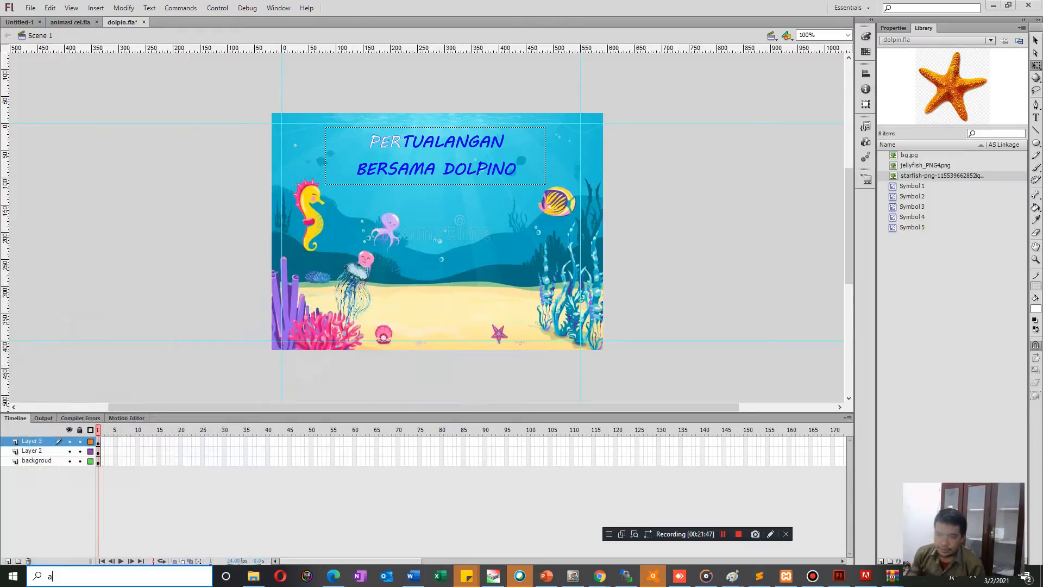
{"action": "type", "text": "b"}
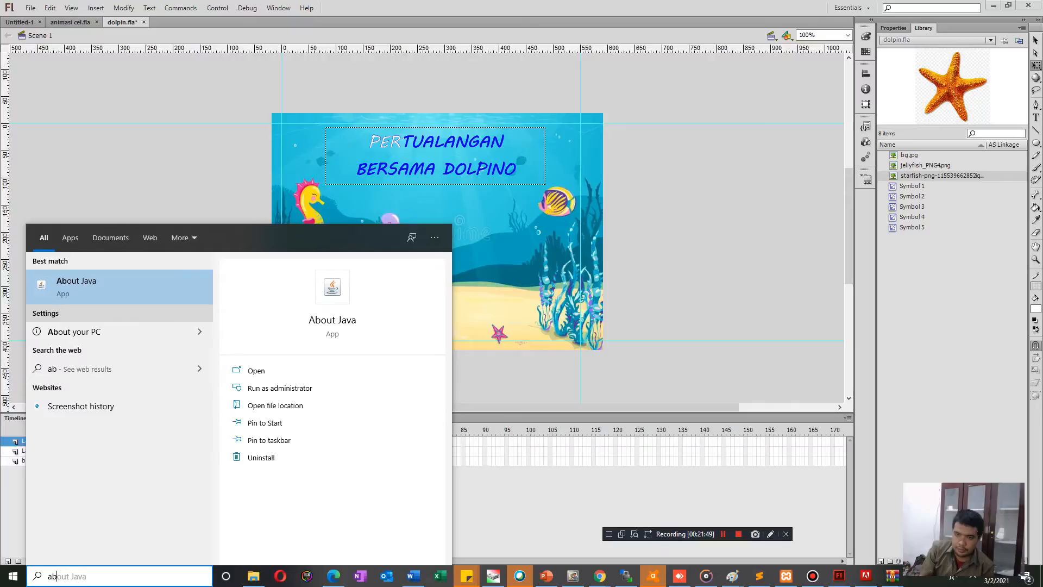
{"action": "key", "text": "BackSpace"}
{"action": "key", "text": "BackSpace"}
{"action": "type", "text": "phosop"}
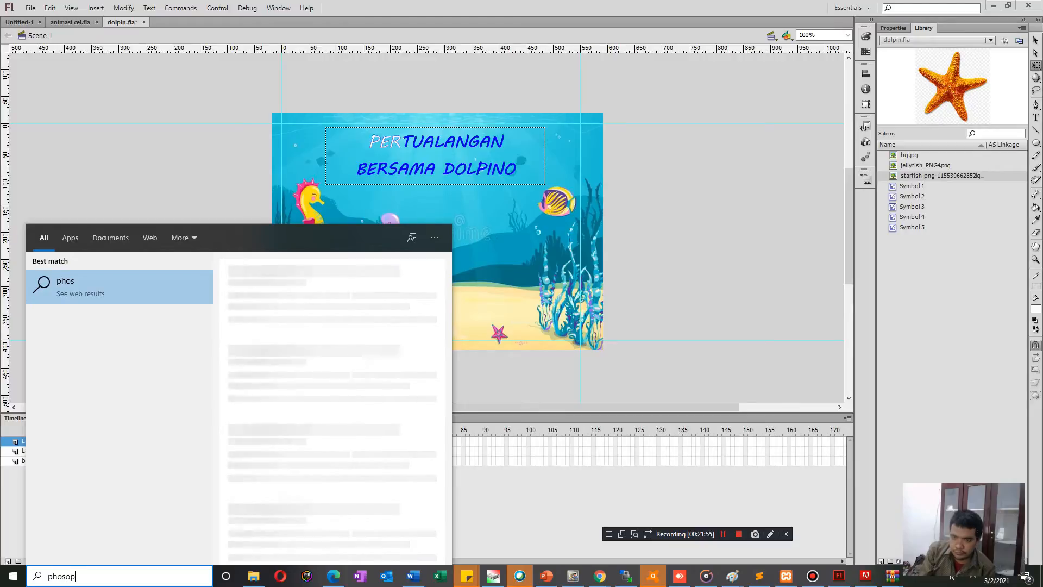
{"action": "key", "text": "BackSpace"}
{"action": "key", "text": "BackSpace"}
{"action": "key", "text": "BackSpace"}
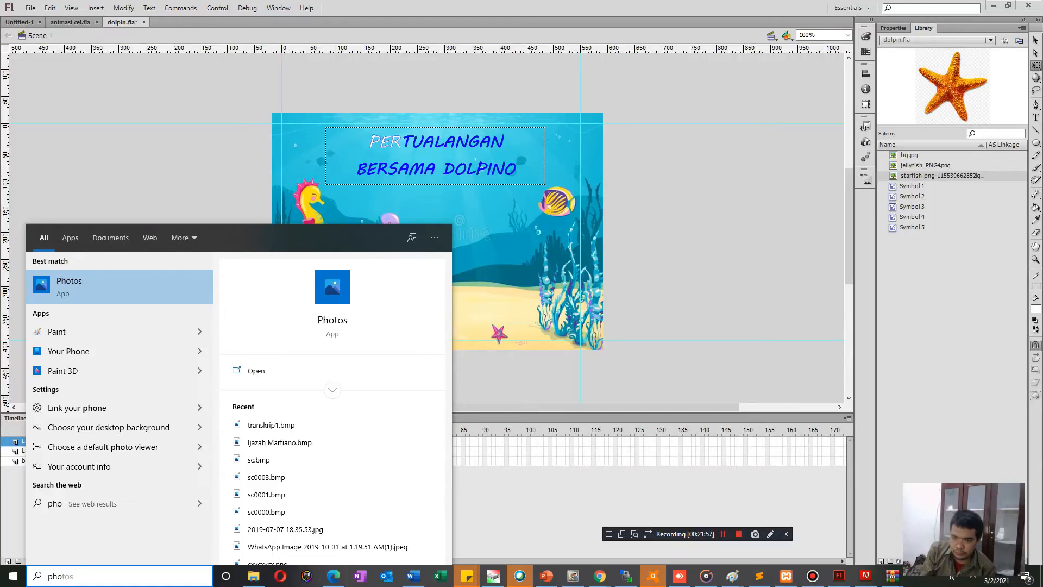
{"action": "type", "text": "h"}
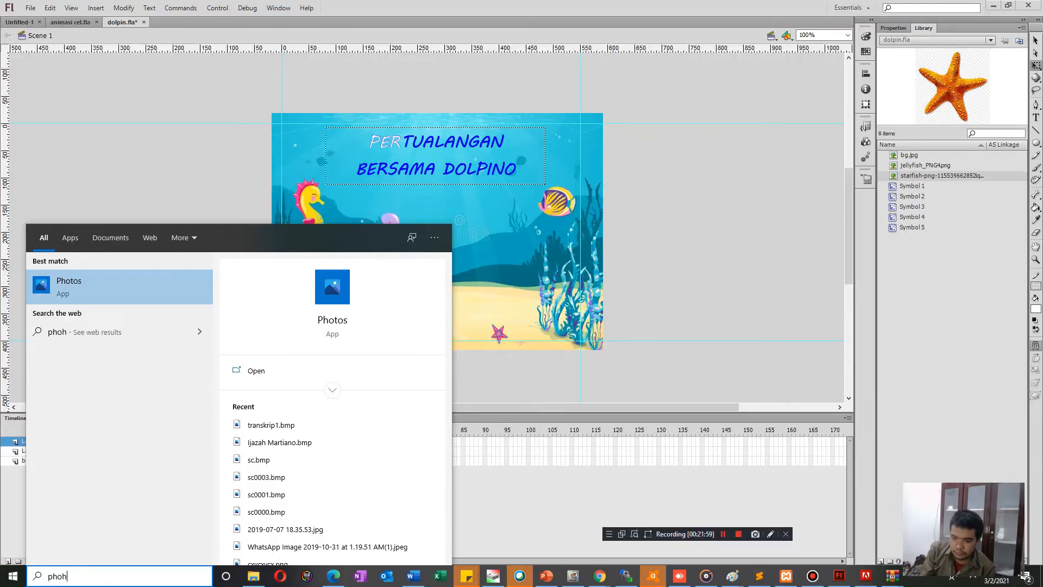
{"action": "key", "text": "BackSpace"}
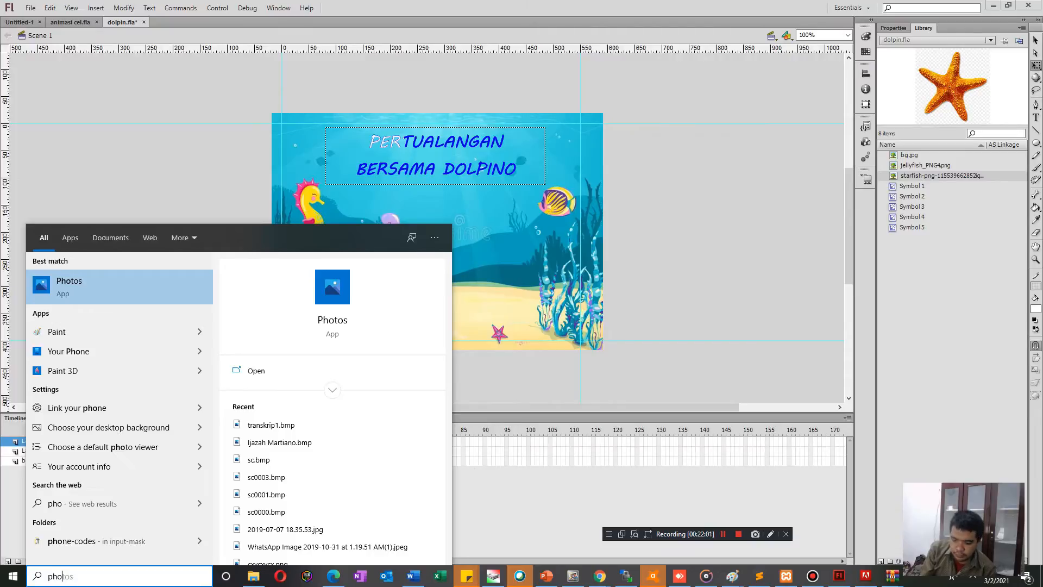
{"action": "type", "text": "to"}
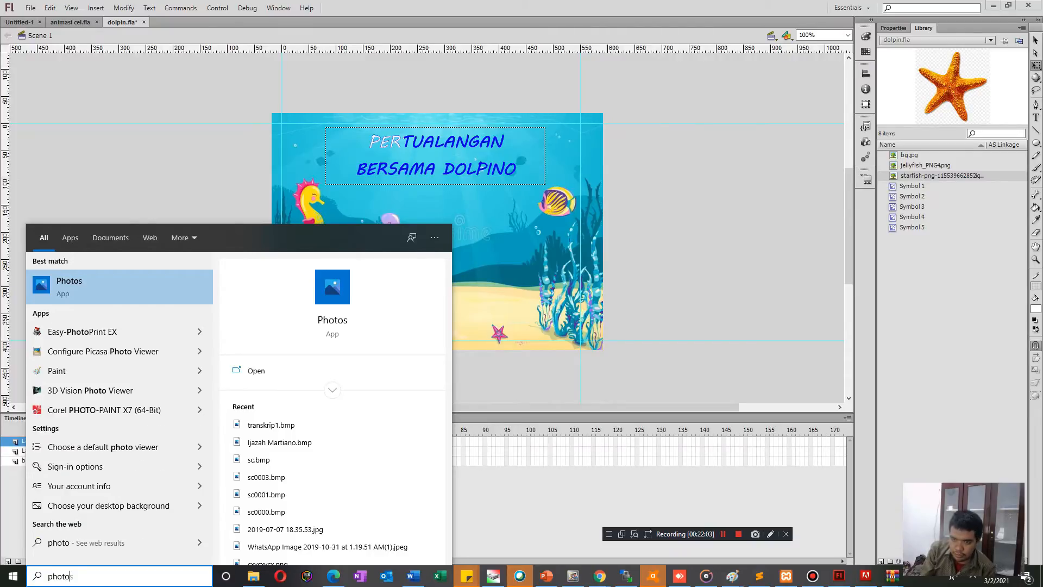
{"action": "type", "text": "s"}
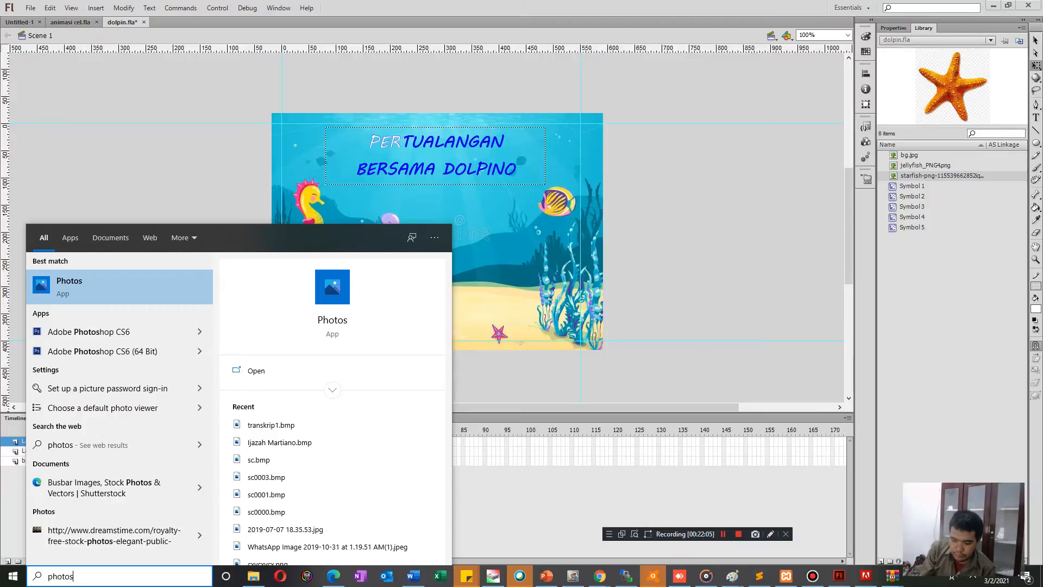
{"action": "type", "text": "h"}
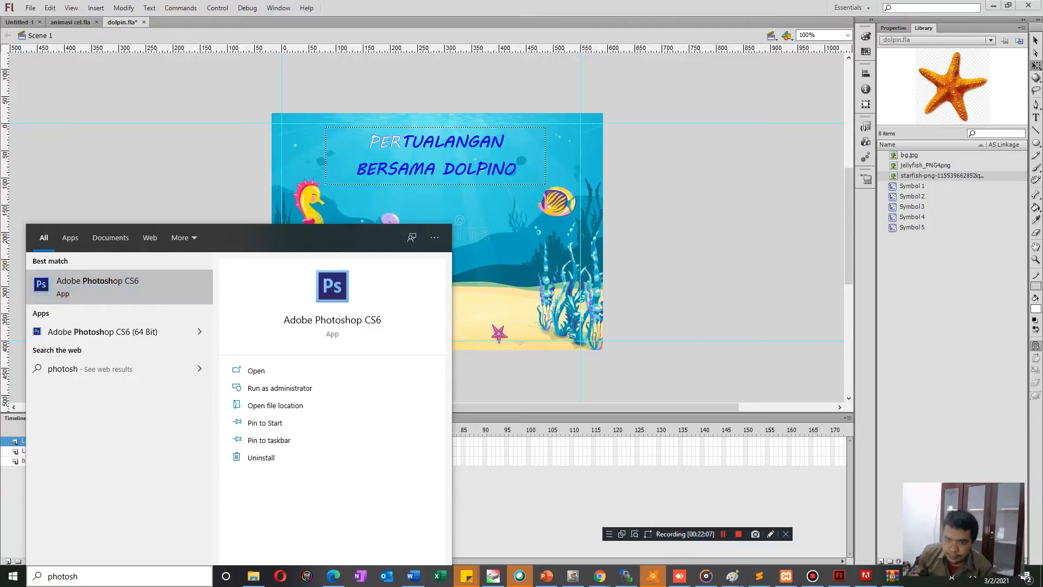
Locate the Adobe Photoshop CS6 shortcut and open its target's installation folder from the shortcut's properties.
{"action": "right_click", "coordinate": [76, 281]}
{"action": "left_click", "coordinate": [125, 308]}
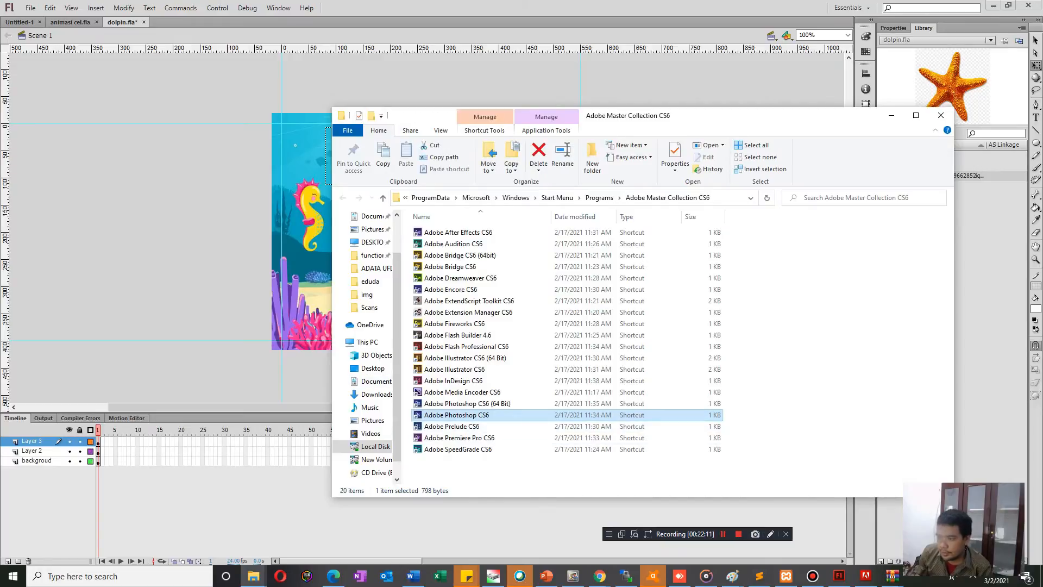
{"action": "right_click", "coordinate": [492, 415]}
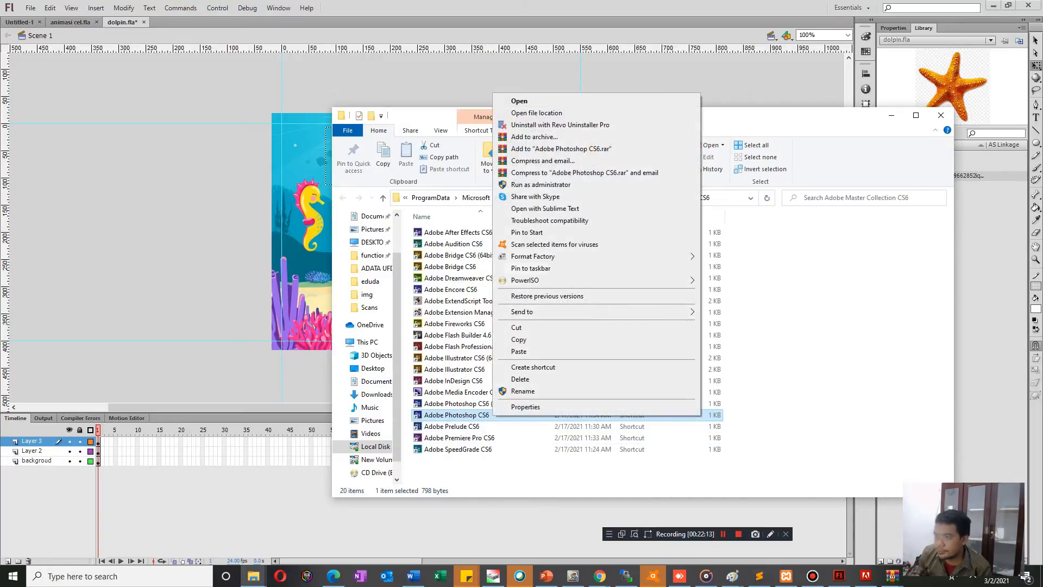
{"action": "left_click", "coordinate": [526, 406]}
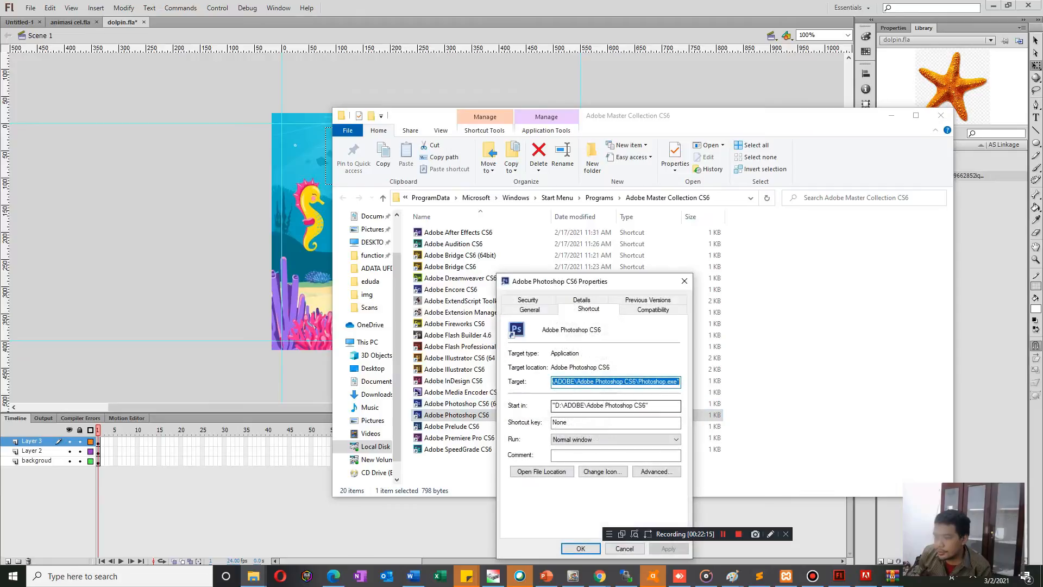
{"action": "left_click", "coordinate": [542, 472]}
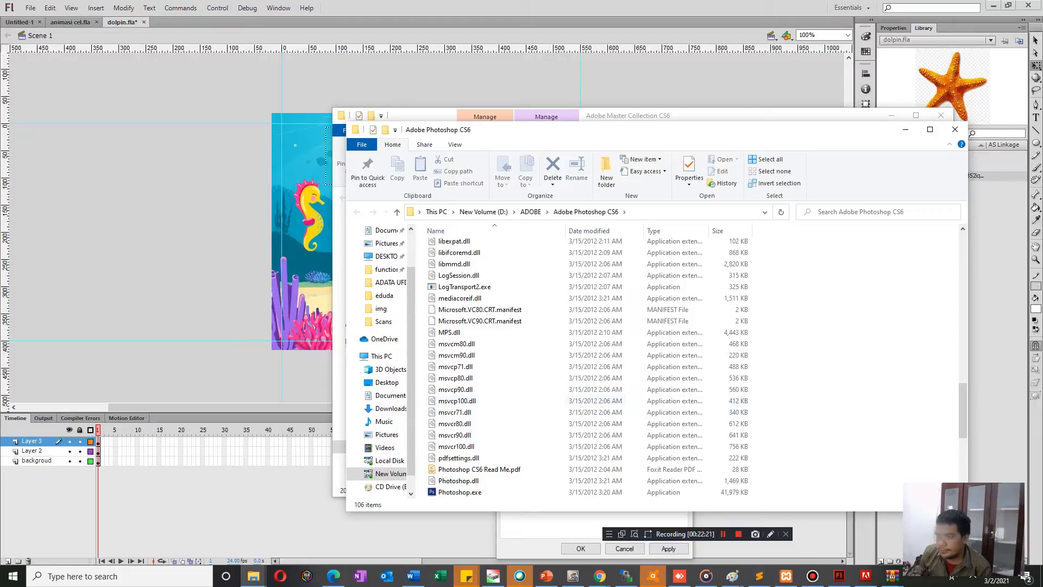
Browse to the ACS6MasterColl folder on New Volume (D:) in the Adobe Master Collection CS6 Explorer window.
{"action": "left_click", "coordinate": [632, 115]}
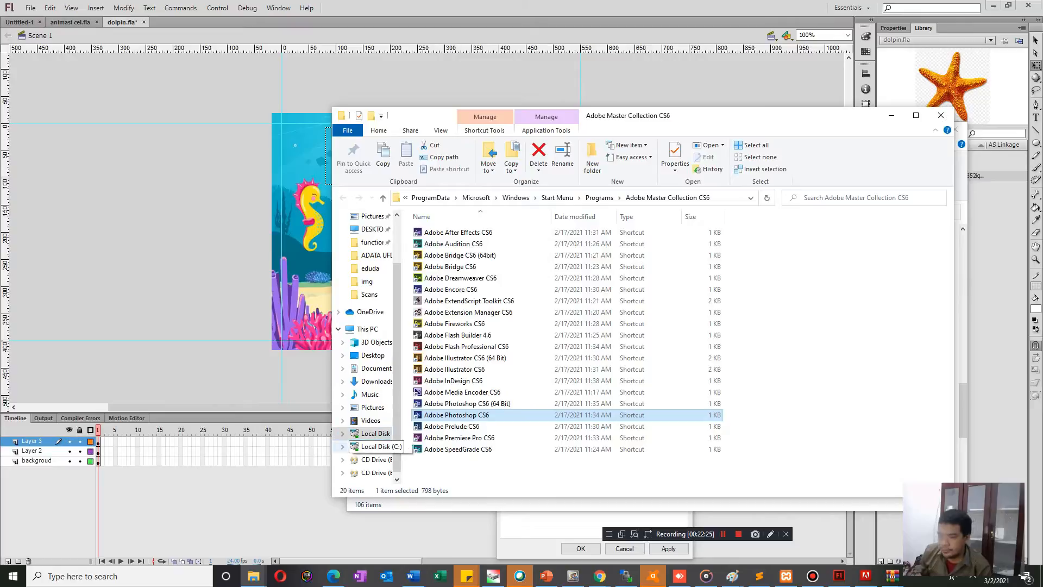
{"action": "left_click", "coordinate": [375, 459]}
{"action": "scroll", "coordinate": [478, 262], "scroll_direction": "down", "scroll_amount": 20}
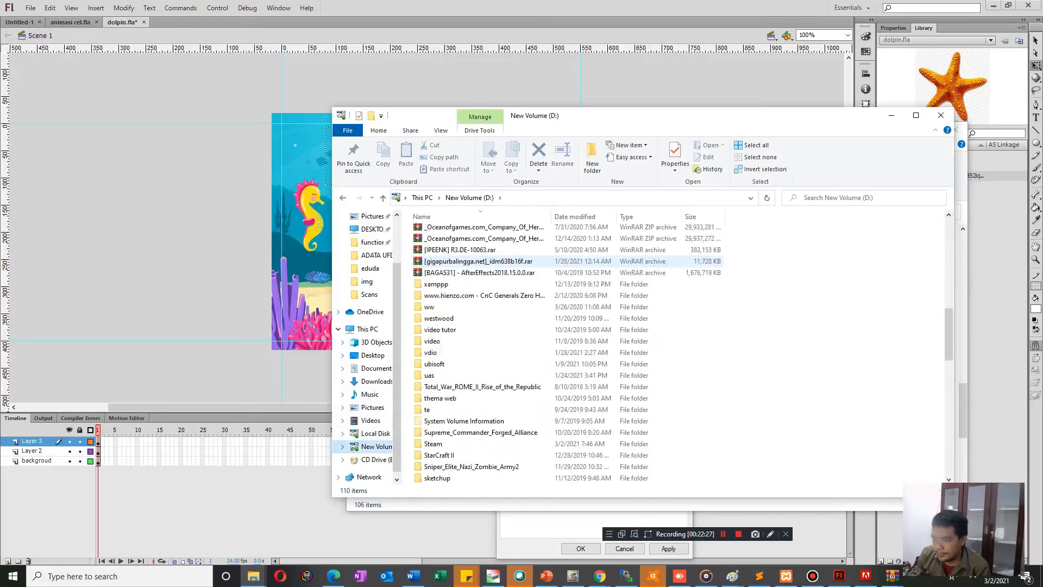
{"action": "double_click", "coordinate": [447, 466]}
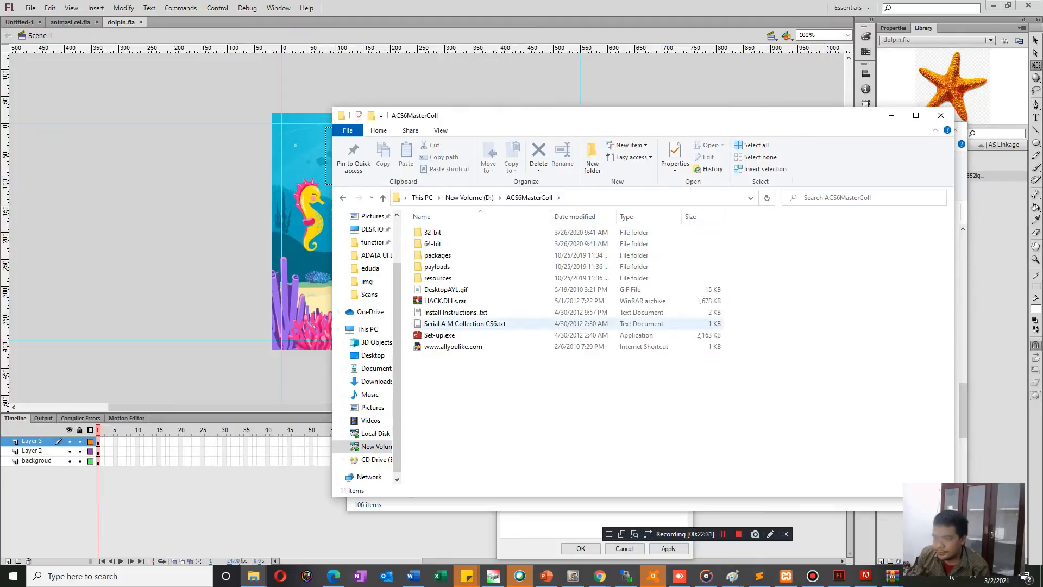
Bring up the HackDLLs.zip archive window, minimize the ACS6MasterColl window, and bring the Adobe Photoshop CS6 folder to the front.
{"action": "left_click", "coordinate": [893, 576]}
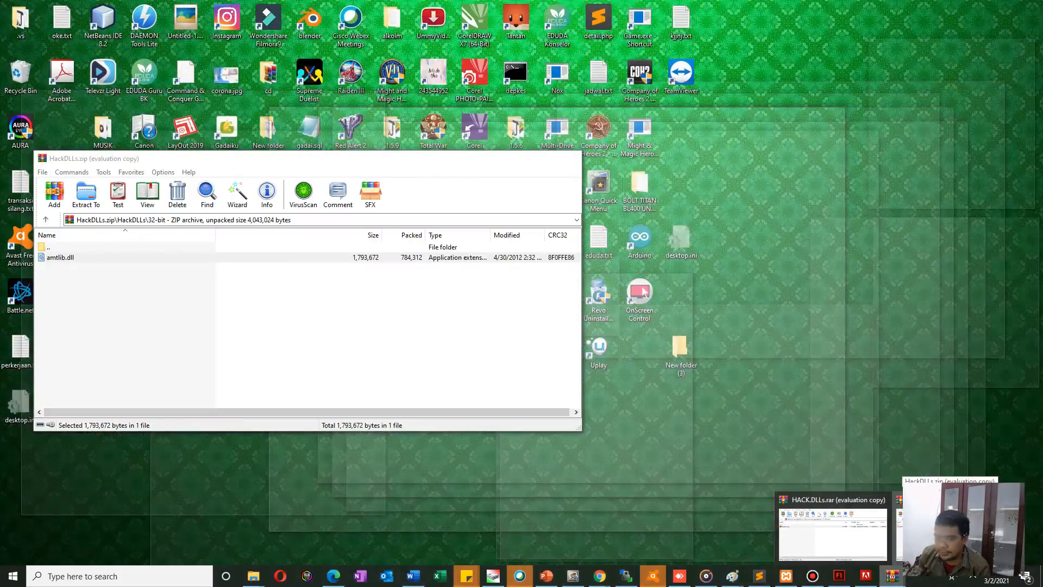
{"action": "left_click", "coordinate": [951, 530]}
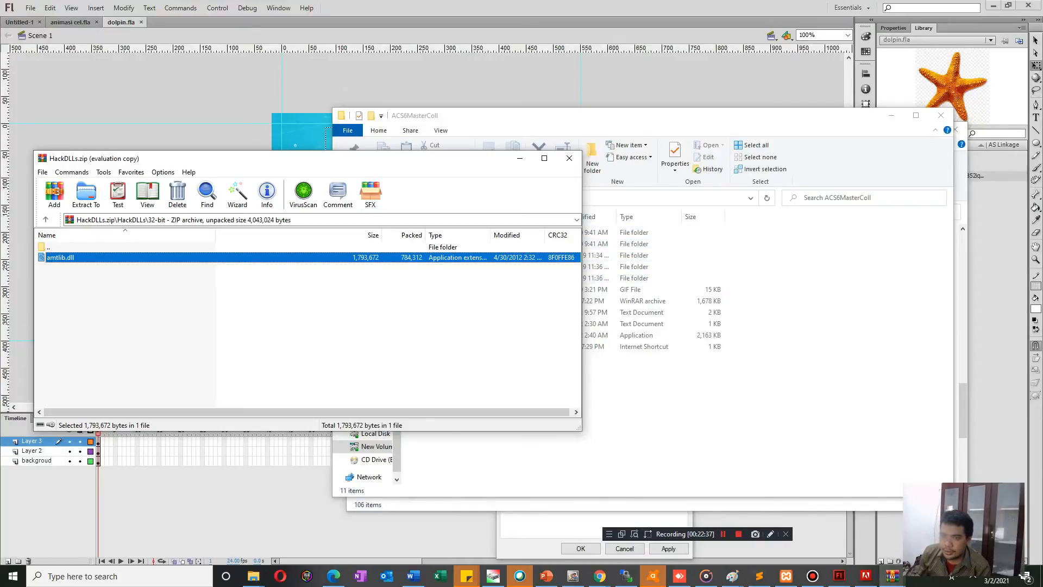
{"action": "left_click", "coordinate": [892, 116]}
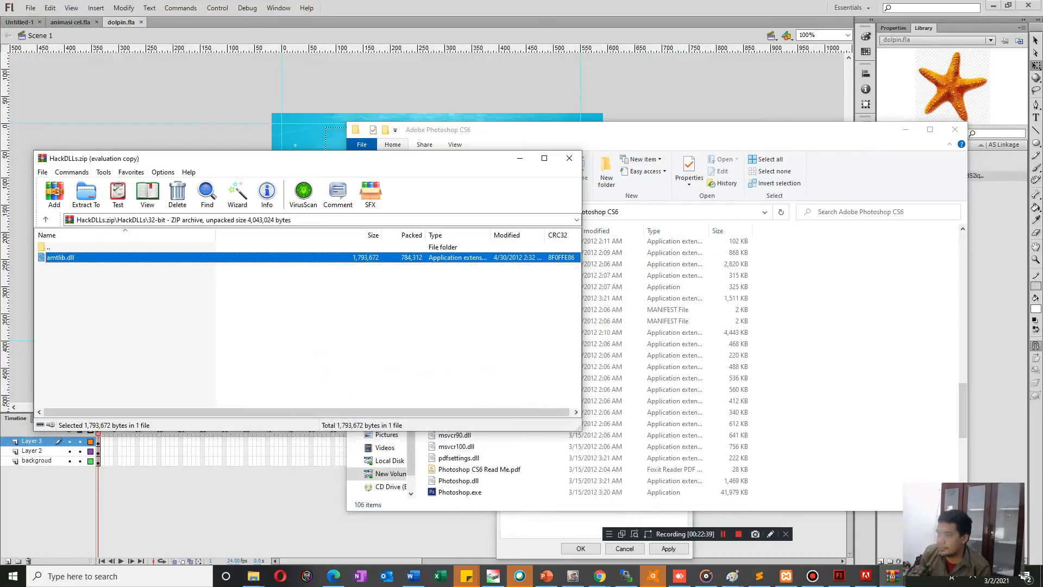
{"action": "left_click", "coordinate": [847, 132]}
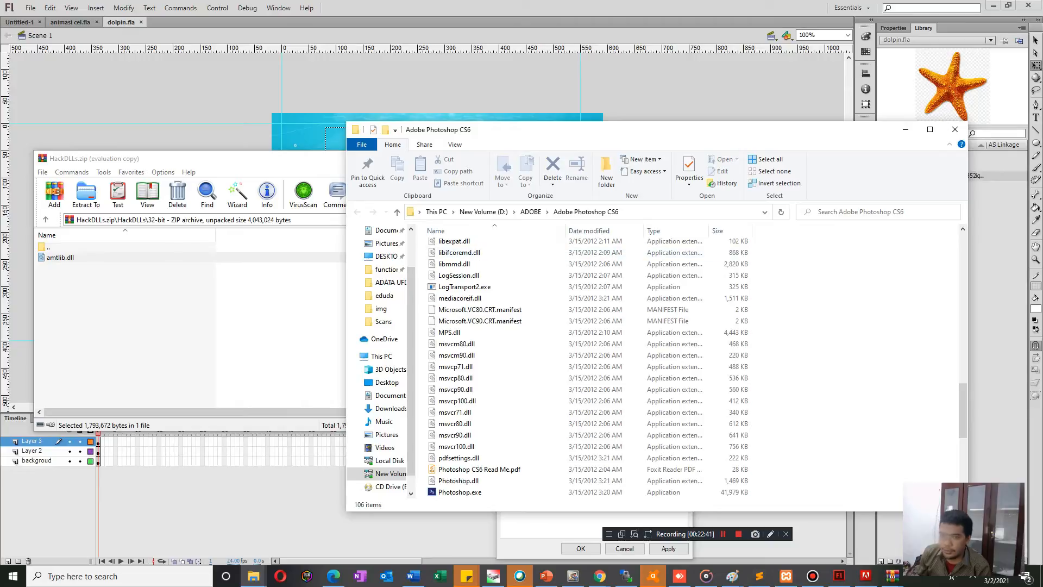
Replace amtlib.dll in the Adobe Photoshop CS6 folder with the 32-bit copy from HackDLLs.zip, and close the CS6 Master Collection trial window.
{"action": "left_click", "coordinate": [61, 258]}
{"action": "left_click_drag", "start_coordinate": [61, 258], "coordinate": [489, 326]}
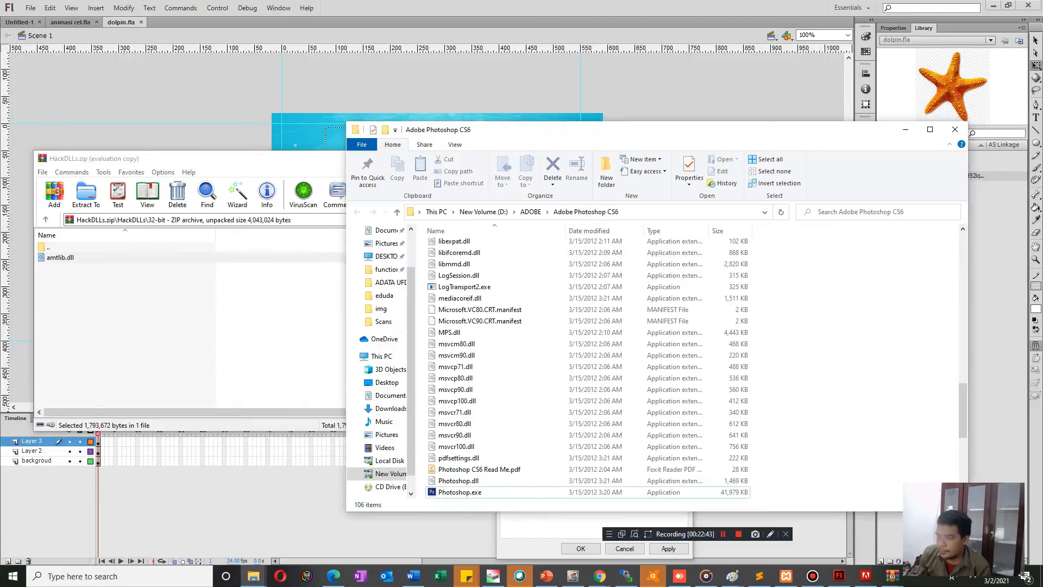
{"action": "left_click", "coordinate": [228, 200]}
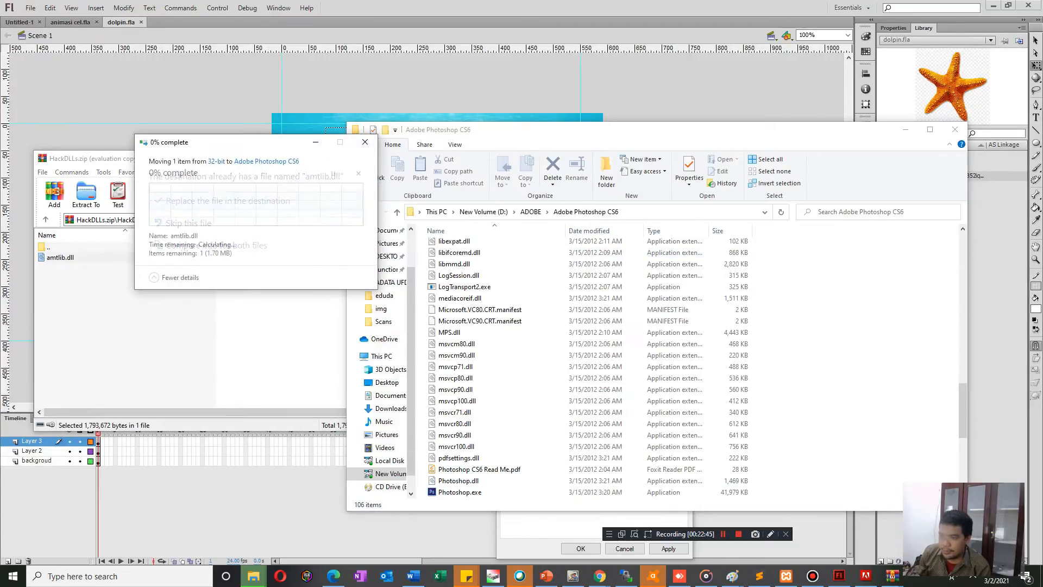
{"action": "left_click", "coordinate": [866, 576]}
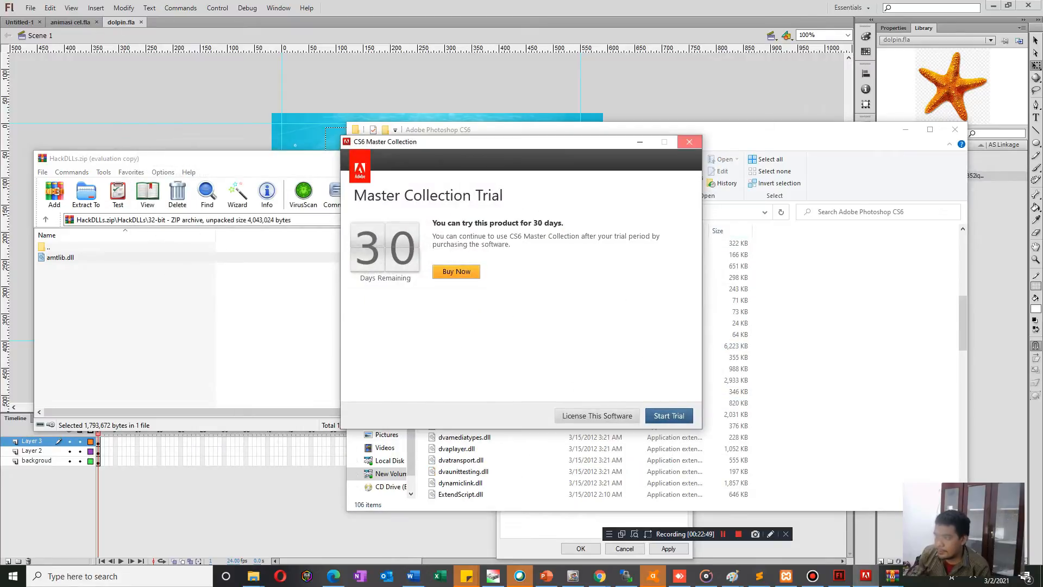
{"action": "left_click", "coordinate": [689, 142]}
{"action": "left_click", "coordinate": [584, 324]}
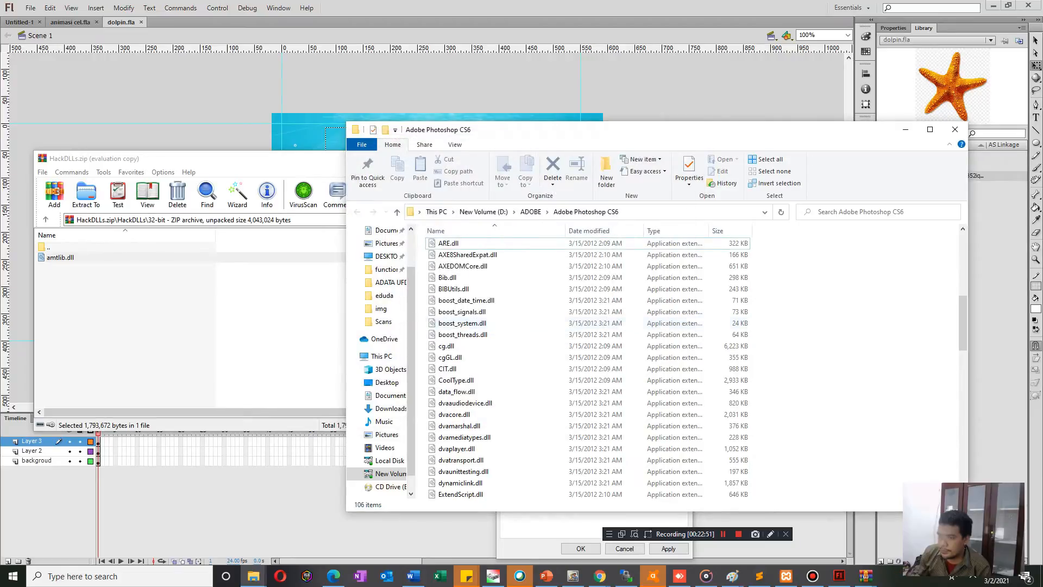
Search Windows for "photos", start Adobe Photoshop CS6 to test that it launches, and close it again.
{"action": "key", "text": "super"}
{"action": "type", "text": "a"}
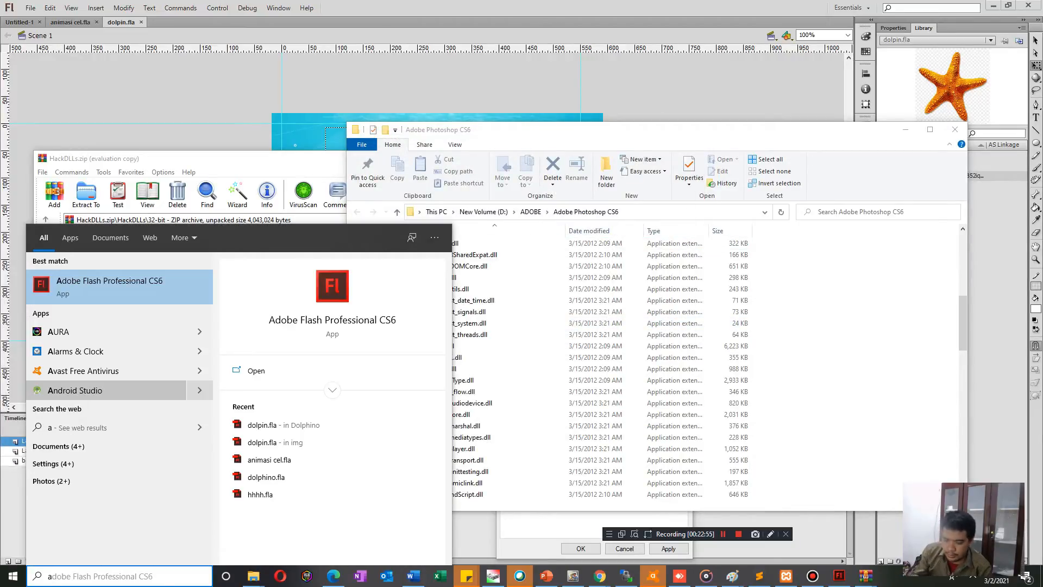
{"action": "key", "text": "BackSpace"}
{"action": "type", "text": "p"}
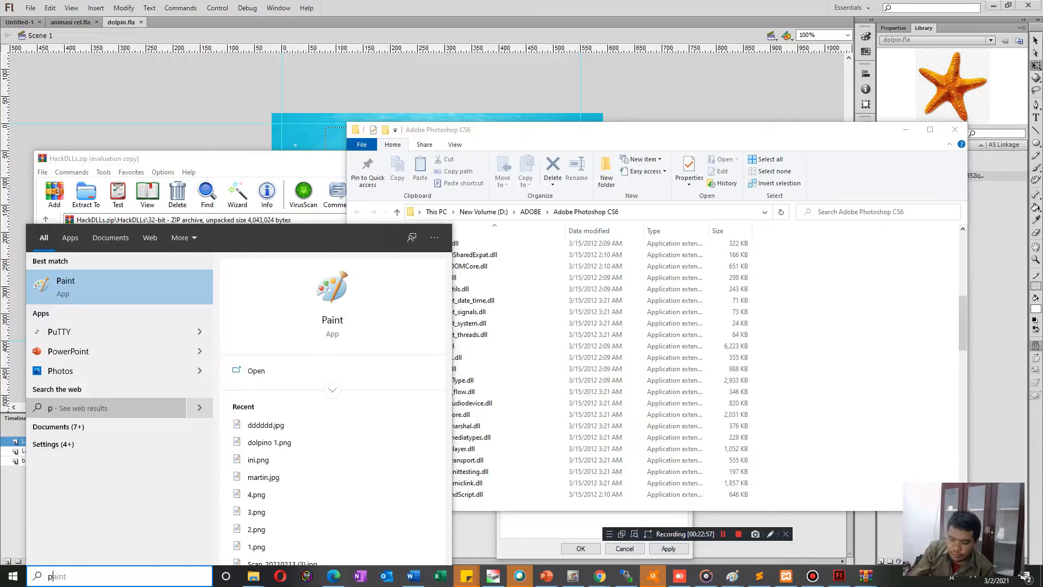
{"action": "type", "text": "hotos"}
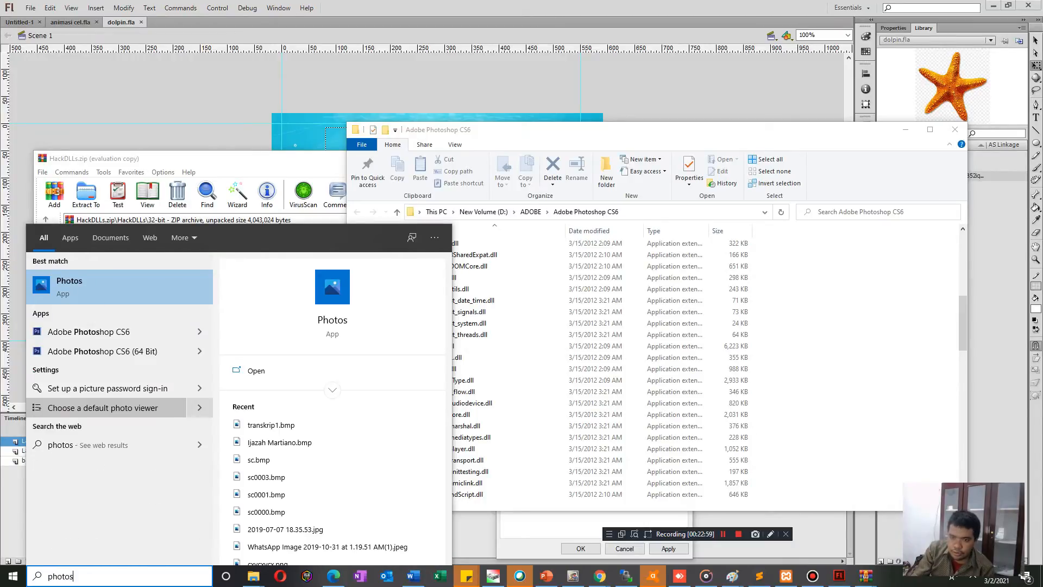
{"action": "left_click", "coordinate": [103, 332]}
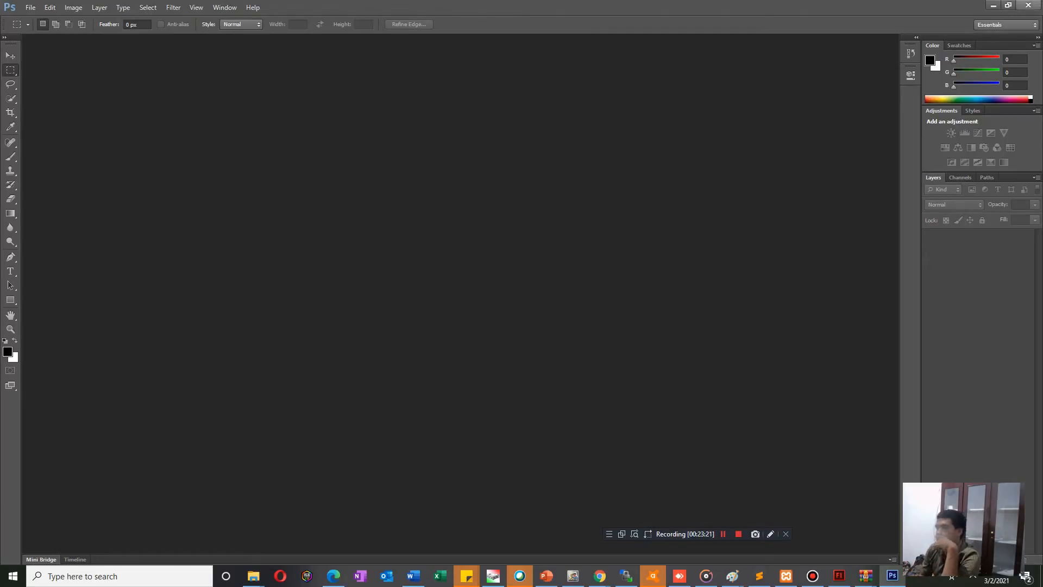
{"action": "left_click", "coordinate": [1028, 5]}
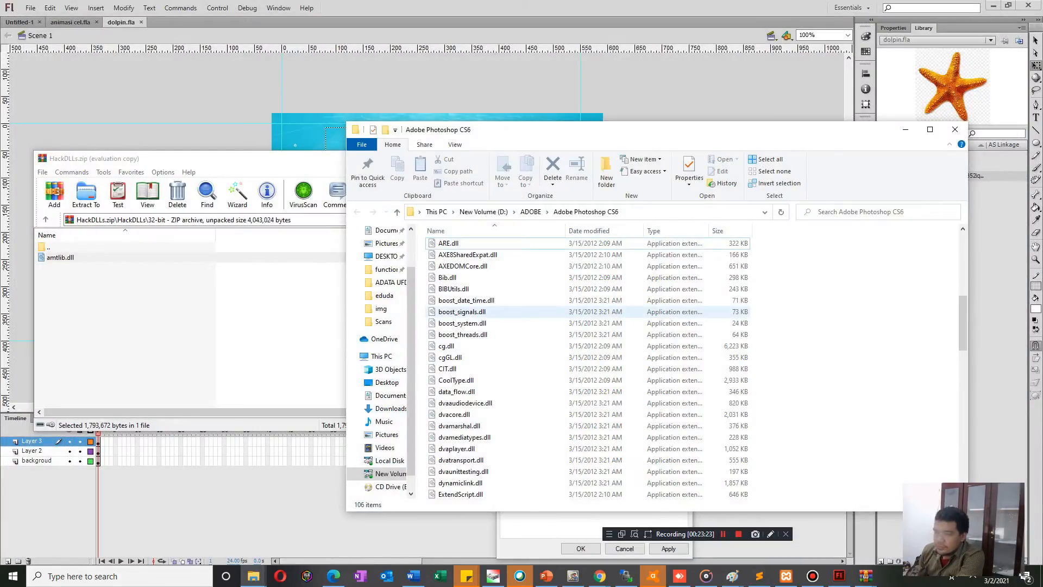
Browse from the Adobe Photoshop CS6 folder to latihan flash > Dolphino > img on New Volume (D:).
{"action": "left_click", "coordinate": [531, 211]}
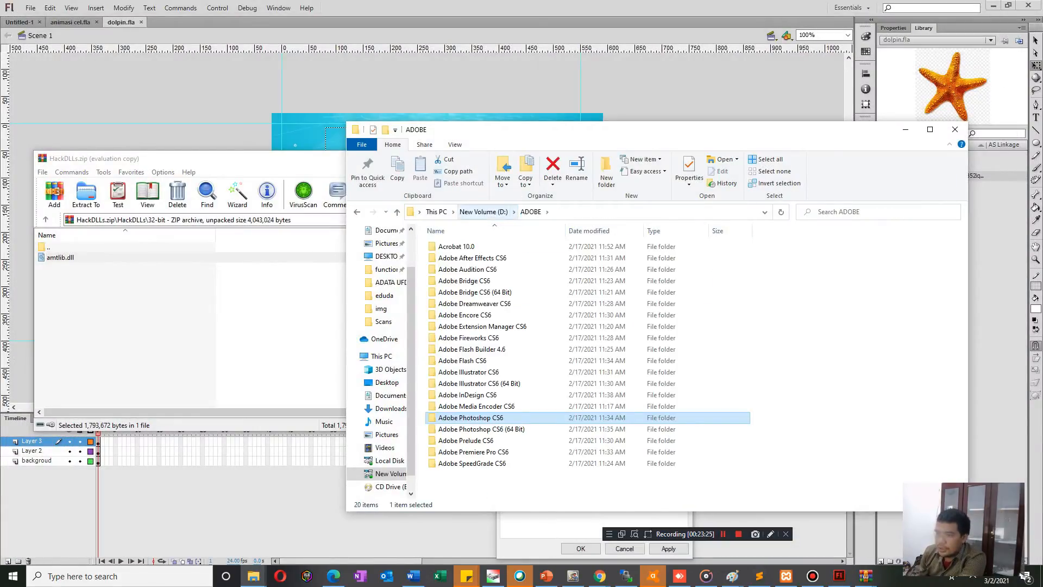
{"action": "left_click", "coordinate": [484, 212]}
{"action": "left_click", "coordinate": [528, 321]}
{"action": "key", "text": "l"}
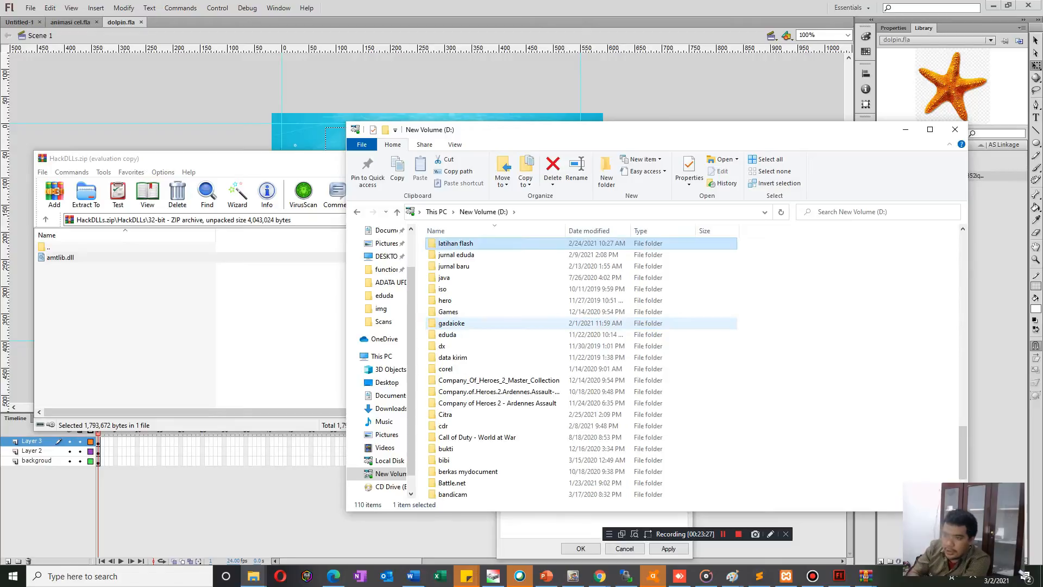
{"action": "key", "text": "Return"}
{"action": "key", "text": "Down"}
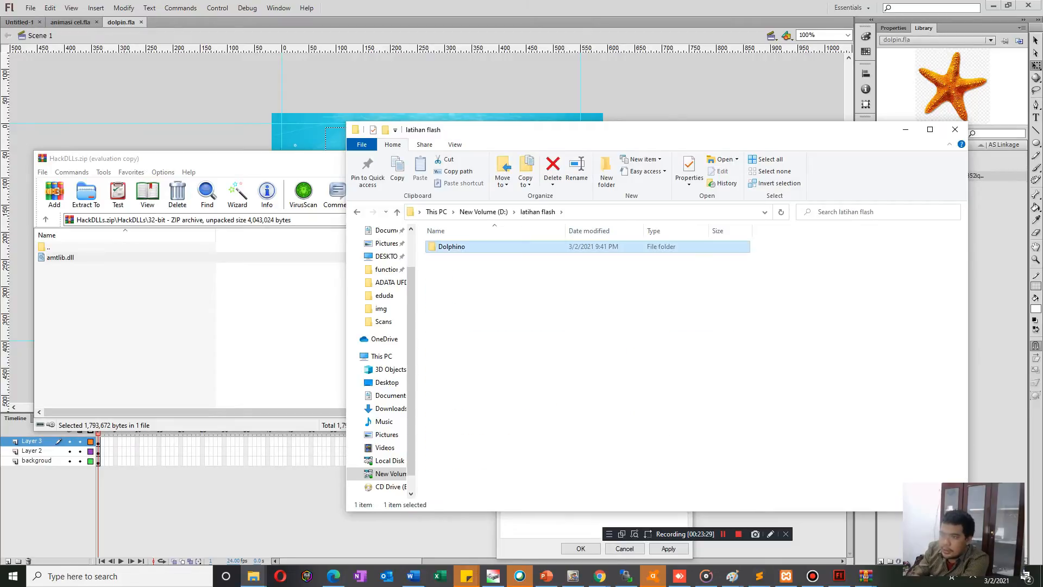
{"action": "key", "text": "Return"}
{"action": "key", "text": "Right"}
{"action": "key", "text": "Down"}
{"action": "key", "text": "Up"}
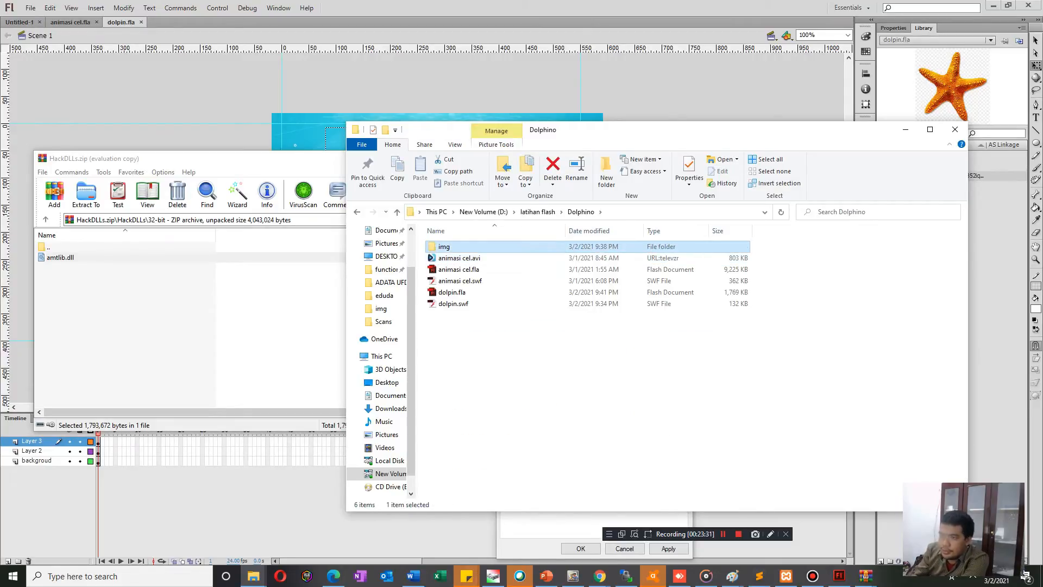
{"action": "key", "text": "Return"}
Open the starfish PNG from the img folder with Adobe Photoshop CS6.
{"action": "key", "text": "Right"}
{"action": "key", "text": "Right"}
{"action": "key", "text": "Right"}
{"action": "right_click", "coordinate": [620, 274]}
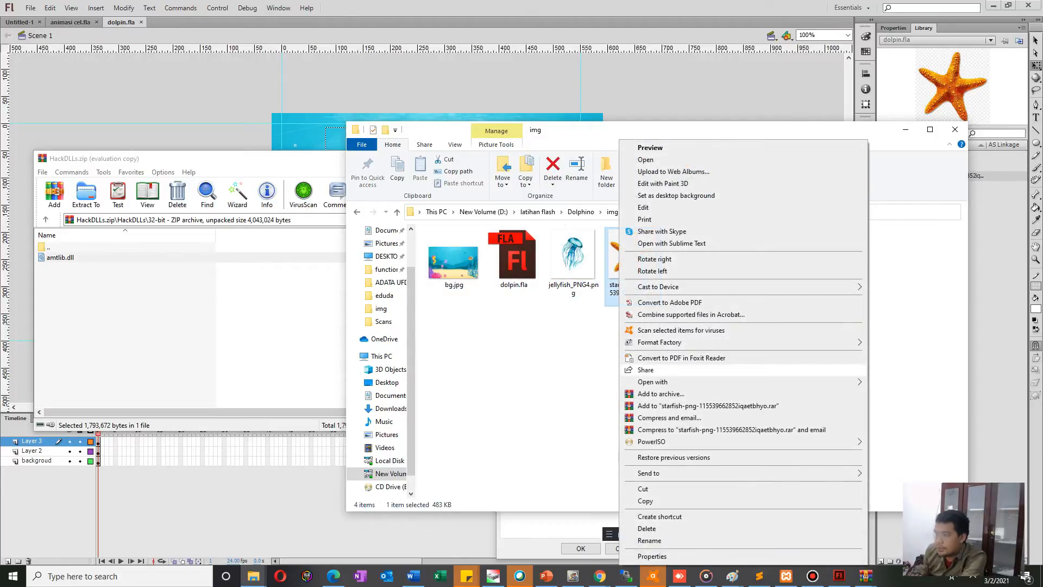
{"action": "mouse_move", "coordinate": [706, 381]}
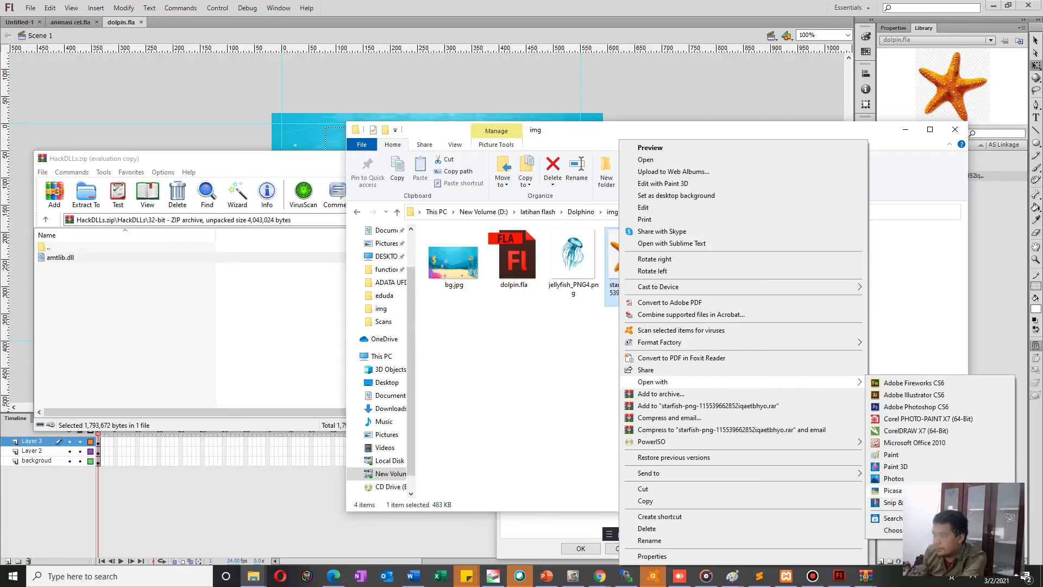
{"action": "left_click", "coordinate": [916, 407]}
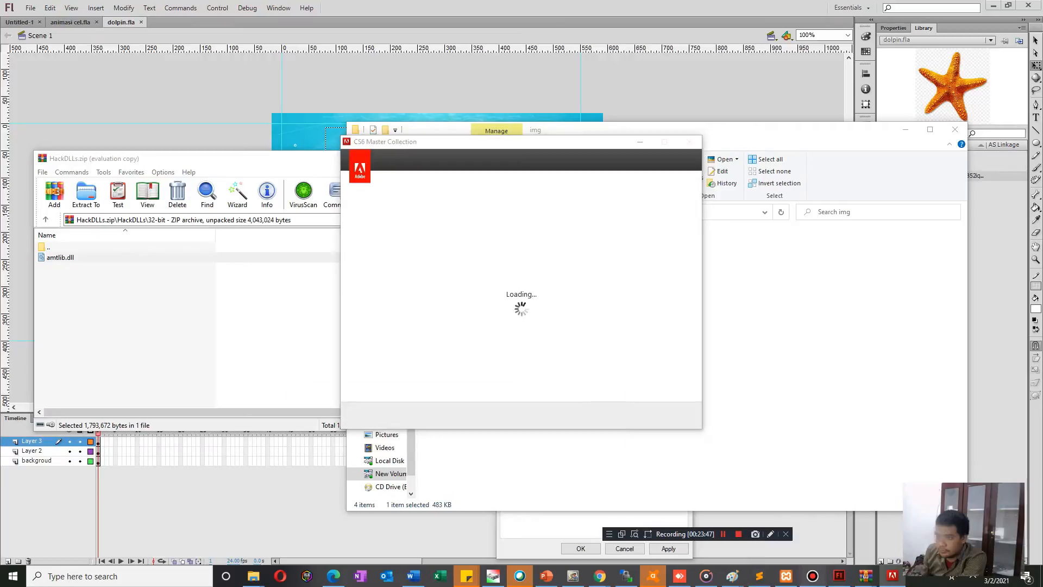
{"action": "left_click", "coordinate": [813, 576]}
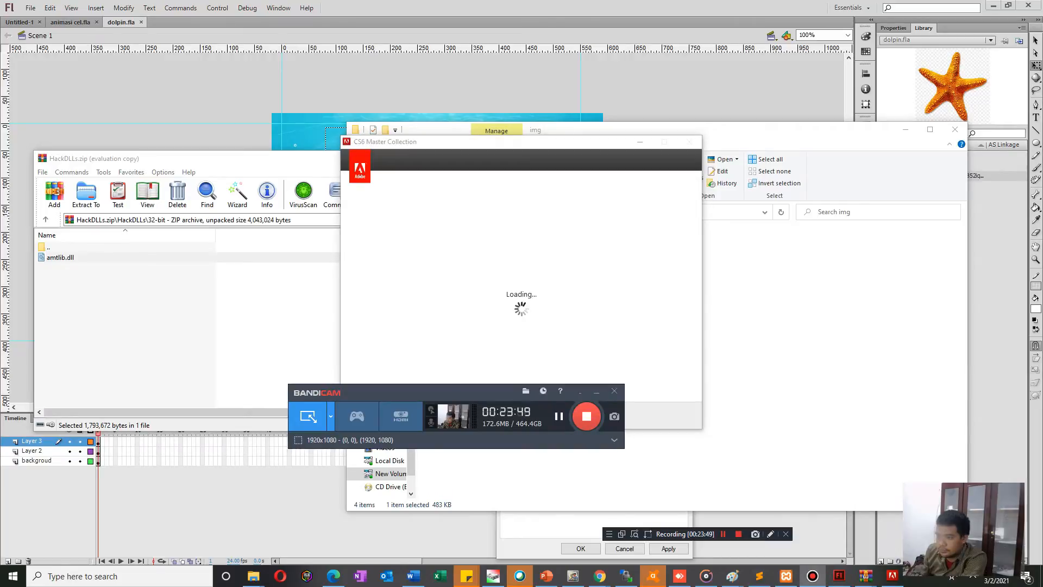
{"action": "key", "text": "shift+F12"}
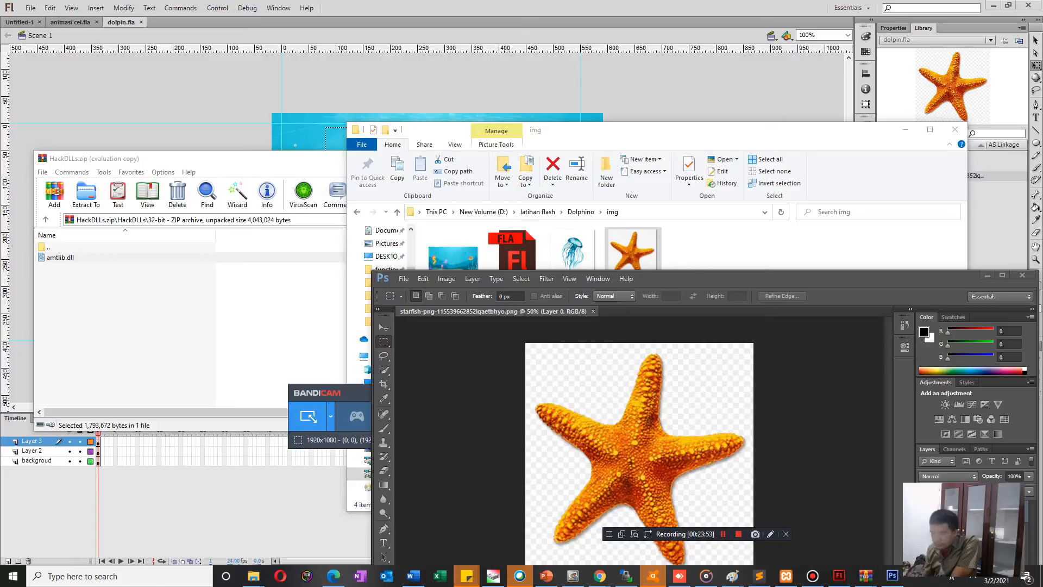
Move the Photoshop window fully into view and select the whole starfish, including all five arms, with the Quick Selection tool.
{"action": "left_click_drag", "start_coordinate": [663, 275], "coordinate": [553, 88]}
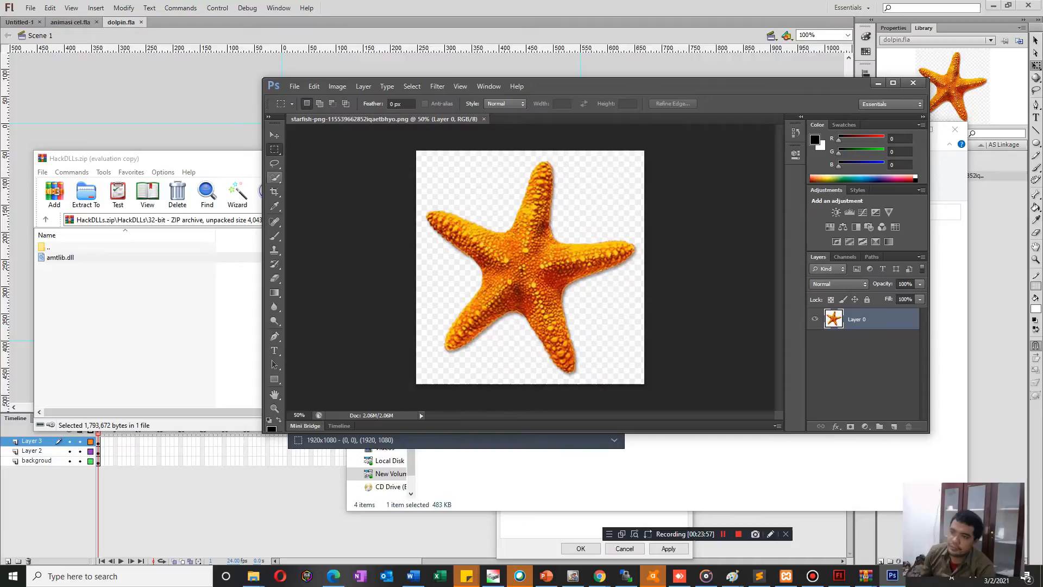
{"action": "left_click", "coordinate": [274, 178]}
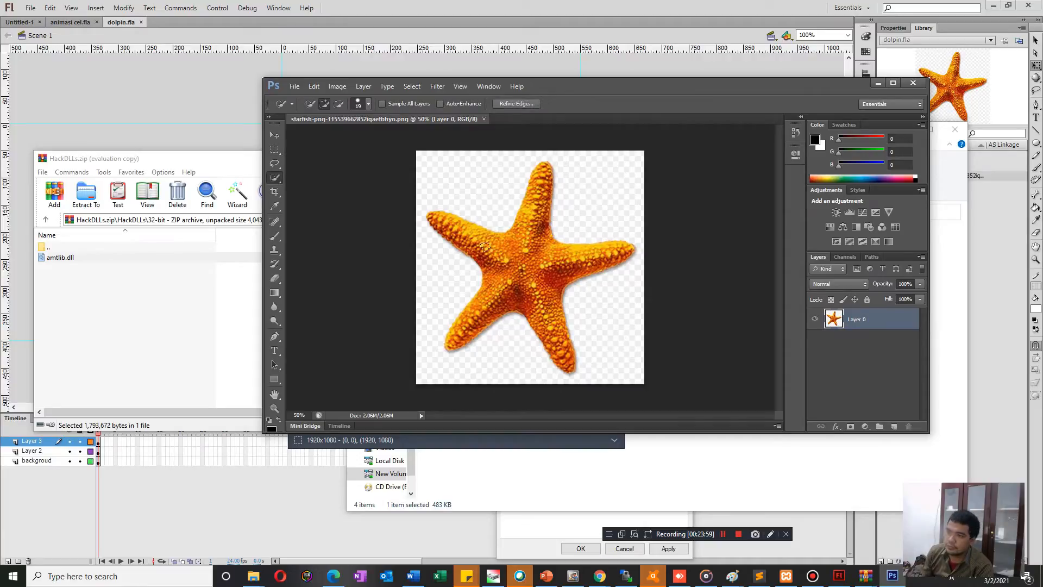
{"action": "mouse_move", "coordinate": [453, 226]}
{"action": "left_mouse_down"}
{"action": "mouse_move", "coordinate": [532, 261]}
{"action": "mouse_move", "coordinate": [543, 170]}
{"action": "mouse_move", "coordinate": [537, 214]}
{"action": "mouse_move", "coordinate": [548, 252]}
{"action": "mouse_move", "coordinate": [630, 250]}
{"action": "mouse_move", "coordinate": [535, 288]}
{"action": "mouse_move", "coordinate": [557, 351]}
{"action": "left_mouse_up"}
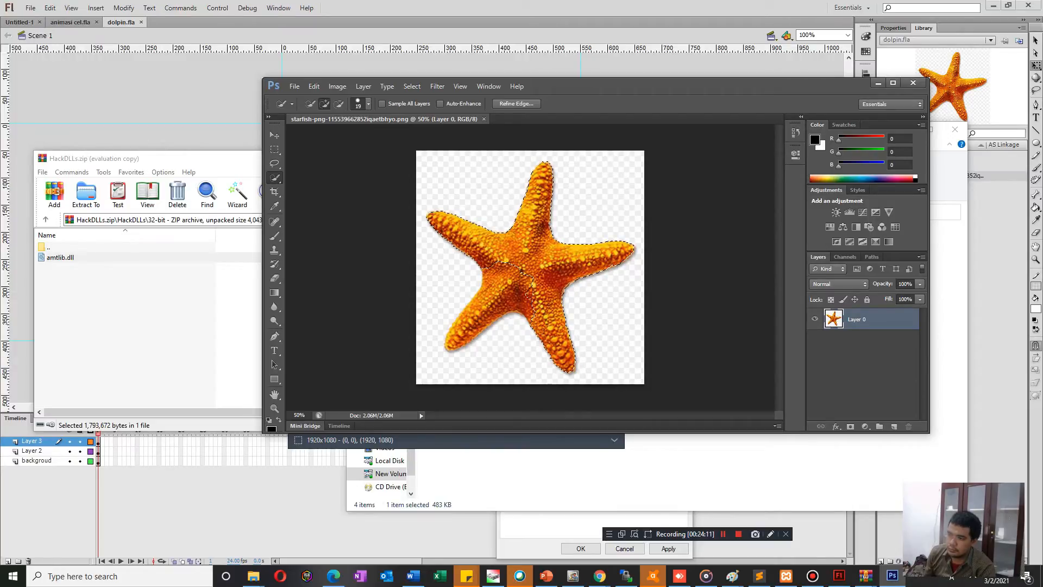
{"action": "left_click_drag", "start_coordinate": [469, 322], "coordinate": [455, 339]}
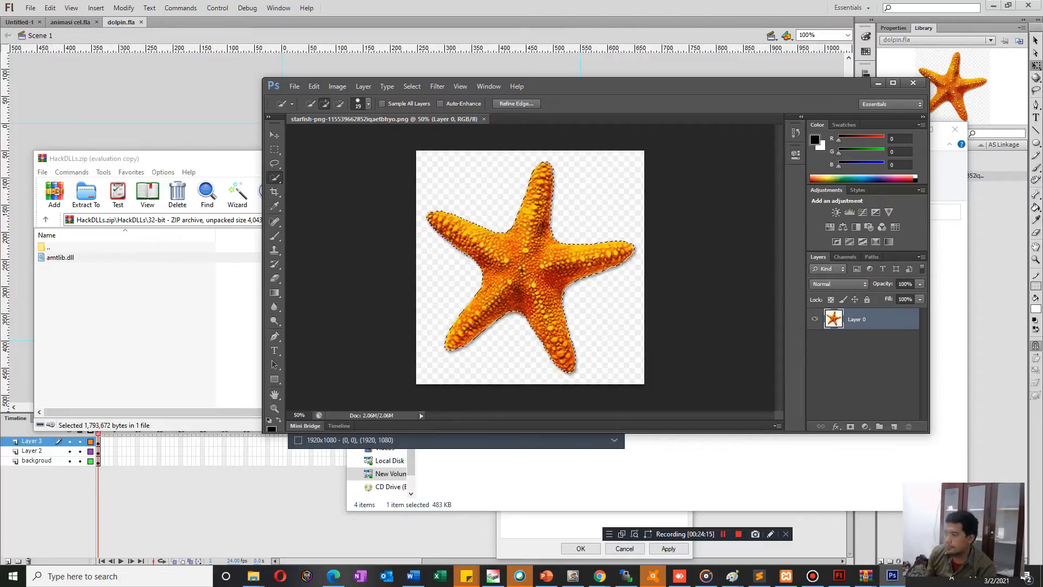
Add a new layer, copy the selected starfish from Layer 0 onto it, and hide Layer 0.
{"action": "left_click", "coordinate": [895, 427]}
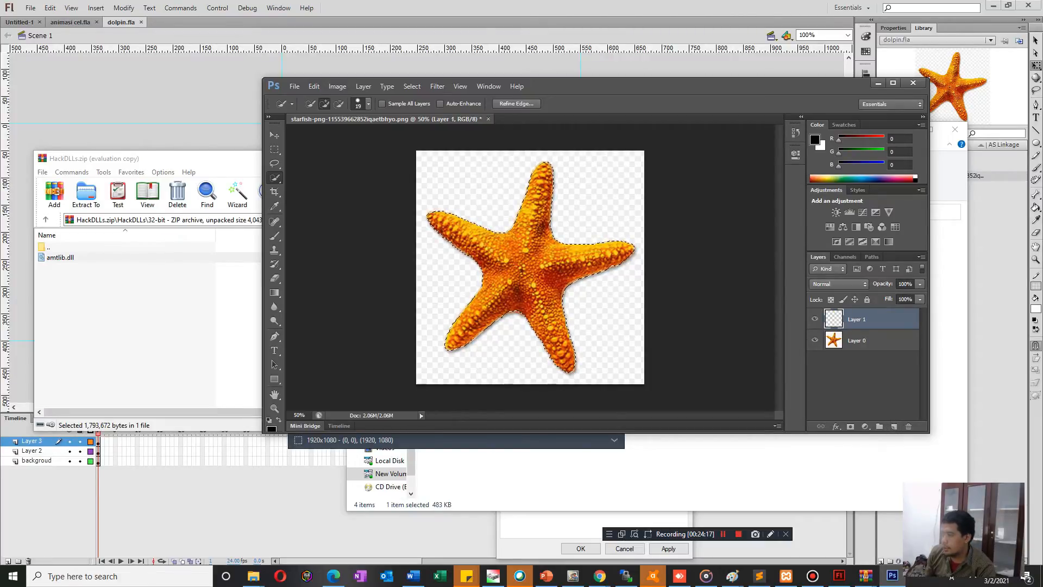
{"action": "key", "text": "ctrl+c"}
{"action": "key", "text": "Return"}
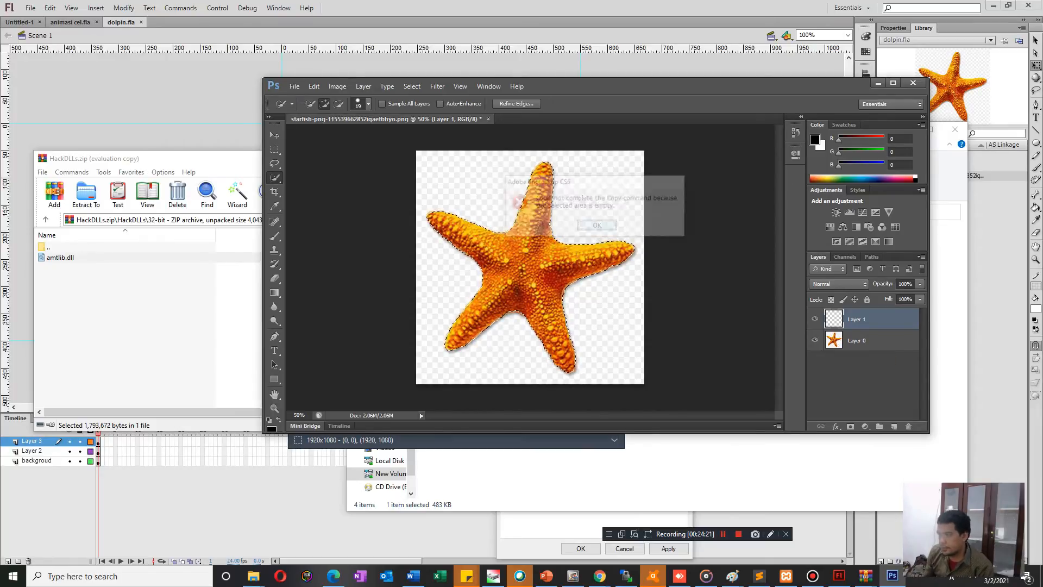
{"action": "left_click", "coordinate": [857, 341]}
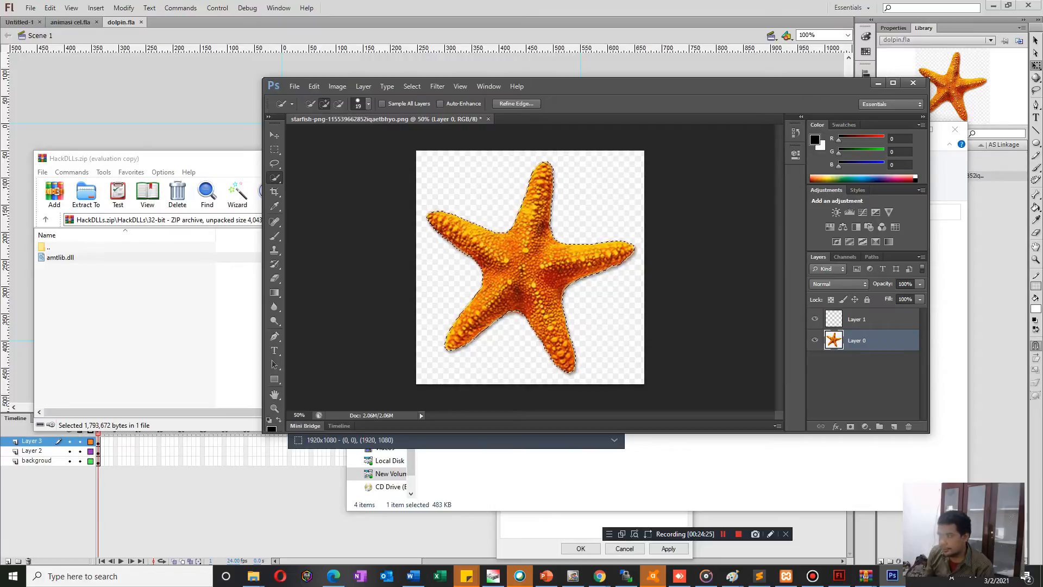
{"action": "left_click", "coordinate": [857, 319]}
{"action": "key", "text": "ctrl+v"}
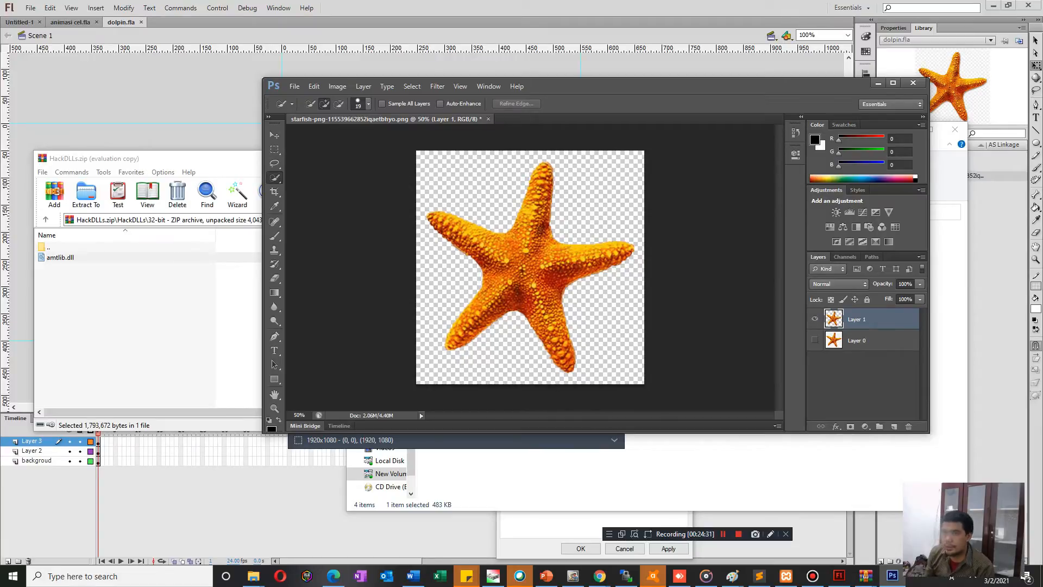
{"action": "left_click", "coordinate": [294, 86]}
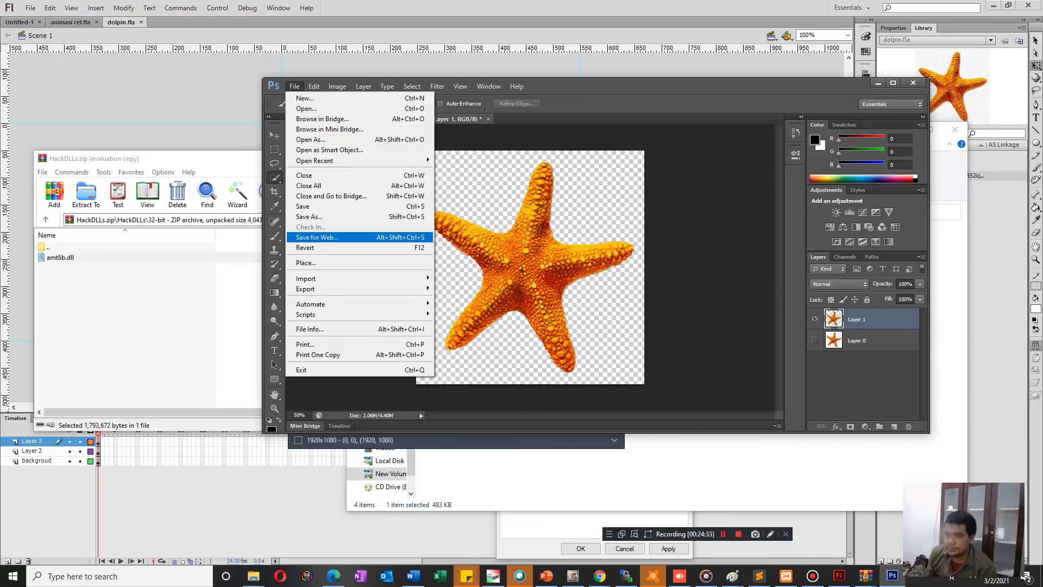
{"action": "left_click", "coordinate": [310, 216]}
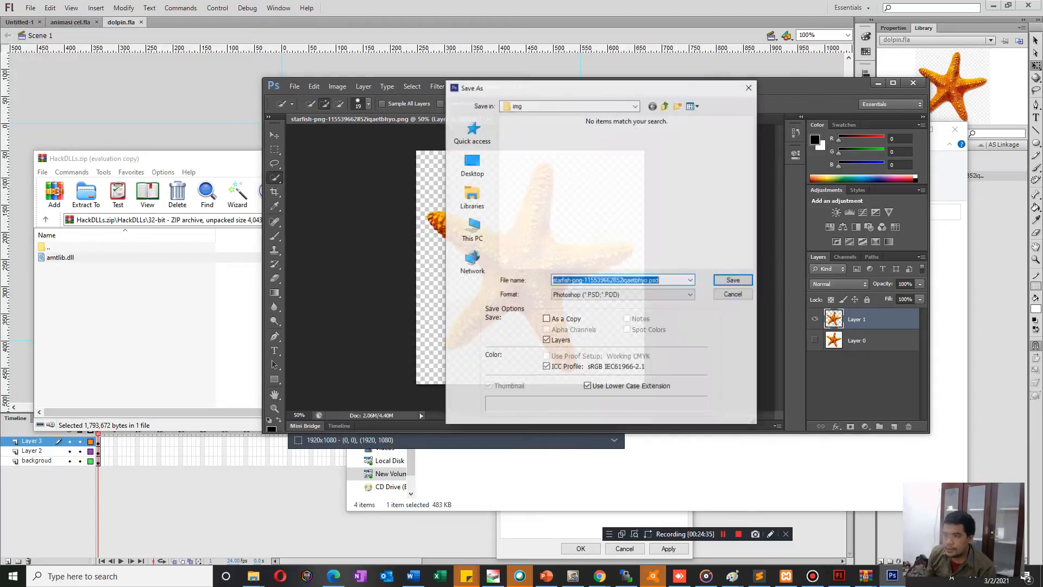
{"action": "left_click", "coordinate": [622, 294]}
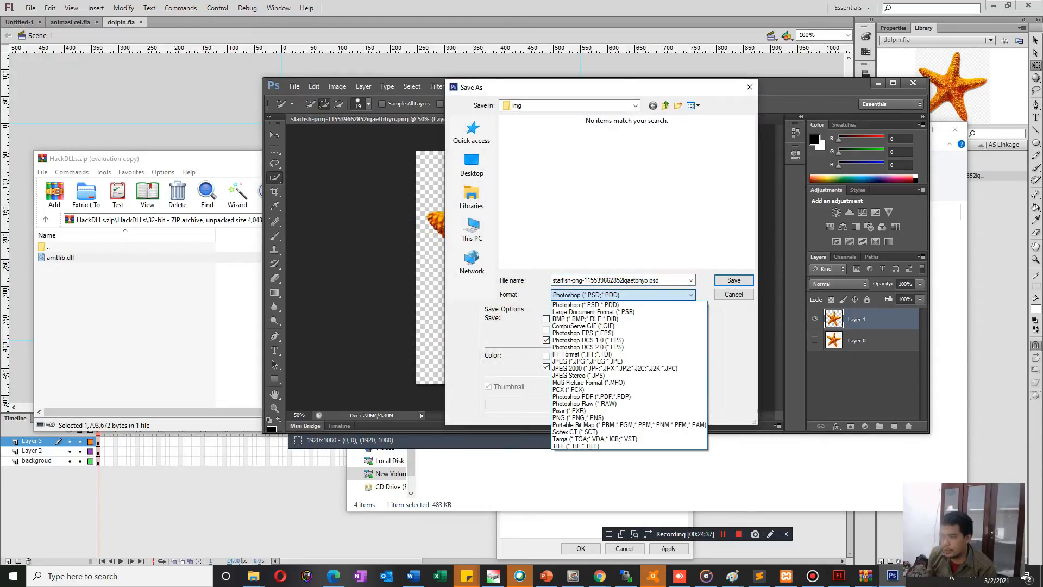
{"action": "left_click", "coordinate": [578, 417]}
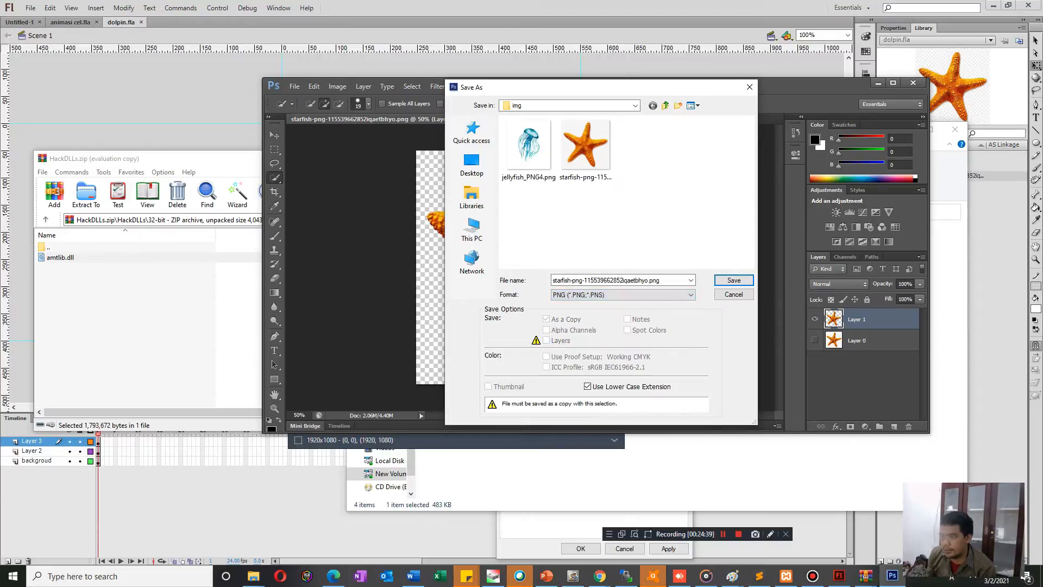
{"action": "left_click", "coordinate": [586, 146]}
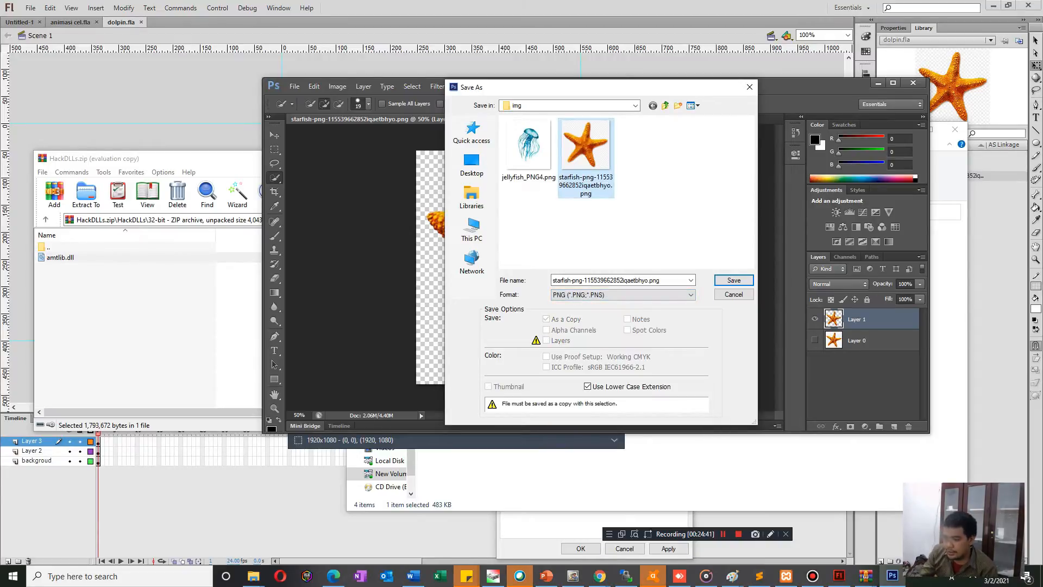
{"action": "left_click", "coordinate": [733, 281]}
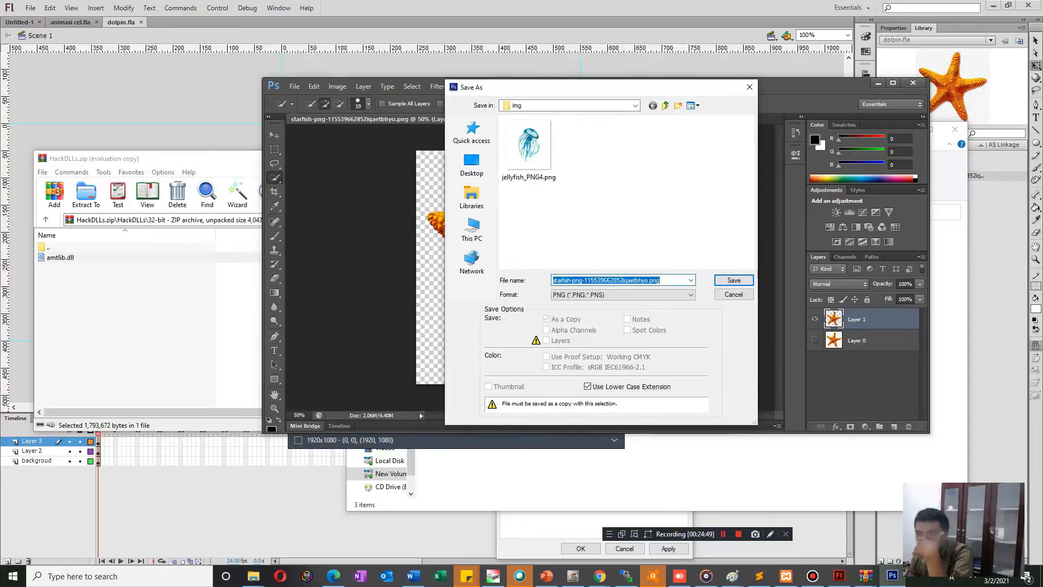
{"action": "left_click", "coordinate": [733, 281]}
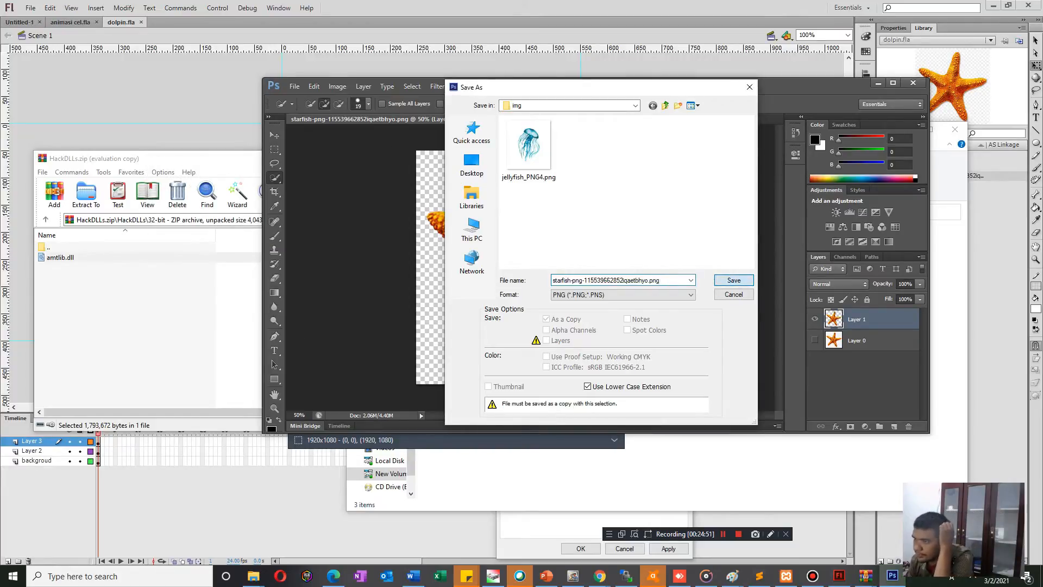
{"action": "key", "text": "Return"}
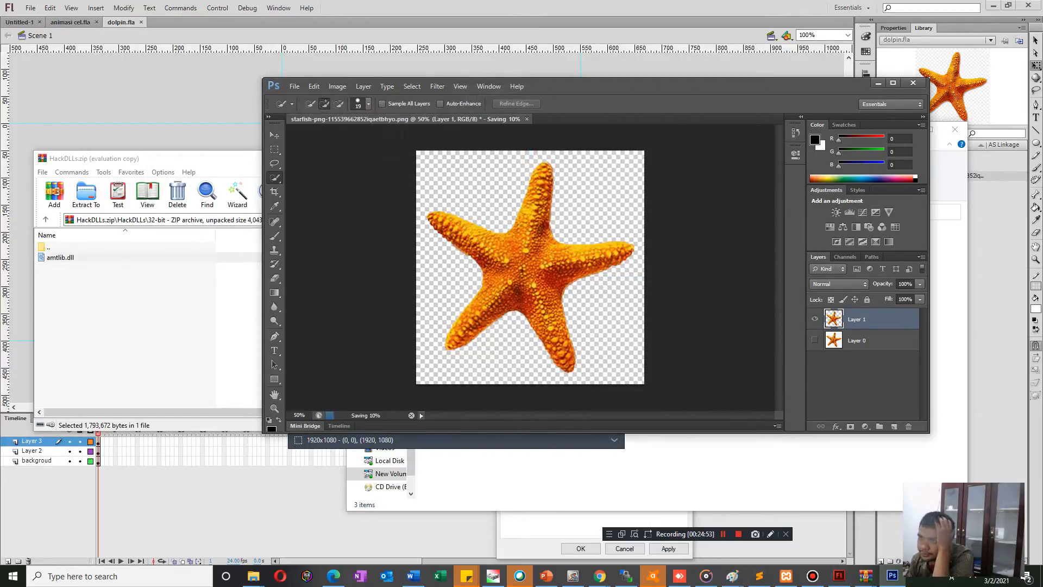
{"action": "left_click", "coordinate": [879, 83]}
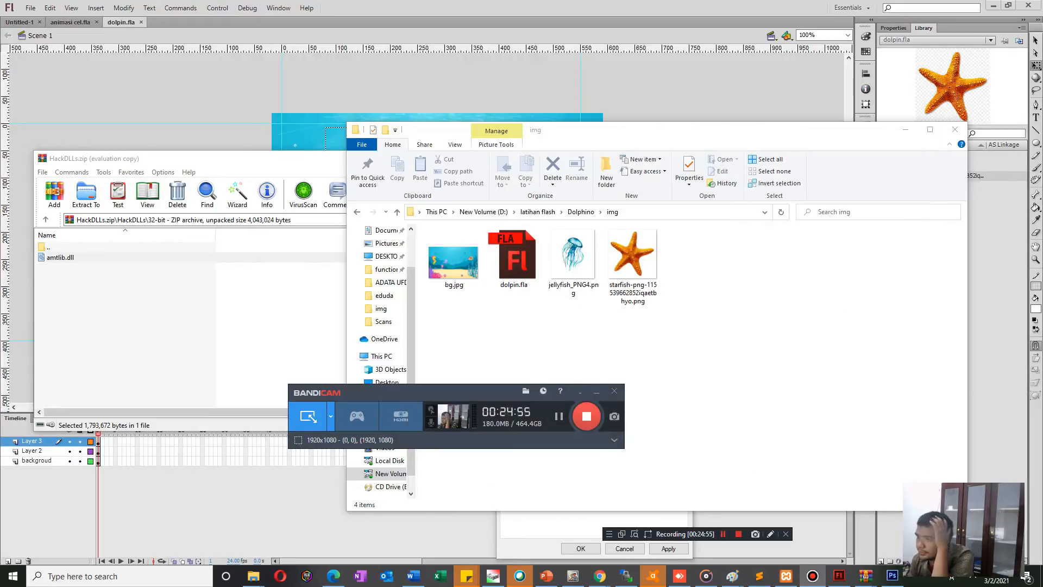
{"action": "key", "text": "alt+Tab"}
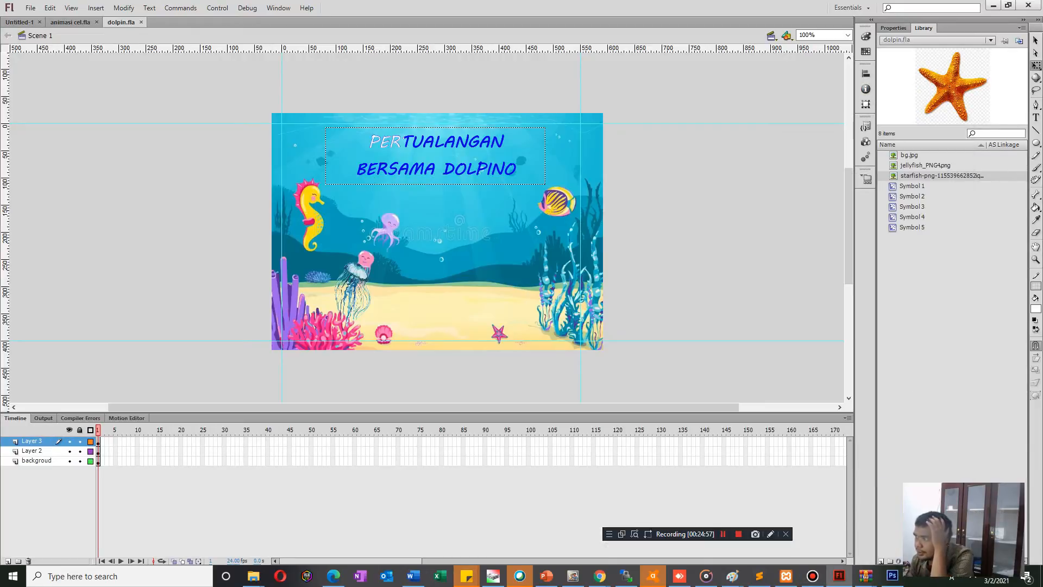
{"action": "key", "text": "Delete"}
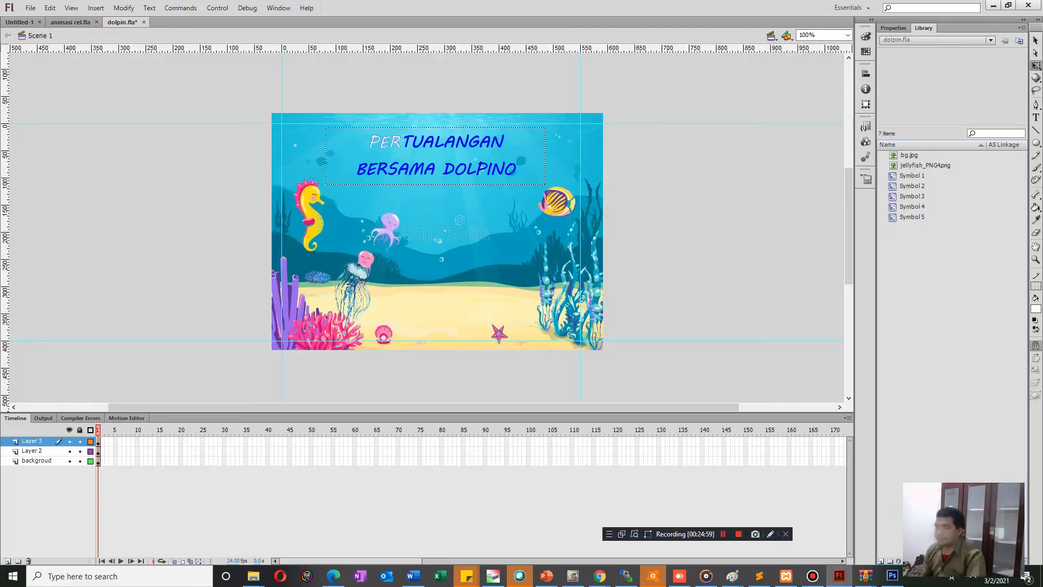
{"action": "left_click", "coordinate": [31, 7]}
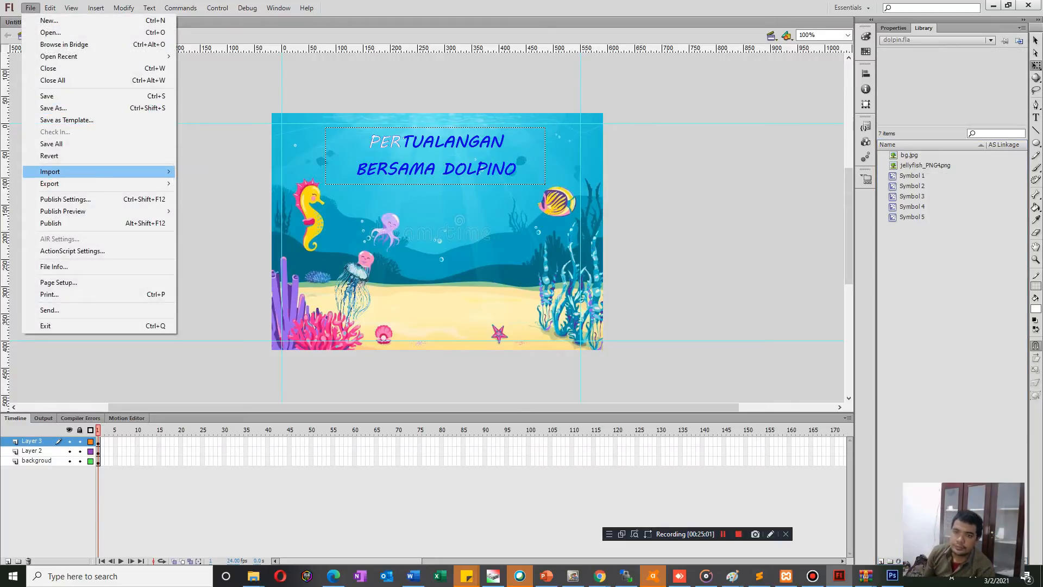
{"action": "mouse_move", "coordinate": [108, 171]}
{"action": "left_click", "coordinate": [217, 170]}
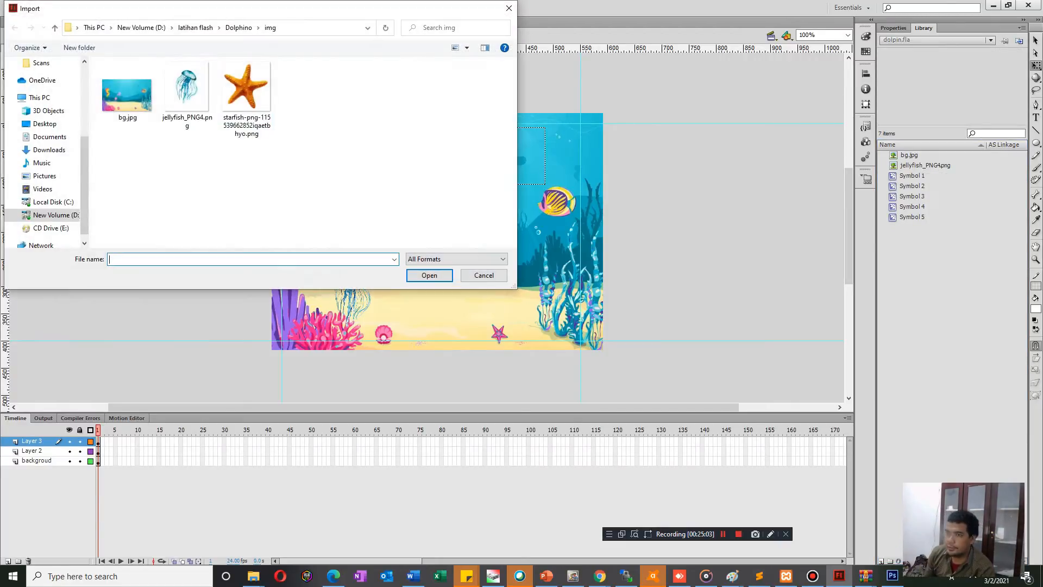
{"action": "double_click", "coordinate": [246, 87]}
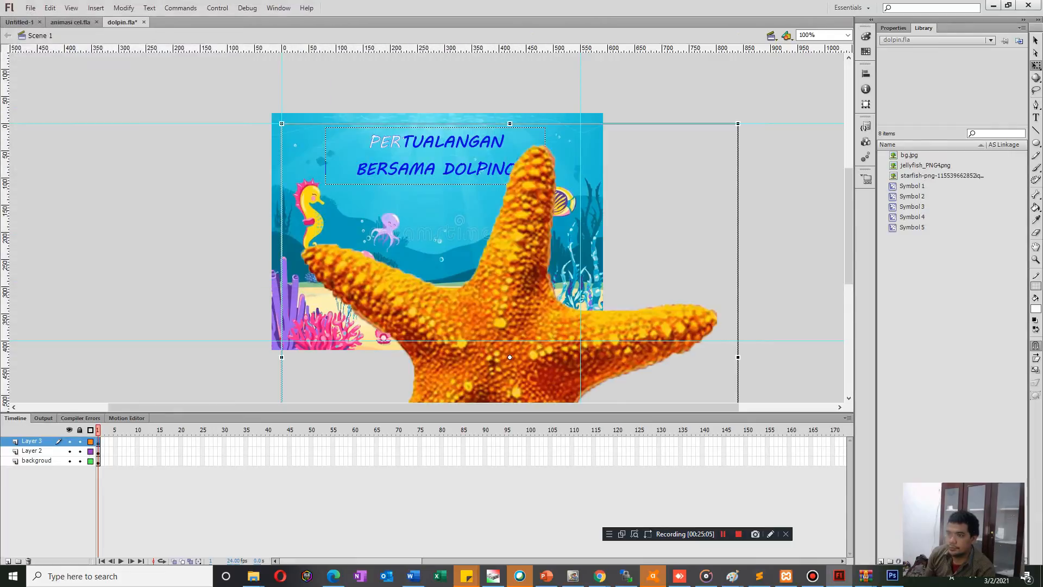
Scale the imported starfish down to a small size and place it on the sand near the middle of the seabed.
{"action": "left_click_drag", "start_coordinate": [479, 309], "coordinate": [424, 257]}
{"action": "left_click_drag", "start_coordinate": [227, 71], "coordinate": [442, 292]}
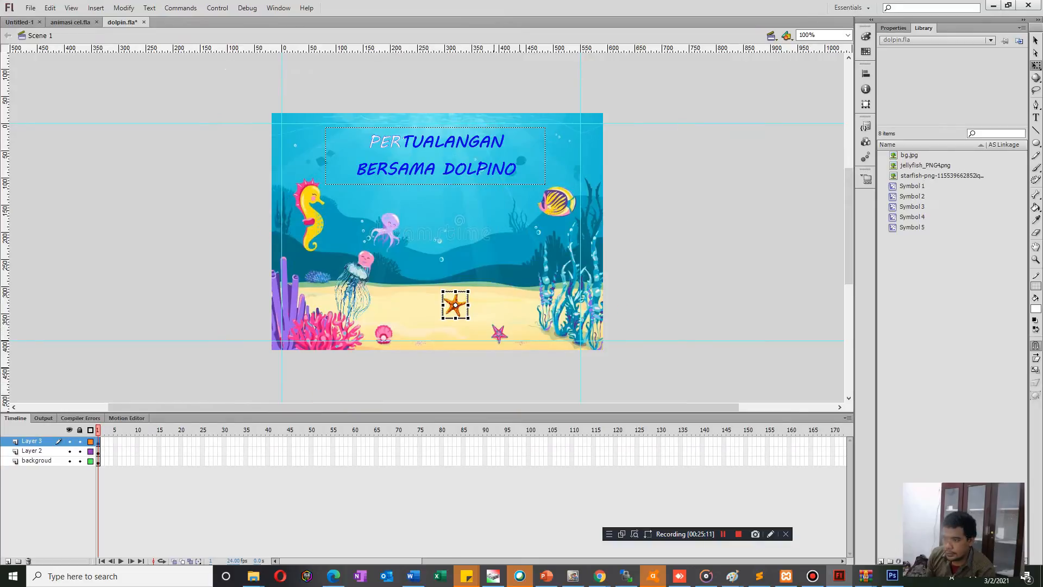
{"action": "left_click", "coordinate": [427, 269]}
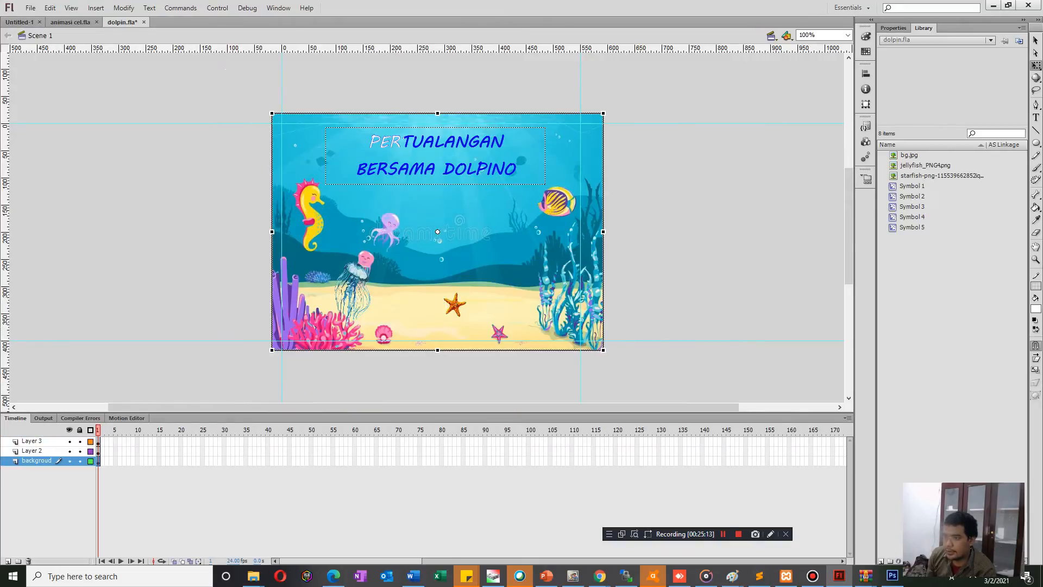
{"action": "left_click", "coordinate": [452, 305]}
{"action": "left_click_drag", "start_coordinate": [445, 305], "coordinate": [455, 311]}
{"action": "right_click", "coordinate": [455, 305]}
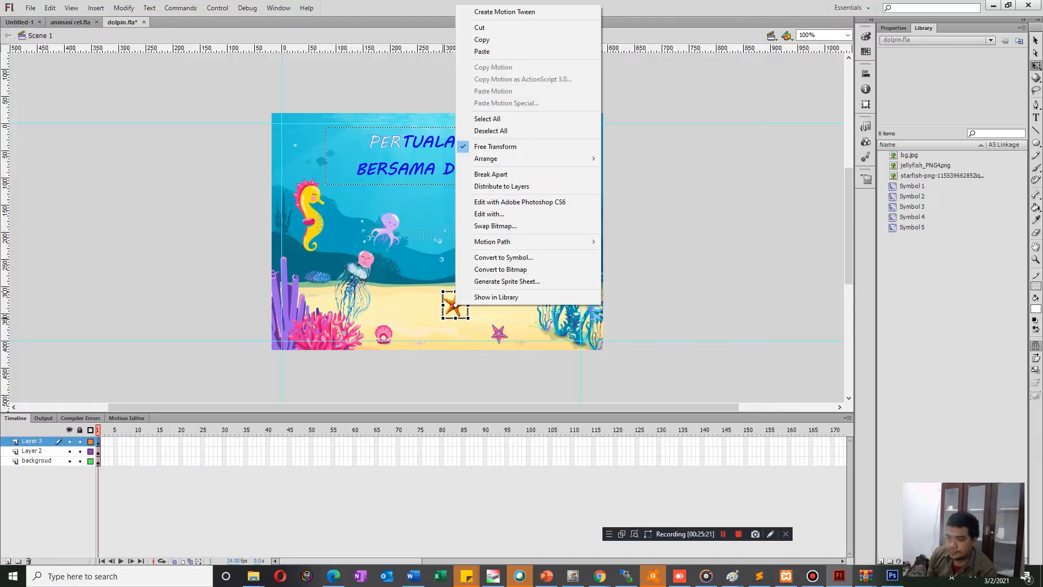
Extend Layer 3, Layer 2 and the background layer to frame 50.
{"action": "left_click", "coordinate": [311, 442]}
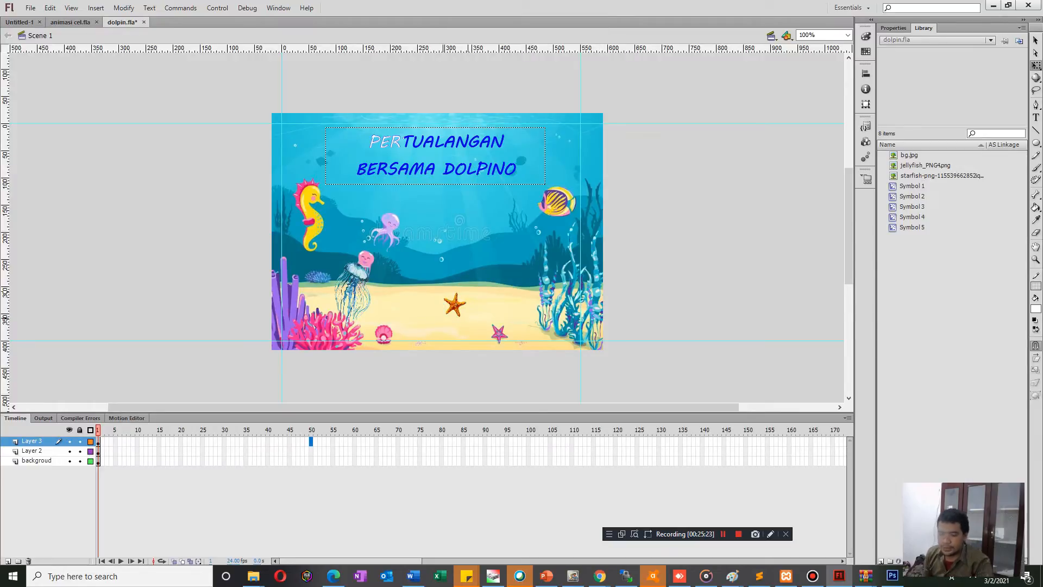
{"action": "key", "text": "F6"}
{"action": "left_click", "coordinate": [311, 451]}
{"action": "key", "text": "F5"}
{"action": "left_click", "coordinate": [311, 461]}
{"action": "key", "text": "F5"}
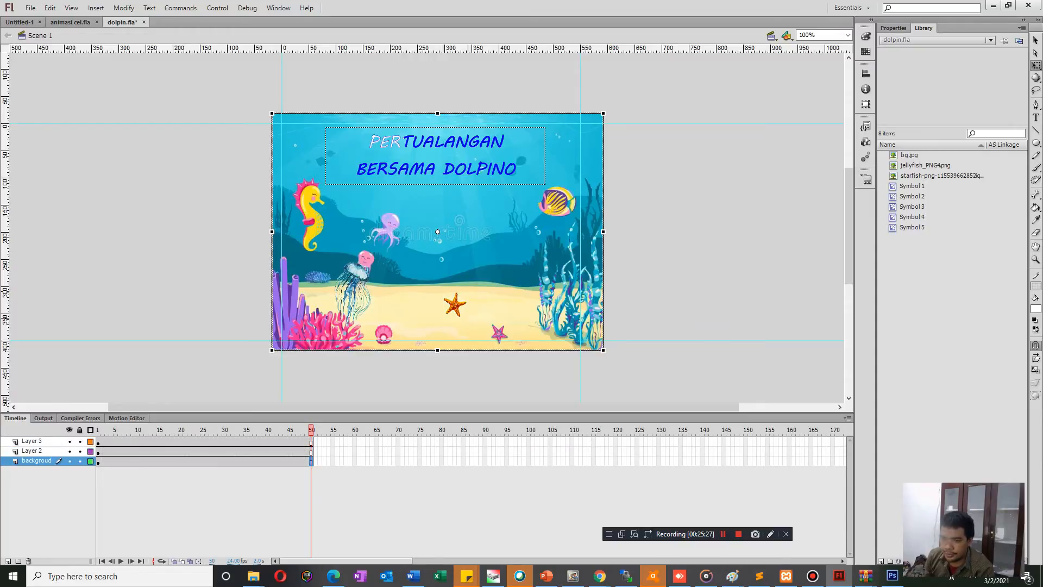
{"action": "left_click", "coordinate": [391, 378]}
{"action": "left_click", "coordinate": [455, 305]}
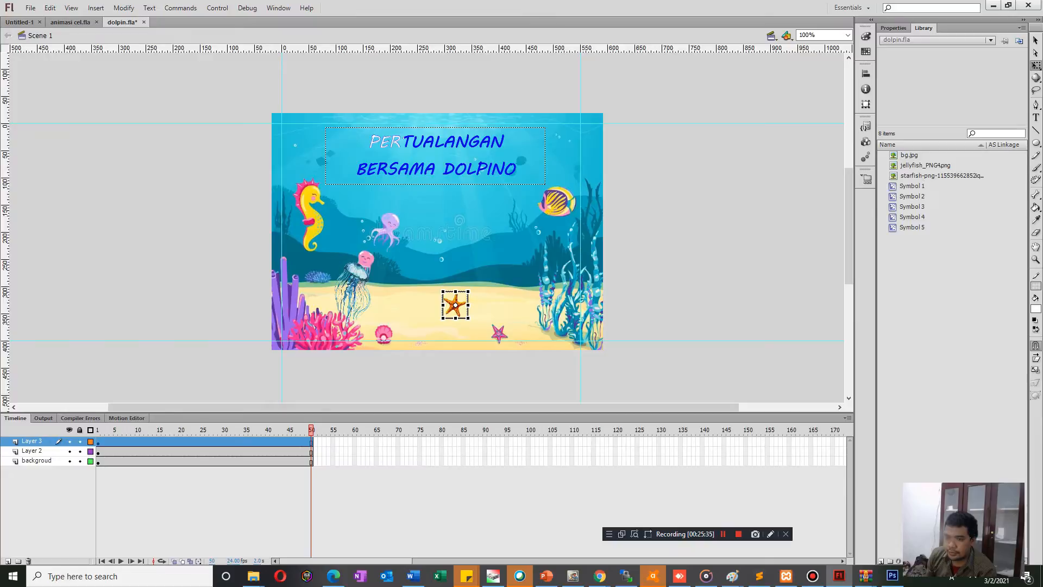
{"action": "left_click", "coordinate": [107, 442]}
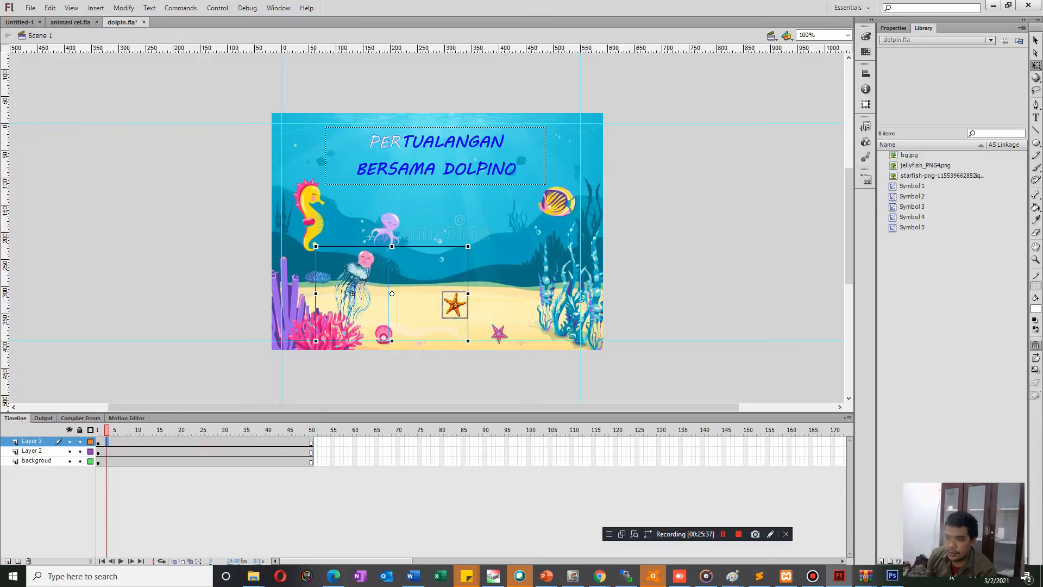
{"action": "left_click", "coordinate": [213, 315]}
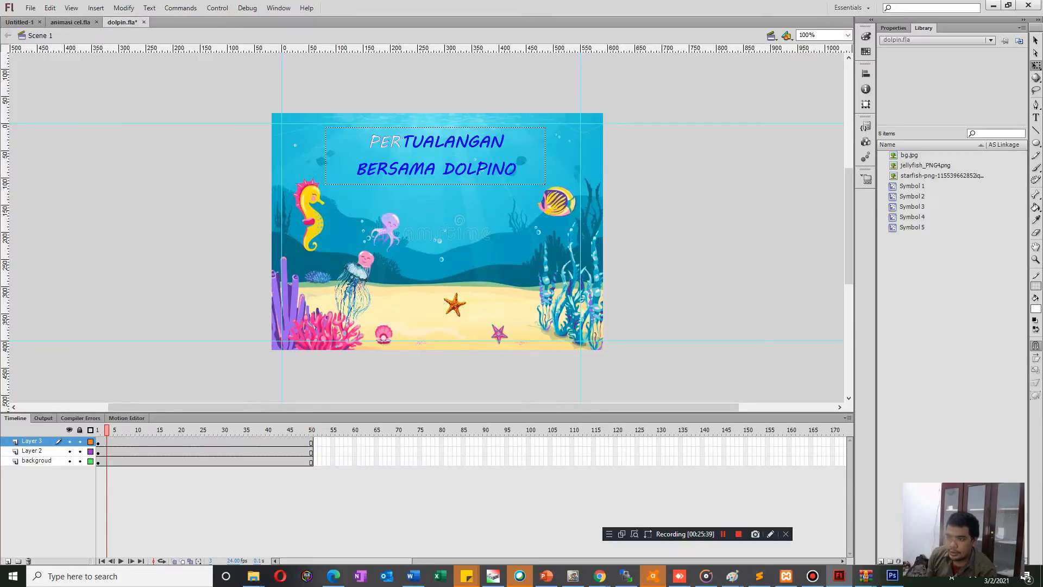
{"action": "left_click", "coordinate": [456, 305]}
Rename Layer 3 as ubur2 in its layer properties.
{"action": "right_click", "coordinate": [35, 441]}
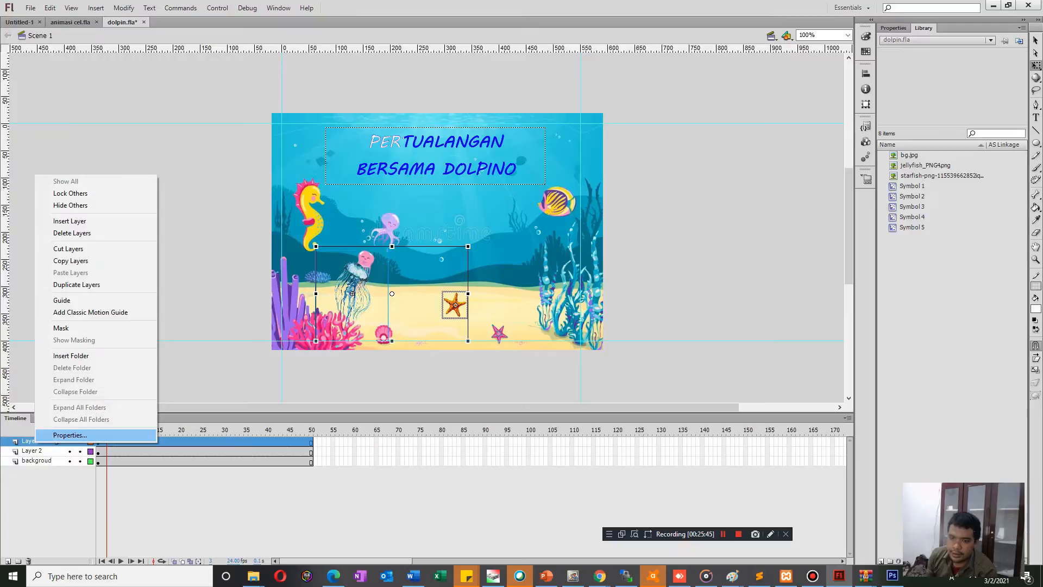
{"action": "left_click", "coordinate": [69, 434]}
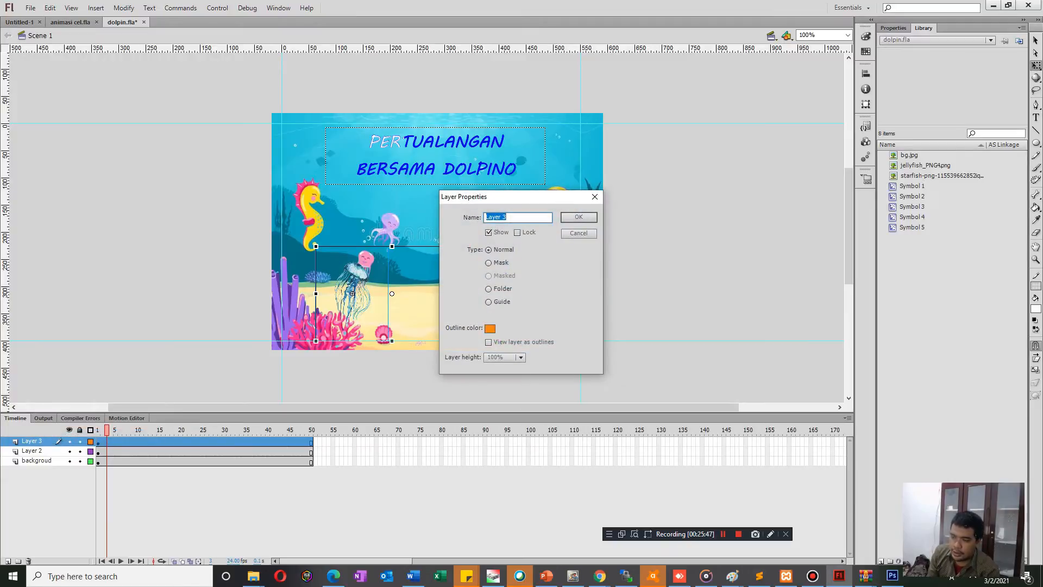
{"action": "type", "text": "ubur2"}
{"action": "key", "text": "Return"}
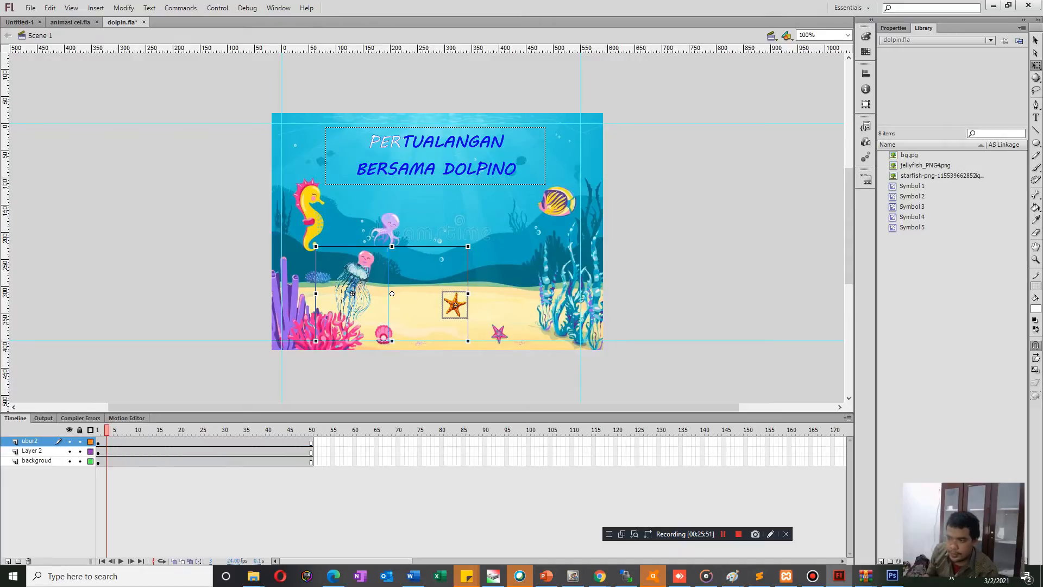
Add a new layer above ubur2 and move the starfish from ubur2 into the new layer's first frame.
{"action": "left_click", "coordinate": [30, 441]}
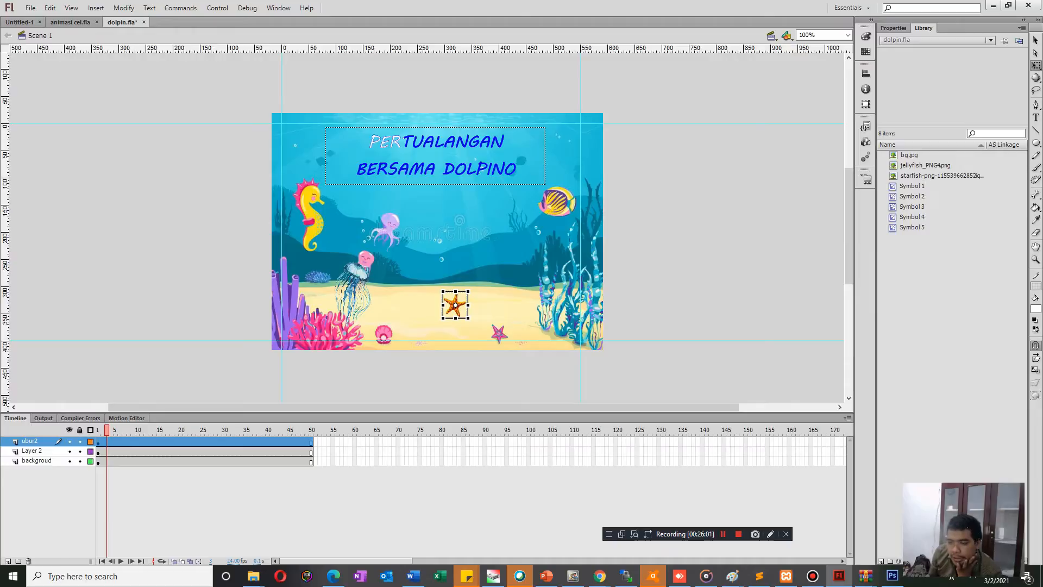
{"action": "mouse_move", "coordinate": [107, 430]}
{"action": "left_mouse_down"}
{"action": "mouse_move", "coordinate": [311, 429]}
{"action": "mouse_move", "coordinate": [98, 429]}
{"action": "left_mouse_up"}
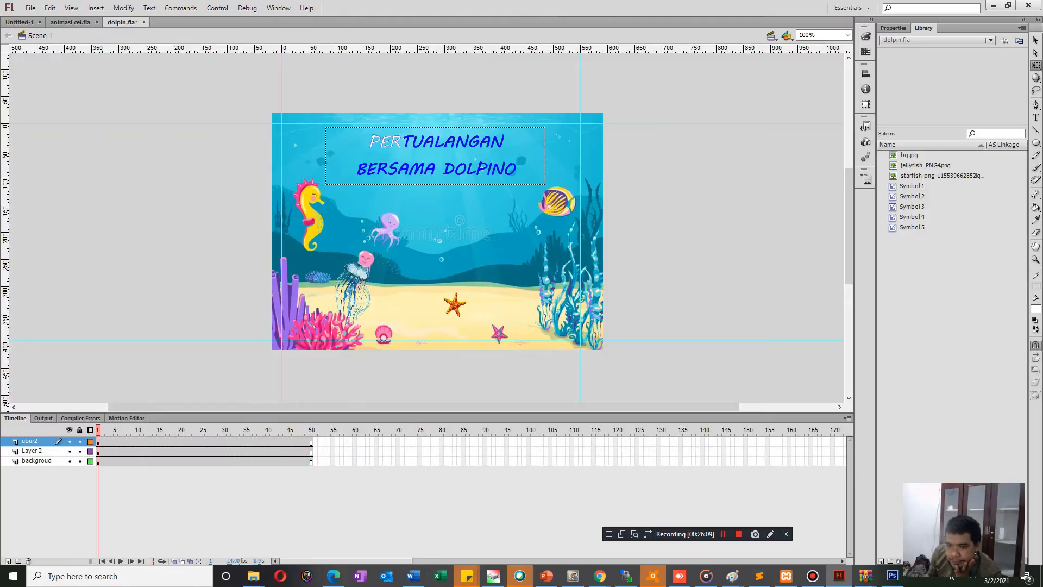
{"action": "left_click_drag", "start_coordinate": [98, 430], "coordinate": [102, 430]}
{"action": "key", "text": "Escape"}
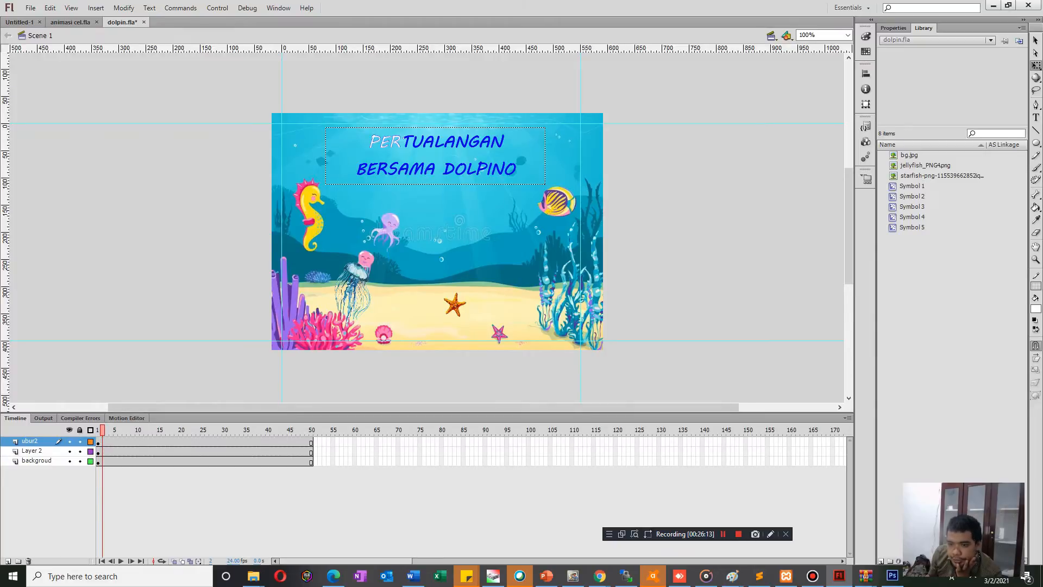
{"action": "left_click", "coordinate": [8, 561]}
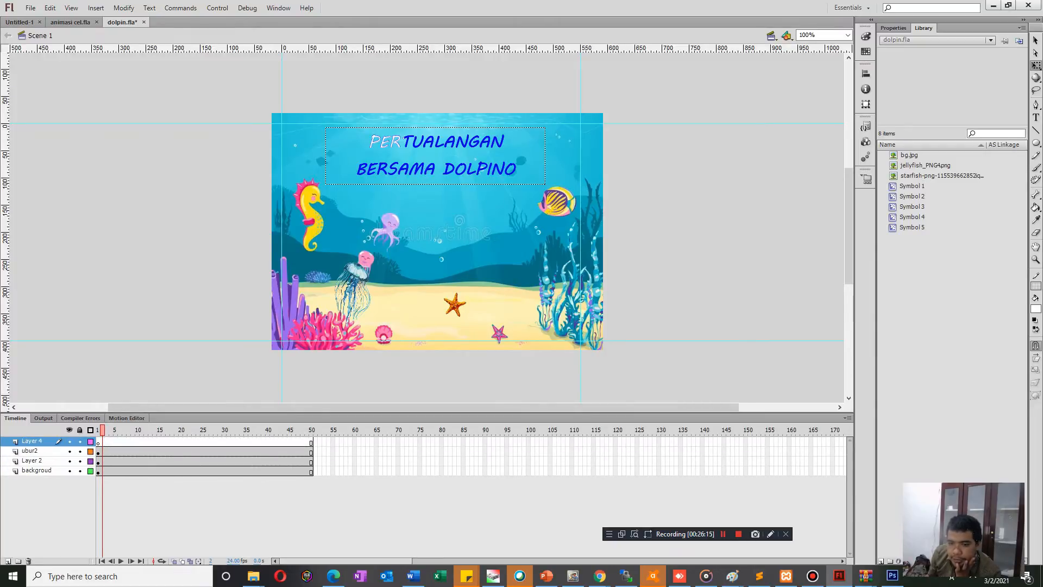
{"action": "left_click", "coordinate": [30, 451]}
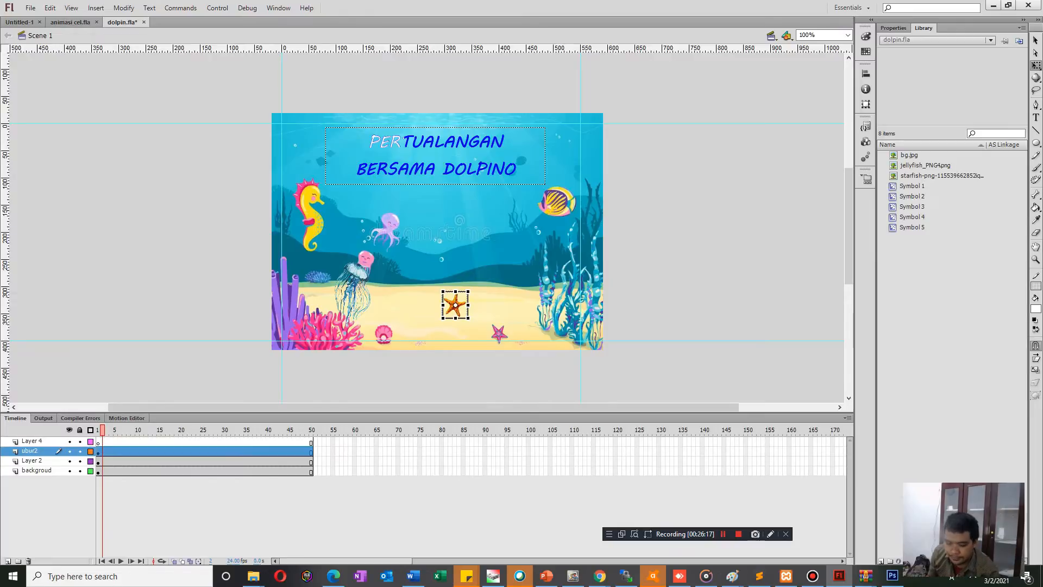
{"action": "key", "text": "ctrl+x"}
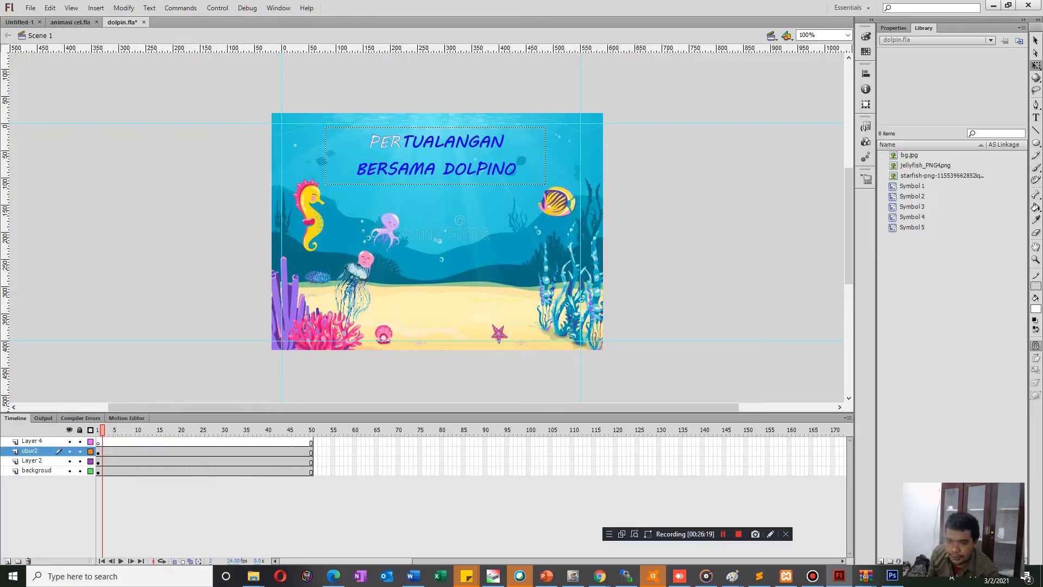
{"action": "left_click", "coordinate": [97, 443]}
{"action": "key", "text": "ctrl+v"}
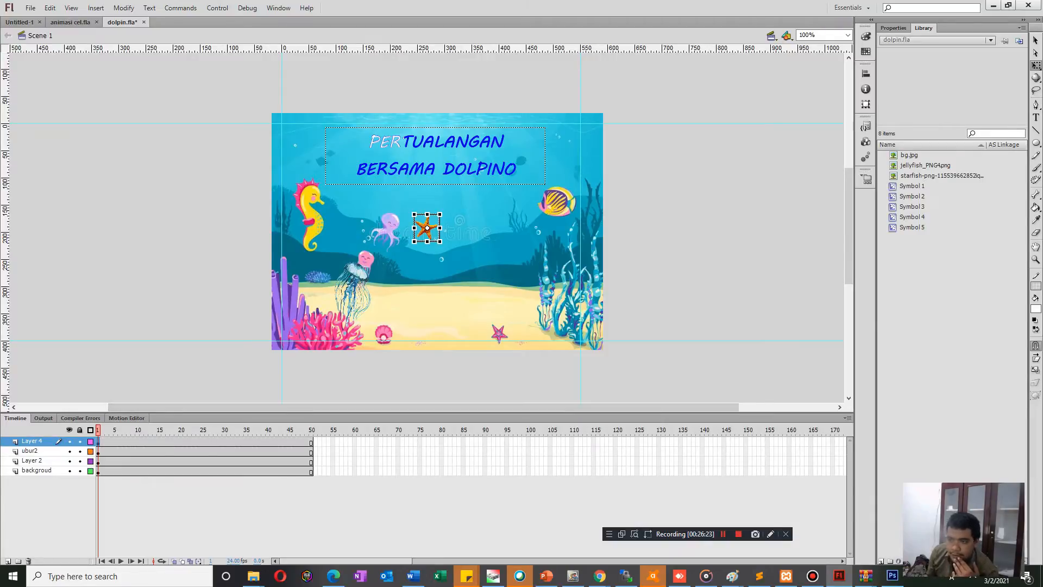
Create a motion tween on the ubur2 layer that moves the jellyfish upward off the stage by frame 50.
{"action": "left_click", "coordinate": [30, 451]}
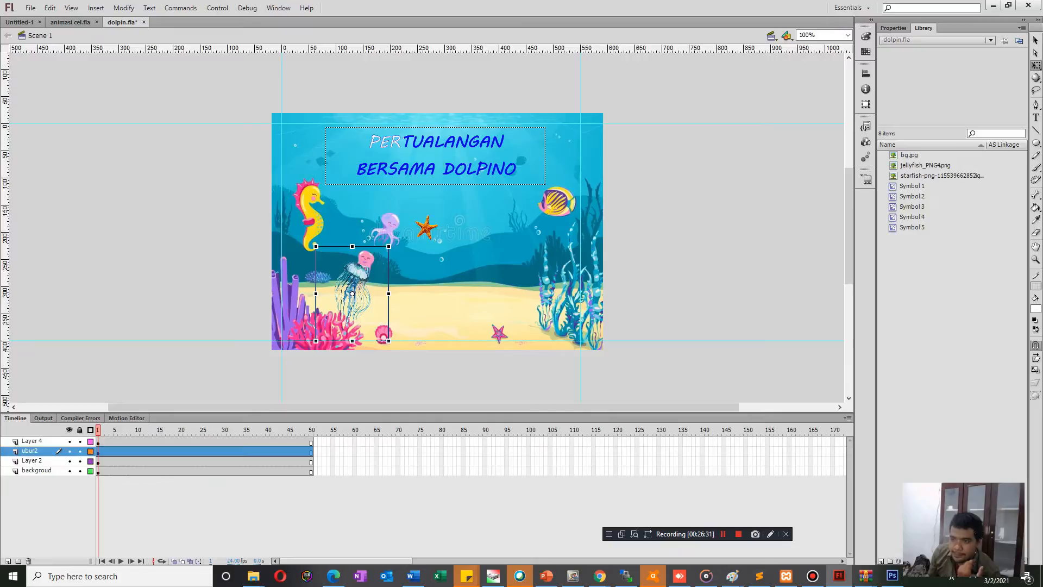
{"action": "right_click", "coordinate": [348, 293]}
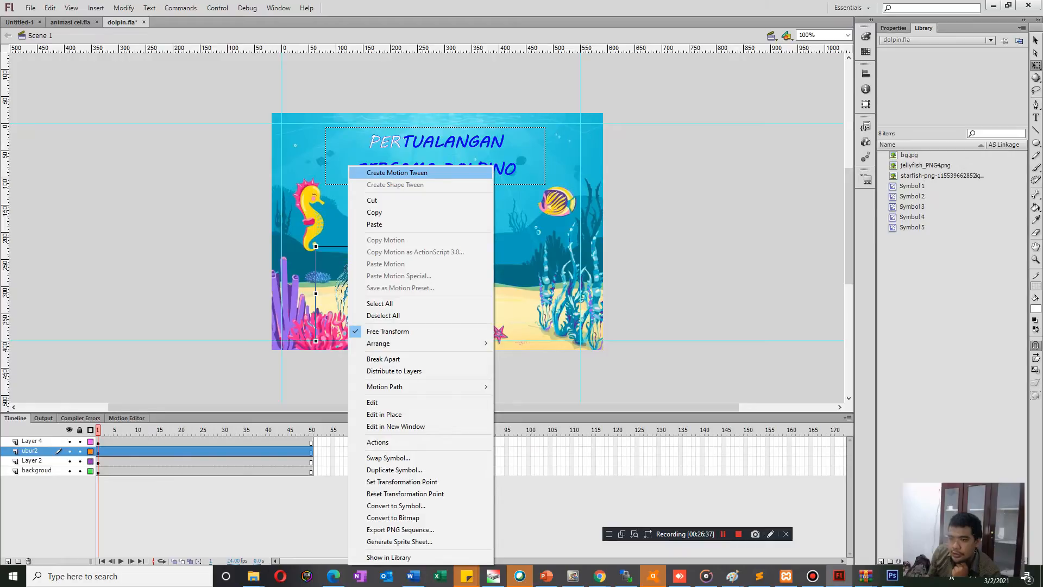
{"action": "left_click", "coordinate": [396, 172]}
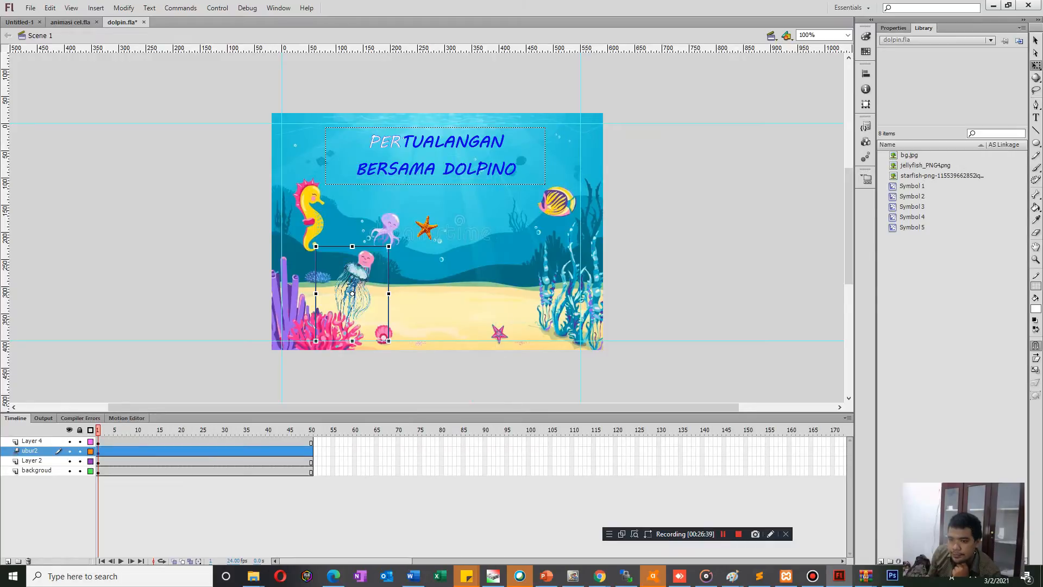
{"action": "key", "text": "Return"}
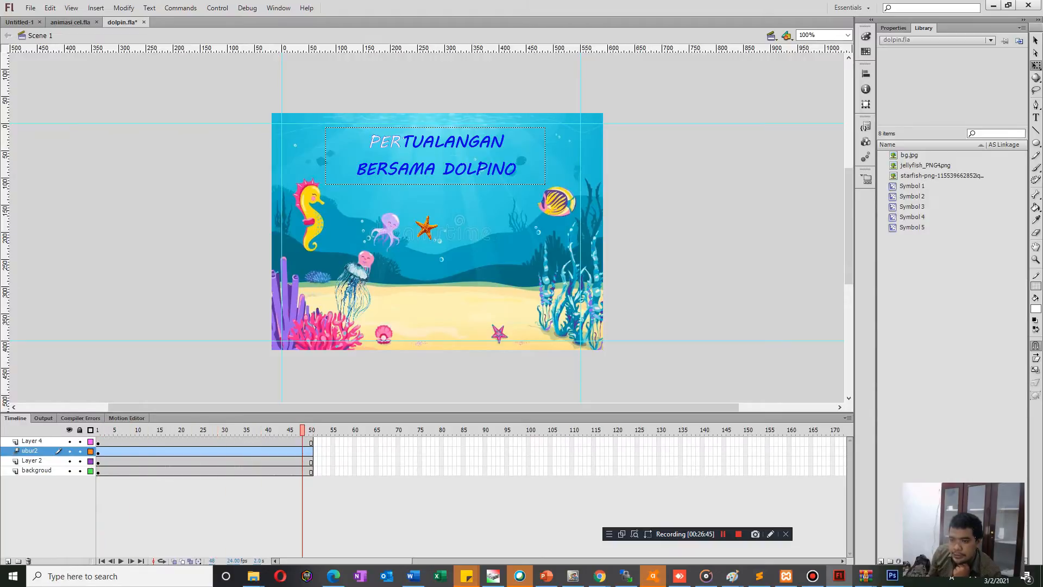
{"action": "left_click_drag", "start_coordinate": [352, 294], "coordinate": [360, 164]}
{"action": "left_click_drag", "start_coordinate": [352, 100], "coordinate": [347, 62]}
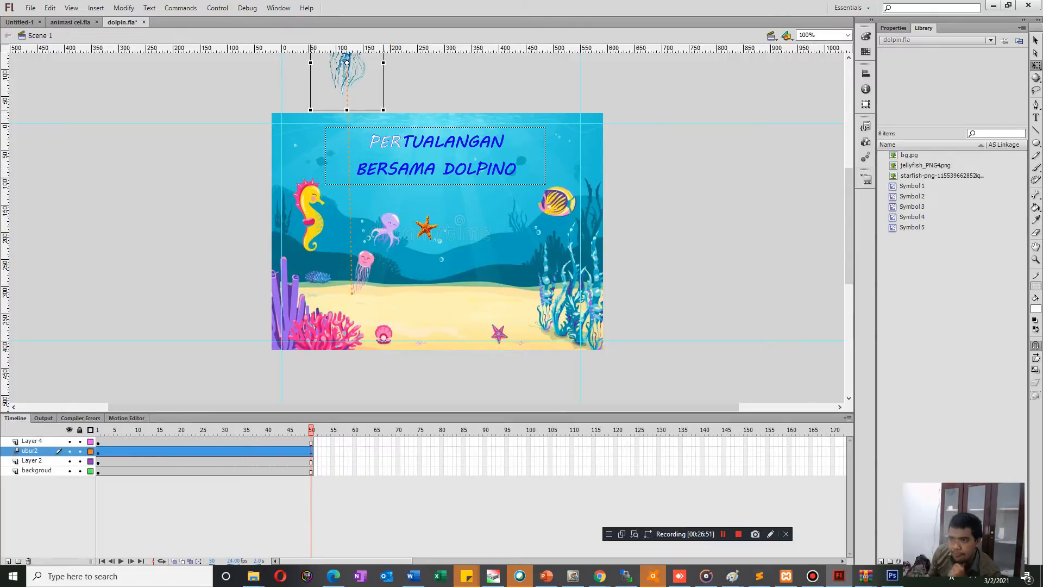
Test the movie to check the jellyfish animation, close the preview and replay the timeline.
{"action": "key", "text": "ctrl+Return"}
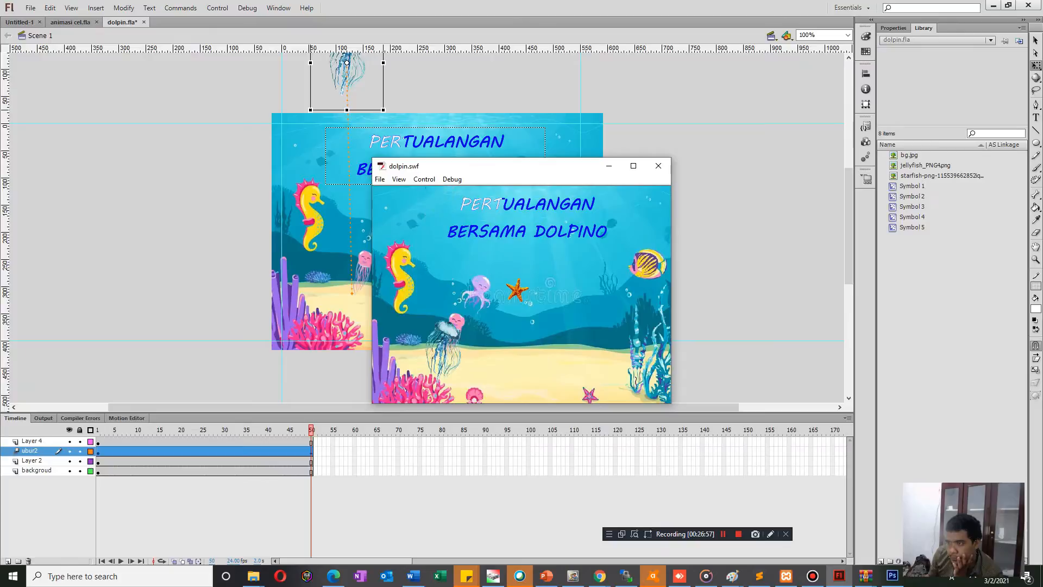
{"action": "key", "text": "ctrl+w"}
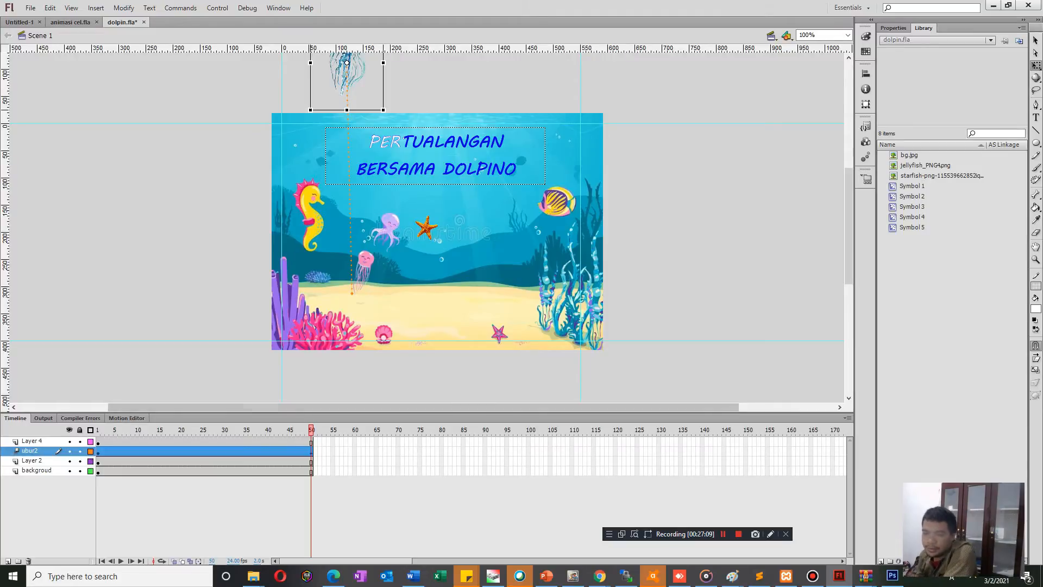
{"action": "key", "text": "Return"}
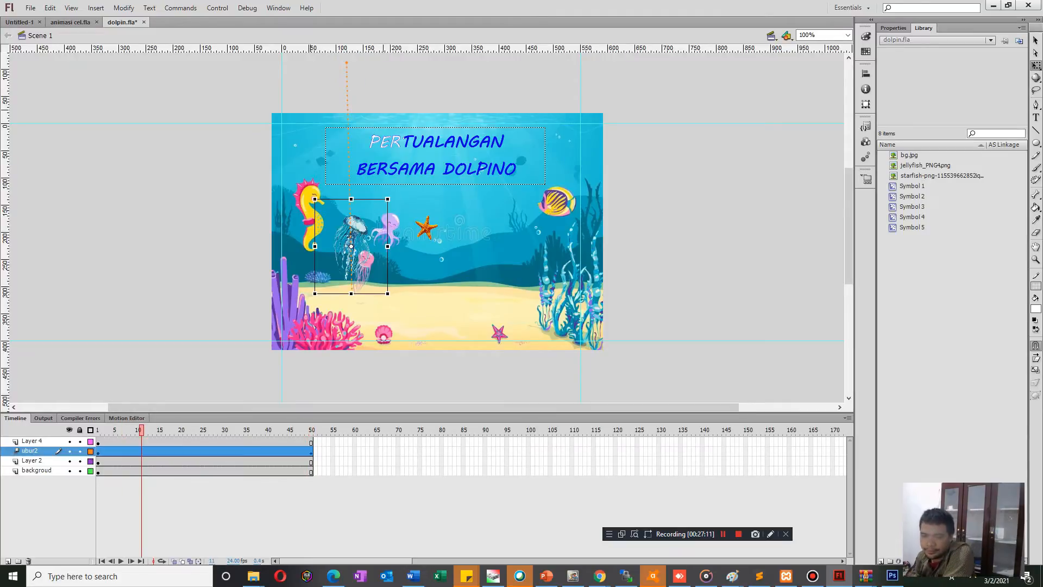
Remove the motion tween from the ubur2 layer.
{"action": "left_click", "coordinate": [99, 452]}
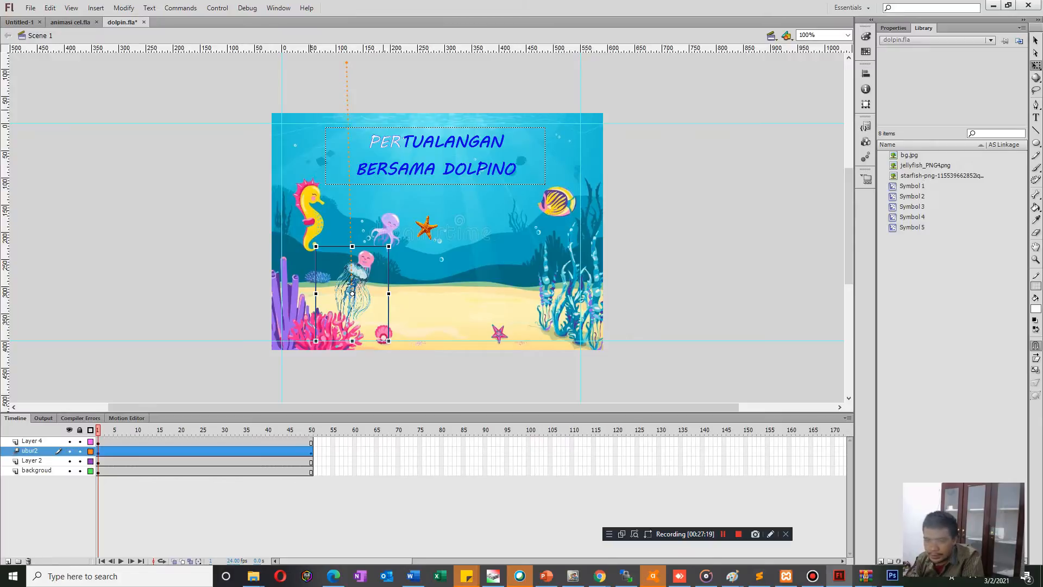
{"action": "right_click", "coordinate": [39, 451]}
{"action": "right_click", "coordinate": [269, 452]}
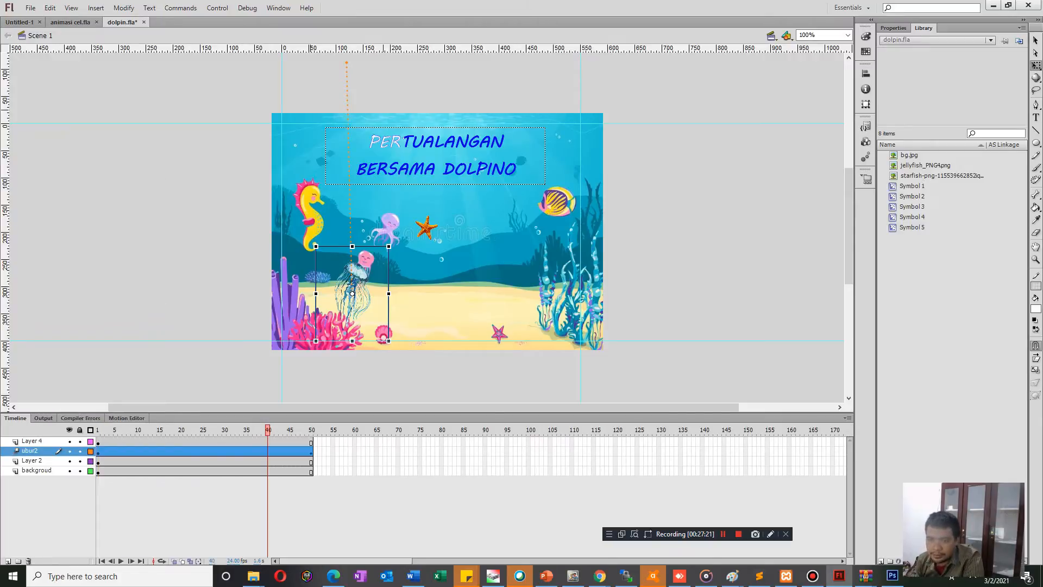
{"action": "left_click", "coordinate": [310, 134]}
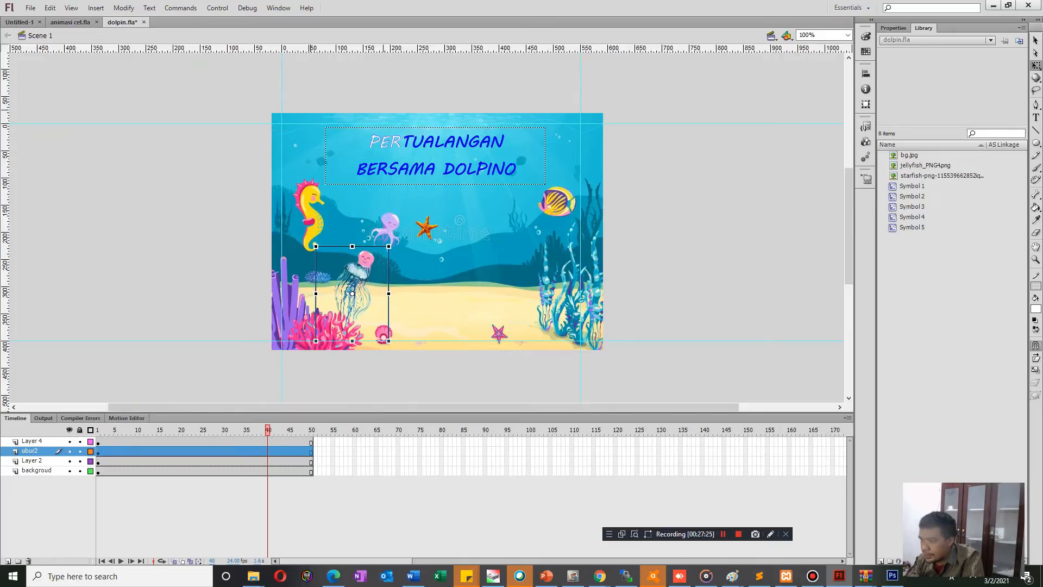
Extend the ubur2, Layer 4, Layer 2 and backgroud layers to frame 150.
{"action": "left_click", "coordinate": [745, 460]}
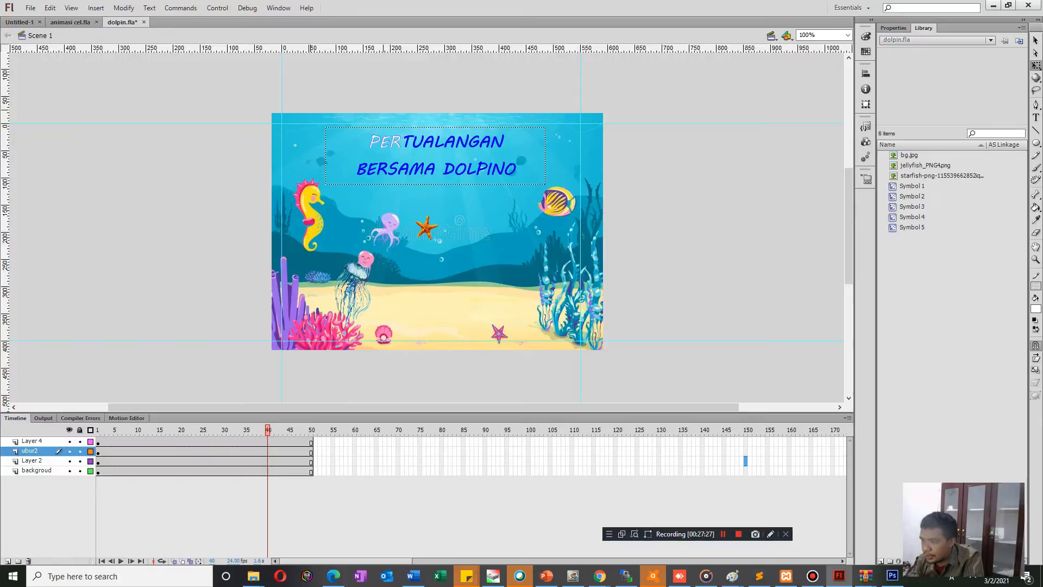
{"action": "left_click", "coordinate": [745, 451]}
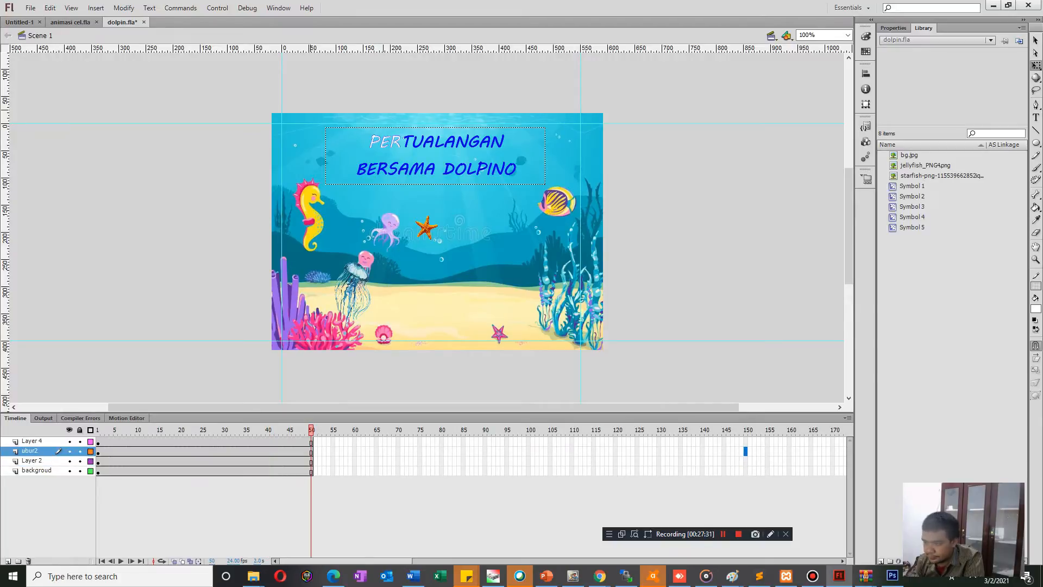
{"action": "key", "text": "F6"}
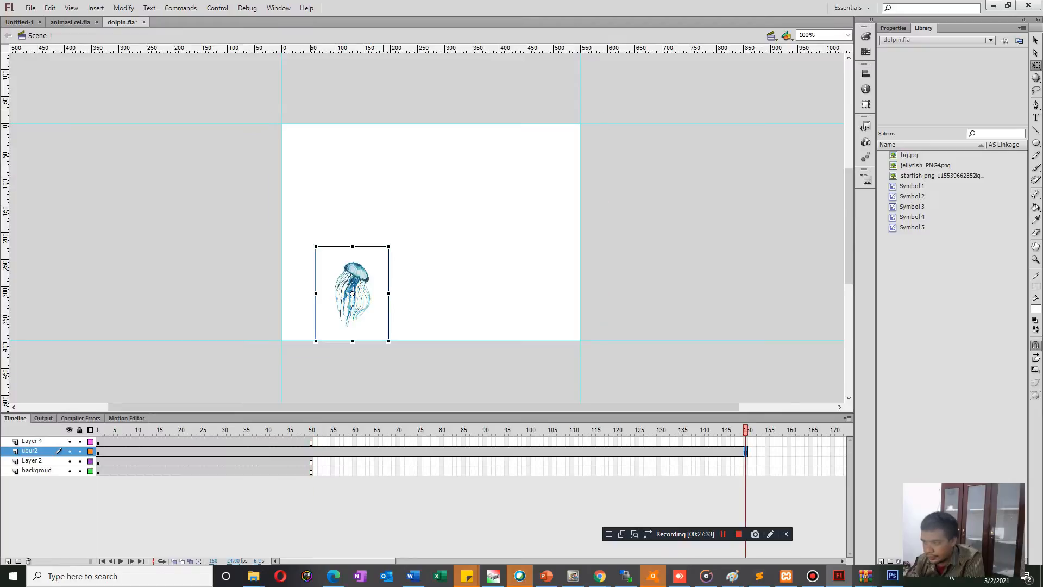
{"action": "left_click", "coordinate": [746, 442]}
{"action": "key", "text": "F5"}
{"action": "left_click", "coordinate": [746, 462]}
{"action": "key", "text": "F5"}
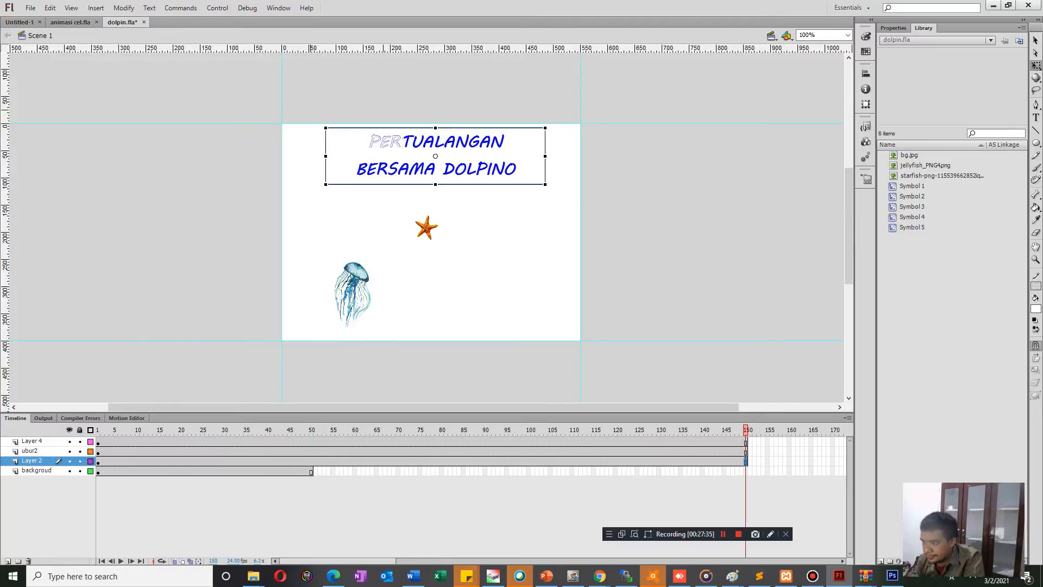
{"action": "left_click", "coordinate": [745, 472]}
{"action": "key", "text": "F5"}
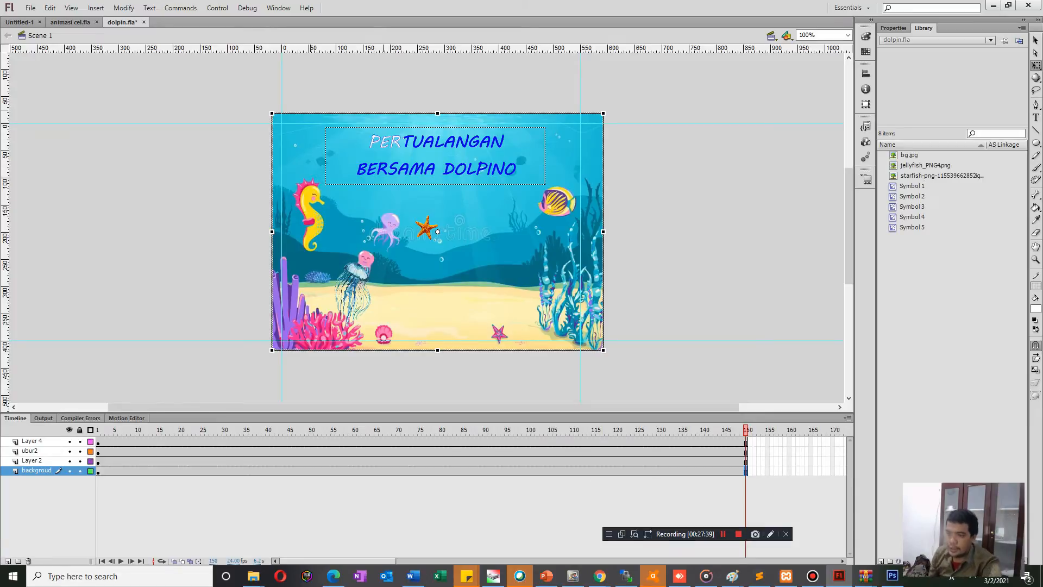
Create a motion tween on ubur2 that carries the jellyfish from below the stage at frame 1 to above it at frame 150.
{"action": "left_click", "coordinate": [31, 451]}
{"action": "right_click", "coordinate": [348, 294]}
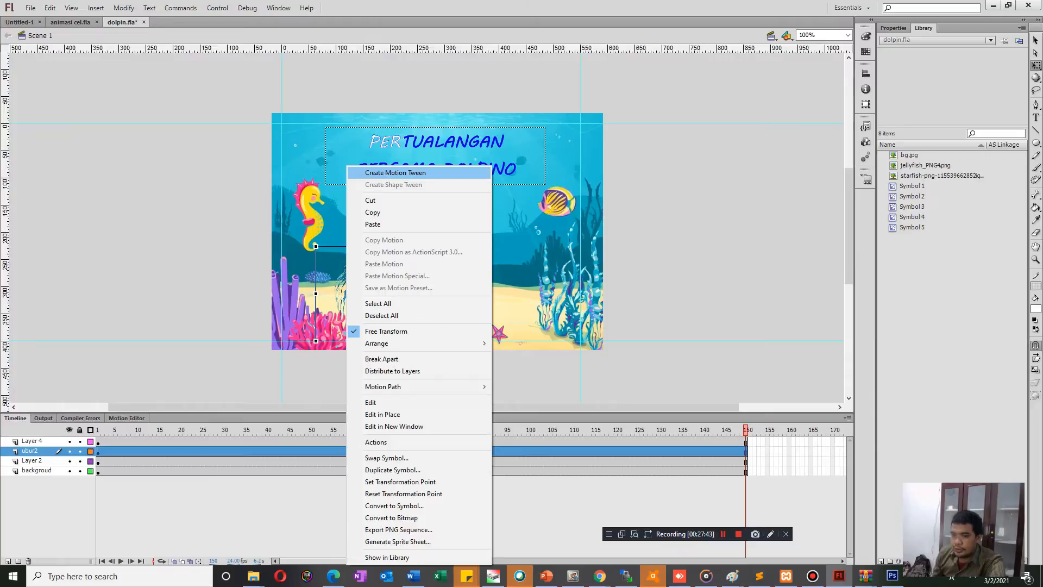
{"action": "left_click", "coordinate": [396, 172]}
{"action": "left_click_drag", "start_coordinate": [352, 295], "coordinate": [352, 404]}
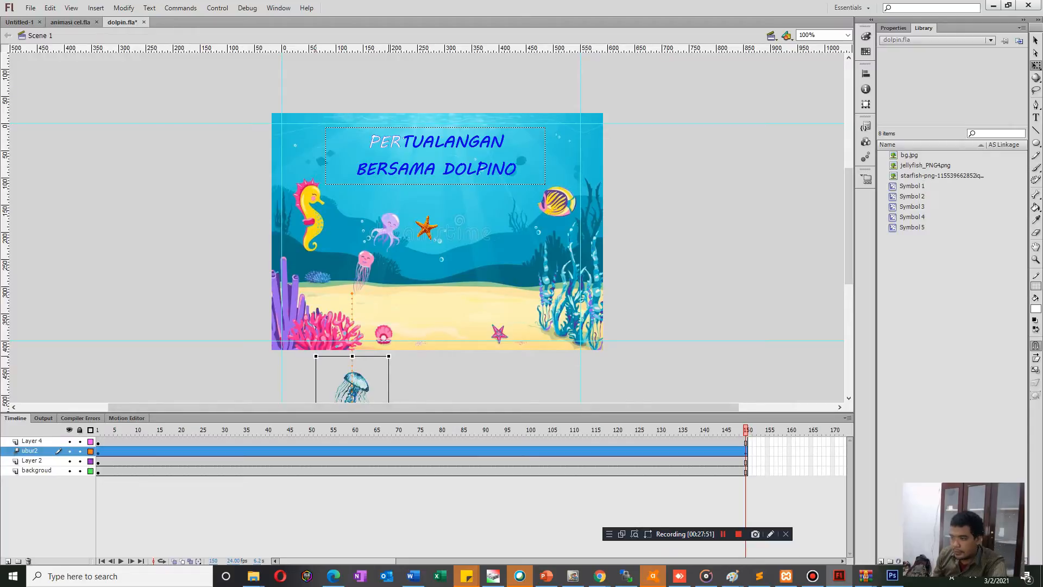
{"action": "left_click_drag", "start_coordinate": [746, 429], "coordinate": [98, 430]}
{"action": "mouse_move", "coordinate": [352, 380]}
{"action": "left_mouse_down"}
{"action": "mouse_move", "coordinate": [357, 293]}
{"action": "mouse_move", "coordinate": [353, 382]}
{"action": "left_mouse_up"}
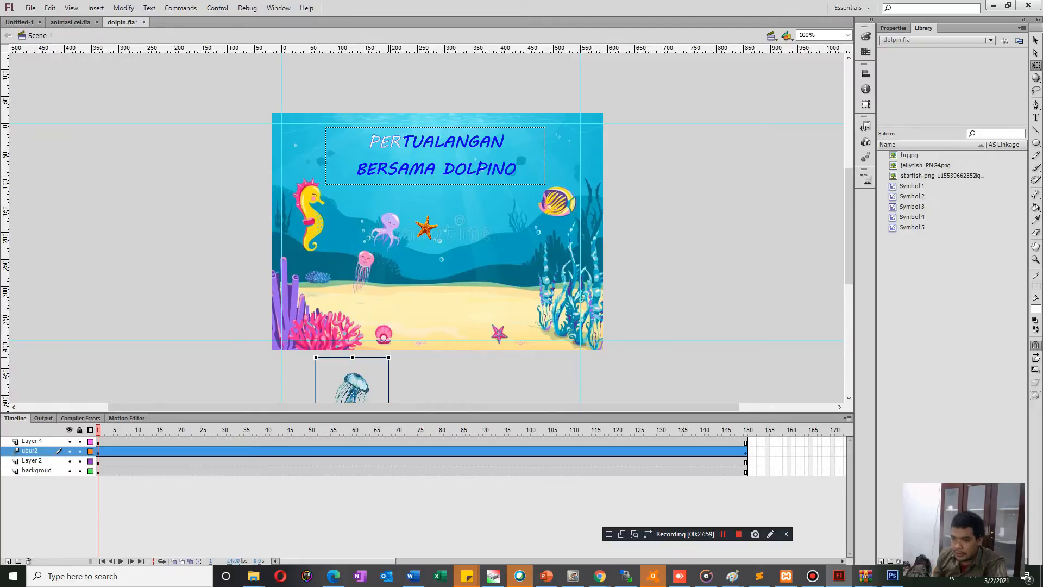
{"action": "left_click_drag", "start_coordinate": [98, 430], "coordinate": [746, 430]}
{"action": "mouse_move", "coordinate": [353, 383]}
{"action": "left_mouse_down"}
{"action": "mouse_move", "coordinate": [318, 299]}
{"action": "mouse_move", "coordinate": [325, 25]}
{"action": "mouse_move", "coordinate": [359, 100]}
{"action": "mouse_move", "coordinate": [346, 79]}
{"action": "left_mouse_up"}
Test the movie to check the slower jellyfish rise, and close the preview.
{"action": "key", "text": "ctrl+Return"}
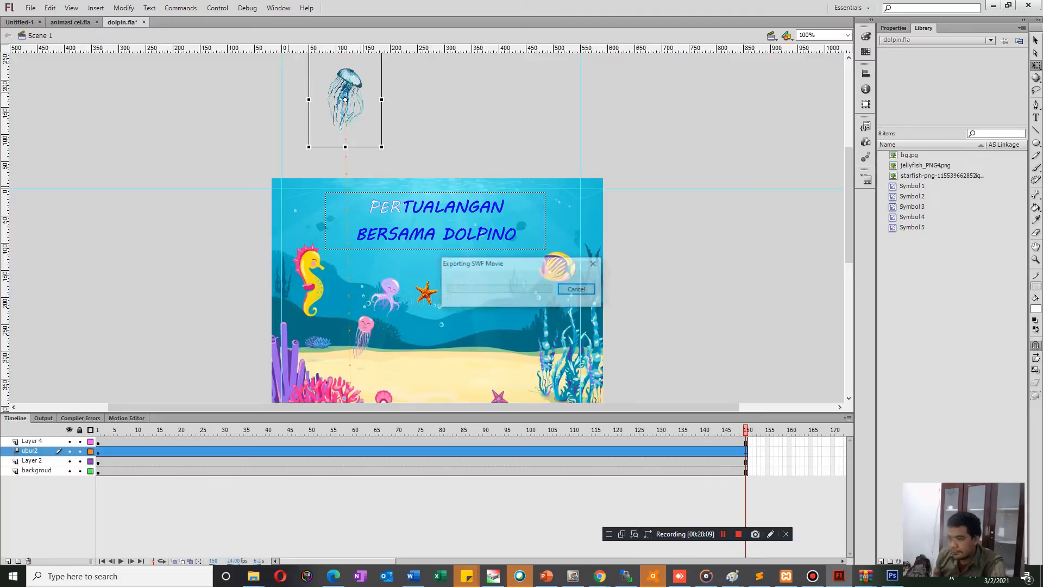
{"action": "key", "text": "Escape"}
{"action": "key", "text": "Escape"}
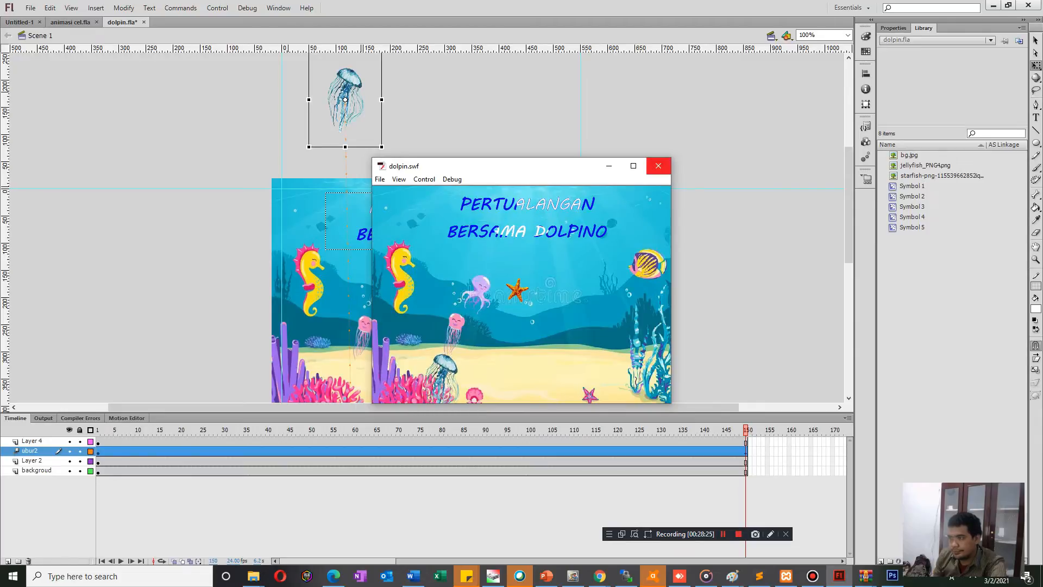
{"action": "left_click", "coordinate": [658, 166]}
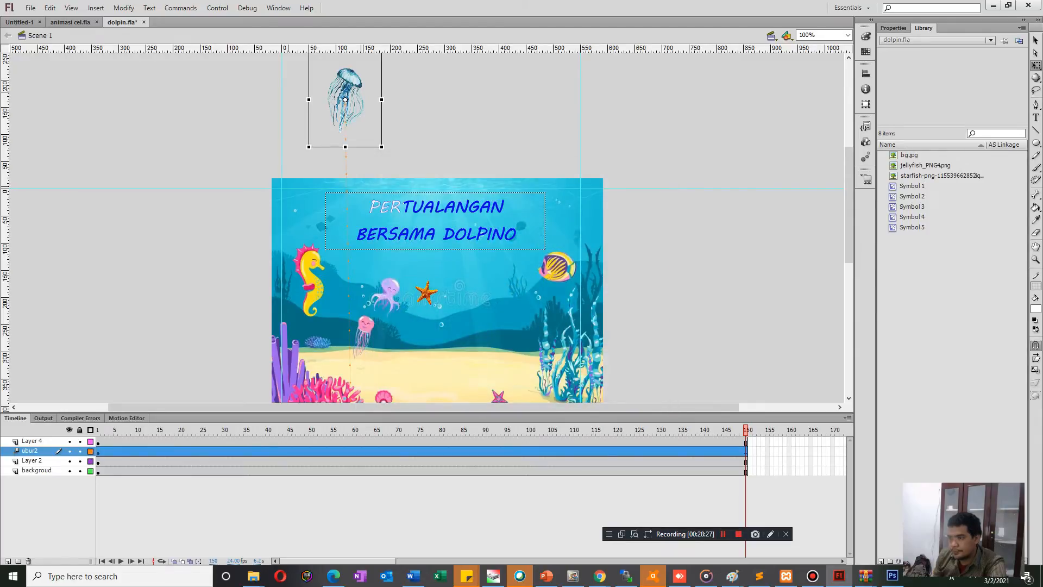
Move the starfish on Layer 4 down onto the sand, just above the pink starfish.
{"action": "left_click", "coordinate": [428, 293]}
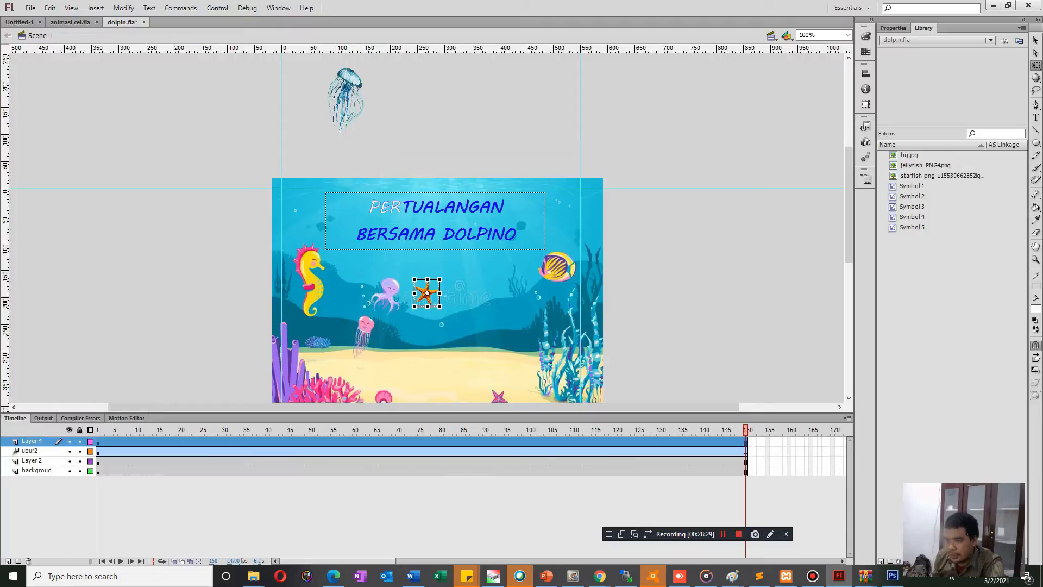
{"action": "left_click_drag", "start_coordinate": [427, 294], "coordinate": [510, 372]}
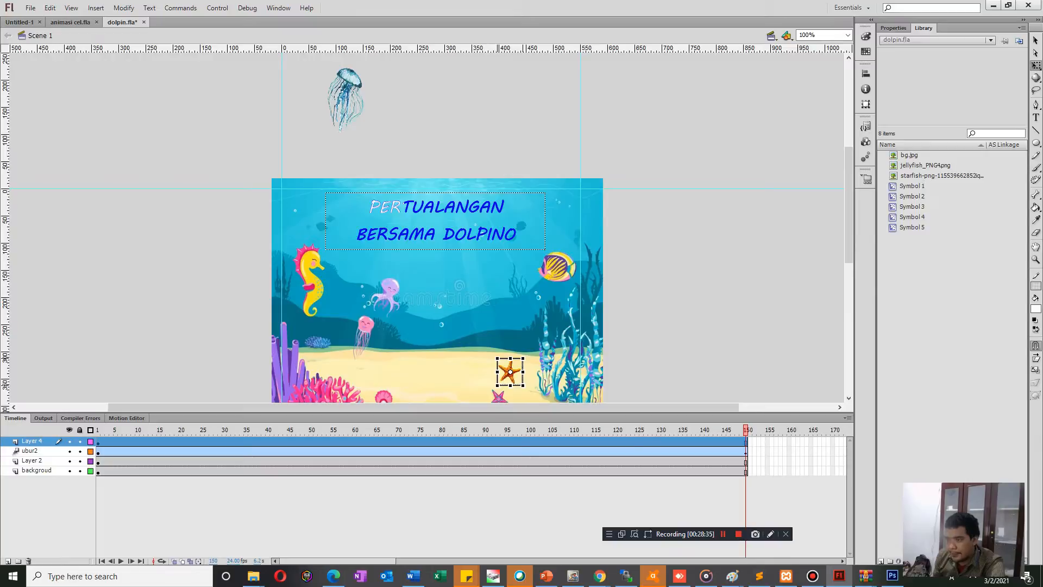
{"action": "right_click", "coordinate": [509, 372]}
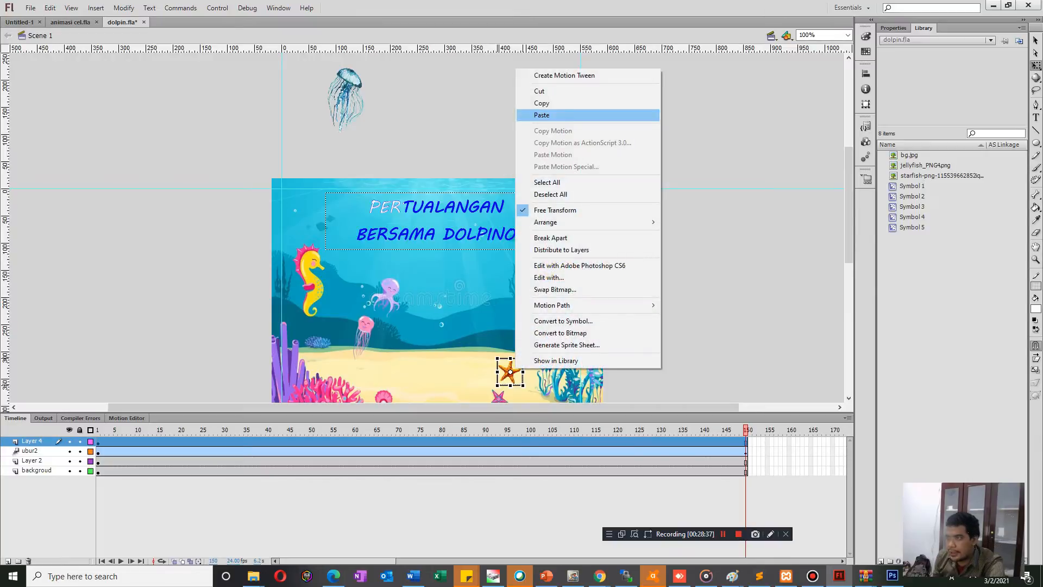
{"action": "left_click", "coordinate": [565, 76]}
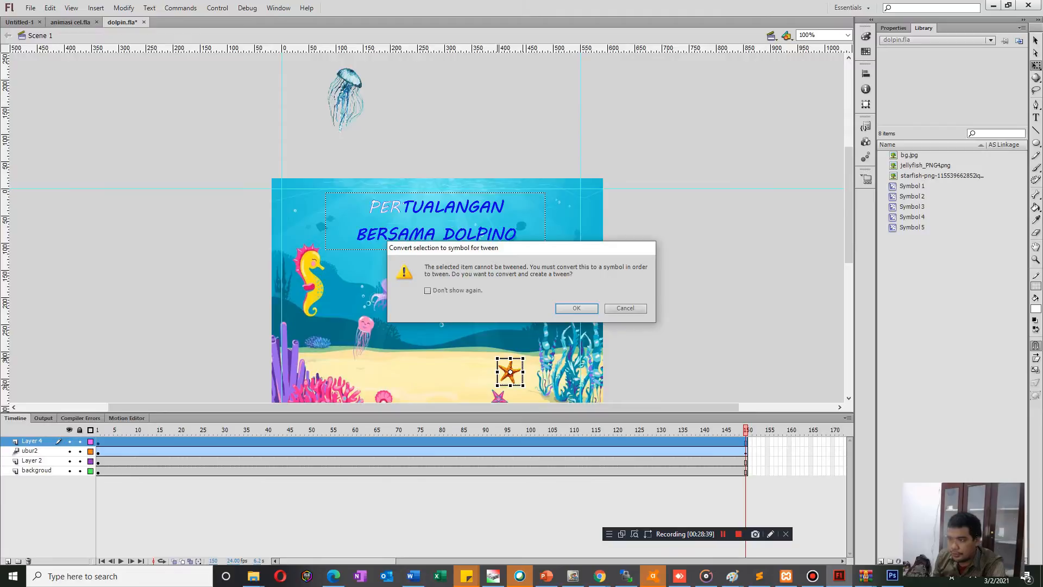
{"action": "left_click", "coordinate": [625, 309]}
{"action": "left_click", "coordinate": [627, 308]}
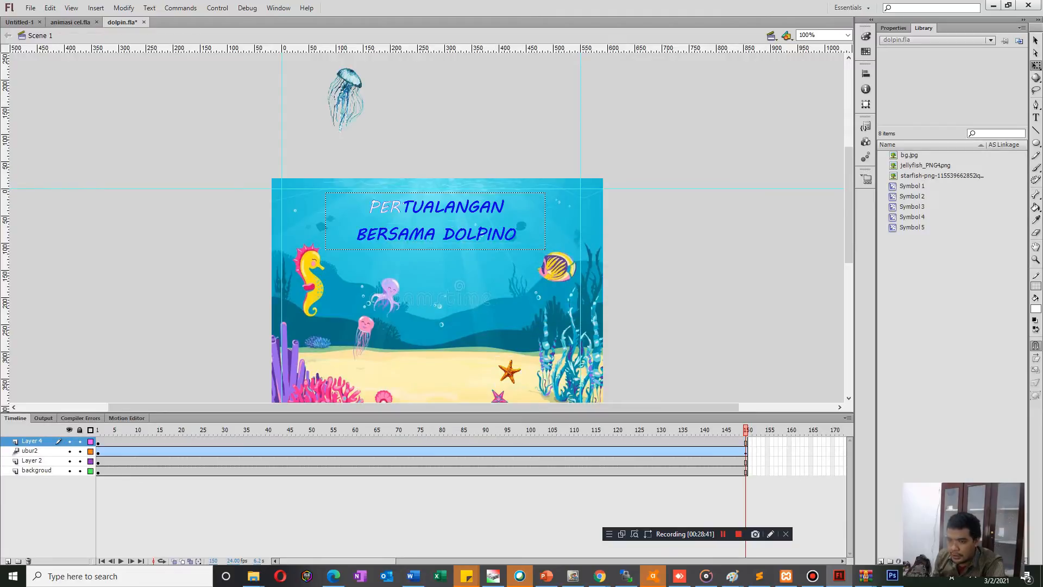
{"action": "left_click", "coordinate": [98, 441]}
{"action": "right_click", "coordinate": [97, 441]}
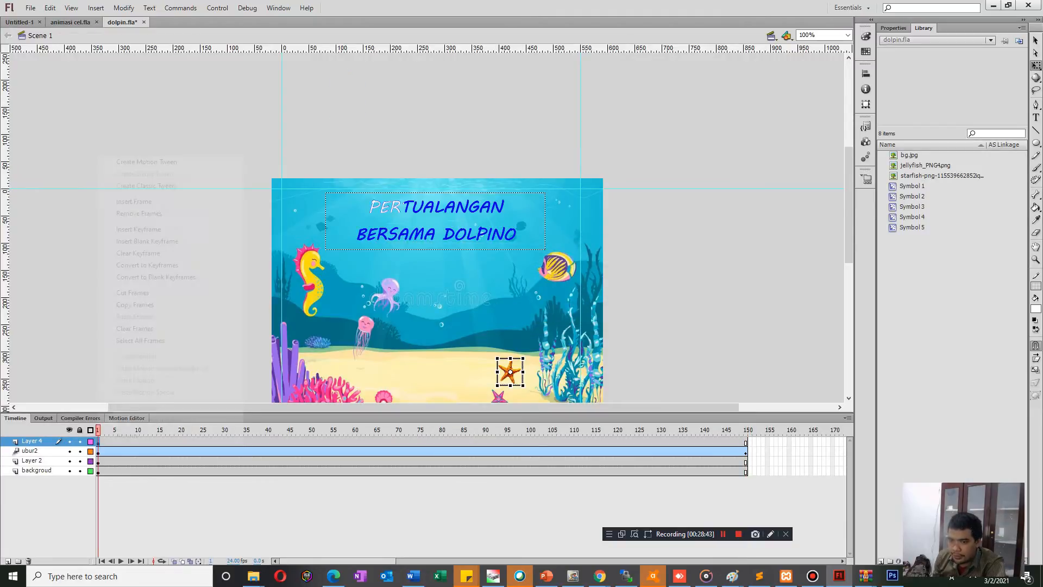
{"action": "left_click", "coordinate": [147, 161]}
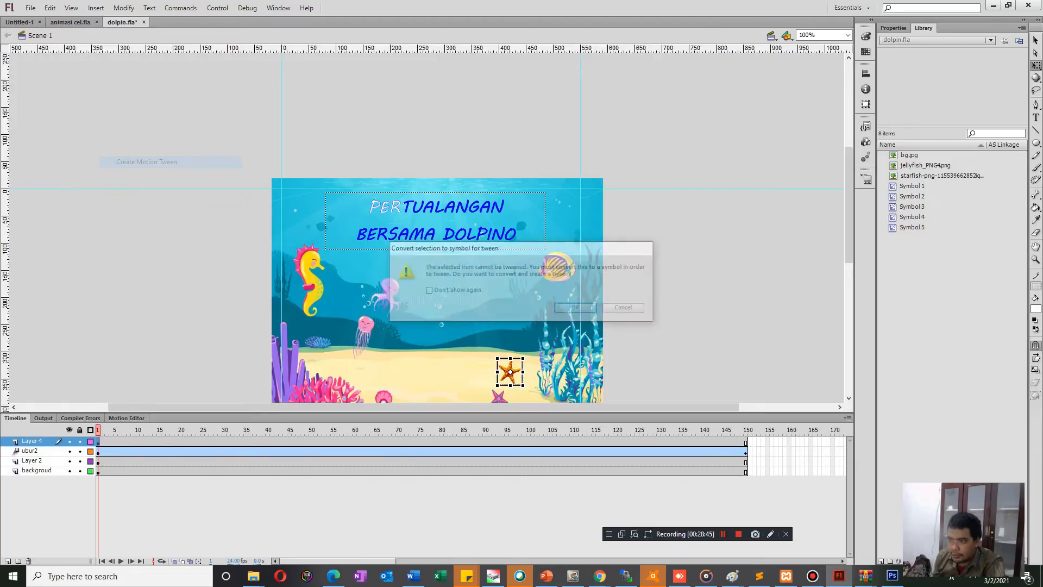
{"action": "left_click", "coordinate": [626, 309]}
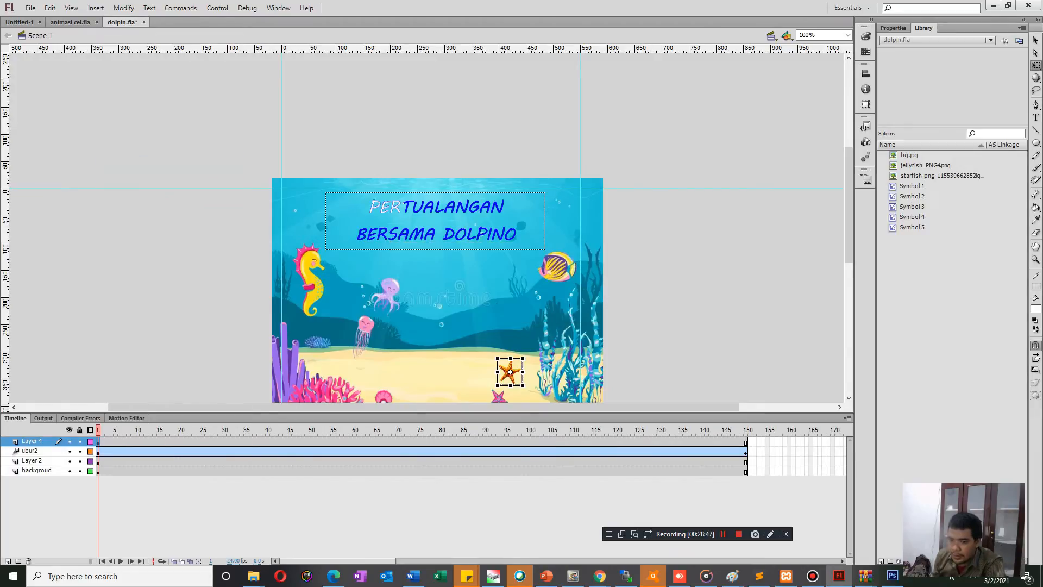
Convert the starfish to a Movie Clip symbol named Symbol 6.
{"action": "right_click", "coordinate": [511, 373]}
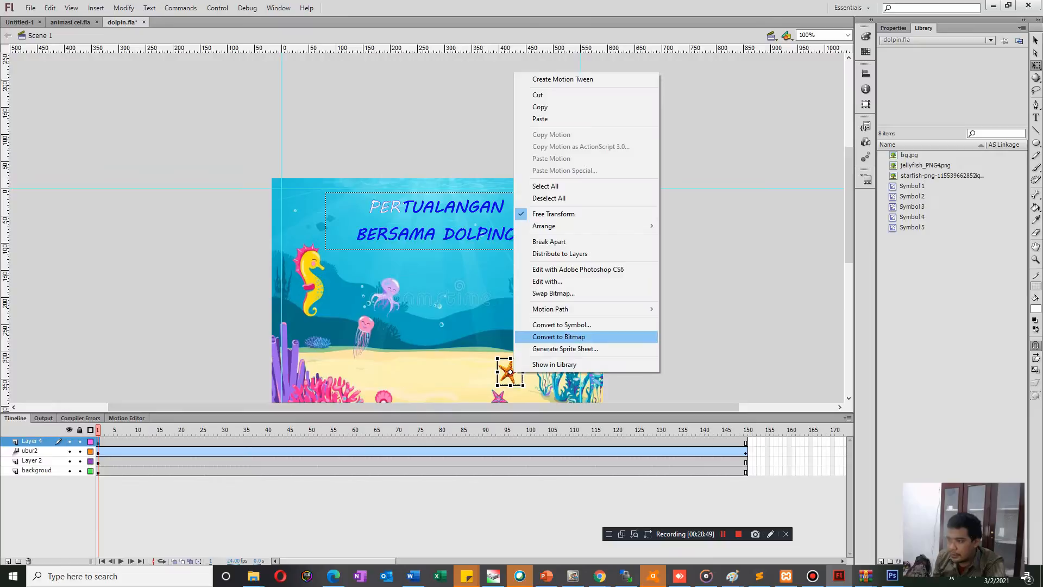
{"action": "left_click", "coordinate": [561, 324]}
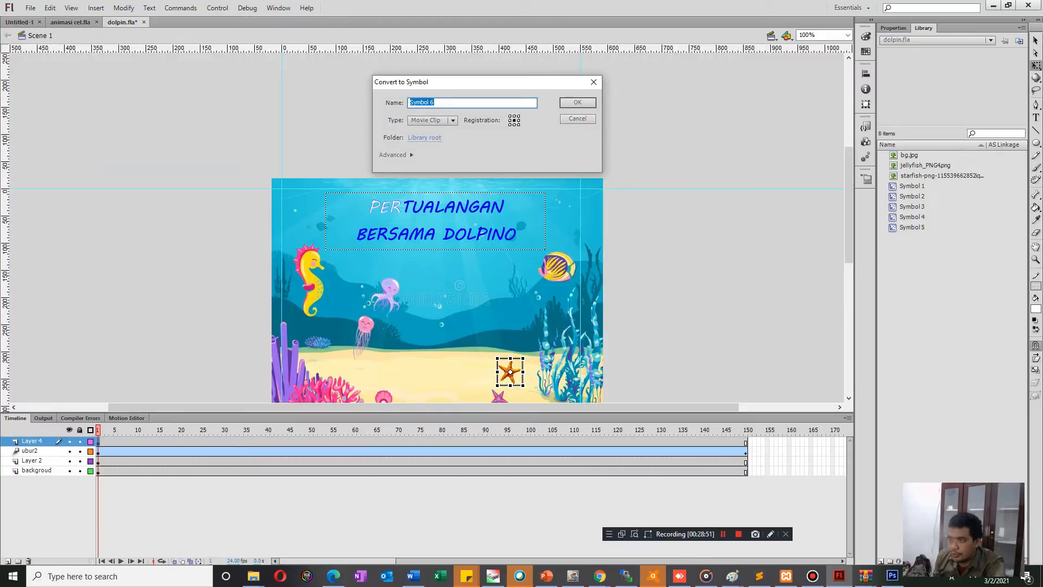
{"action": "key", "text": "Return"}
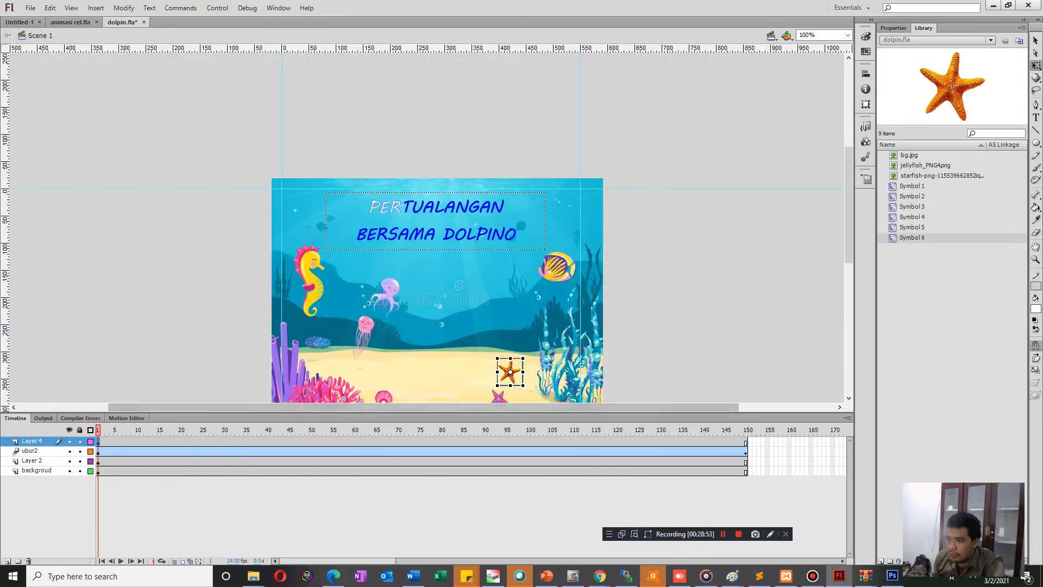
Inside the starfish symbol, extend Layer 1 to frame 161 and create a motion tween, accepting the conversion to a symbol.
{"action": "double_click", "coordinate": [511, 373]}
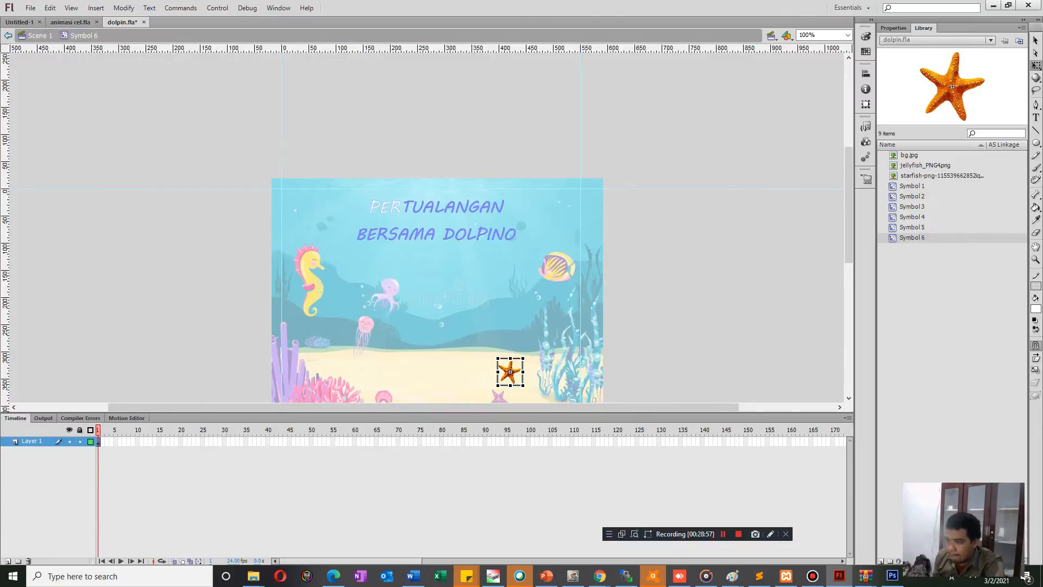
{"action": "left_click", "coordinate": [793, 441]}
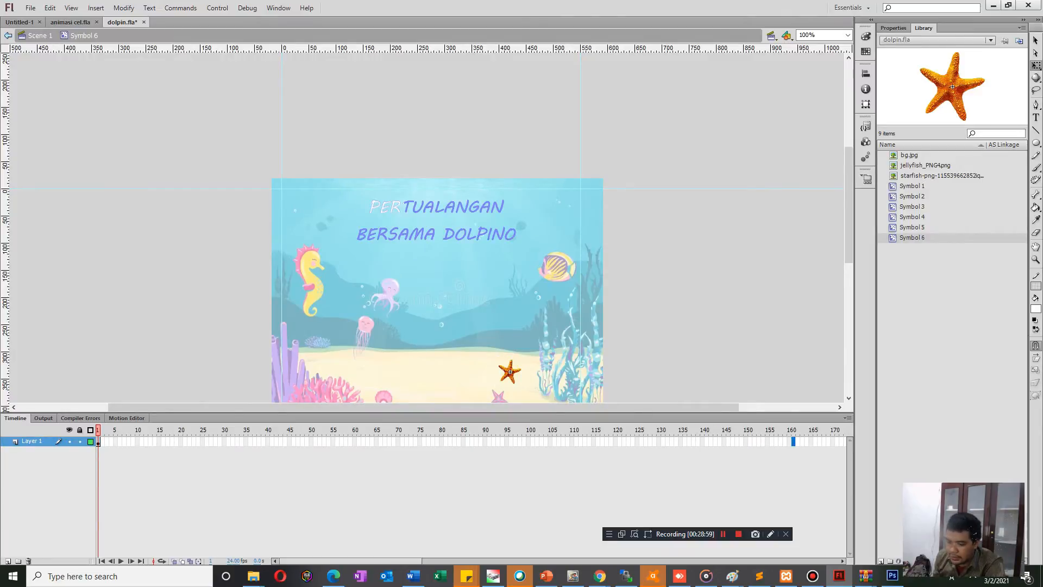
{"action": "key", "text": "F6"}
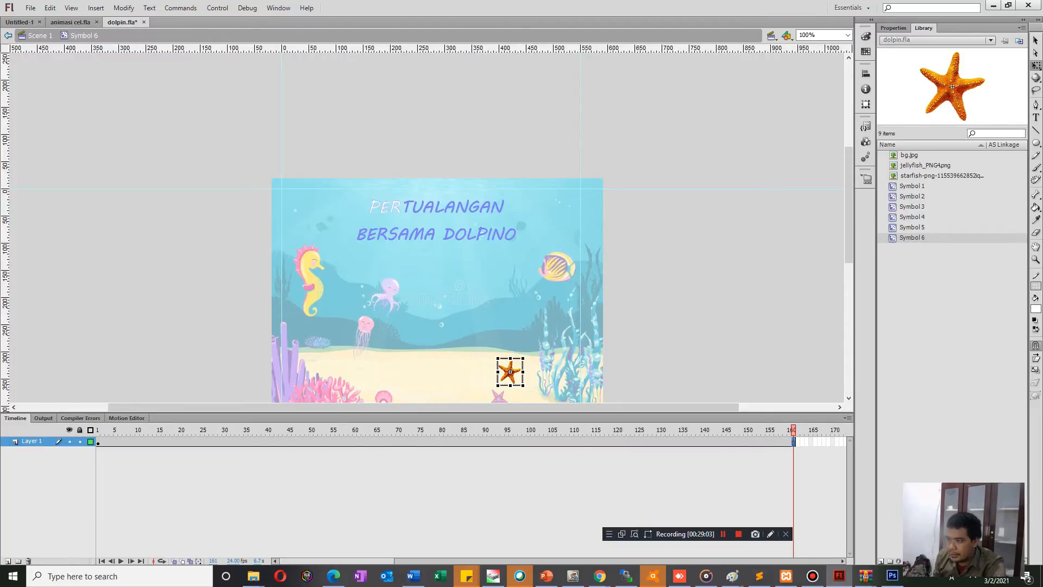
{"action": "right_click", "coordinate": [124, 441]}
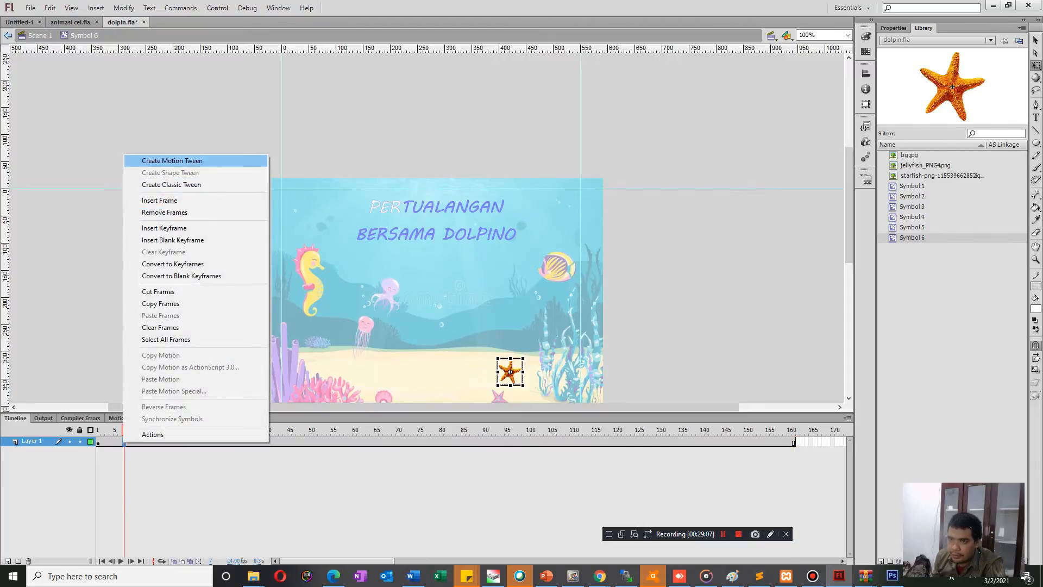
{"action": "left_click", "coordinate": [172, 161]}
{"action": "key", "text": "Return"}
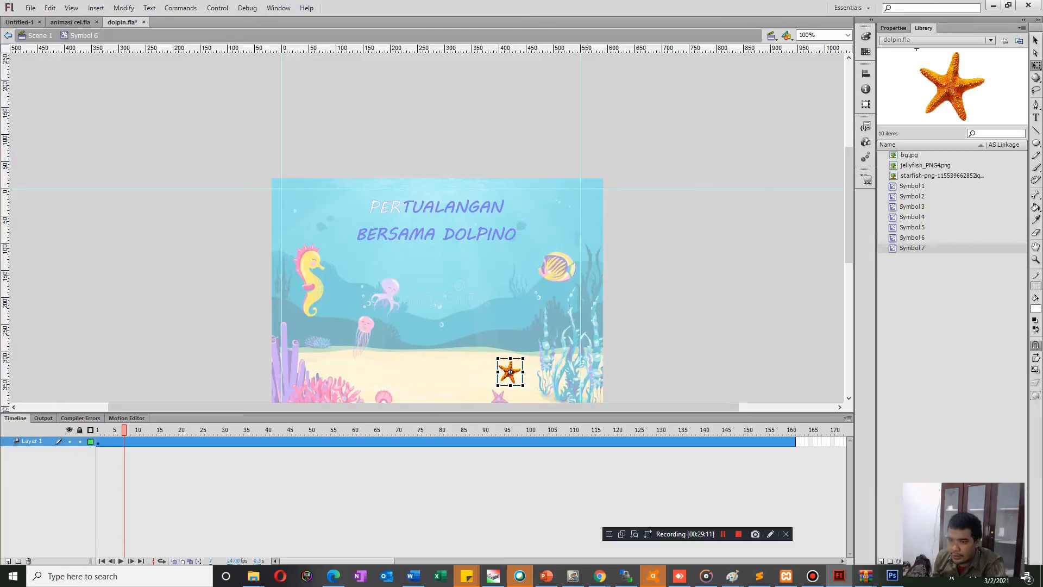
Rotate the starfish about 45 degrees counterclockwise at frame 161, play the tween, and return to the main scene.
{"action": "key", "text": "Return"}
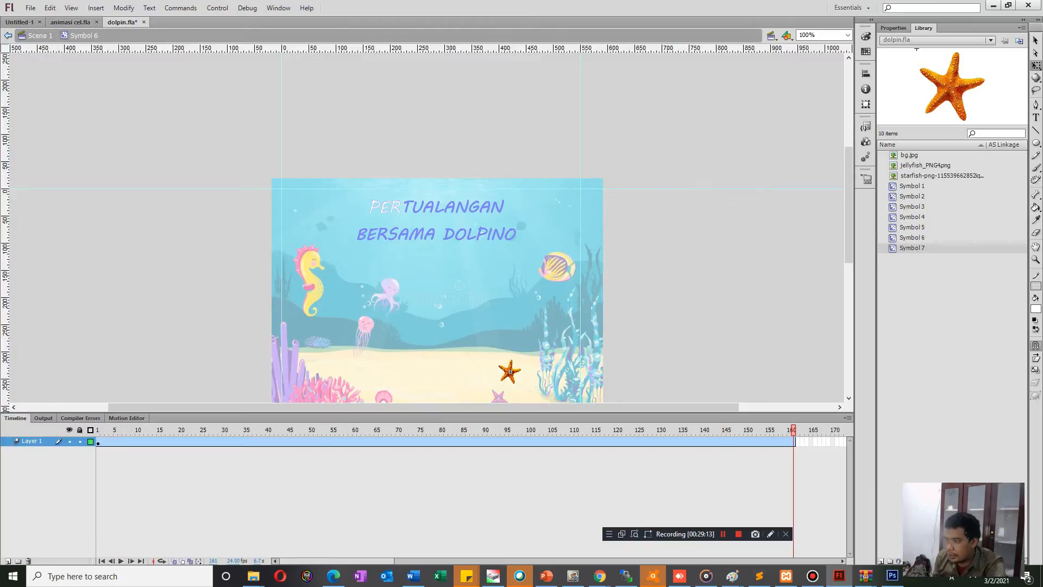
{"action": "left_click", "coordinate": [510, 372]}
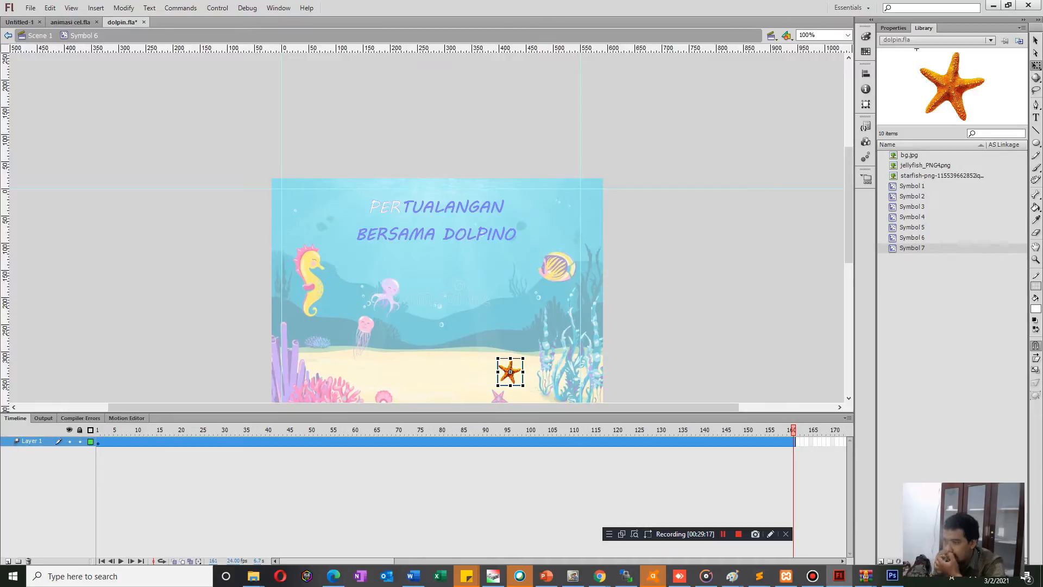
{"action": "left_click_drag", "start_coordinate": [498, 387], "coordinate": [511, 394]}
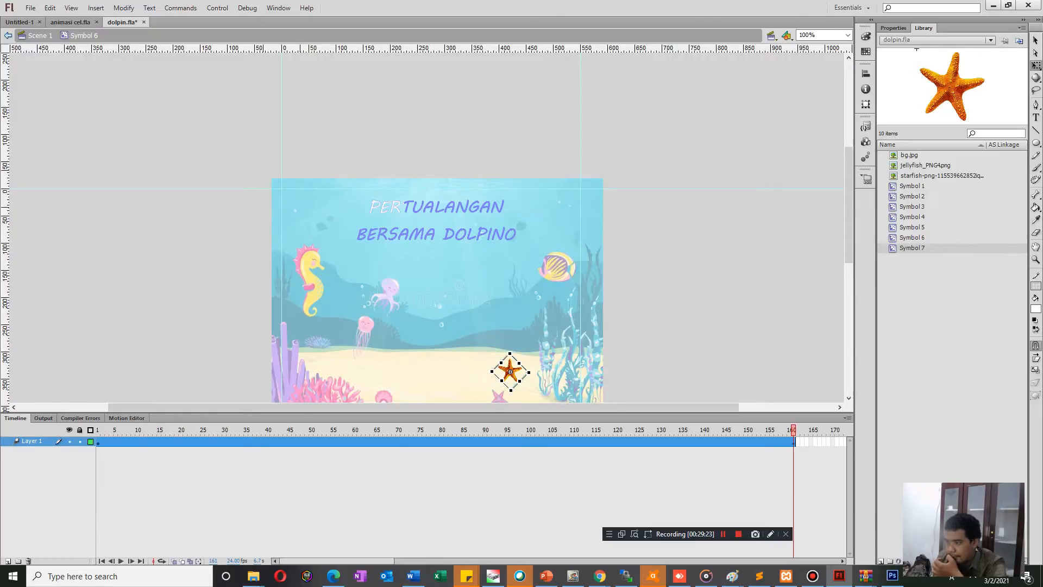
{"action": "key", "text": "Return"}
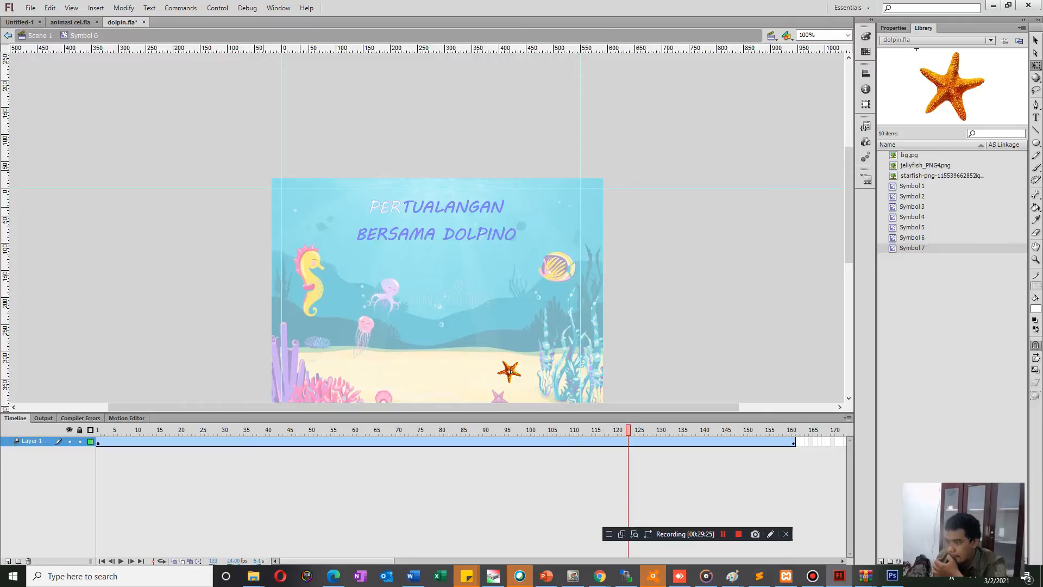
{"action": "left_click_drag", "start_coordinate": [385, 430], "coordinate": [97, 430]}
{"action": "key", "text": "ctrl+e"}
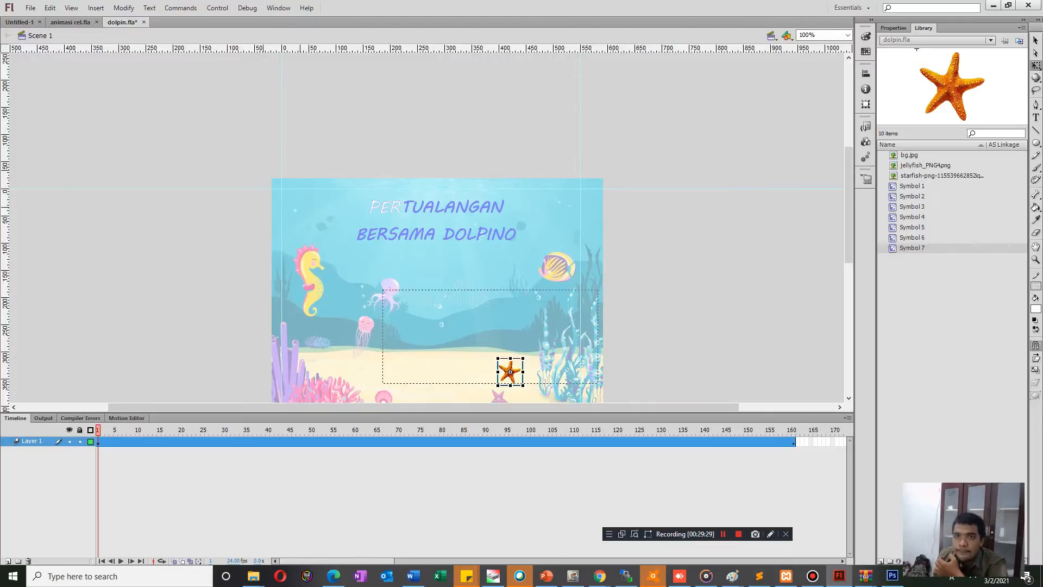
Test the movie to check the starfish's rotation, close the preview and select the starfish on the stage.
{"action": "key", "text": "ctrl+Return"}
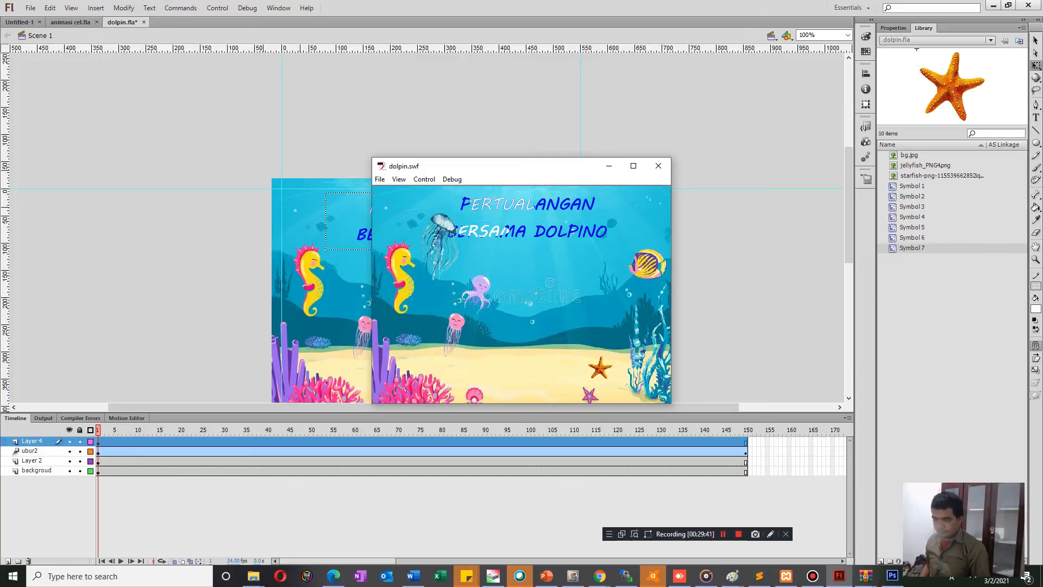
{"action": "left_click", "coordinate": [659, 166]}
{"action": "left_click", "coordinate": [658, 166]}
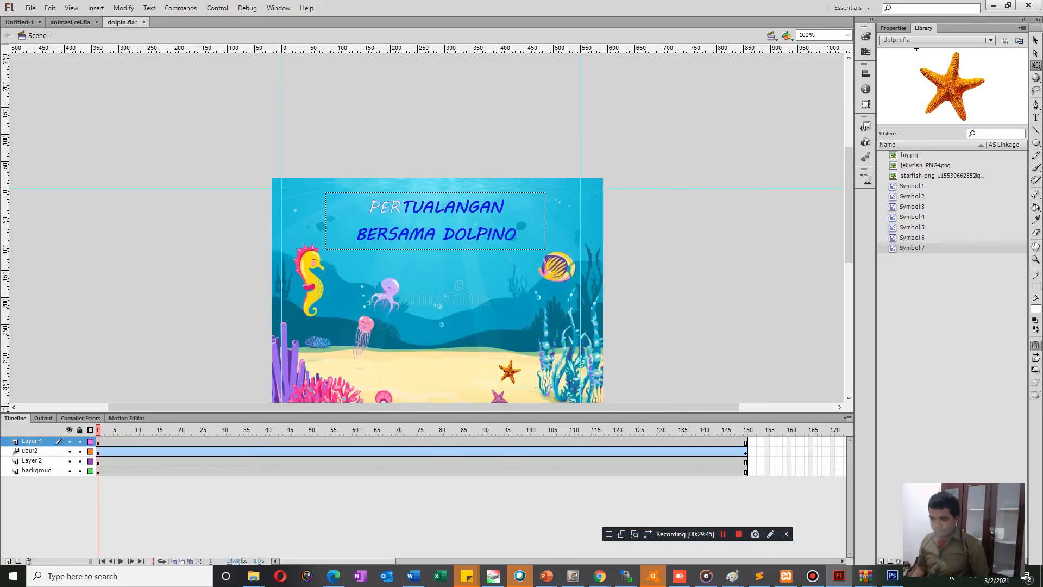
{"action": "left_click", "coordinate": [510, 372]}
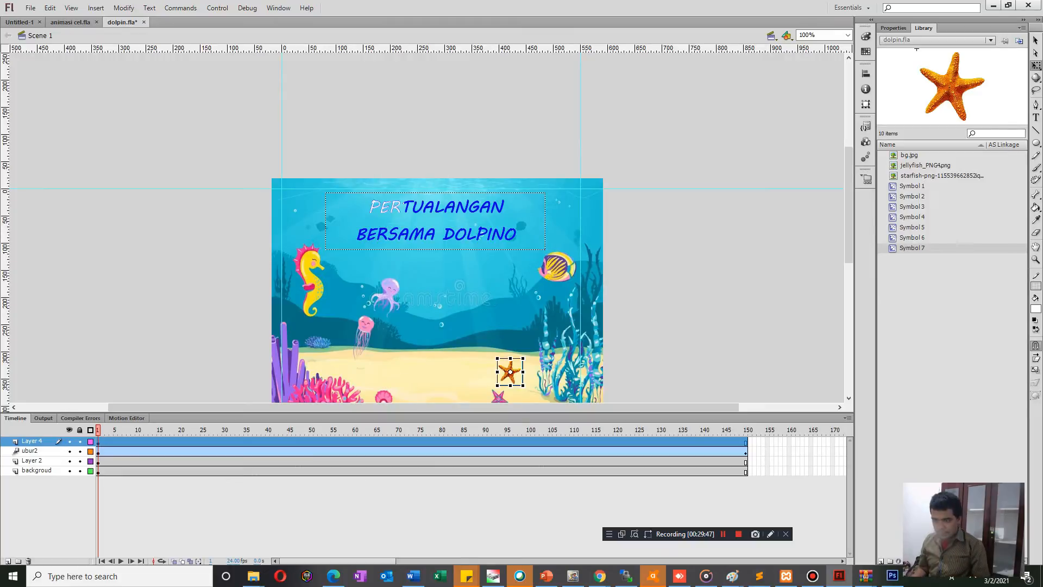
Place a copy of the orange starfish on the sand beside the original and enlarge it.
{"action": "left_click_drag", "start_coordinate": [510, 372], "coordinate": [427, 228]}
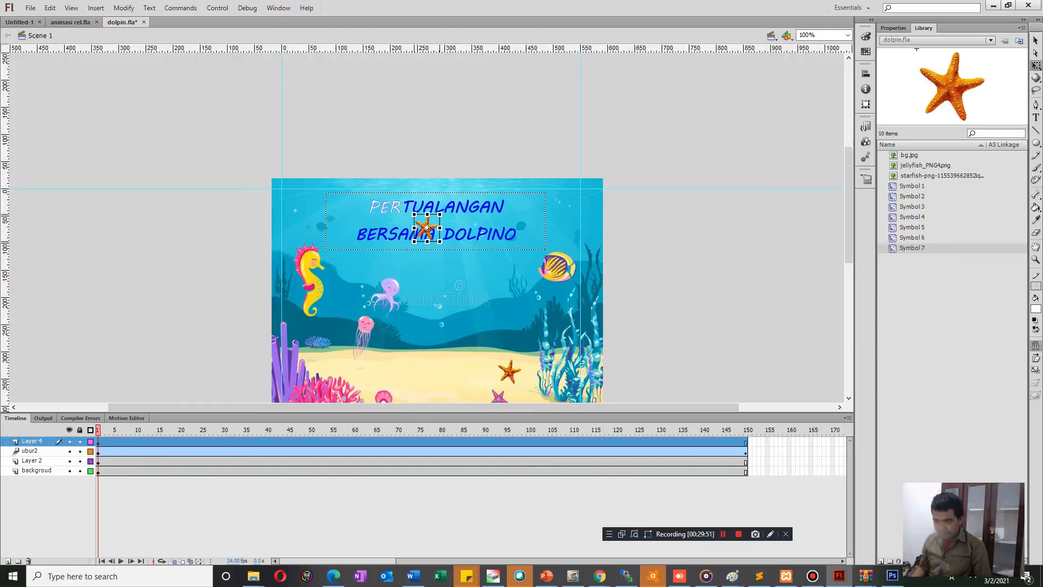
{"action": "left_click_drag", "start_coordinate": [427, 228], "coordinate": [413, 362]}
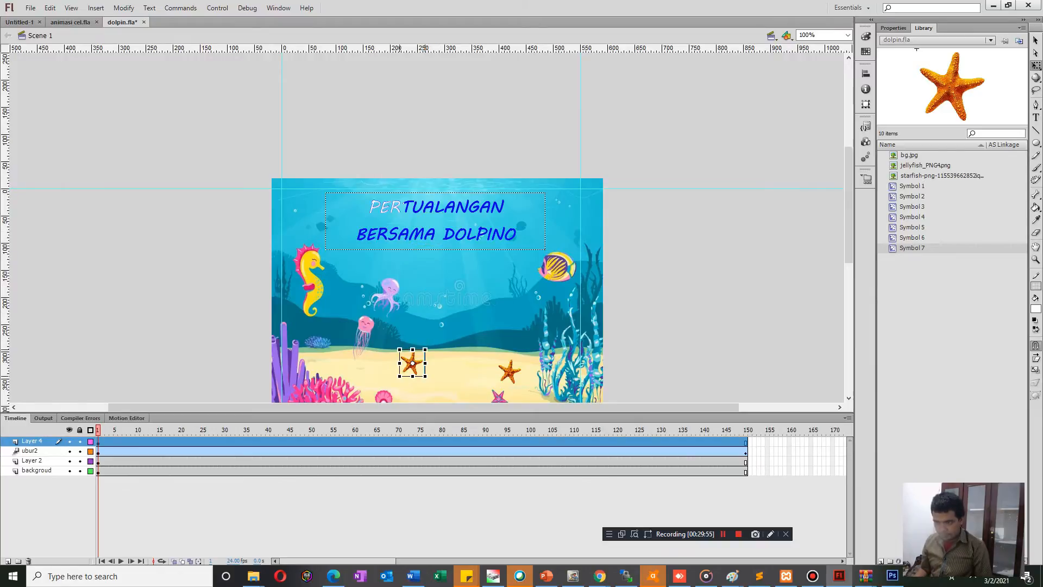
{"action": "left_click_drag", "start_coordinate": [413, 363], "coordinate": [440, 389]}
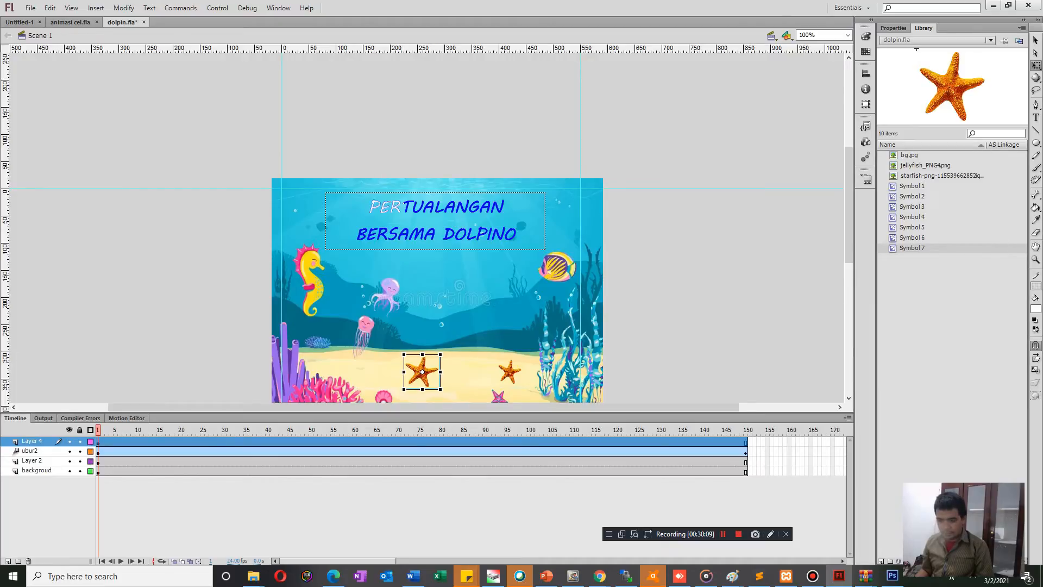
Paste a third starfish, shrink it and place it on the sand below the pink jellyfish.
{"action": "key", "text": "ctrl+v"}
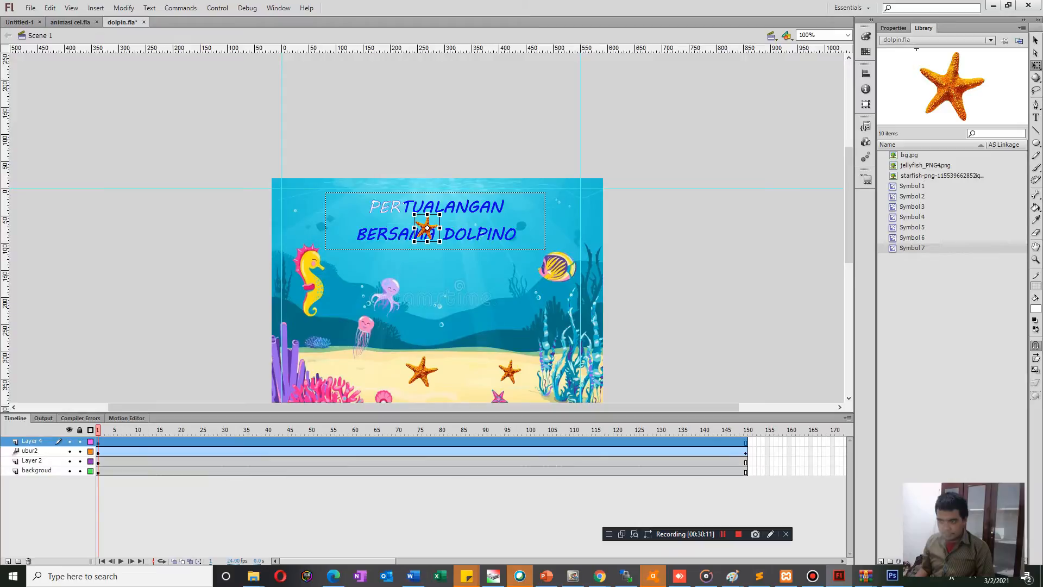
{"action": "mouse_move", "coordinate": [355, 352]}
{"action": "left_mouse_down"}
{"action": "mouse_move", "coordinate": [366, 381]}
{"action": "mouse_move", "coordinate": [351, 371]}
{"action": "mouse_move", "coordinate": [365, 368]}
{"action": "left_mouse_up"}
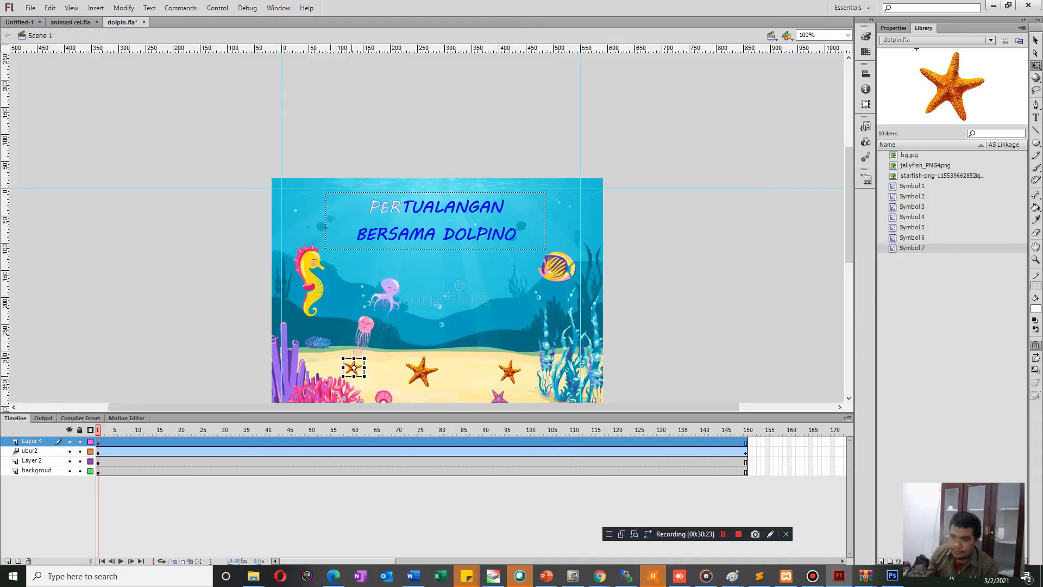
Inside the smallest starfish's symbol, play the rotation, remove its tween, create a new motion tween on Layer 1 and play it.
{"action": "double_click", "coordinate": [354, 368]}
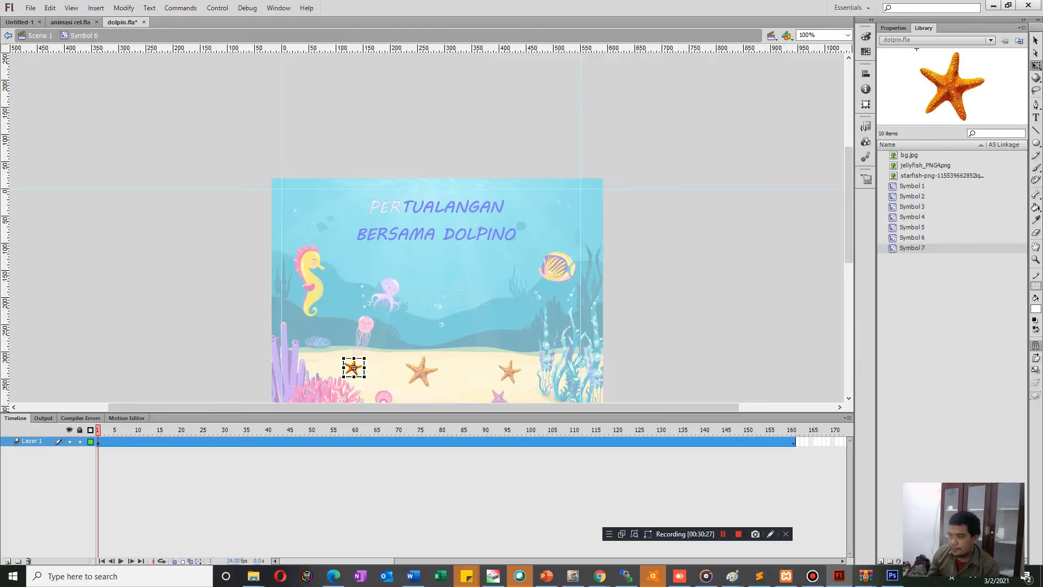
{"action": "key", "text": "Return"}
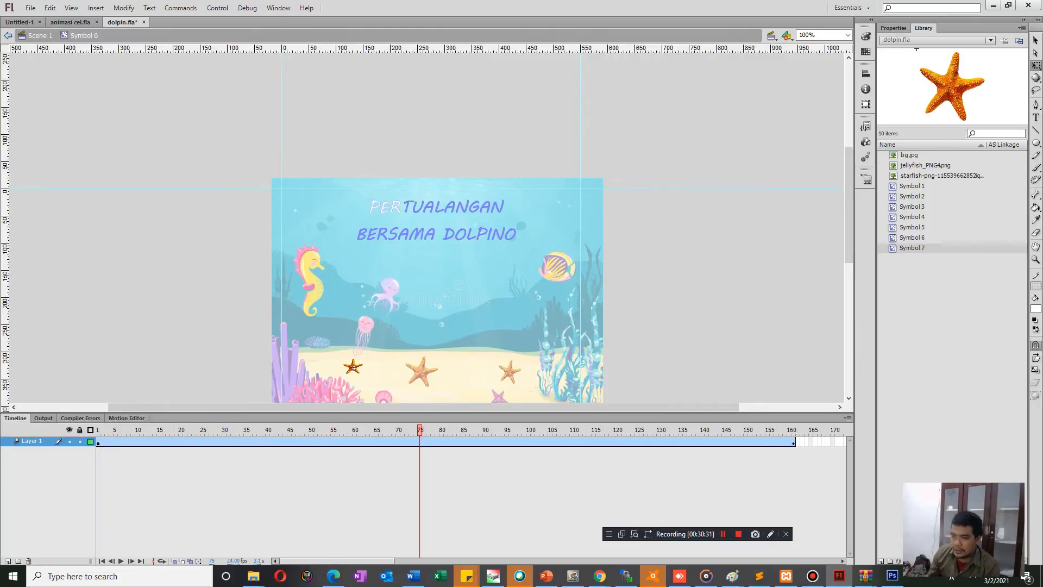
{"action": "right_click", "coordinate": [102, 441]}
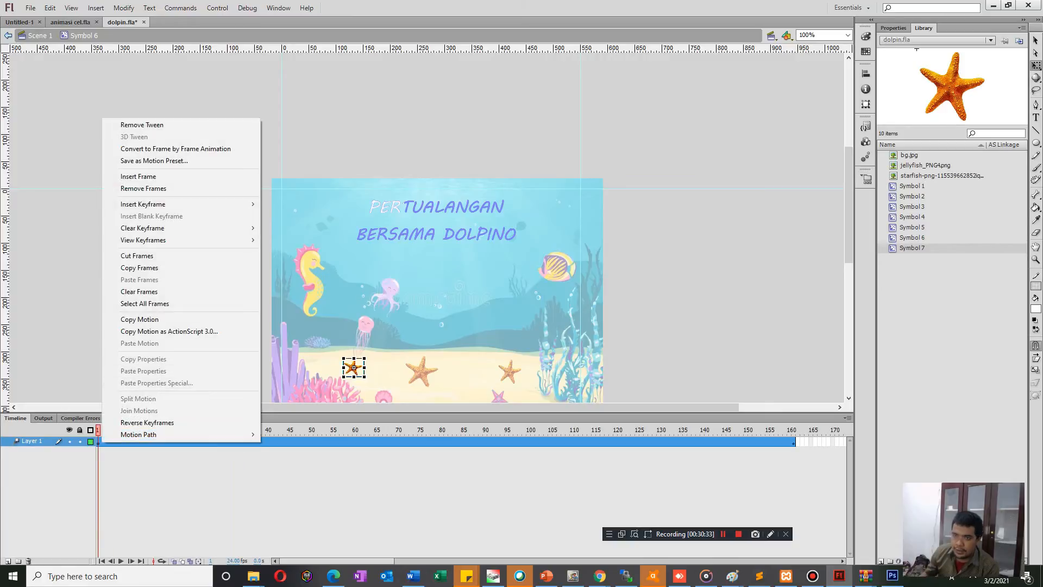
{"action": "left_click", "coordinate": [142, 124]}
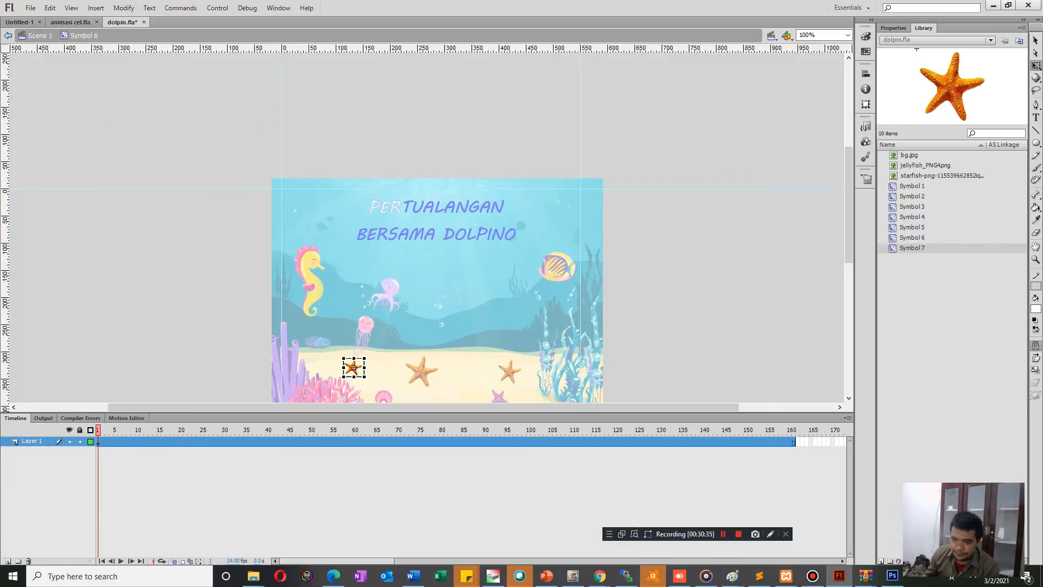
{"action": "right_click", "coordinate": [101, 441]}
{"action": "left_click", "coordinate": [142, 162]}
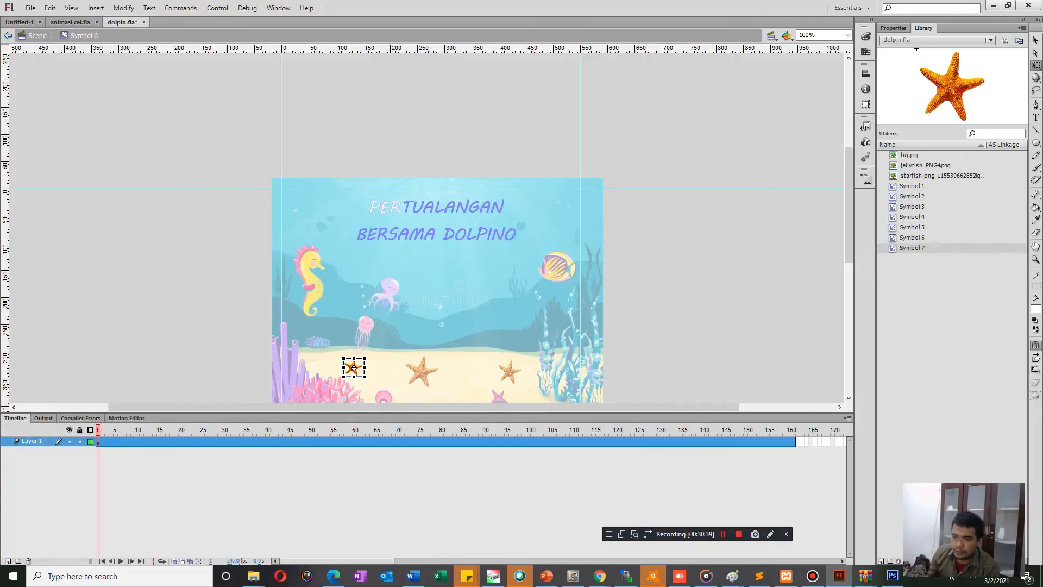
{"action": "key", "text": "Return"}
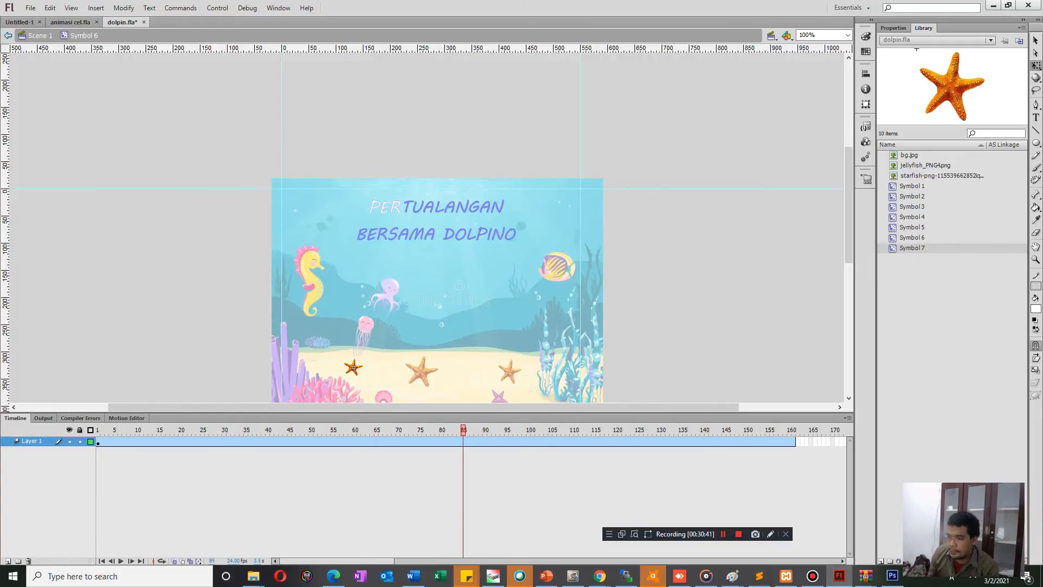
Enlarge the starfish at frame 80 and shrink it again at frame 161 of the symbol's motion tween.
{"action": "left_click", "coordinate": [353, 367]}
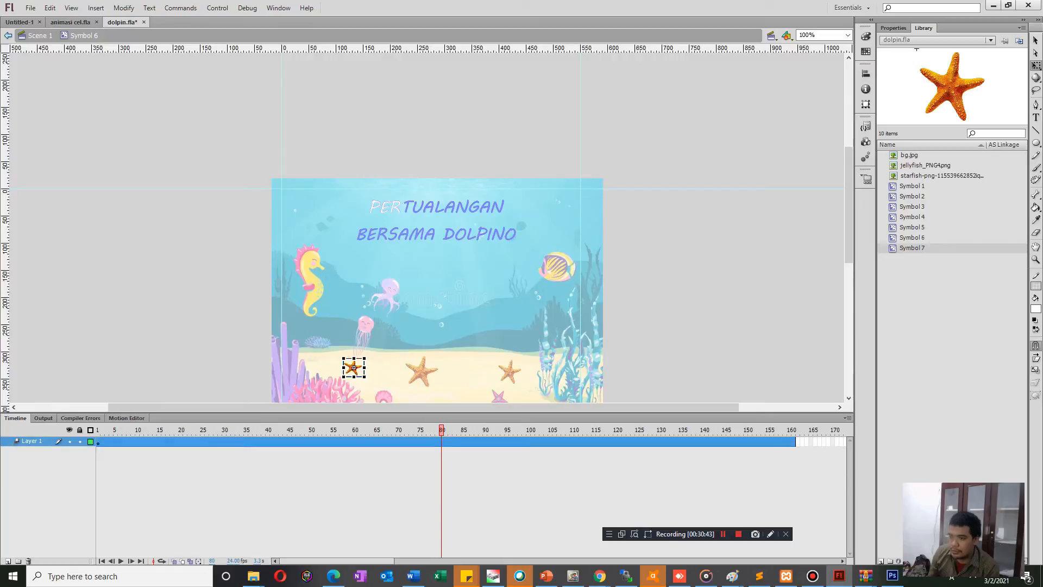
{"action": "left_click_drag", "start_coordinate": [364, 379], "coordinate": [367, 368]}
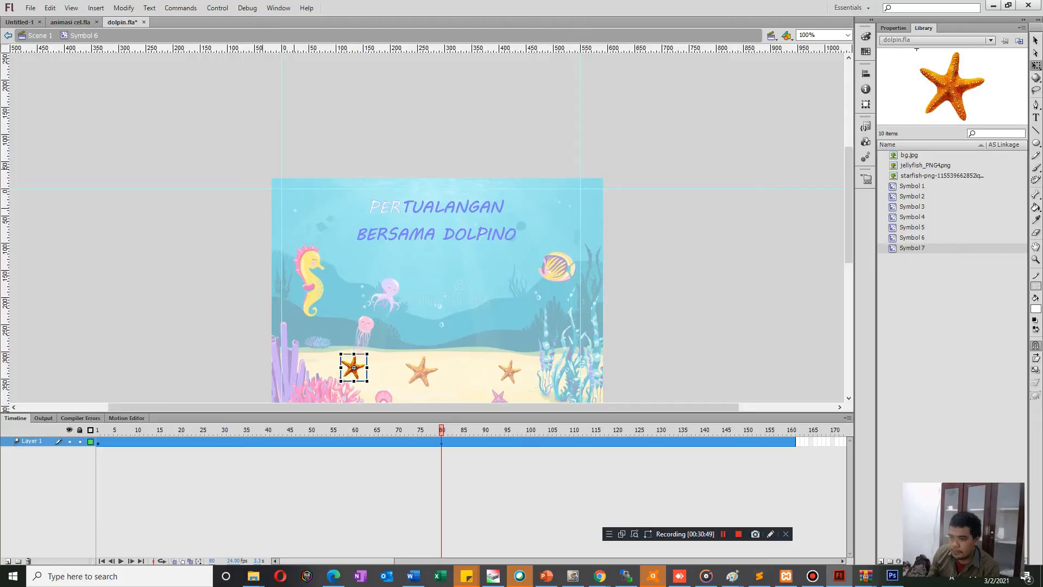
{"action": "key", "text": "Return"}
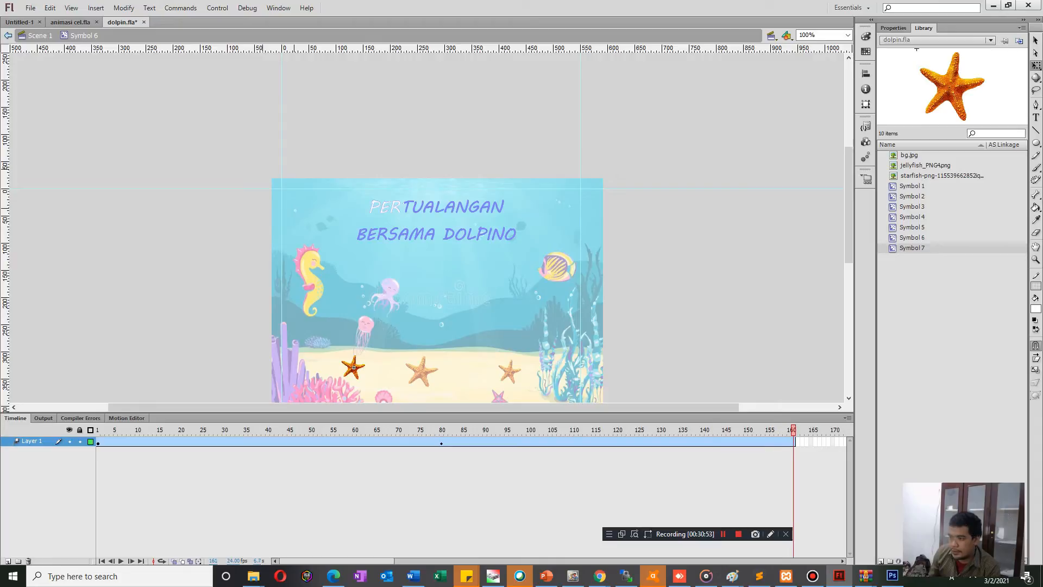
{"action": "left_click", "coordinate": [353, 368]}
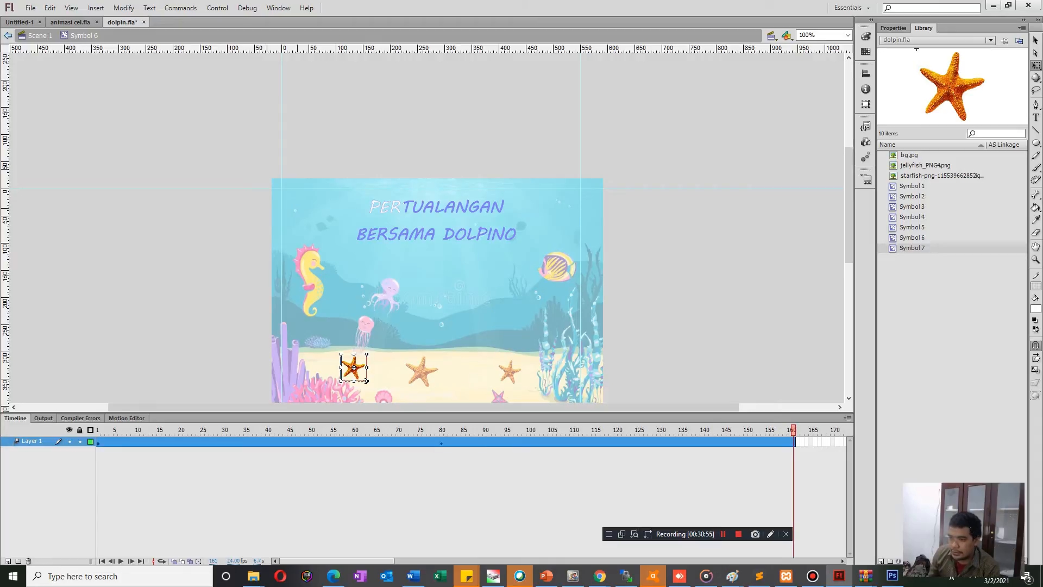
{"action": "left_click_drag", "start_coordinate": [367, 367], "coordinate": [353, 357]}
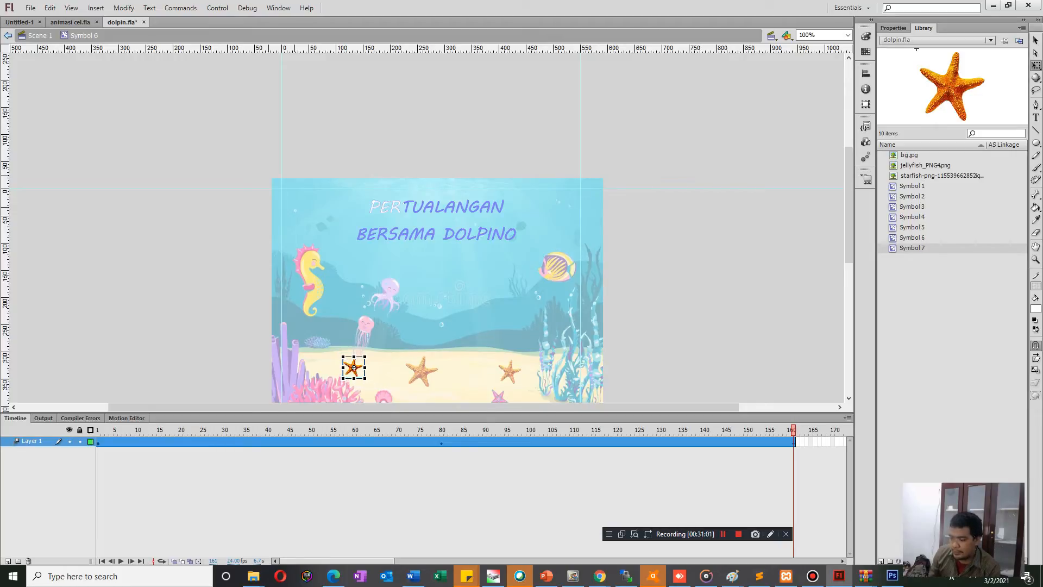
Test the movie to check the starfish animations, close the preview and return to the main scene.
{"action": "key", "text": "ctrl+Return"}
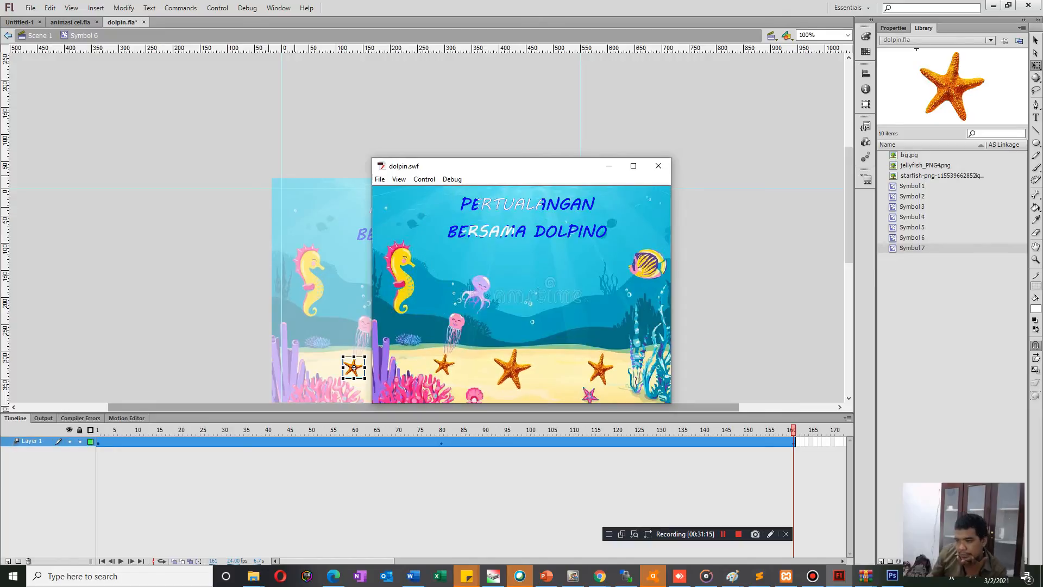
{"action": "left_click", "coordinate": [658, 165]}
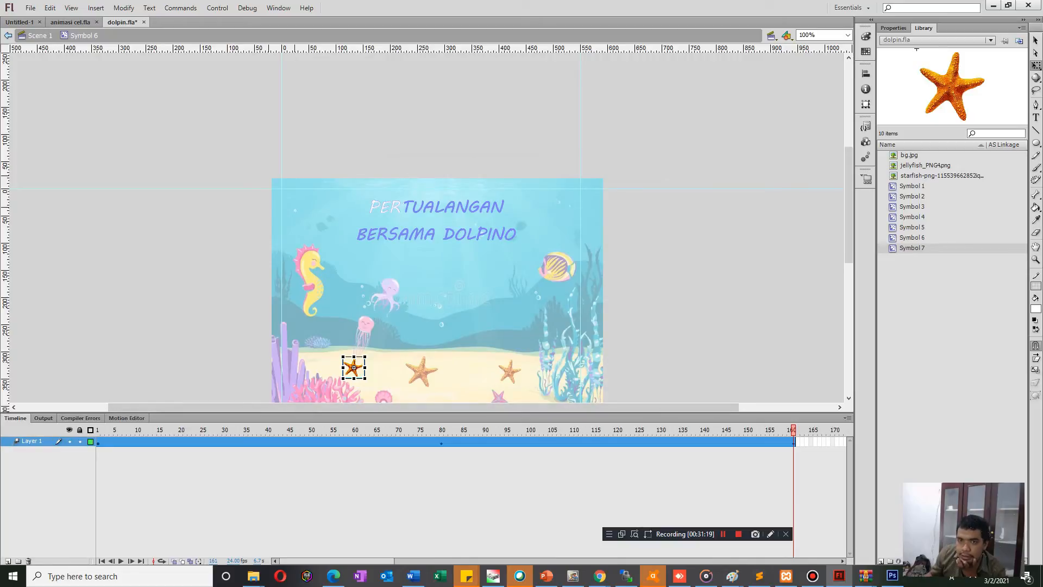
{"action": "left_click", "coordinate": [8, 35]}
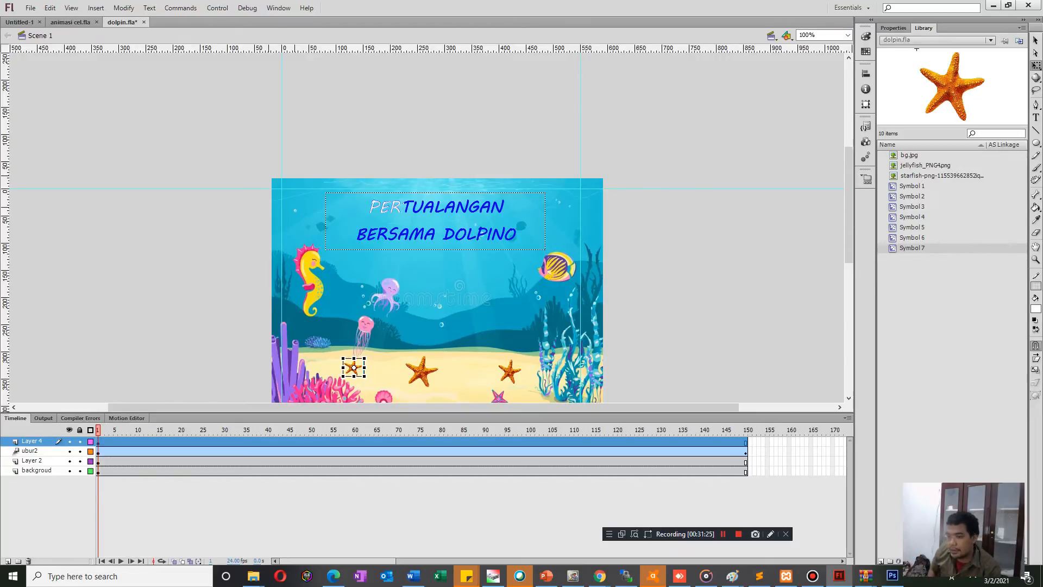
Undo the scaling and tween replacement in the starfish symbol and the addition of the third starfish, then clear the selection.
{"action": "double_click", "coordinate": [354, 368]}
{"action": "key", "text": "ctrl+z"}
{"action": "key", "text": "ctrl+z"}
{"action": "key", "text": "ctrl+z"}
{"action": "key", "text": "ctrl+z"}
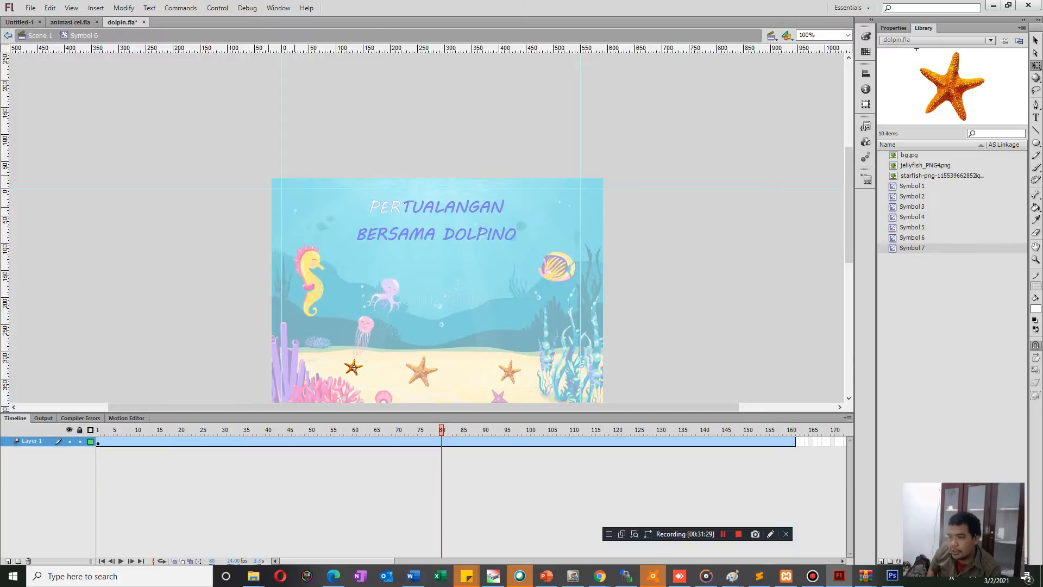
{"action": "key", "text": "ctrl+z"}
{"action": "key", "text": "ctrl+z"}
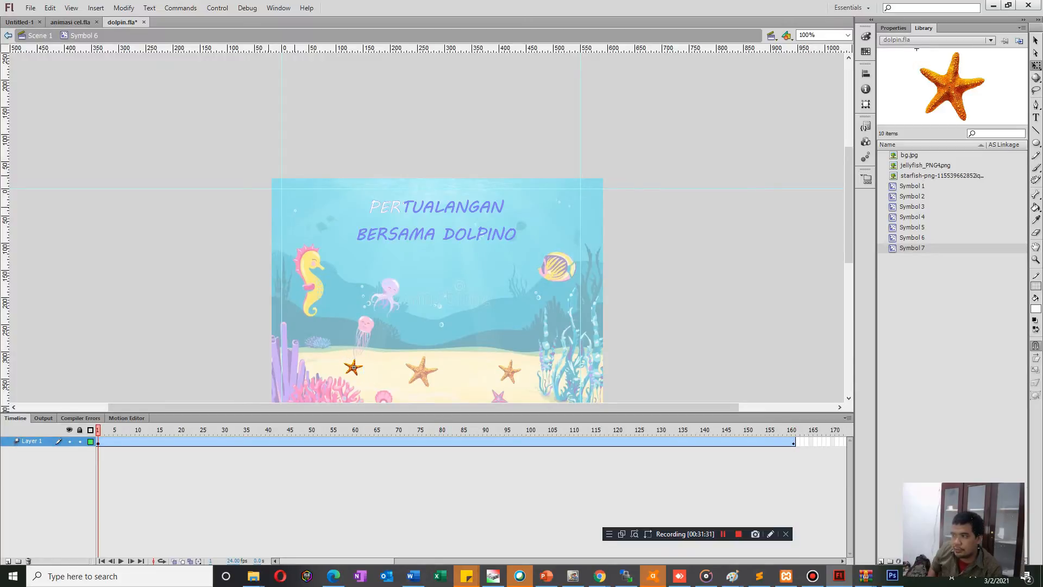
{"action": "key", "text": "ctrl+z"}
{"action": "key", "text": "ctrl+z"}
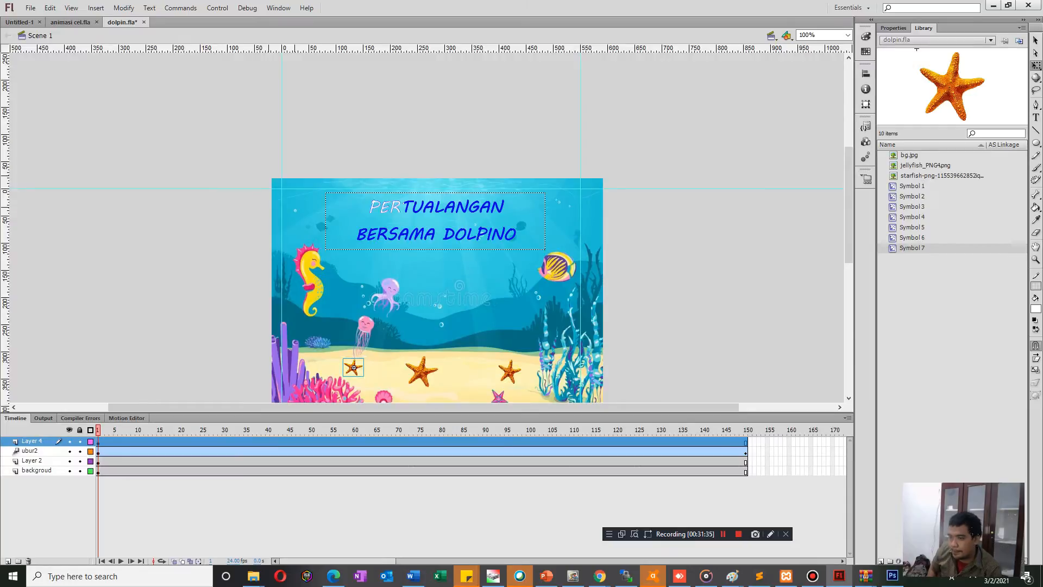
{"action": "key", "text": "ctrl+z"}
{"action": "key", "text": "ctrl+z"}
{"action": "left_click", "coordinate": [422, 373]}
{"action": "key", "text": "ctrl+shift+a"}
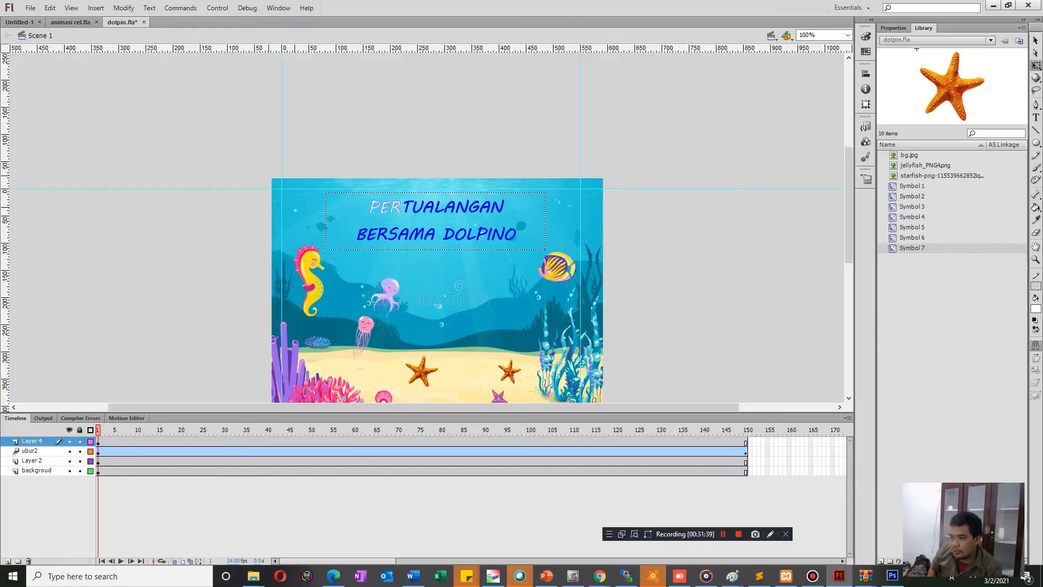
Test the movie to check the two remaining starfish, and close the preview.
{"action": "key", "text": "ctrl+Return"}
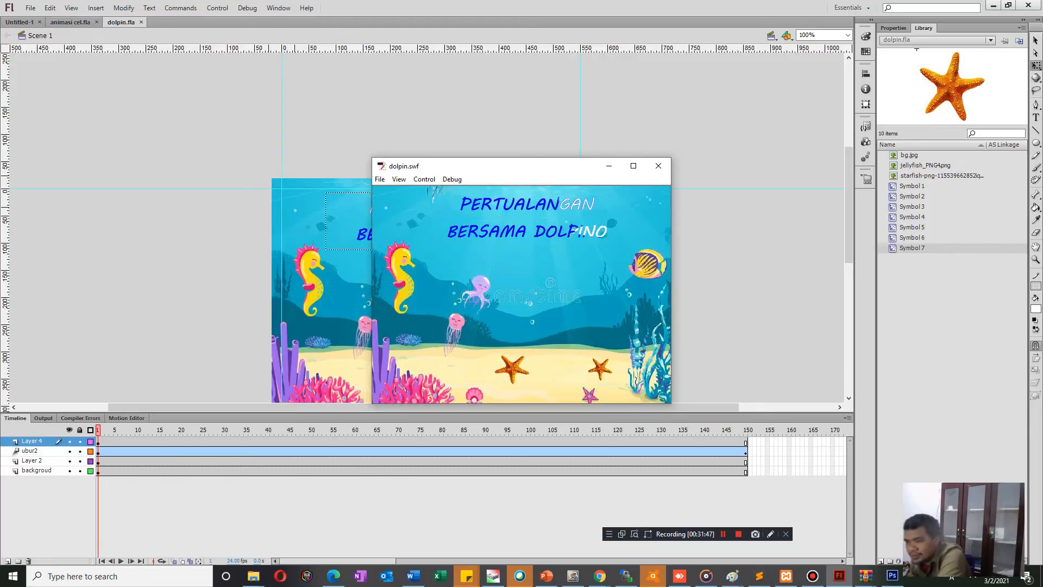
{"action": "left_click", "coordinate": [658, 166]}
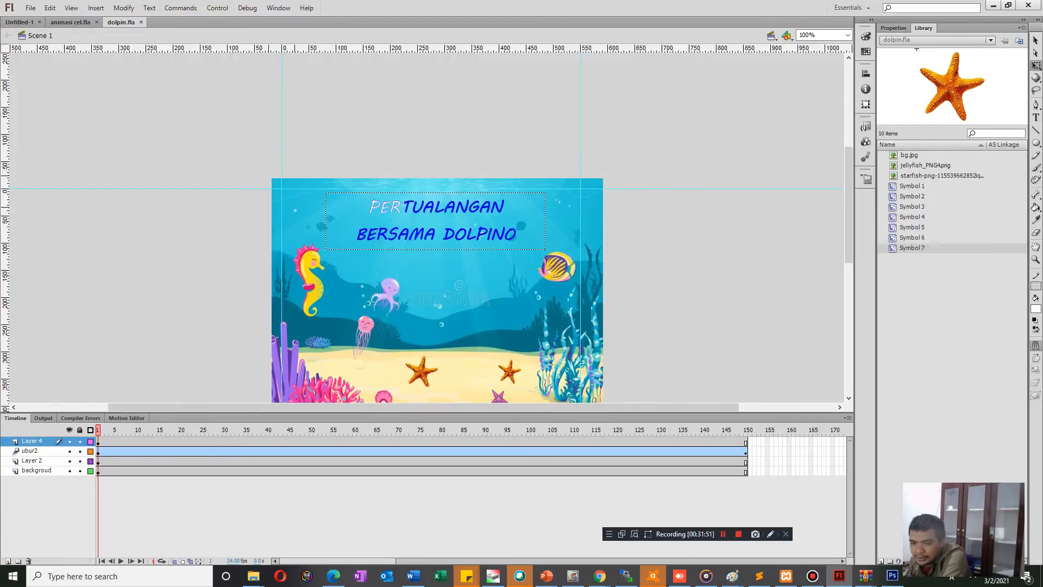
{"action": "left_click", "coordinate": [98, 442]}
{"action": "left_click", "coordinate": [217, 342]}
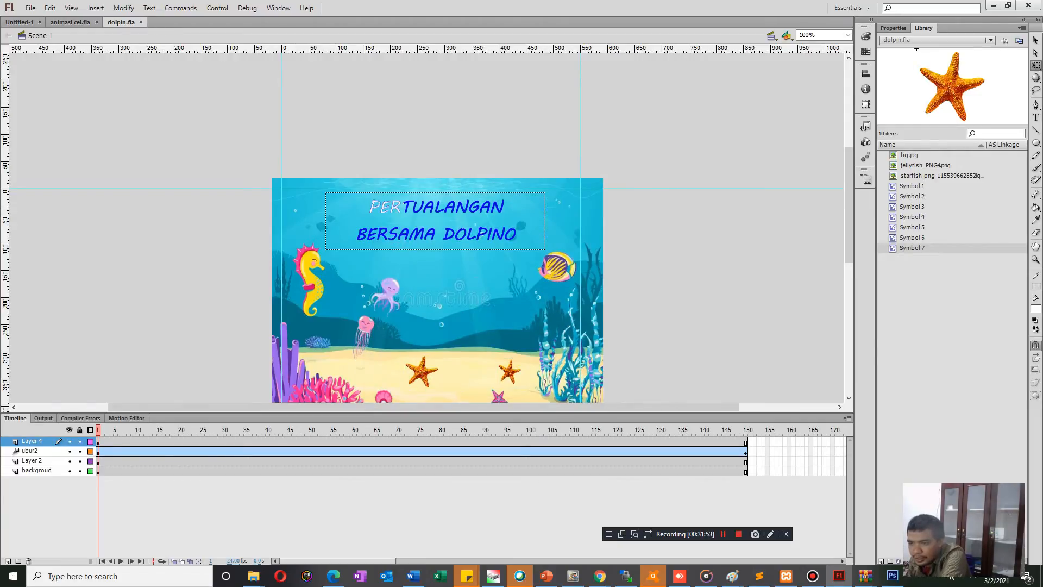
Duplicate the larger starfish and place the copy on the sand below the pink jellyfish.
{"action": "left_click", "coordinate": [422, 373]}
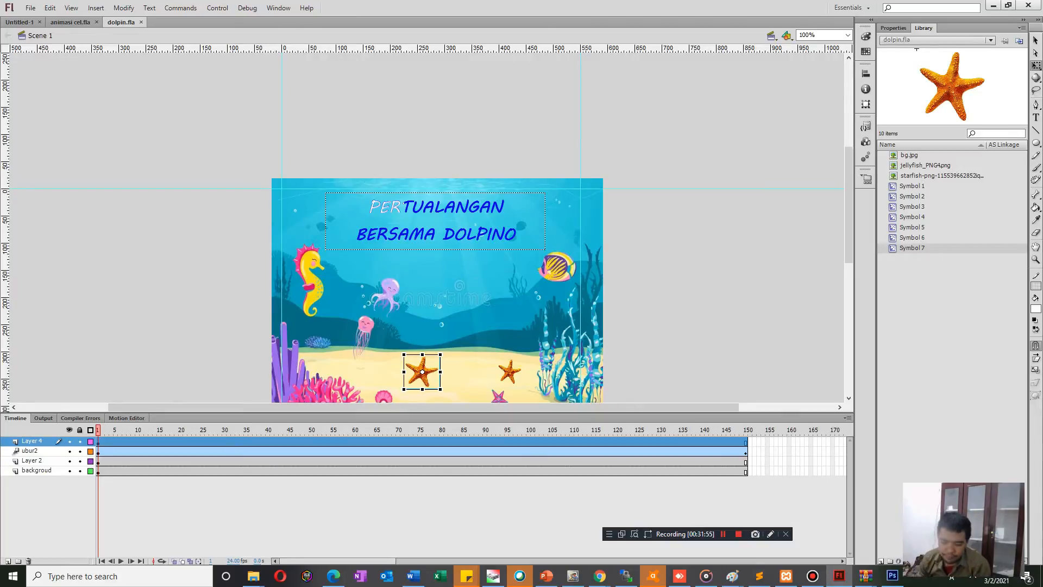
{"action": "left_click_drag", "start_coordinate": [422, 373], "coordinate": [427, 227]}
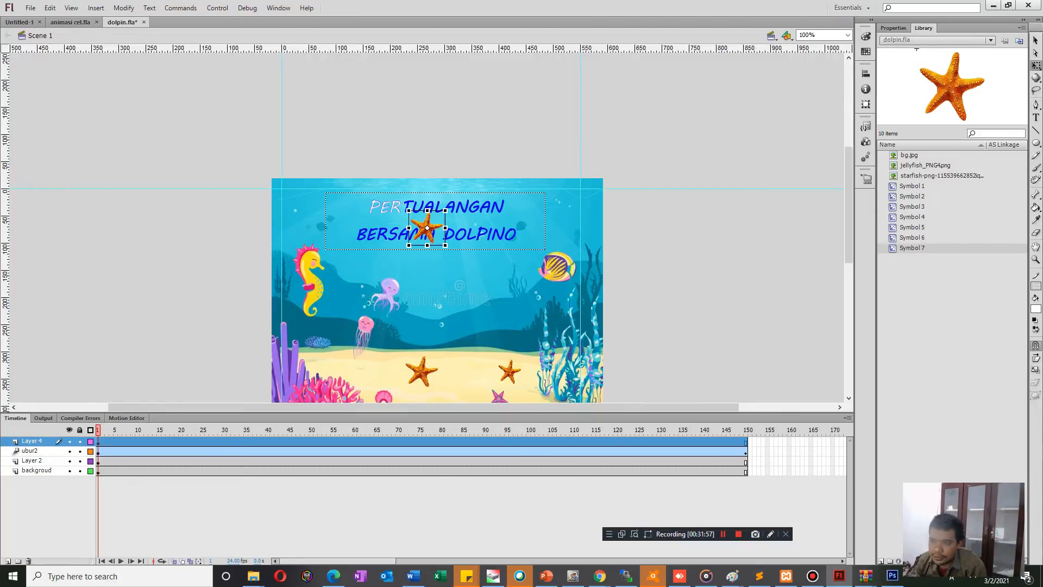
{"action": "left_click_drag", "start_coordinate": [356, 366], "coordinate": [356, 365]}
Duplicate the new starfish's symbol under the name sadsadsa.
{"action": "right_click", "coordinate": [352, 367]}
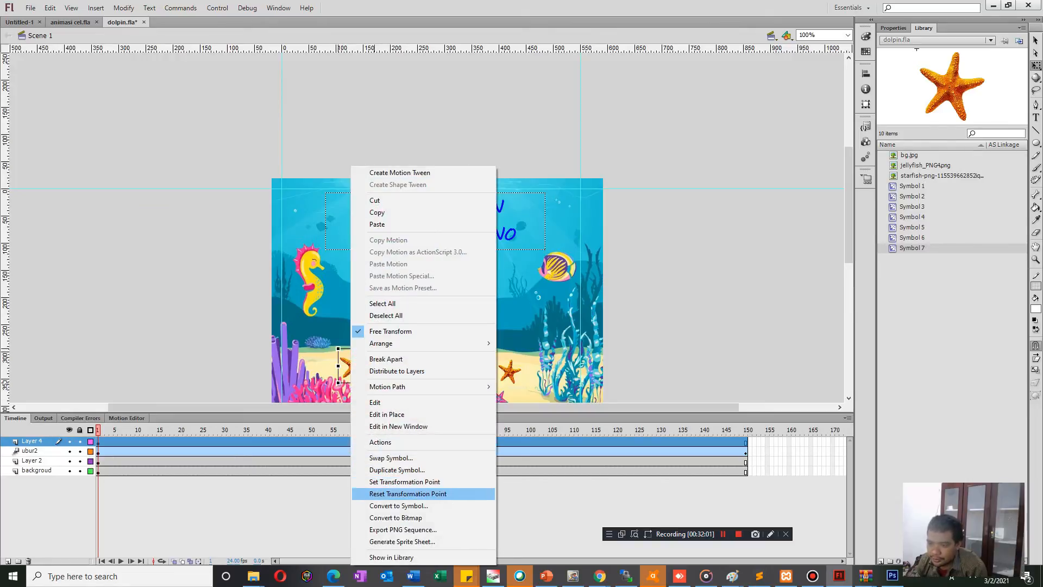
{"action": "left_click", "coordinate": [396, 470]}
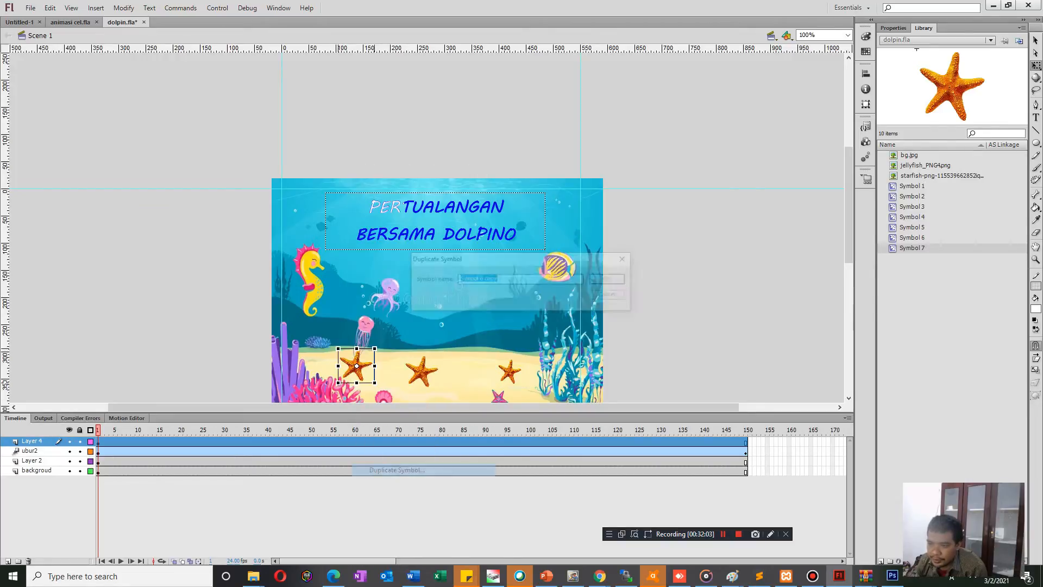
{"action": "type", "text": "sadsadsa"}
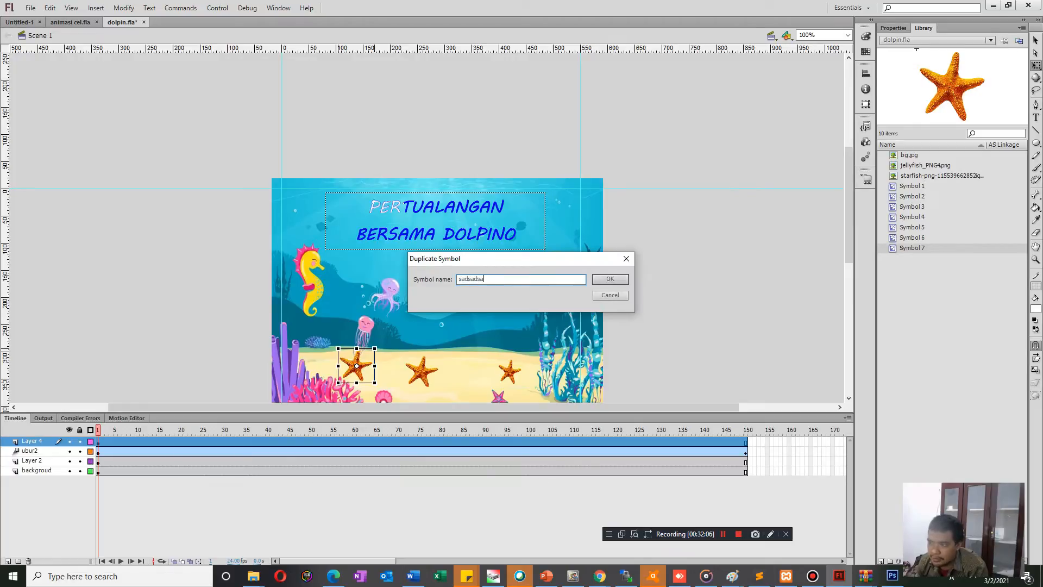
{"action": "key", "text": "Return"}
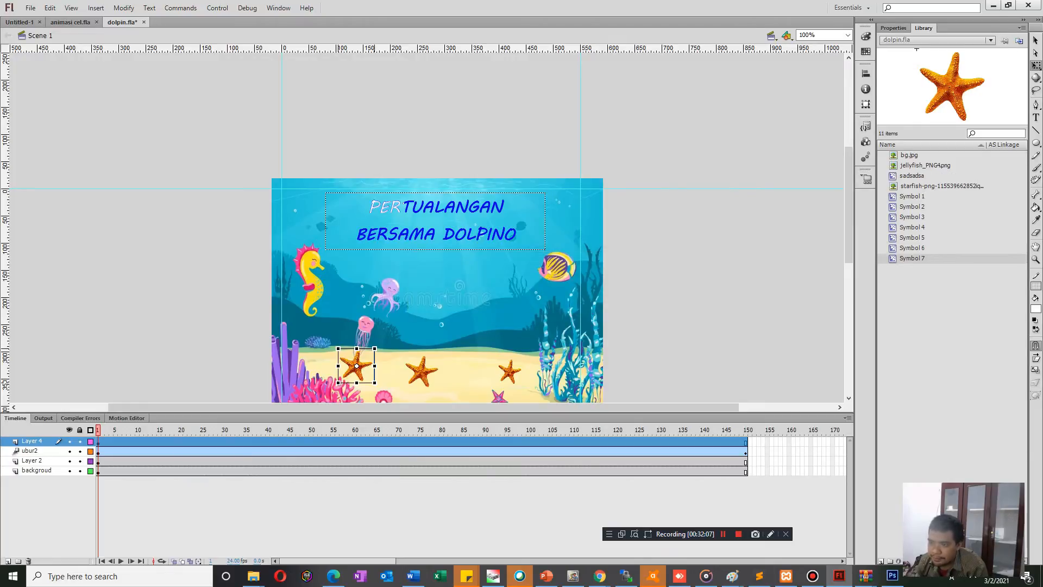
Edit the sadsadsa starfish symbol in place and remove the motion tween from its Layer 1.
{"action": "right_click", "coordinate": [357, 367]}
{"action": "left_click", "coordinate": [388, 415]}
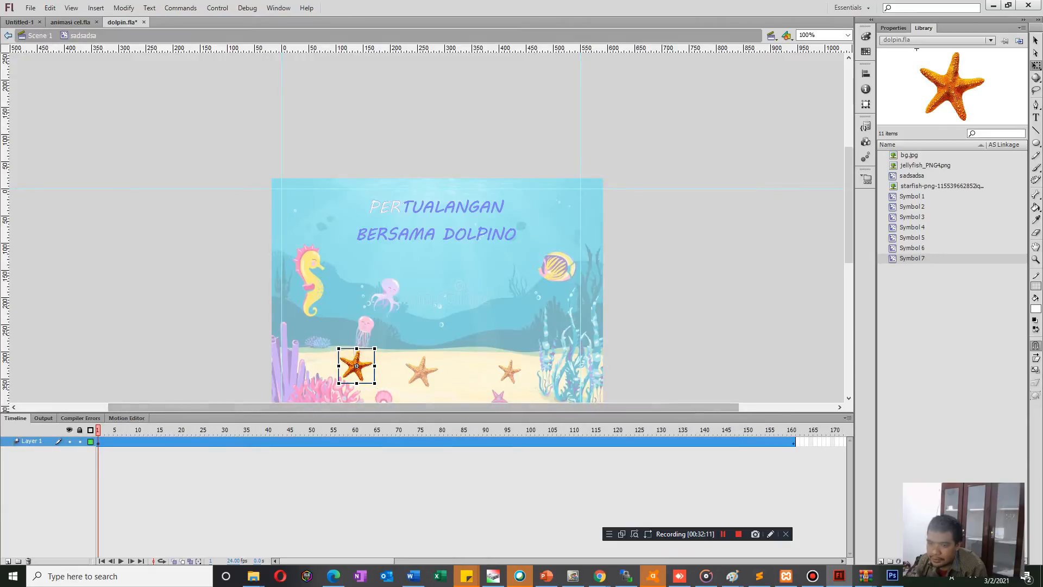
{"action": "right_click", "coordinate": [120, 441]}
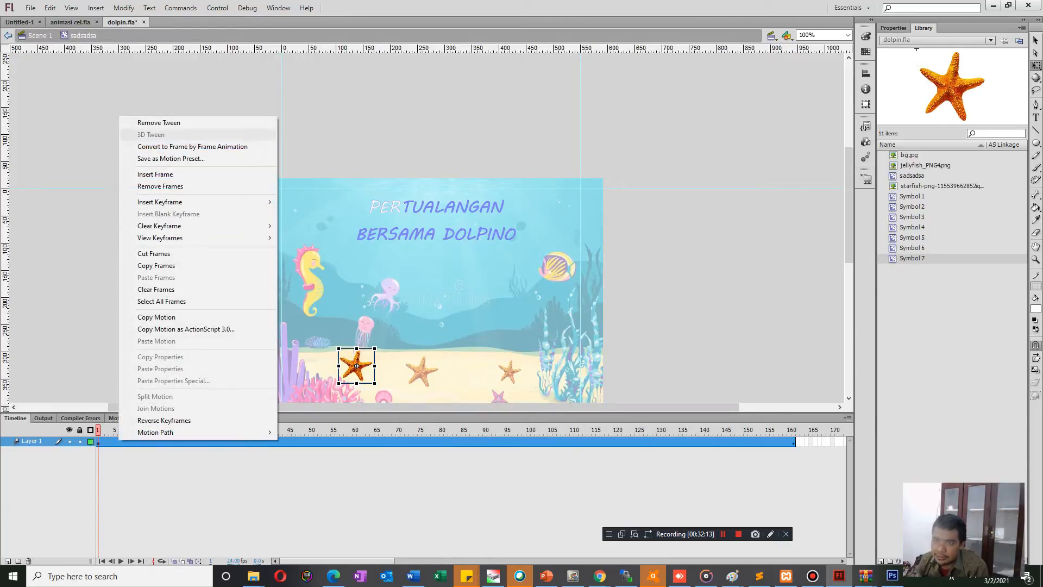
{"action": "left_click", "coordinate": [159, 122]}
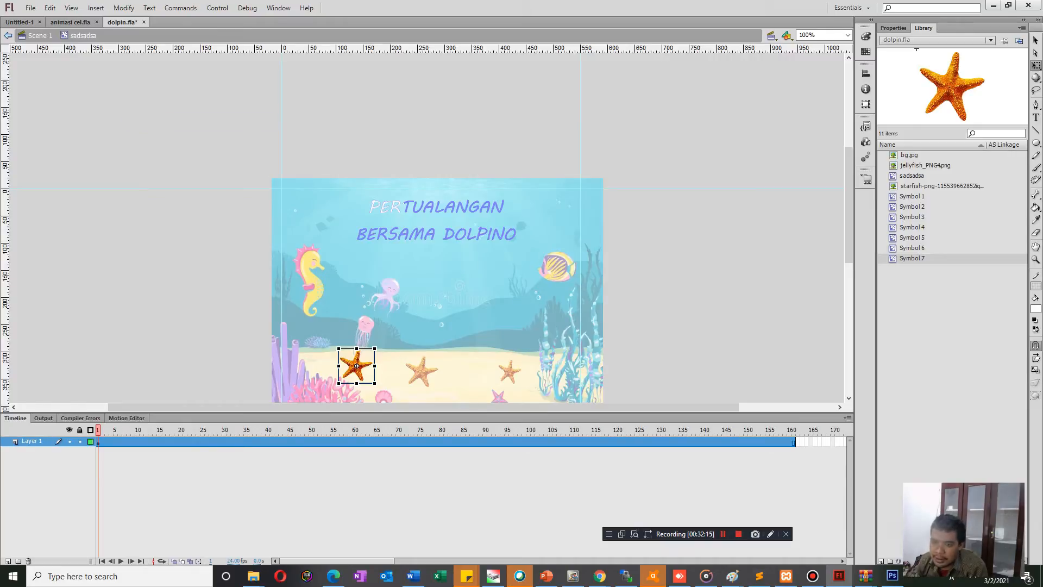
Create a motion tween on Layer 1 of the sadsadsa symbol and shrink the starfish at frame 68.
{"action": "right_click", "coordinate": [106, 441]}
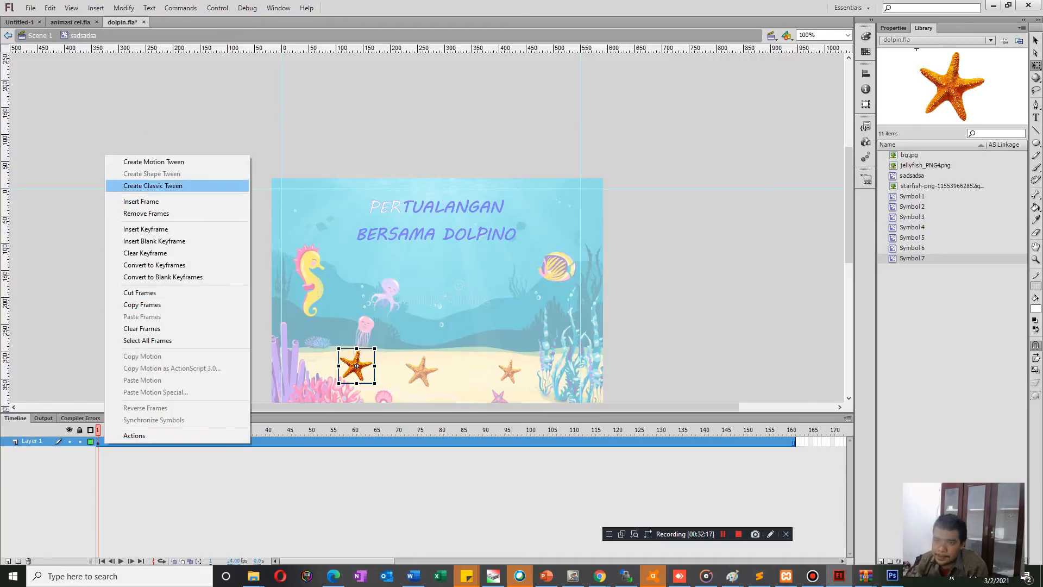
{"action": "left_click", "coordinate": [154, 161]}
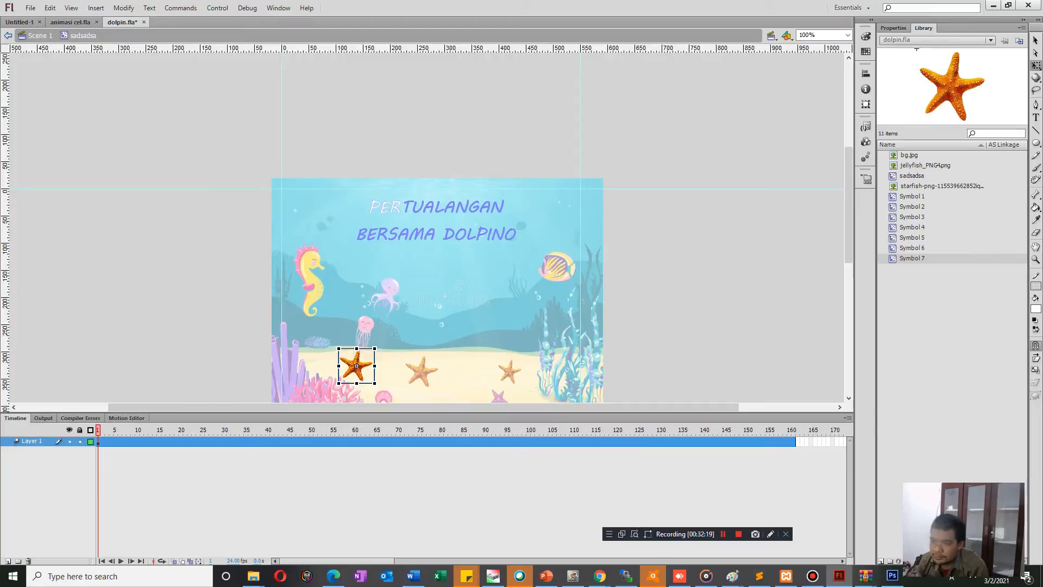
{"action": "right_click", "coordinate": [104, 441]}
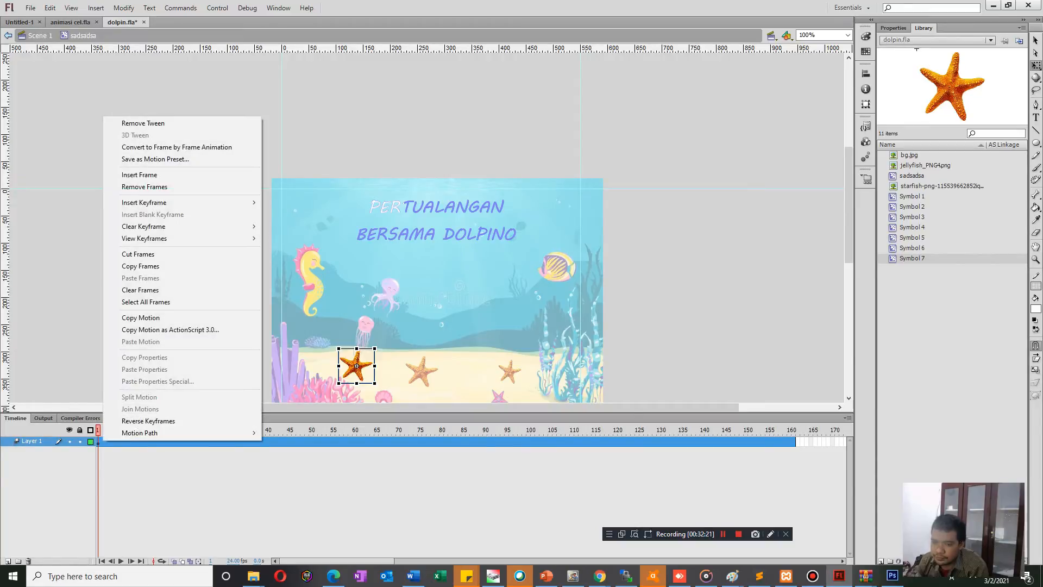
{"action": "left_click", "coordinate": [390, 441]}
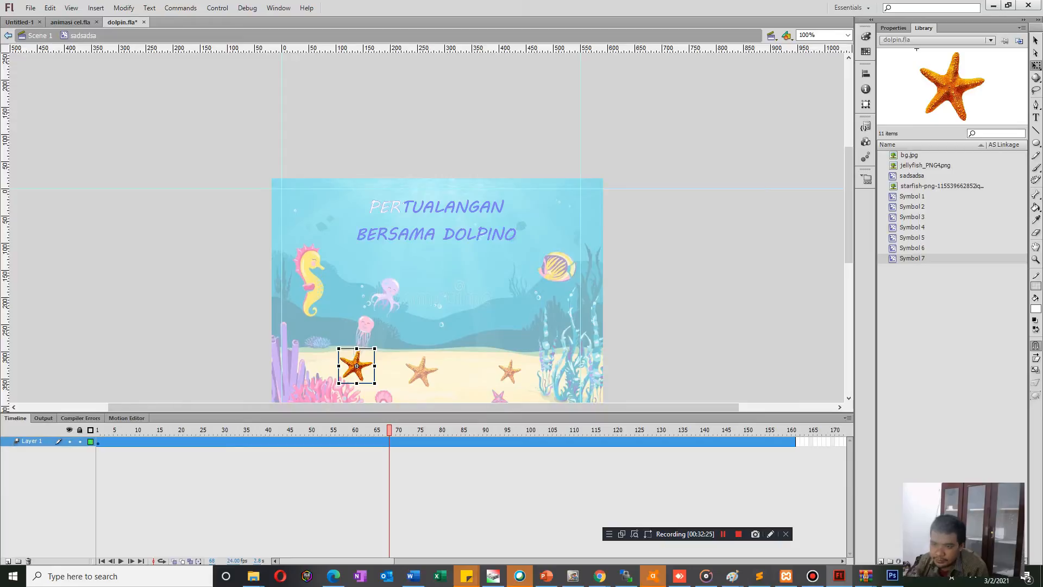
{"action": "left_click_drag", "start_coordinate": [375, 384], "coordinate": [356, 353]}
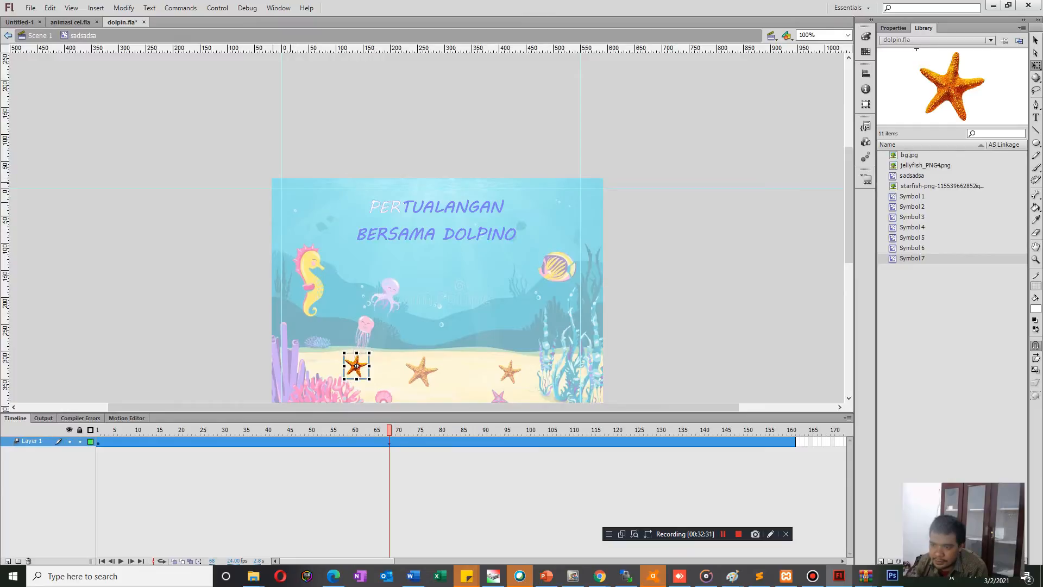
Enlarge the starfish at frame 108 and flatten it slightly in height at frame 161.
{"action": "left_click_drag", "start_coordinate": [389, 429], "coordinate": [563, 430]}
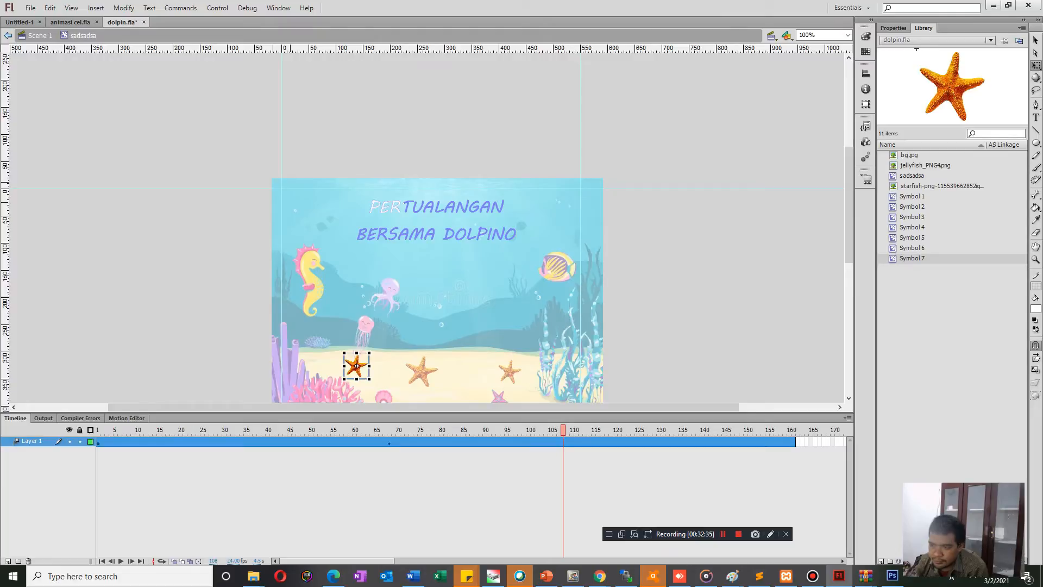
{"action": "left_click_drag", "start_coordinate": [375, 379], "coordinate": [356, 383]}
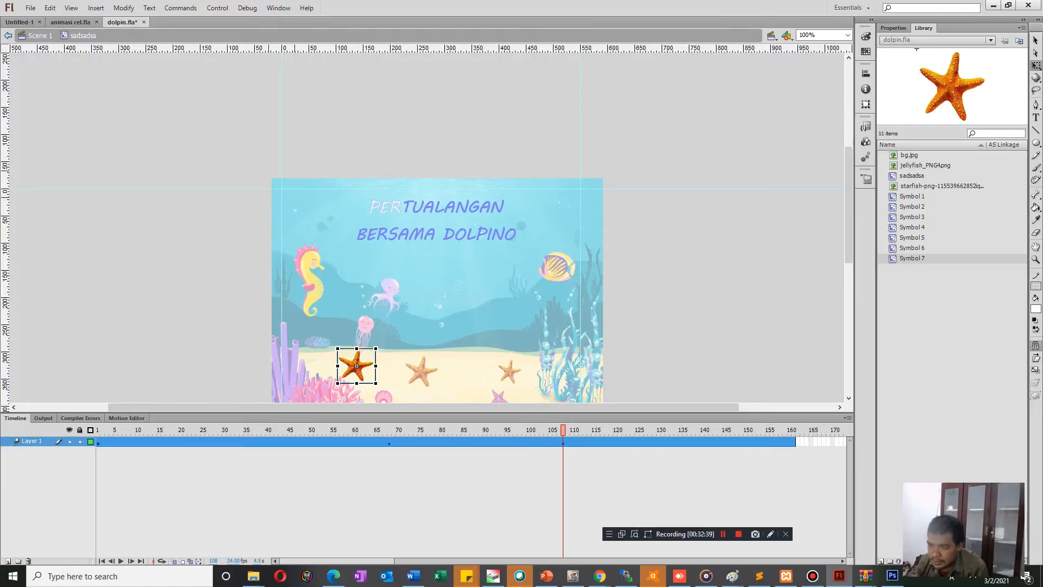
{"action": "key", "text": "Return"}
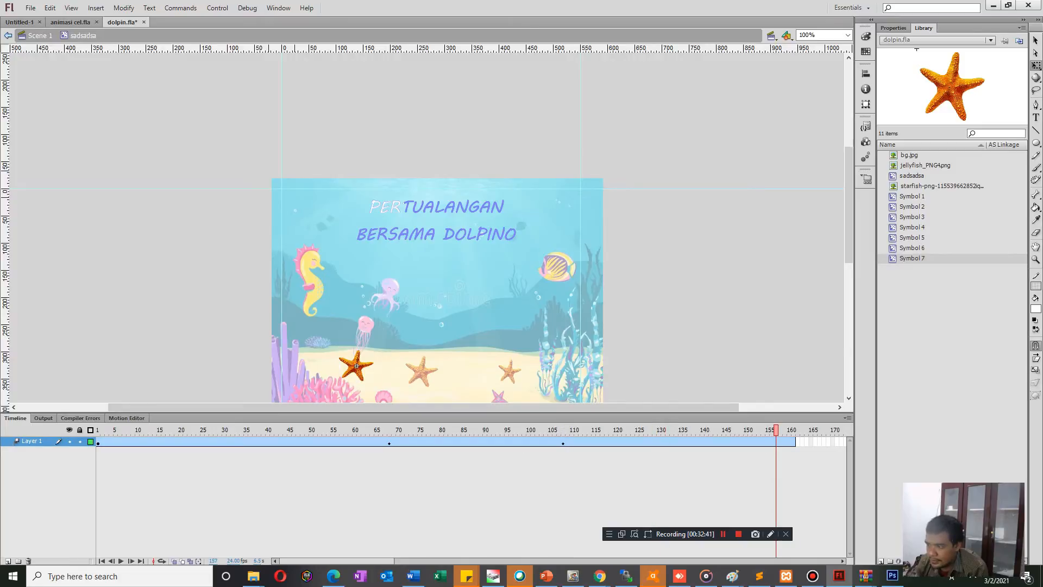
{"action": "left_click", "coordinate": [357, 366]}
{"action": "left_click_drag", "start_coordinate": [375, 366], "coordinate": [356, 378]}
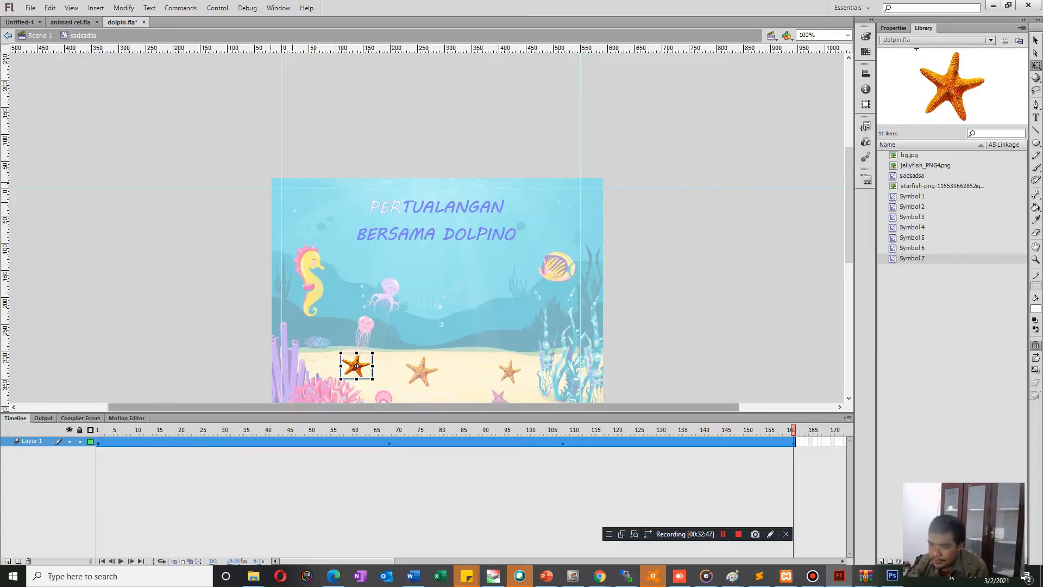
Test the movie to check the starfish's size animation, close the preview and return to Scene 1.
{"action": "key", "text": "ctrl+Return"}
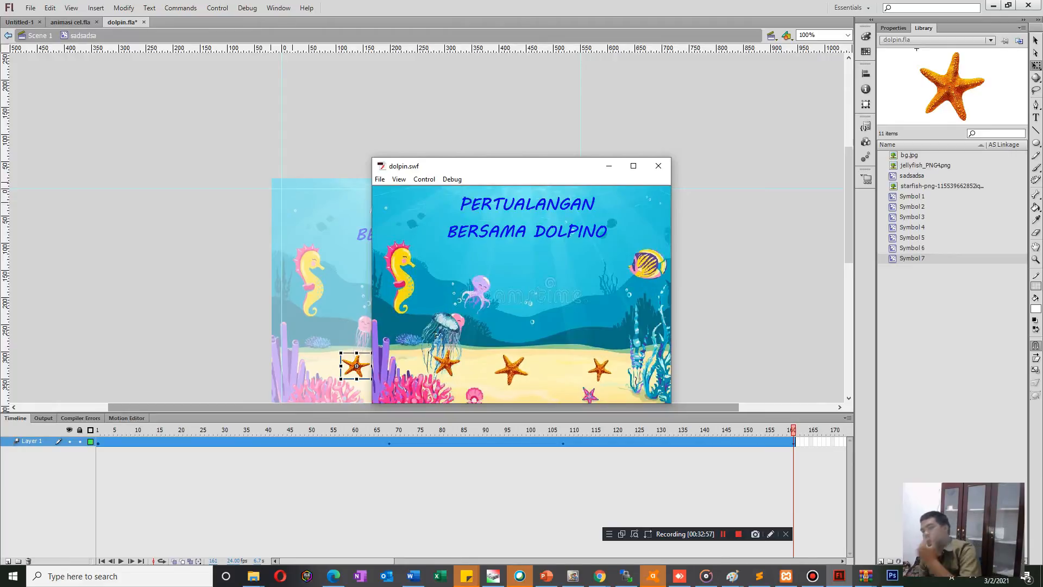
{"action": "left_click", "coordinate": [658, 165]}
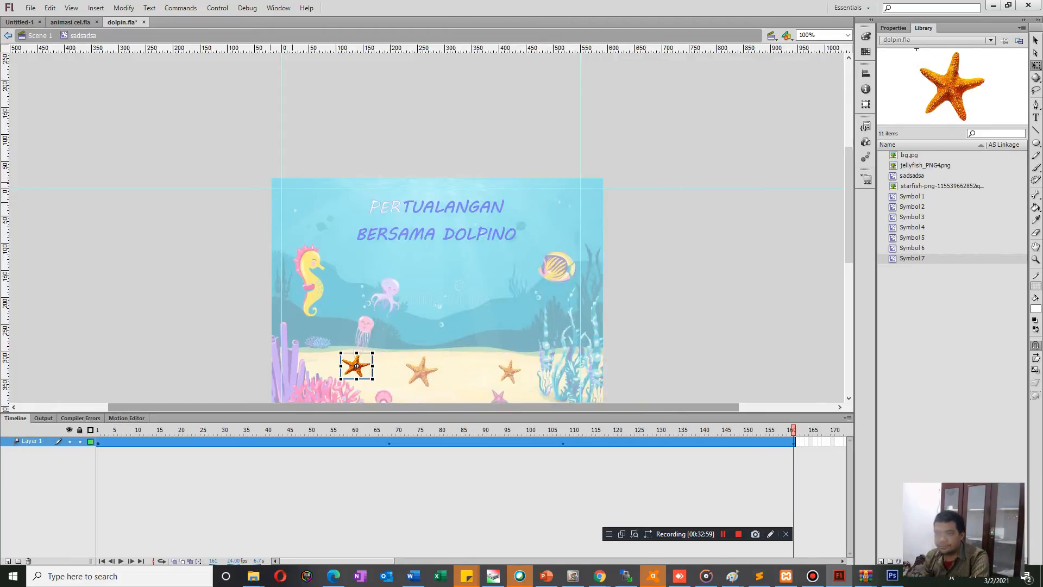
{"action": "key", "text": "ctrl+e"}
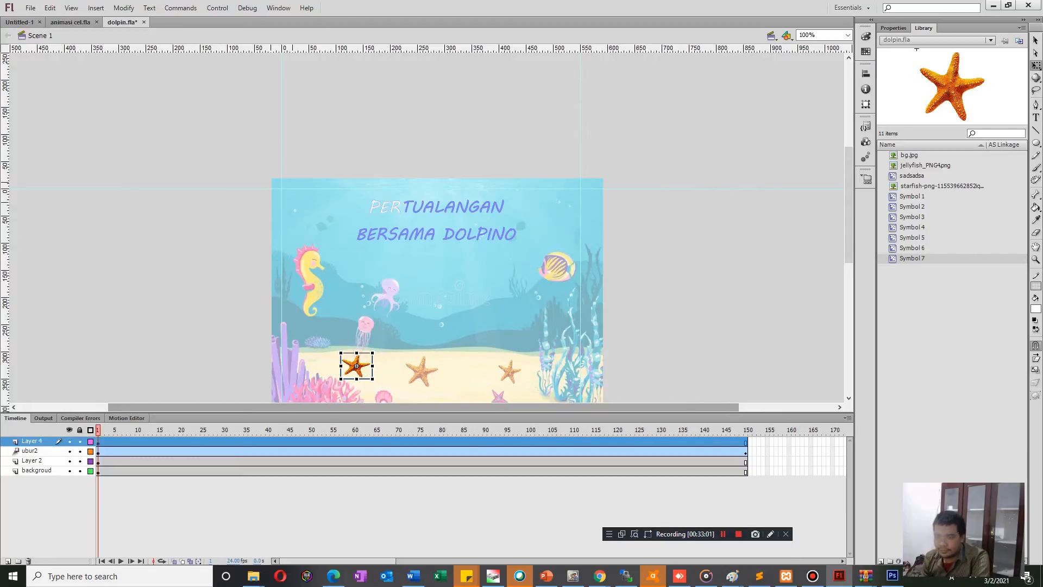
Move the starfish from below the pink jellyfish to the sand between the other two starfish, and scale it down.
{"action": "left_click_drag", "start_coordinate": [357, 366], "coordinate": [461, 383]}
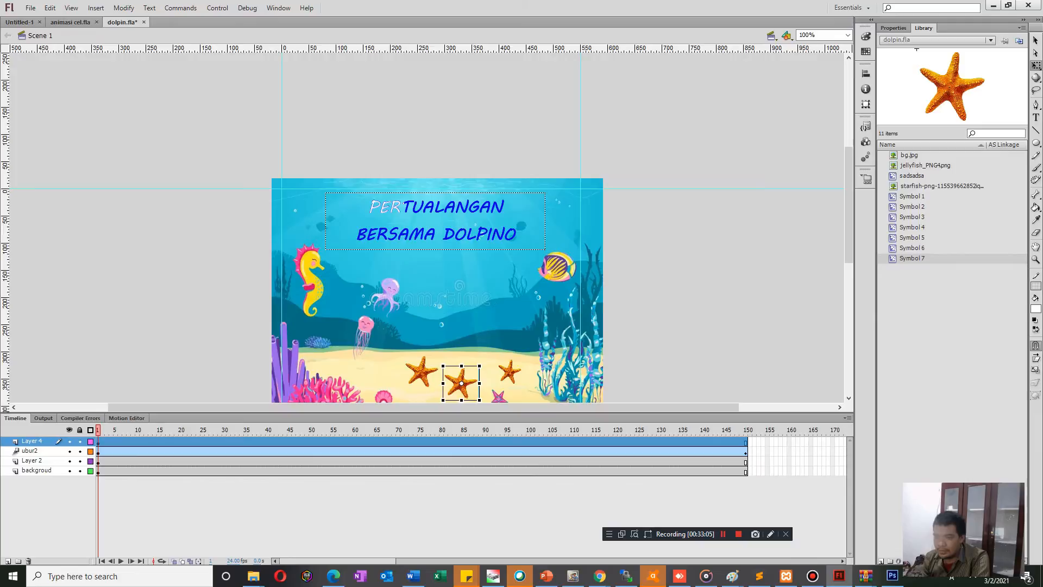
{"action": "key", "text": "F6"}
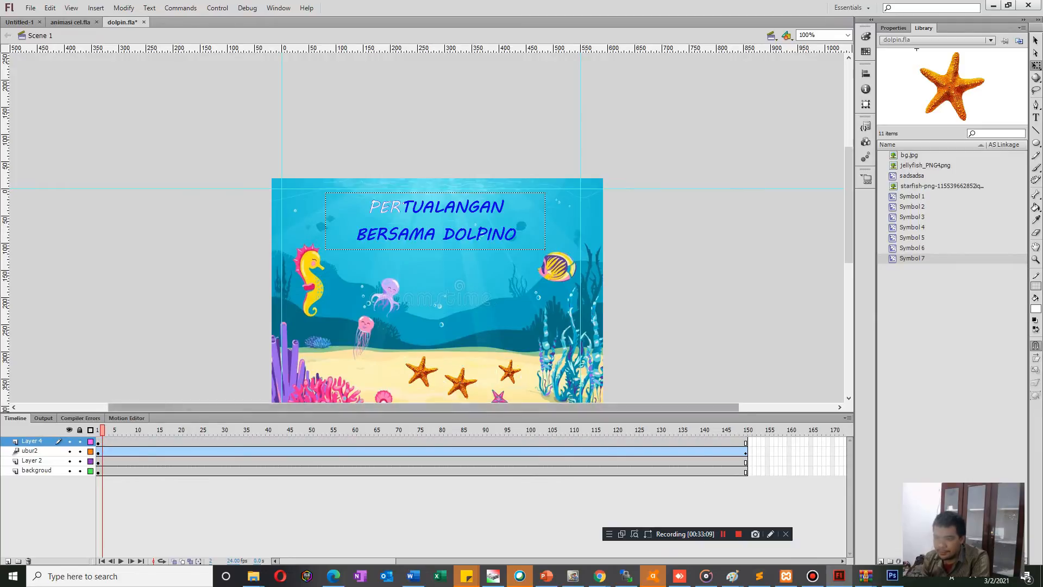
{"action": "left_click", "coordinate": [461, 383]}
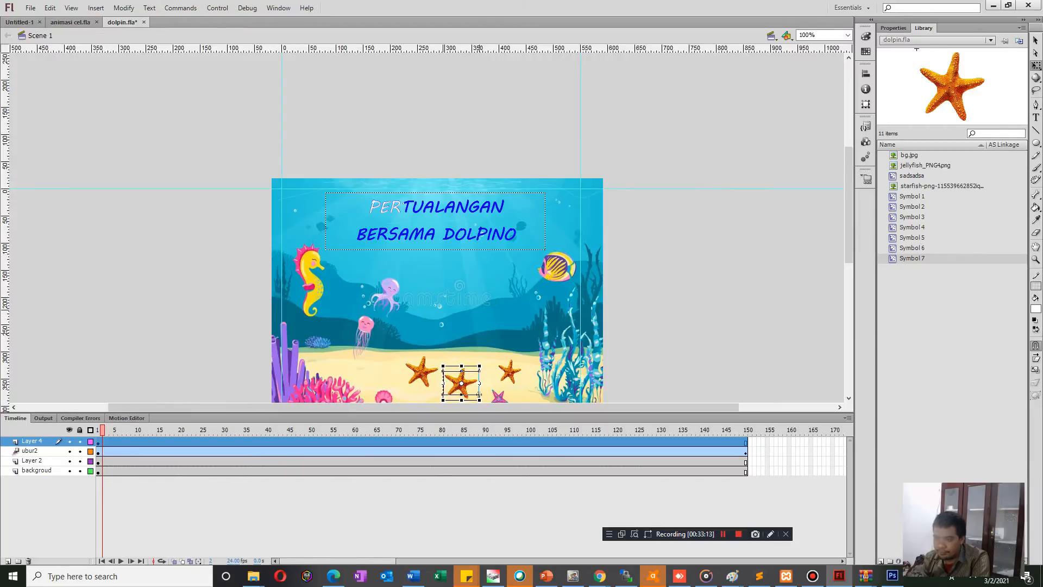
{"action": "left_click_drag", "start_coordinate": [480, 399], "coordinate": [476, 395]}
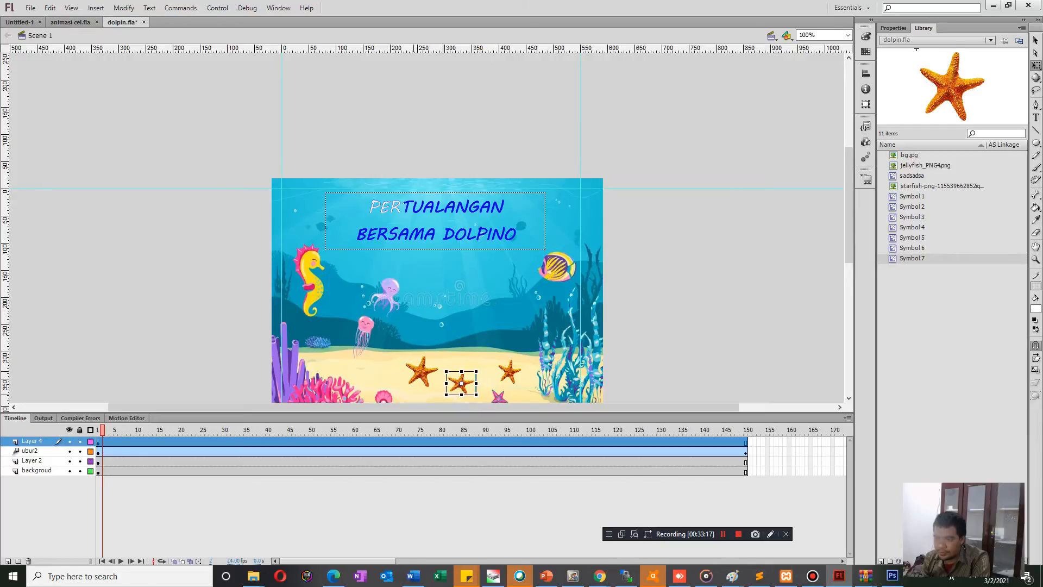
Test the movie to check the three starfish together, and close the preview.
{"action": "key", "text": "ctrl+Return"}
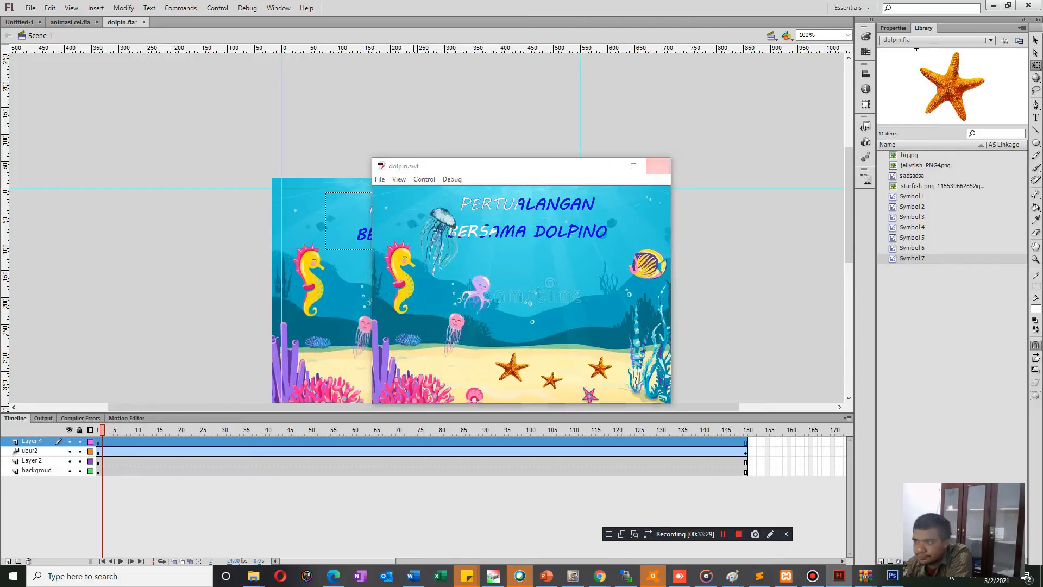
{"action": "left_click", "coordinate": [659, 166]}
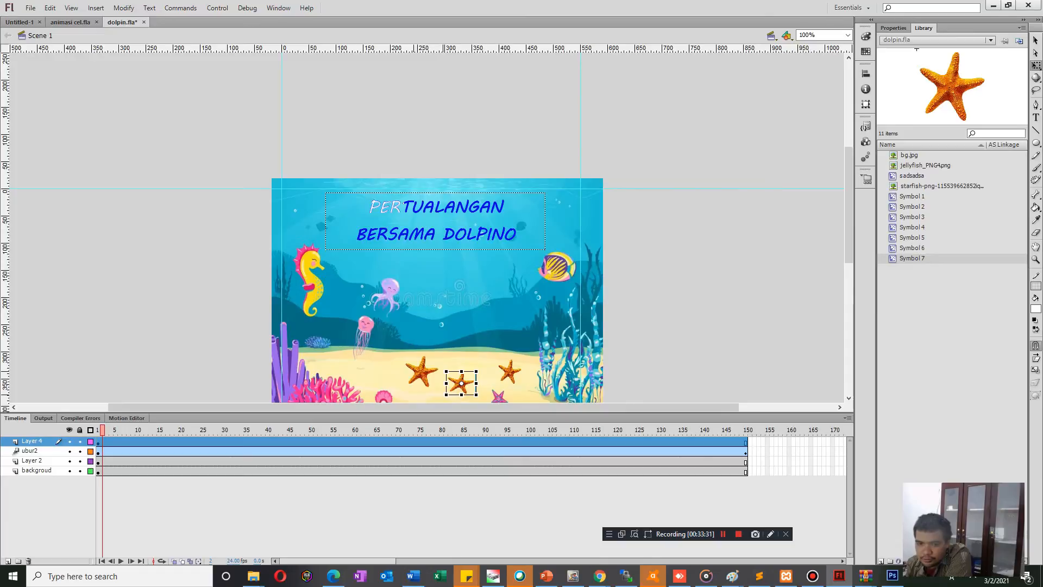
{"action": "left_click", "coordinate": [32, 442]}
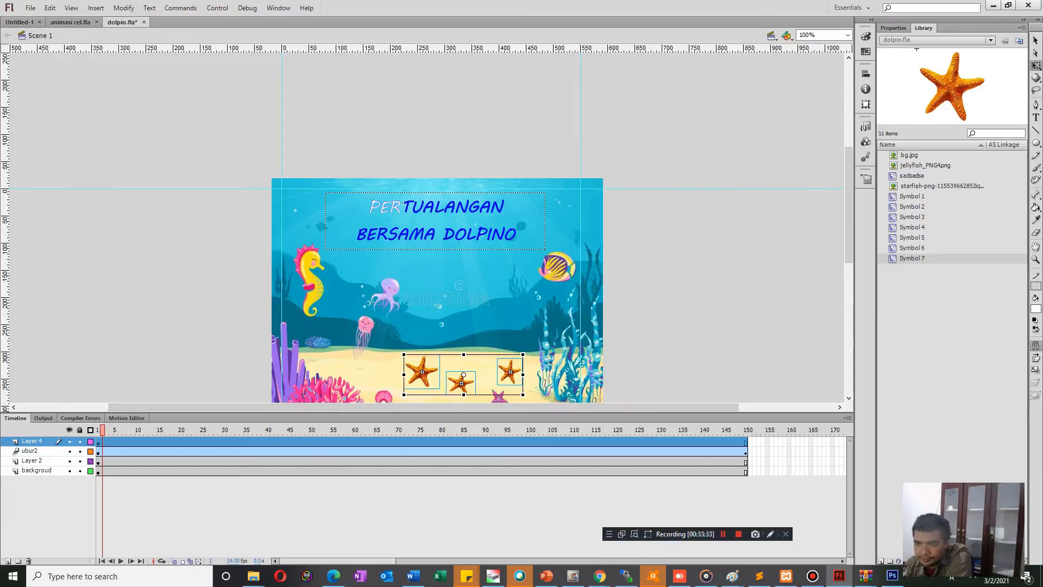
{"action": "left_click", "coordinate": [190, 348]}
{"action": "scroll", "coordinate": [437, 239], "scroll_direction": "down", "scroll_amount": 2}
{"action": "scroll", "coordinate": [438, 239], "scroll_direction": "up", "scroll_amount": 3}
{"action": "scroll", "coordinate": [438, 239], "scroll_direction": "down", "scroll_amount": 3}
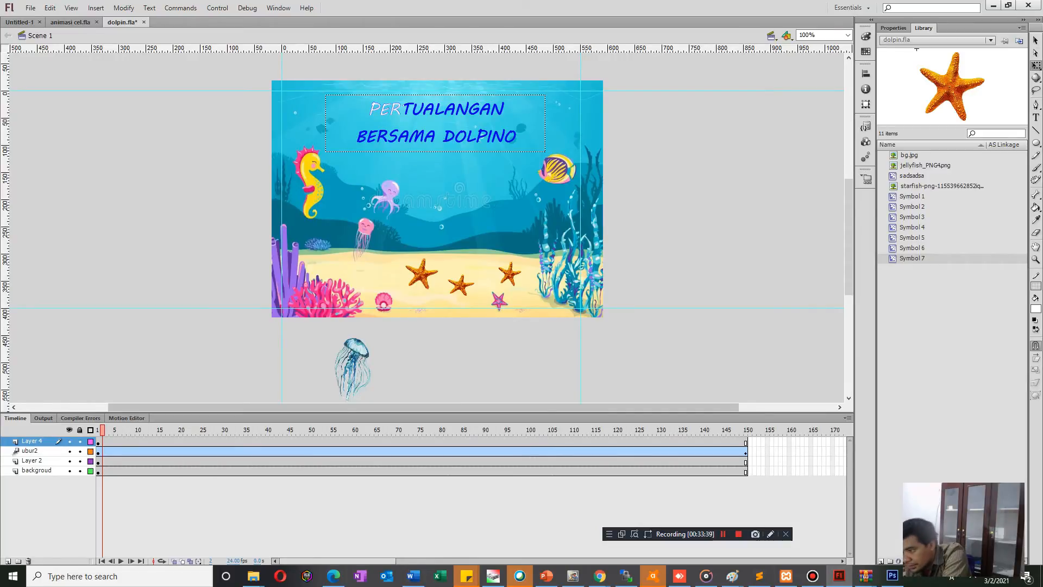
Switch to the starfish image search in Chrome and search Google Images for fishpng.png.
{"action": "mouse_move", "coordinate": [600, 577]}
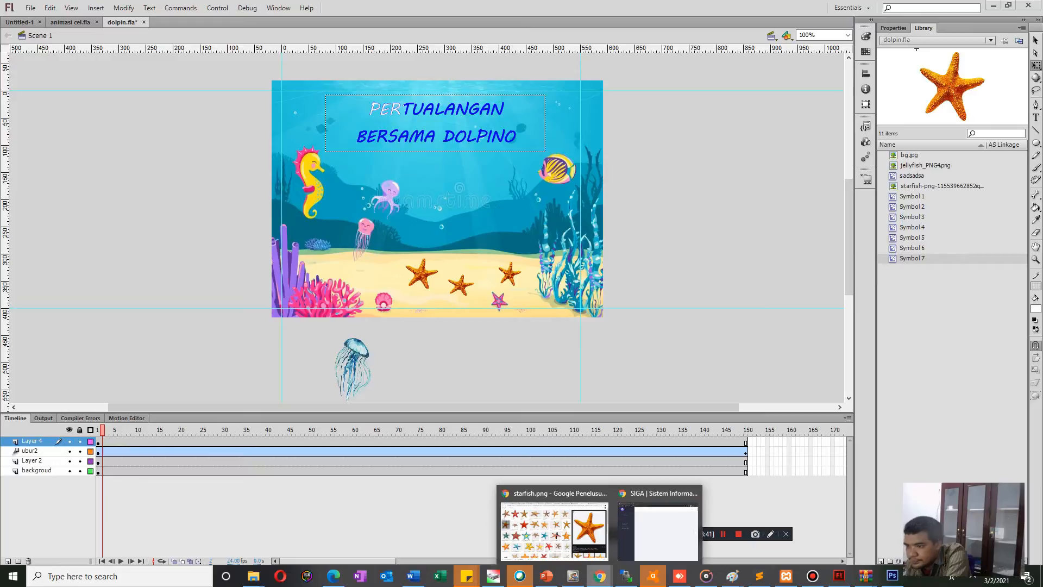
{"action": "left_click", "coordinate": [553, 524]}
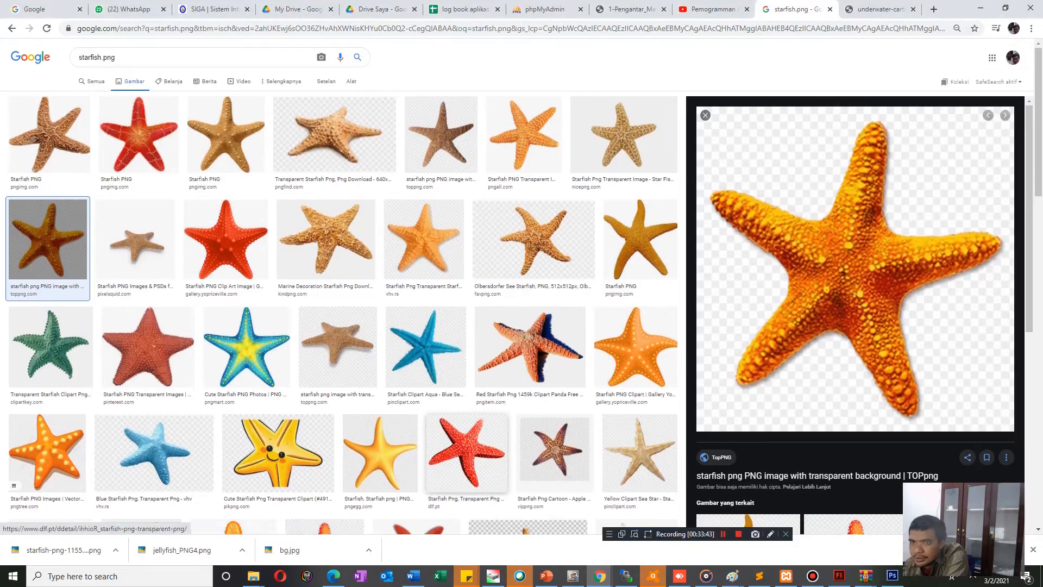
{"action": "double_click", "coordinate": [91, 57]}
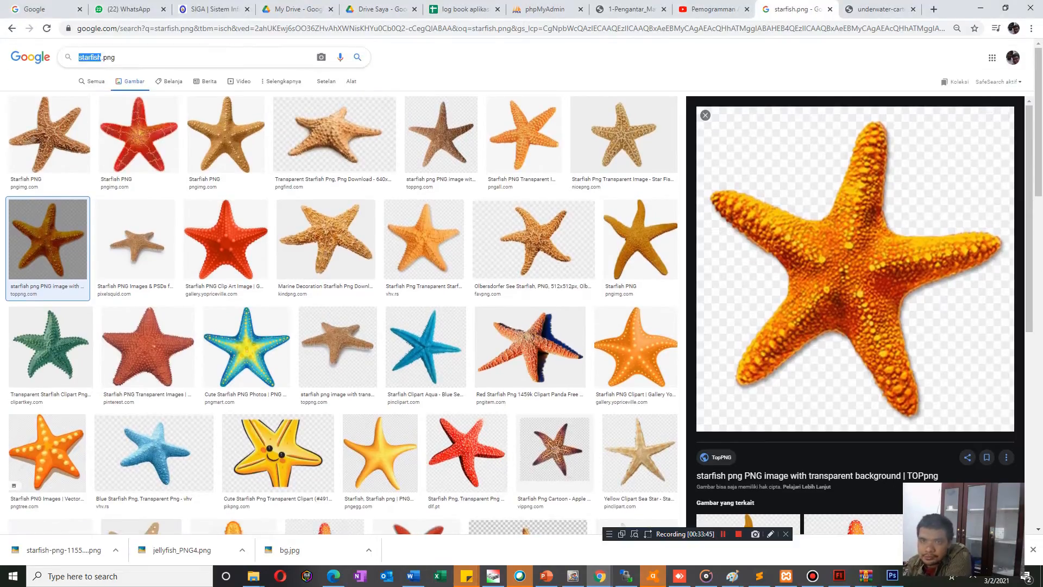
{"action": "type", "text": "fis"}
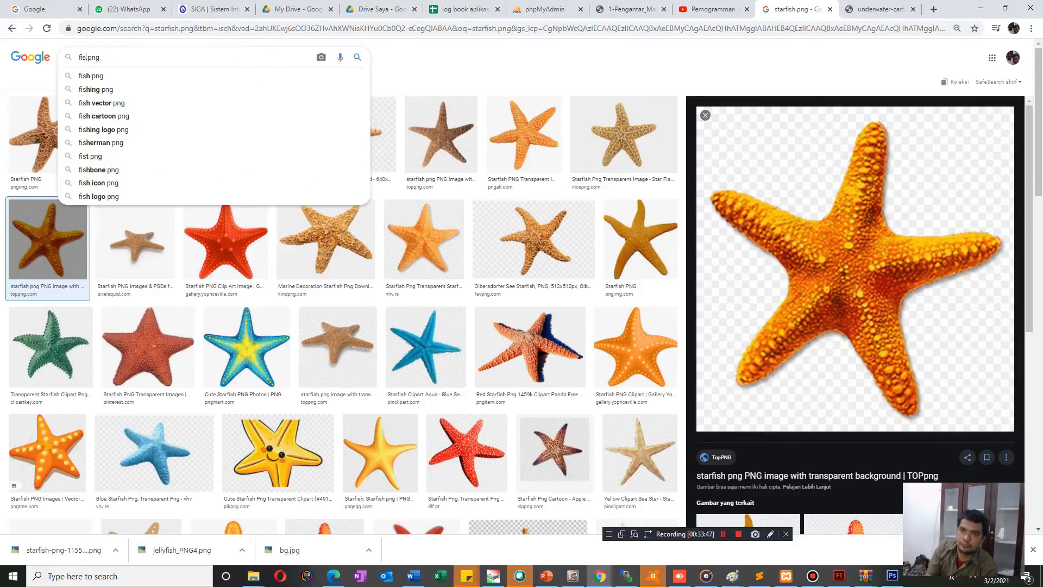
{"action": "type", "text": "hpn"}
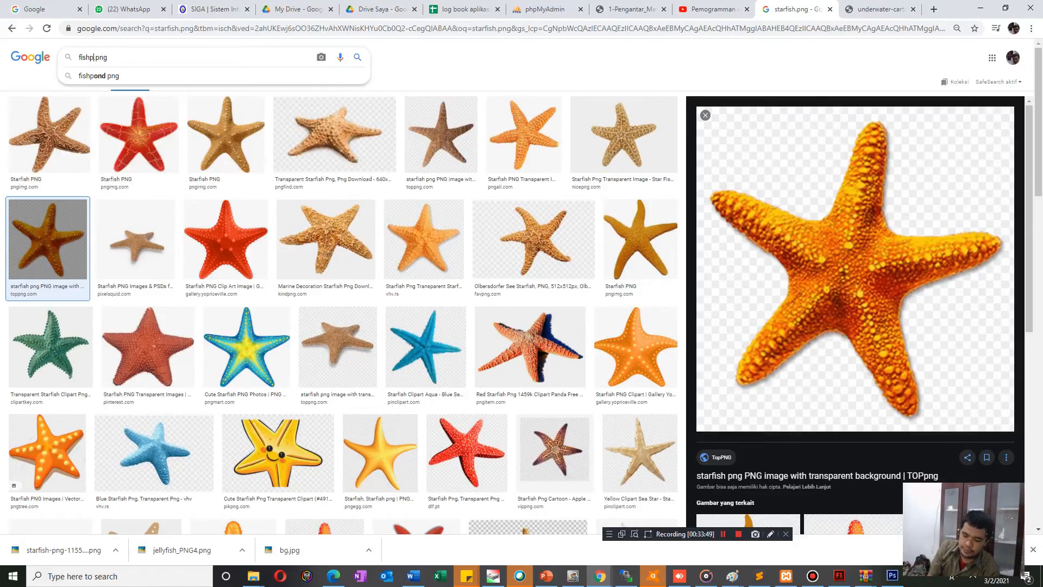
{"action": "type", "text": "g"}
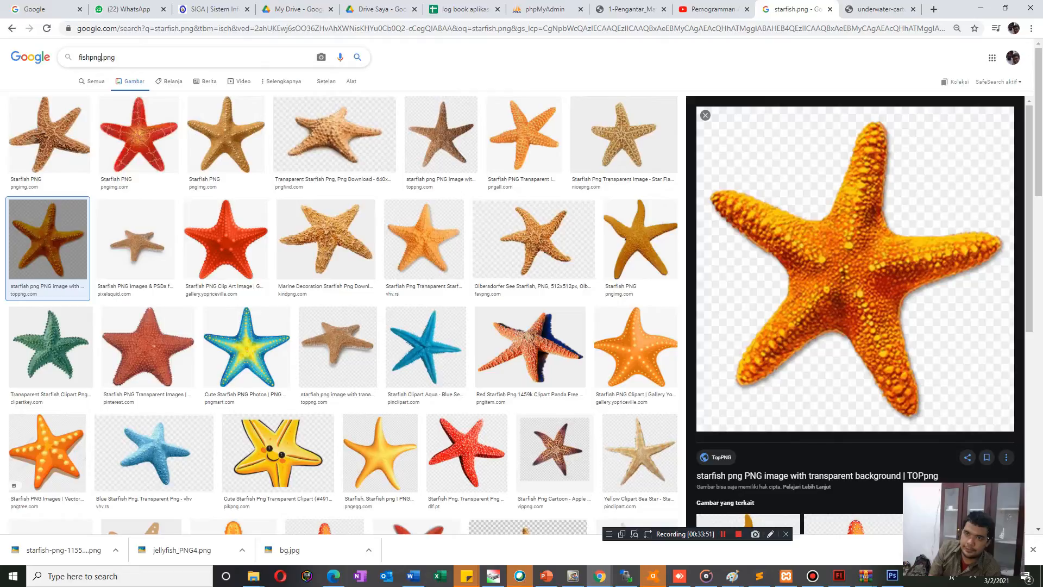
{"action": "key", "text": "Return"}
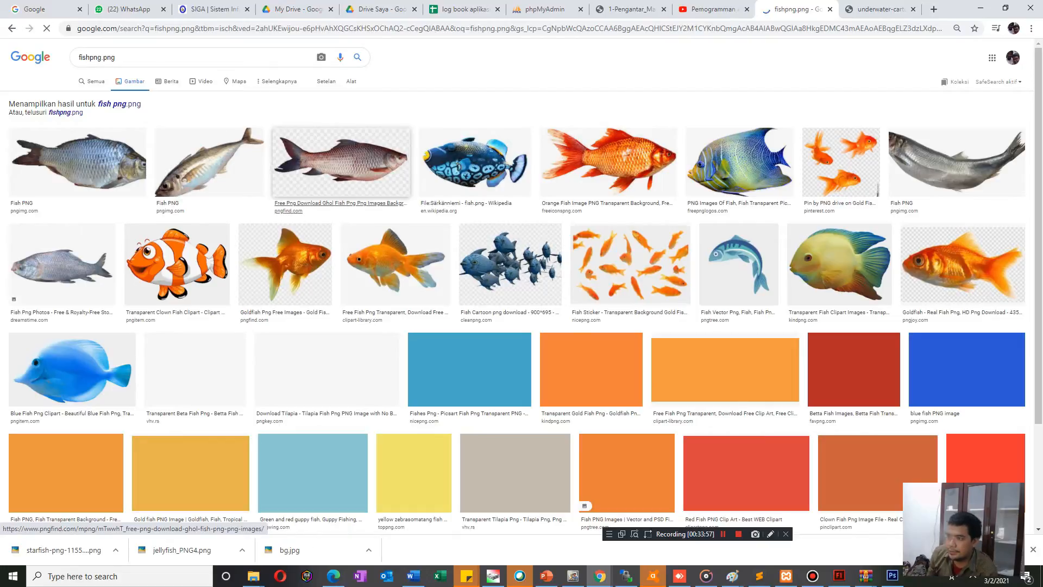
Try to open the carp, clown fish and yellow-and-blue fish image results, and reload the results page.
{"action": "left_click", "coordinate": [341, 162]}
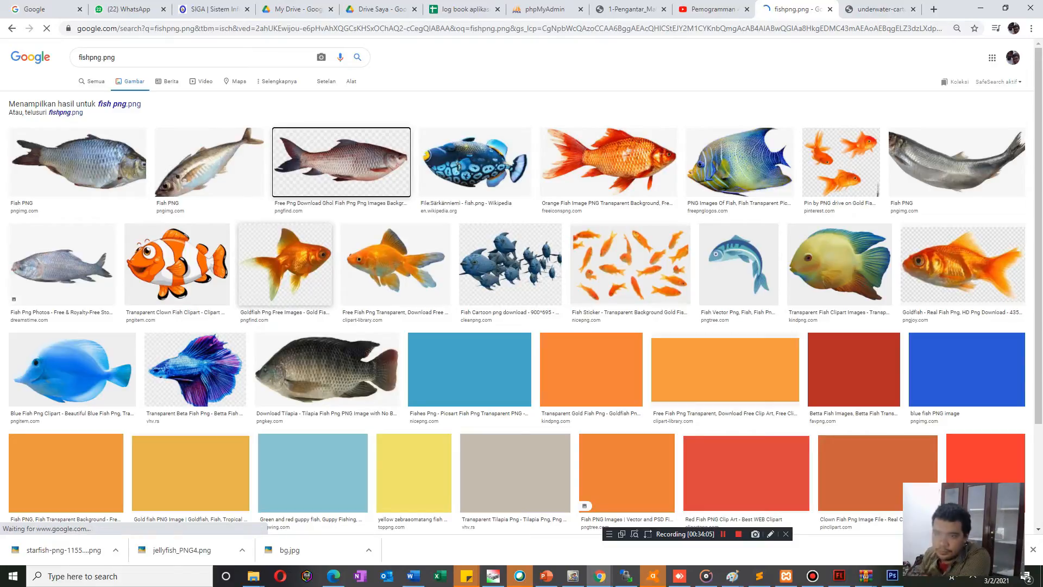
{"action": "left_click", "coordinate": [177, 264]}
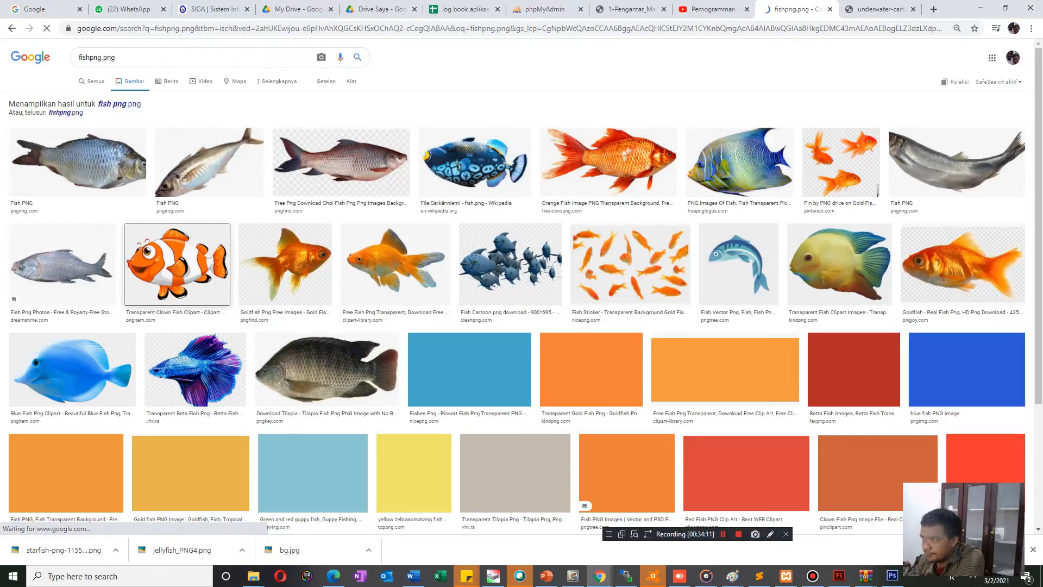
{"action": "left_click", "coordinate": [839, 264]}
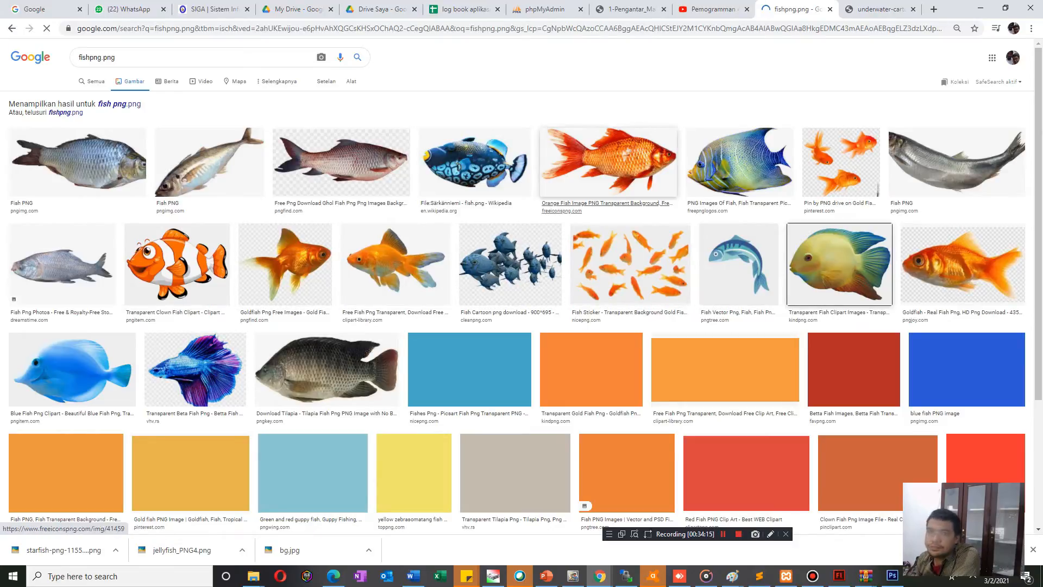
{"action": "key", "text": "ctrl+l"}
{"action": "key", "text": "Return"}
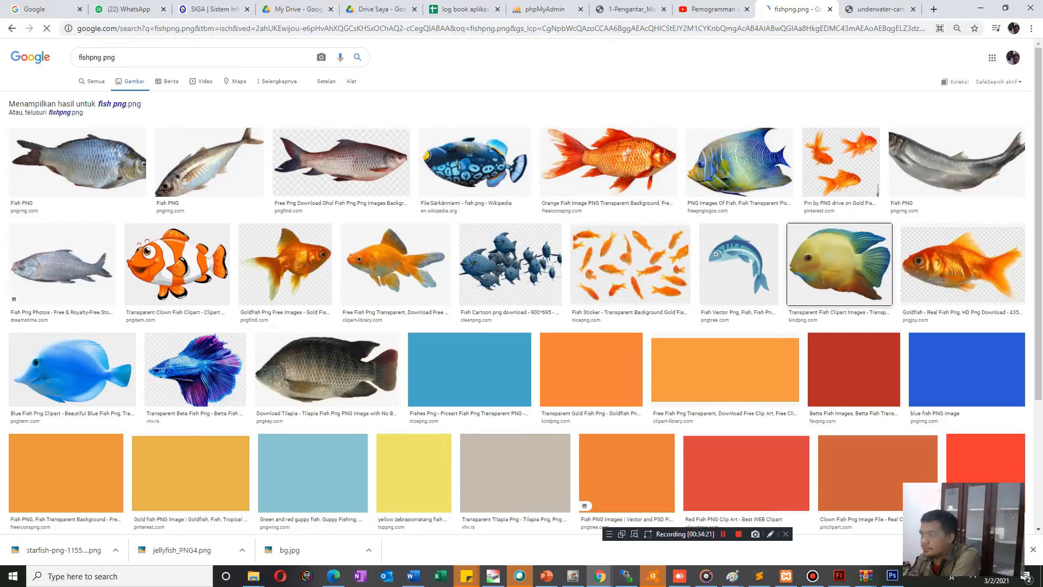
Copy a screenshot of just the yellow-and-blue fish thumbnail to the clipboard and switch to Photoshop.
{"action": "key", "text": "Print"}
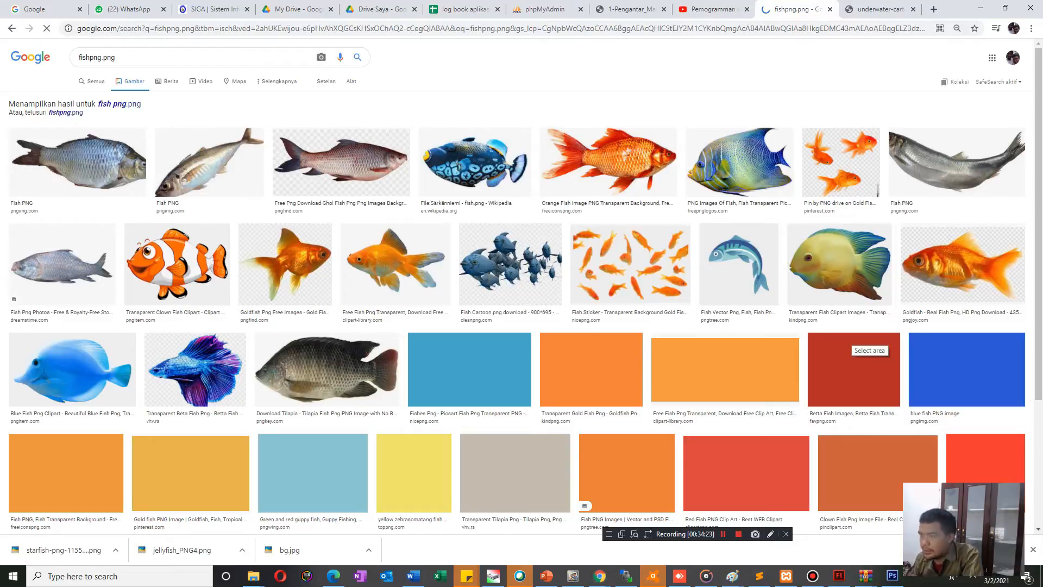
{"action": "left_click_drag", "start_coordinate": [786, 223], "coordinate": [891, 308]}
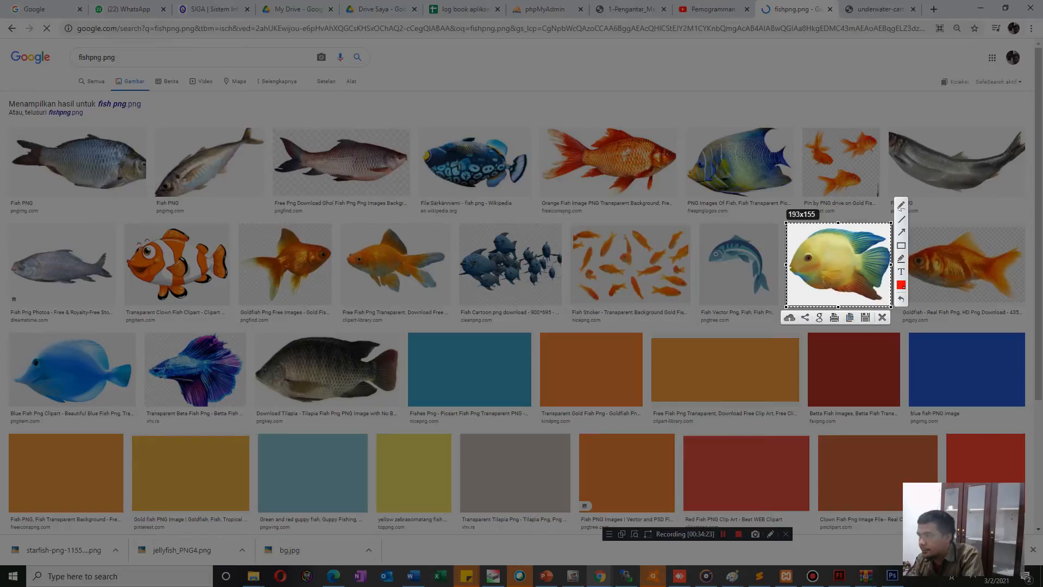
{"action": "left_click", "coordinate": [850, 318]}
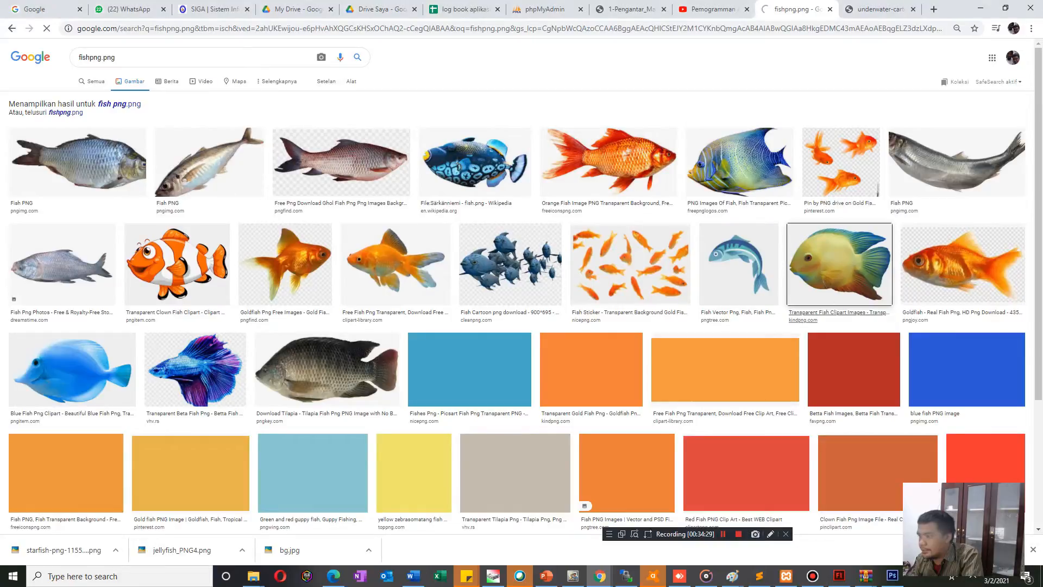
{"action": "left_click", "coordinate": [892, 576]}
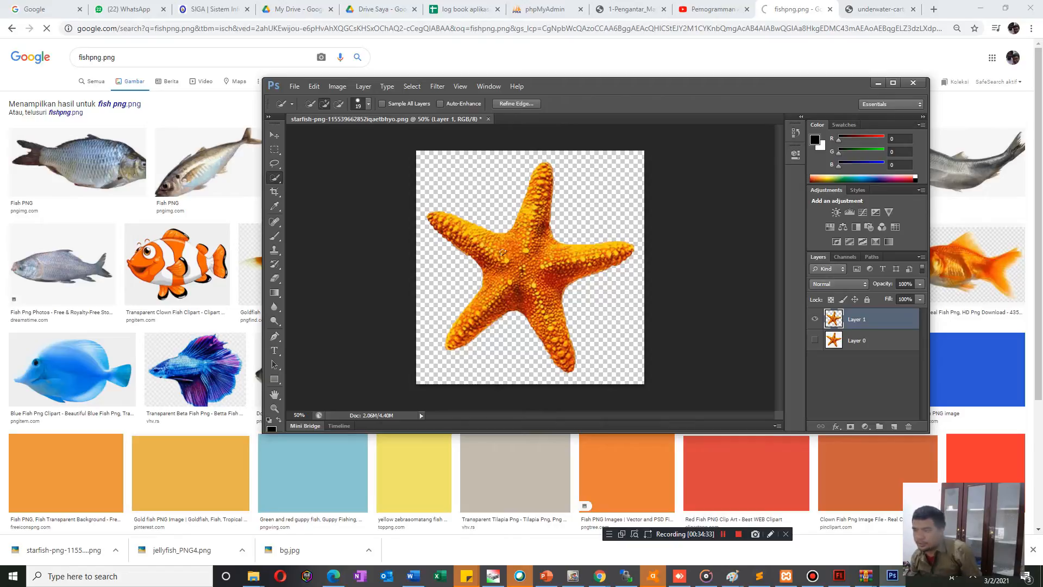
Paste the copied fish thumbnail twice into the starfish document, once directly above Layer 0 and once above Layer 1.
{"action": "key", "text": "alt+bracketleft"}
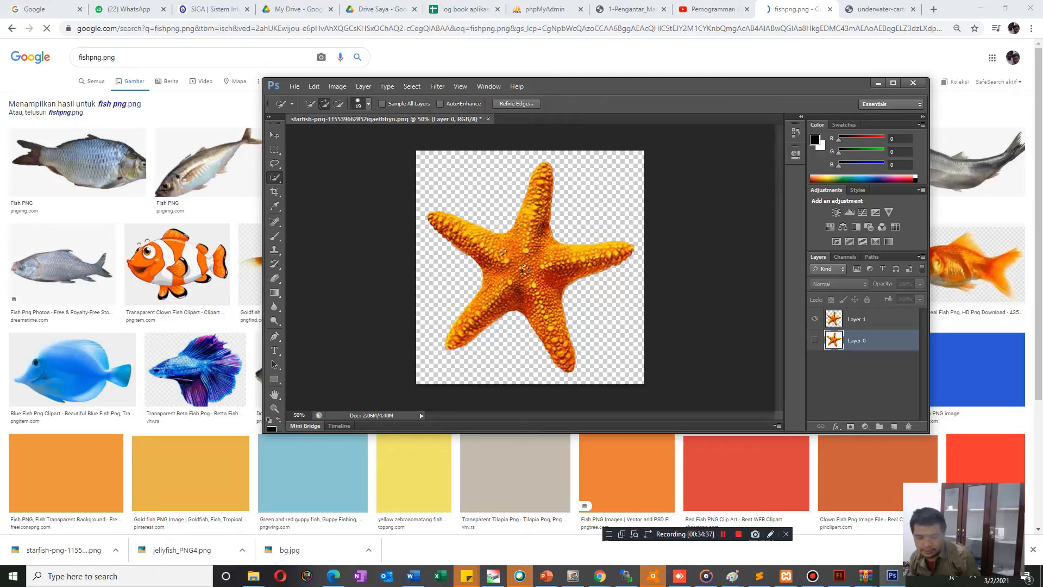
{"action": "key", "text": "v"}
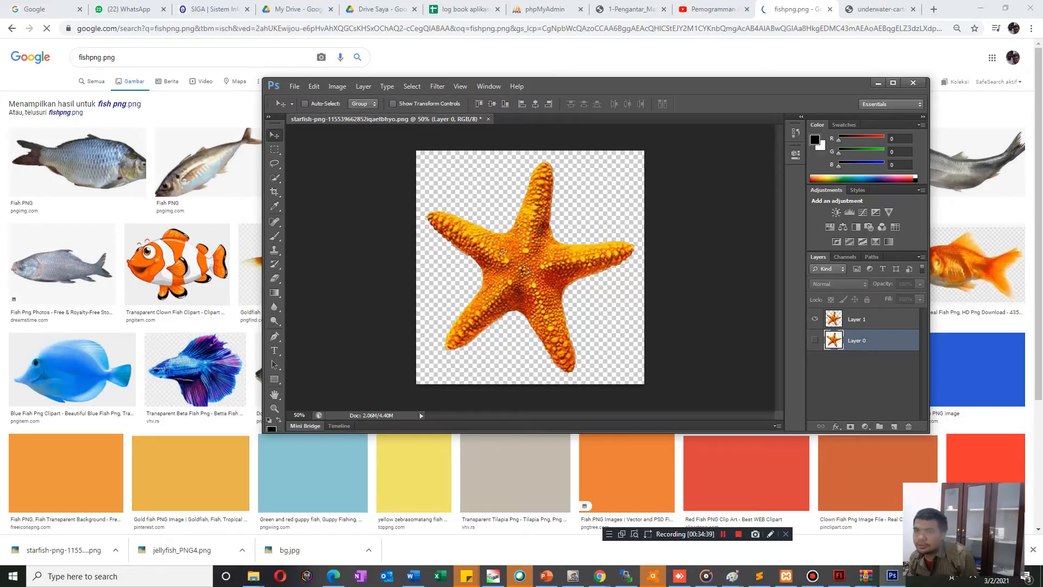
{"action": "key", "text": "ctrl+j"}
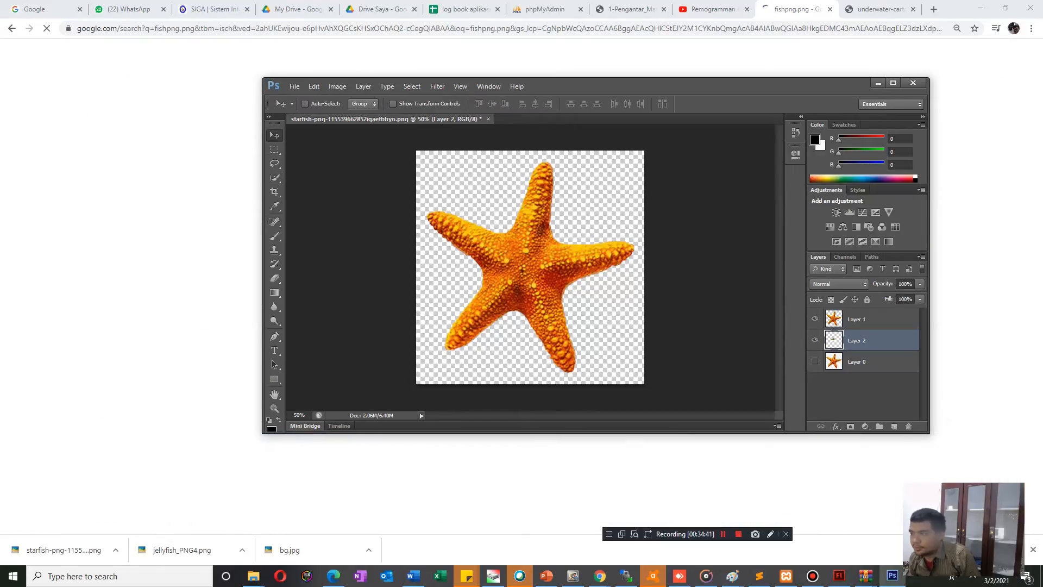
{"action": "key", "text": "ctrl+v"}
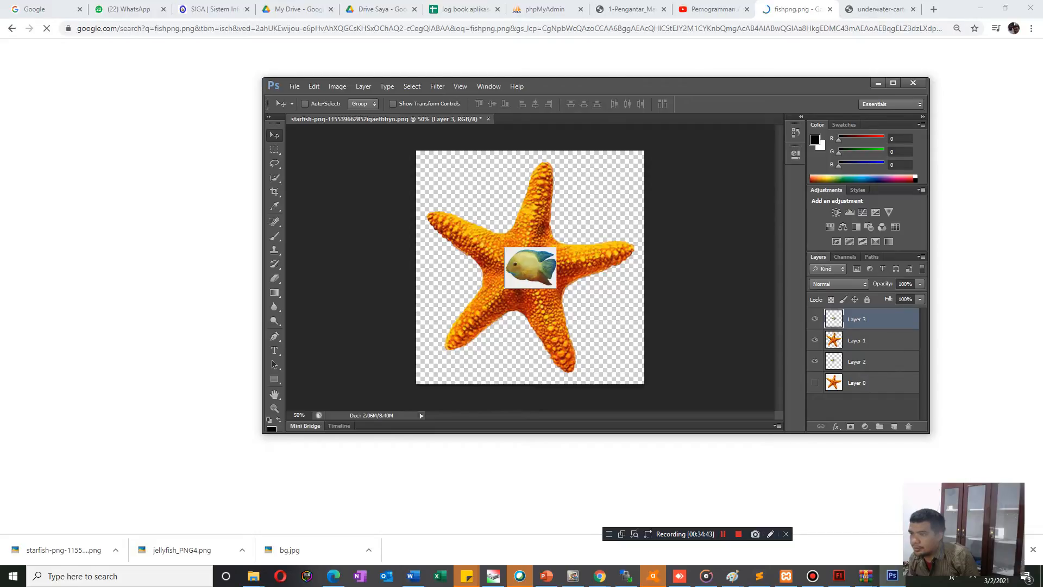
Move the pasted fish thumbnail on Layer 3 from the starfish's center to its upper-left arm.
{"action": "left_click_drag", "start_coordinate": [531, 268], "coordinate": [514, 253]}
{"action": "key", "text": "m"}
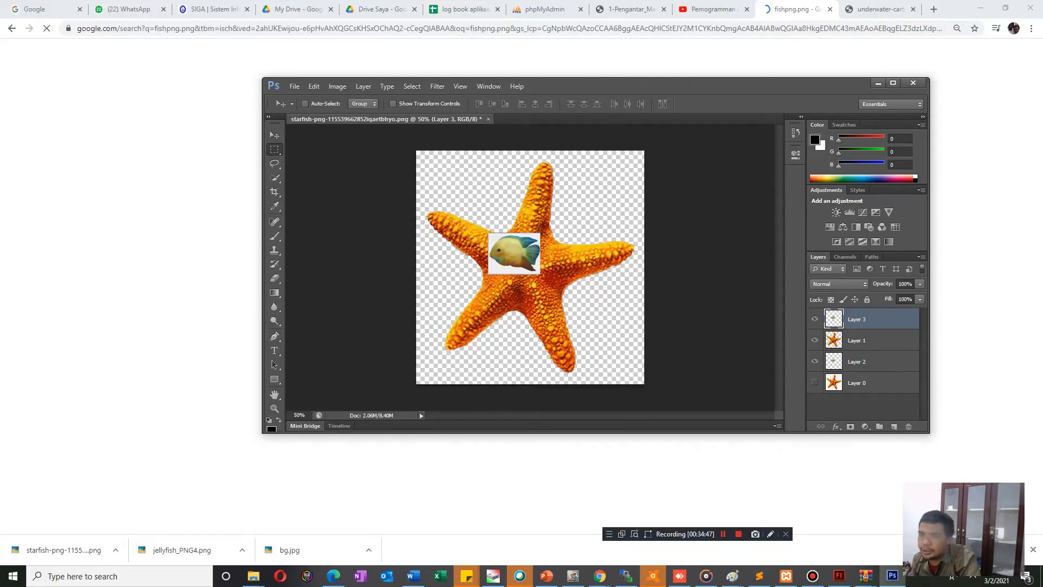
{"action": "key", "text": "v"}
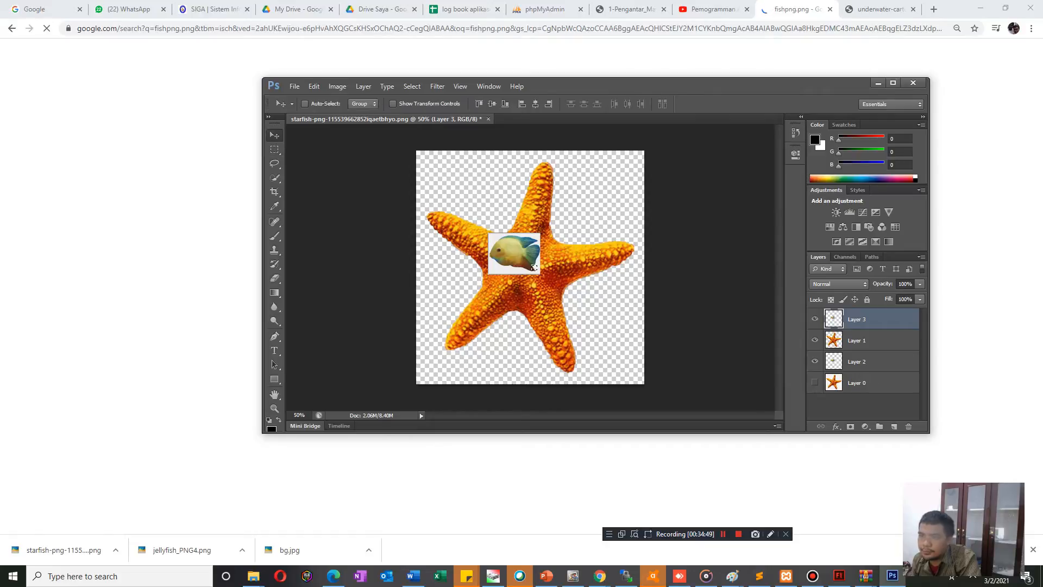
{"action": "left_click_drag", "start_coordinate": [534, 267], "coordinate": [491, 233]}
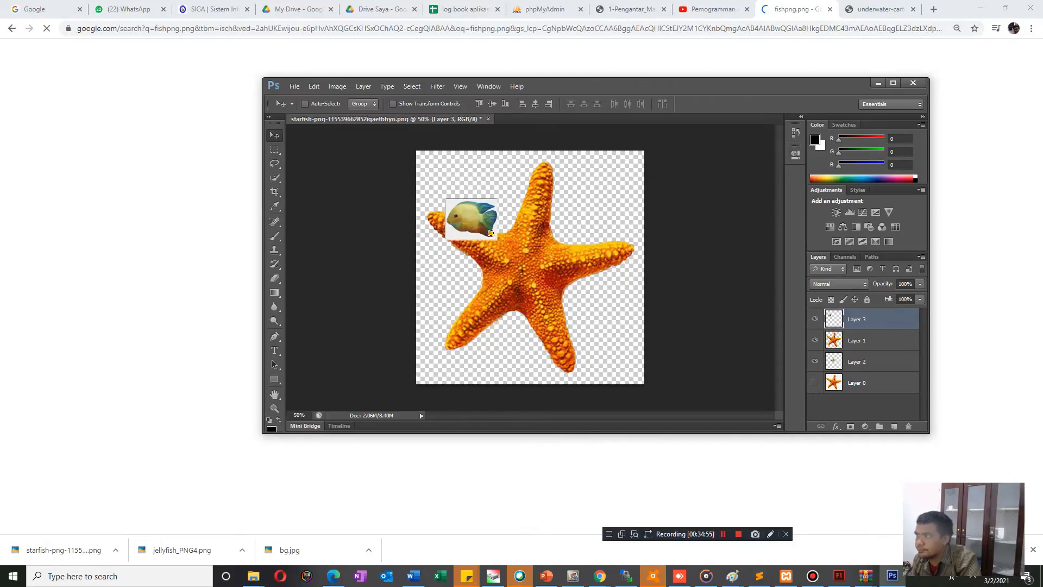
Minimize Photoshop, return to the starfish image results in Chrome and search Google Images for fish.png.
{"action": "left_click", "coordinate": [878, 83]}
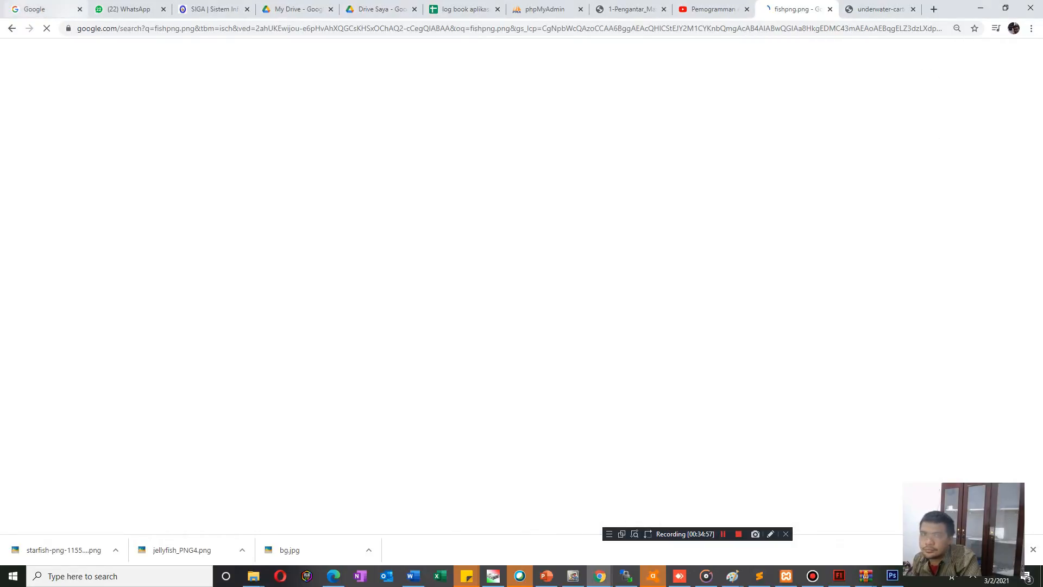
{"action": "key", "text": "alt+Left"}
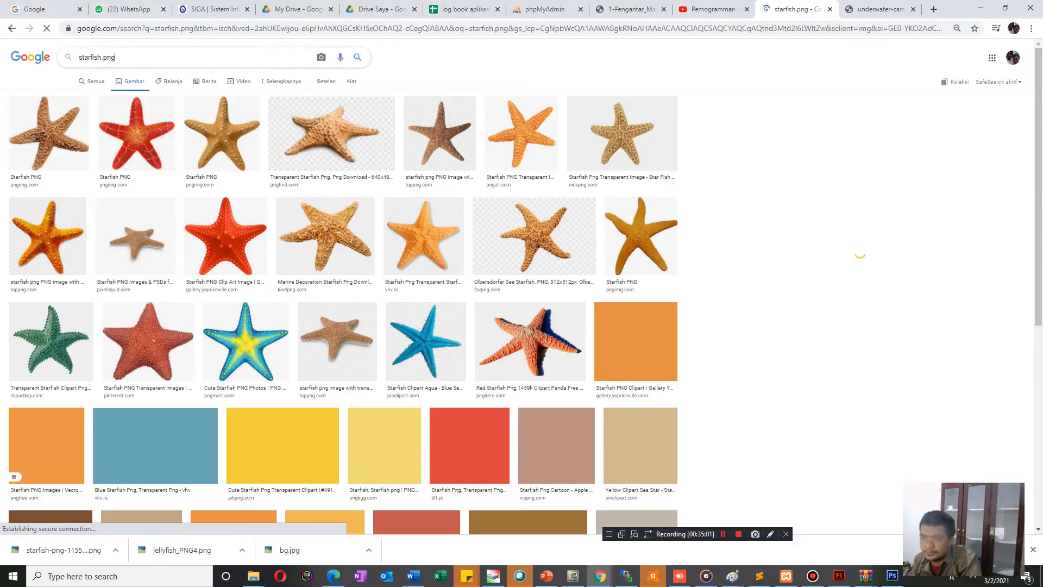
{"action": "double_click", "coordinate": [90, 57]}
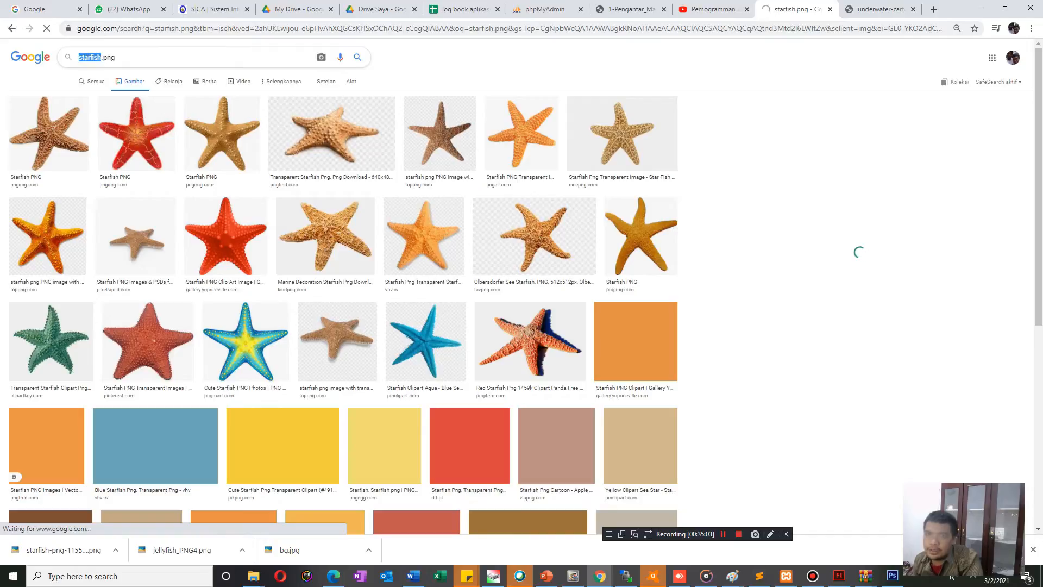
{"action": "type", "text": "fis"}
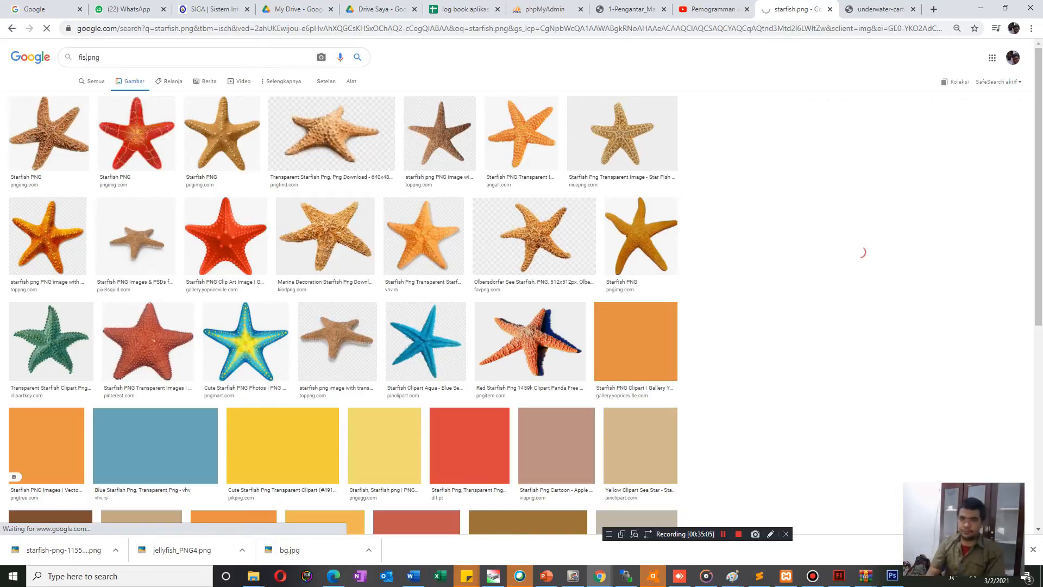
{"action": "type", "text": "h"}
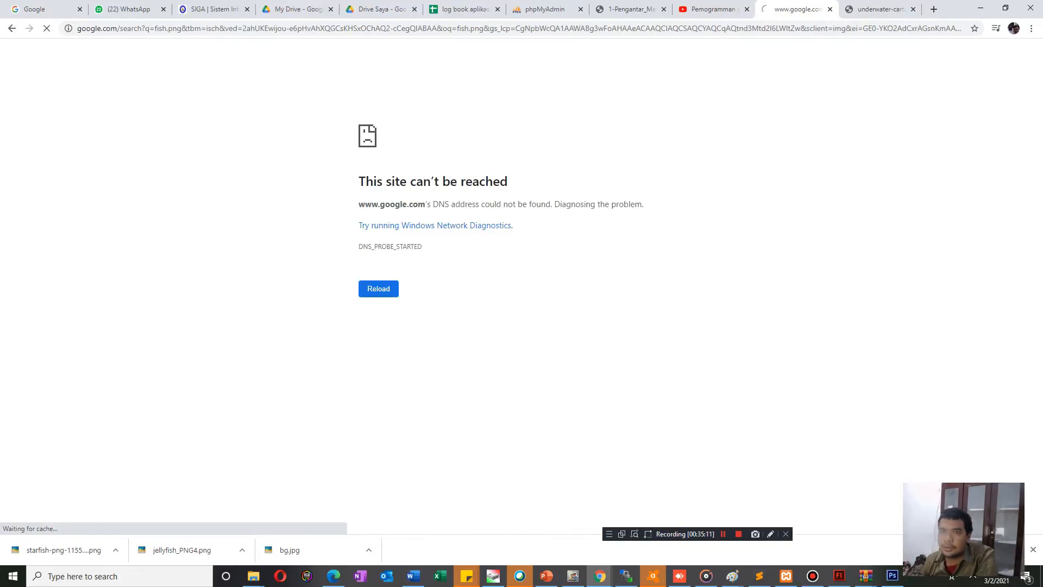
Check the hidden system tray icons and return to the address of the fish.png search.
{"action": "left_click", "coordinate": [102, 29]}
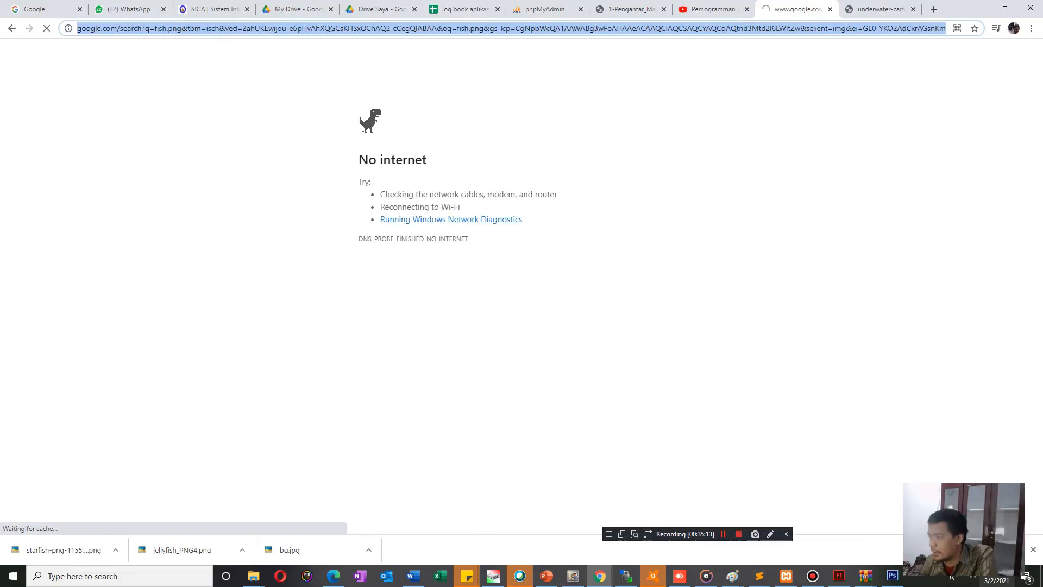
{"action": "left_click", "coordinate": [974, 577]}
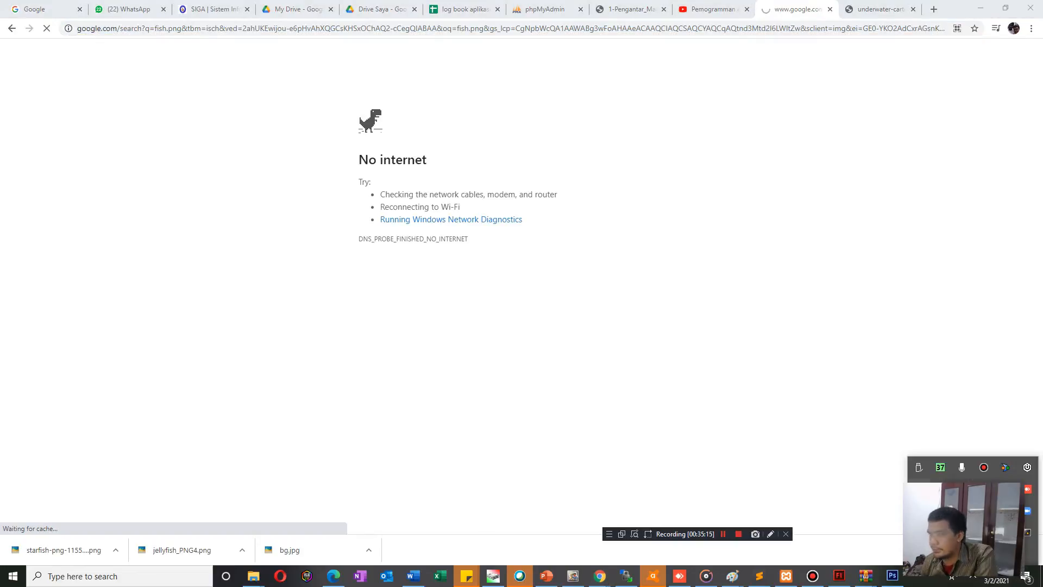
{"action": "left_click", "coordinate": [341, 28]}
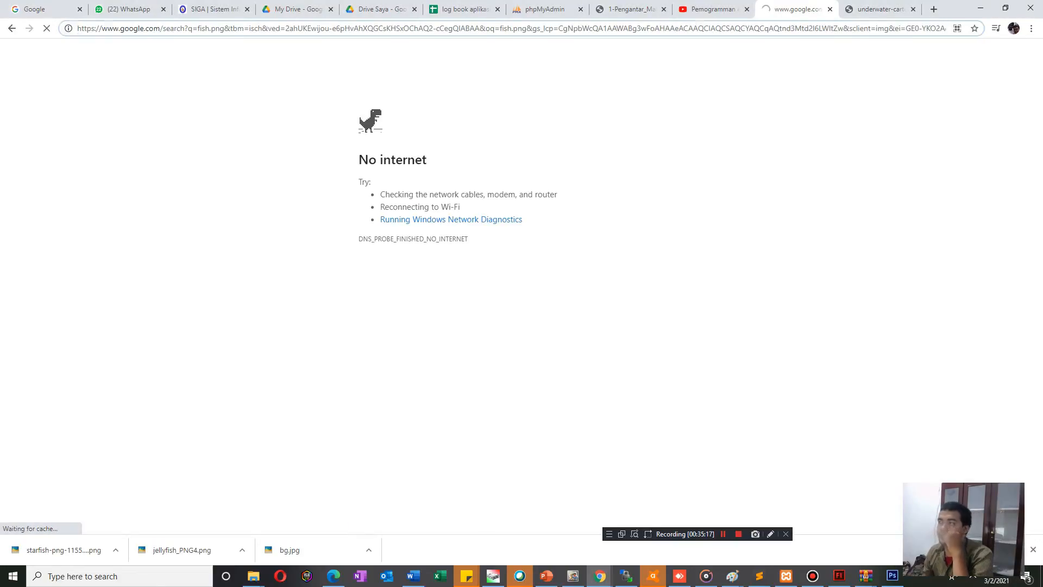
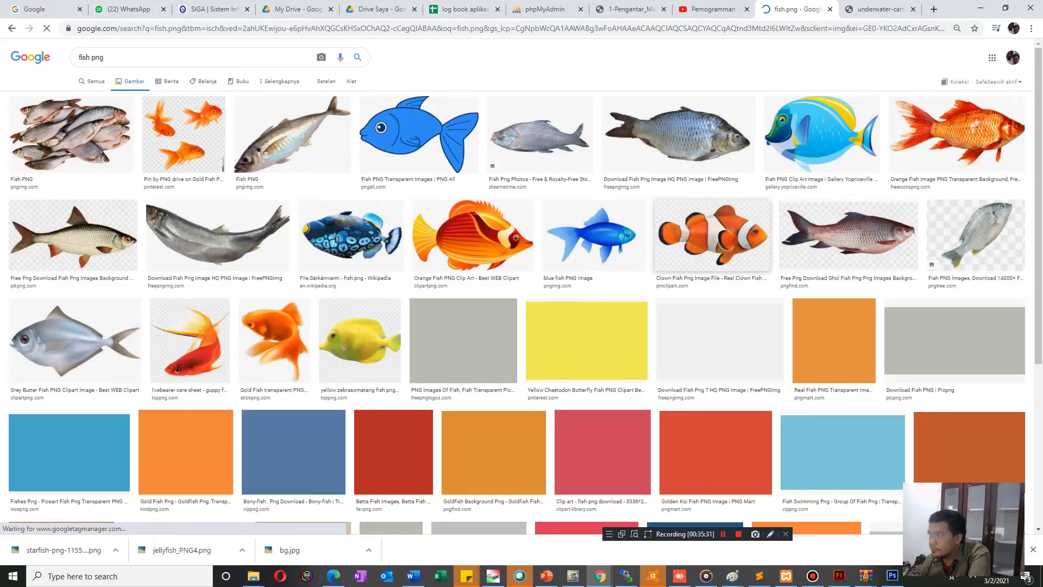
Open the blue and yellow Gallery Yopriceville fish clip art in its own browser tab and show it.
{"action": "left_click", "coordinate": [821, 135]}
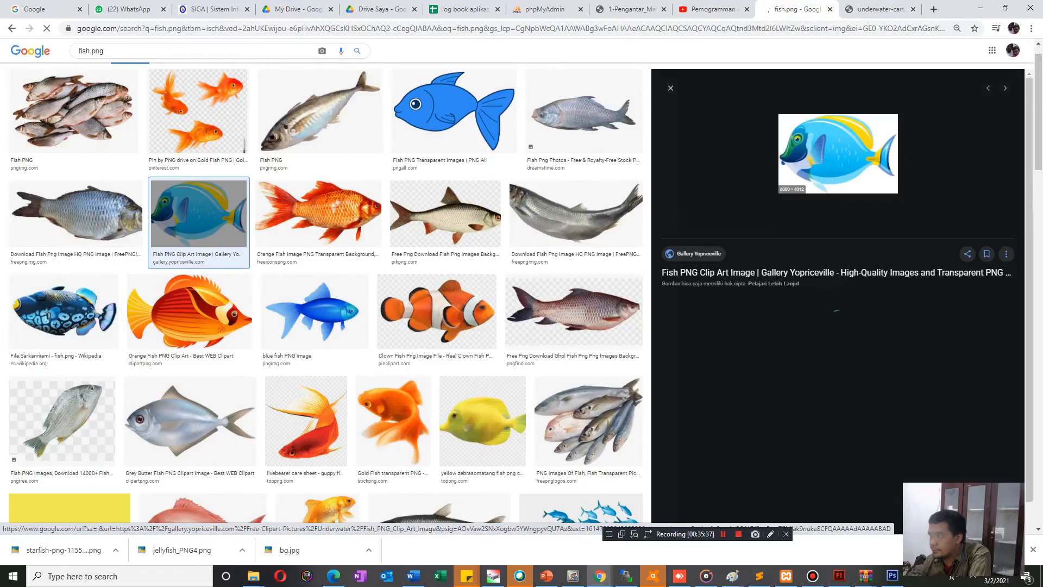
{"action": "right_click", "coordinate": [801, 151]}
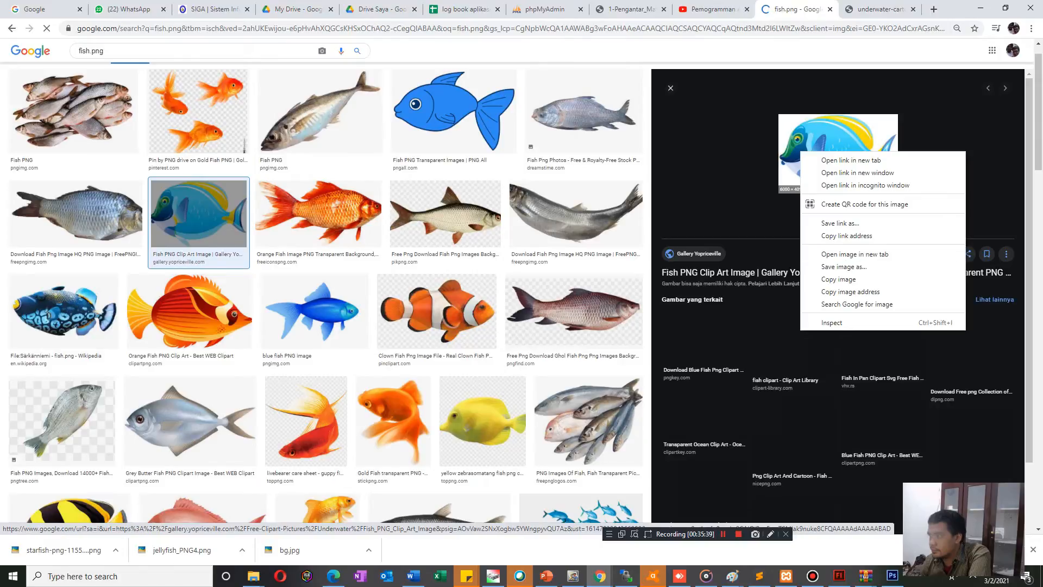
{"action": "left_click", "coordinate": [765, 158]}
{"action": "right_click", "coordinate": [783, 157]}
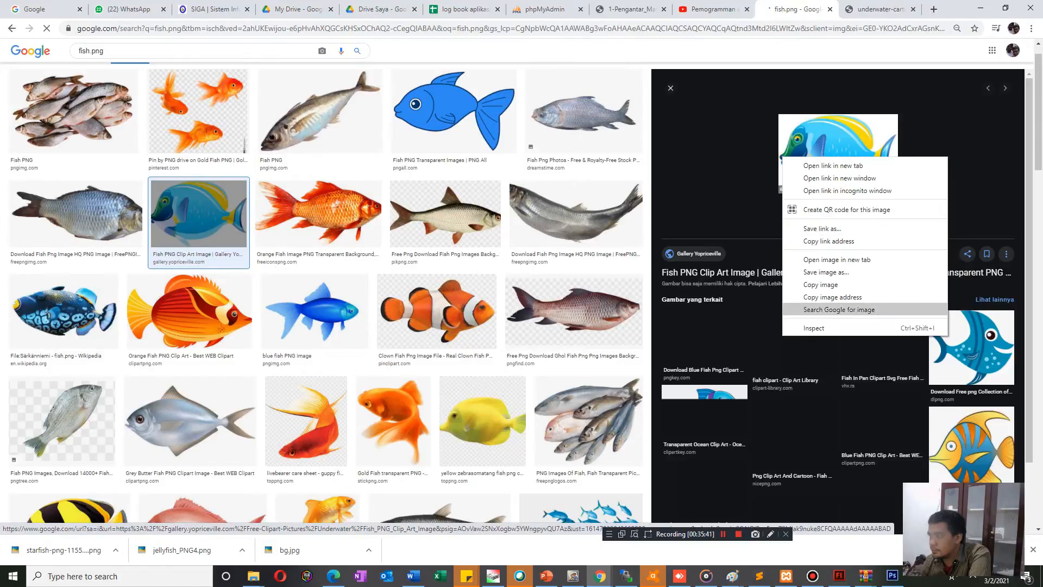
{"action": "left_click", "coordinate": [837, 260]}
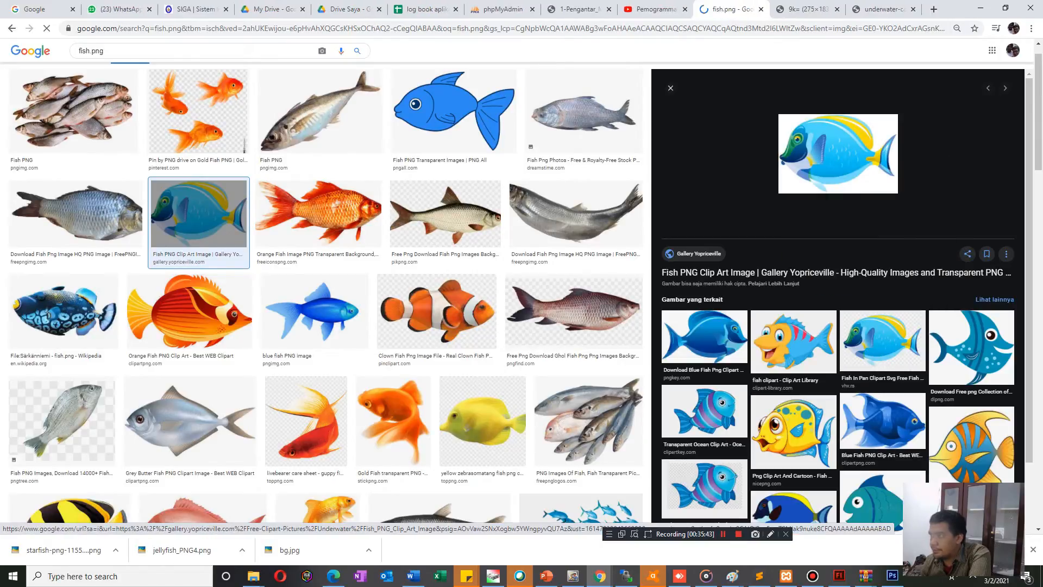
{"action": "key", "text": "ctrl+Tab"}
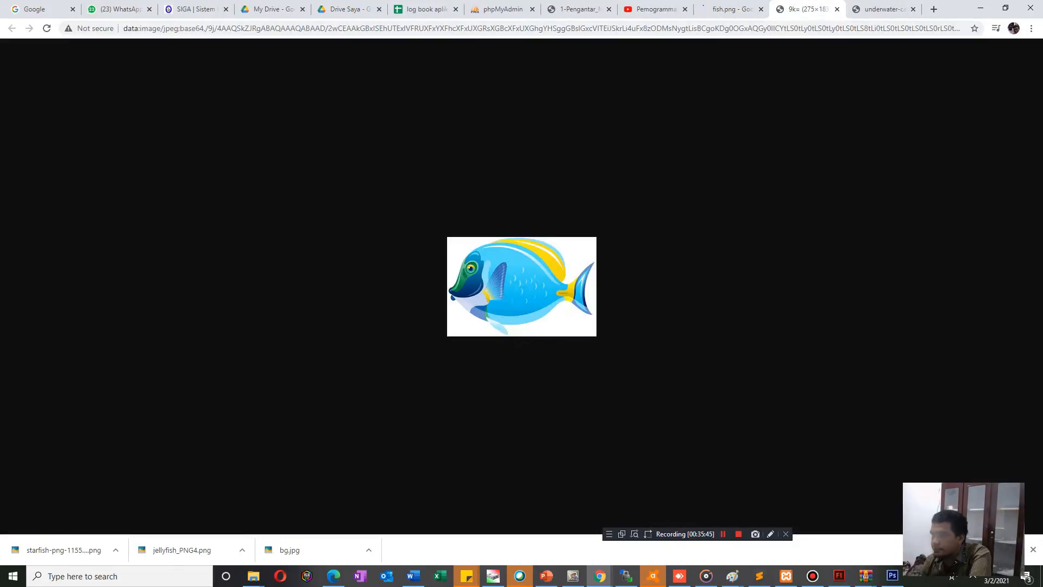
{"action": "right_click", "coordinate": [517, 283]}
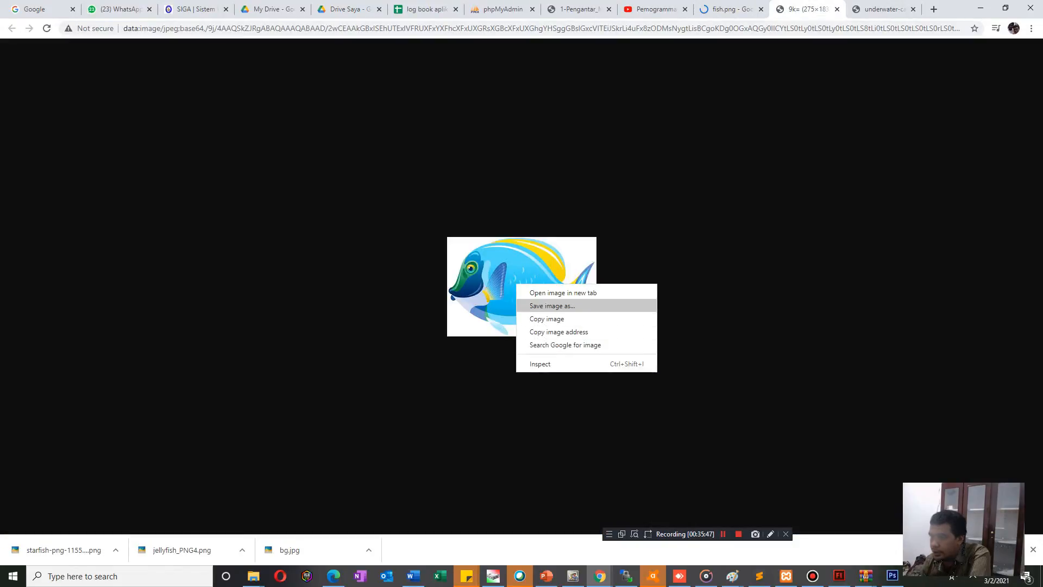
{"action": "left_click", "coordinate": [552, 306]}
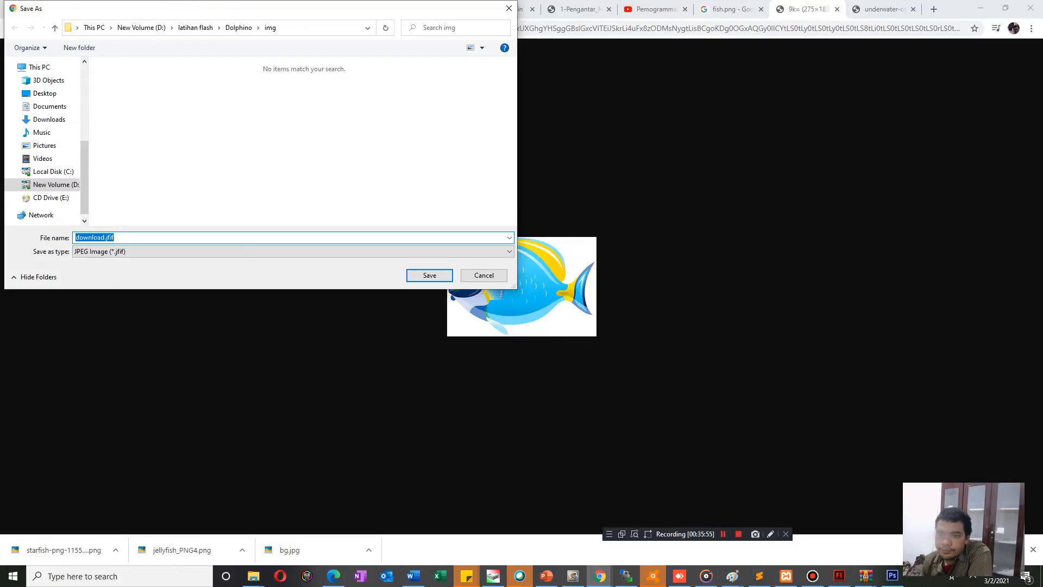
{"action": "left_click", "coordinate": [483, 275]}
{"action": "right_click", "coordinate": [484, 288]}
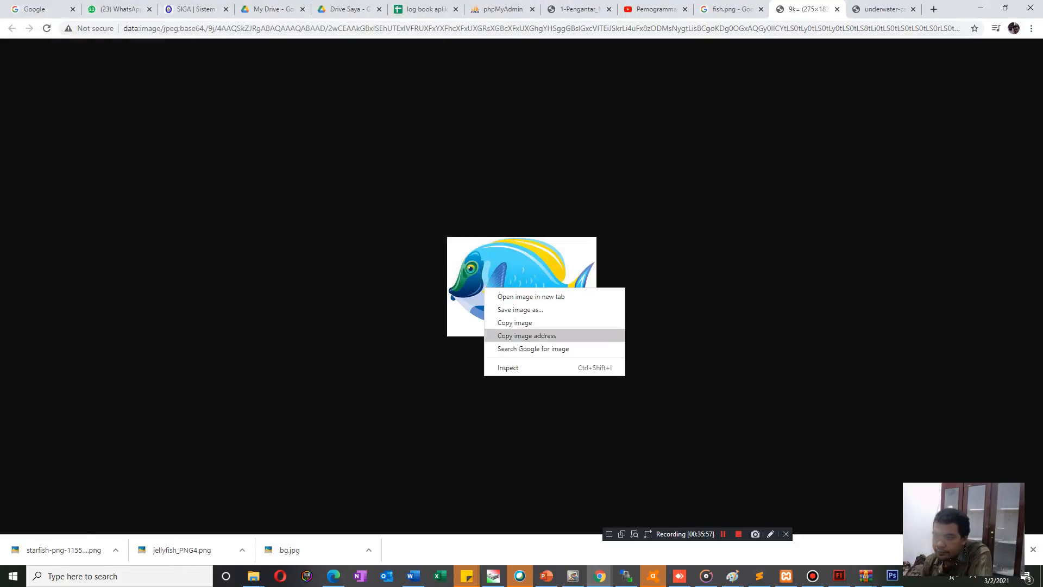
{"action": "left_click", "coordinate": [520, 310]}
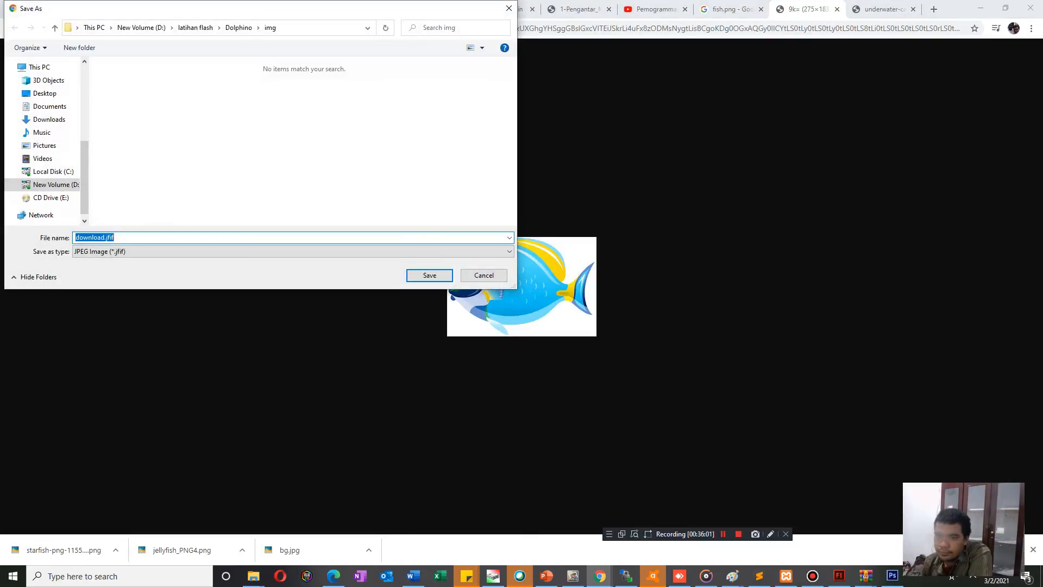
{"action": "left_click", "coordinate": [483, 276]}
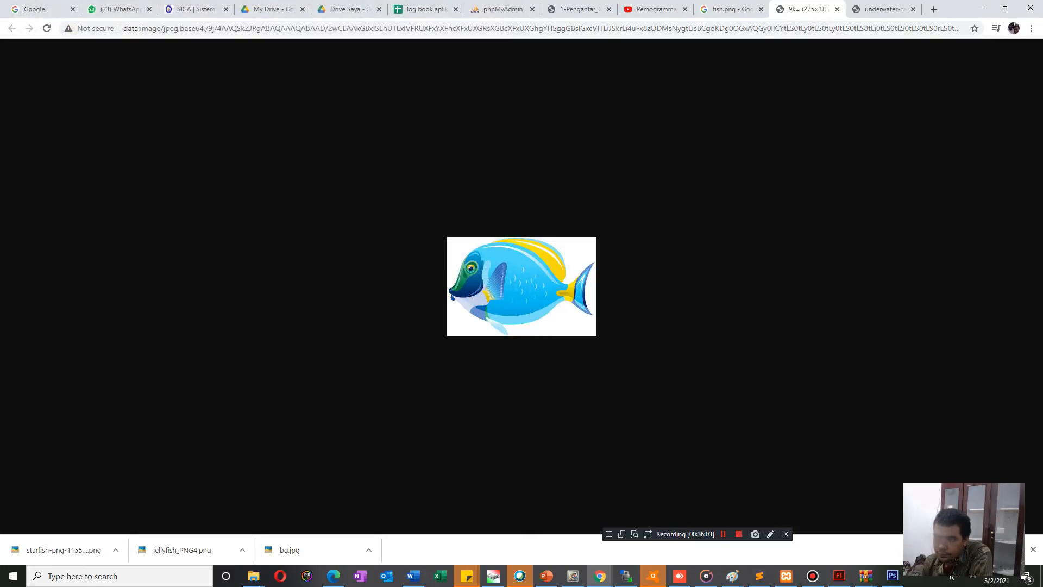
{"action": "right_click", "coordinate": [494, 289]}
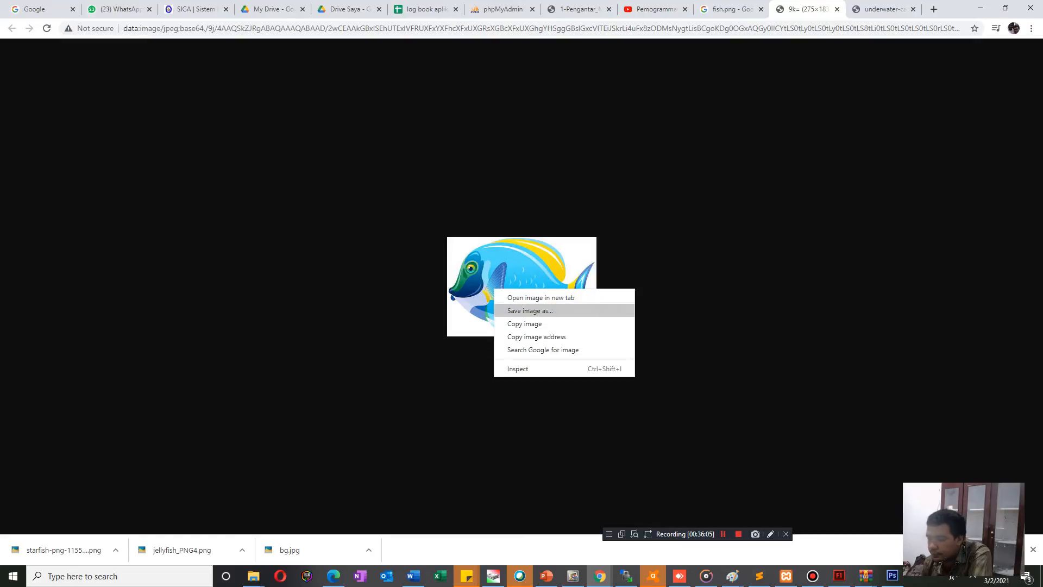
{"action": "left_click", "coordinate": [520, 310]}
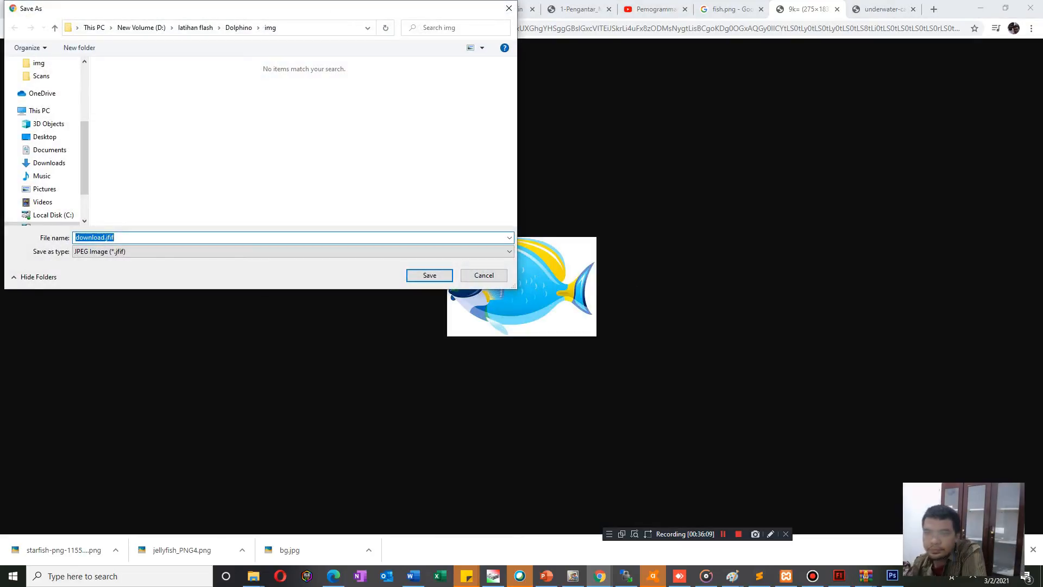
{"action": "left_click", "coordinate": [293, 252]}
{"action": "left_click", "coordinate": [294, 251]}
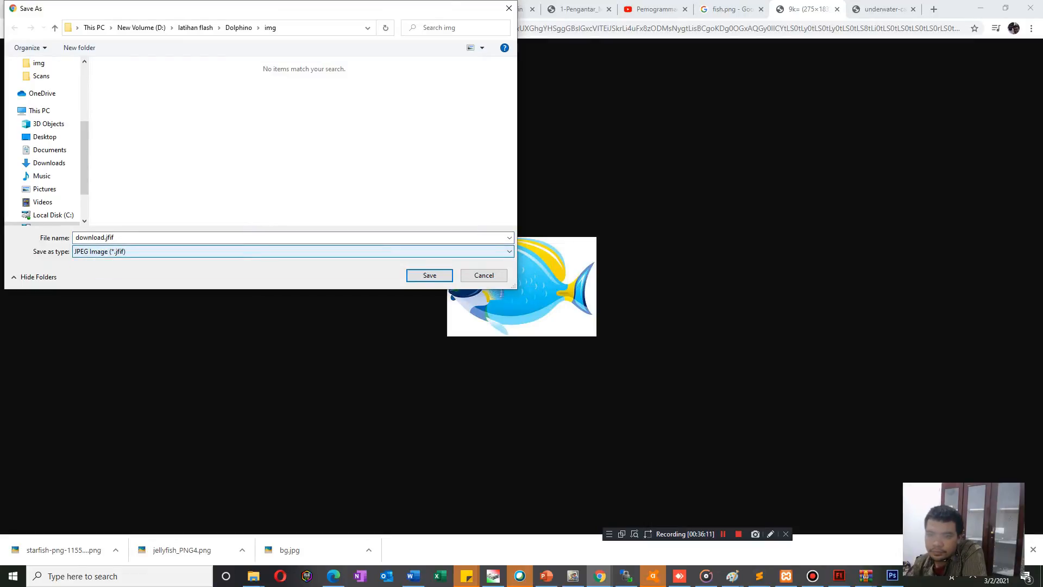
{"action": "left_click", "coordinate": [293, 237]}
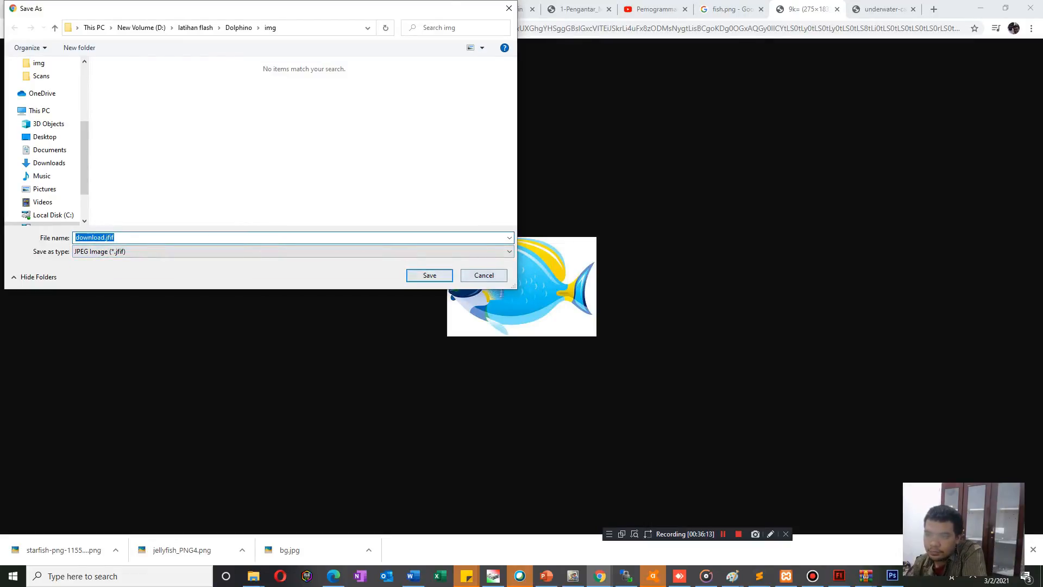
{"action": "left_click", "coordinate": [483, 275]}
Save the fish image as download.jfif in the Dolphino project's img folder.
{"action": "right_click", "coordinate": [483, 302]}
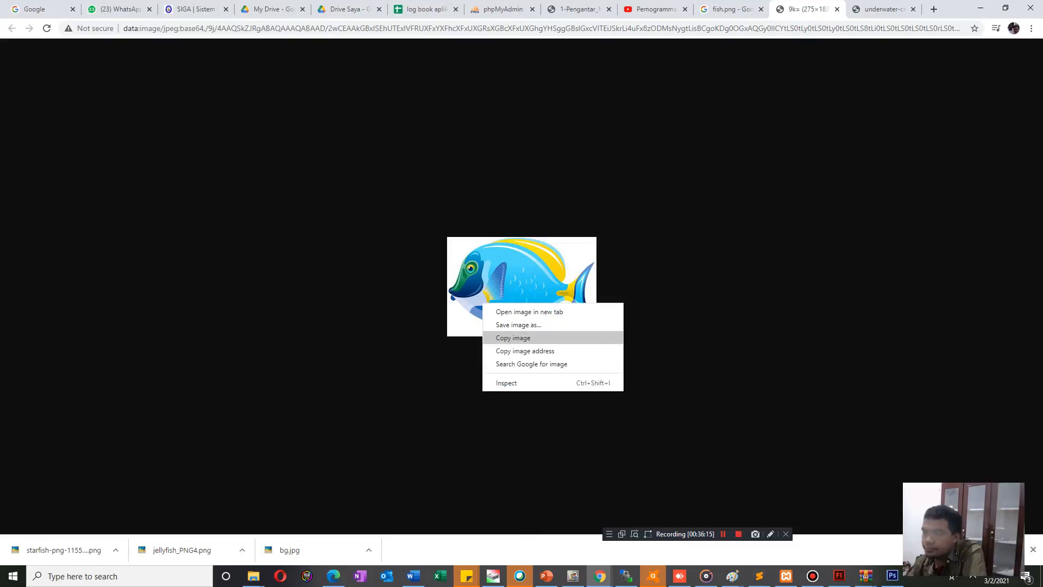
{"action": "left_click", "coordinate": [516, 325]}
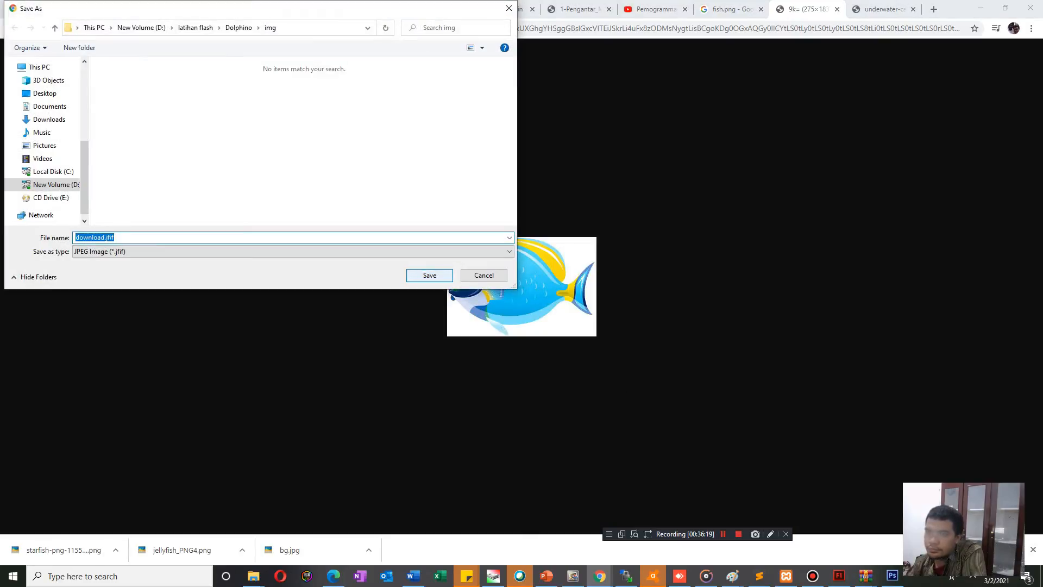
{"action": "left_click", "coordinate": [429, 276]}
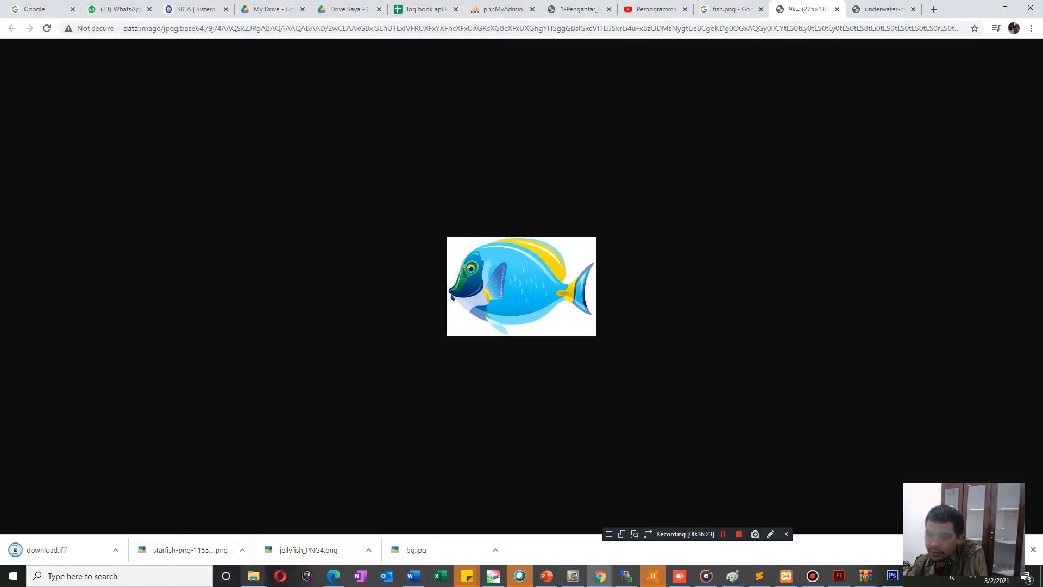
Switch to the img folder in File Explorer and try to open download.jfif with Adobe Photoshop CS6.
{"action": "left_click", "coordinate": [253, 578]}
{"action": "left_click", "coordinate": [383, 524]}
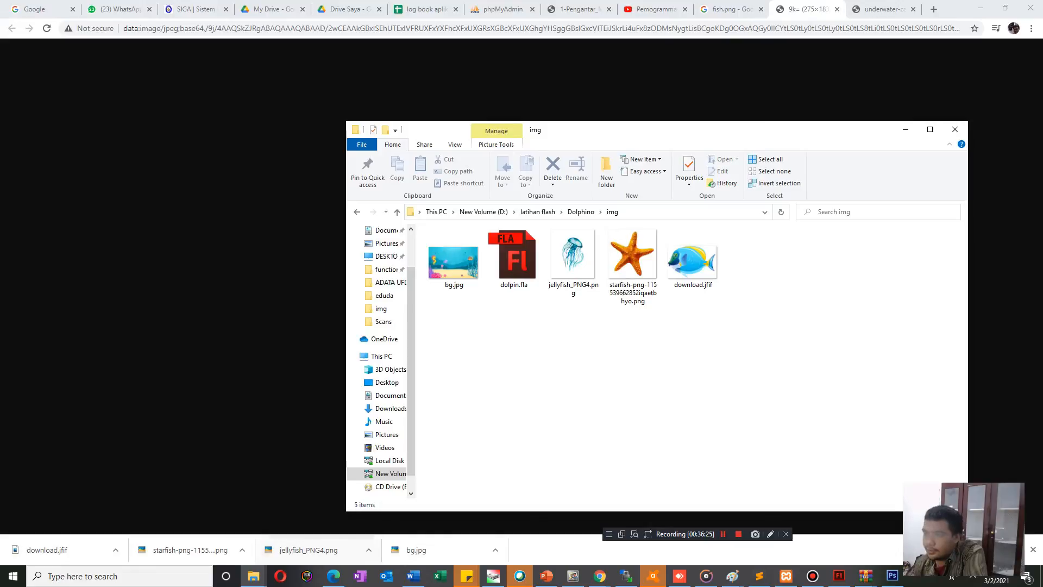
{"action": "right_click", "coordinate": [676, 261]}
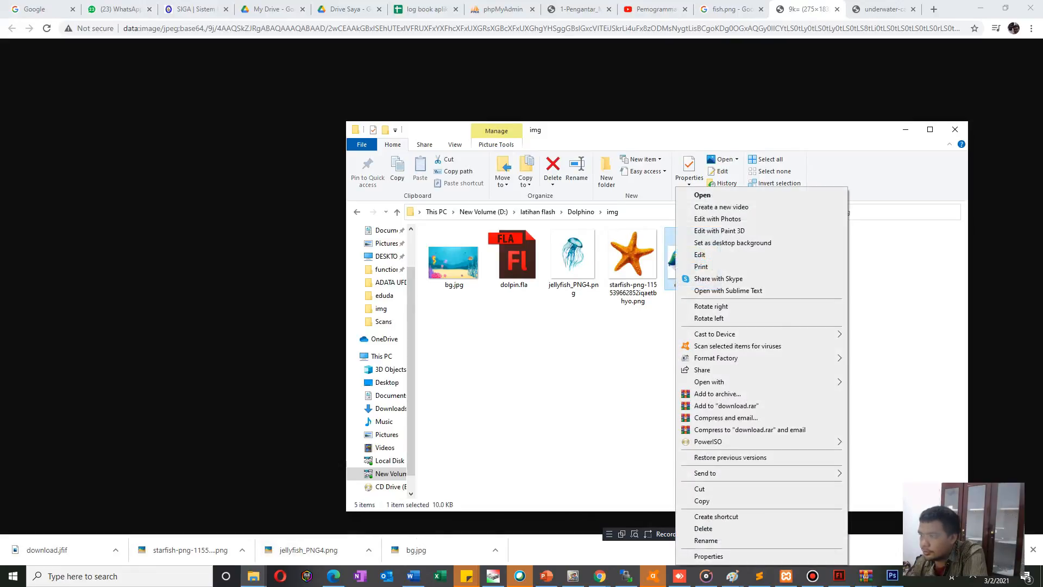
{"action": "mouse_move", "coordinate": [717, 382]}
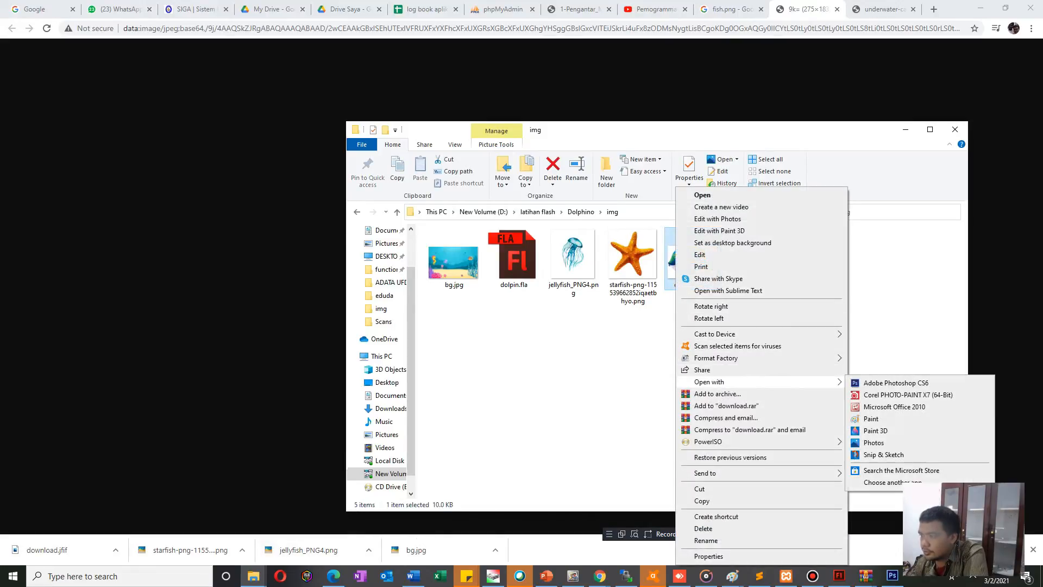
{"action": "left_click", "coordinate": [897, 383]}
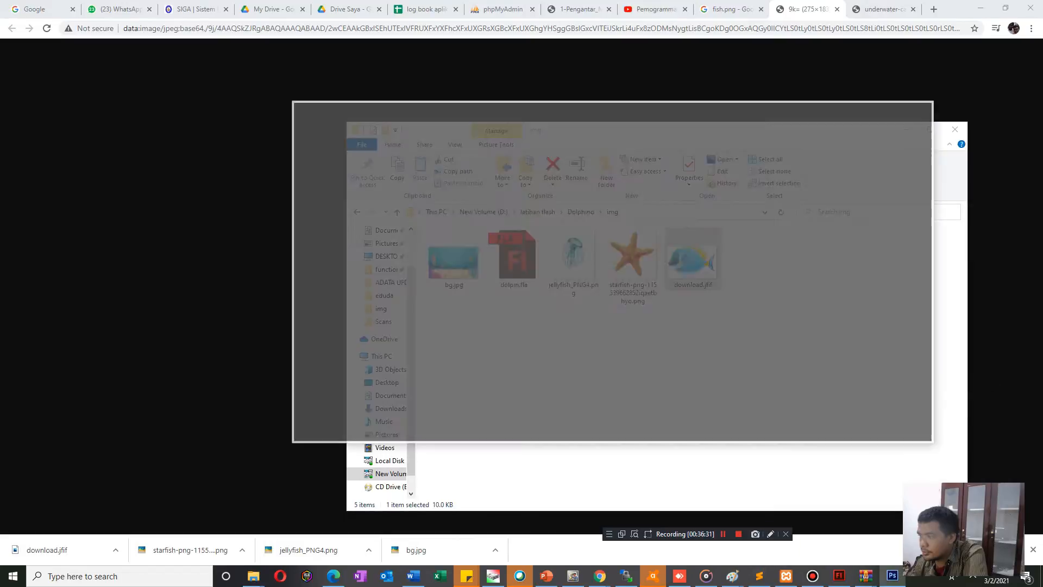
{"action": "key", "text": "Return"}
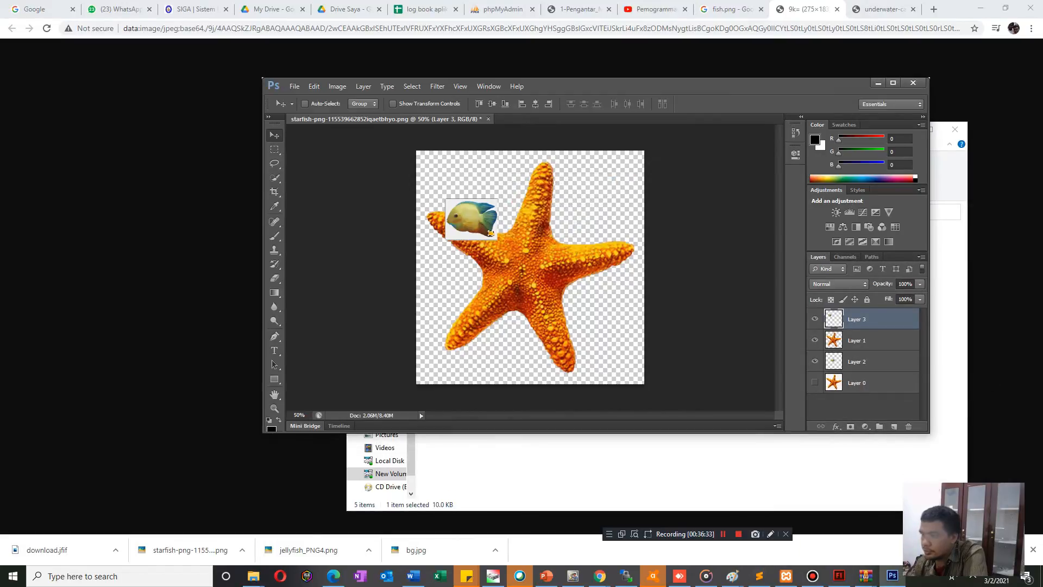
Quit Photoshop without saving the starfish document, and try opening download.jfif with Adobe Photoshop CS6 again.
{"action": "left_click", "coordinate": [913, 83]}
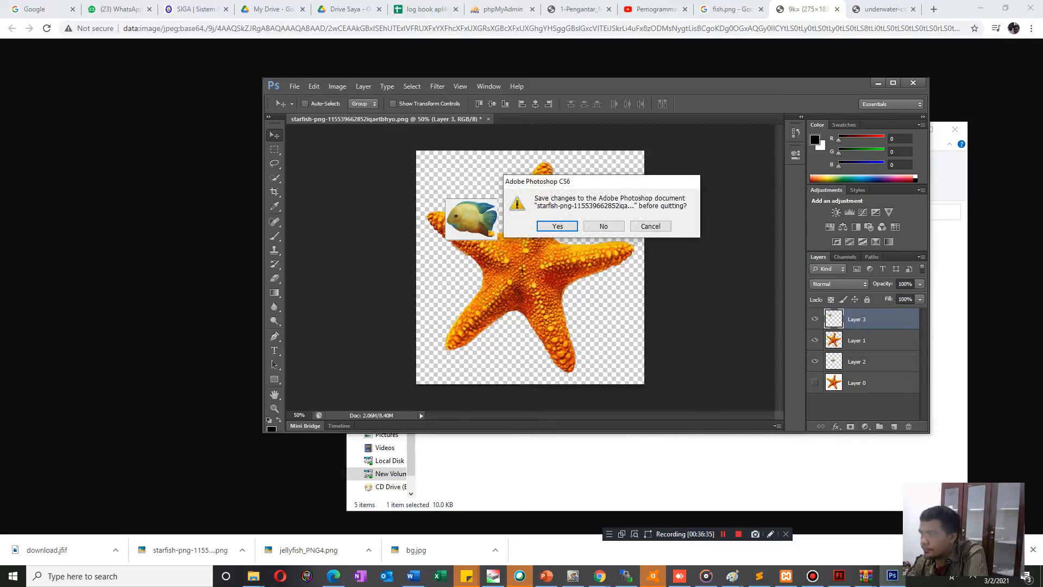
{"action": "key", "text": "n"}
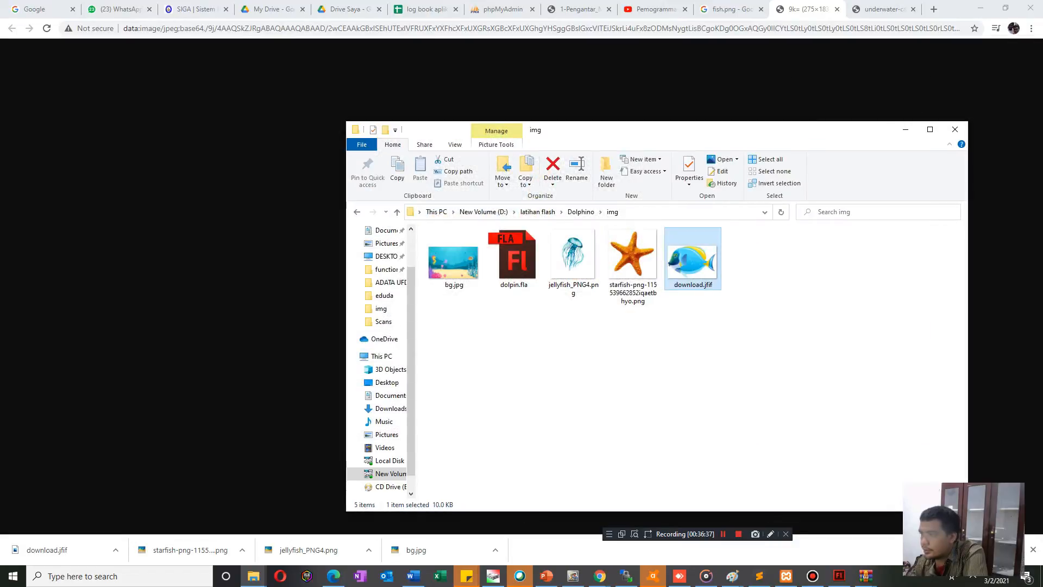
{"action": "right_click", "coordinate": [683, 255]}
{"action": "mouse_move", "coordinate": [722, 382]}
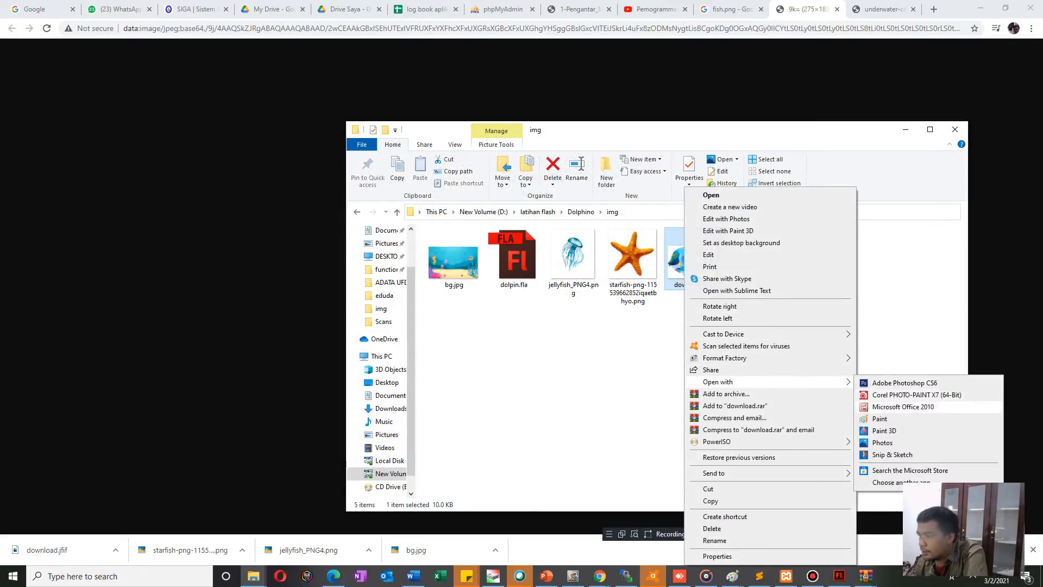
{"action": "left_click", "coordinate": [905, 383]}
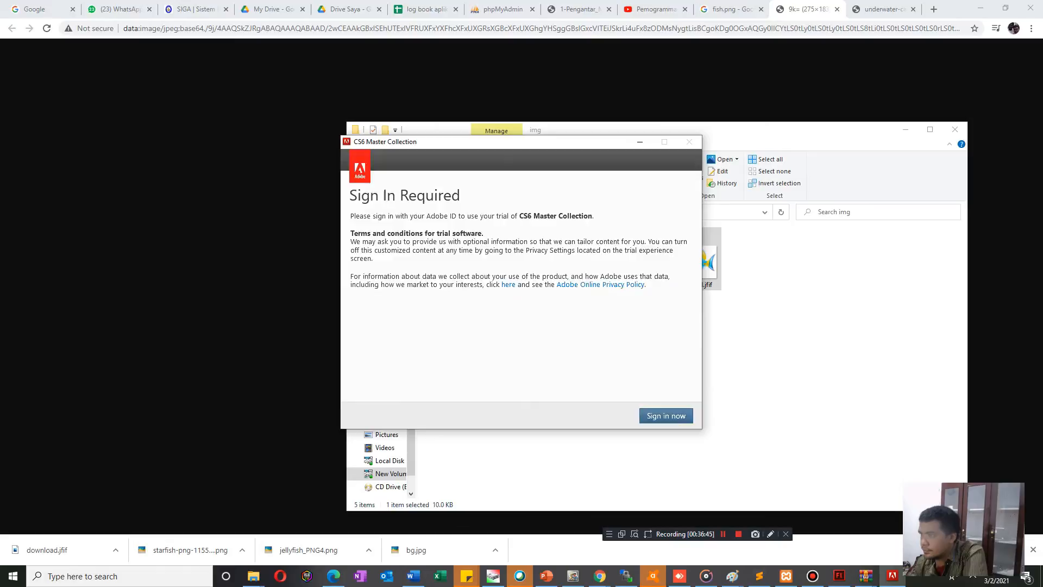
{"action": "key", "text": "alt+F4"}
{"action": "left_click", "coordinate": [585, 325]}
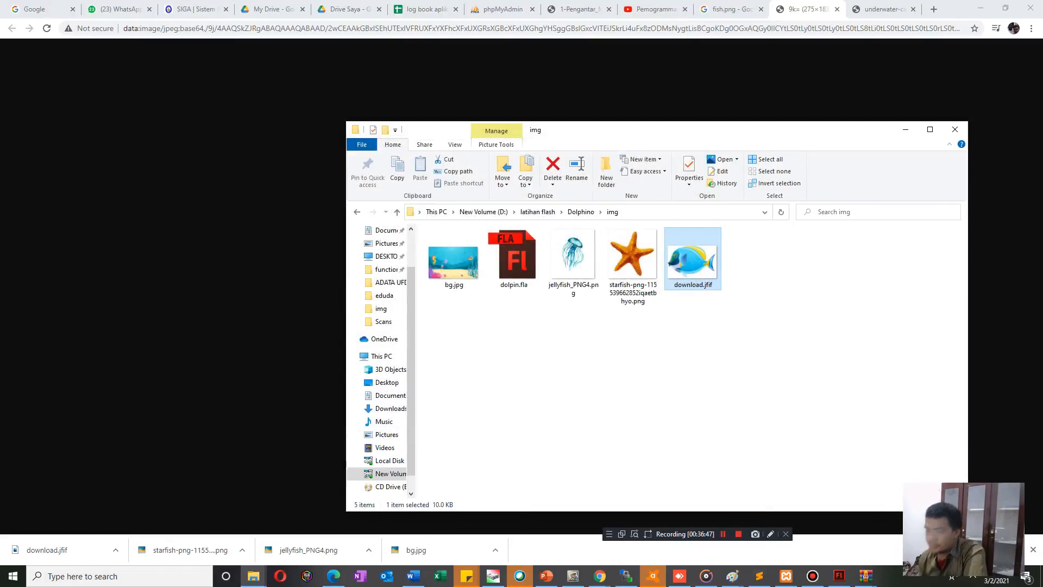
Search Windows for "photshop" to find the installed Photoshop program.
{"action": "type", "text": "a"}
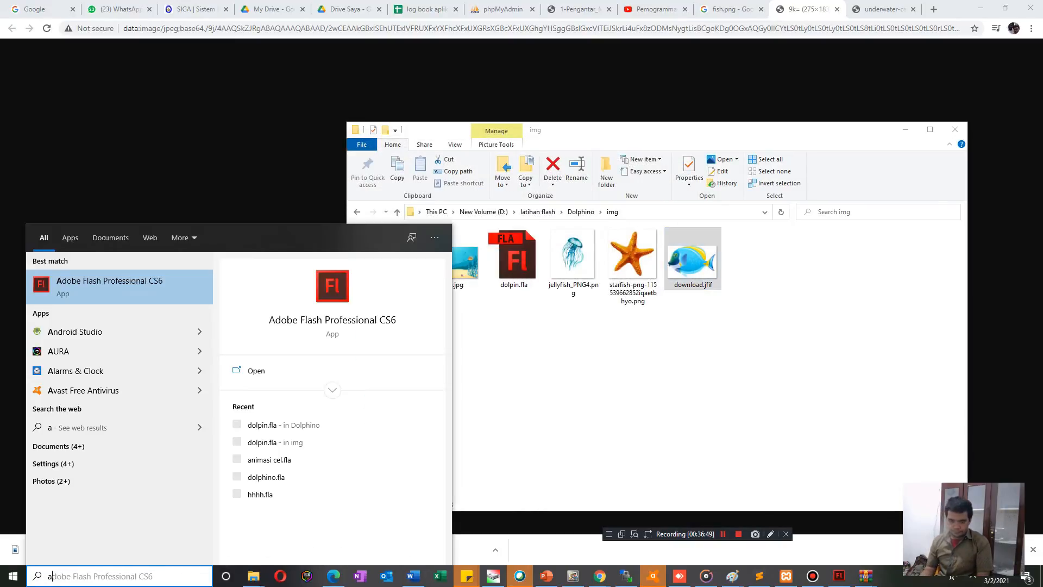
{"action": "key", "text": "BackSpace"}
{"action": "type", "text": "phot"}
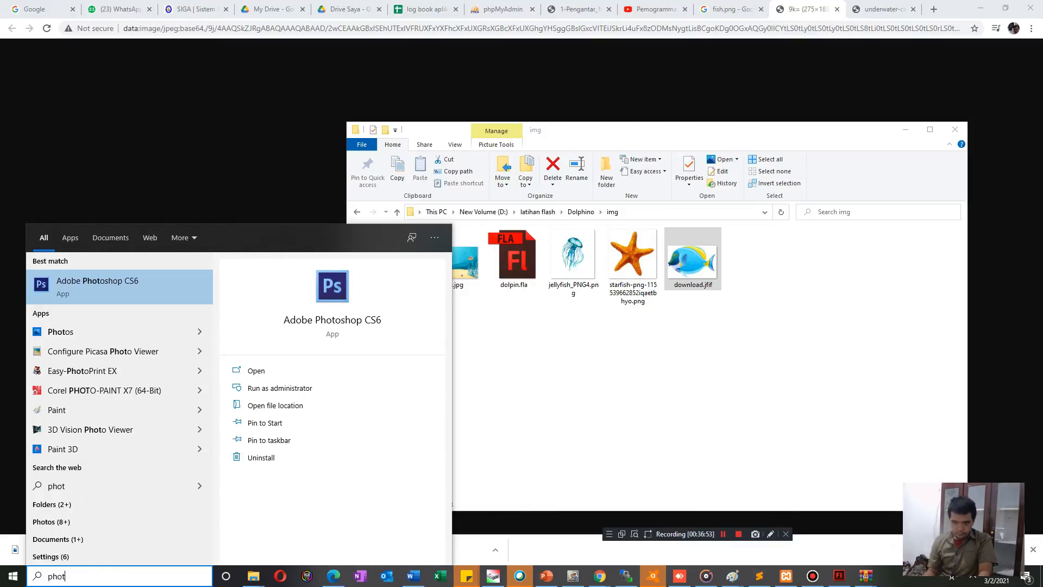
{"action": "type", "text": "s"}
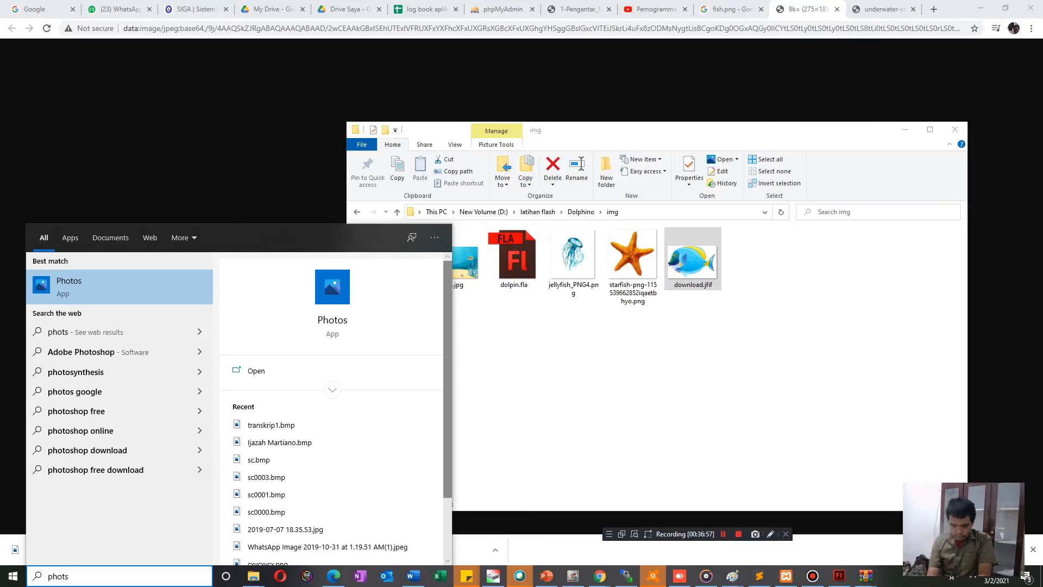
{"action": "type", "text": "hop"}
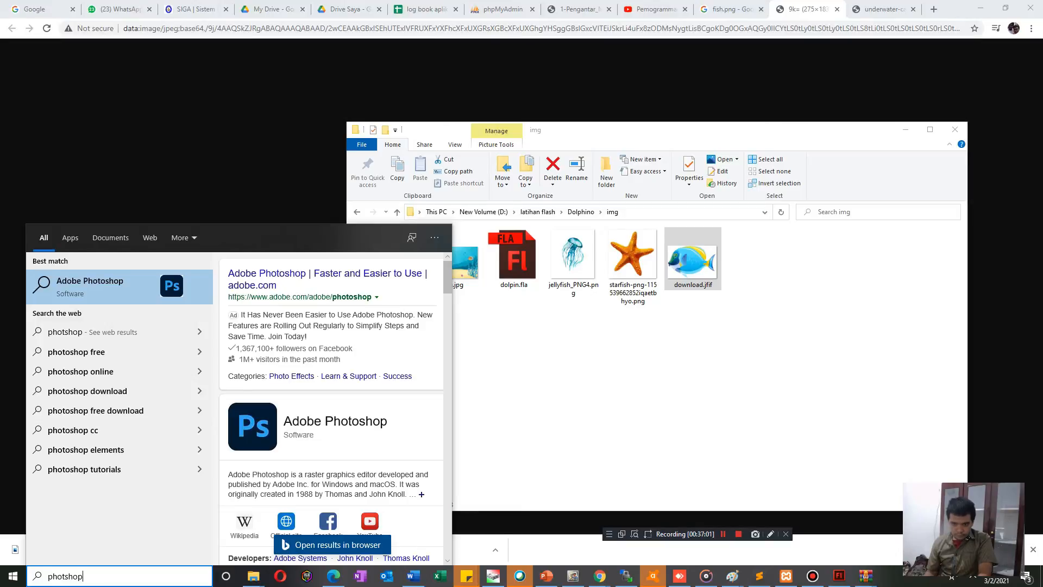
Launch Photoshop from the Adobe Master Collection CS6 group in the list of installed programs.
{"action": "left_click", "coordinate": [13, 576]}
{"action": "left_click", "coordinate": [13, 576]}
{"action": "left_click", "coordinate": [13, 576]}
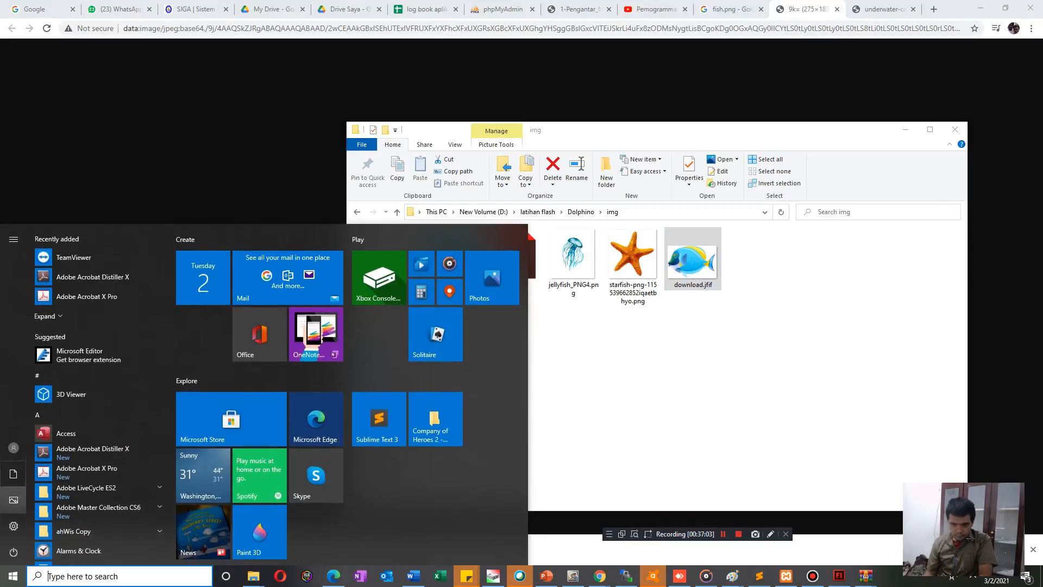
{"action": "scroll", "coordinate": [100, 497], "scroll_direction": "down", "scroll_amount": 6}
{"action": "scroll", "coordinate": [100, 498], "scroll_direction": "up", "scroll_amount": 5}
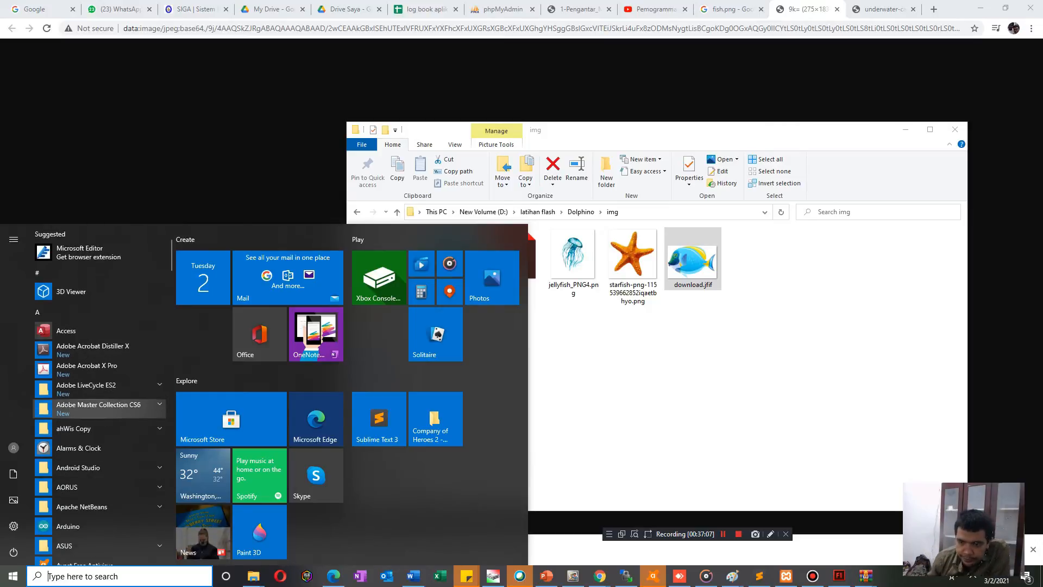
{"action": "left_click", "coordinate": [100, 408]}
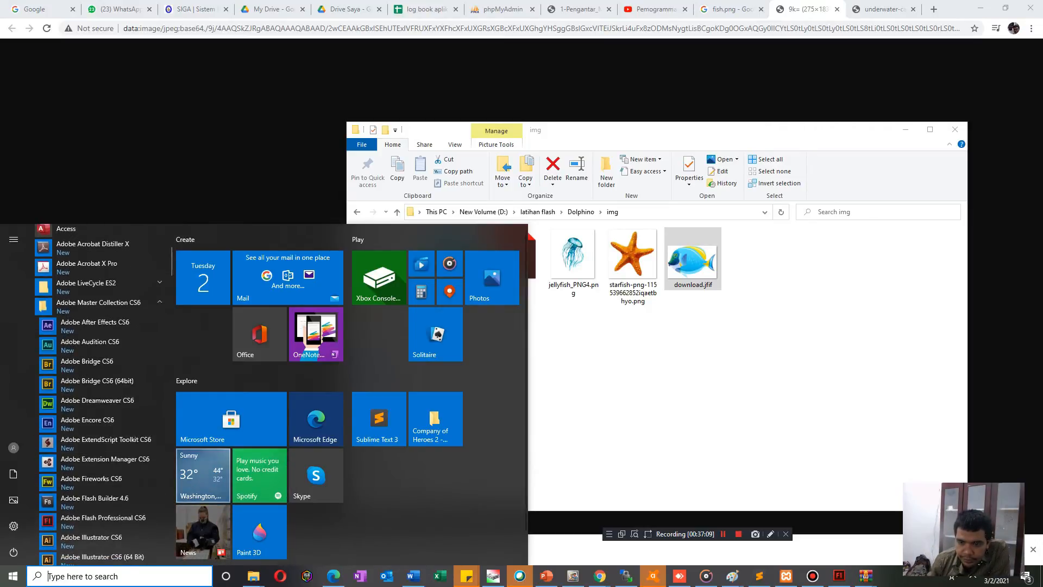
{"action": "scroll", "coordinate": [100, 462], "scroll_direction": "down", "scroll_amount": 3}
{"action": "left_click", "coordinate": [100, 484]}
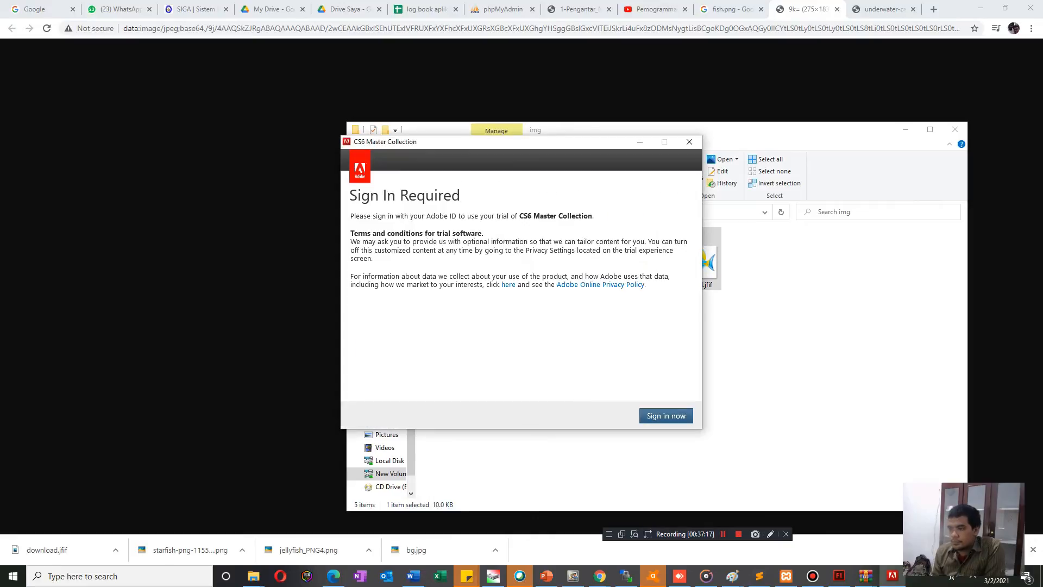
Quit the CS6 Master Collection trial sign-in and launch Adobe Photoshop CS6 from the Adobe Master Collection CS6 program group.
{"action": "left_click", "coordinate": [689, 141]}
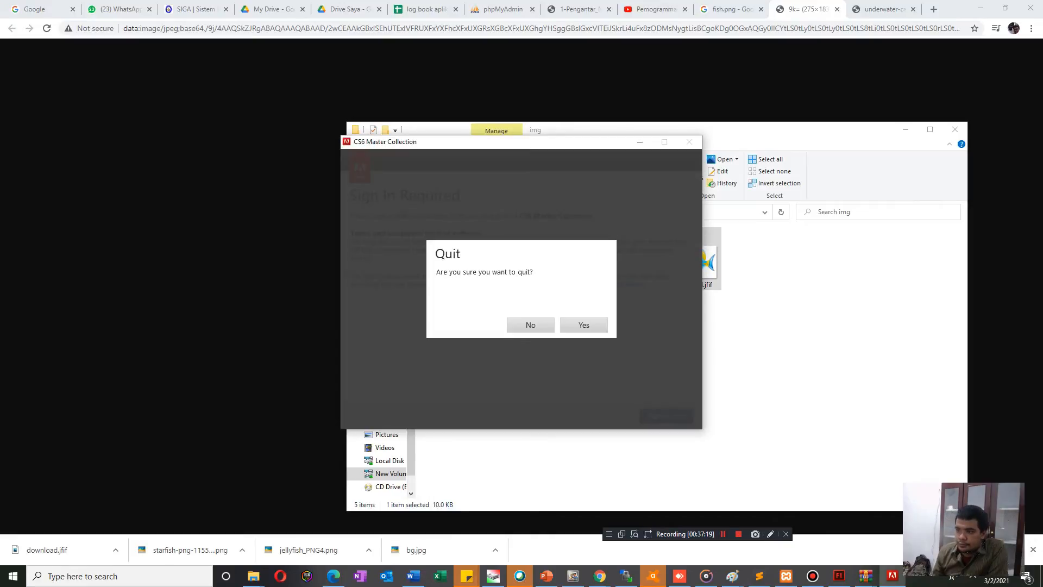
{"action": "left_click", "coordinate": [585, 324]}
{"action": "left_click", "coordinate": [13, 576]}
{"action": "scroll", "coordinate": [82, 502], "scroll_direction": "down", "scroll_amount": 5}
{"action": "scroll", "coordinate": [81, 502], "scroll_direction": "up", "scroll_amount": 5}
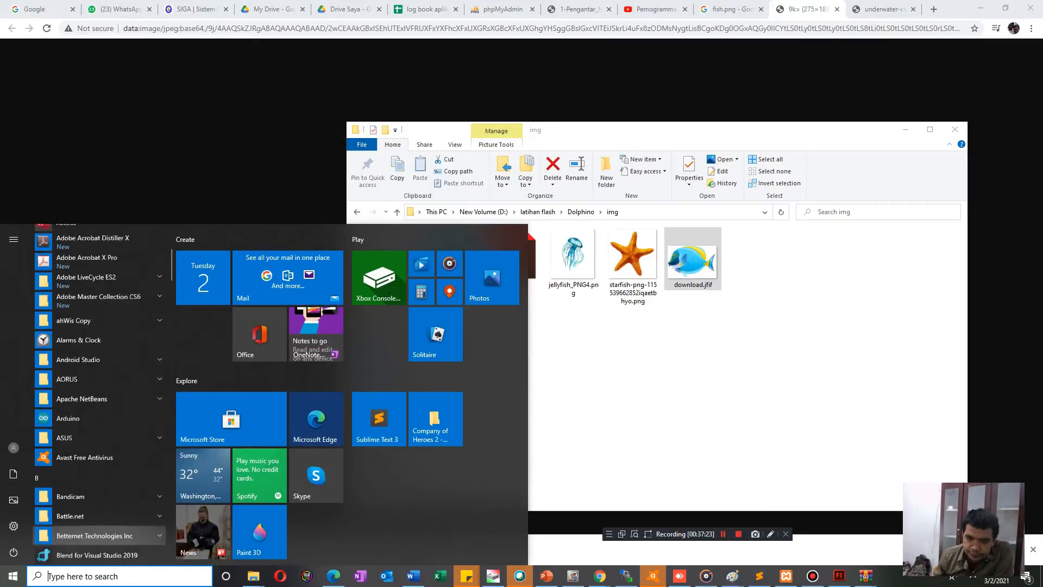
{"action": "scroll", "coordinate": [82, 475], "scroll_direction": "down", "scroll_amount": 1}
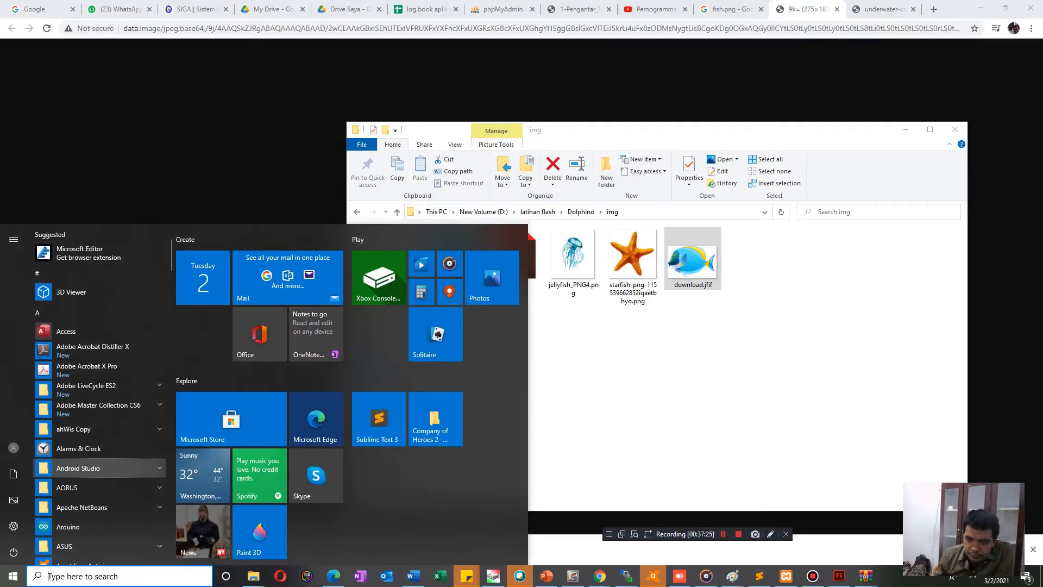
{"action": "left_click", "coordinate": [97, 409]}
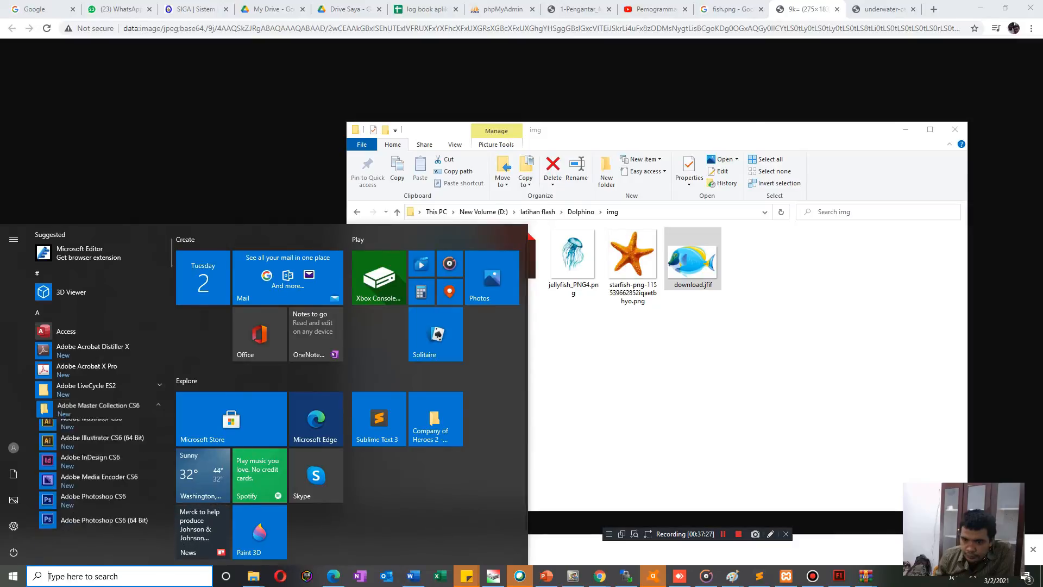
{"action": "scroll", "coordinate": [98, 423], "scroll_direction": "down", "scroll_amount": 1}
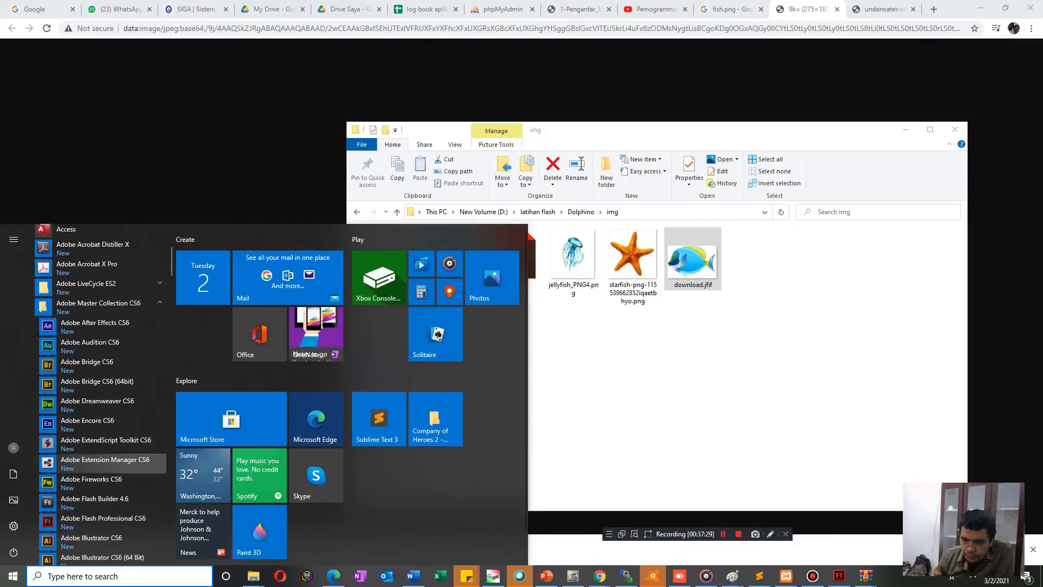
{"action": "scroll", "coordinate": [98, 459], "scroll_direction": "down", "scroll_amount": 4}
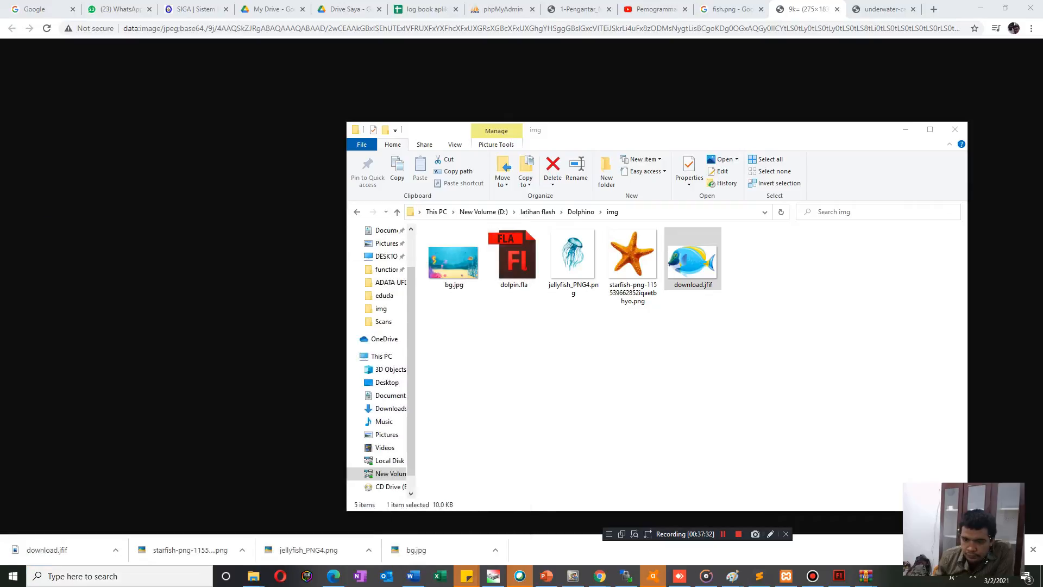
{"action": "left_click", "coordinate": [93, 517]}
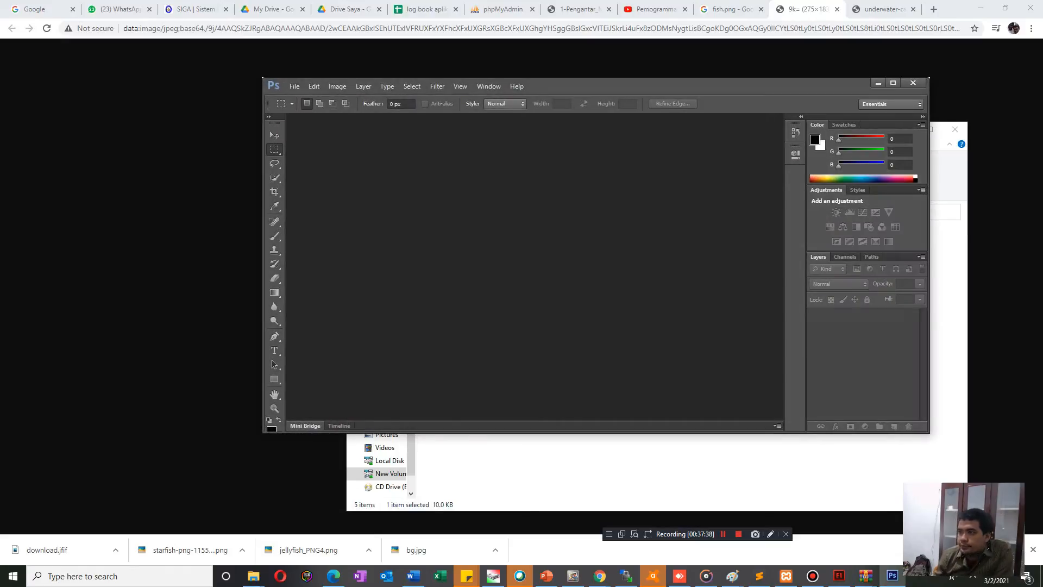
{"action": "left_click_drag", "start_coordinate": [646, 86], "coordinate": [362, 77]}
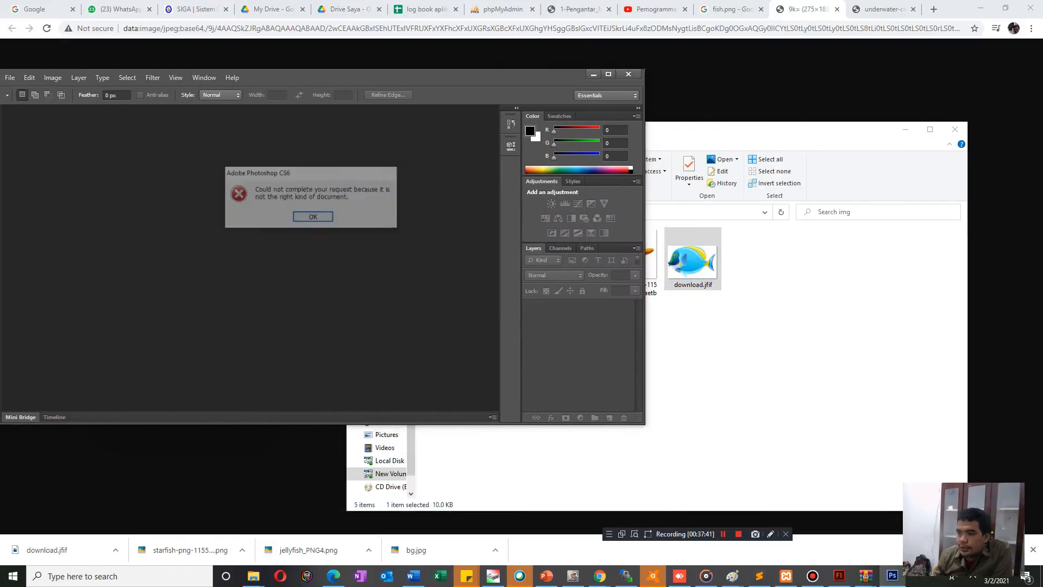
{"action": "left_click", "coordinate": [309, 217]}
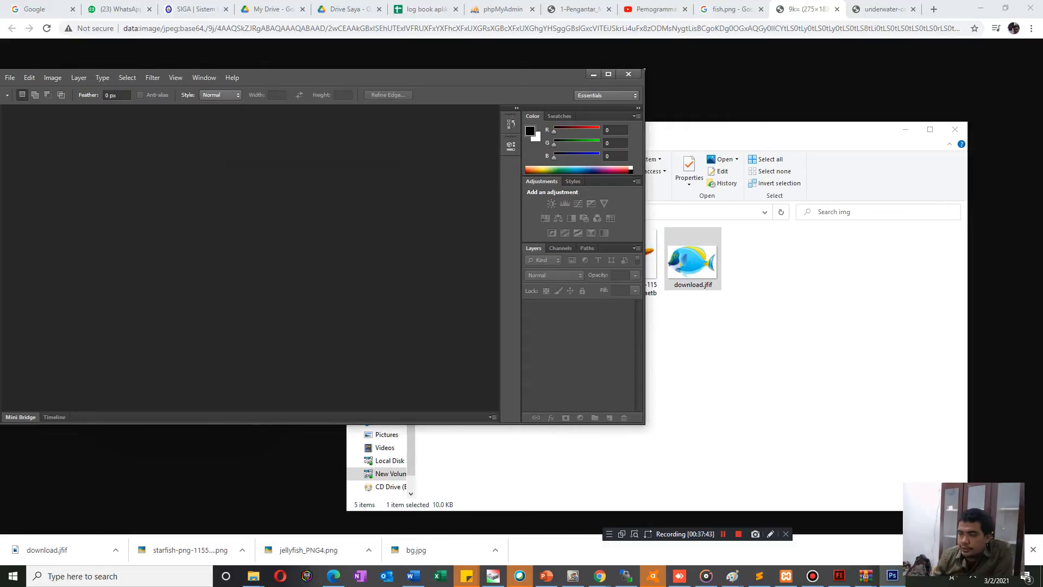
Try to open download.jfif from the img folder within Photoshop.
{"action": "left_click_drag", "start_coordinate": [337, 77], "coordinate": [478, 92]}
{"action": "left_click", "coordinate": [151, 93]}
{"action": "left_click", "coordinate": [163, 115]}
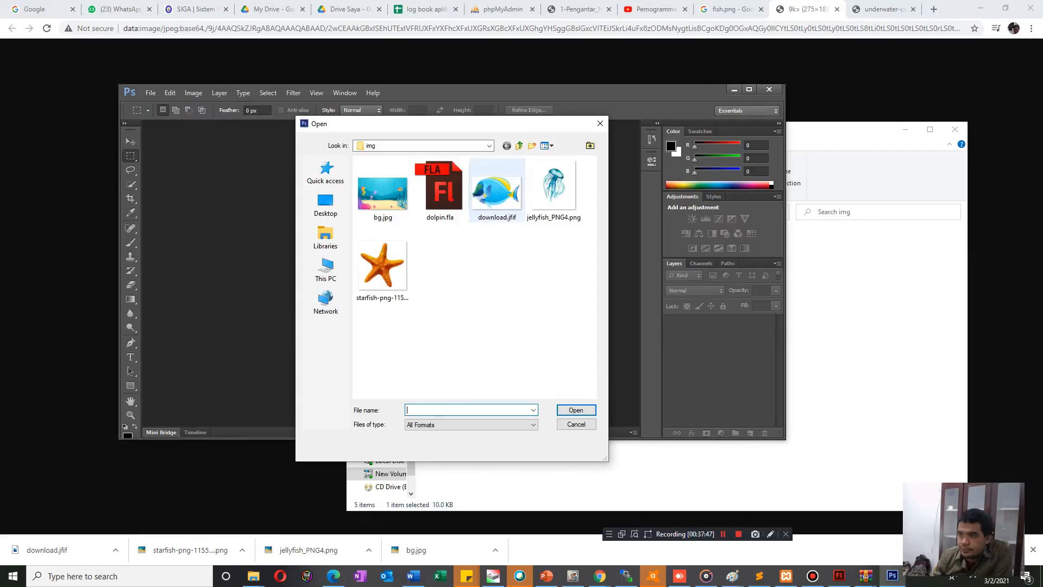
{"action": "double_click", "coordinate": [497, 186]}
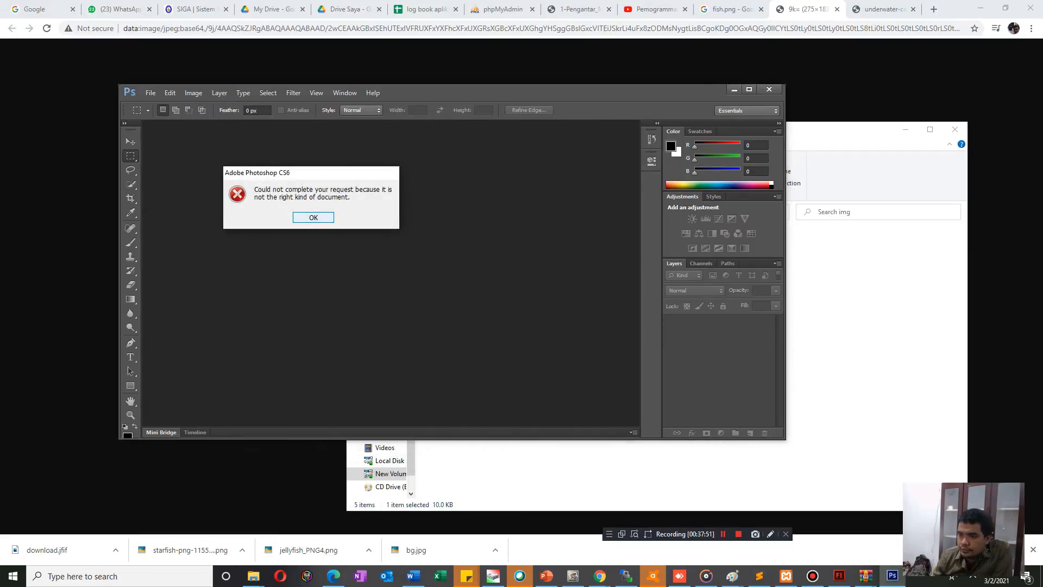
{"action": "key", "text": "Return"}
Switch to the img folder in File Explorer and open download.jfif with Paint.
{"action": "left_click", "coordinate": [837, 277]}
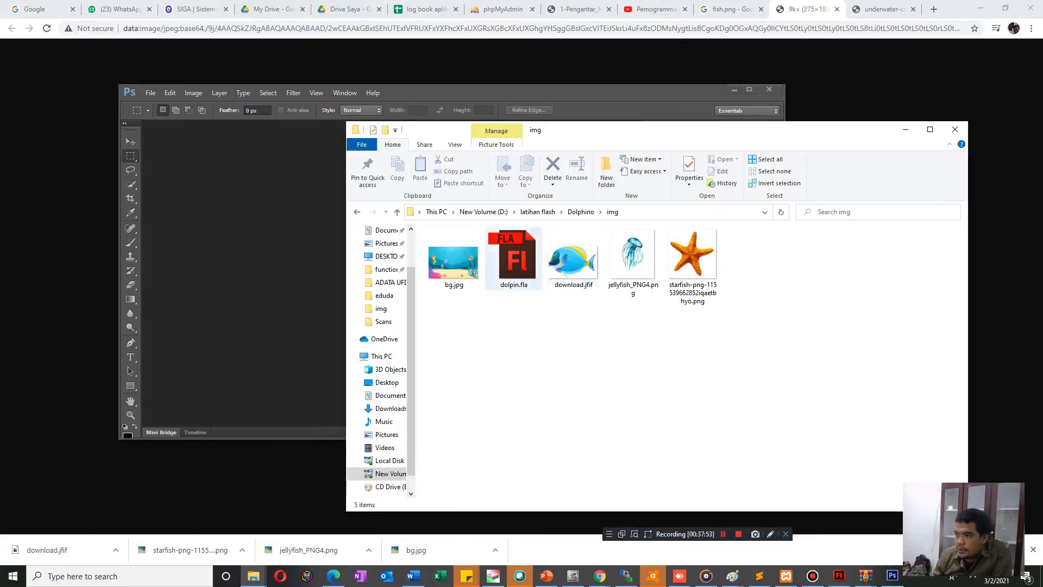
{"action": "left_click", "coordinate": [574, 262]}
{"action": "right_click", "coordinate": [582, 262]}
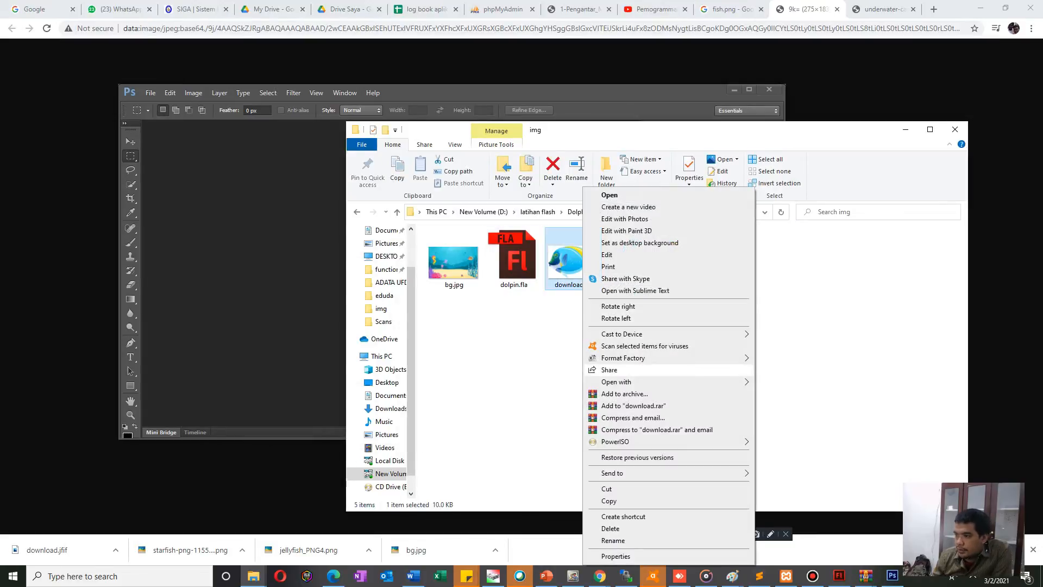
{"action": "mouse_move", "coordinate": [653, 382]}
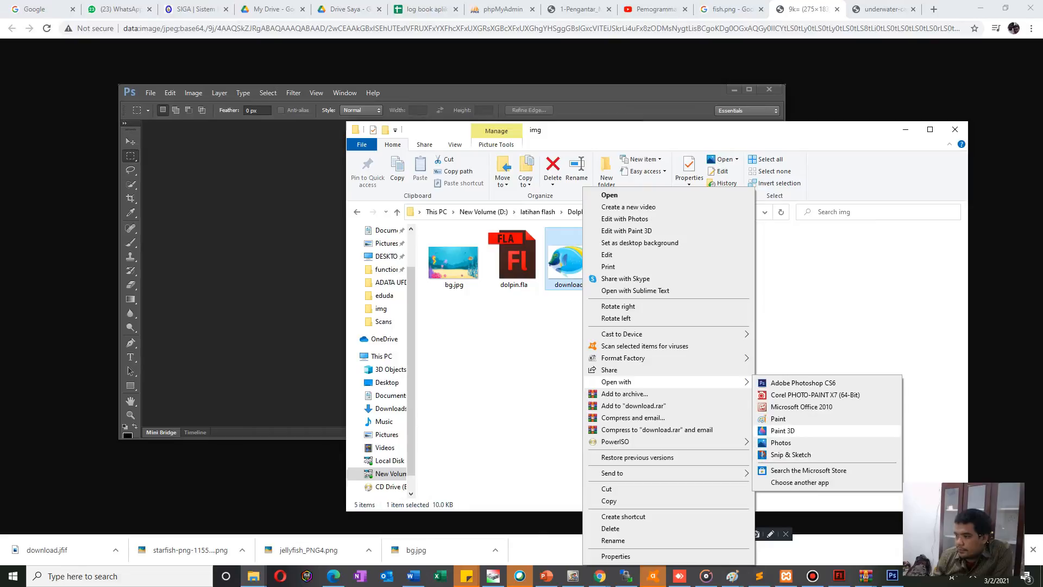
{"action": "left_click", "coordinate": [778, 419]}
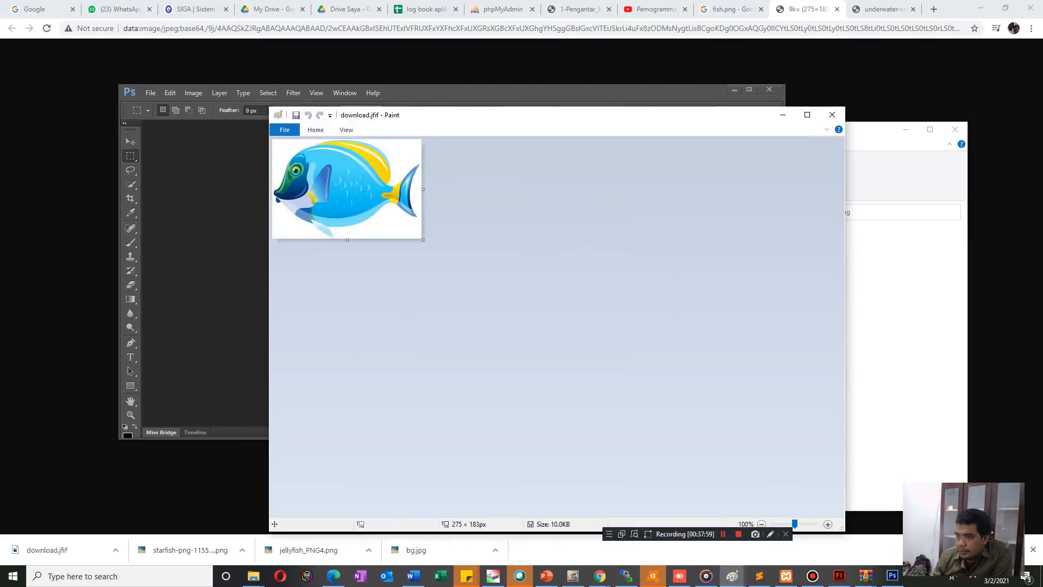
Start saving a copy of the fish image and browse to New Volume (D:) > latihan flash > Dolphino > img as the destination.
{"action": "left_click", "coordinate": [284, 129]}
{"action": "left_click", "coordinate": [304, 220]}
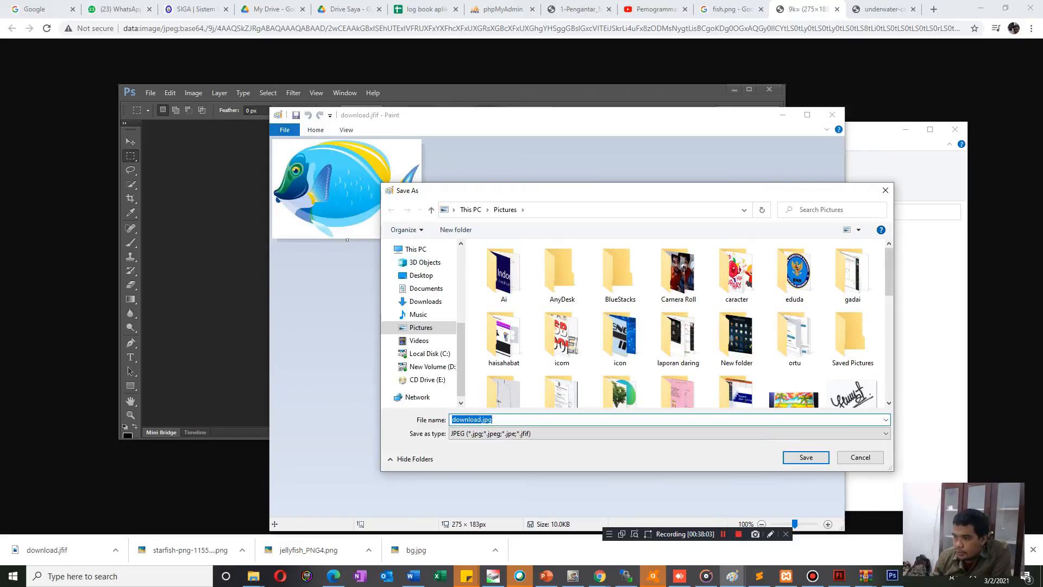
{"action": "left_click", "coordinate": [429, 366]}
{"action": "left_click", "coordinate": [508, 352]}
{"action": "scroll", "coordinate": [510, 376], "scroll_direction": "down", "scroll_amount": 2}
{"action": "scroll", "coordinate": [511, 376], "scroll_direction": "down", "scroll_amount": 10}
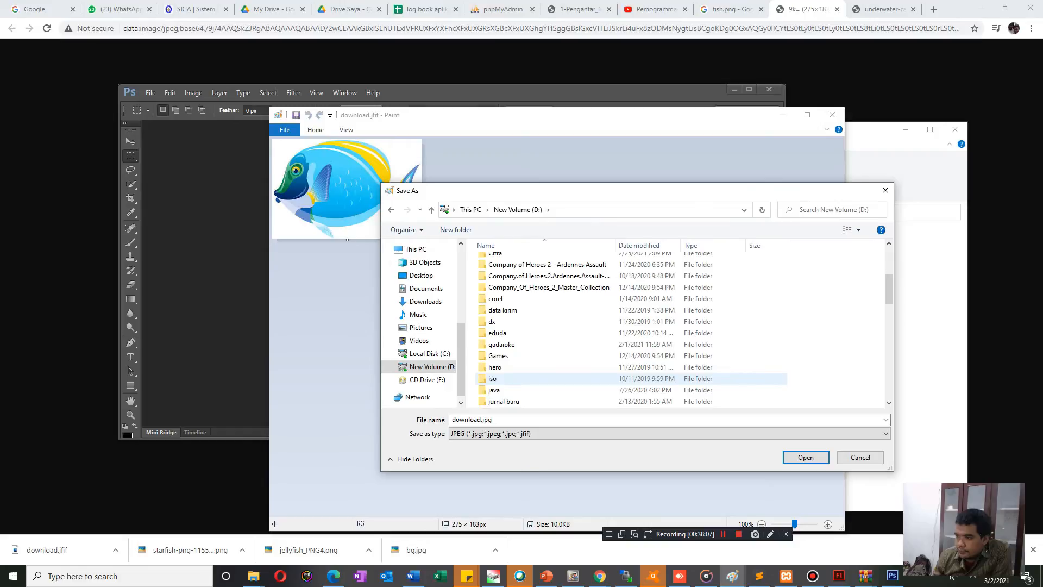
{"action": "scroll", "coordinate": [511, 376], "scroll_direction": "down", "scroll_amount": 4}
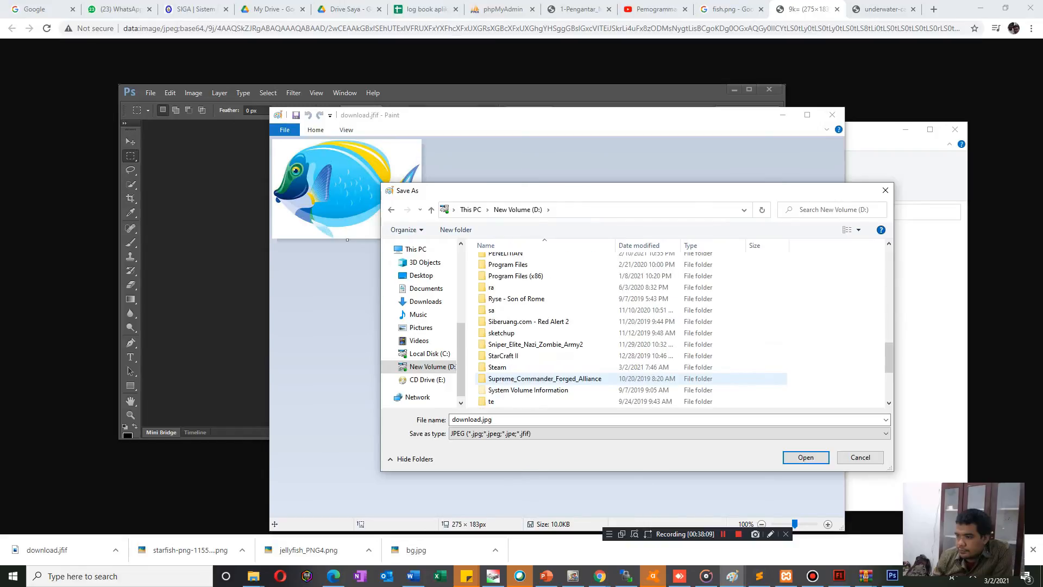
{"action": "scroll", "coordinate": [510, 376], "scroll_direction": "up", "scroll_amount": 3}
{"action": "scroll", "coordinate": [510, 374], "scroll_direction": "up", "scroll_amount": 3}
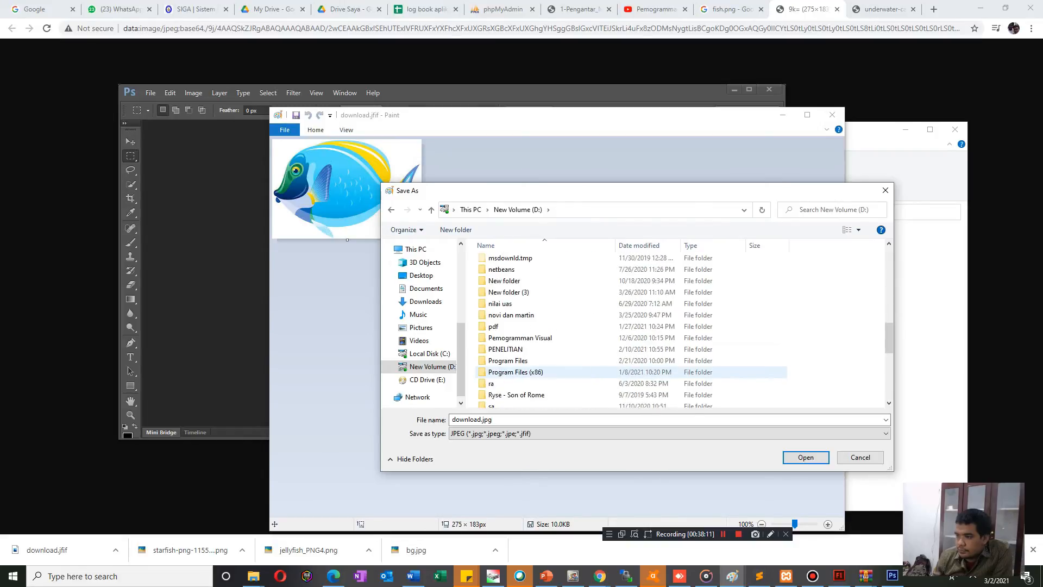
{"action": "scroll", "coordinate": [511, 373], "scroll_direction": "up", "scroll_amount": 4}
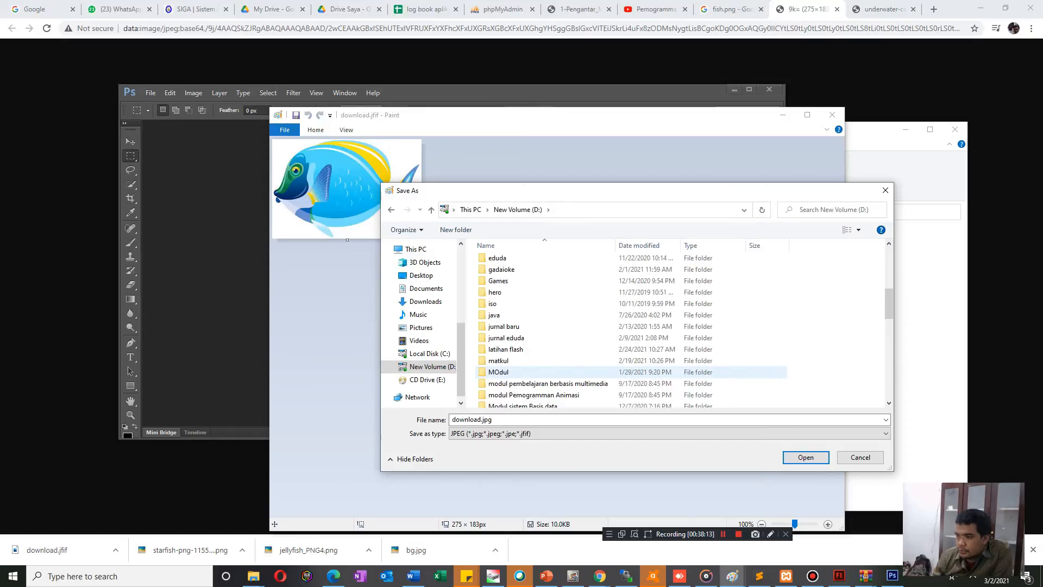
{"action": "scroll", "coordinate": [511, 374], "scroll_direction": "up", "scroll_amount": 4}
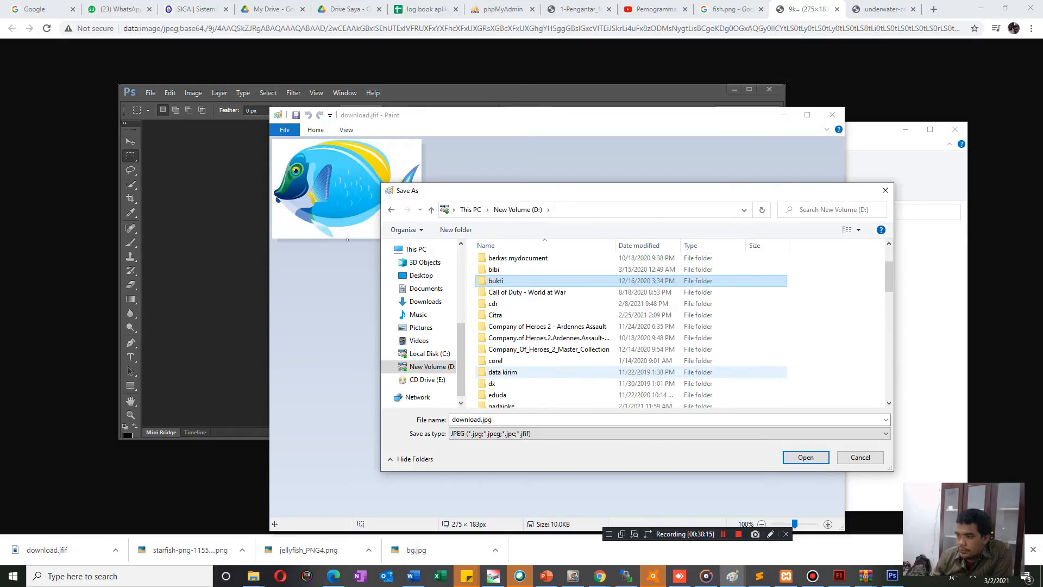
{"action": "scroll", "coordinate": [510, 370], "scroll_direction": "down", "scroll_amount": 1}
{"action": "scroll", "coordinate": [511, 369], "scroll_direction": "down", "scroll_amount": 2}
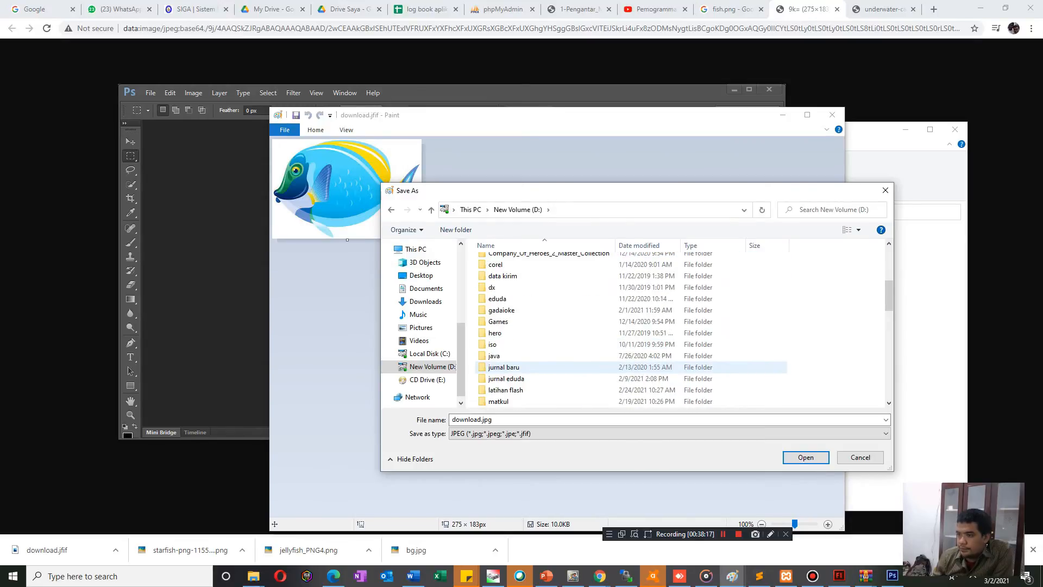
{"action": "double_click", "coordinate": [505, 389]}
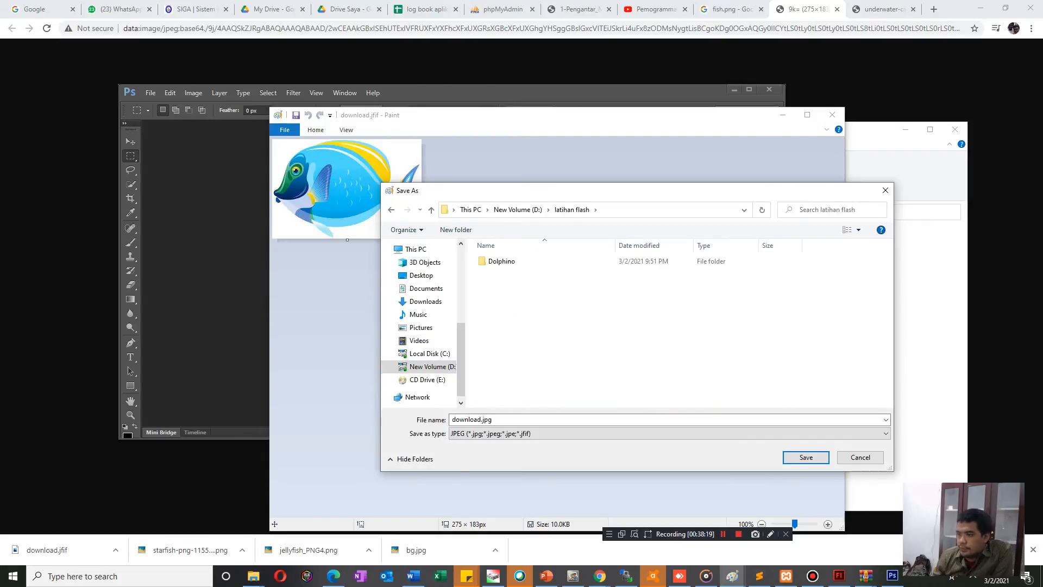
{"action": "double_click", "coordinate": [502, 261]}
{"action": "double_click", "coordinate": [502, 261]}
Save the image as a JPEG named fish and close Paint.
{"action": "key", "text": "Tab"}
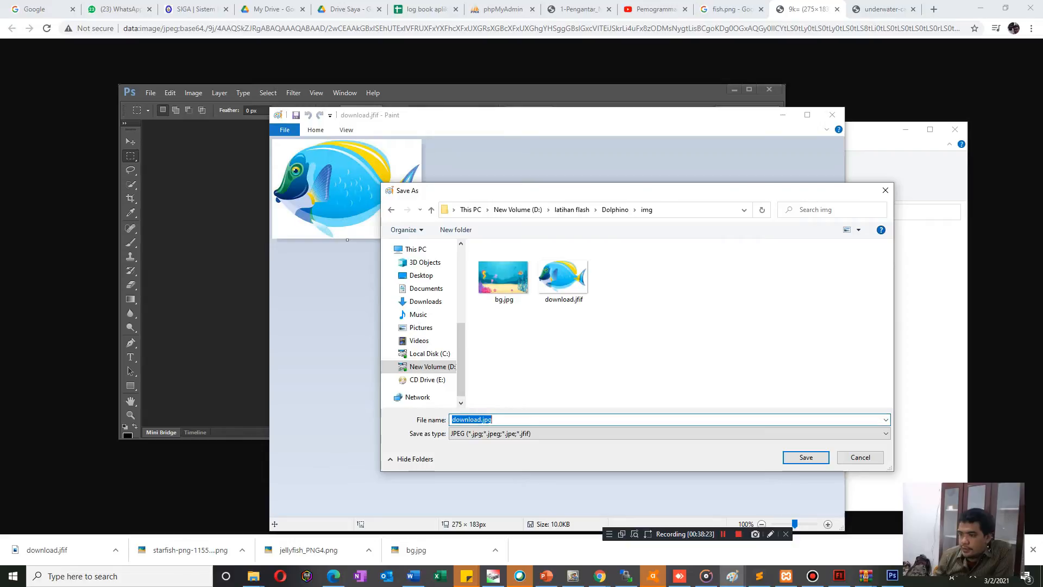
{"action": "type", "text": "fish"}
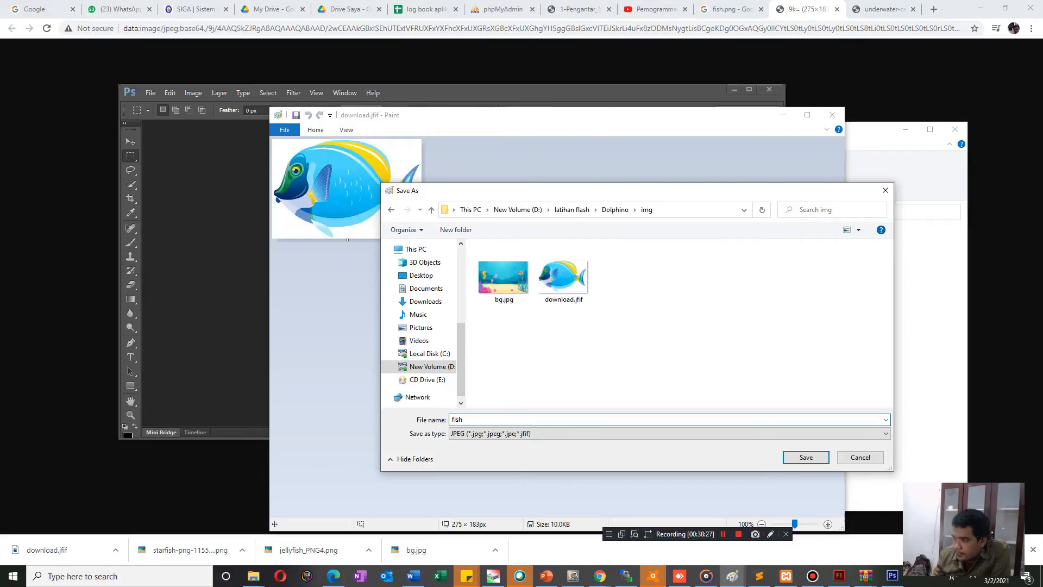
{"action": "key", "text": "Return"}
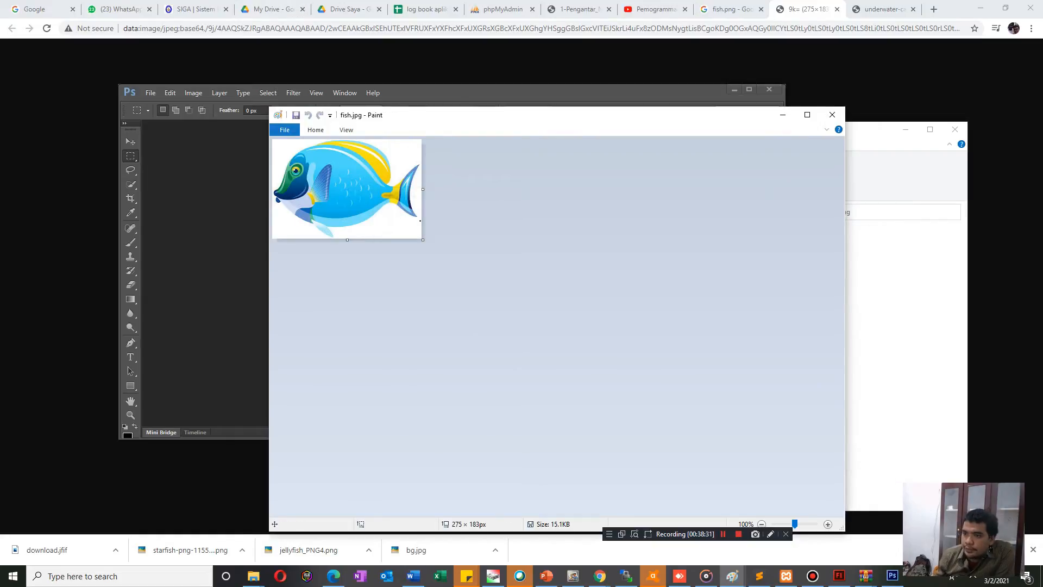
{"action": "left_click", "coordinate": [833, 115]}
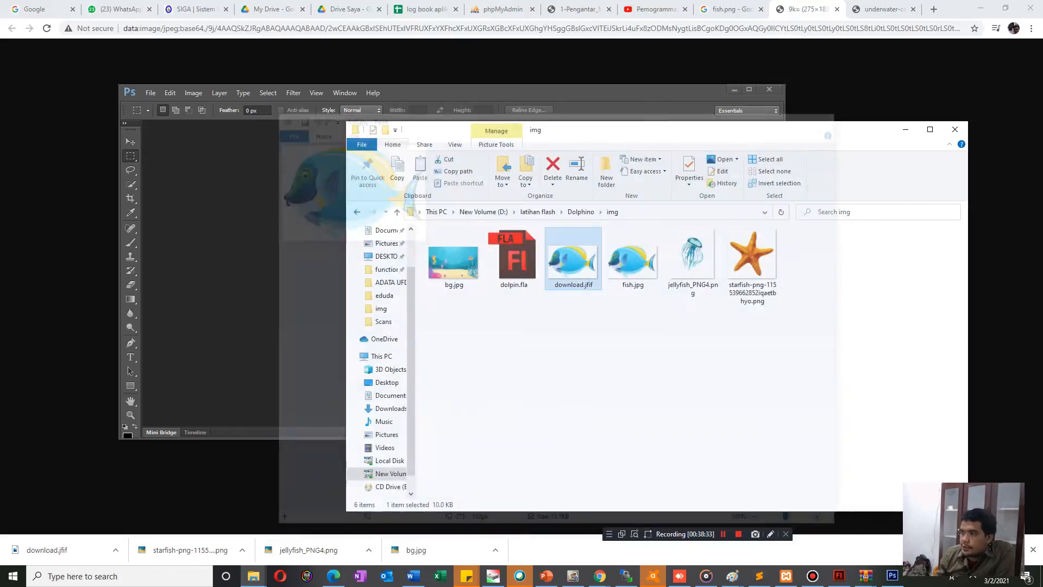
Open fish.jpg from the img folder in Photoshop and add a new empty layer above the background.
{"action": "left_click_drag", "start_coordinate": [632, 258], "coordinate": [326, 244]}
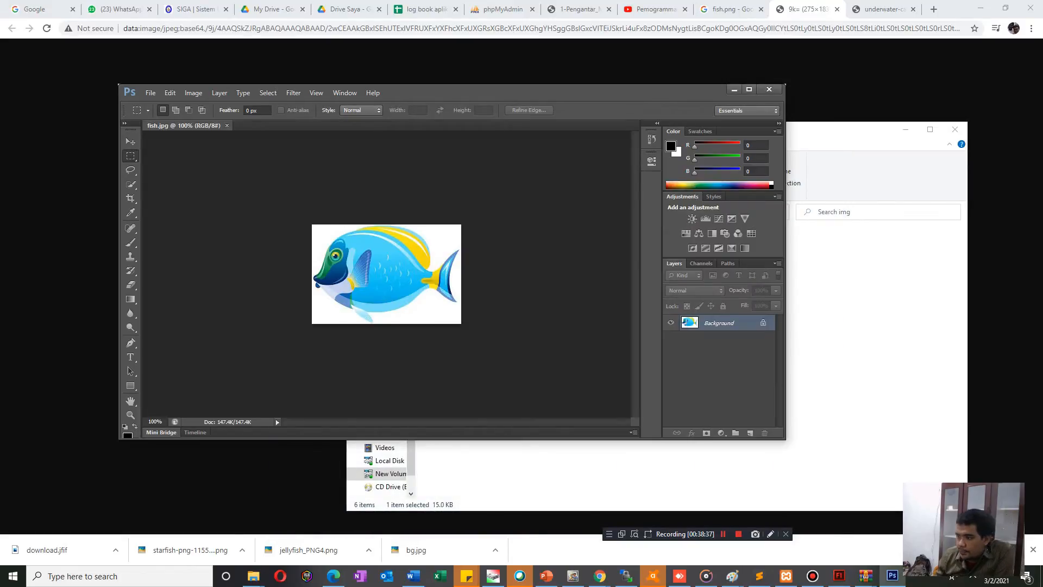
{"action": "left_click", "coordinate": [750, 434]}
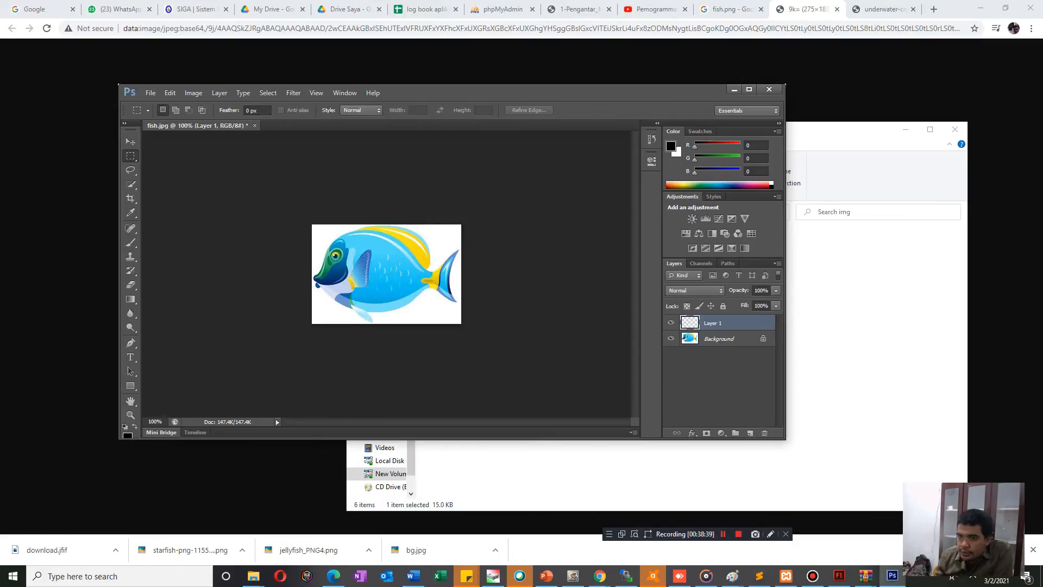
Select the entire Background layer and subtract the white area around the fish with the Quick Selection tool.
{"action": "left_click", "coordinate": [130, 184]}
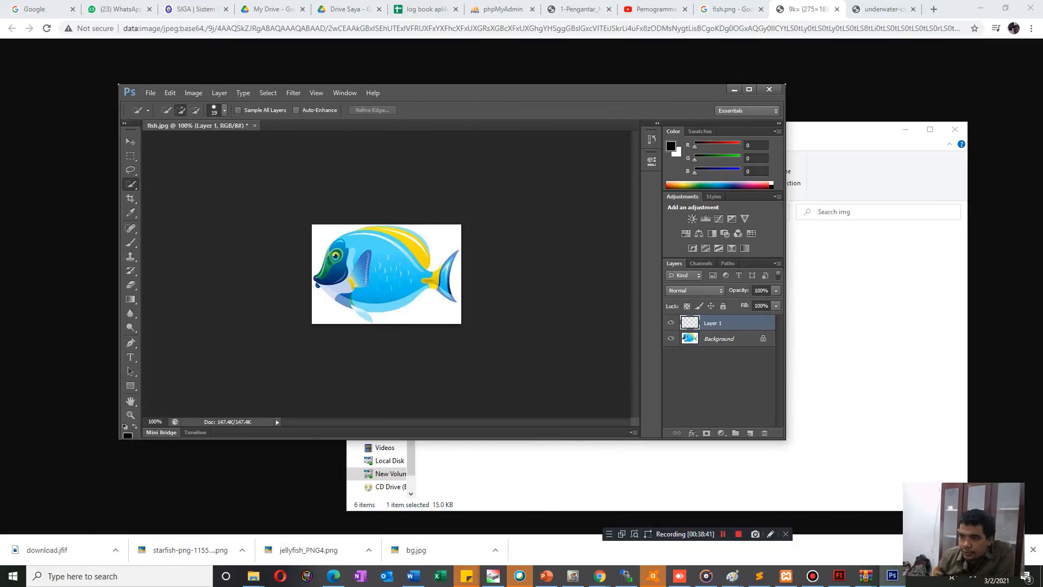
{"action": "key", "text": "ctrl+a"}
{"action": "left_click", "coordinate": [720, 339]}
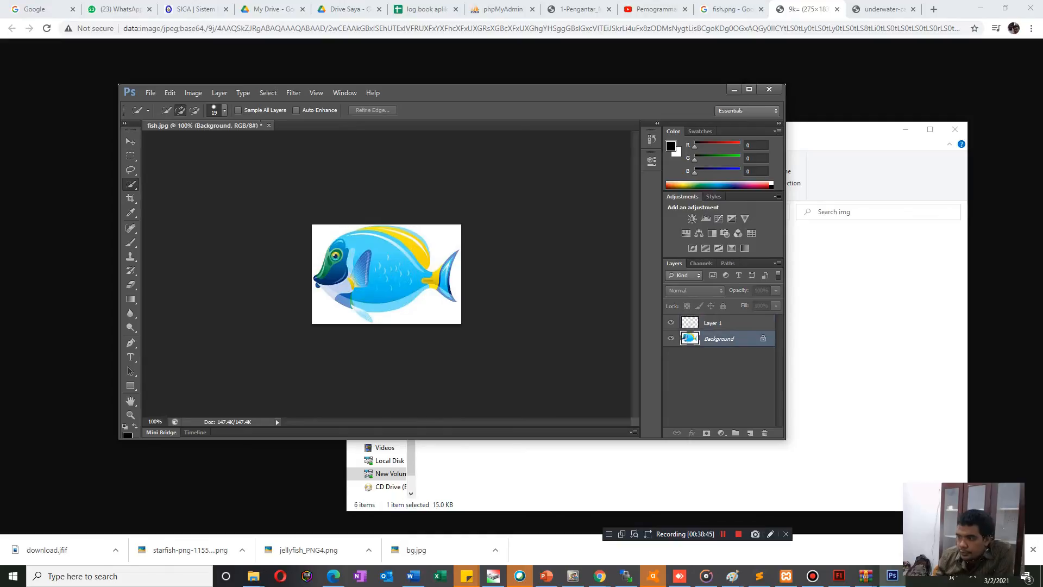
{"action": "key", "text": "ctrl+a"}
{"action": "key", "text": "alt"}
{"action": "left_click_drag", "start_coordinate": [447, 312], "coordinate": [389, 313]}
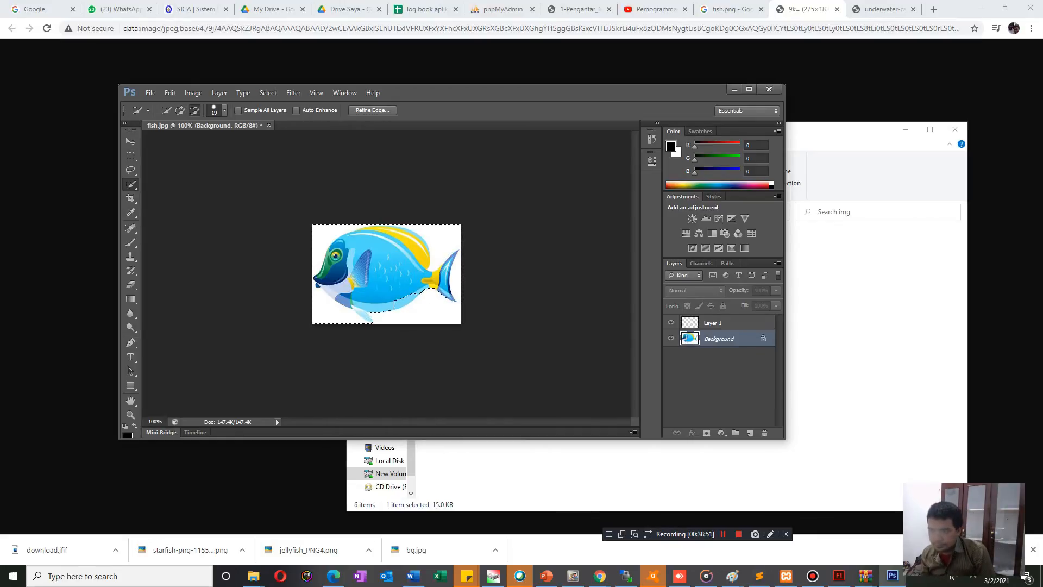
{"action": "mouse_move", "coordinate": [455, 290]}
{"action": "left_mouse_down"}
{"action": "mouse_move", "coordinate": [433, 243]}
{"action": "mouse_move", "coordinate": [406, 229]}
{"action": "mouse_move", "coordinate": [329, 237]}
{"action": "mouse_move", "coordinate": [315, 286]}
{"action": "left_mouse_up"}
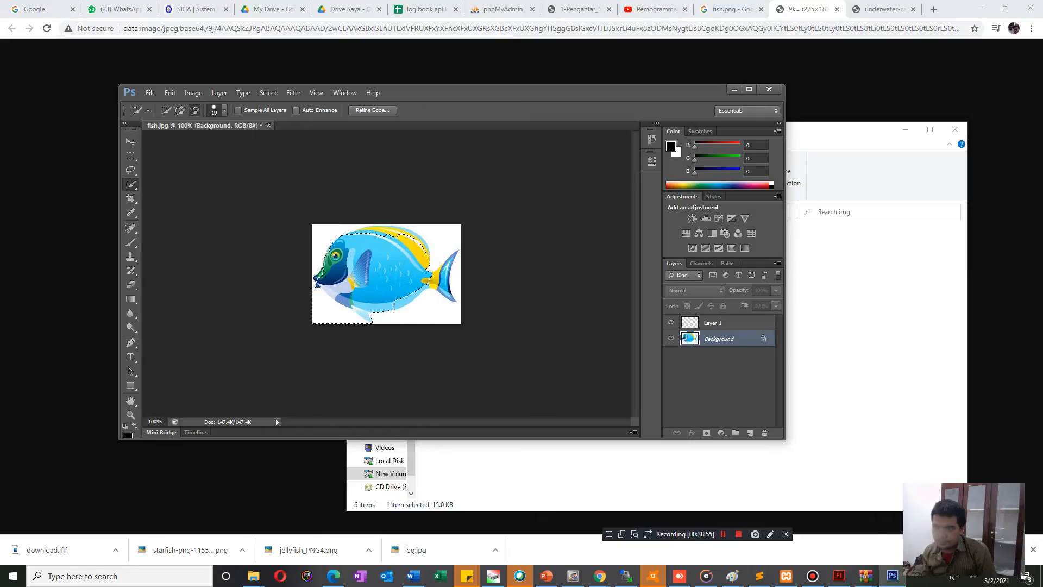
{"action": "left_click", "coordinate": [359, 305]}
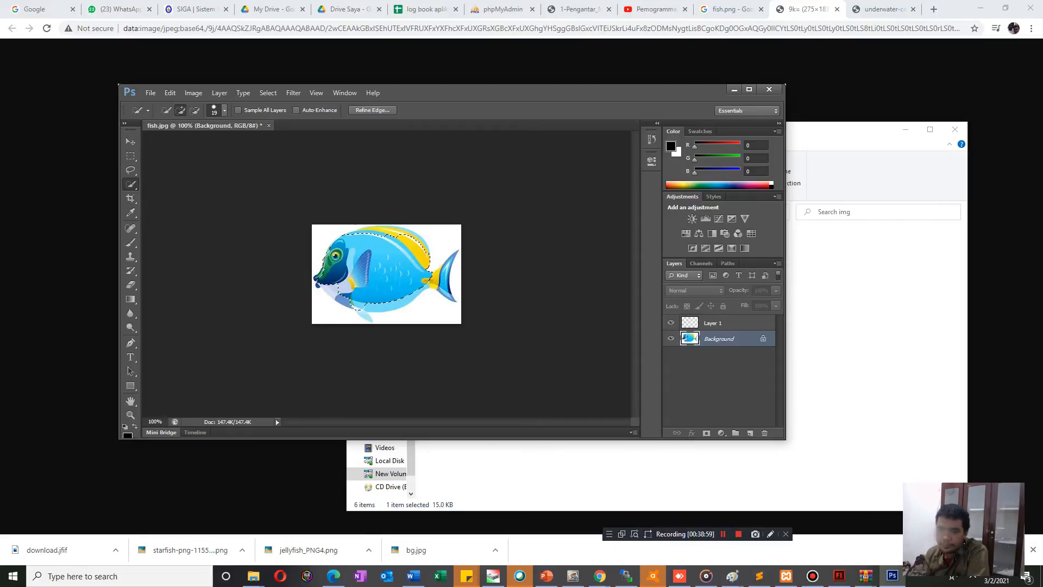
At 200% zoom, extend the selection over the fish's missing belly, lower fin, dorsal fin and tail.
{"action": "left_click", "coordinate": [155, 422]}
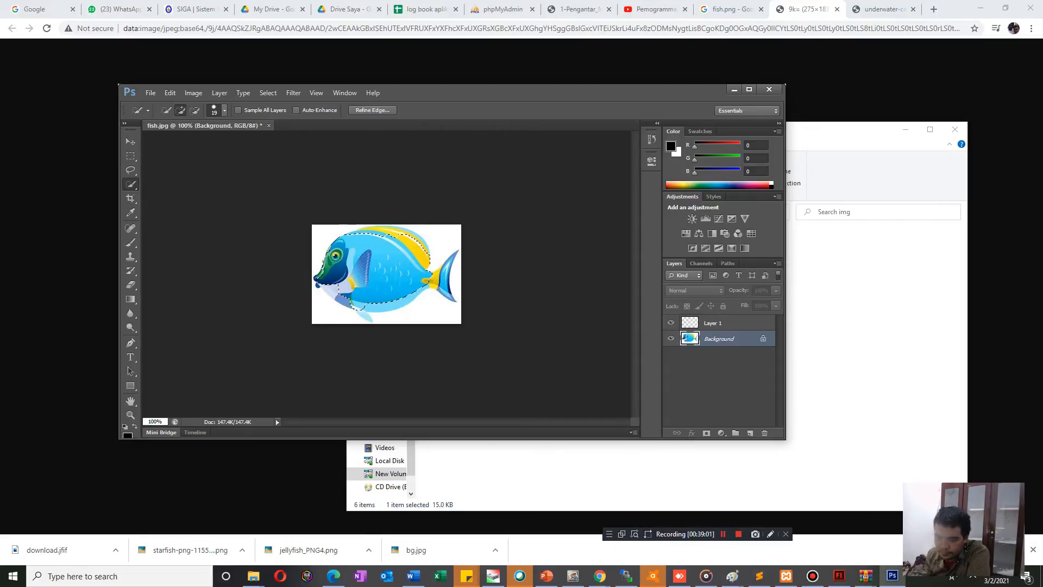
{"action": "key", "text": "XF86AudioMute"}
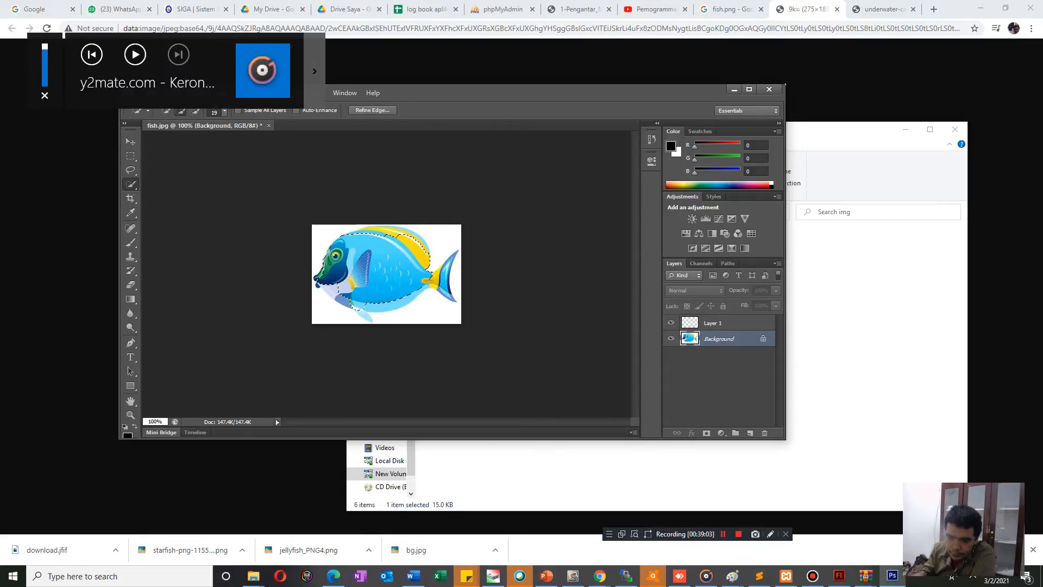
{"action": "key", "text": "BackSpace"}
{"action": "type", "text": "2"}
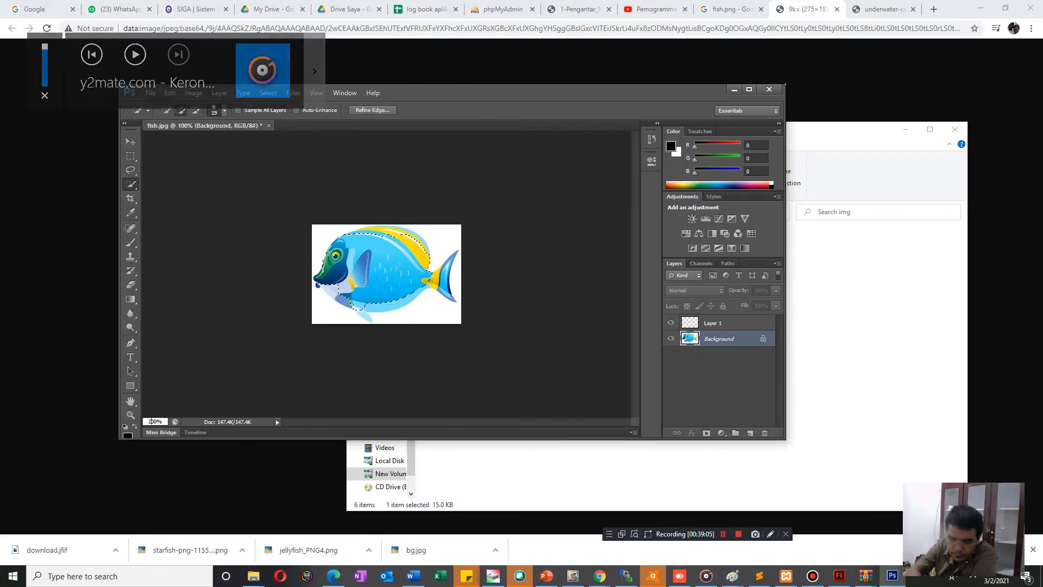
{"action": "key", "text": "Return"}
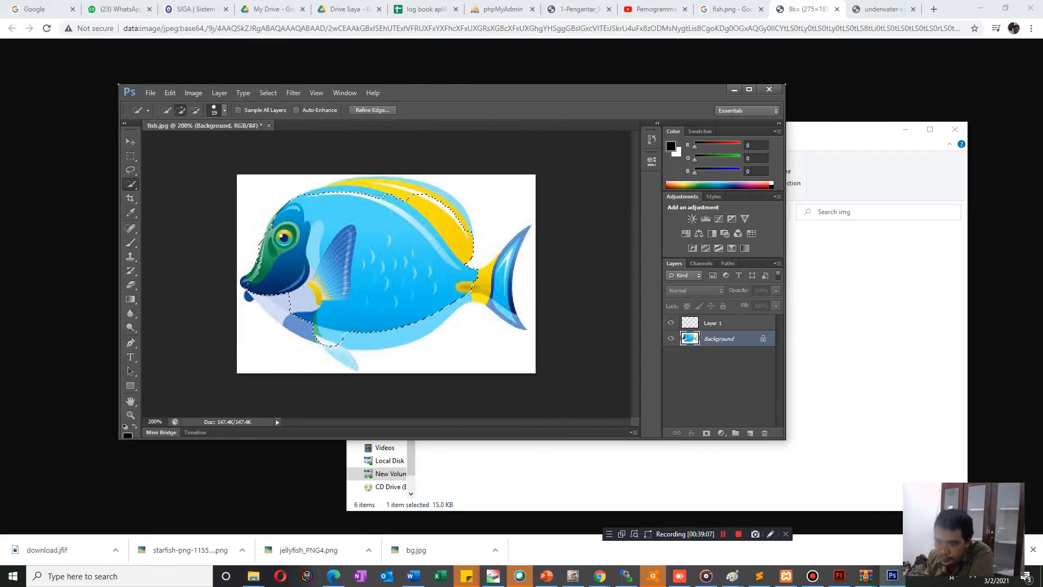
{"action": "left_click", "coordinate": [338, 352]}
{"action": "left_click", "coordinate": [268, 306]}
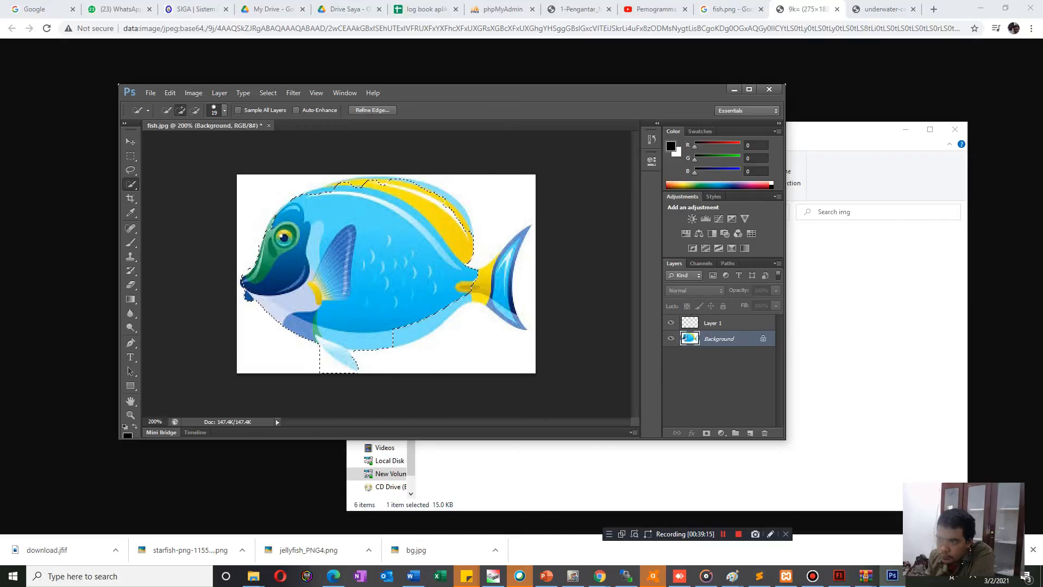
{"action": "left_click", "coordinate": [417, 182]}
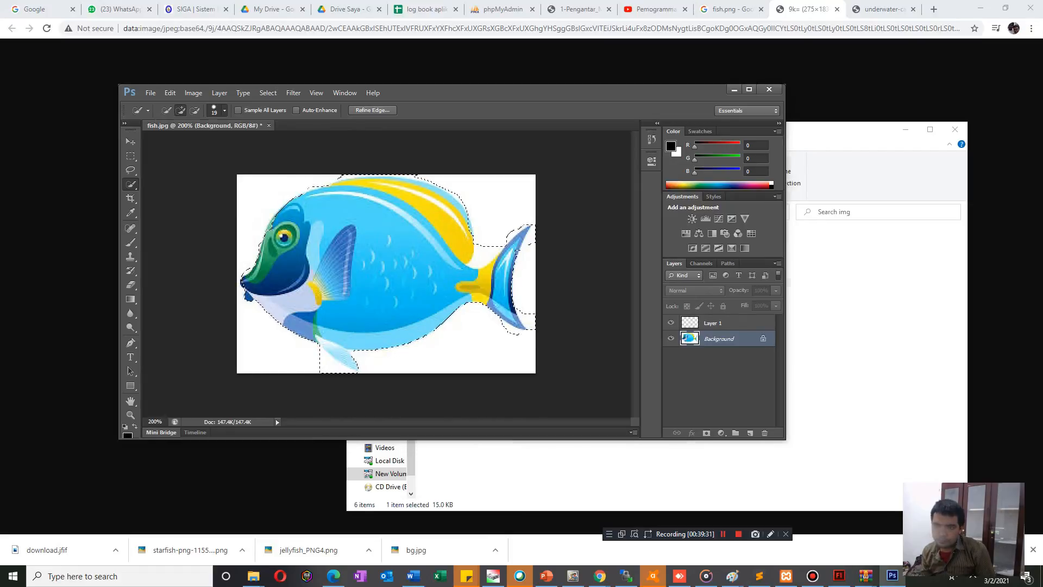
Reduce the Quick Selection brush size and tighten the selection around the fish's lower fin and tail.
{"action": "left_click", "coordinate": [224, 110]}
{"action": "left_click_drag", "start_coordinate": [174, 142], "coordinate": [169, 142]}
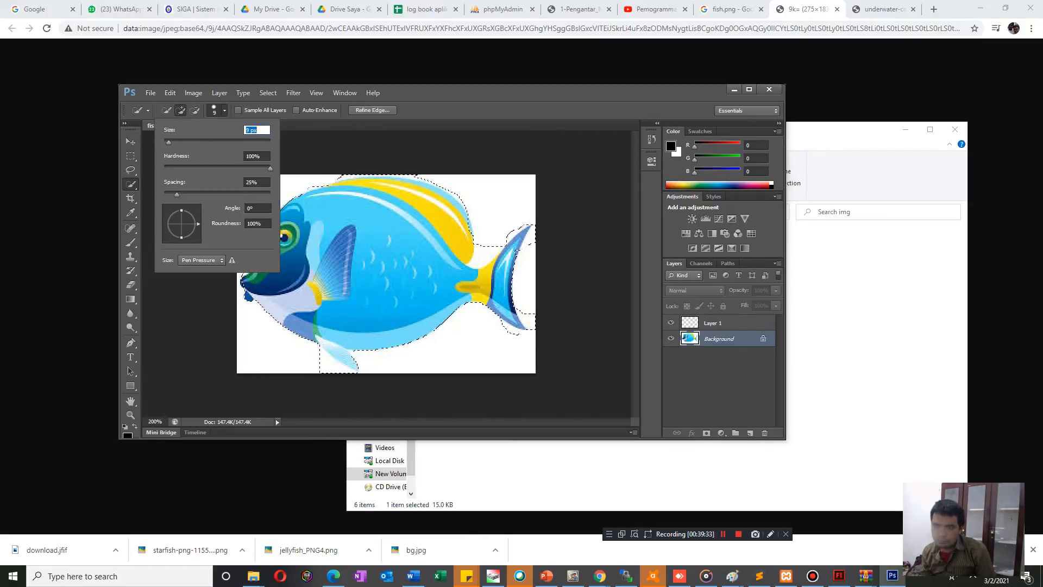
{"action": "key", "text": "alt"}
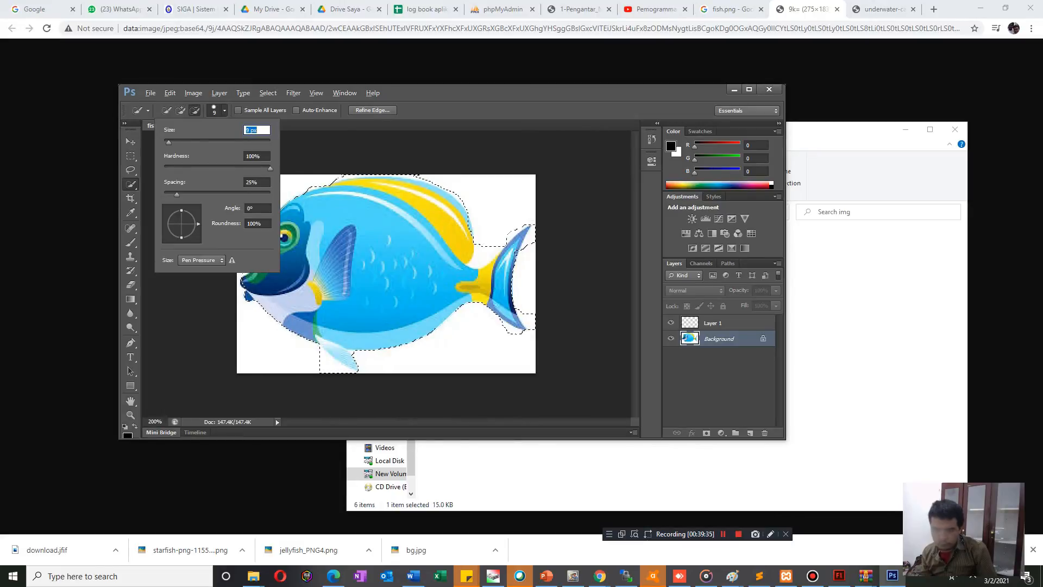
{"action": "key", "text": "Return"}
{"action": "key", "text": "alt"}
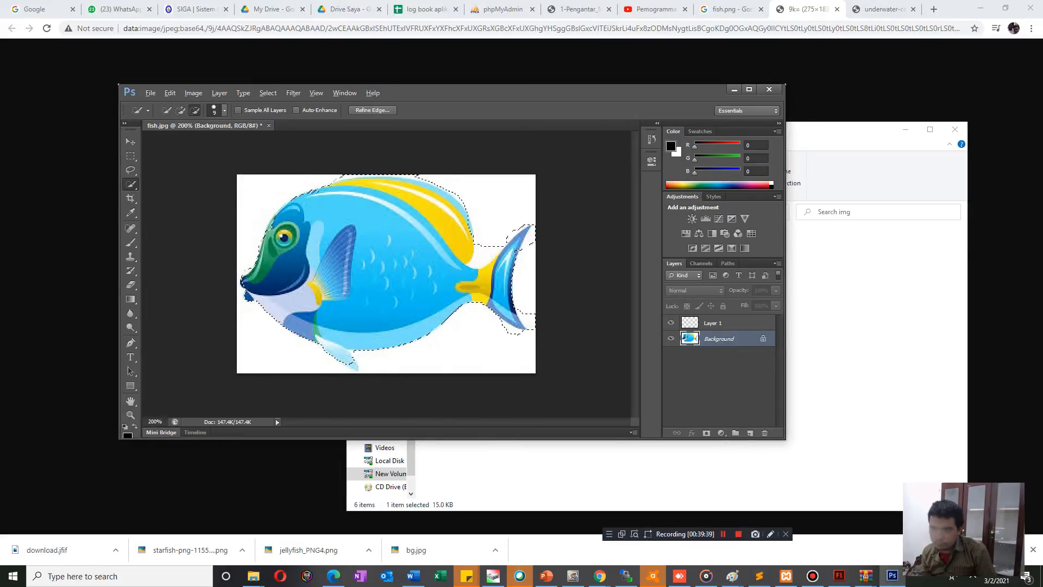
{"action": "key", "text": "alt"}
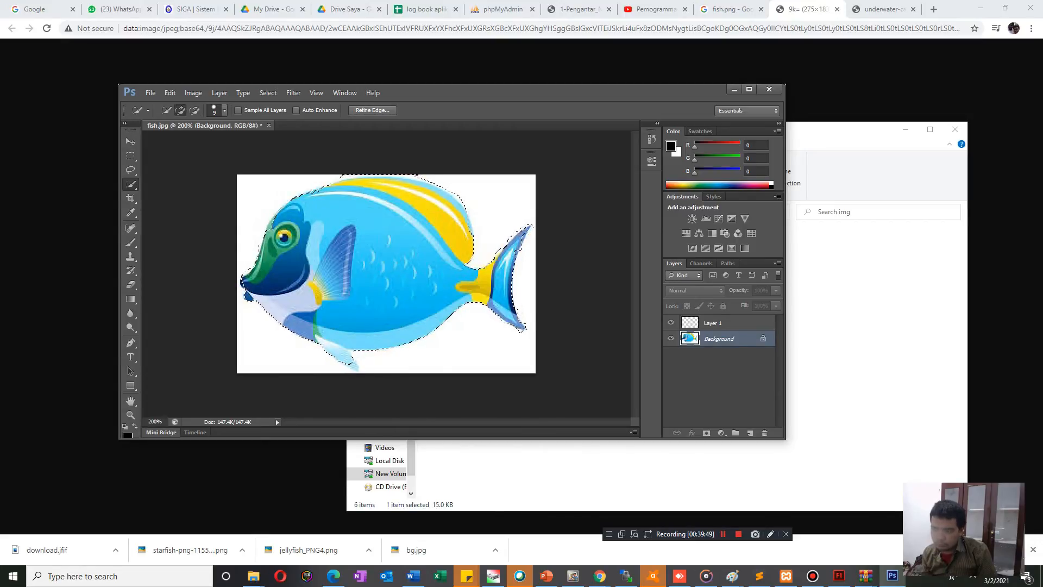
{"action": "left_click", "coordinate": [373, 362], "text": "alt"}
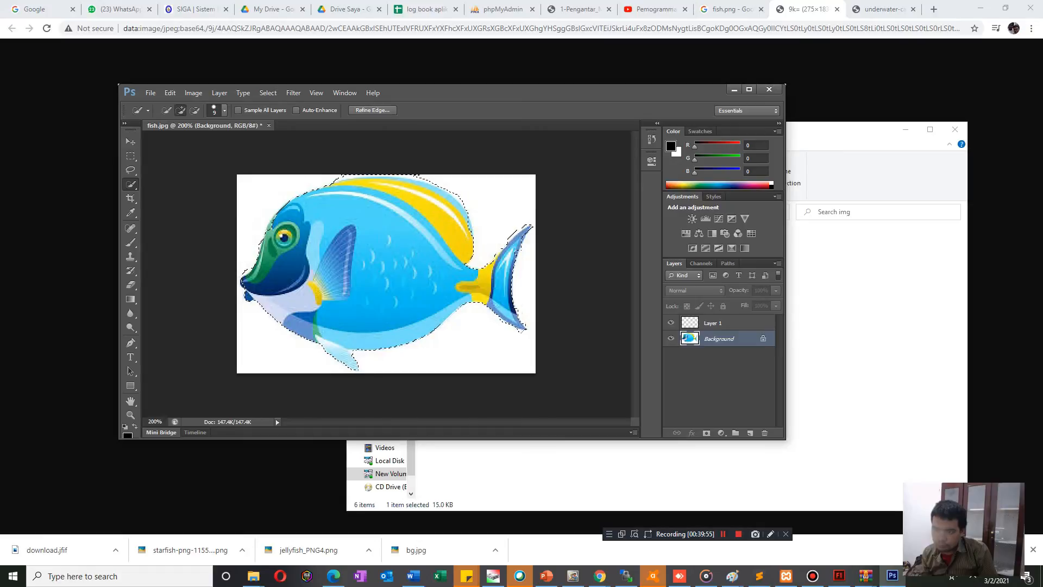
Refine the selection edge along the fish's dorsal fin and tail by removing leftover white and restoring missed parts.
{"action": "key", "text": "alt"}
{"action": "key", "text": "alt"}
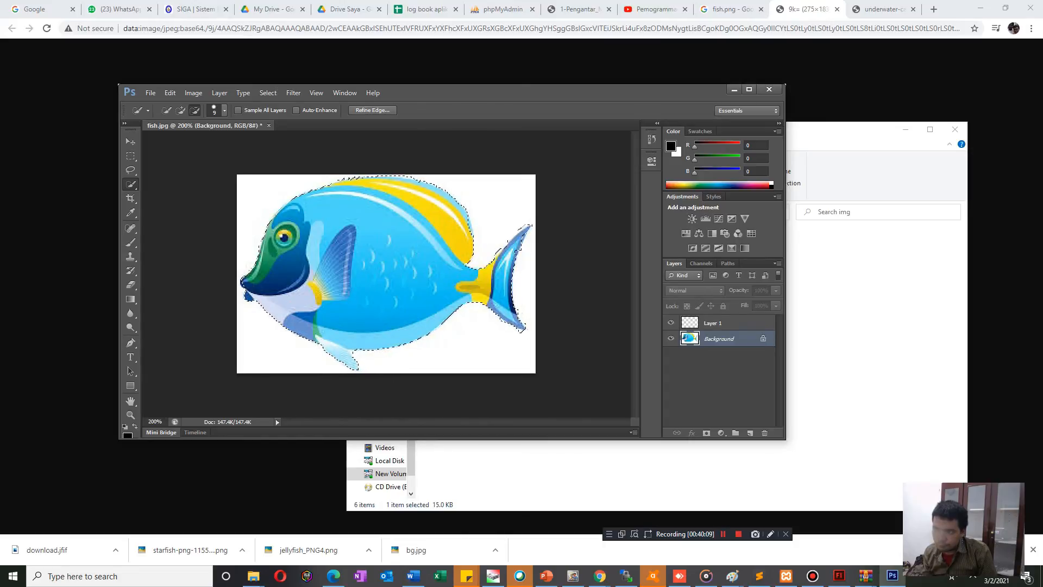
{"action": "key", "text": "alt"}
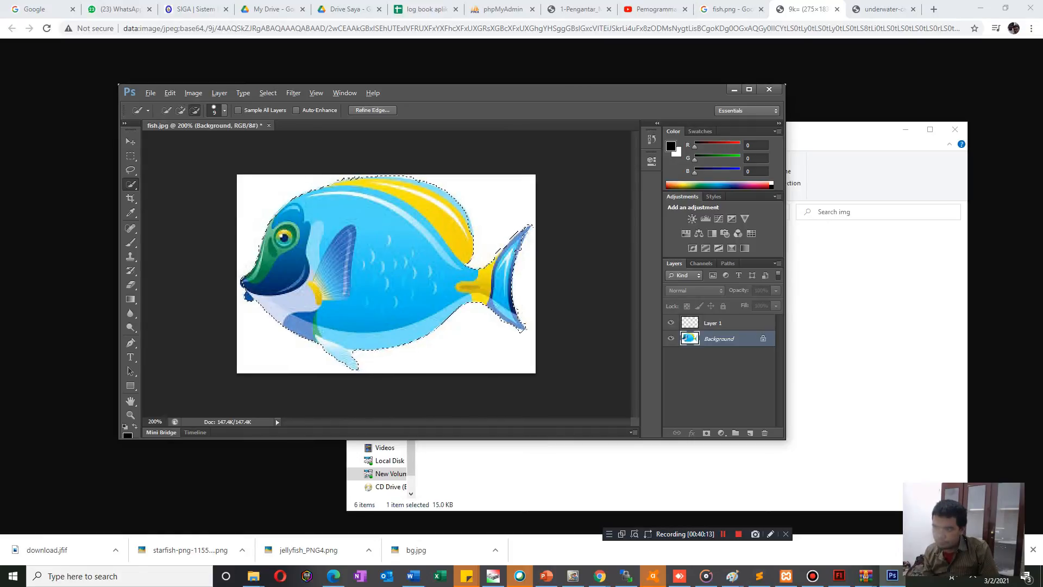
{"action": "key", "text": "alt"}
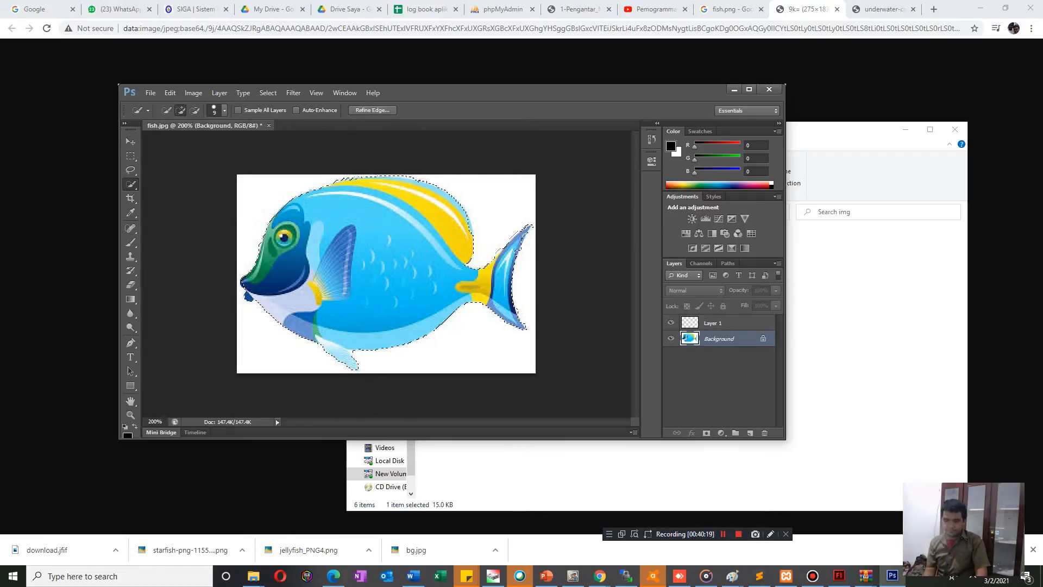
Cut the selected fish from the Background layer, hide that layer and paste the fish into Layer 1.
{"action": "key", "text": "ctrl+x"}
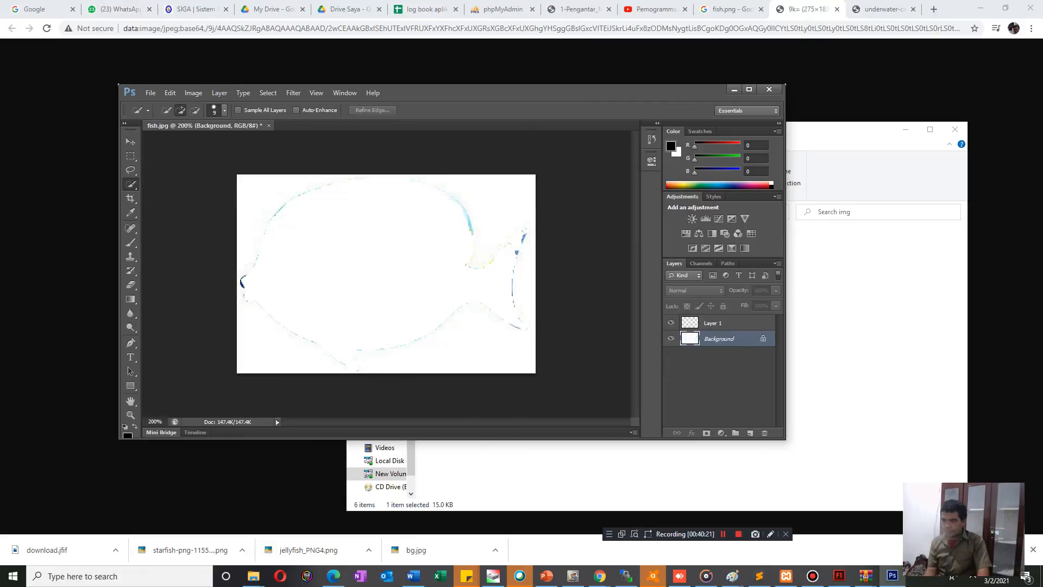
{"action": "left_click", "coordinate": [671, 339]}
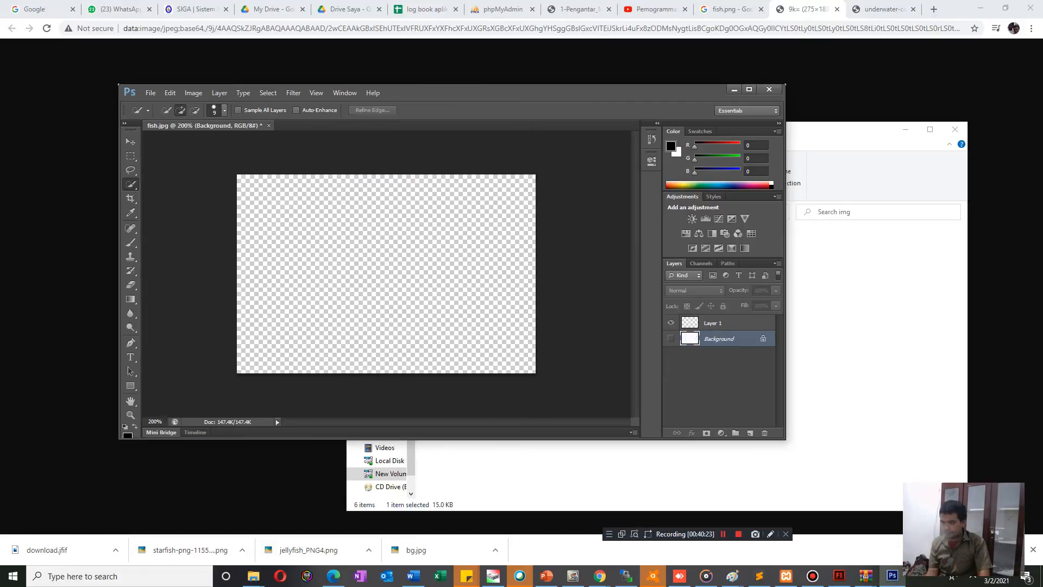
{"action": "left_click", "coordinate": [713, 323]}
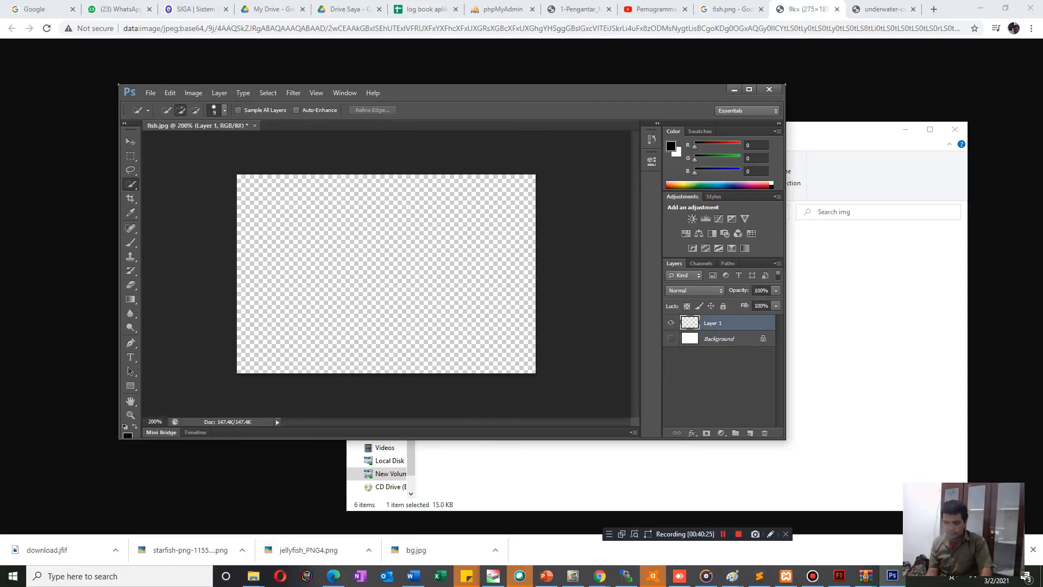
{"action": "key", "text": "ctrl+v"}
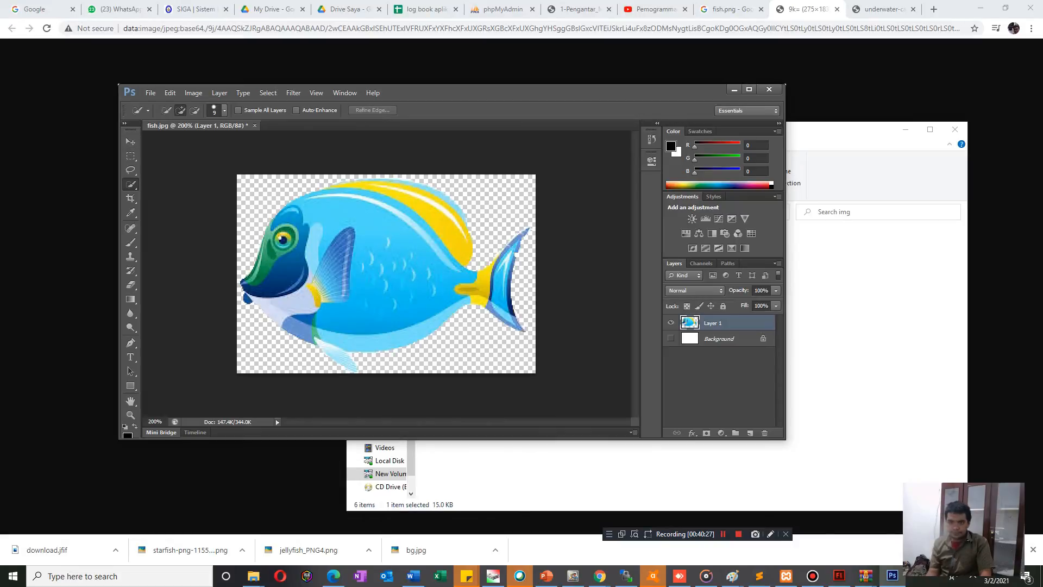
Save the cut-out as fish.png in the img folder with the default PNG options and minimise Photoshop.
{"action": "left_click", "coordinate": [150, 92]}
{"action": "left_click", "coordinate": [165, 223]}
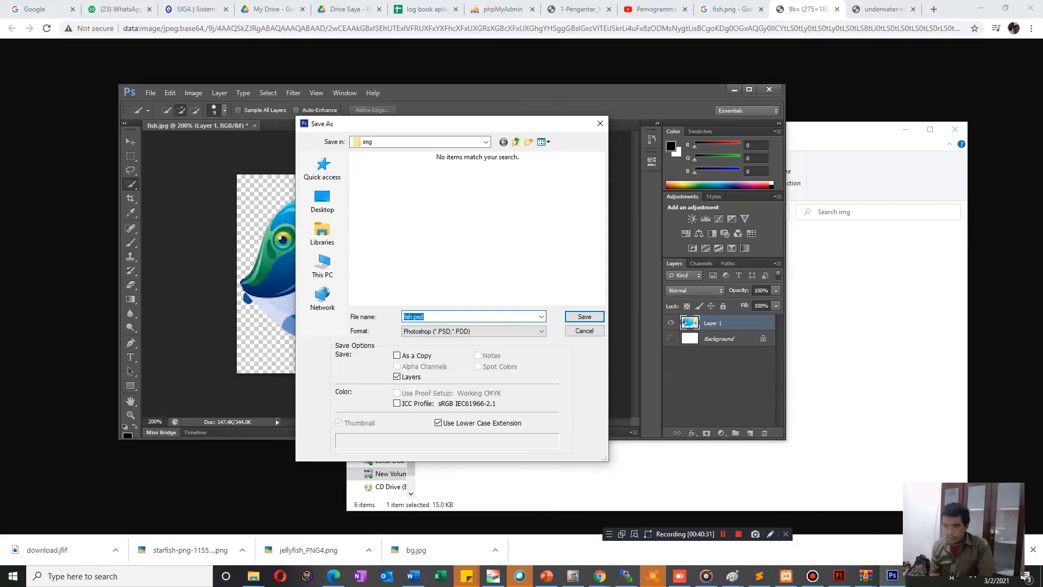
{"action": "left_click", "coordinate": [472, 331]}
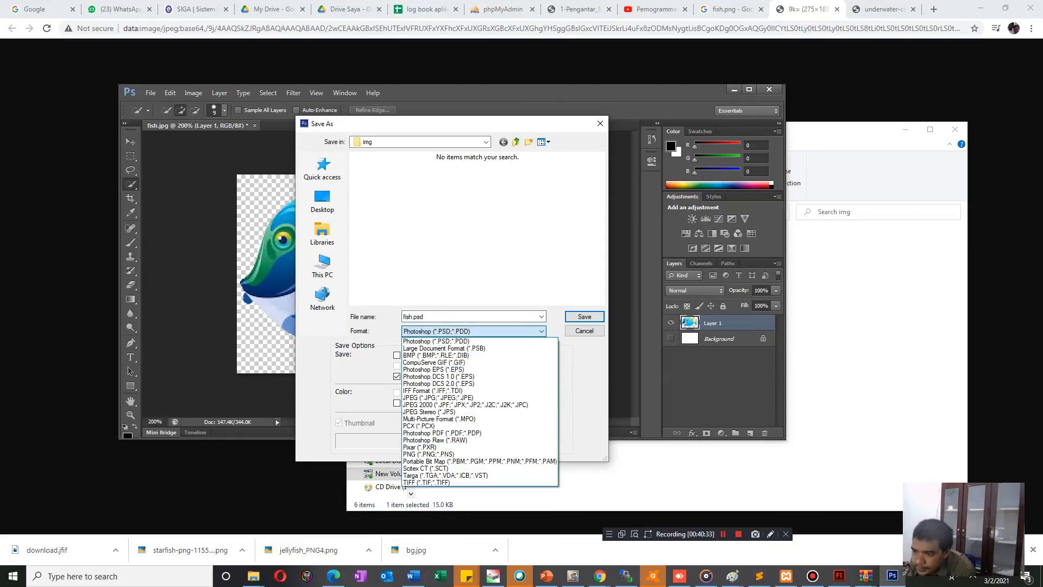
{"action": "left_click", "coordinate": [429, 454]}
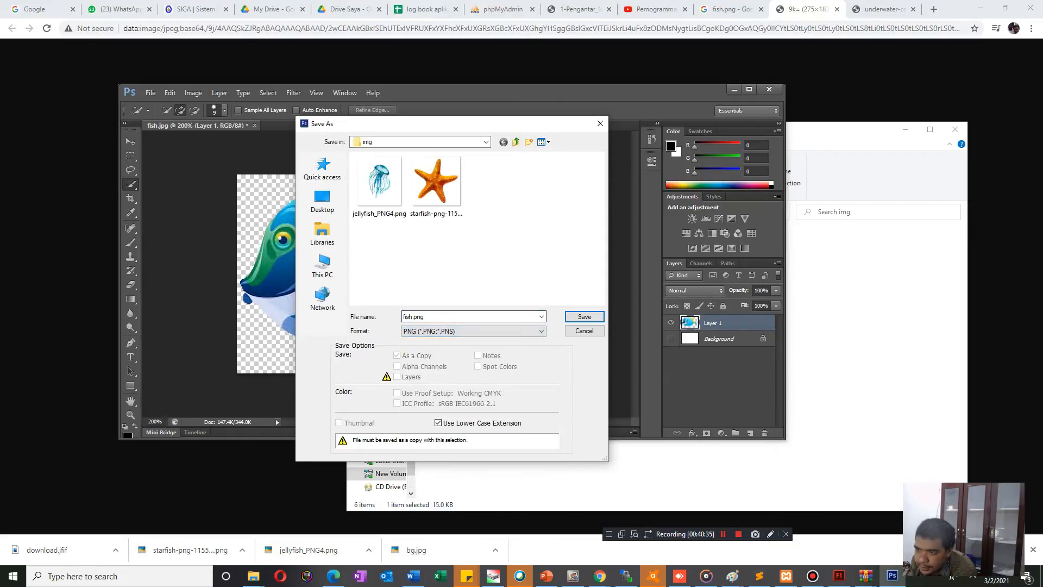
{"action": "left_click", "coordinate": [585, 317]}
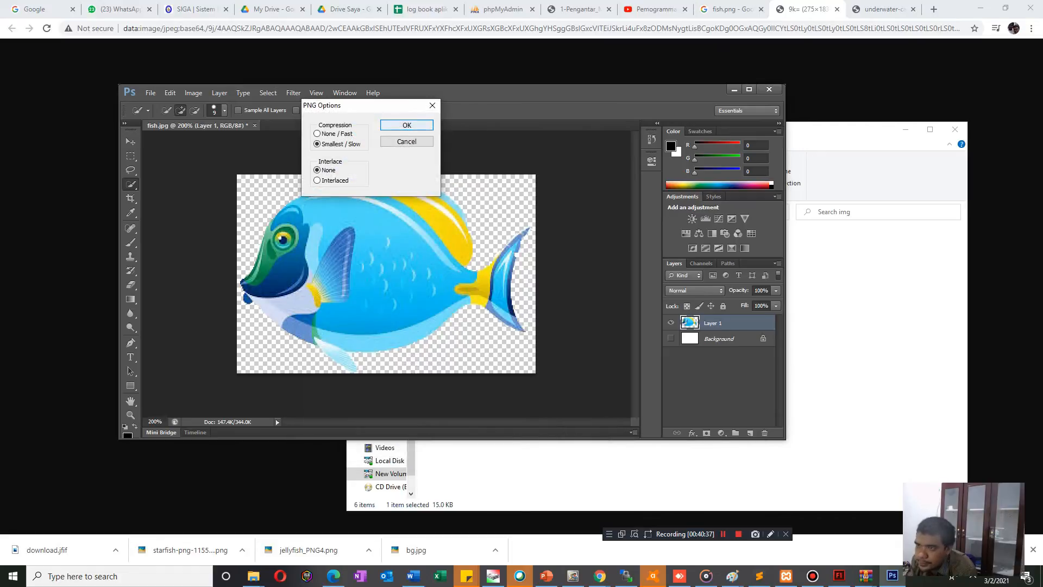
{"action": "left_click", "coordinate": [407, 124]}
{"action": "left_click", "coordinate": [734, 89]}
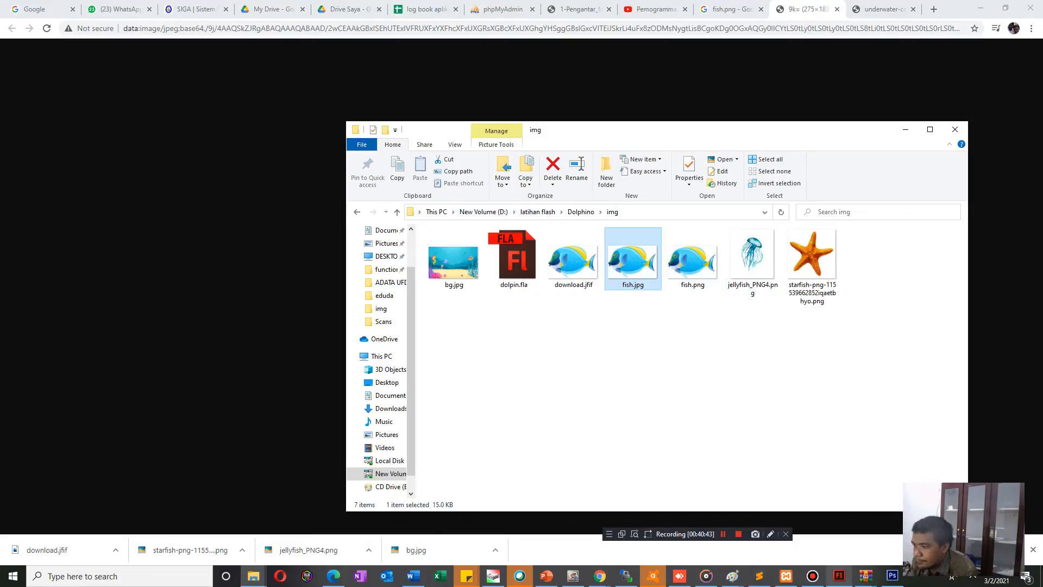
Switch to dolpin.fla in Flash and add a new layer above Layer 4 with the playhead at frame 1.
{"action": "left_click", "coordinate": [839, 575]}
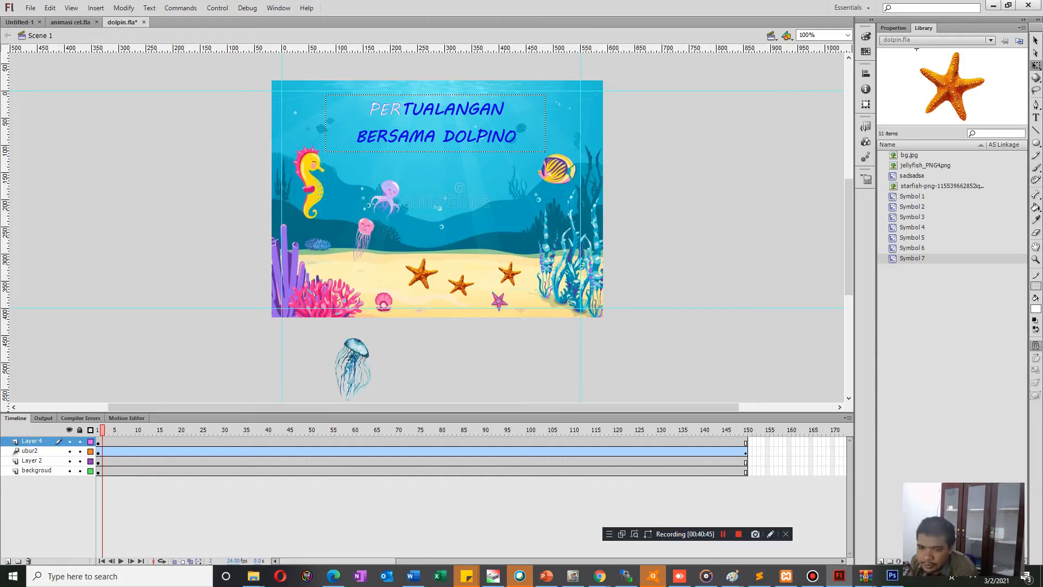
{"action": "left_click", "coordinate": [111, 442]}
{"action": "left_click_drag", "start_coordinate": [112, 430], "coordinate": [97, 429]}
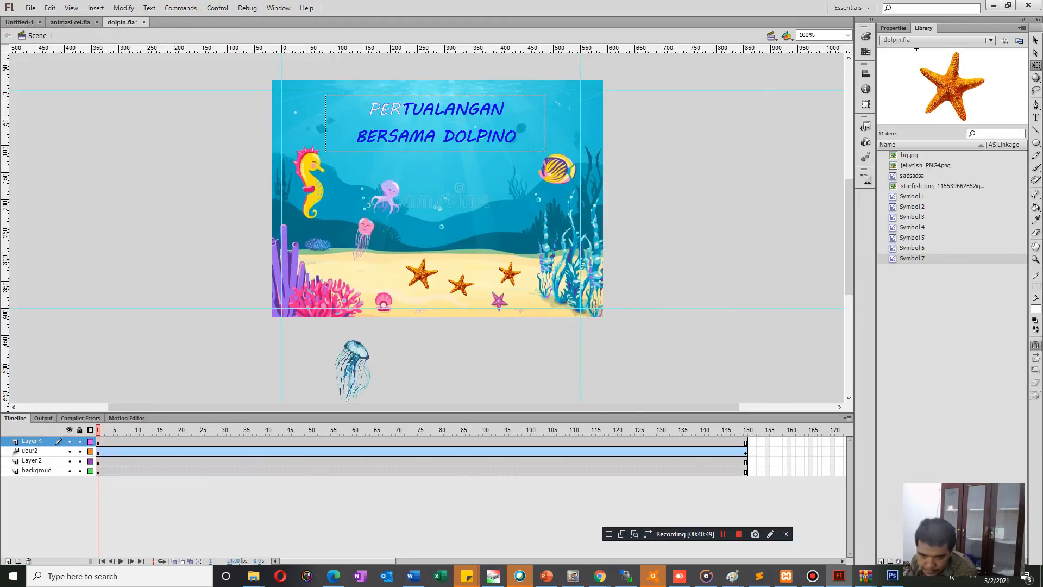
{"action": "left_click", "coordinate": [8, 561]}
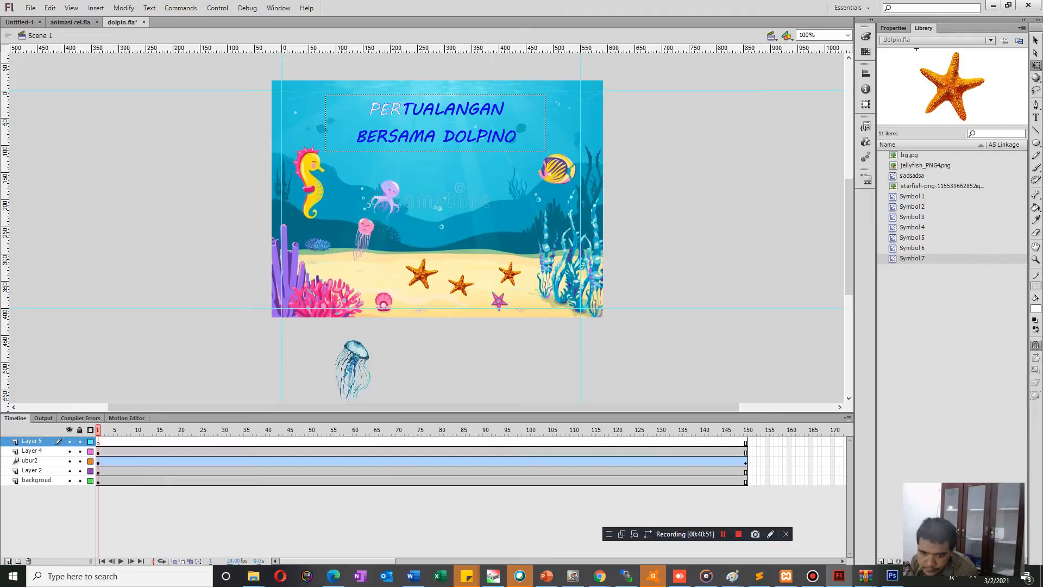
Import fish.png to the stage on the new layer, shrink it to about half size and place it just beyond the stage's right edge.
{"action": "left_click", "coordinate": [30, 8]}
{"action": "mouse_move", "coordinate": [99, 171]}
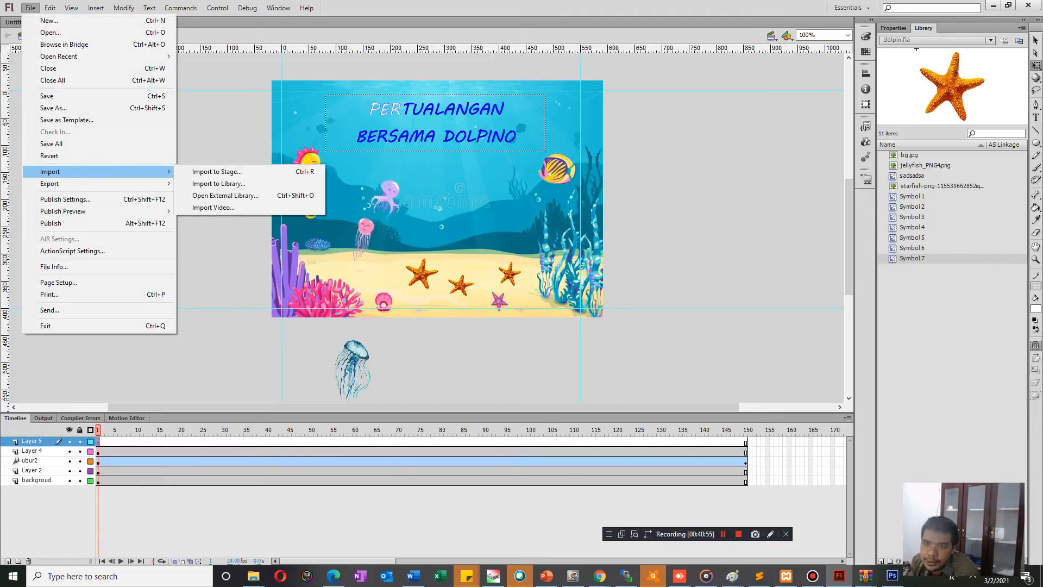
{"action": "left_click", "coordinate": [217, 171]}
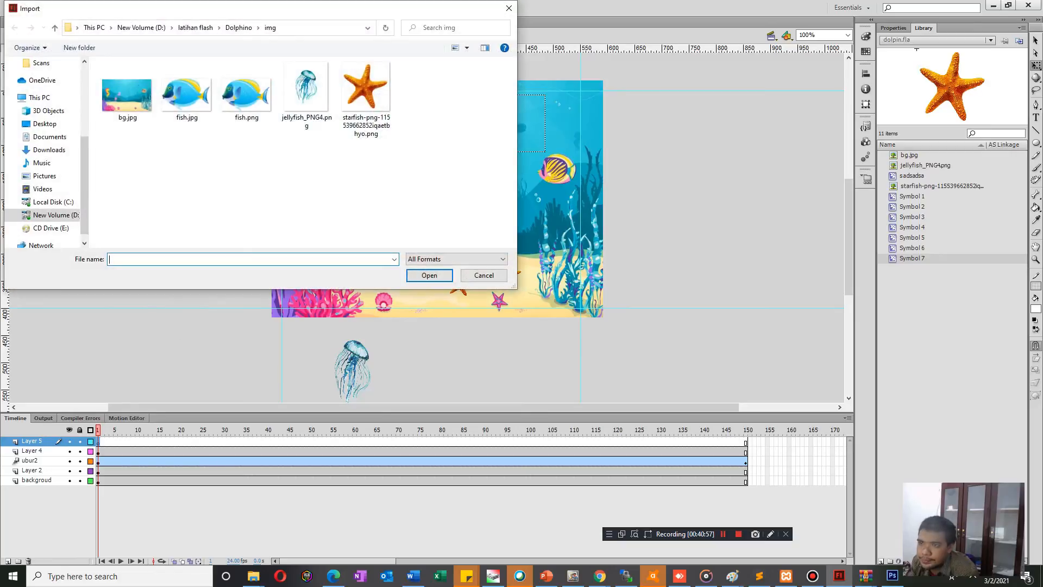
{"action": "left_click", "coordinate": [247, 92]}
{"action": "key", "text": "Return"}
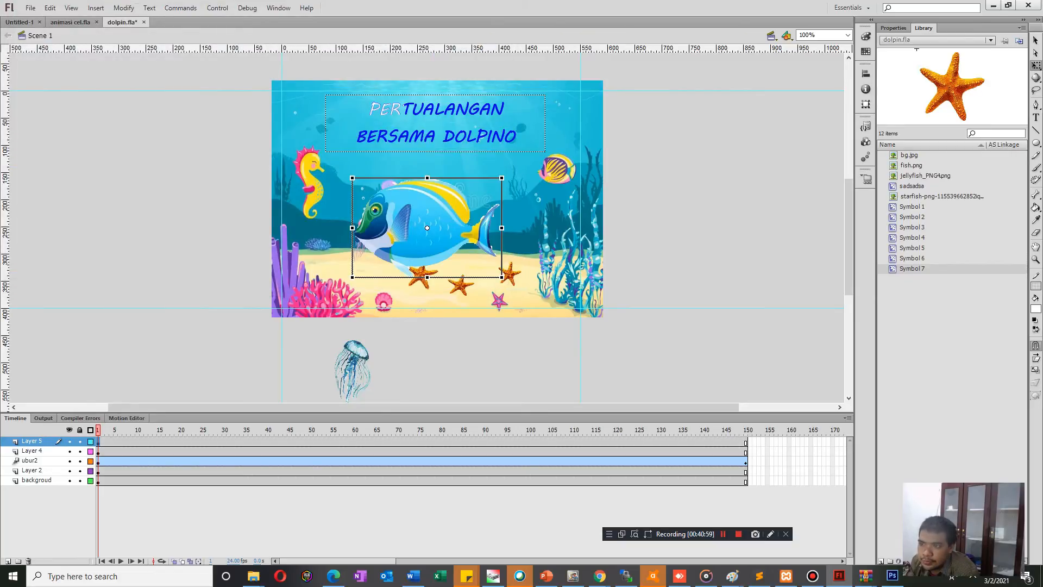
{"action": "left_click_drag", "start_coordinate": [502, 178], "coordinate": [689, 207]}
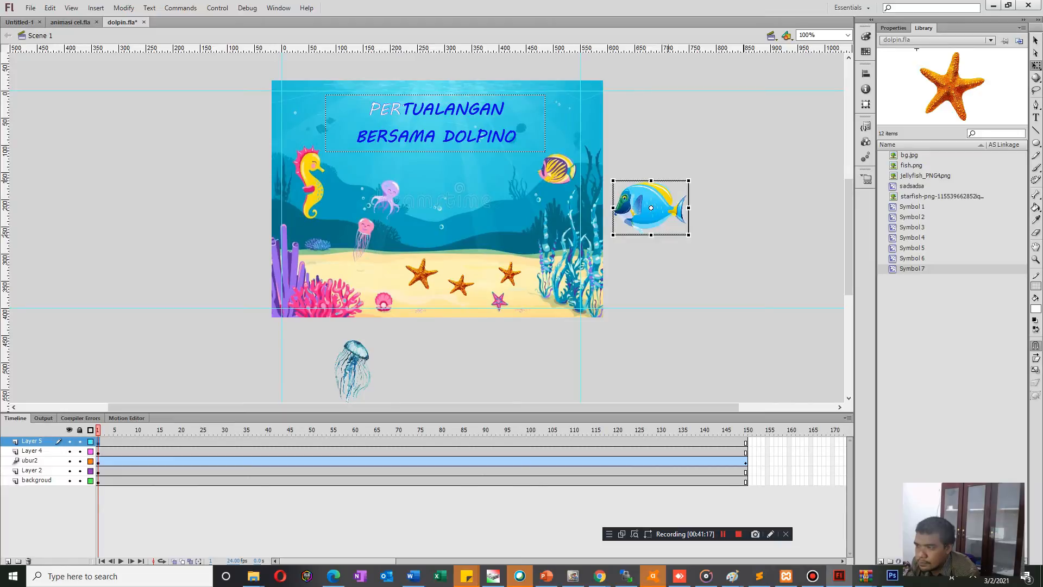
Create a motion tween for the fish on Layer 5, converting the image to a symbol.
{"action": "right_click", "coordinate": [99, 441]}
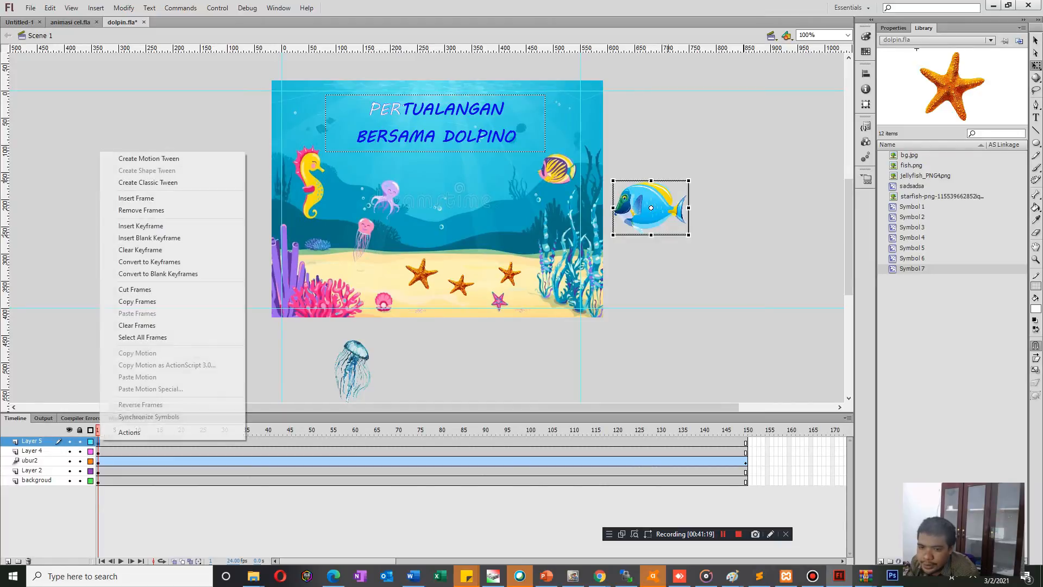
{"action": "left_click", "coordinate": [148, 158]}
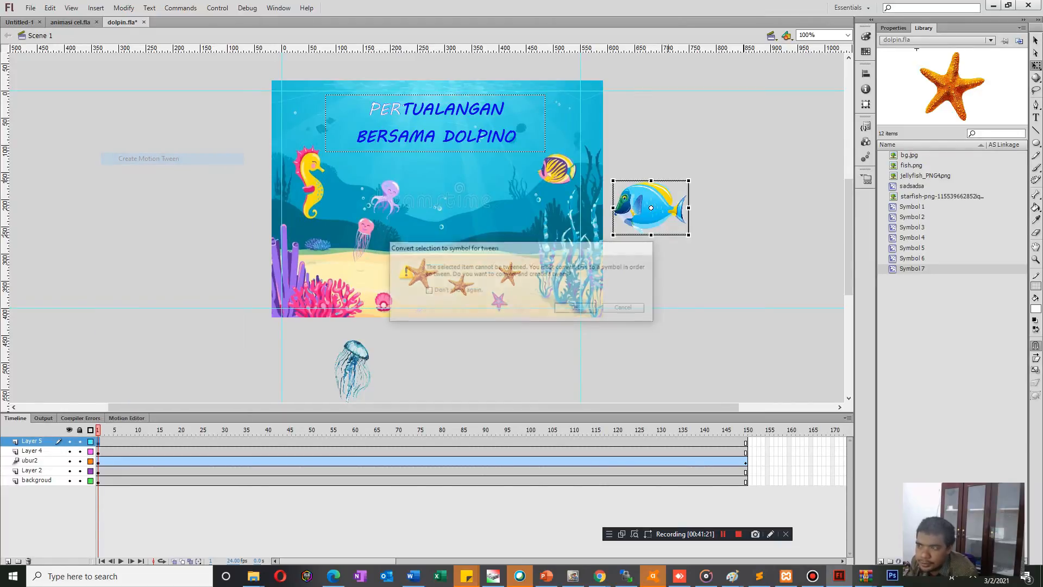
{"action": "left_click", "coordinate": [577, 308]}
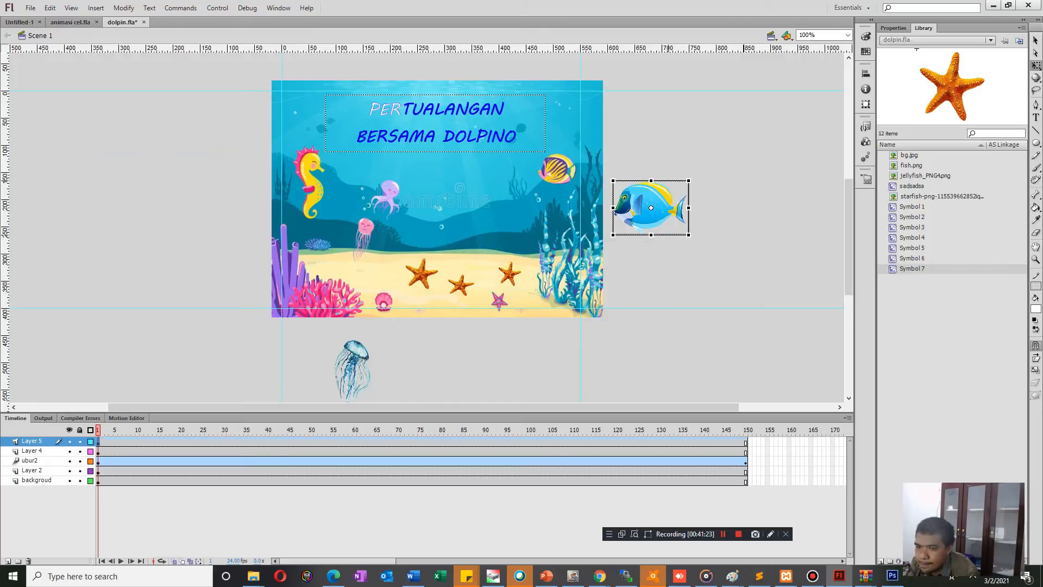
Move the fish straight onto the stage at frame 20, bend its motion path downward, and save the file.
{"action": "key", "text": "Return"}
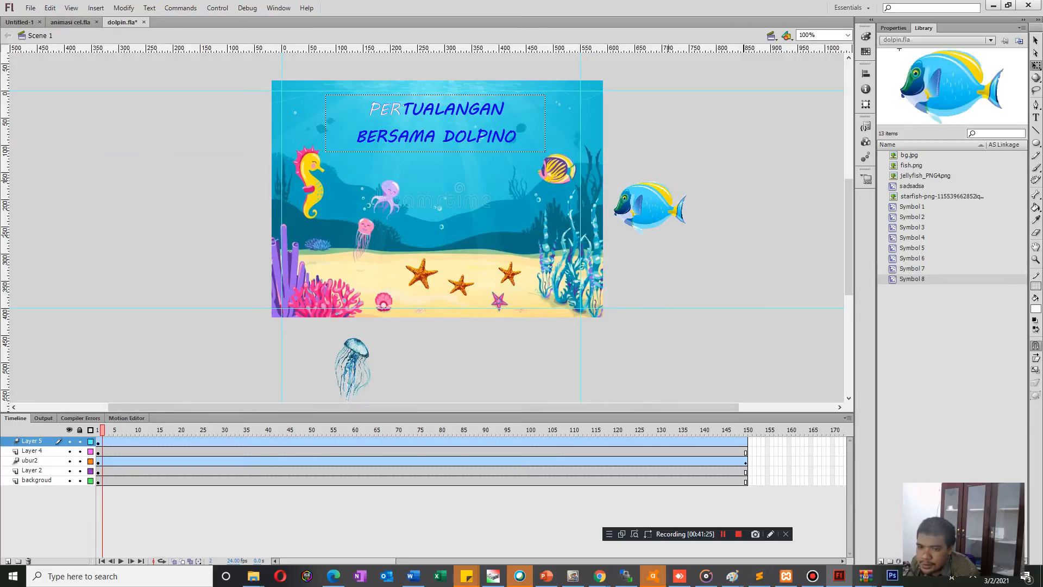
{"action": "key", "text": "Return"}
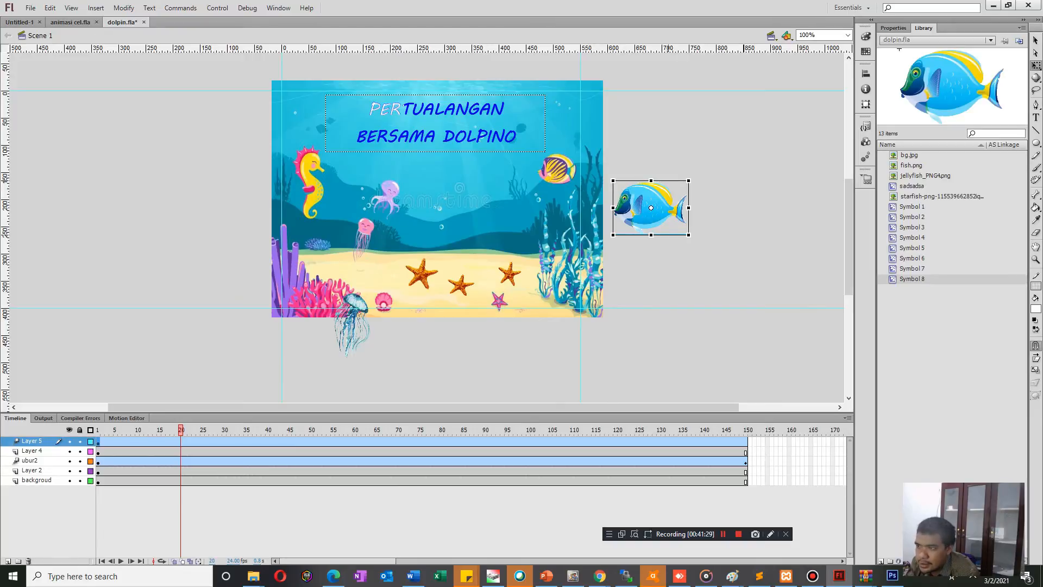
{"action": "left_click_drag", "start_coordinate": [651, 207], "coordinate": [528, 208]}
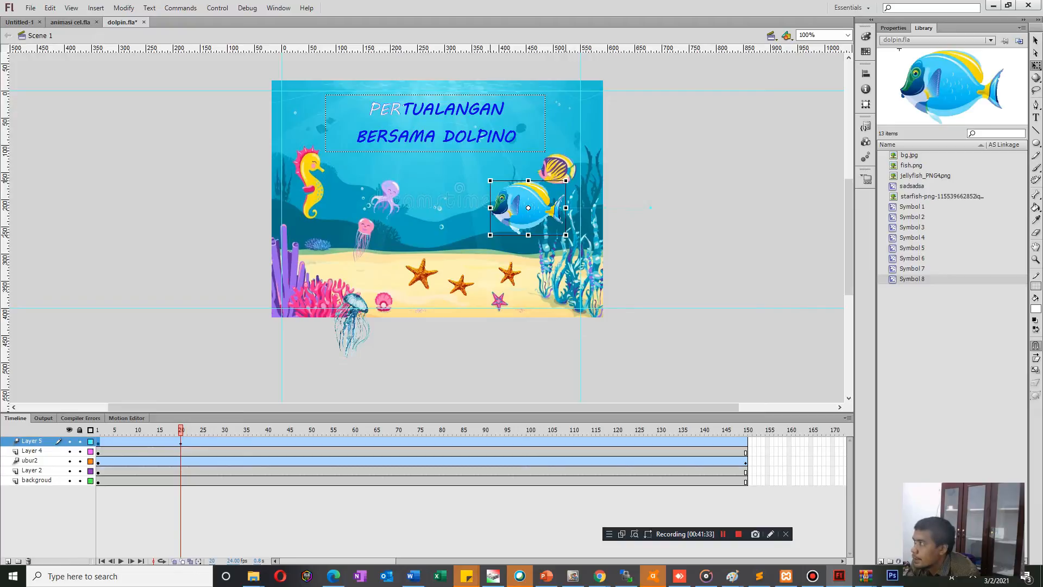
{"action": "key", "text": "v"}
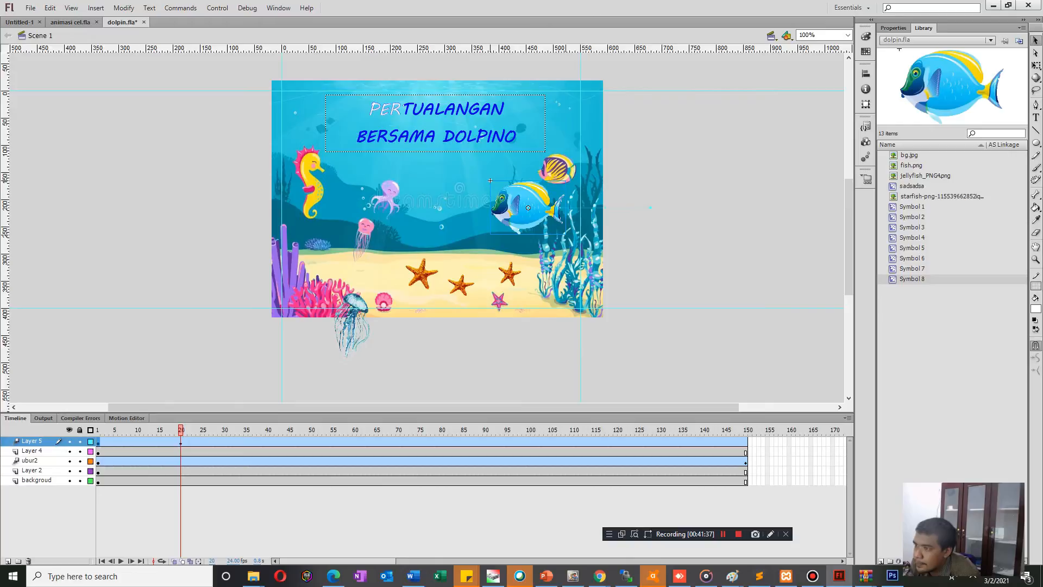
{"action": "left_click_drag", "start_coordinate": [585, 208], "coordinate": [586, 240]}
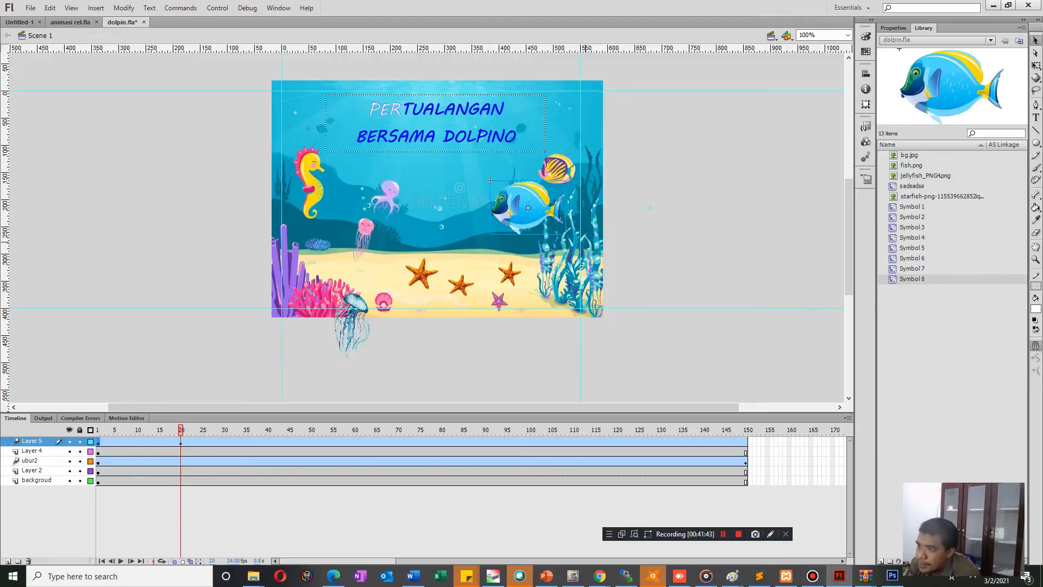
{"action": "key", "text": "ctrl+s"}
Move the fish down over the starfish on the seabed at frame 45 and bend that path segment upward.
{"action": "key", "text": "Return"}
{"action": "key", "text": "Return"}
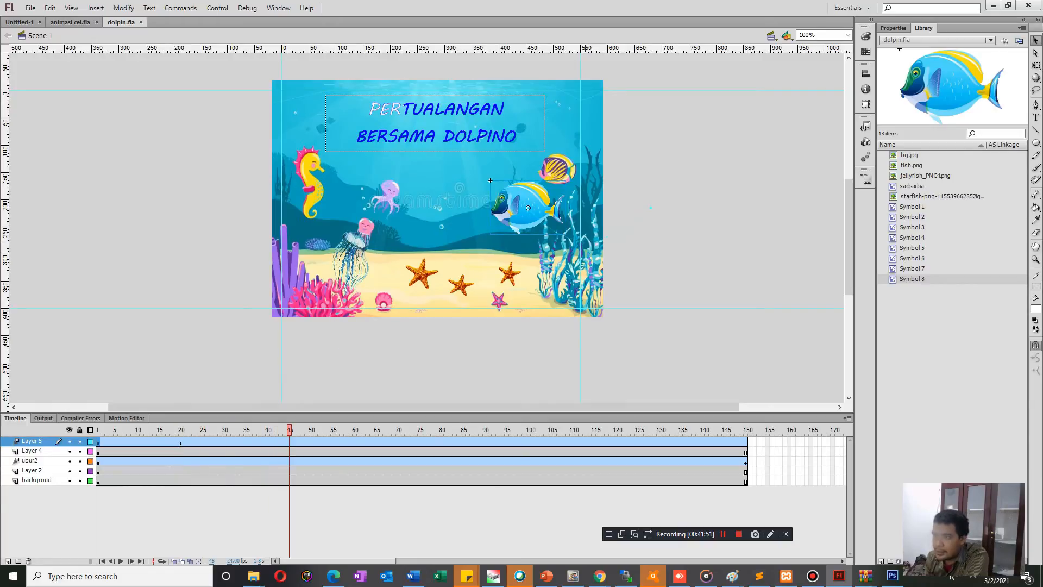
{"action": "left_click_drag", "start_coordinate": [528, 207], "coordinate": [425, 283]}
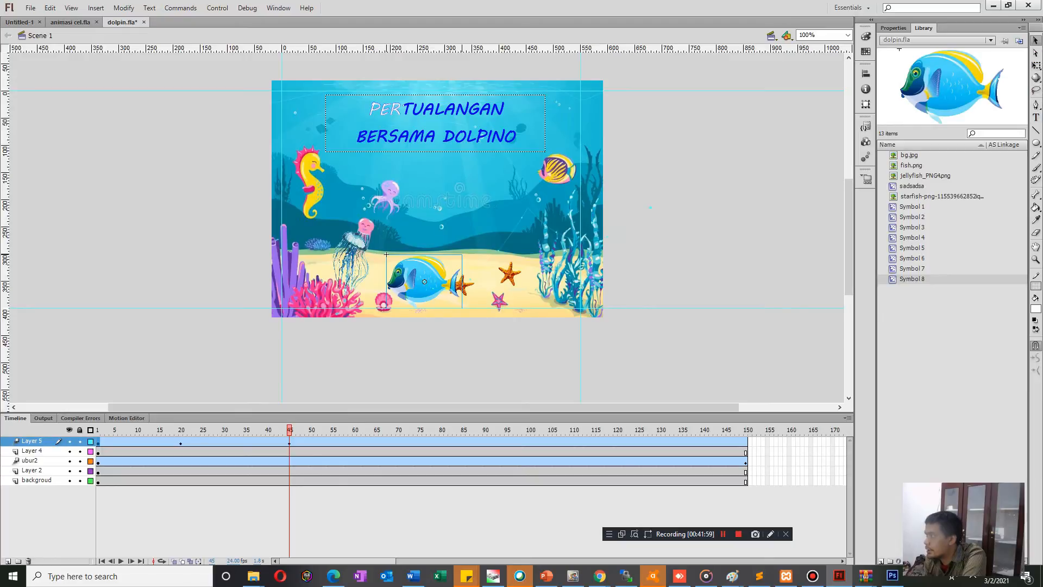
{"action": "mouse_move", "coordinate": [450, 284]}
{"action": "left_mouse_down"}
{"action": "mouse_move", "coordinate": [463, 163]}
{"action": "mouse_move", "coordinate": [527, 208]}
{"action": "left_mouse_up"}
{"action": "left_click_drag", "start_coordinate": [463, 168], "coordinate": [448, 188]}
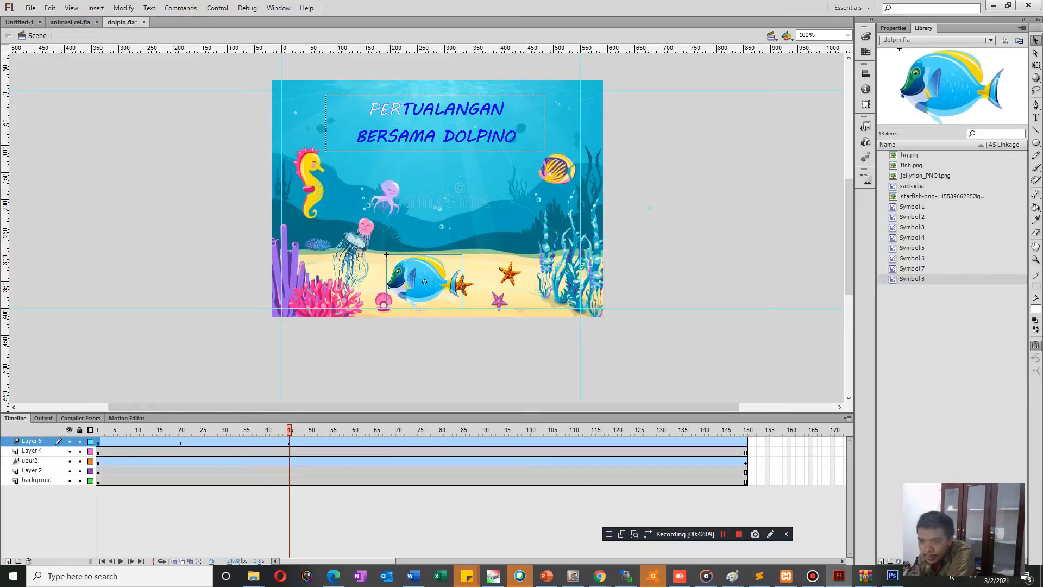
Move the fish horizontally toward the pink coral at frame 56.
{"action": "key", "text": "Return"}
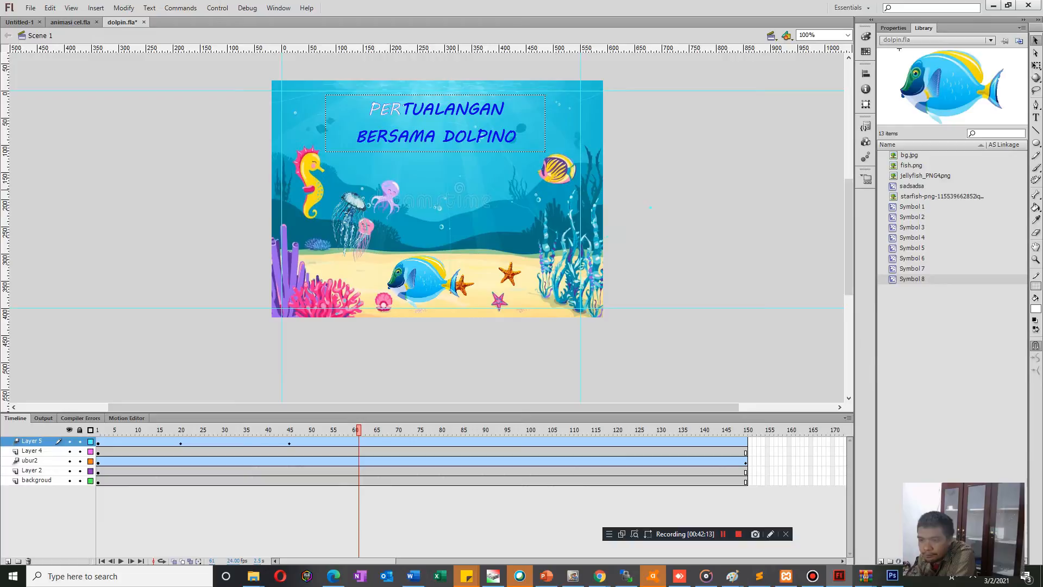
{"action": "key", "text": "Return"}
{"action": "left_click_drag", "start_coordinate": [424, 281], "coordinate": [378, 281]}
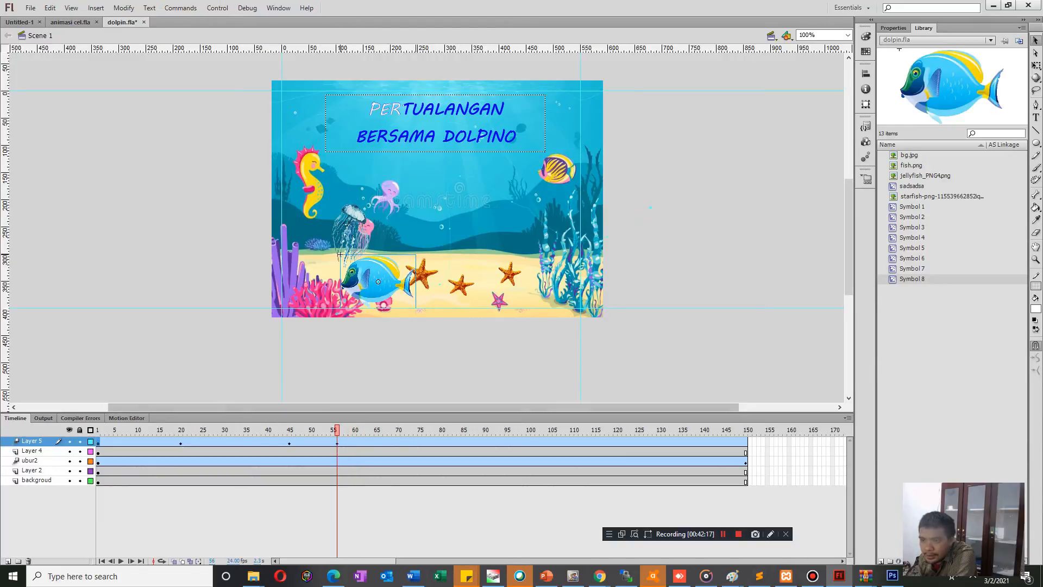
Try to flip the fish horizontally at frame 59 so that it faces the opposite way.
{"action": "key", "text": "Return"}
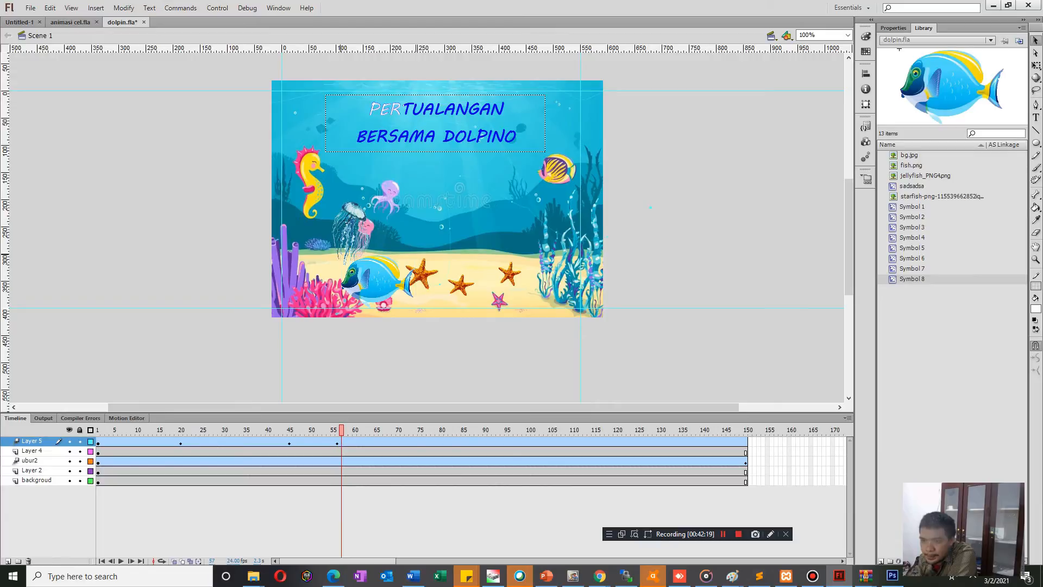
{"action": "key", "text": "Return"}
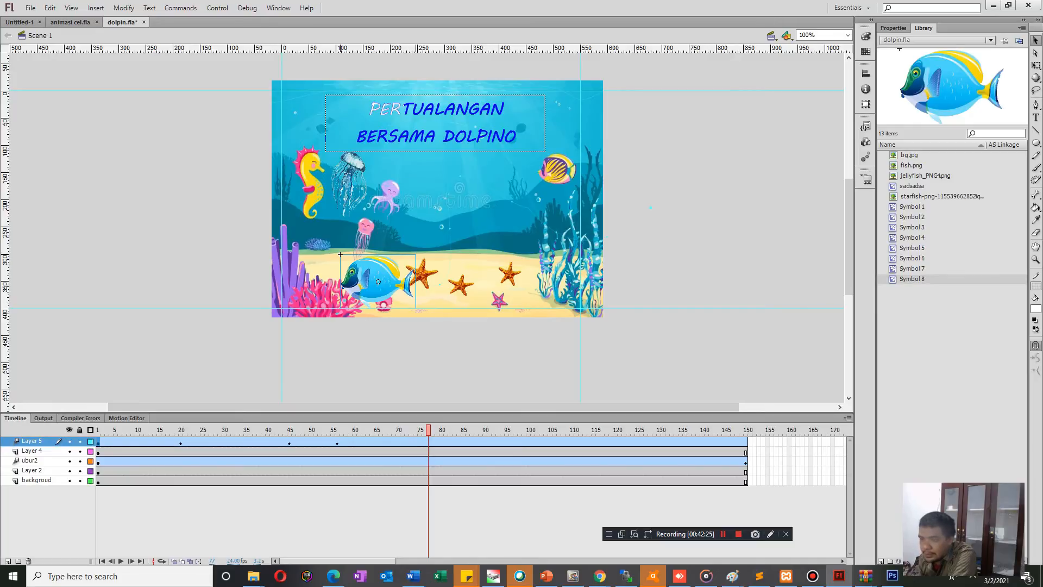
{"action": "key", "text": "comma"}
{"action": "key", "text": "comma"}
{"action": "key", "text": "comma"}
{"action": "key", "text": "comma"}
{"action": "key", "text": "comma"}
{"action": "key", "text": "comma"}
{"action": "key", "text": "comma"}
{"action": "key", "text": "comma"}
{"action": "key", "text": "comma"}
{"action": "key", "text": "comma"}
{"action": "key", "text": "comma"}
{"action": "key", "text": "comma"}
{"action": "key", "text": "comma"}
{"action": "key", "text": "comma"}
{"action": "key", "text": "comma"}
{"action": "key", "text": "comma"}
{"action": "key", "text": "comma"}
{"action": "key", "text": "comma"}
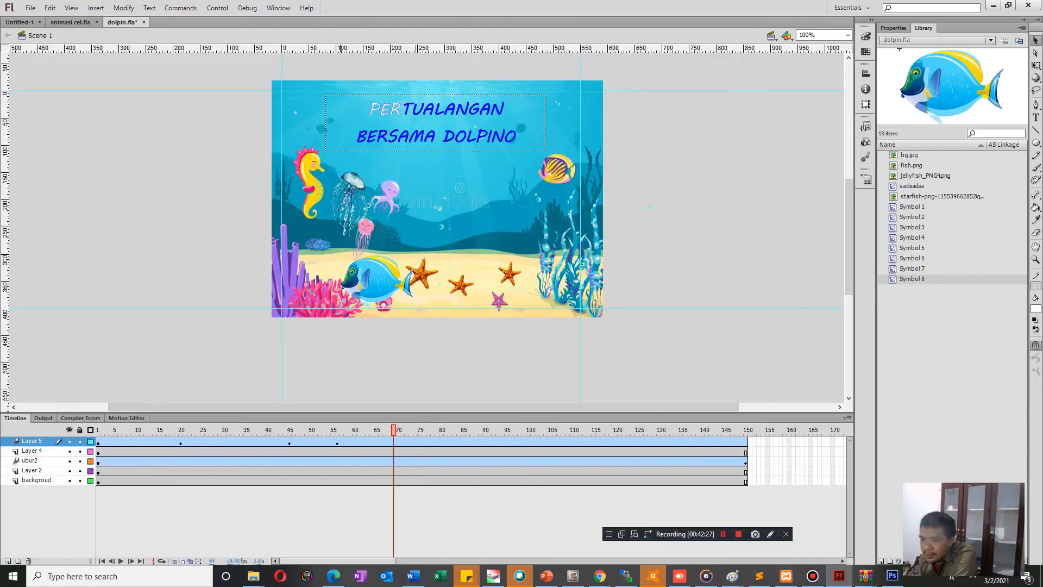
{"action": "left_click", "coordinate": [377, 280]}
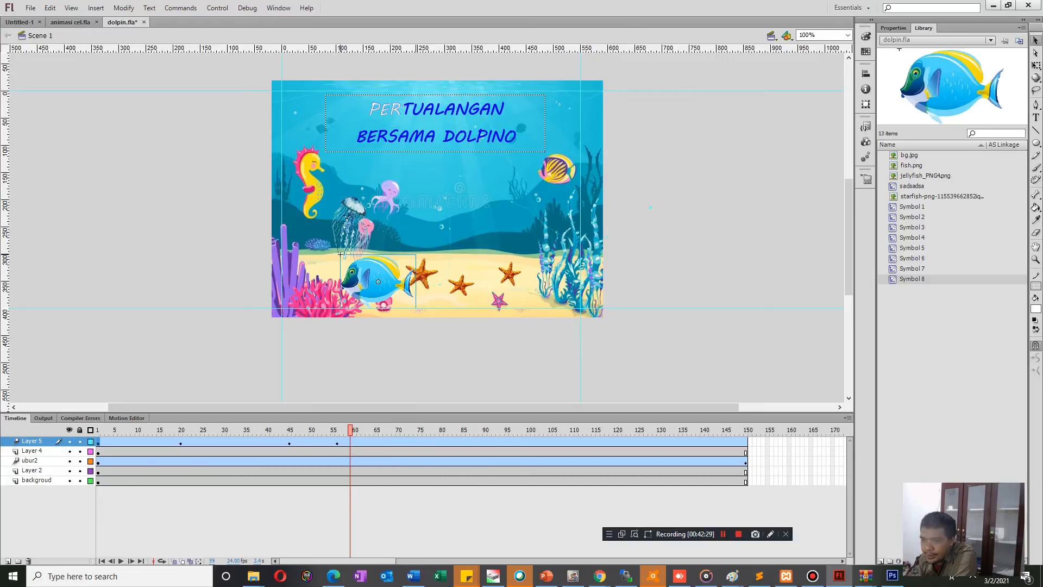
{"action": "key", "text": "q"}
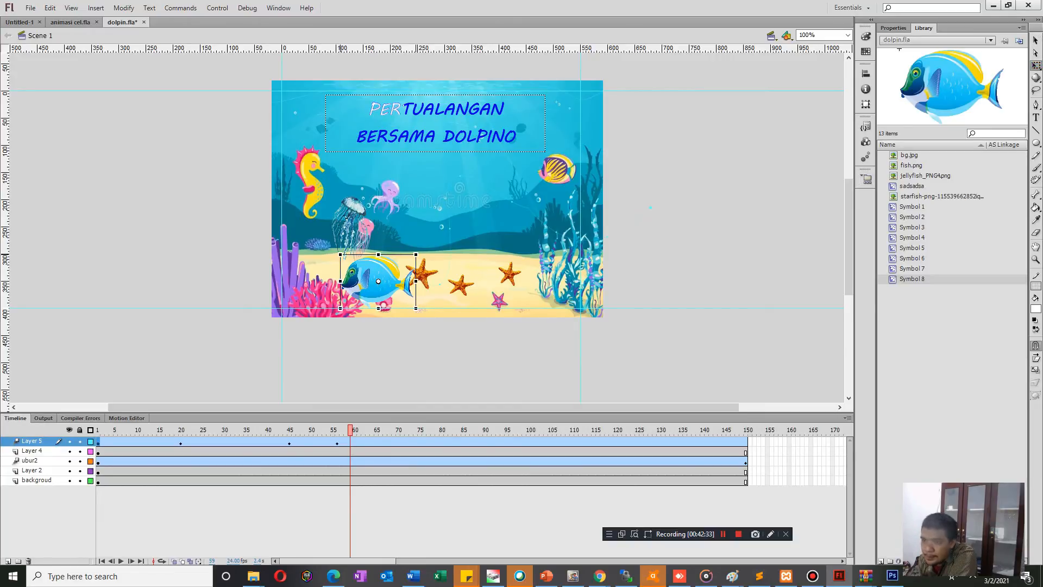
{"action": "left_click_drag", "start_coordinate": [341, 282], "coordinate": [416, 282]}
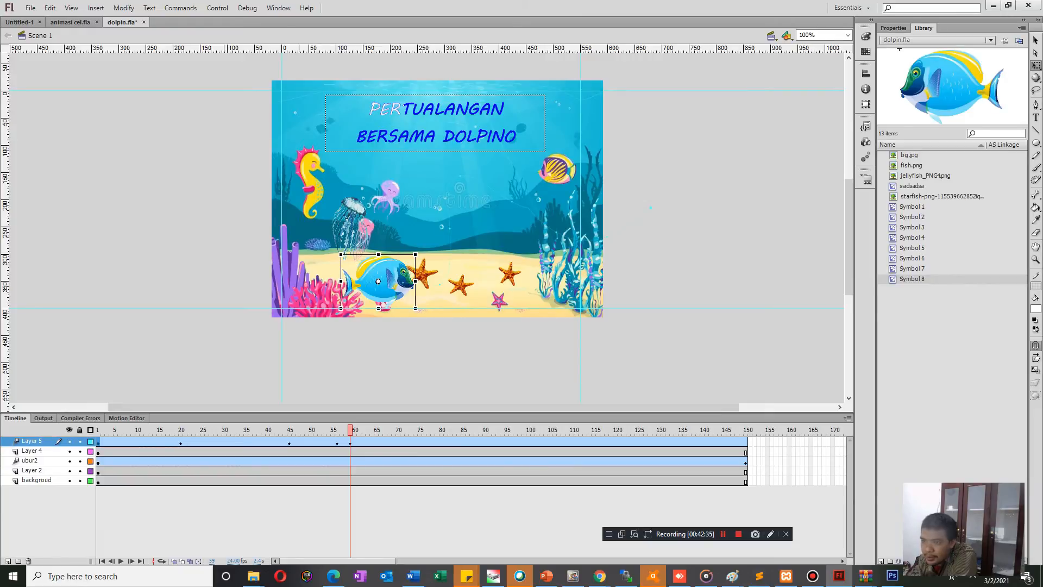
Test the movie, close the preview and undo the fish's flip at frame 59.
{"action": "left_click_drag", "start_coordinate": [350, 430], "coordinate": [111, 430]}
{"action": "left_click", "coordinate": [633, 222]}
{"action": "key", "text": "ctrl+Return"}
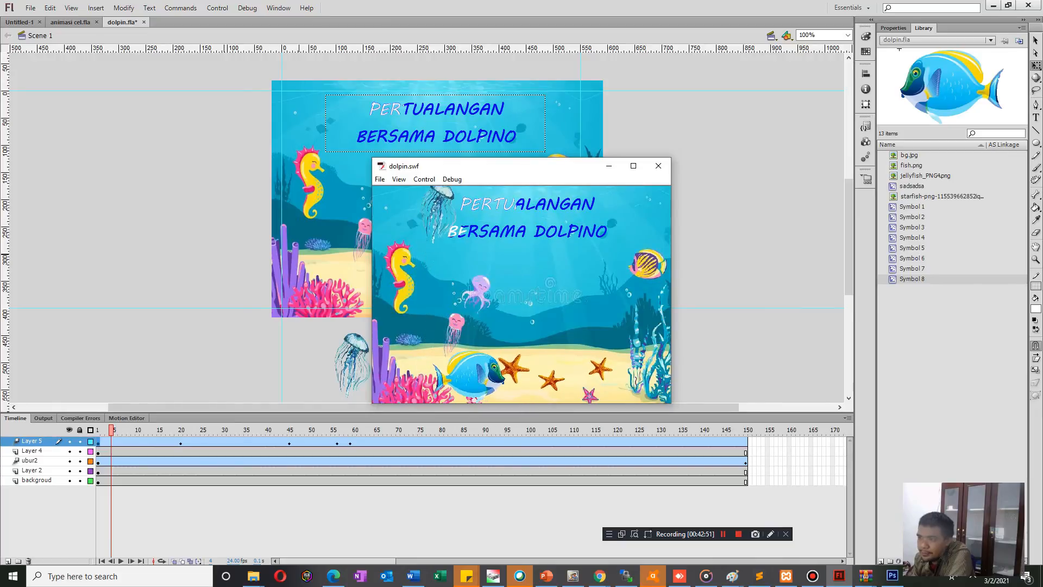
{"action": "left_click", "coordinate": [658, 166]}
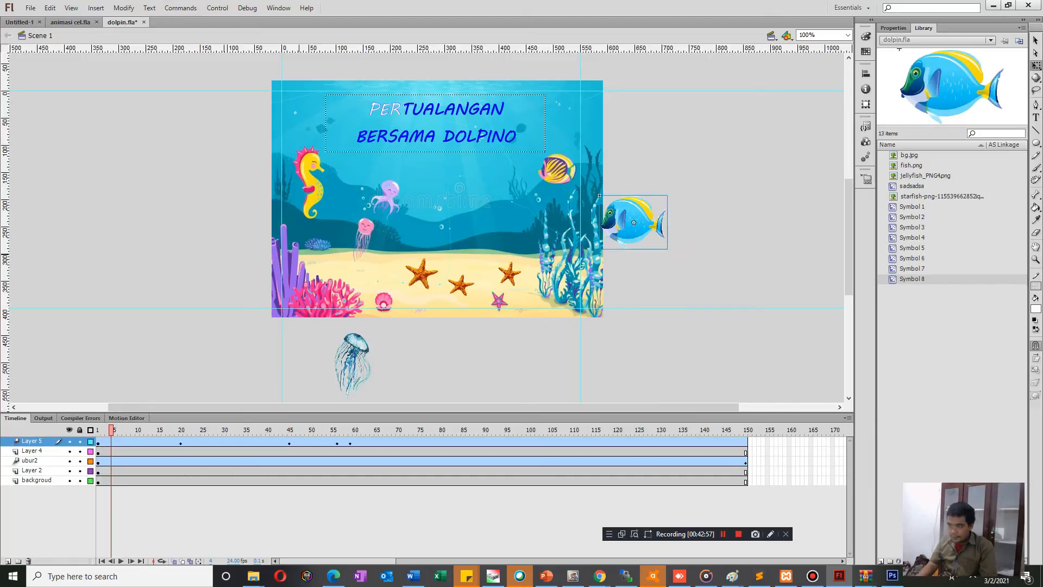
{"action": "left_click", "coordinate": [346, 430]}
{"action": "key", "text": "ctrl+z"}
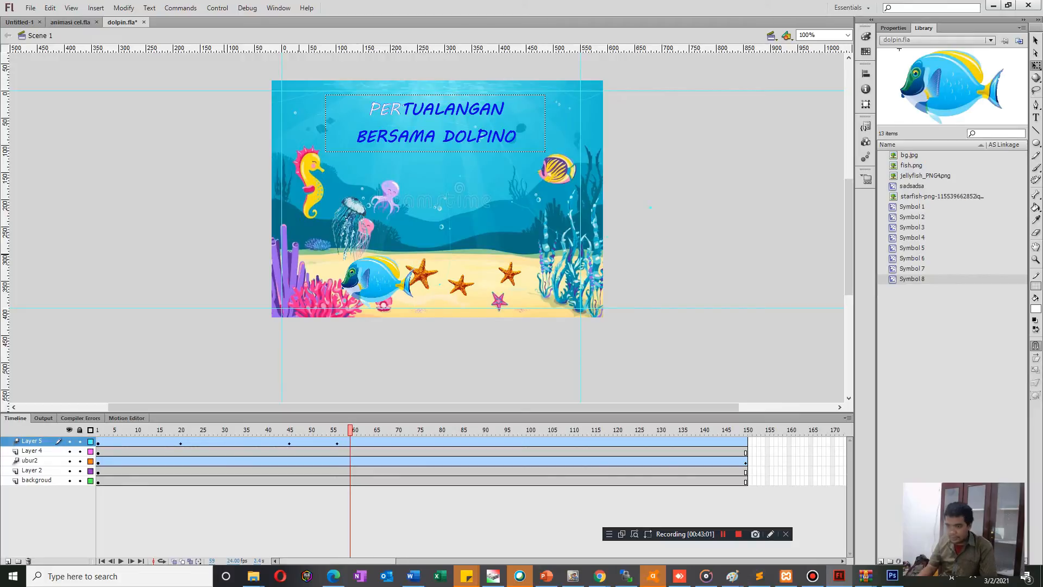
Move the fish up past the seahorse and beyond the stage's left edge at frame 134, adjusting the motion path near the seahorse.
{"action": "left_click_drag", "start_coordinate": [350, 429], "coordinate": [420, 430]}
{"action": "left_click_drag", "start_coordinate": [377, 280], "coordinate": [337, 185]}
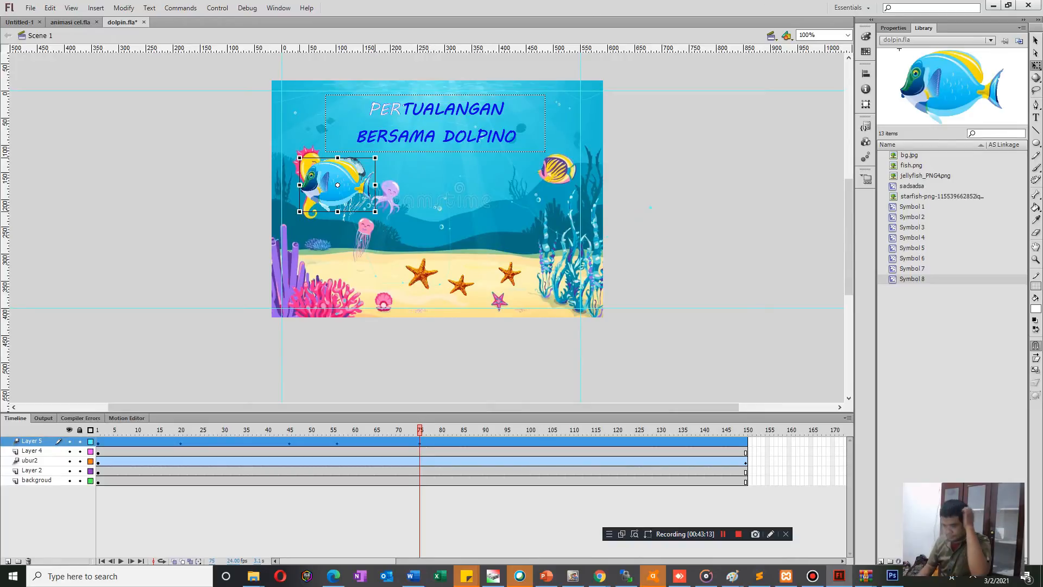
{"action": "key", "text": "Return"}
{"action": "left_click_drag", "start_coordinate": [668, 430], "coordinate": [676, 430]}
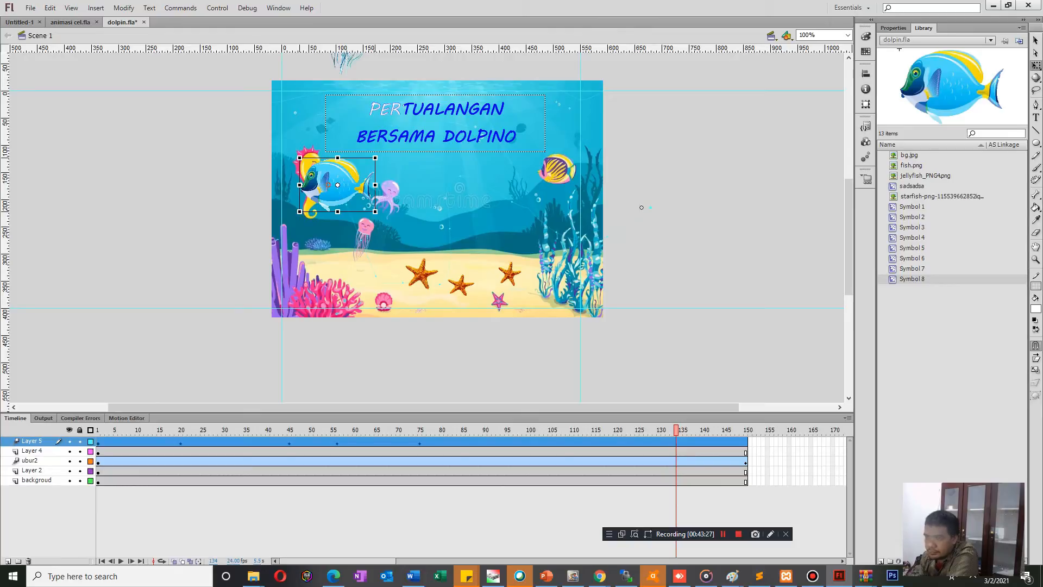
{"action": "left_click_drag", "start_coordinate": [337, 185], "coordinate": [207, 144]}
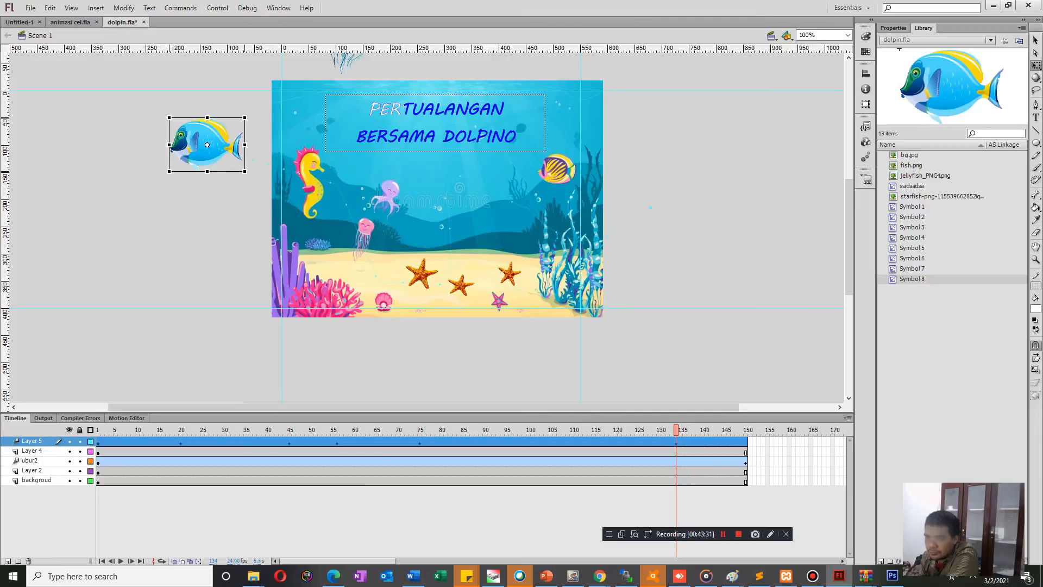
{"action": "key", "text": "v"}
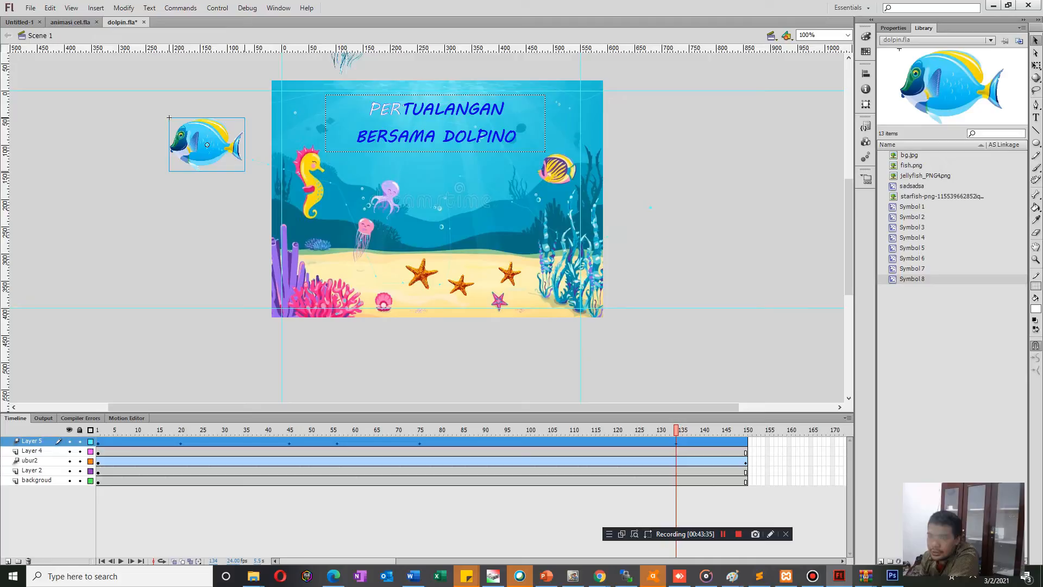
{"action": "left_click_drag", "start_coordinate": [331, 183], "coordinate": [351, 177]}
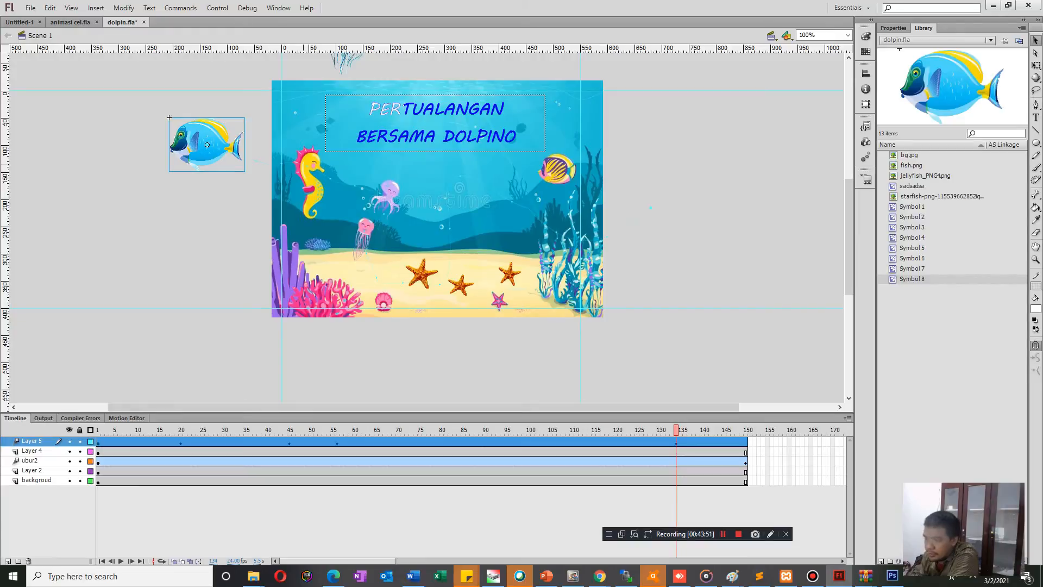
Play the timeline to its end and test the movie to review the fish's motion, closing the preview again.
{"action": "key", "text": "Return"}
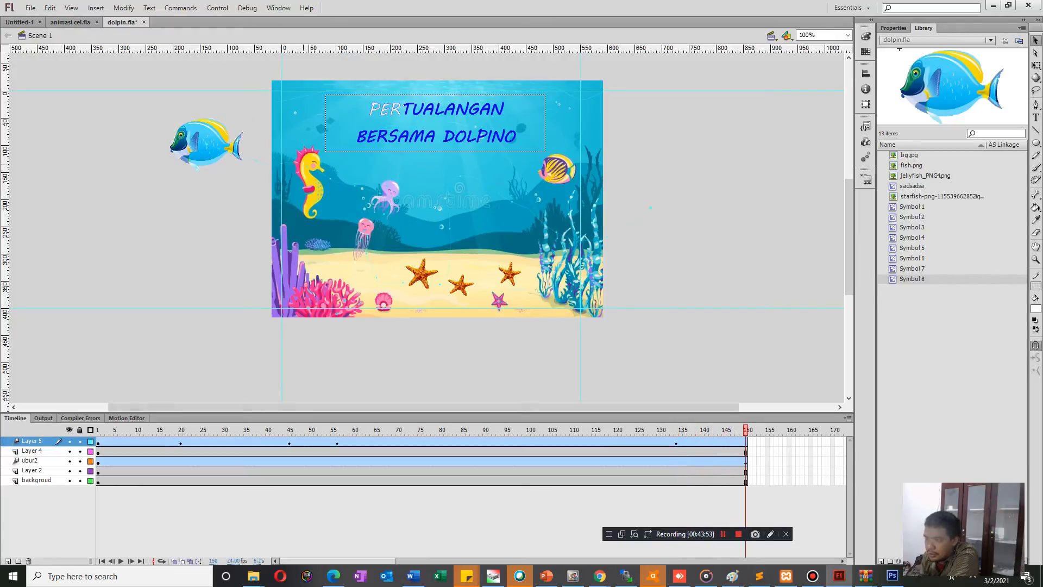
{"action": "left_click", "coordinate": [169, 118]}
{"action": "key", "text": "ctrl+Return"}
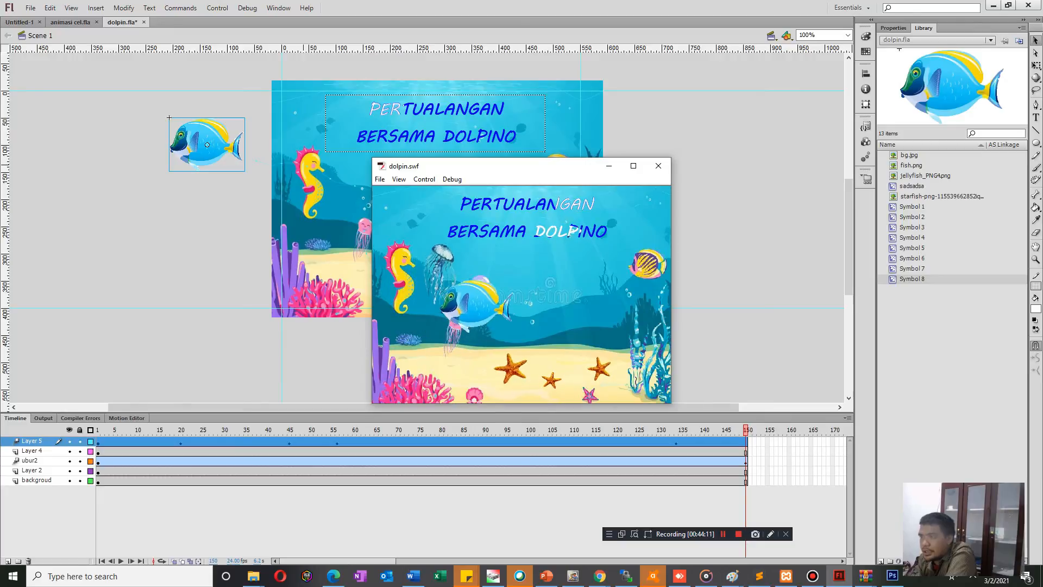
{"action": "left_click", "coordinate": [658, 166]}
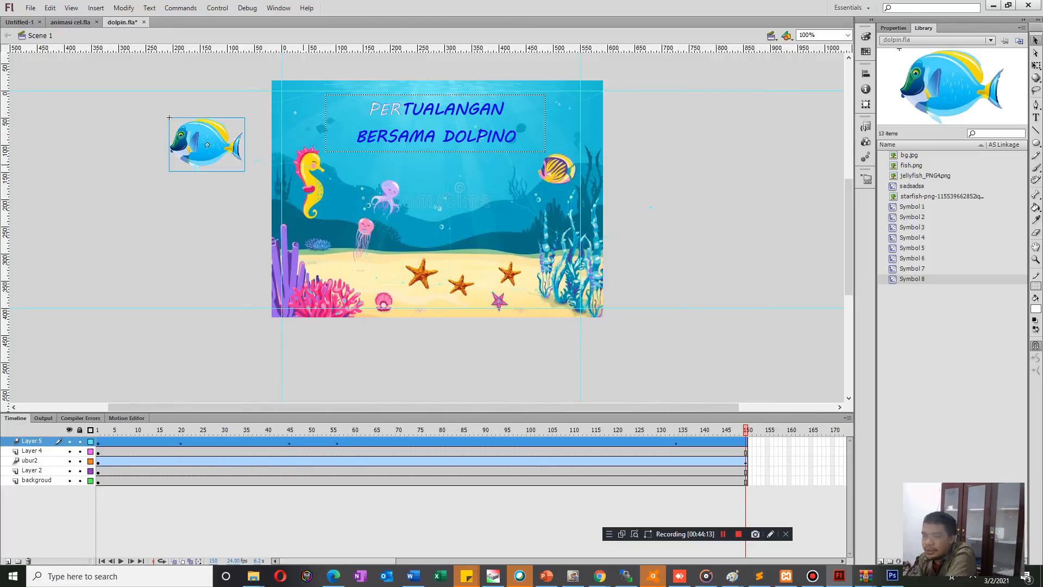
Add a new layer above Layer 5, draw a small white rectangle just below the stage's right part and select it.
{"action": "left_click", "coordinate": [7, 561]}
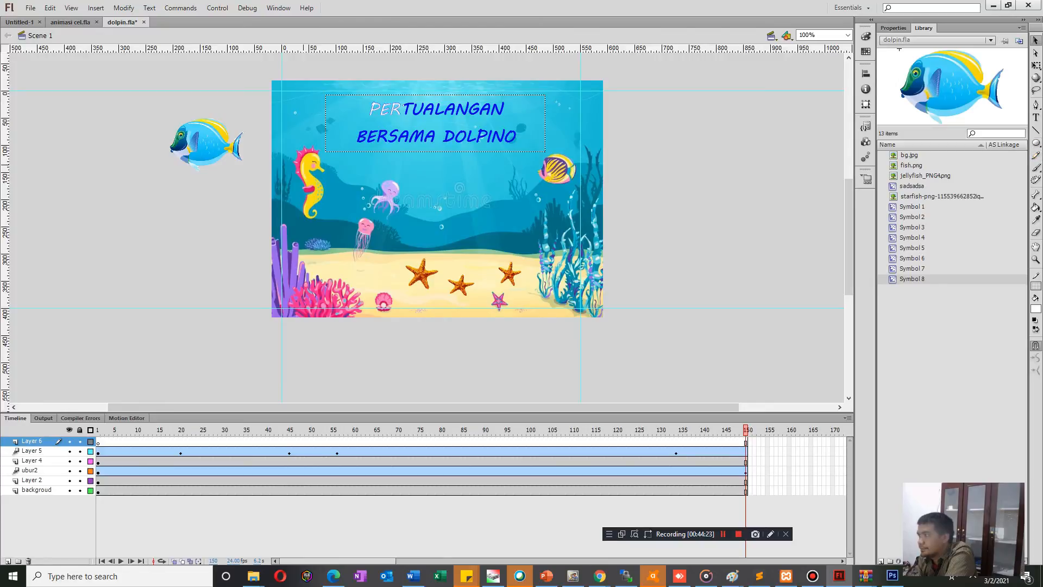
{"action": "left_click", "coordinate": [1037, 143]}
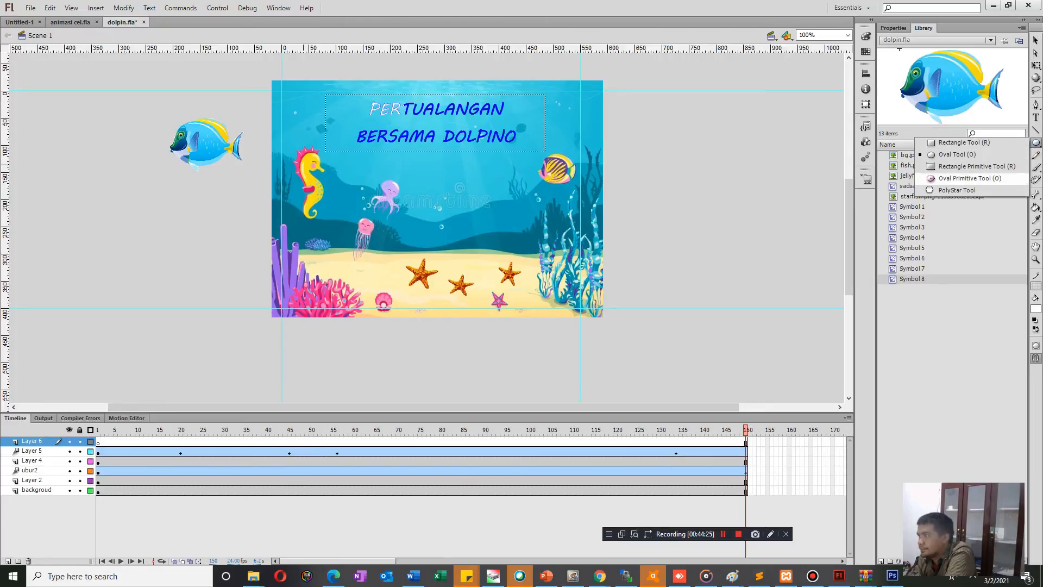
{"action": "left_click", "coordinate": [962, 142]}
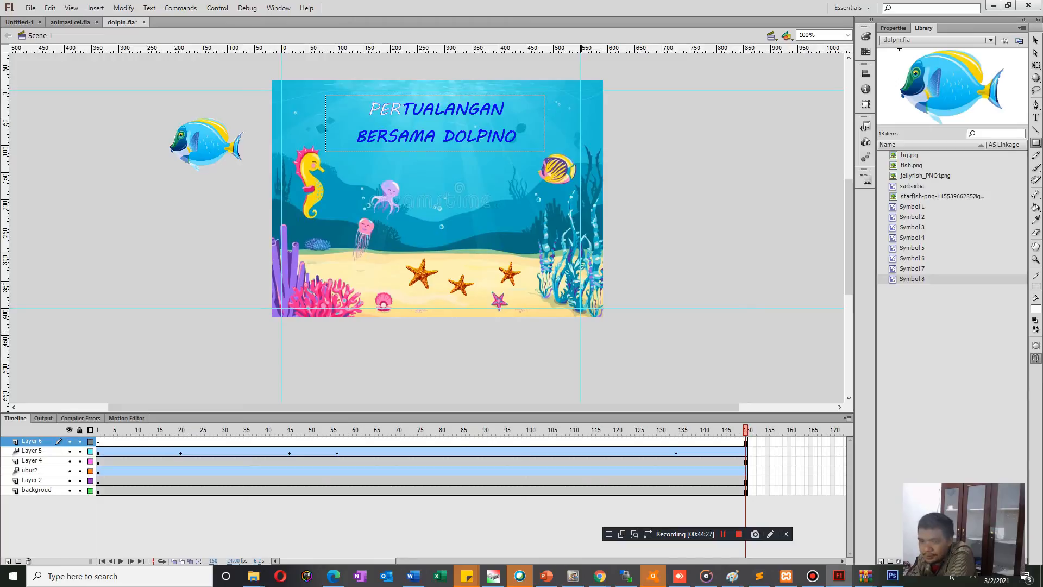
{"action": "left_click_drag", "start_coordinate": [495, 339], "coordinate": [587, 373]}
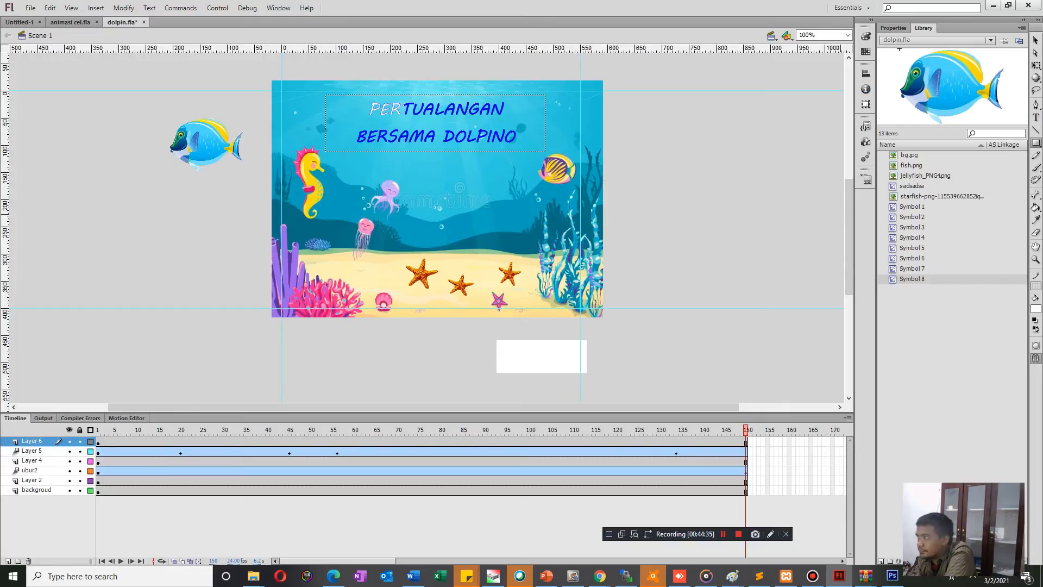
{"action": "left_click", "coordinate": [1036, 40]}
{"action": "left_click", "coordinate": [1037, 40]}
{"action": "left_click", "coordinate": [542, 357]}
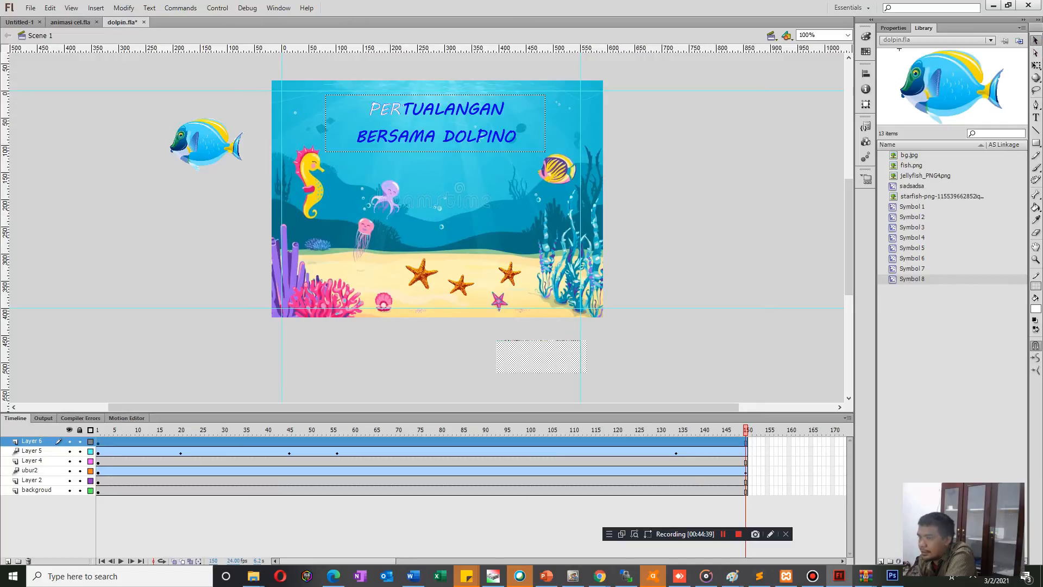
Fill the selected rectangle below the stage with blue.
{"action": "left_click", "coordinate": [1036, 309]}
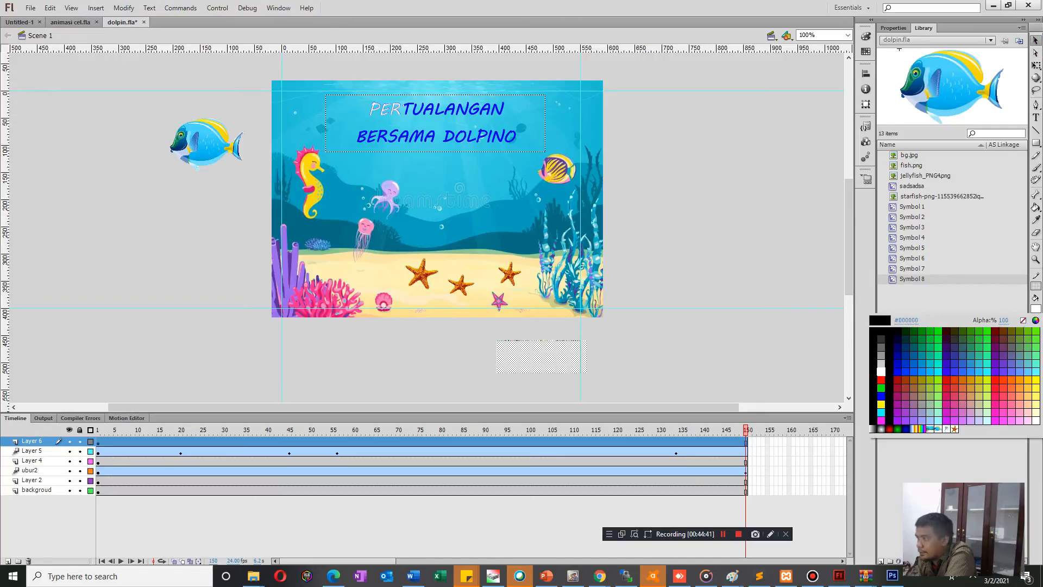
{"action": "left_click", "coordinate": [883, 398]}
{"action": "key", "text": "Escape"}
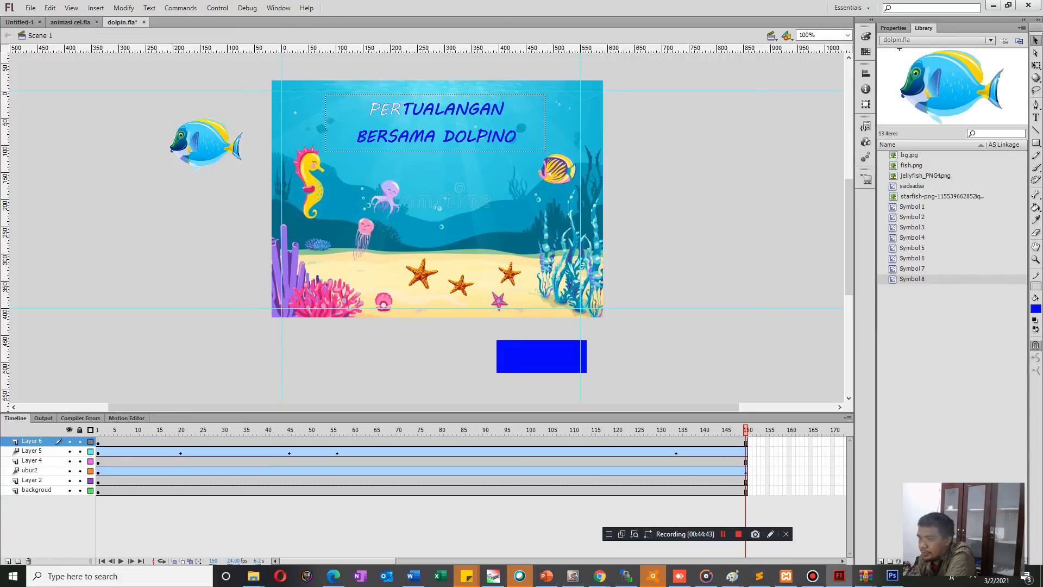
Add a text box beside the stage's right edge reading "MULAI".
{"action": "key", "text": "t"}
{"action": "left_click", "coordinate": [665, 206]}
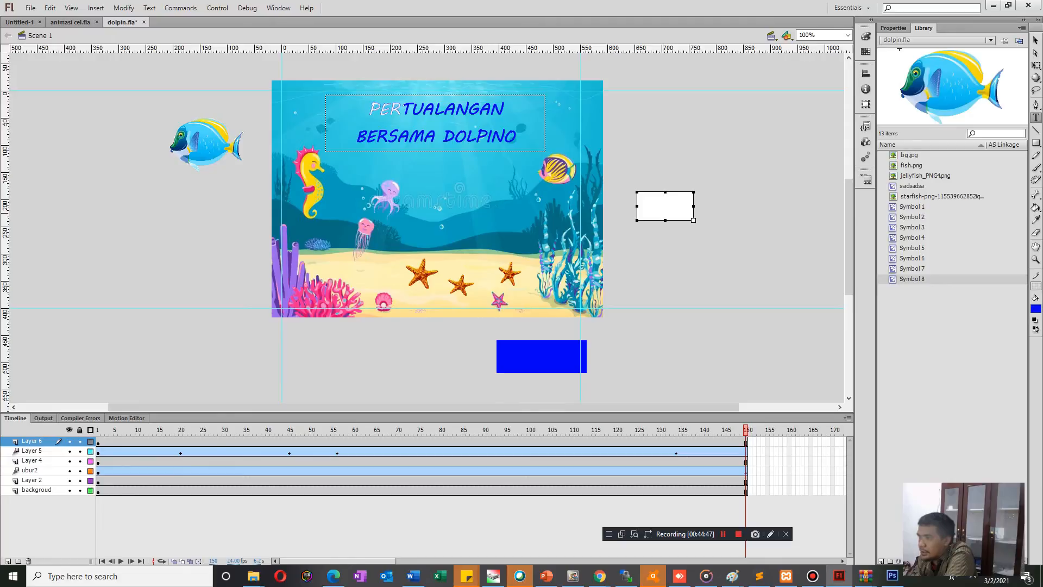
{"action": "type", "text": "PLAY"}
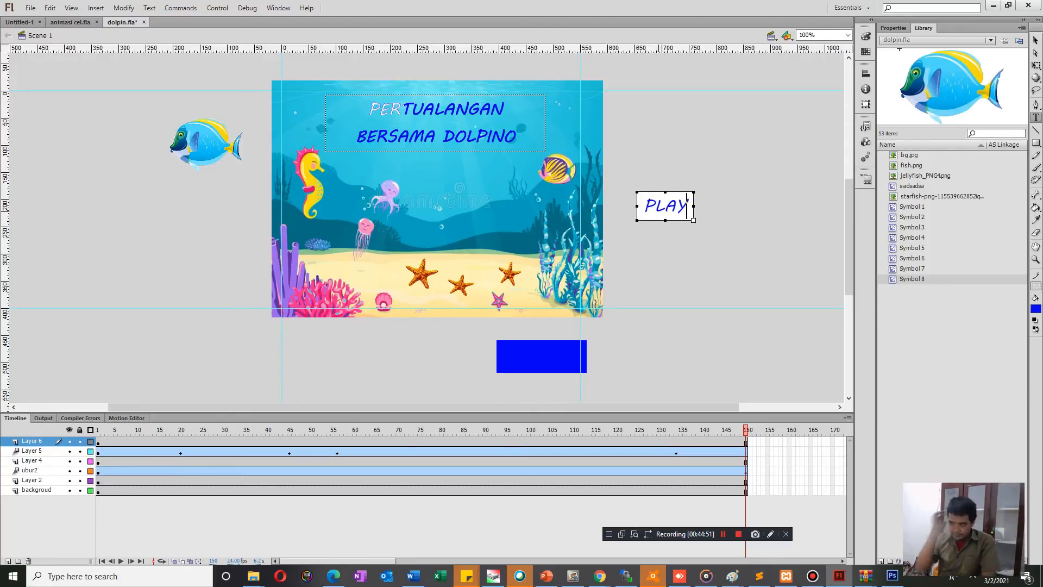
{"action": "key", "text": "BackSpace"}
{"action": "key", "text": "BackSpace"}
{"action": "key", "text": "BackSpace"}
{"action": "key", "text": "BackSpace"}
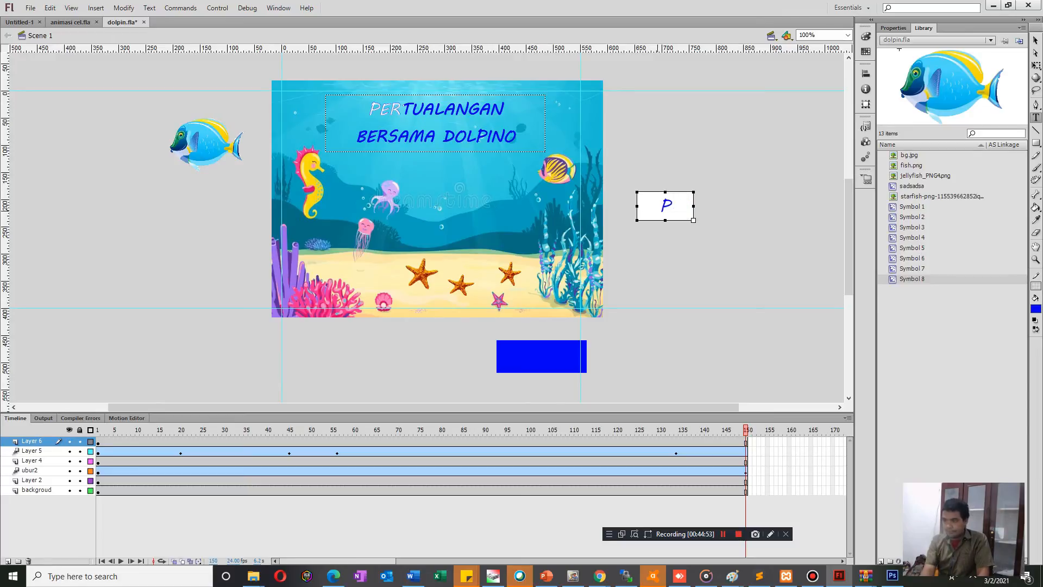
{"action": "type", "text": "MULA"}
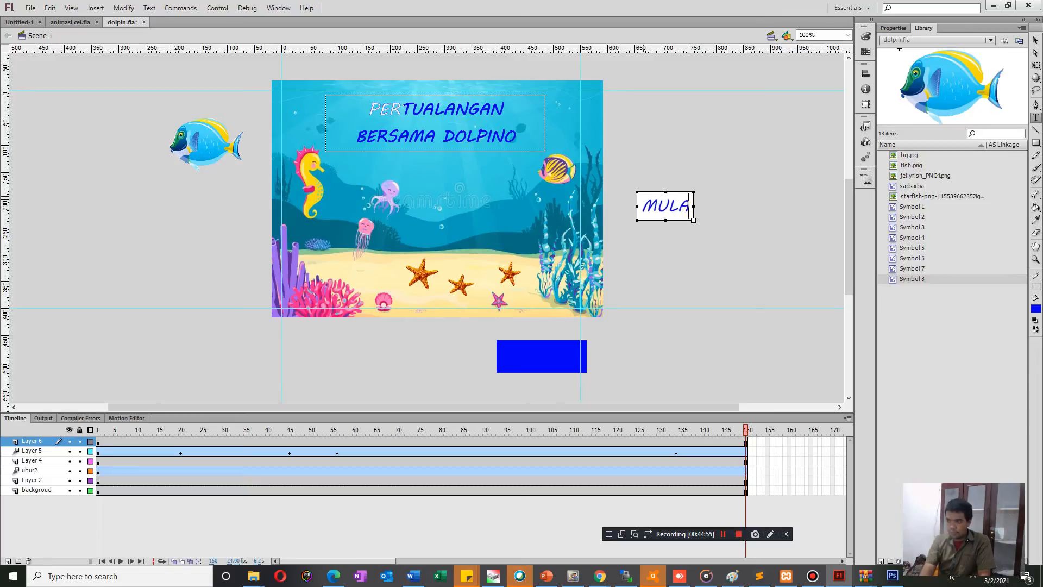
{"action": "type", "text": "I"}
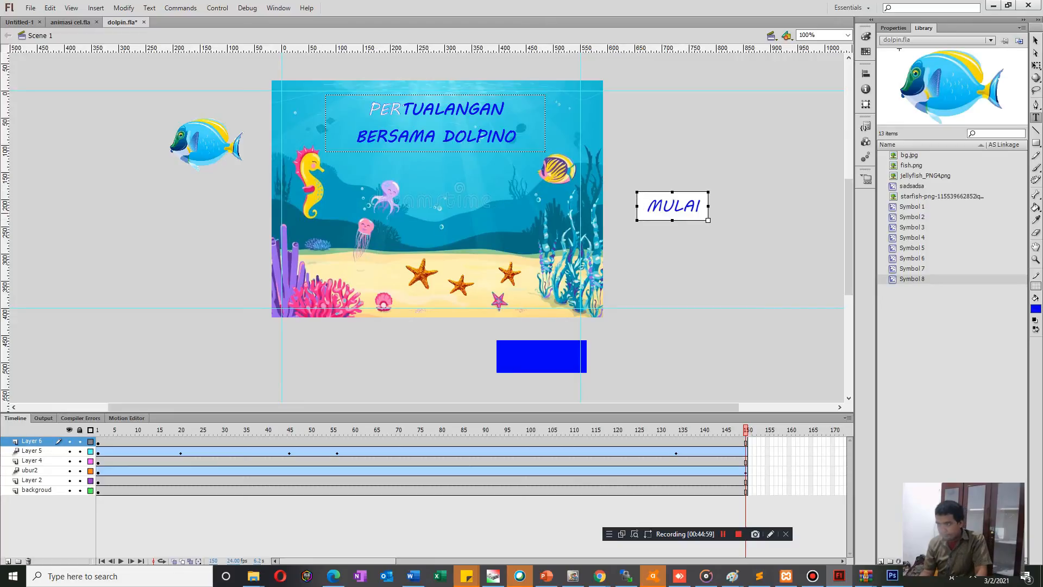
Colour the MULAI text red (#FF0000).
{"action": "key", "text": "ctrl+a"}
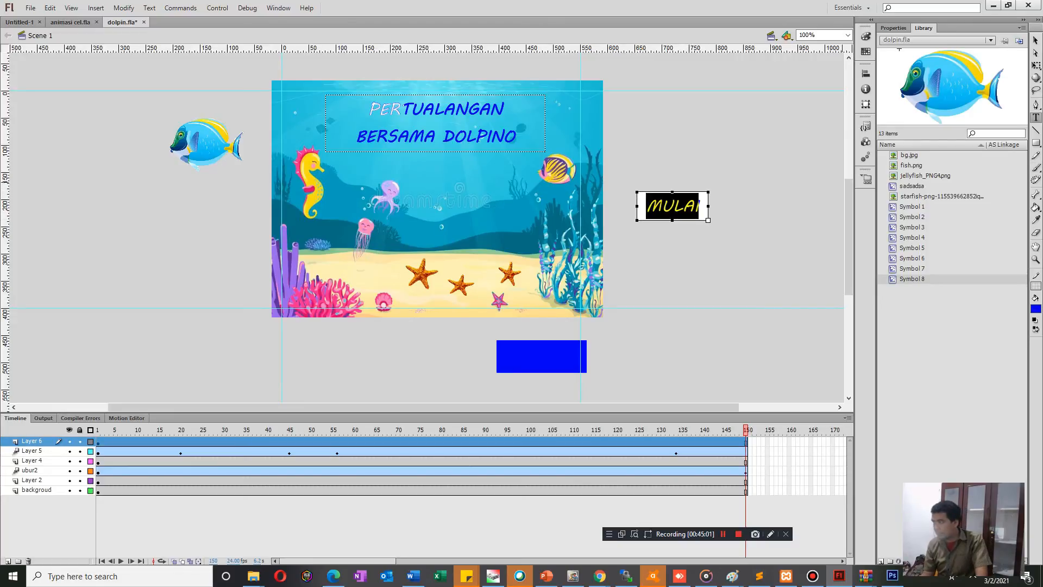
{"action": "left_click", "coordinate": [1037, 308]}
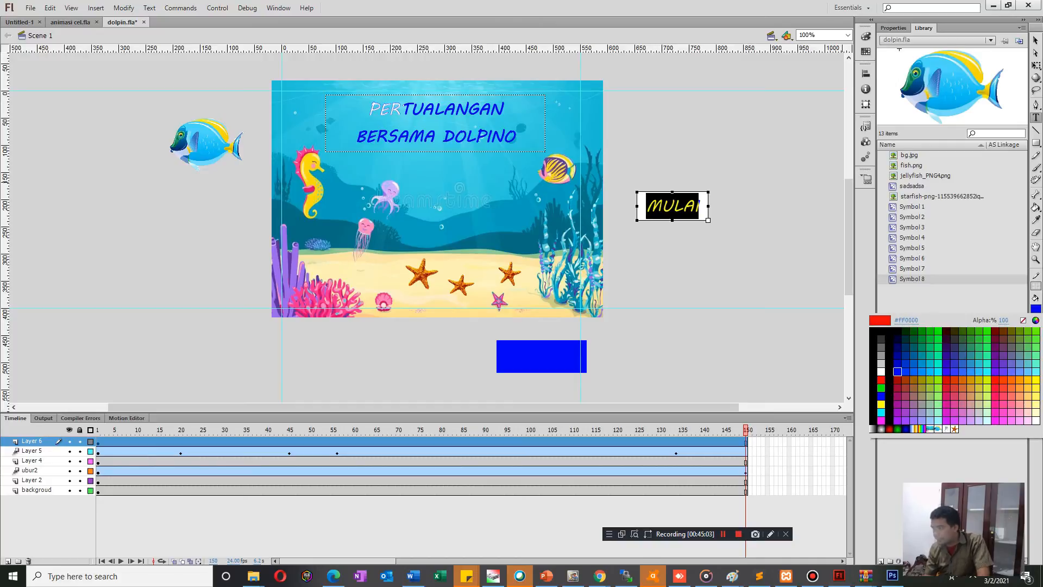
{"action": "left_click", "coordinate": [887, 380]}
{"action": "left_click", "coordinate": [764, 281]}
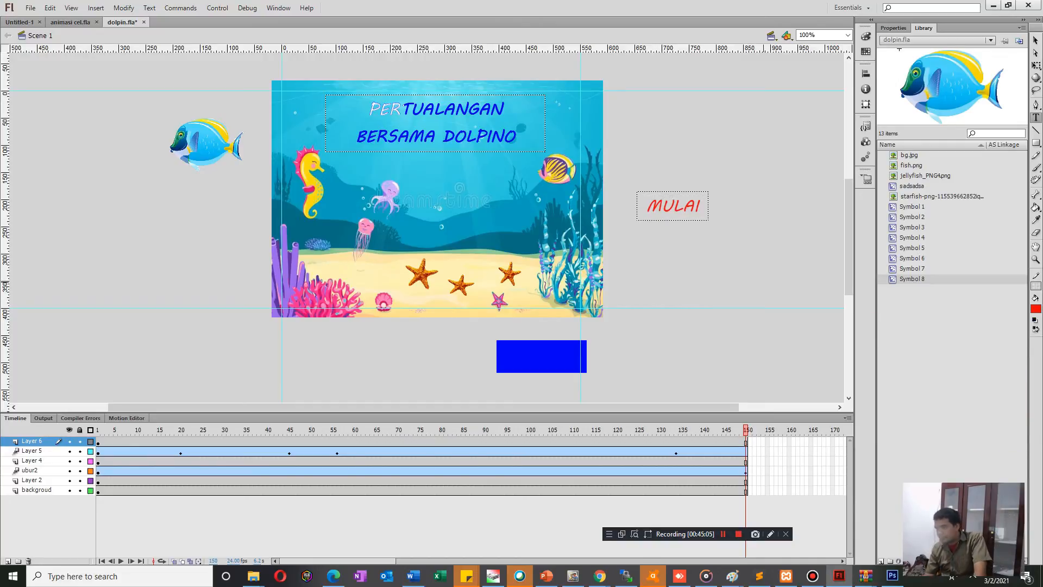
Colour the whole MULAI text white.
{"action": "left_click", "coordinate": [674, 206]}
{"action": "left_click_drag", "start_coordinate": [701, 205], "coordinate": [646, 205]}
{"action": "left_click", "coordinate": [1036, 309]}
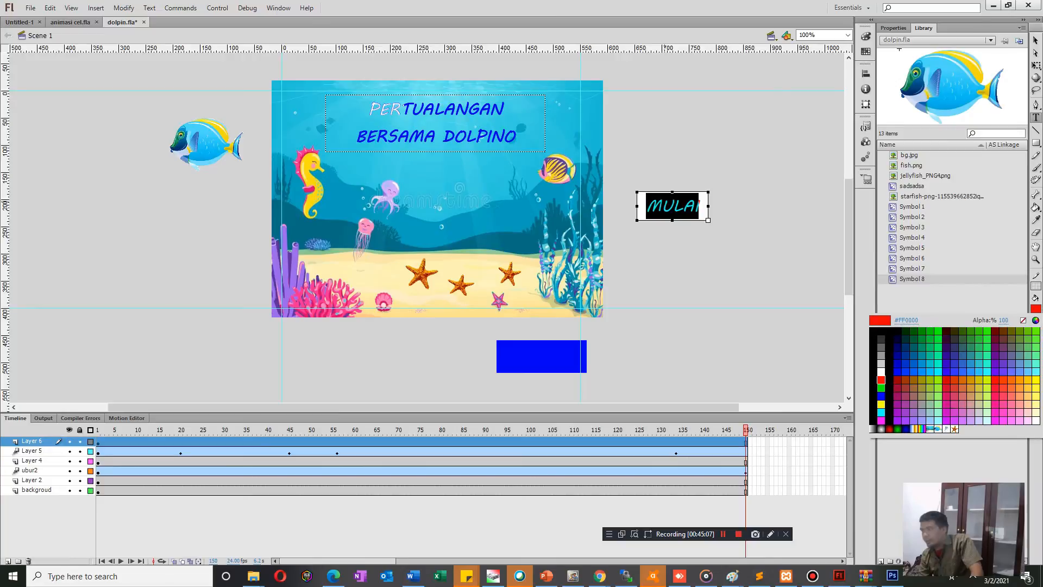
{"action": "left_click", "coordinate": [881, 372]}
{"action": "left_click", "coordinate": [764, 281]}
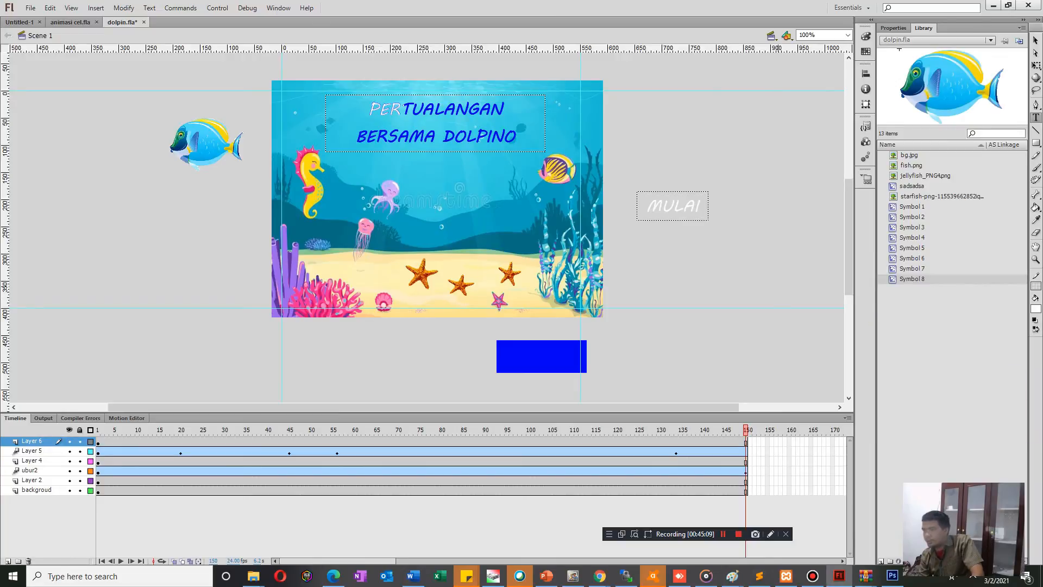
Move the MULAI text onto the blue rectangle below the stage and nudge it upward to centre it.
{"action": "key", "text": "v"}
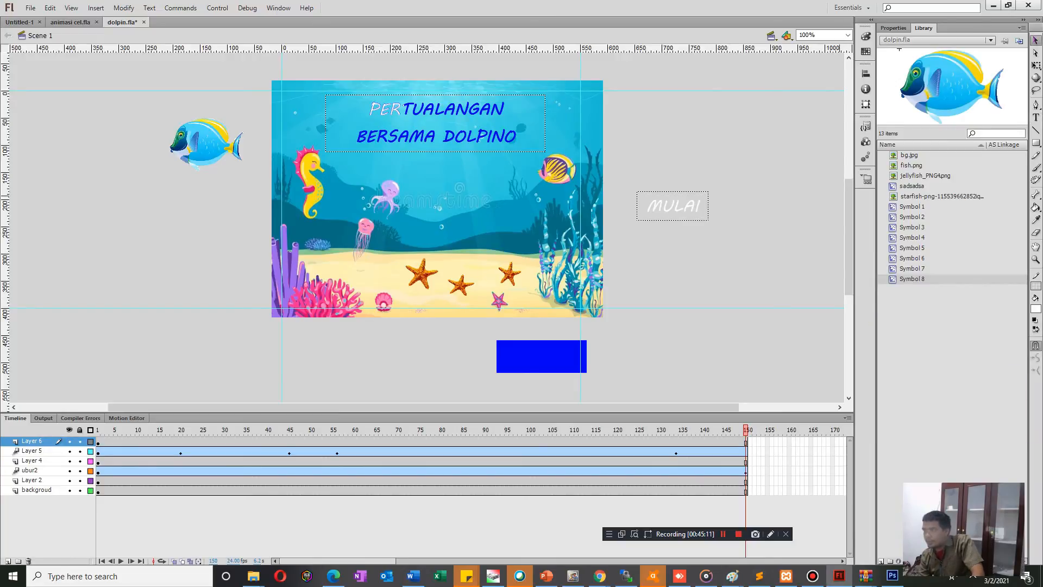
{"action": "left_click_drag", "start_coordinate": [672, 208], "coordinate": [541, 357]}
{"action": "key", "text": "Up"}
{"action": "key", "text": "Up"}
{"action": "key", "text": "Up"}
{"action": "key", "text": "Up"}
{"action": "key", "text": "Up"}
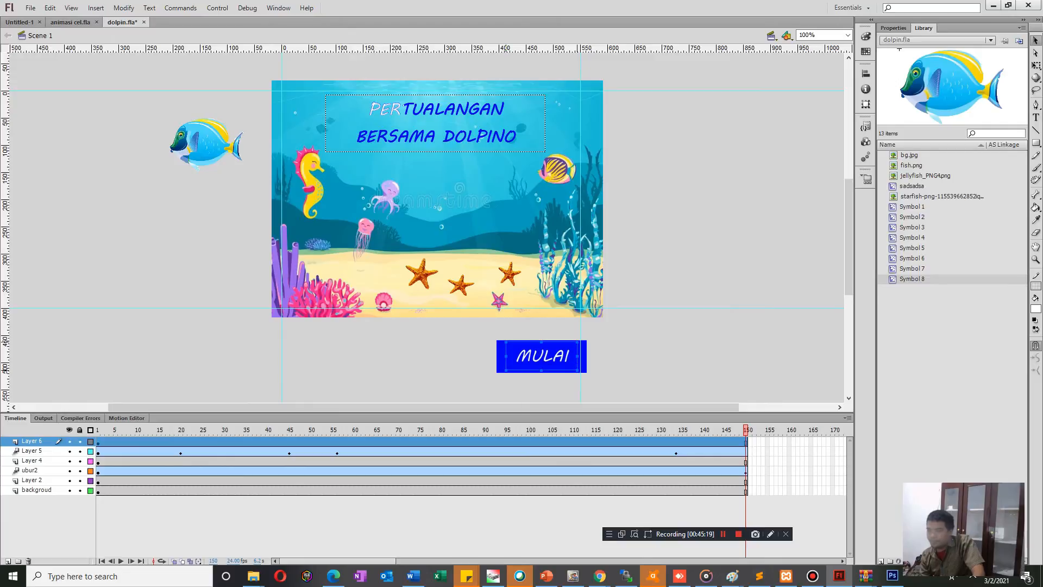
Convert the MULAI text to a symbol of type Button, keeping the default name.
{"action": "key", "text": "ctrl+shift+a"}
{"action": "left_click", "coordinate": [502, 357]}
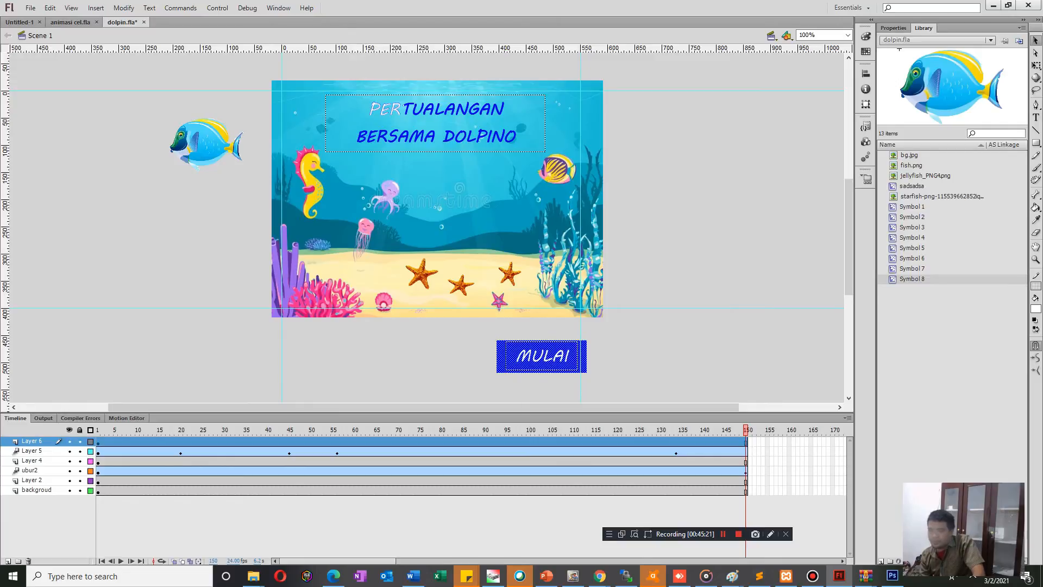
{"action": "right_click", "coordinate": [506, 372]}
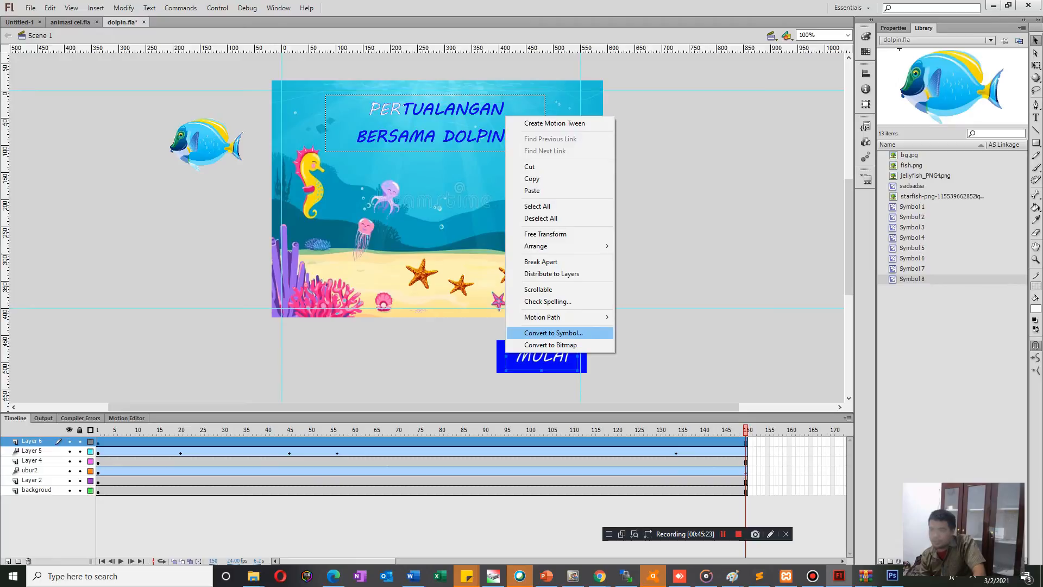
{"action": "left_click", "coordinate": [554, 333]}
{"action": "left_click", "coordinate": [432, 120]}
{"action": "left_click", "coordinate": [423, 144]}
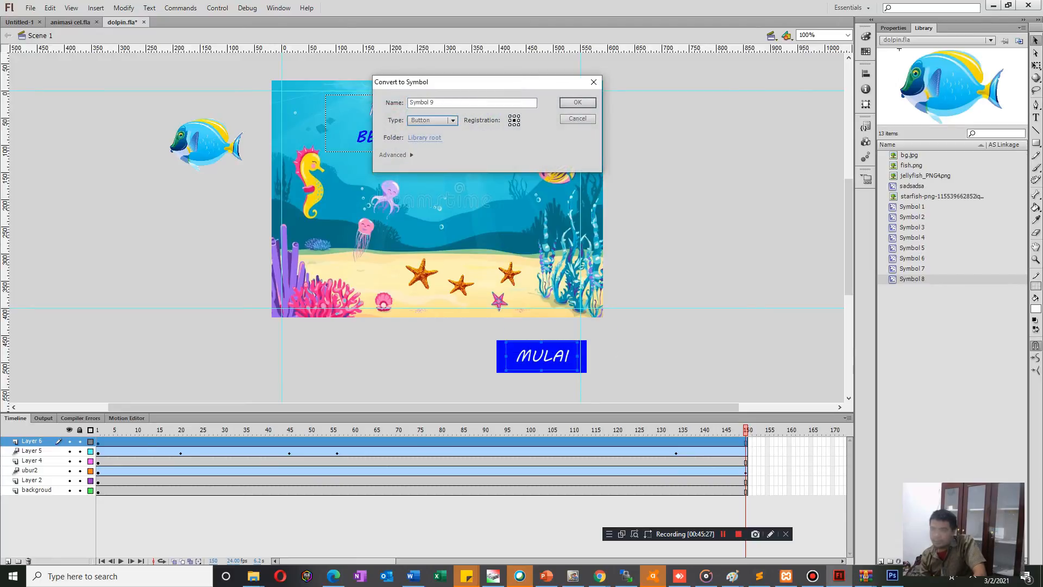
{"action": "left_click", "coordinate": [578, 102]}
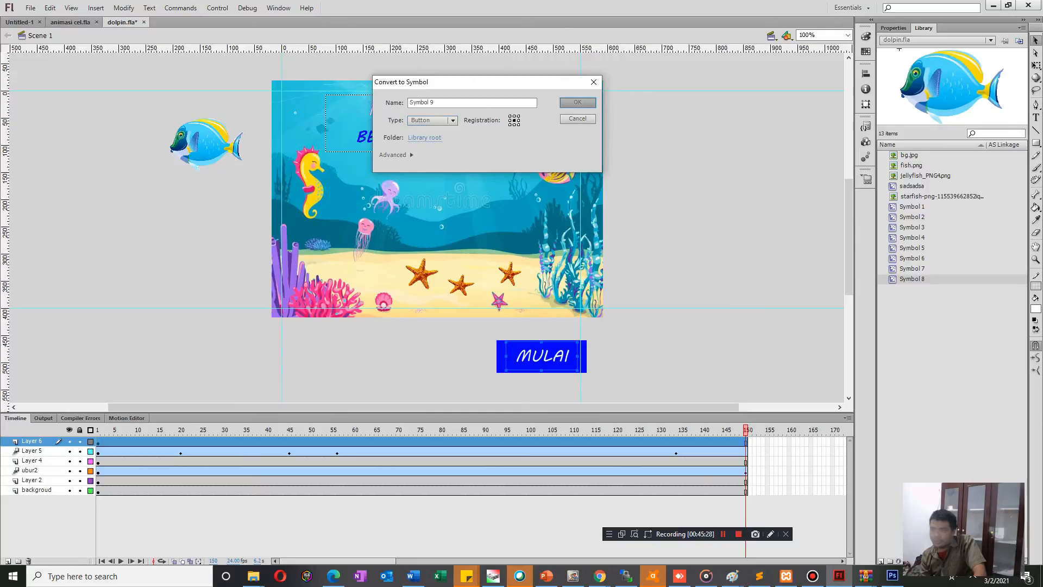
Open the MULAI button symbol for editing and add two new layers above Layer 1.
{"action": "double_click", "coordinate": [541, 356]}
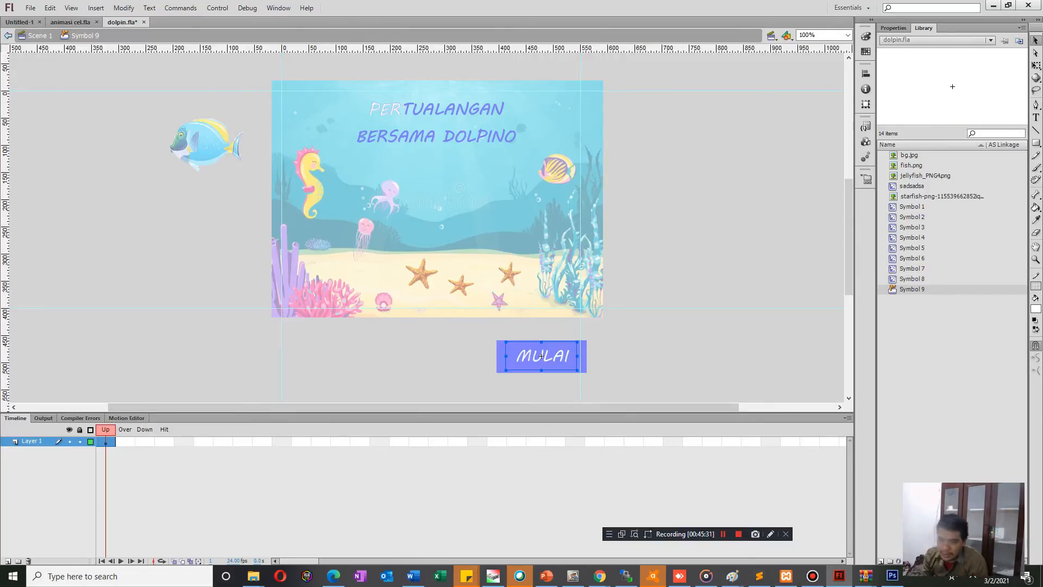
{"action": "left_click", "coordinate": [7, 561]}
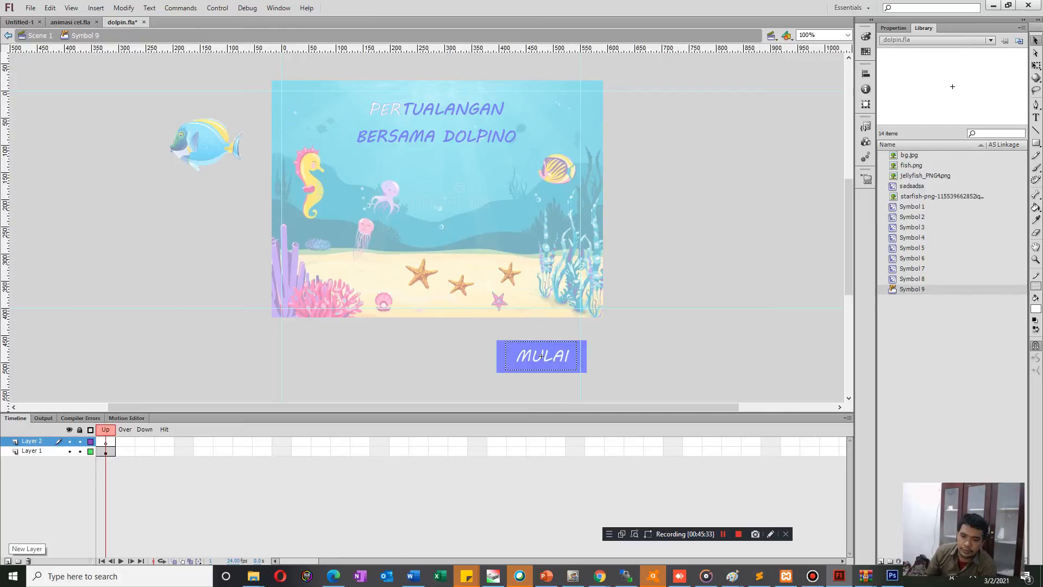
{"action": "left_click", "coordinate": [8, 560]}
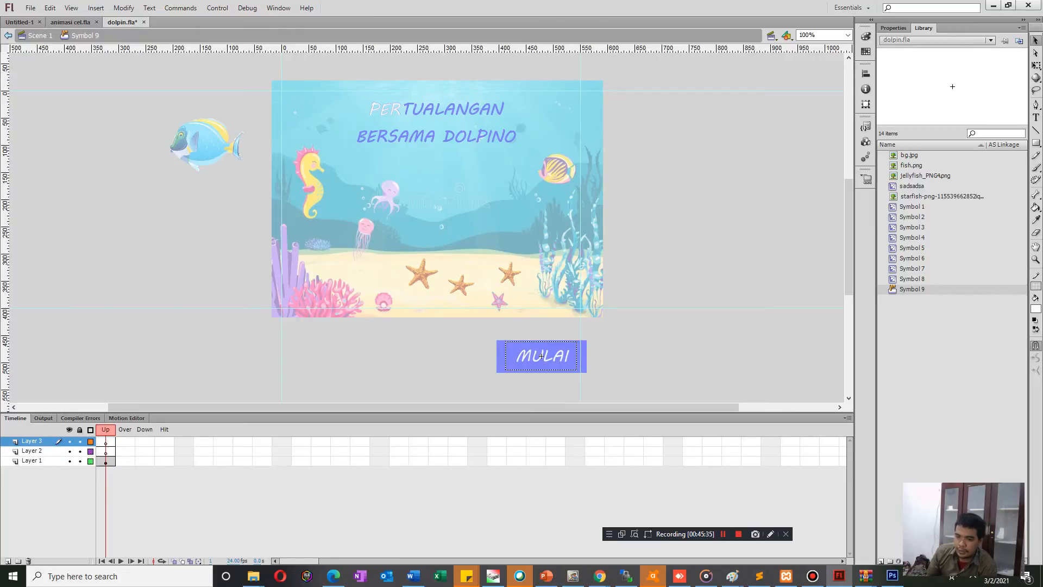
Insert blank keyframes in the Over and Down frames of Layer 2 and Layer 3.
{"action": "left_click", "coordinate": [33, 451]}
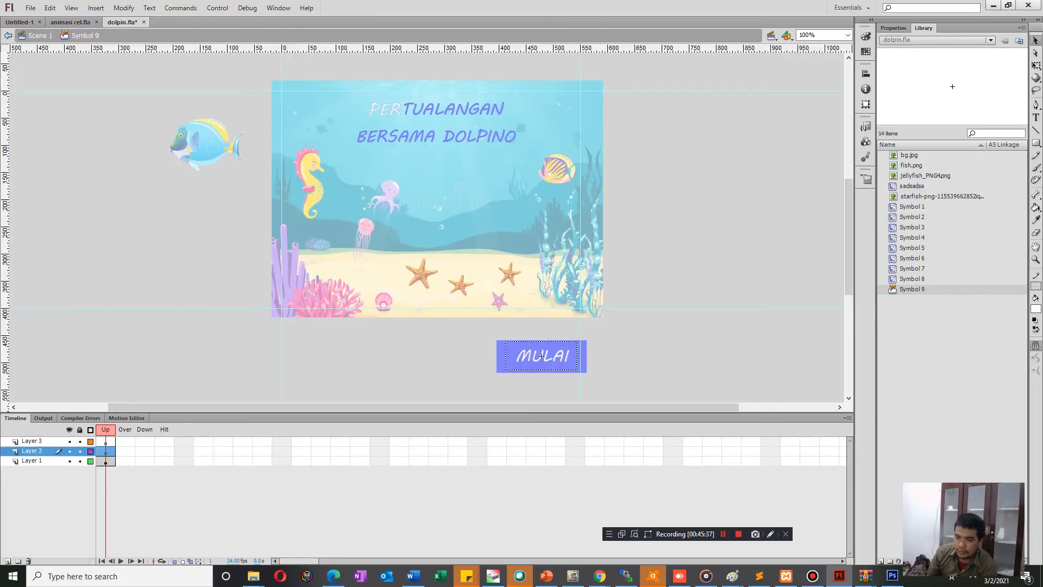
{"action": "left_click", "coordinate": [125, 451]}
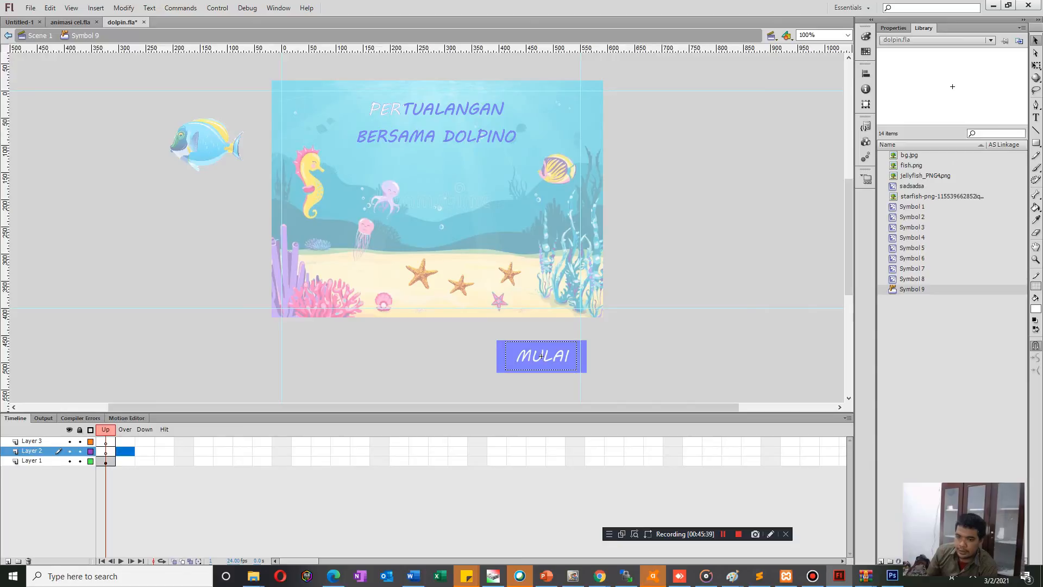
{"action": "key", "text": "F7"}
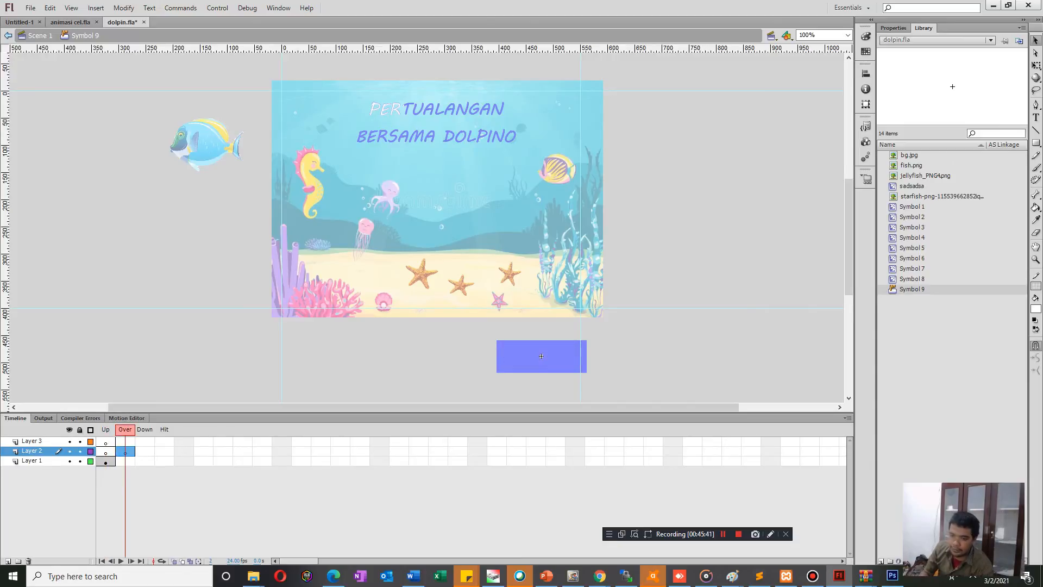
{"action": "left_click", "coordinate": [125, 442]}
{"action": "key", "text": "F7"}
{"action": "left_click", "coordinate": [145, 442]}
{"action": "left_click", "coordinate": [146, 451]}
{"action": "key", "text": "F7"}
{"action": "left_click", "coordinate": [145, 441]}
{"action": "key", "text": "F7"}
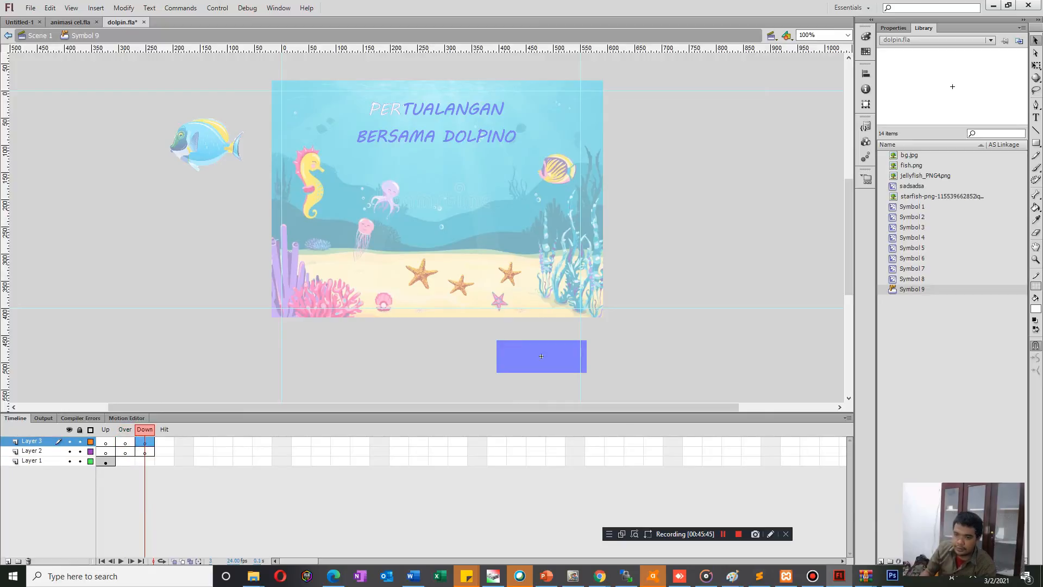
Insert keyframes in the Over and Down frames of Layer 1.
{"action": "left_click", "coordinate": [125, 462]}
{"action": "key", "text": "F6"}
{"action": "left_click", "coordinate": [145, 461]}
{"action": "key", "text": "F6"}
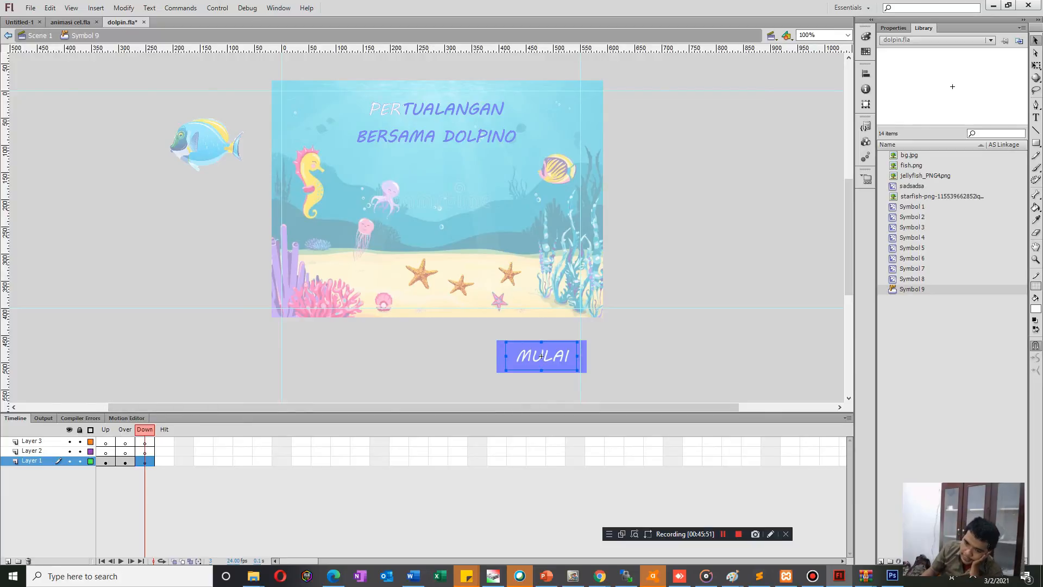
Place a copy of Layer 1's MULAI text at the same position in Layer 2's Over frame and colour it red.
{"action": "key", "text": "comma"}
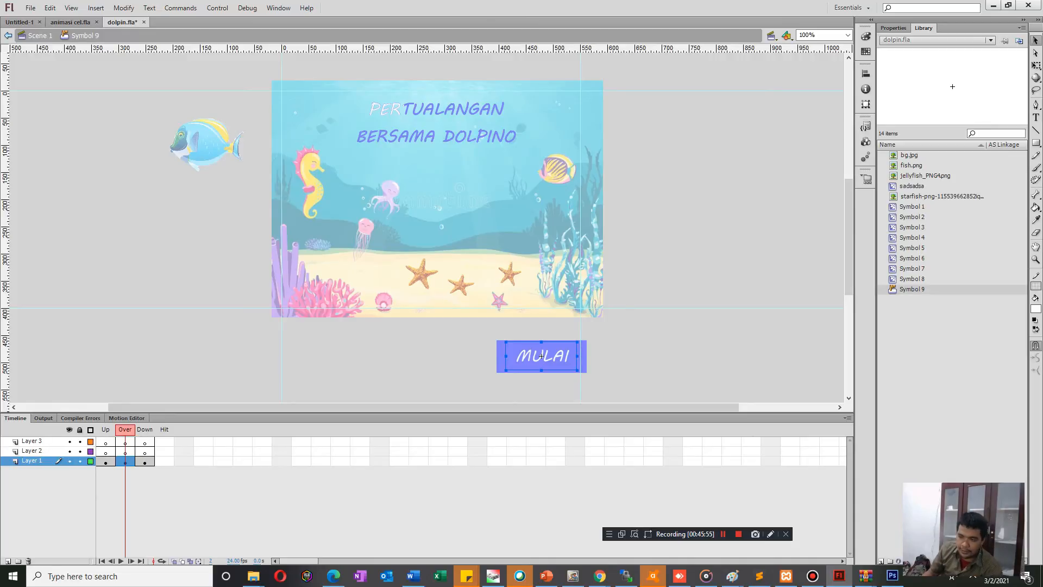
{"action": "left_click", "coordinate": [446, 362]}
{"action": "left_click", "coordinate": [542, 356]}
{"action": "left_click", "coordinate": [125, 452]}
{"action": "key", "text": "ctrl+v"}
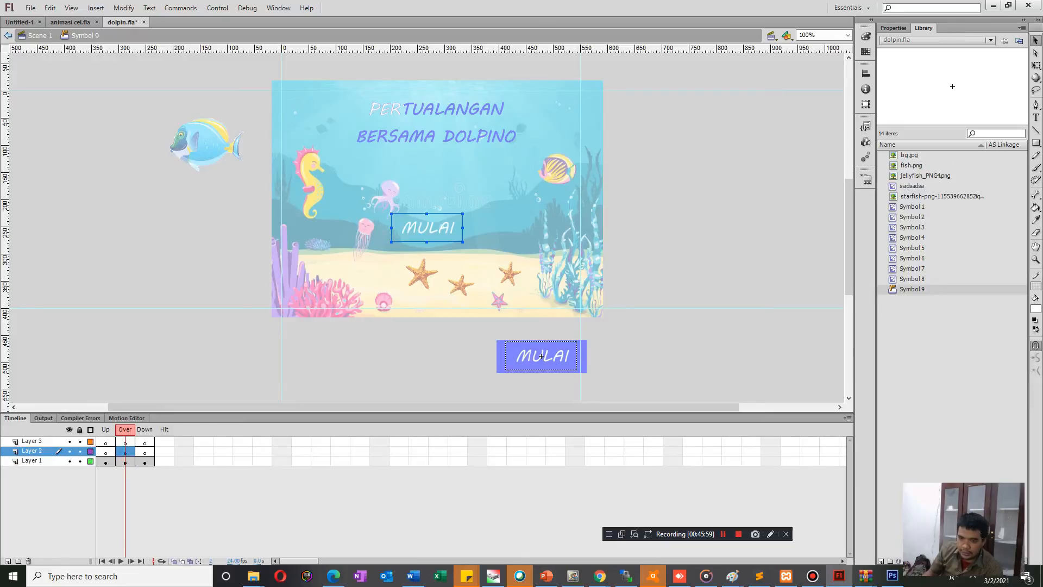
{"action": "key", "text": "Escape"}
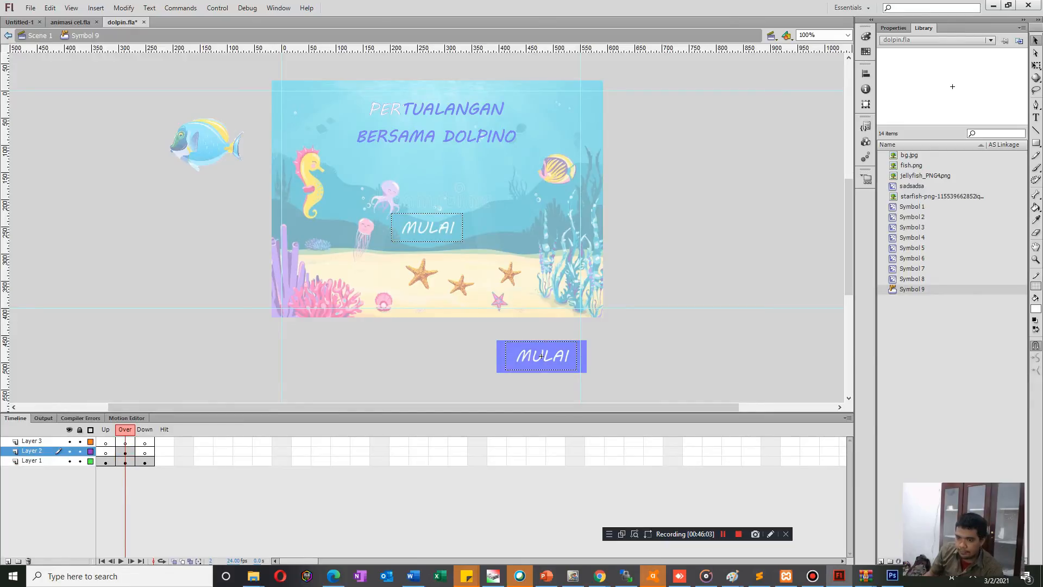
{"action": "key", "text": "ctrl+z"}
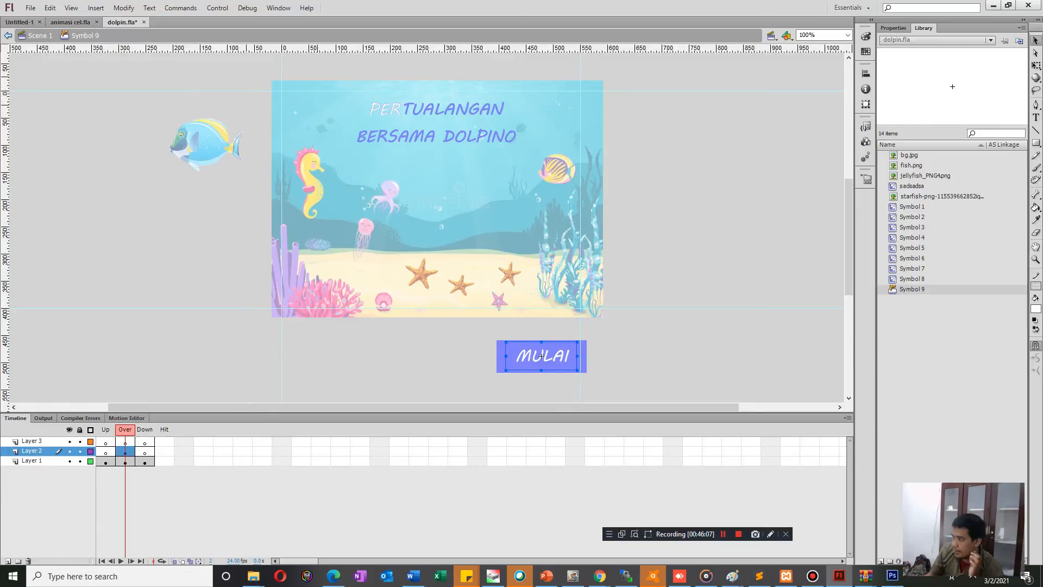
{"action": "left_click", "coordinate": [1036, 309]}
{"action": "left_click", "coordinate": [881, 382]}
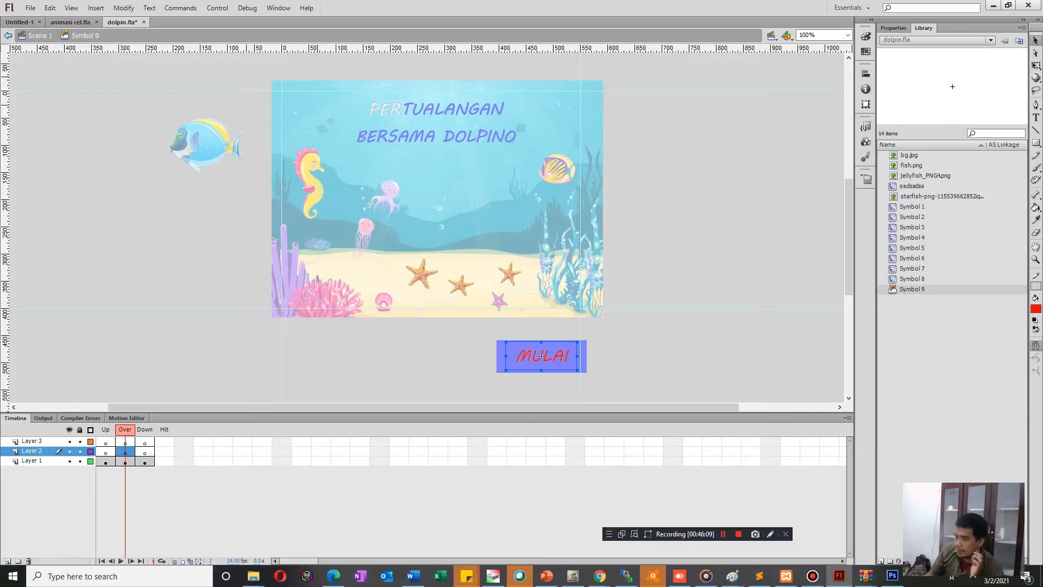
Test the movie from the button symbol and close the preview.
{"action": "key", "text": "ctrl+Return"}
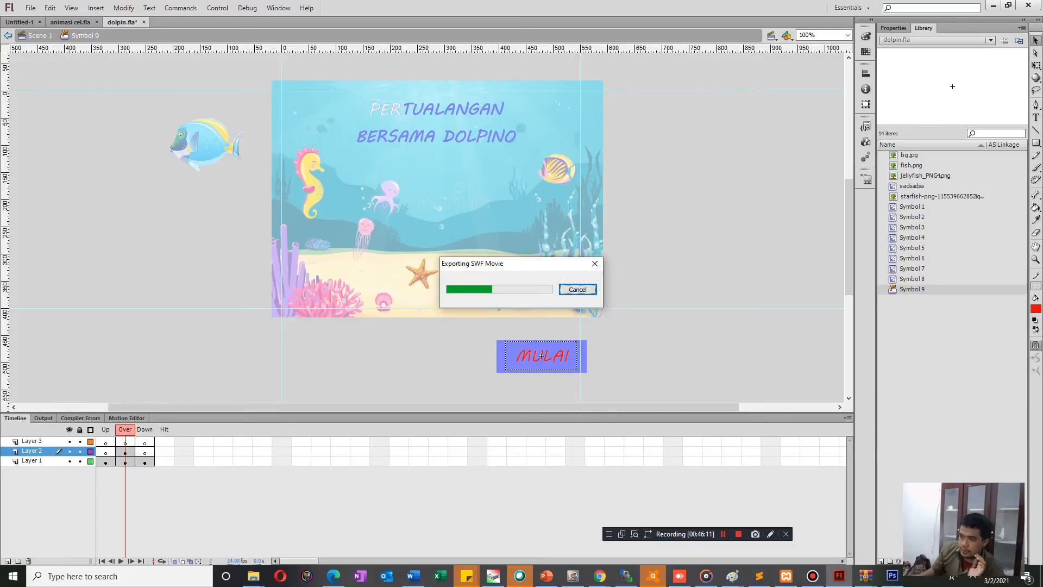
{"action": "left_click", "coordinate": [659, 164]}
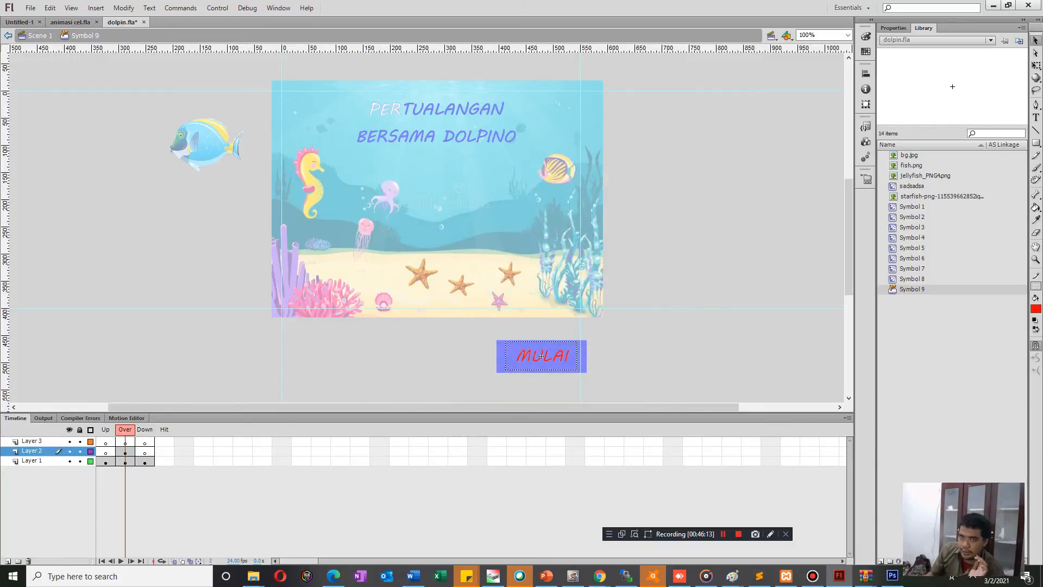
Return to Scene 1 and move the MULAI button to the middle of the stage, below the title.
{"action": "key", "text": "ctrl+e"}
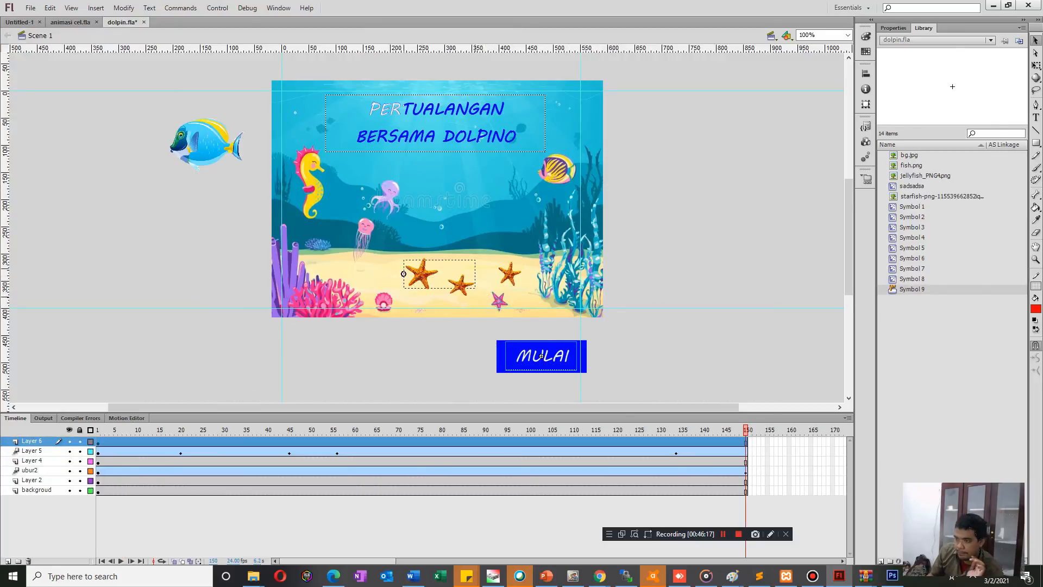
{"action": "left_click_drag", "start_coordinate": [541, 356], "coordinate": [433, 211]}
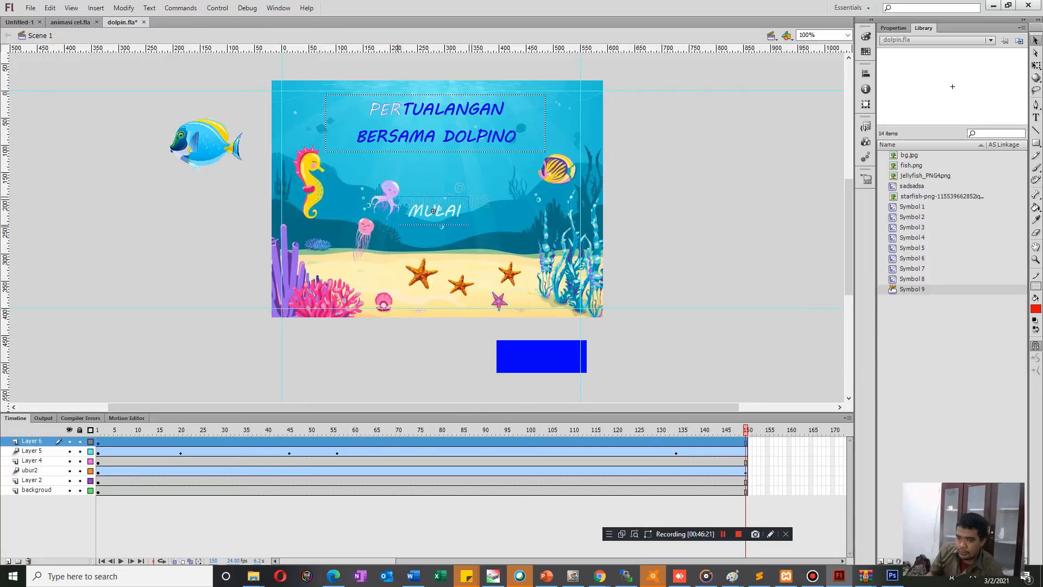
Undo the recent MULAI edits back to the separate white MULAI text and blue rectangle selected together in frame 1.
{"action": "left_click_drag", "start_coordinate": [433, 211], "coordinate": [541, 356]}
{"action": "key", "text": "ctrl+z"}
{"action": "key", "text": "ctrl+z"}
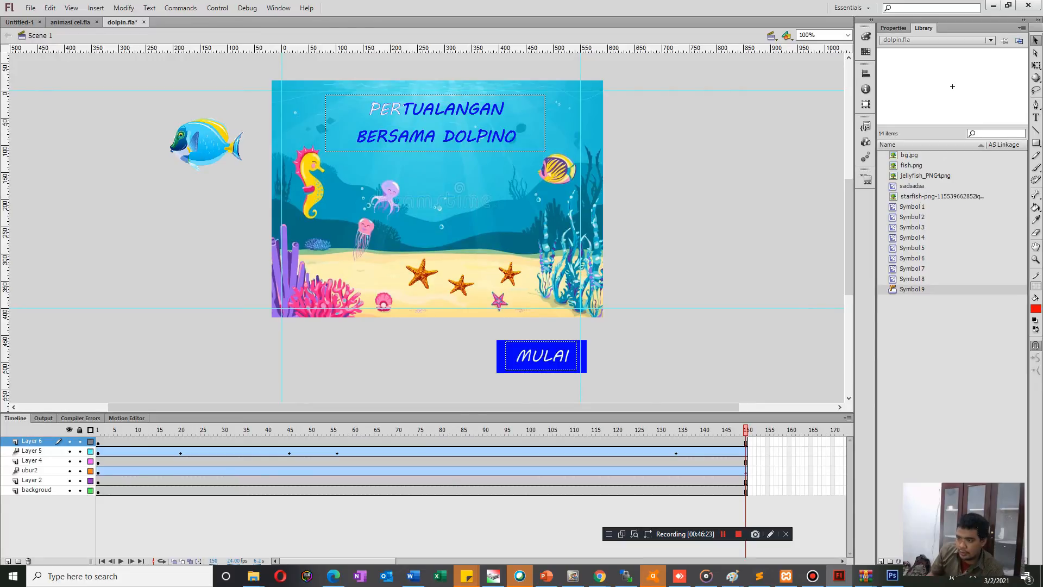
{"action": "key", "text": "ctrl+z"}
{"action": "key", "text": "ctrl+z"}
{"action": "key", "text": "ctrl+z"}
{"action": "key", "text": "ctrl+z"}
{"action": "key", "text": "ctrl+z"}
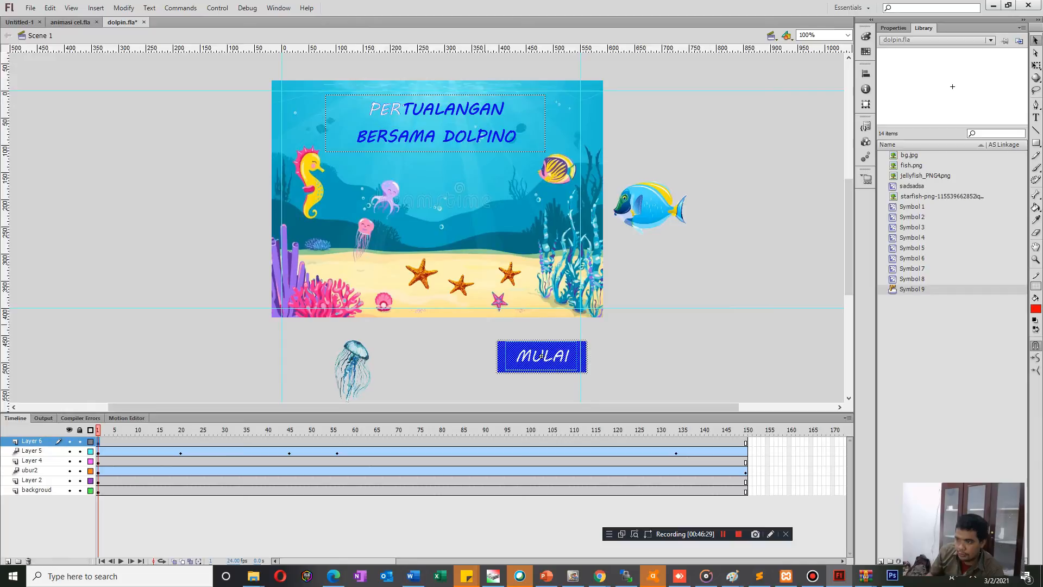
Convert the MULAI text and its blue rectangle together into a Button symbol and open it for editing.
{"action": "right_click", "coordinate": [557, 367]}
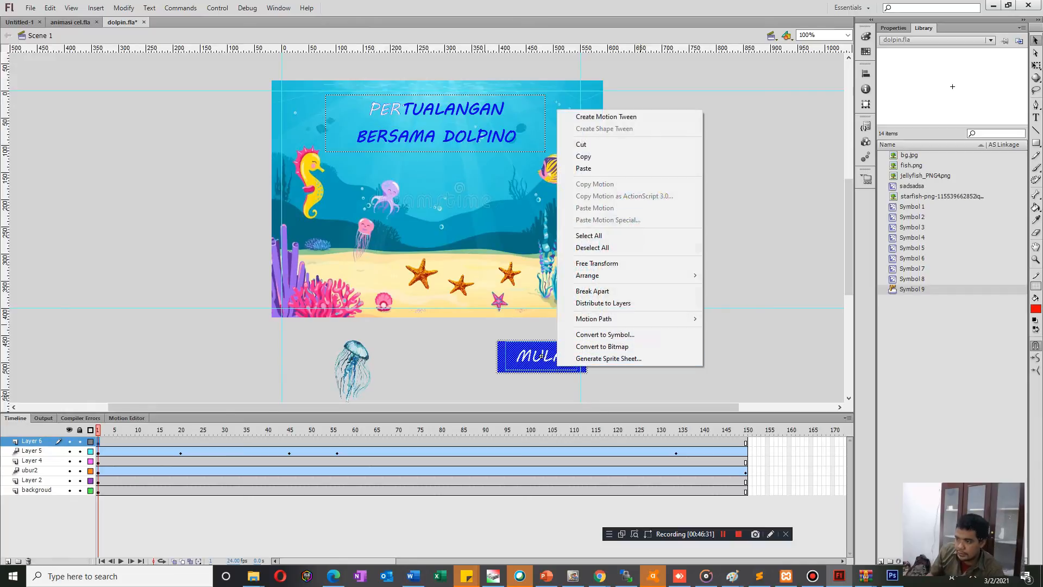
{"action": "left_click", "coordinate": [603, 335]}
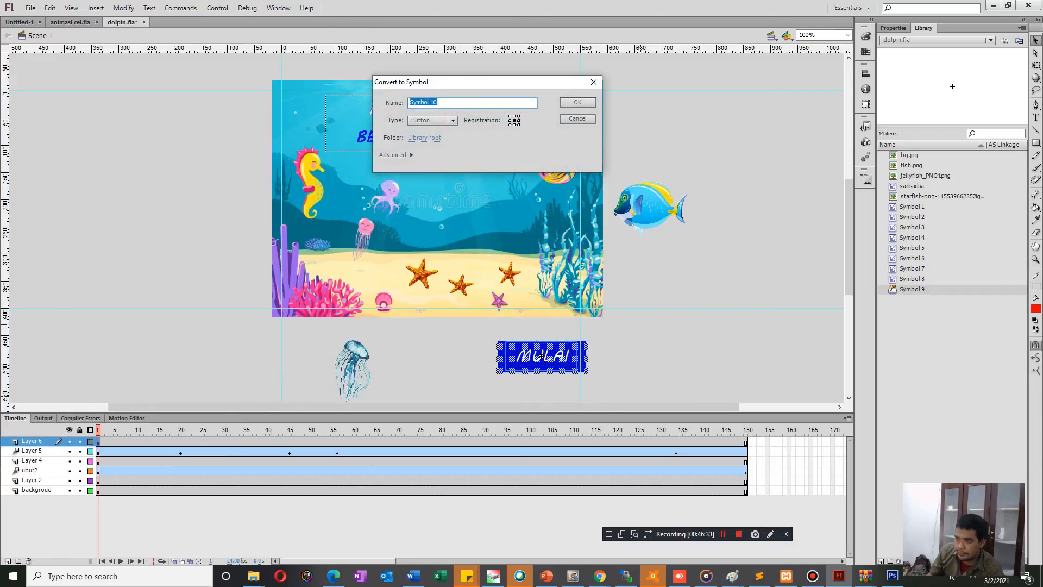
{"action": "key", "text": "Return"}
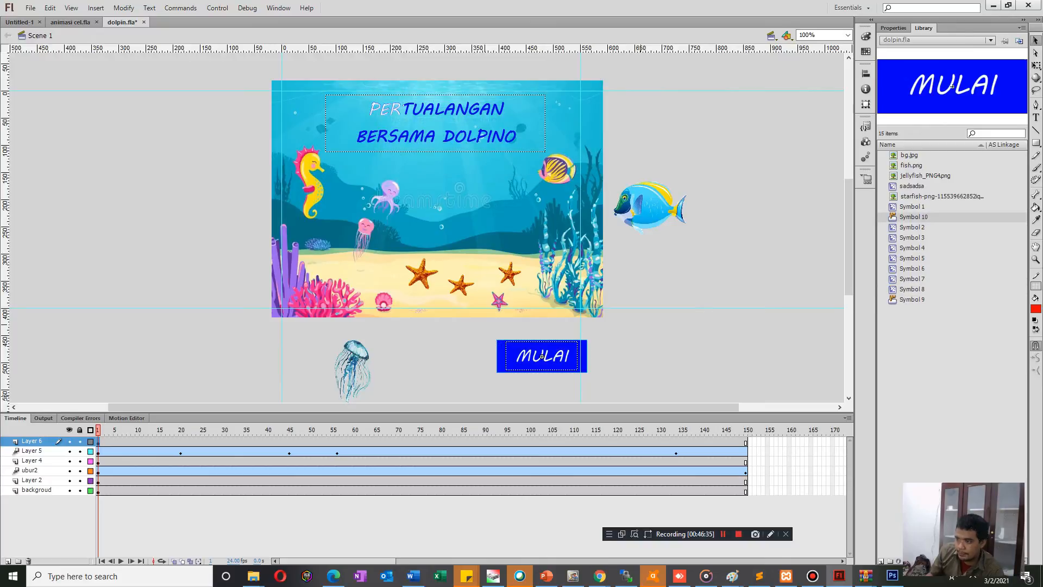
{"action": "double_click", "coordinate": [541, 357]}
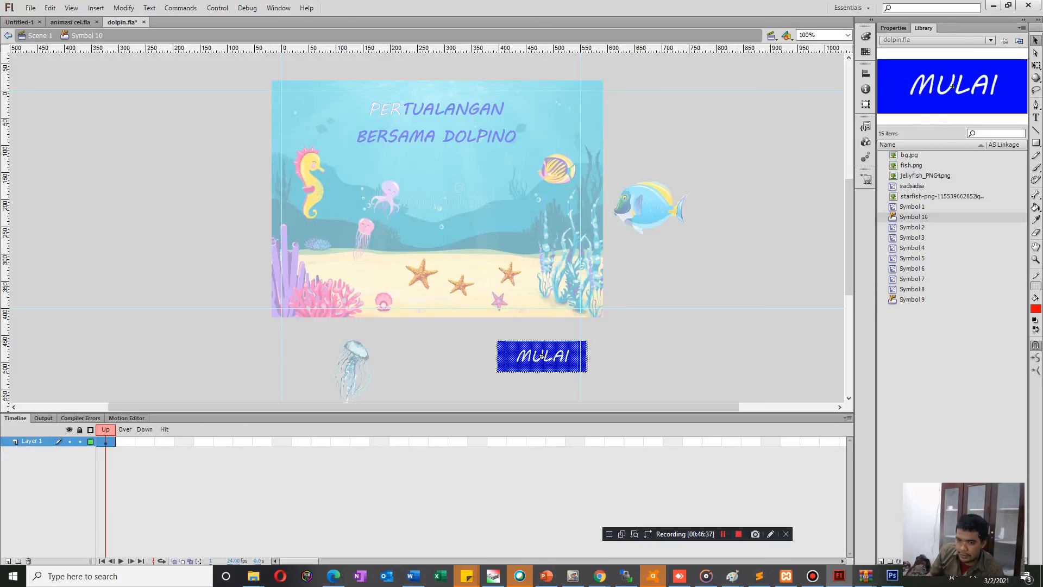
Add Layer 2 to the MULAI button symbol and insert keyframes in the Over frame of both layers.
{"action": "left_click", "coordinate": [8, 561]}
{"action": "left_click", "coordinate": [125, 442]}
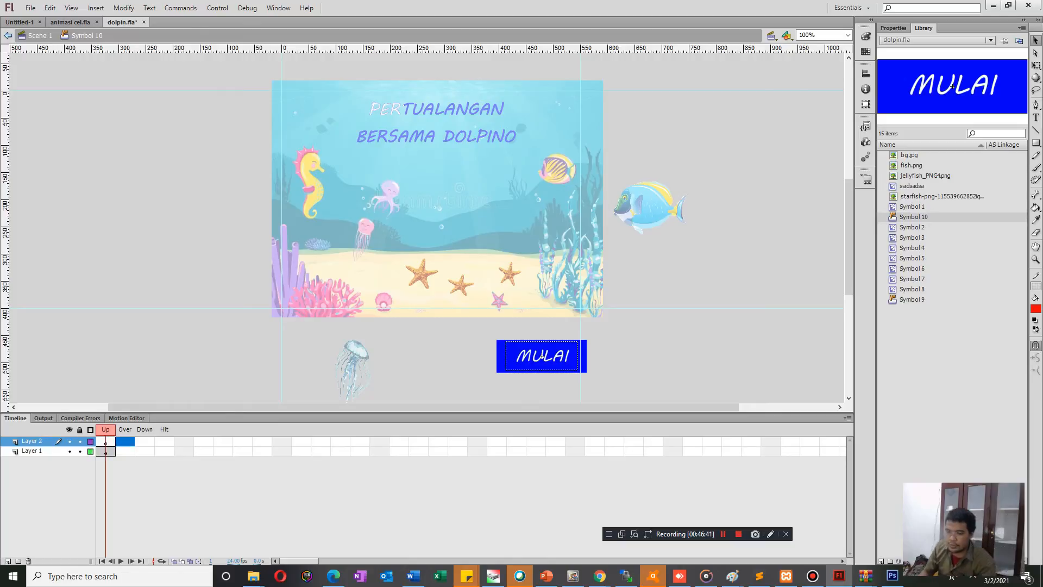
{"action": "key", "text": "F6"}
{"action": "left_click", "coordinate": [125, 452]}
{"action": "key", "text": "F6"}
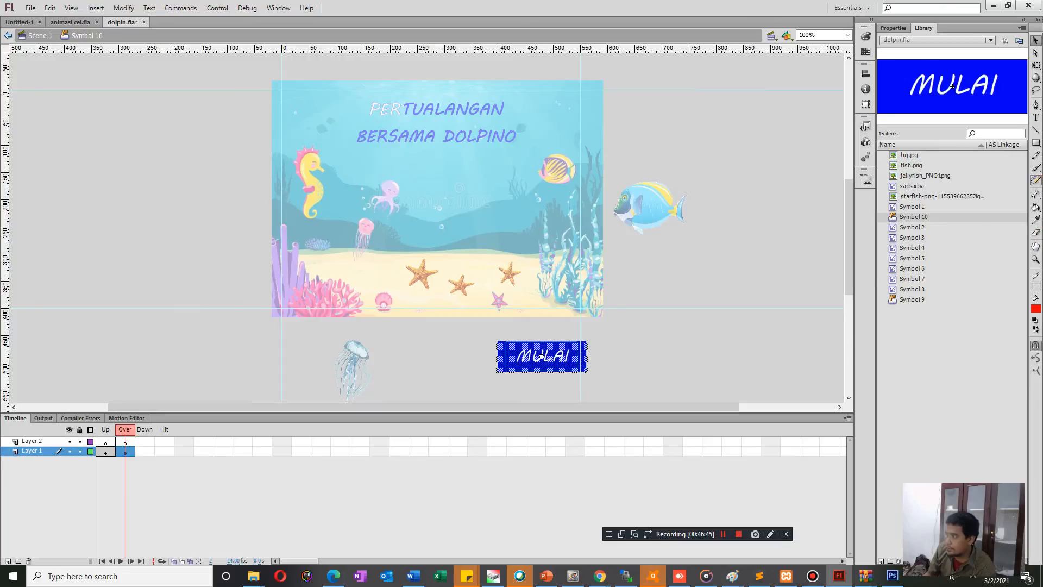
{"action": "left_click", "coordinate": [542, 356]}
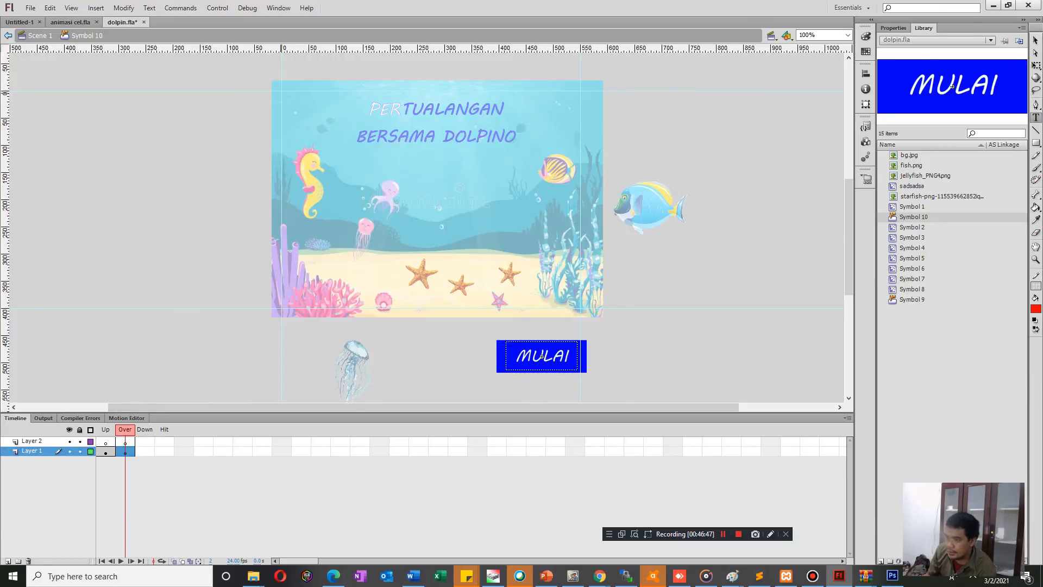
{"action": "left_click", "coordinate": [542, 356]}
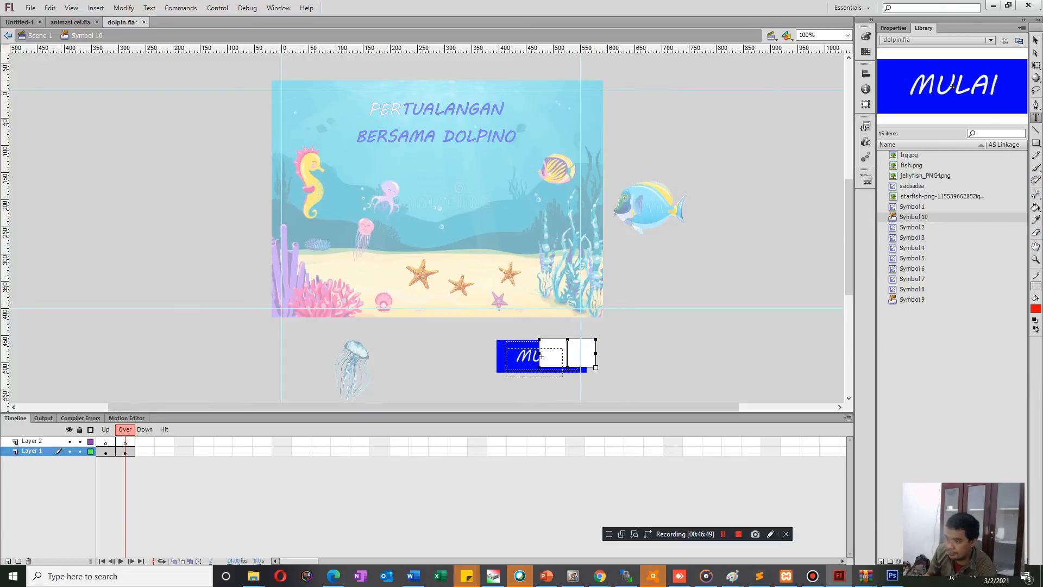
{"action": "left_click", "coordinate": [541, 357]}
{"action": "type", "text": "MULAI"}
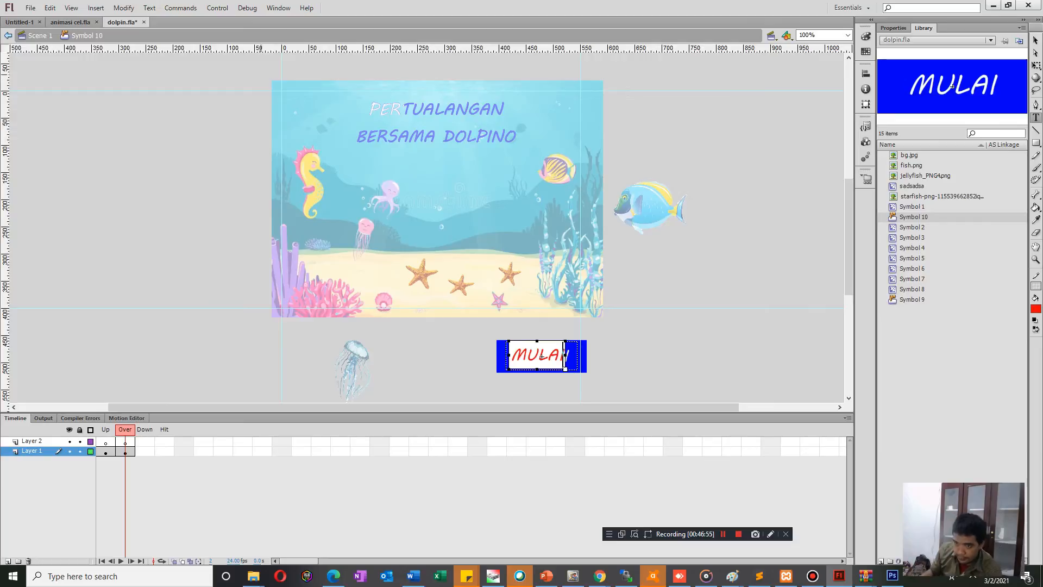
{"action": "key", "text": "Escape"}
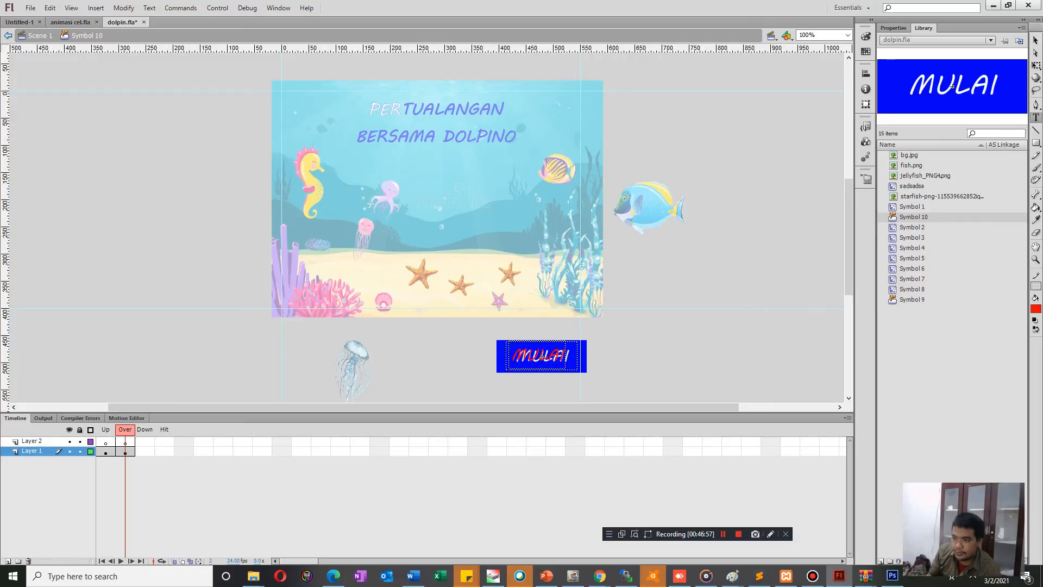
{"action": "key", "text": "v"}
{"action": "left_click_drag", "start_coordinate": [537, 355], "coordinate": [593, 355]}
{"action": "key", "text": "Delete"}
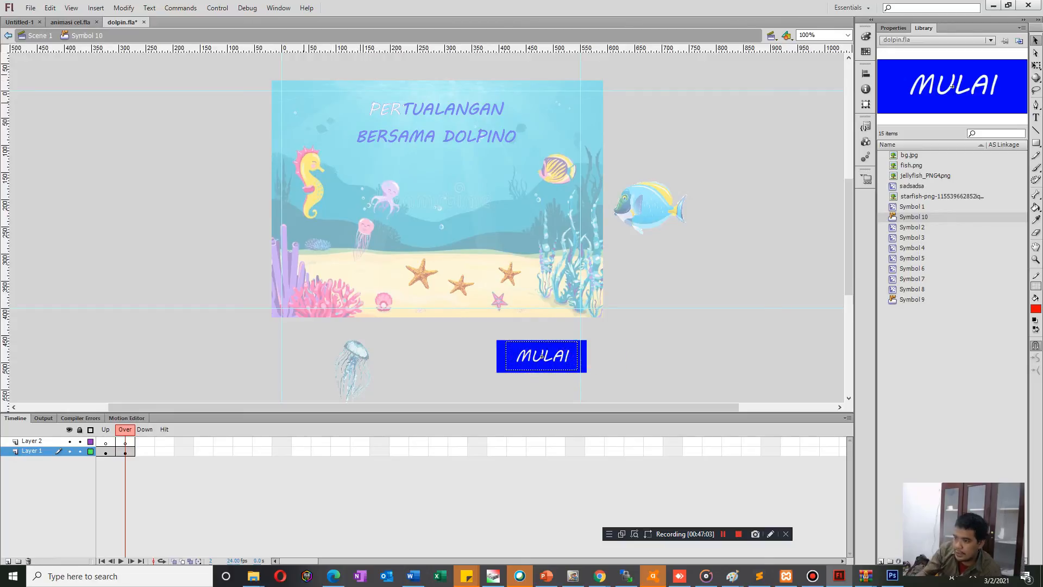
Return to Scene 1 and delete the MULAI button below the stage.
{"action": "left_click", "coordinate": [9, 36]}
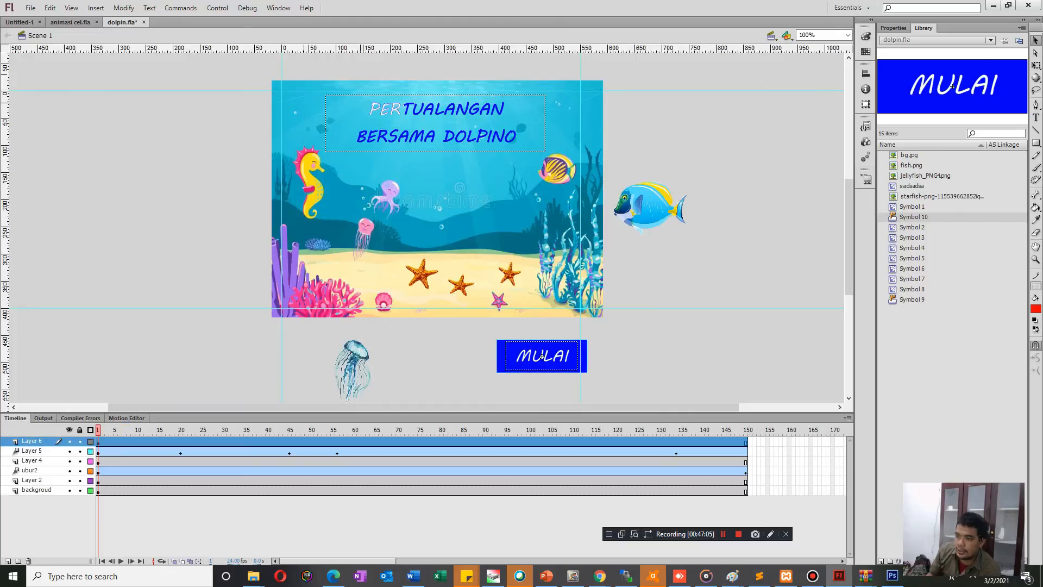
{"action": "double_click", "coordinate": [542, 356]}
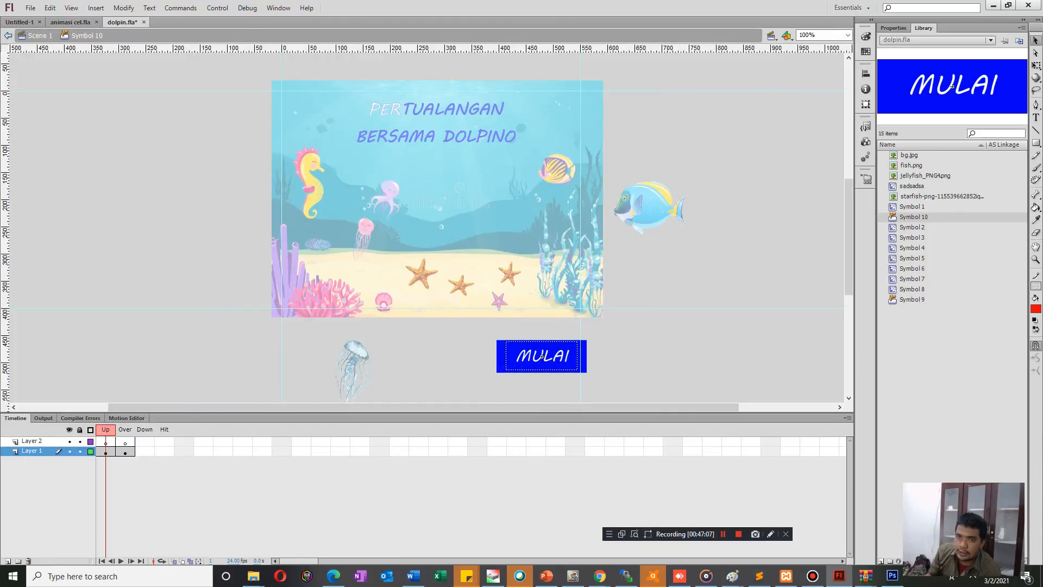
{"action": "left_click", "coordinate": [8, 36]}
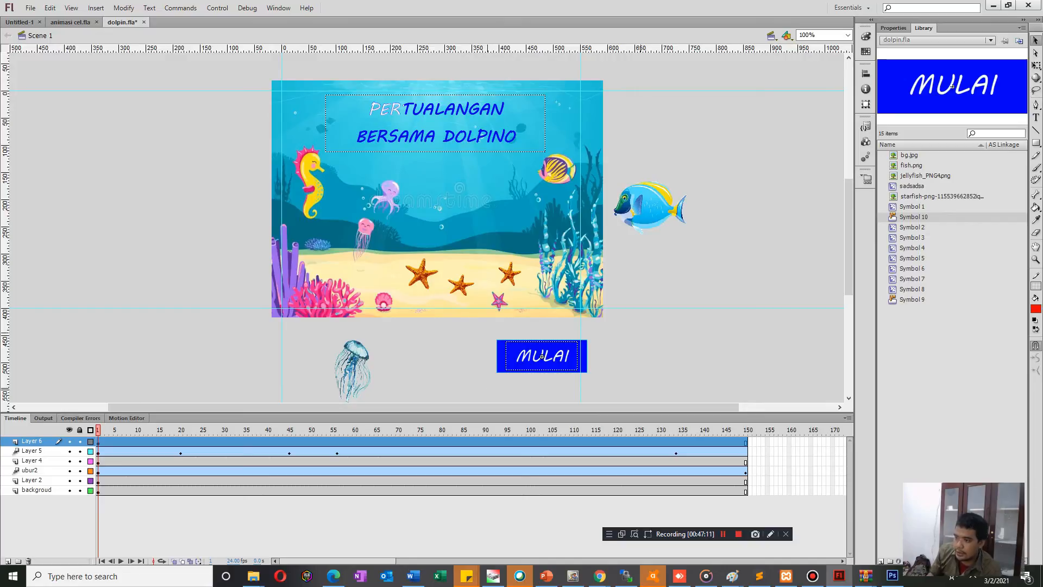
{"action": "key", "text": "Delete"}
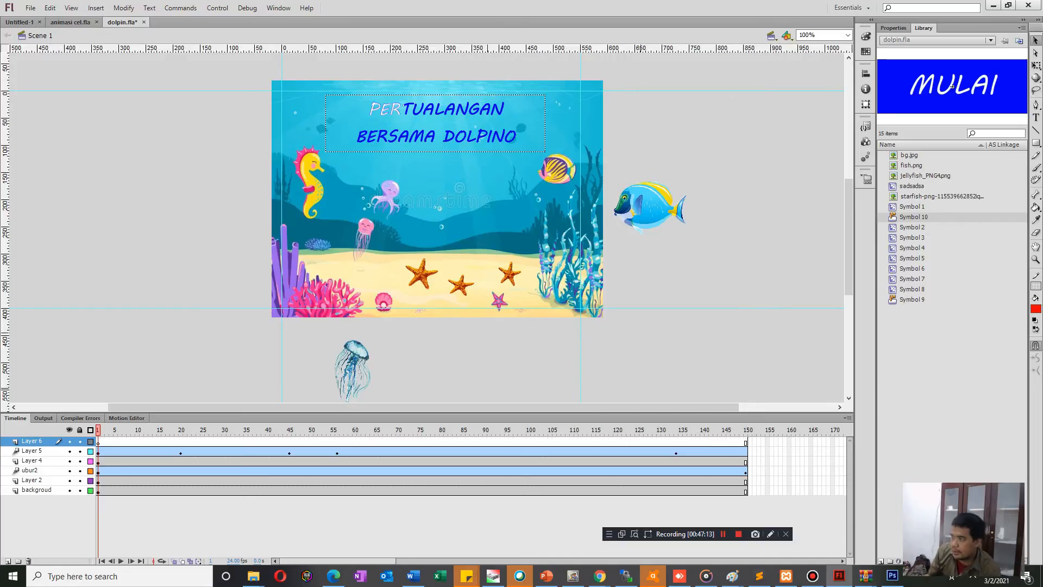
Draw a small rectangle below the stage, beside the blue jellyfish, and fill it with blue #0000FF.
{"action": "key", "text": "r"}
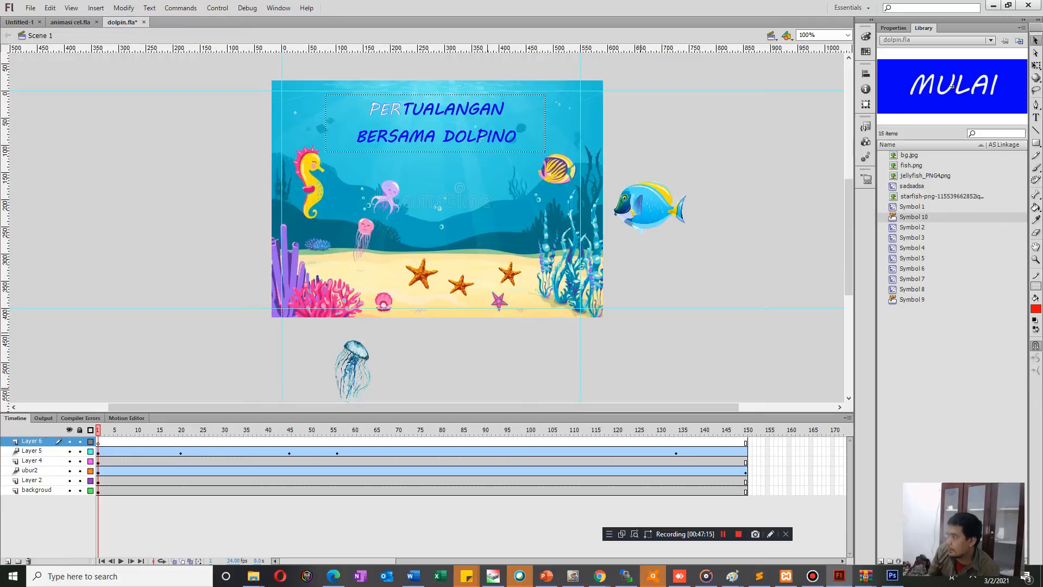
{"action": "left_click_drag", "start_coordinate": [472, 344], "coordinate": [538, 374]}
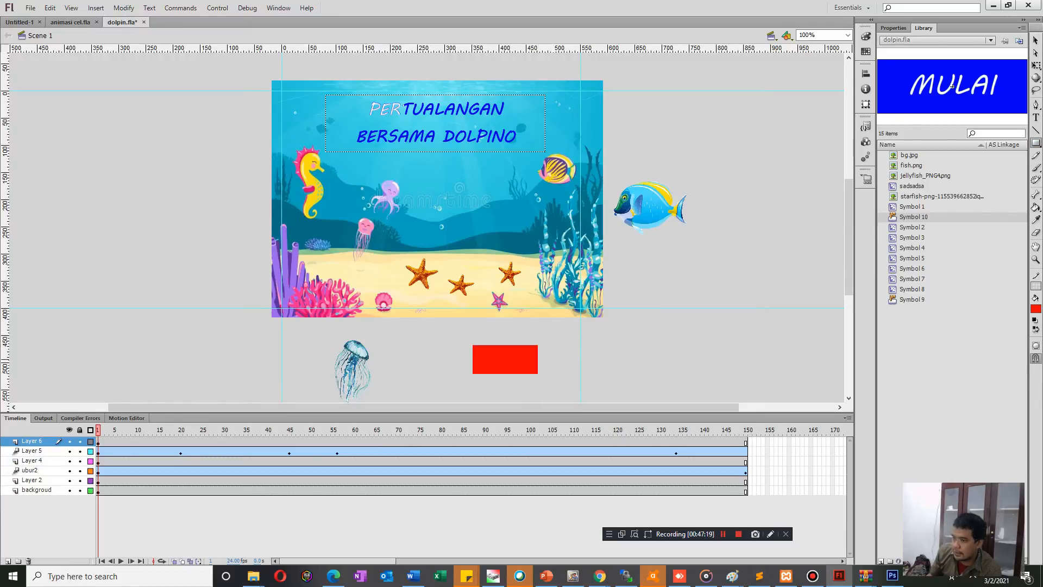
{"action": "left_click", "coordinate": [1036, 40]}
{"action": "left_click", "coordinate": [505, 359]}
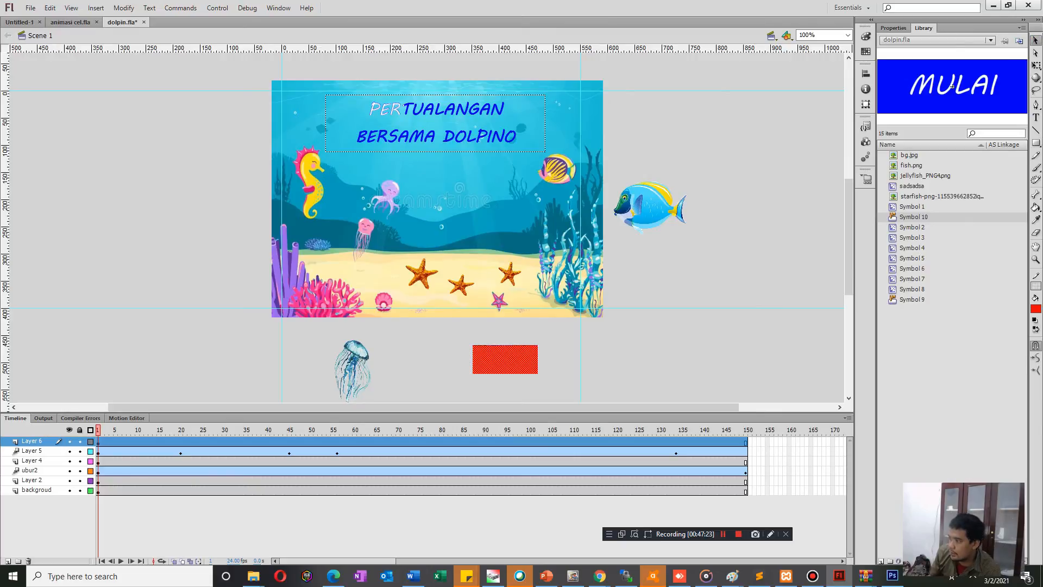
{"action": "left_click", "coordinate": [1036, 309]}
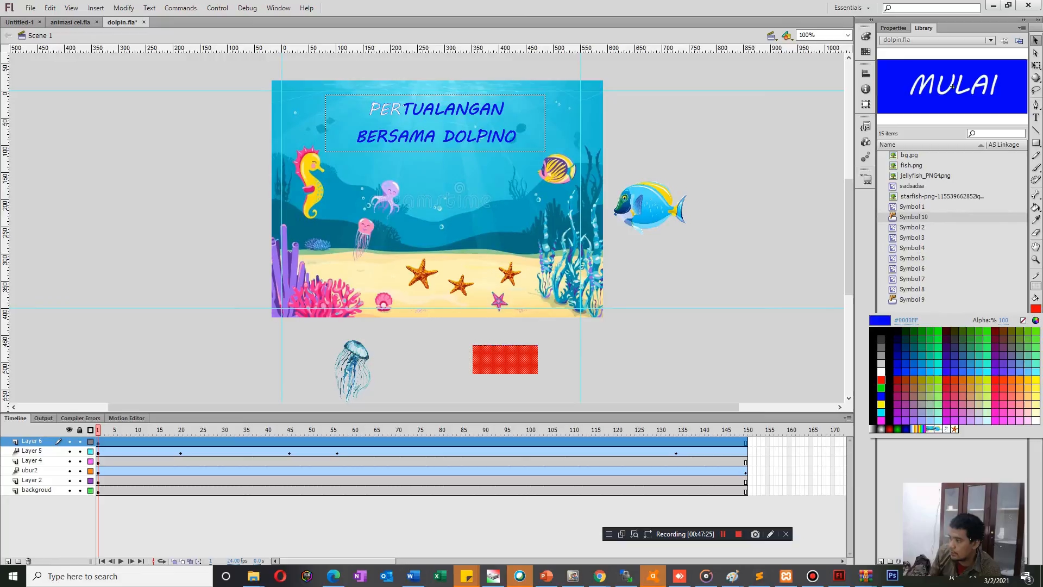
{"action": "left_click", "coordinate": [953, 86]}
{"action": "key", "text": "Escape"}
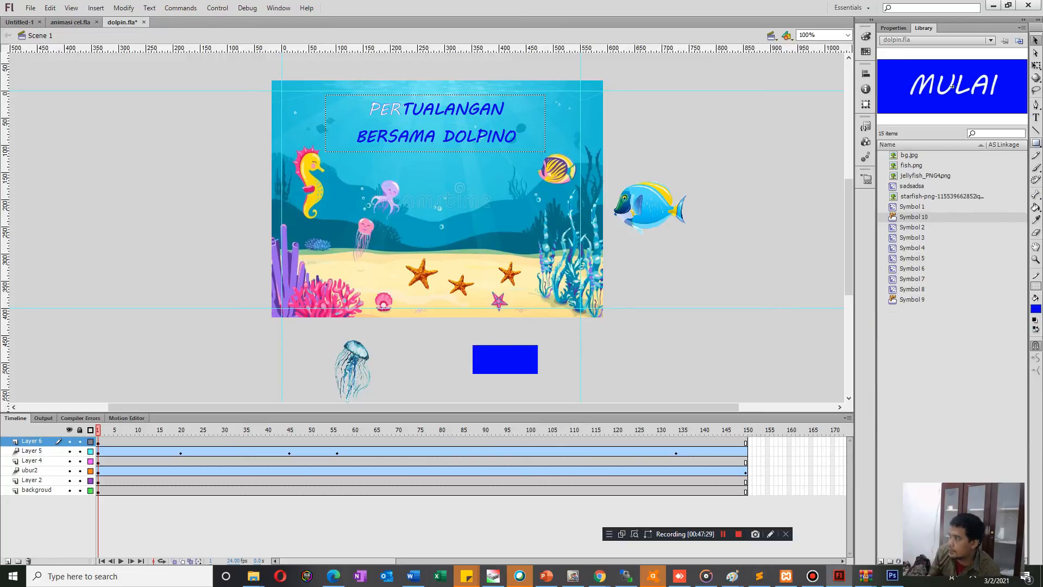
Add the text PLAY in black beside the blue rectangle below the stage.
{"action": "key", "text": "t"}
{"action": "left_click", "coordinate": [628, 342]}
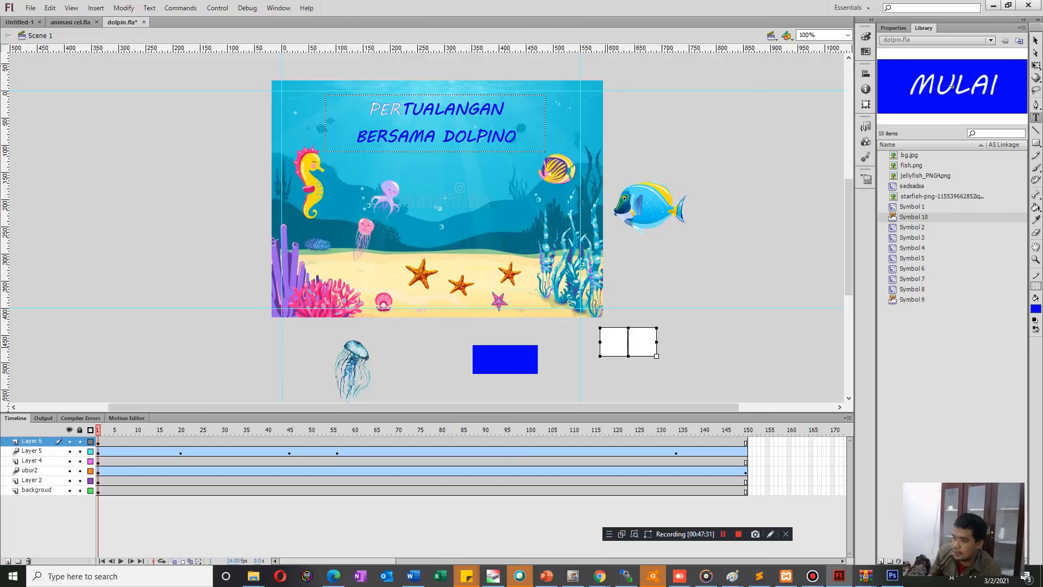
{"action": "type", "text": "PLAY"}
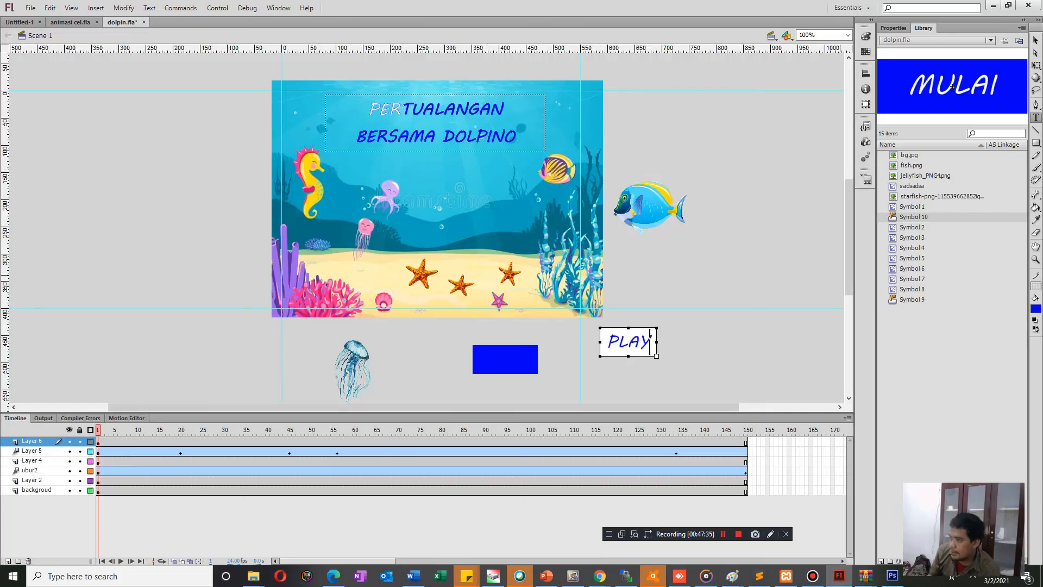
{"action": "left_click", "coordinate": [1036, 309]}
{"action": "left_click", "coordinate": [882, 332]}
{"action": "left_click", "coordinate": [699, 282]}
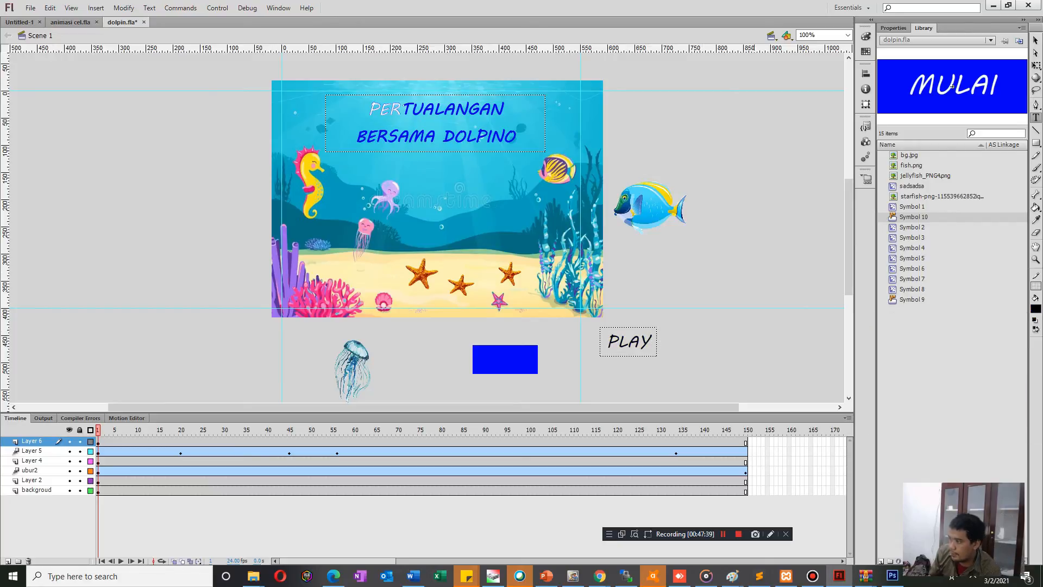
Recolour the PLAY text white and place it on the blue rectangle.
{"action": "key", "text": "v"}
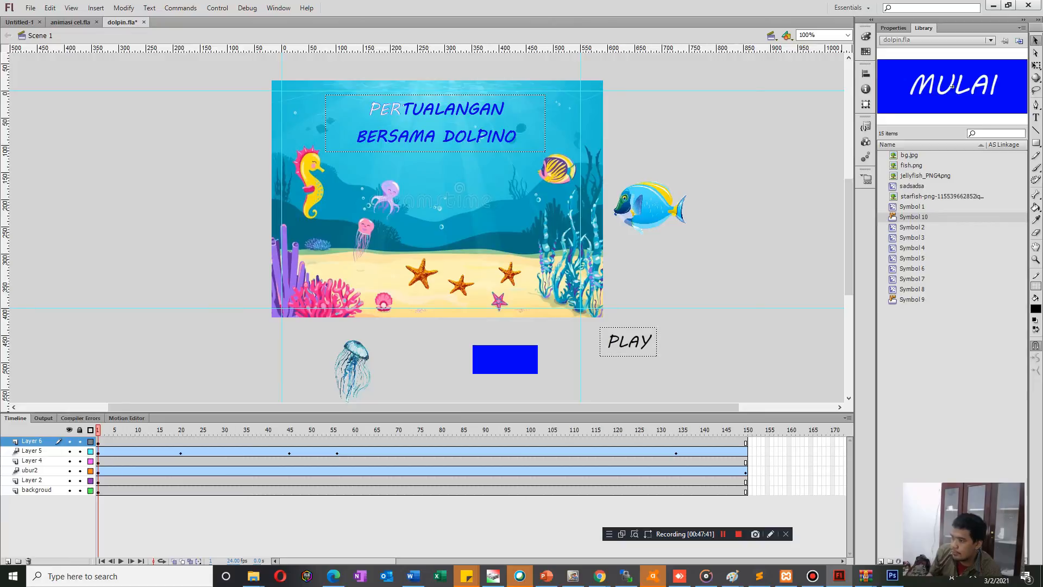
{"action": "left_click", "coordinate": [1037, 309]}
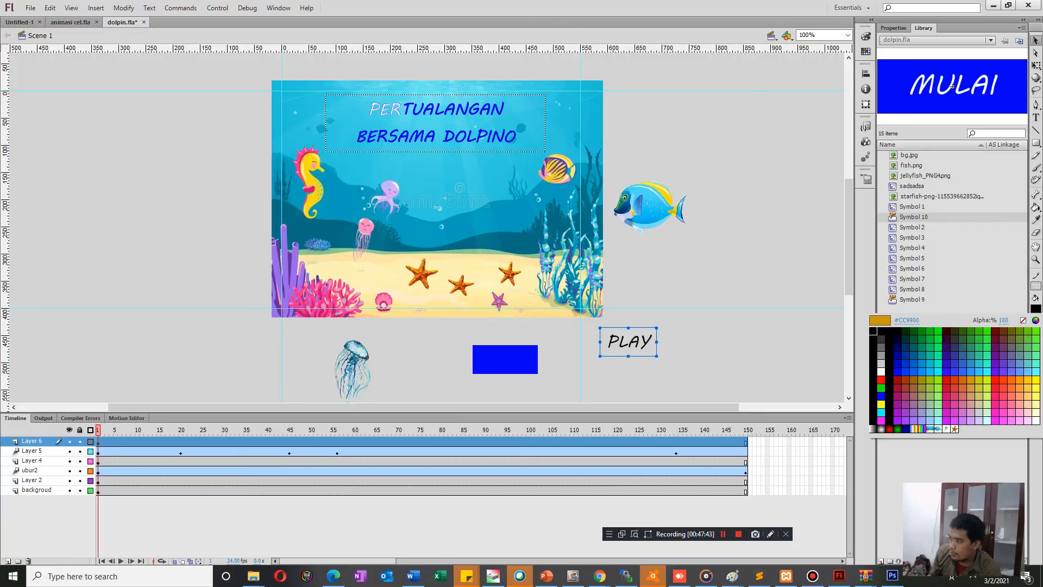
{"action": "left_click", "coordinate": [879, 372]}
{"action": "left_click_drag", "start_coordinate": [628, 343], "coordinate": [507, 360]}
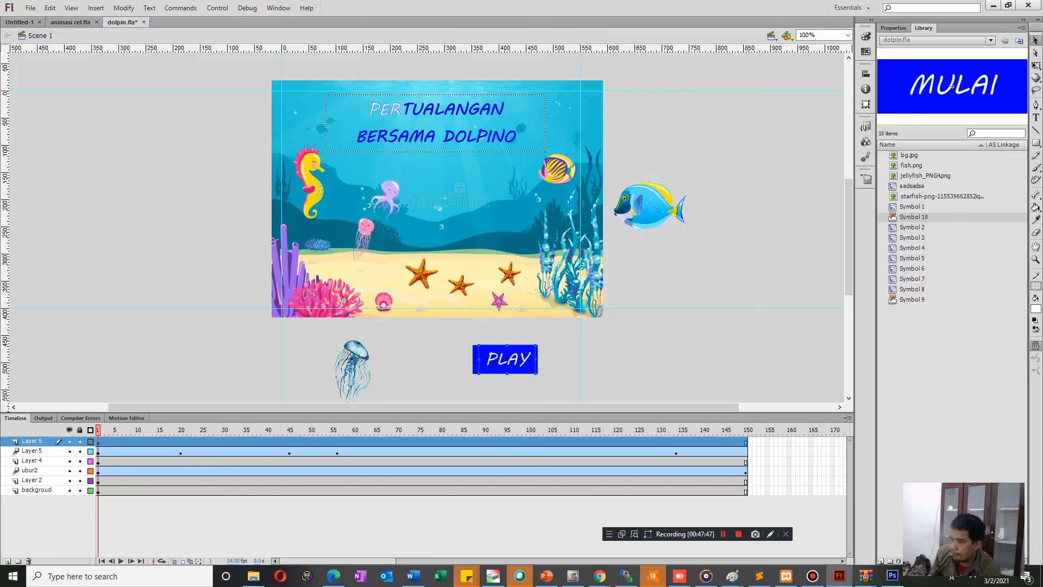
Convert the PLAY text and the blue rectangle together into a Button symbol with the suggested name.
{"action": "key", "text": "Escape"}
{"action": "left_click_drag", "start_coordinate": [459, 333], "coordinate": [560, 397]}
{"action": "right_click", "coordinate": [510, 361]}
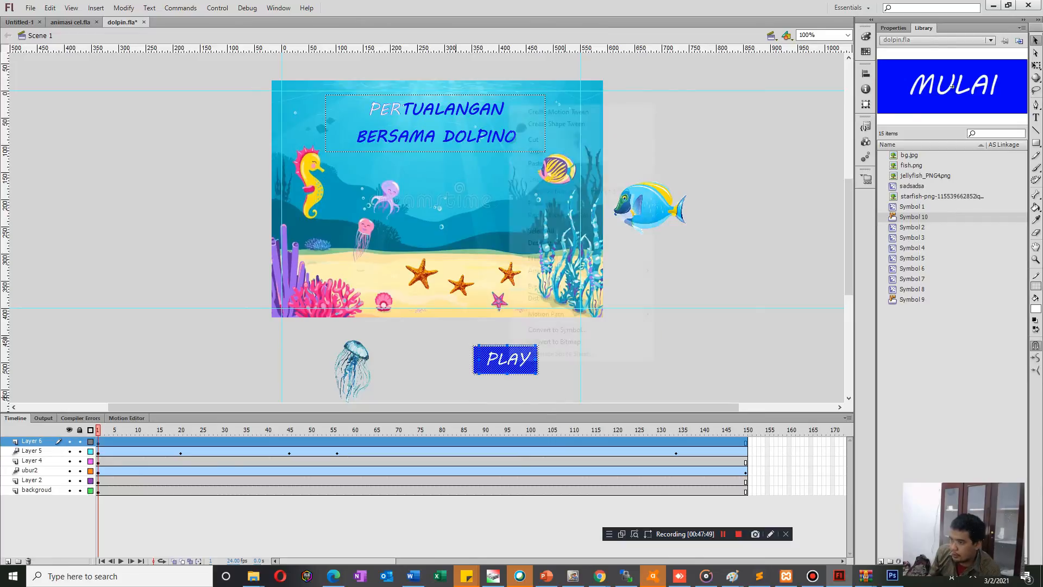
{"action": "left_click", "coordinate": [557, 330]}
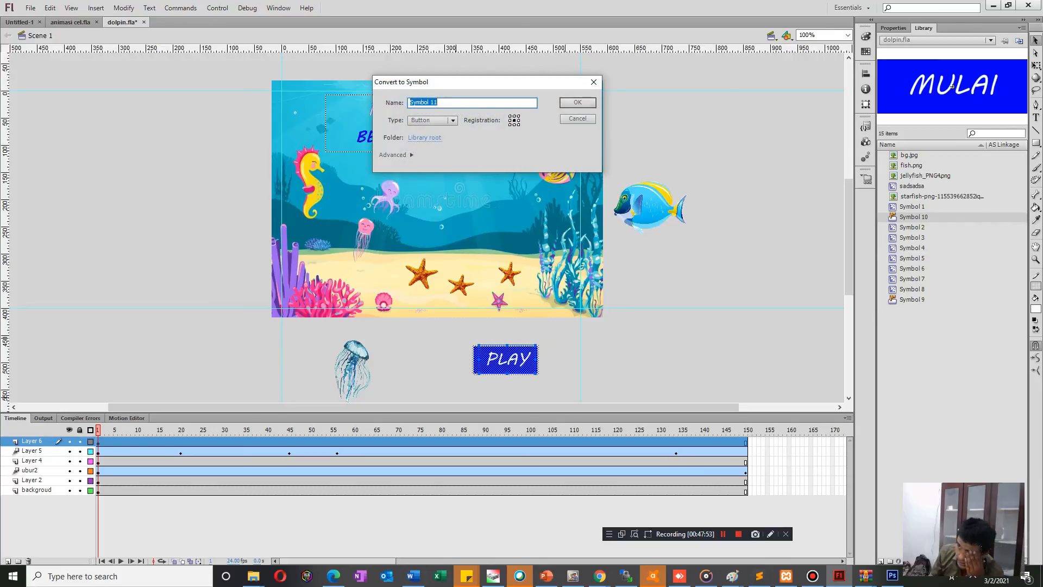
{"action": "left_click", "coordinate": [585, 103]}
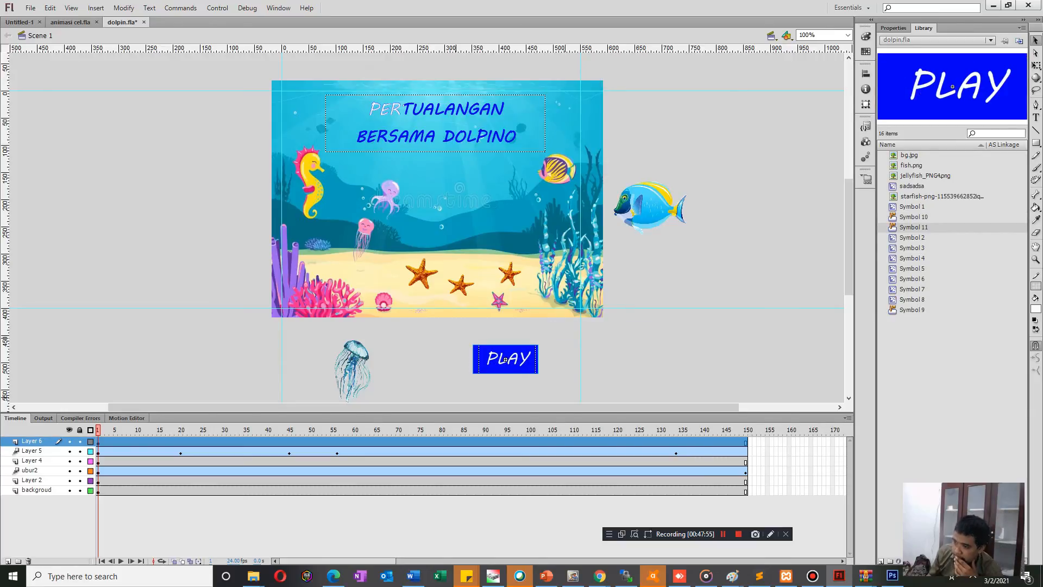
Open the PLAY button symbol for editing and add a second layer above its existing artwork.
{"action": "double_click", "coordinate": [505, 360]}
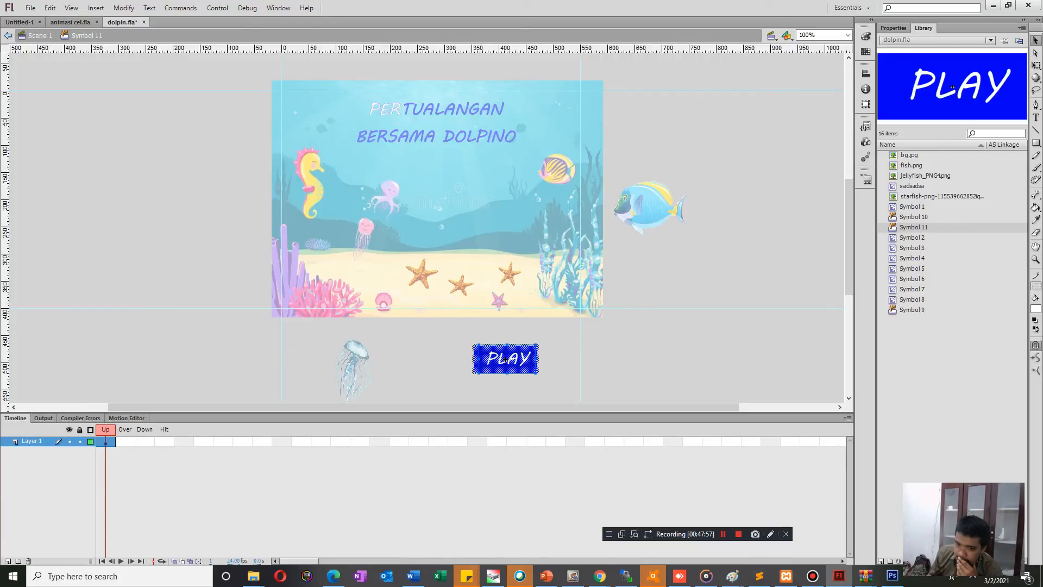
{"action": "left_click", "coordinate": [8, 561]}
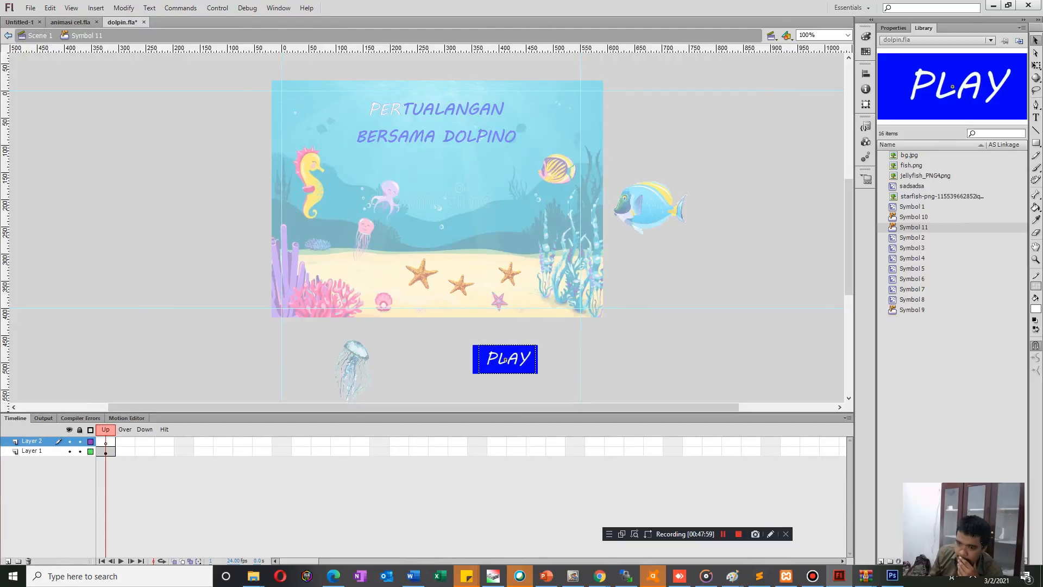
{"action": "left_click", "coordinate": [506, 360]}
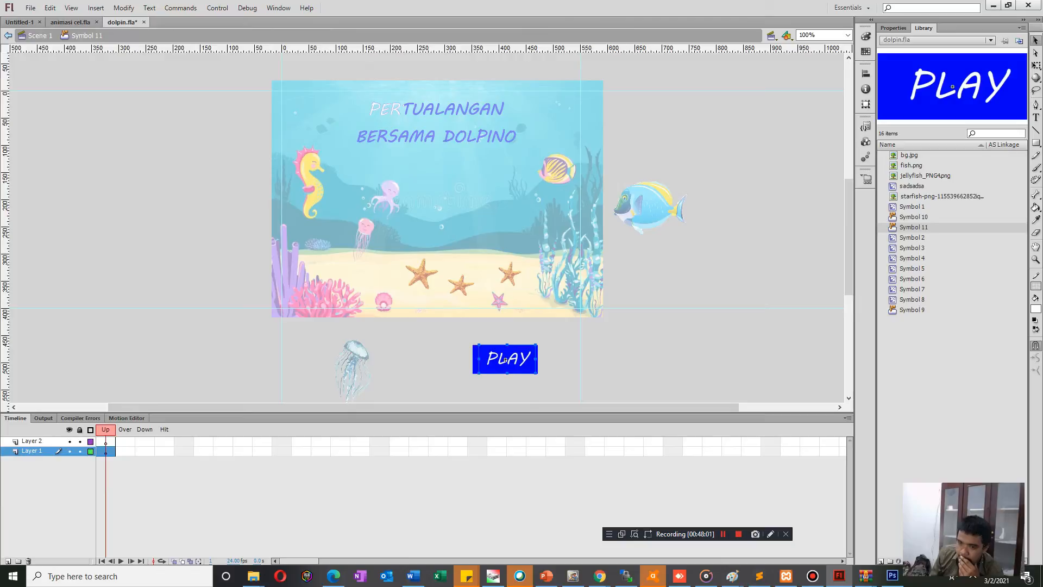
{"action": "key", "text": "ctrl+b"}
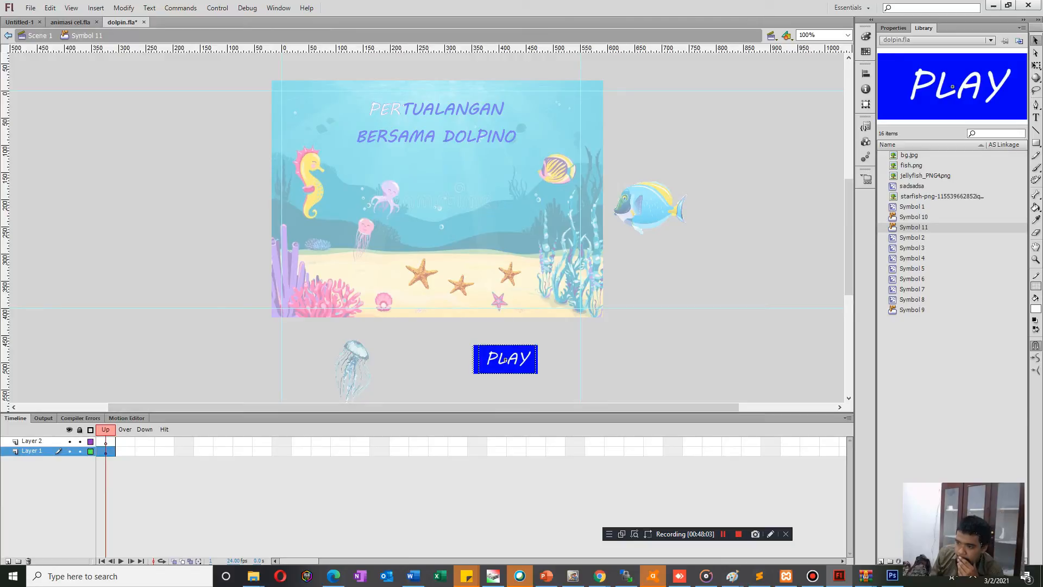
{"action": "left_click", "coordinate": [507, 359]}
Insert keyframes for the Over state on both layers of the PLAY button symbol.
{"action": "left_click", "coordinate": [125, 441]}
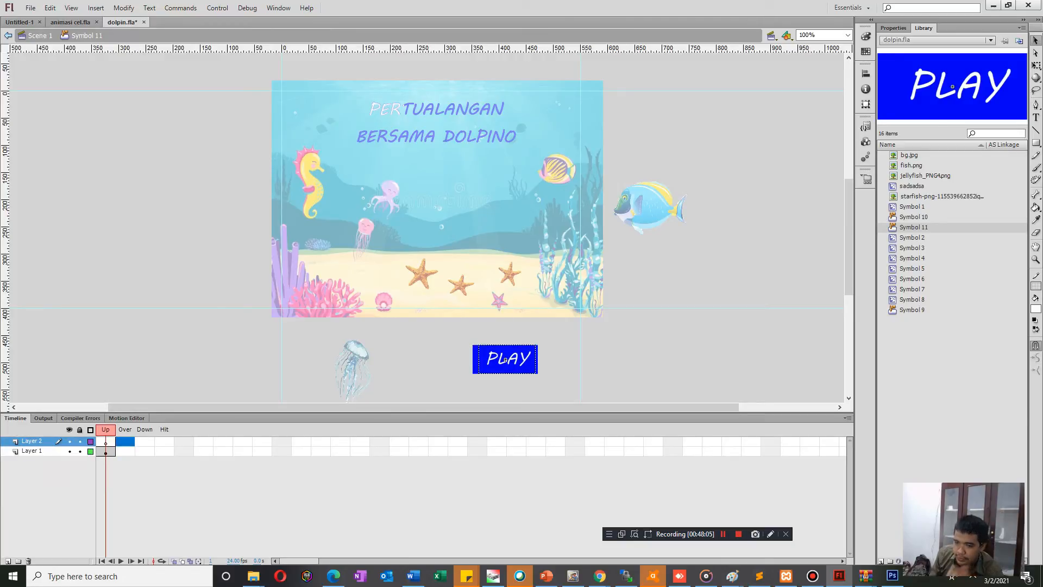
{"action": "key", "text": "F6"}
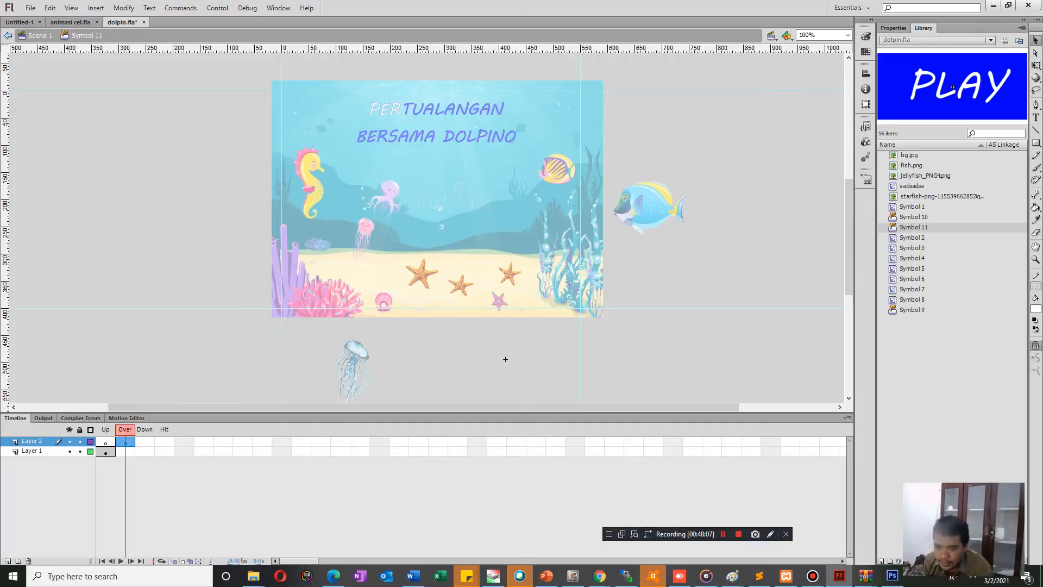
{"action": "left_click", "coordinate": [125, 452]}
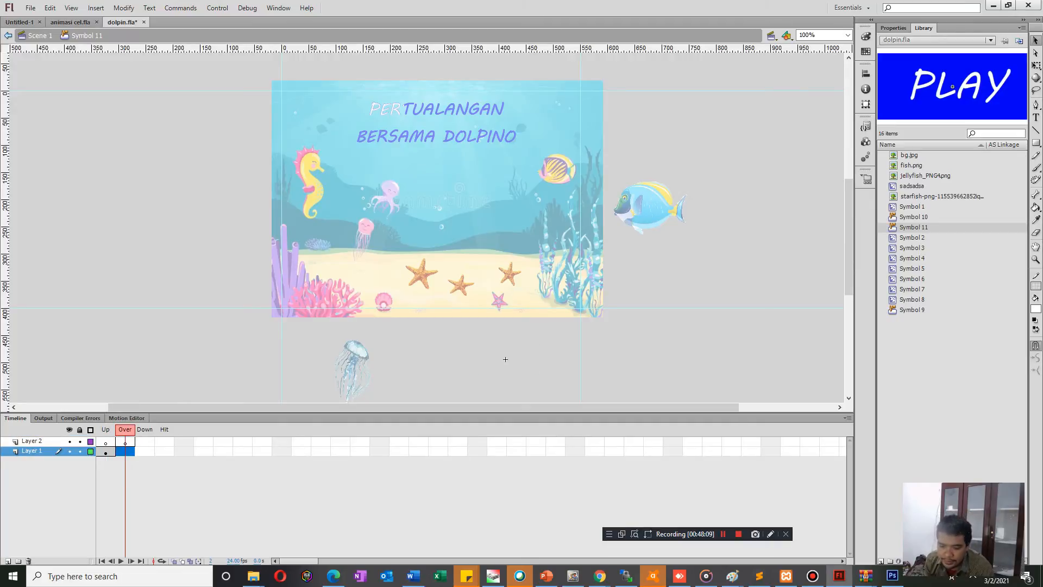
{"action": "key", "text": "F6"}
{"action": "key", "text": "ctrl+g"}
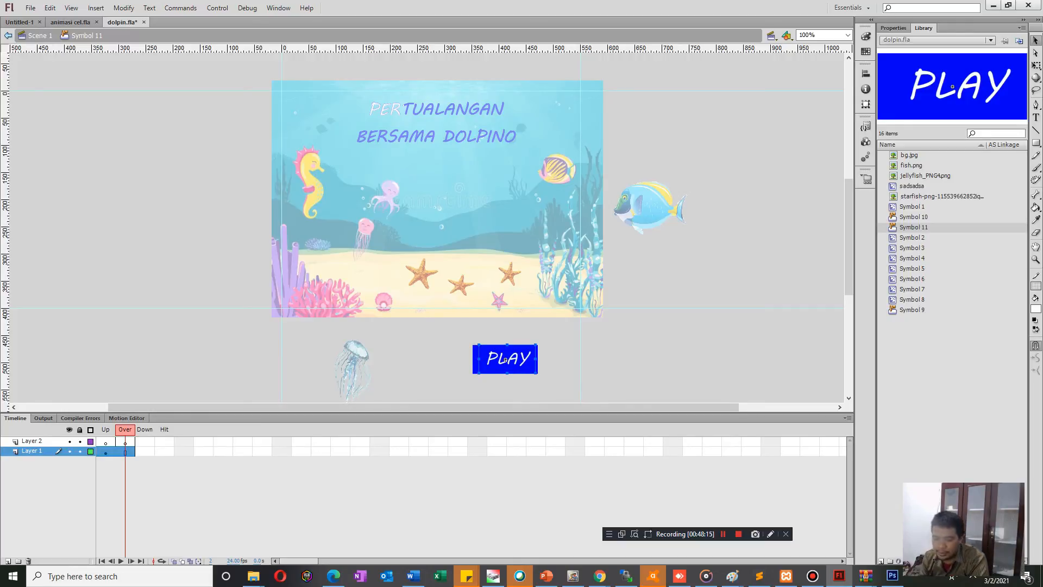
{"action": "key", "text": "F6"}
{"action": "key", "text": "ctrl+g"}
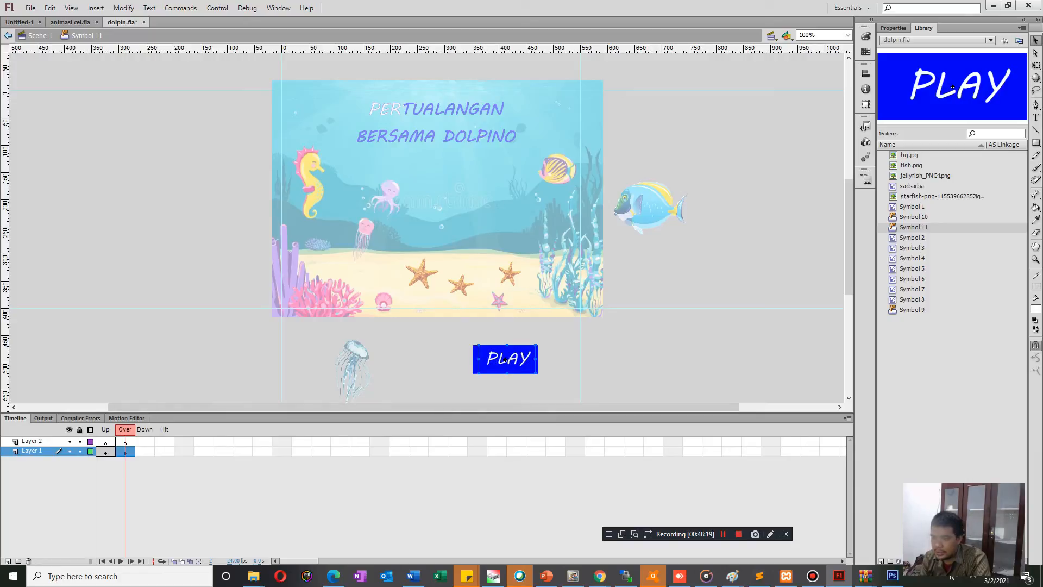
Move the PLAY text from Layer 1 to Layer 2 in the Over frame and place it back on the blue rectangle.
{"action": "key", "text": "Delete"}
{"action": "left_click", "coordinate": [125, 442]}
{"action": "key", "text": "ctrl+v"}
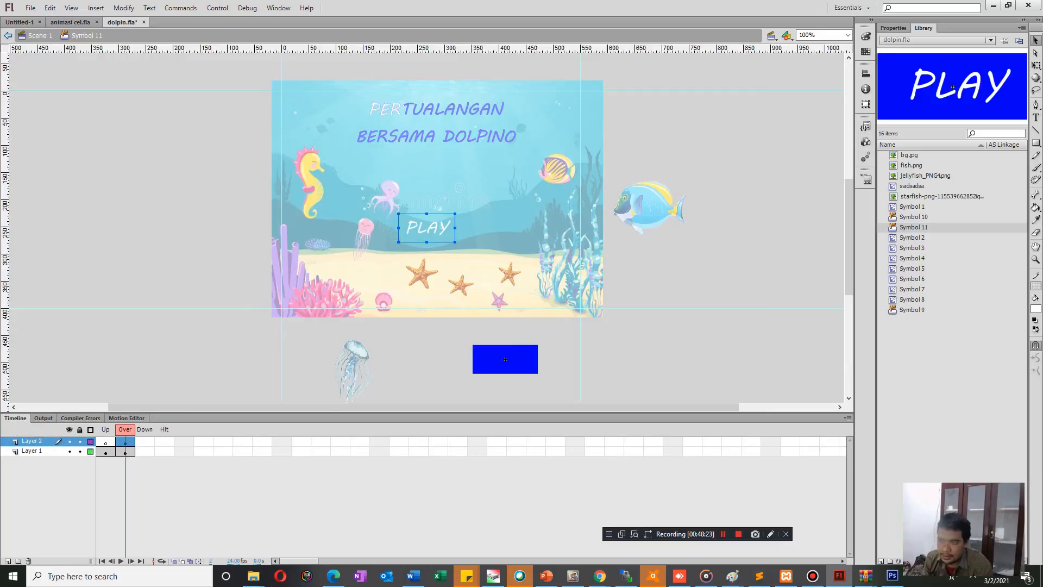
{"action": "left_click", "coordinate": [505, 359]}
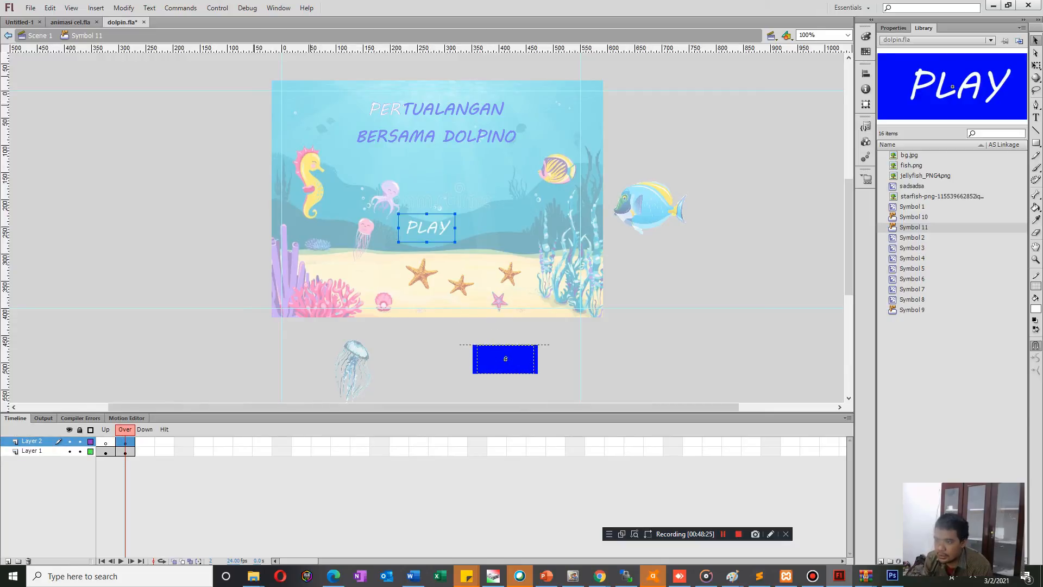
{"action": "left_click_drag", "start_coordinate": [427, 227], "coordinate": [505, 359]}
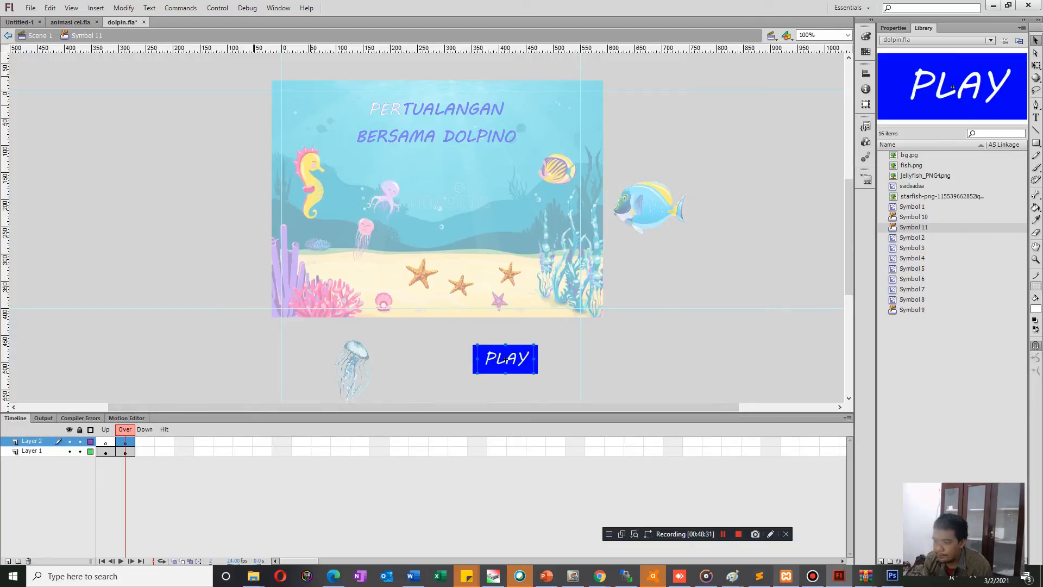
Recolour the PLAY text red in the button's Over state and run a test of the movie.
{"action": "mouse_move", "coordinate": [785, 576]}
{"action": "left_click", "coordinate": [1036, 309]}
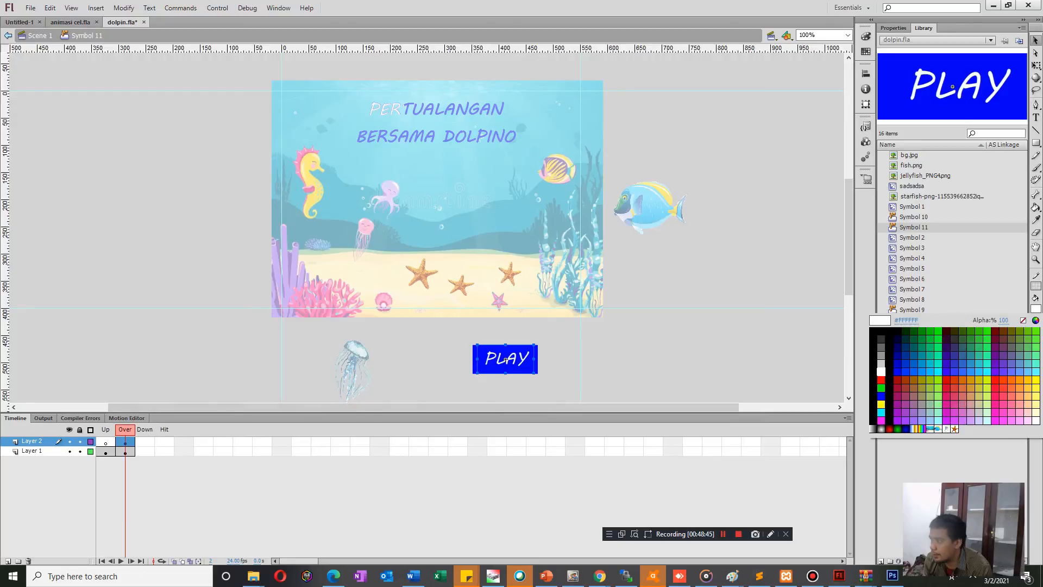
{"action": "left_click", "coordinate": [882, 379]}
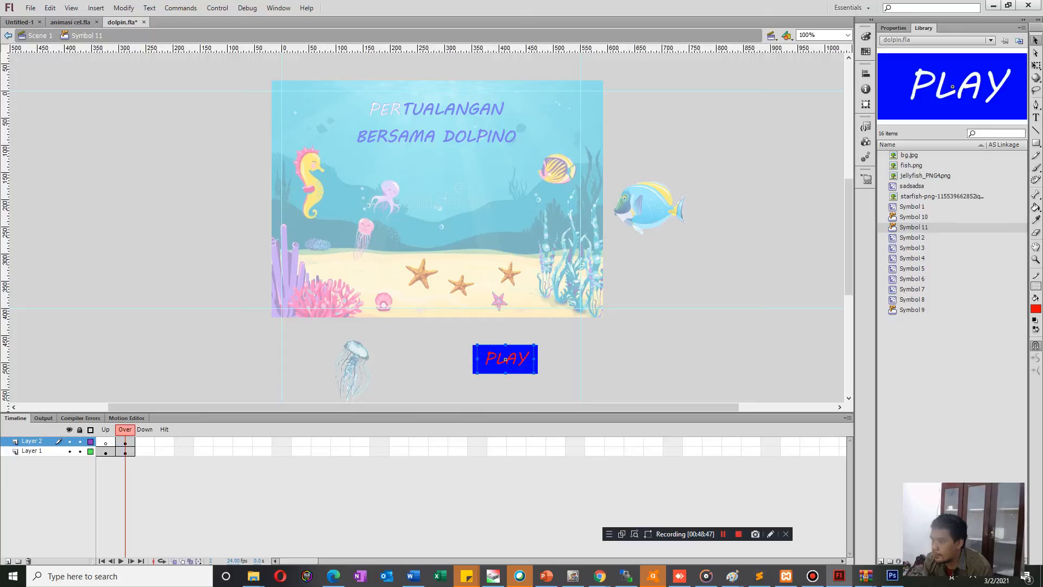
{"action": "key", "text": "ctrl+Return"}
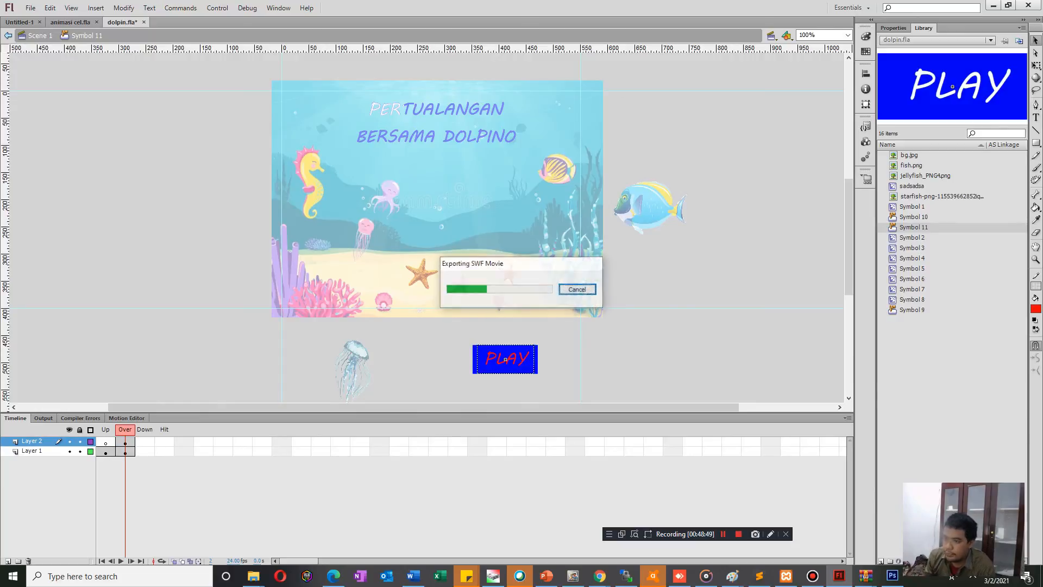
{"action": "left_click", "coordinate": [659, 166]}
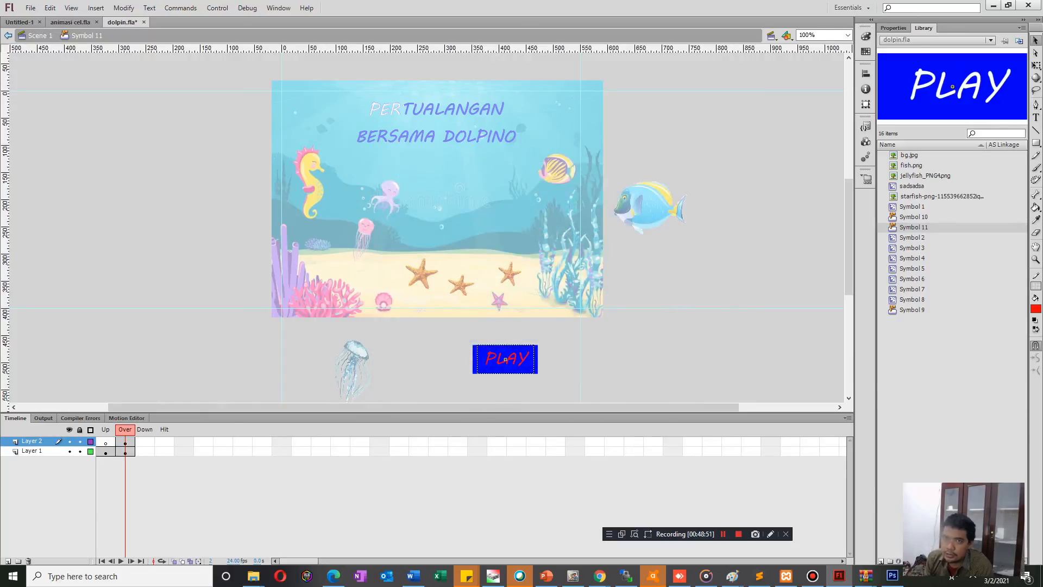
Return to Scene 1, move the PLAY button onto the middle of the stage below the title, and test the movie.
{"action": "left_click", "coordinate": [8, 36]}
{"action": "left_click_drag", "start_coordinate": [506, 360], "coordinate": [429, 211]}
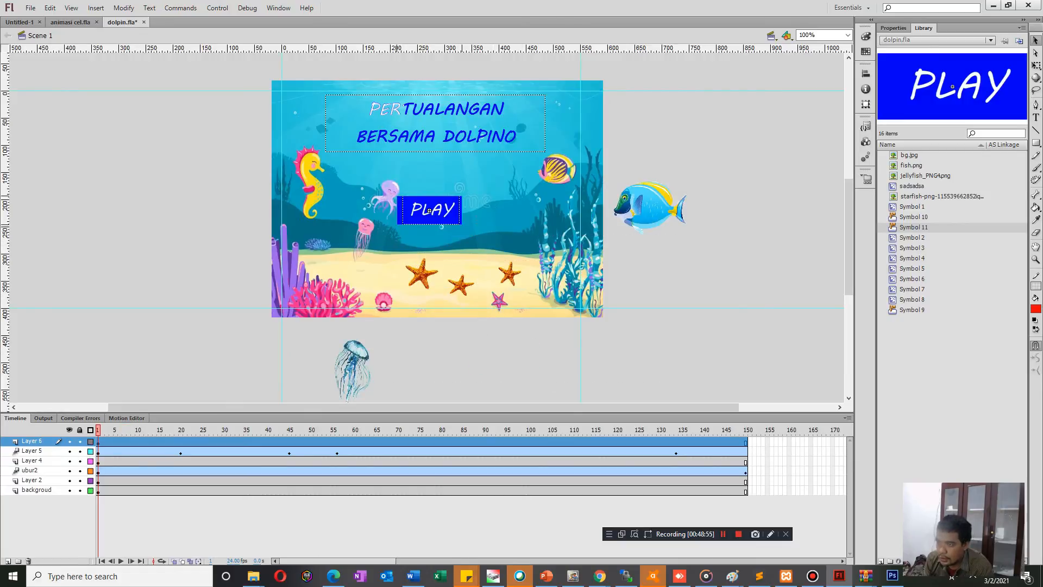
{"action": "key", "text": "ctrl+Return"}
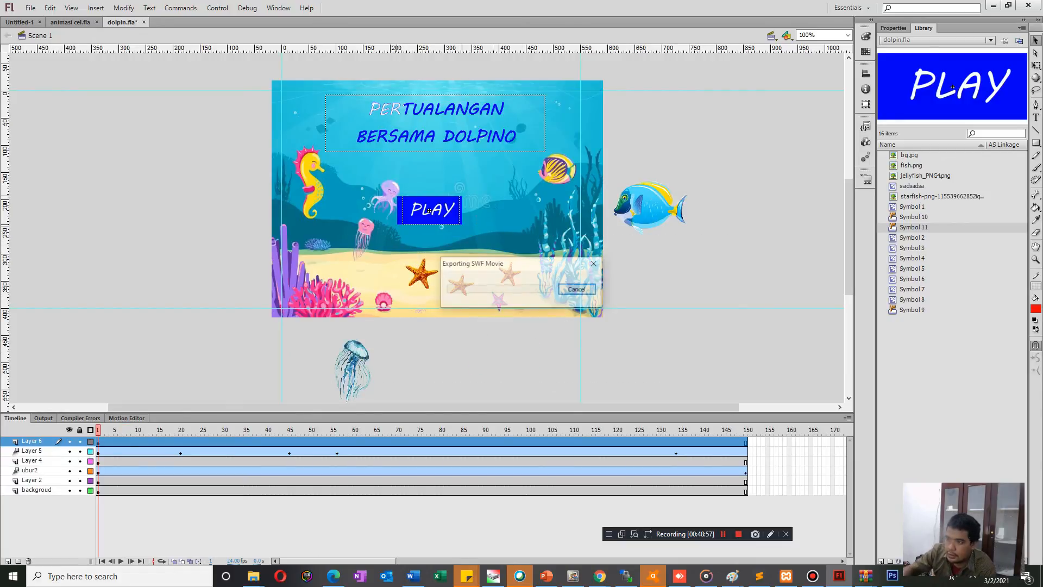
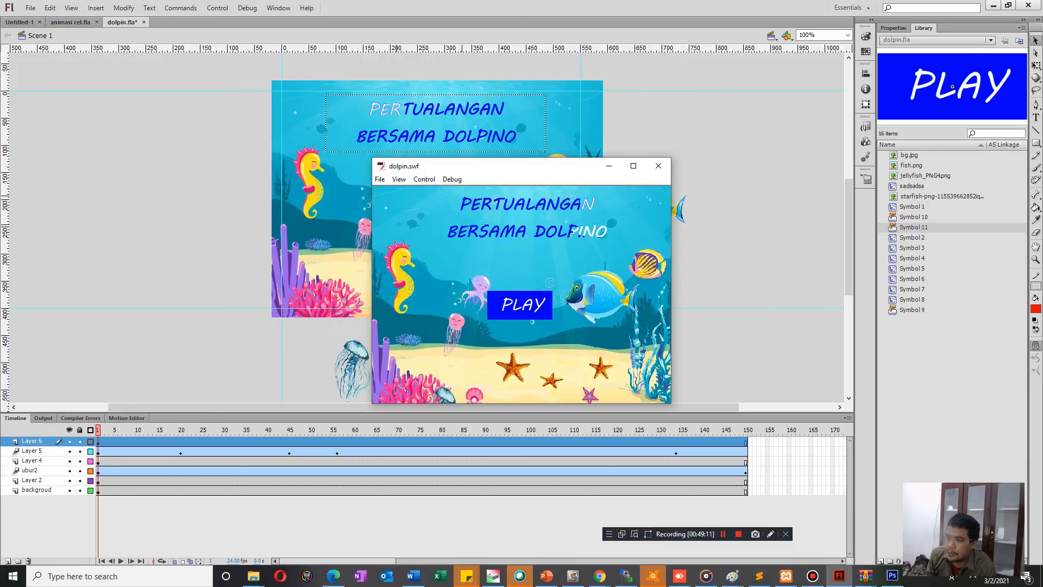
Close the movie test and nudge the PLAY button slightly upward on the stage.
{"action": "key", "text": "ctrl+w"}
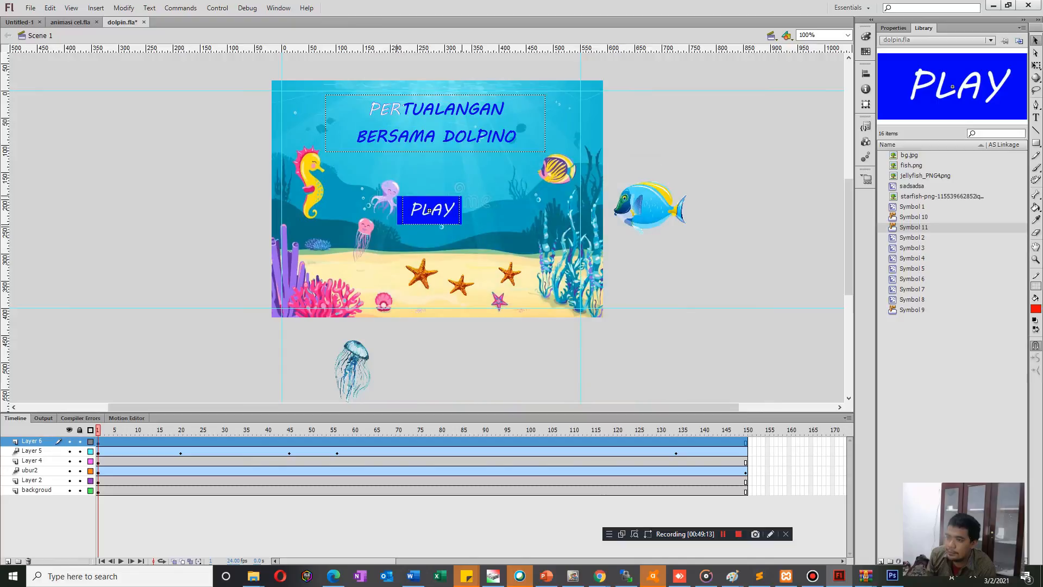
{"action": "left_click_drag", "start_coordinate": [429, 211], "coordinate": [429, 208]}
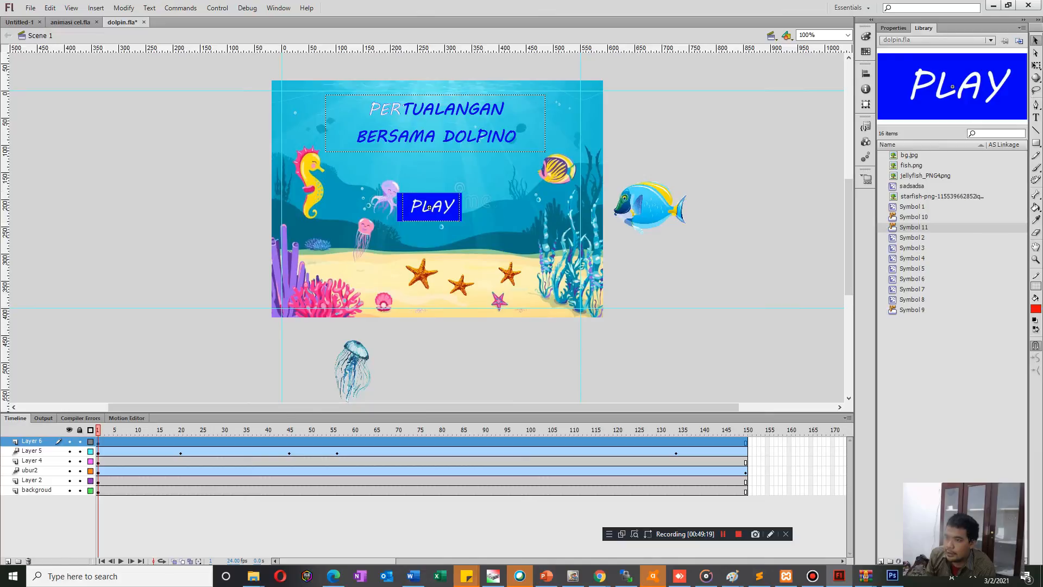
Convert the red PLAY text in the button symbol's Over frame to a graphic symbol.
{"action": "double_click", "coordinate": [429, 208]}
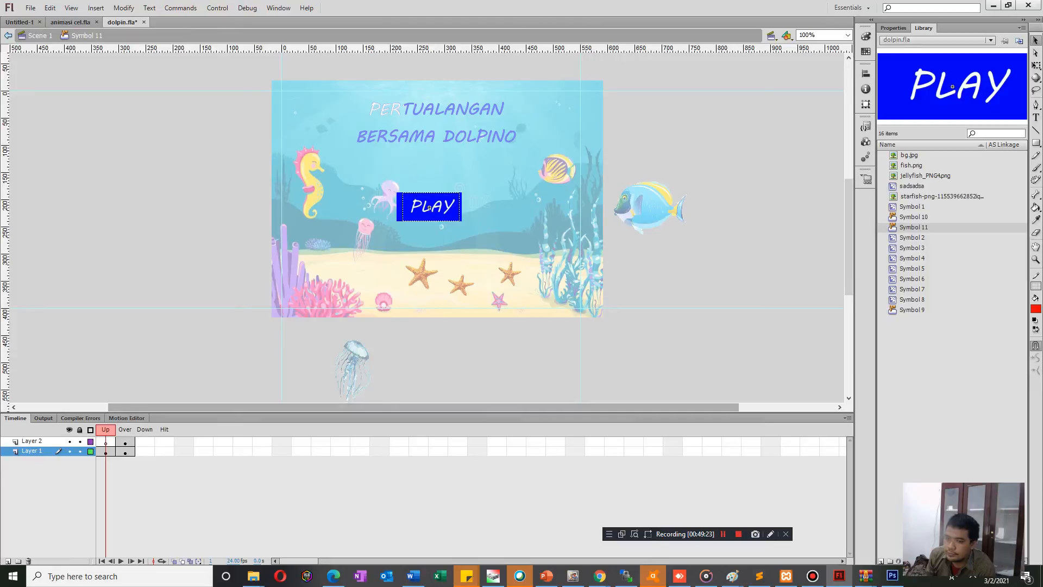
{"action": "left_click", "coordinate": [125, 452]}
{"action": "left_click", "coordinate": [430, 208]}
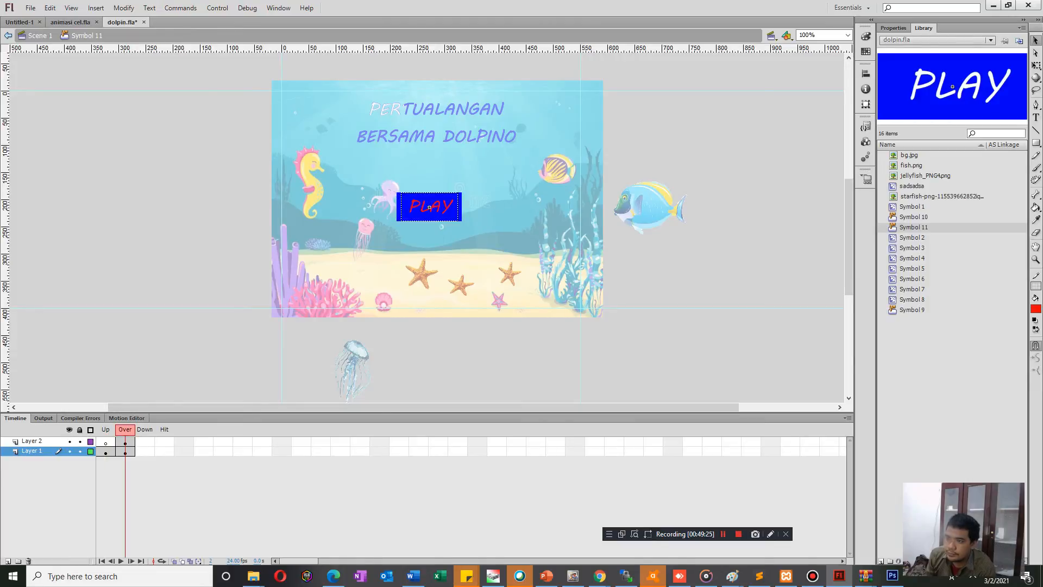
{"action": "left_click", "coordinate": [430, 207]}
{"action": "right_click", "coordinate": [429, 207]}
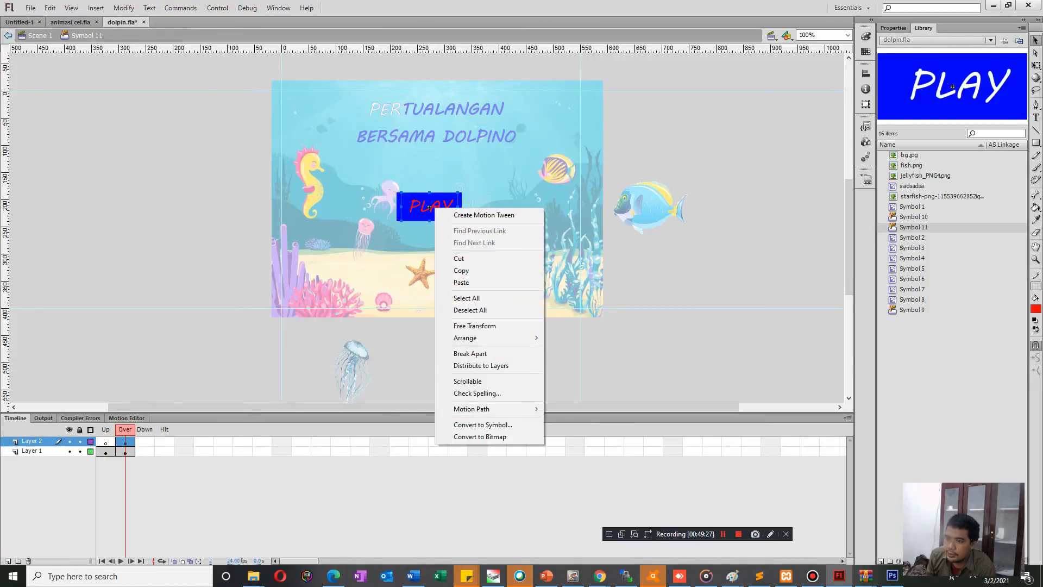
{"action": "key", "text": "Down"}
{"action": "key", "text": "Down"}
{"action": "key", "text": "Down"}
{"action": "key", "text": "Down"}
{"action": "key", "text": "Return"}
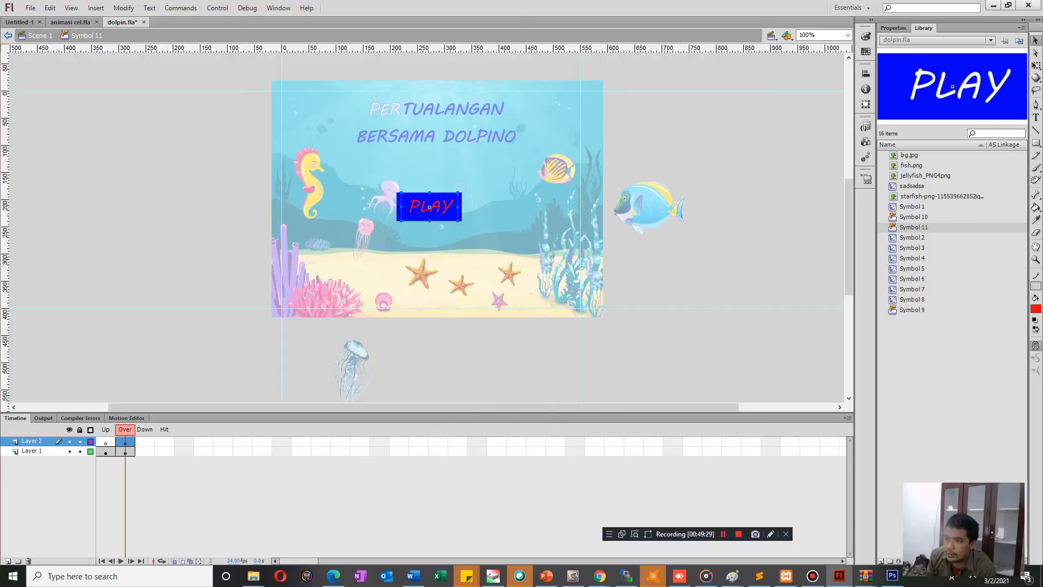
{"action": "left_click", "coordinate": [439, 121]}
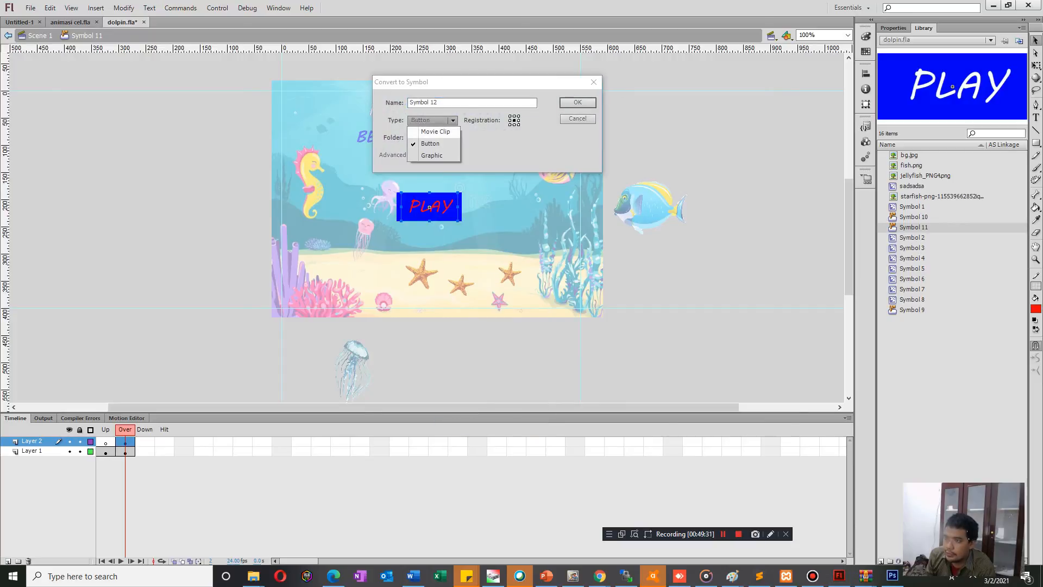
{"action": "left_click", "coordinate": [438, 132]}
{"action": "left_click", "coordinate": [439, 121]}
{"action": "left_click", "coordinate": [429, 158]}
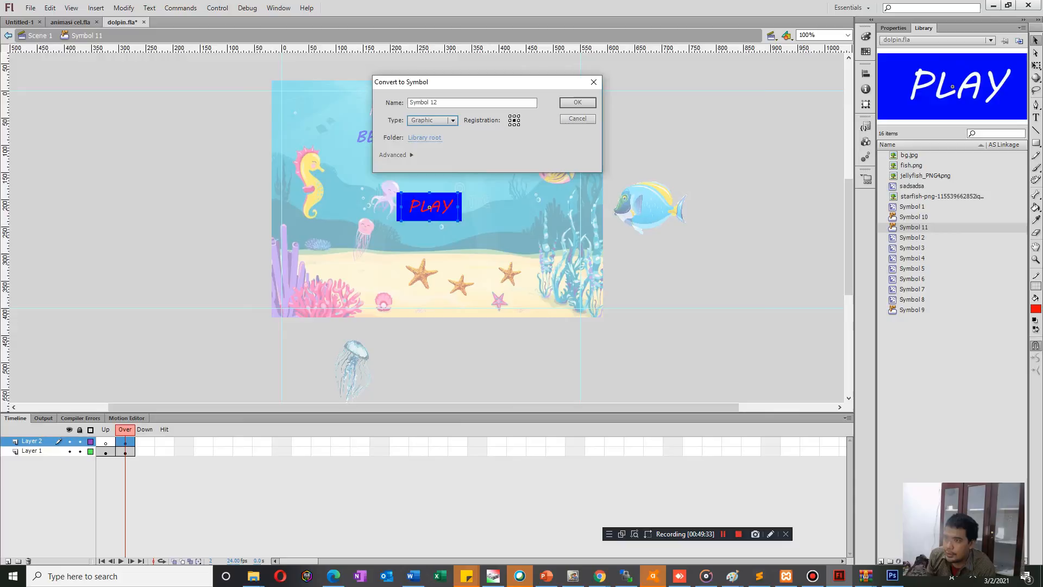
{"action": "key", "text": "Return"}
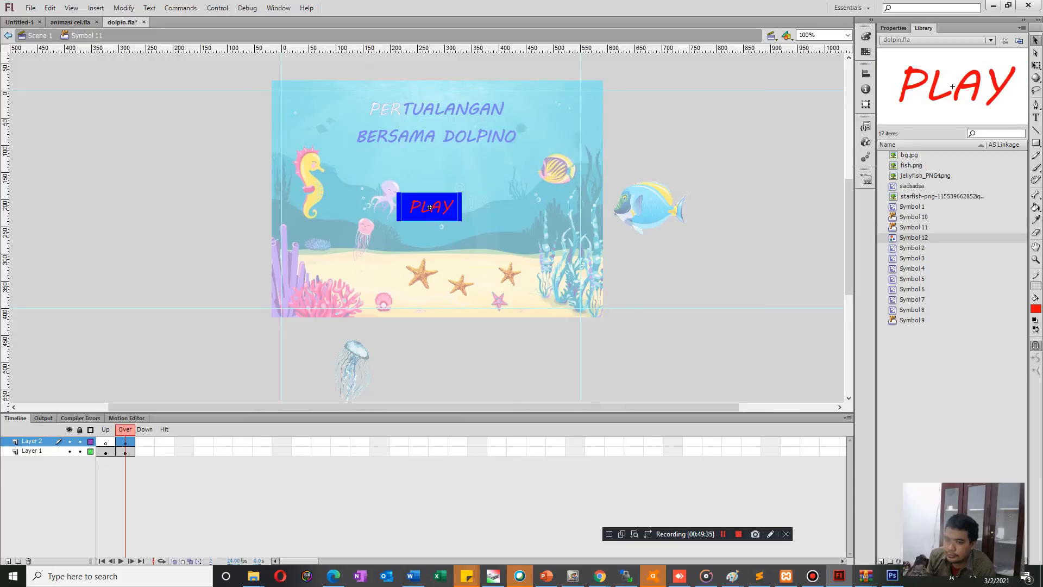
Check the Over frames of both button layers, return to Scene 1 and test the PLAY rollover in the movie.
{"action": "right_click", "coordinate": [122, 453]}
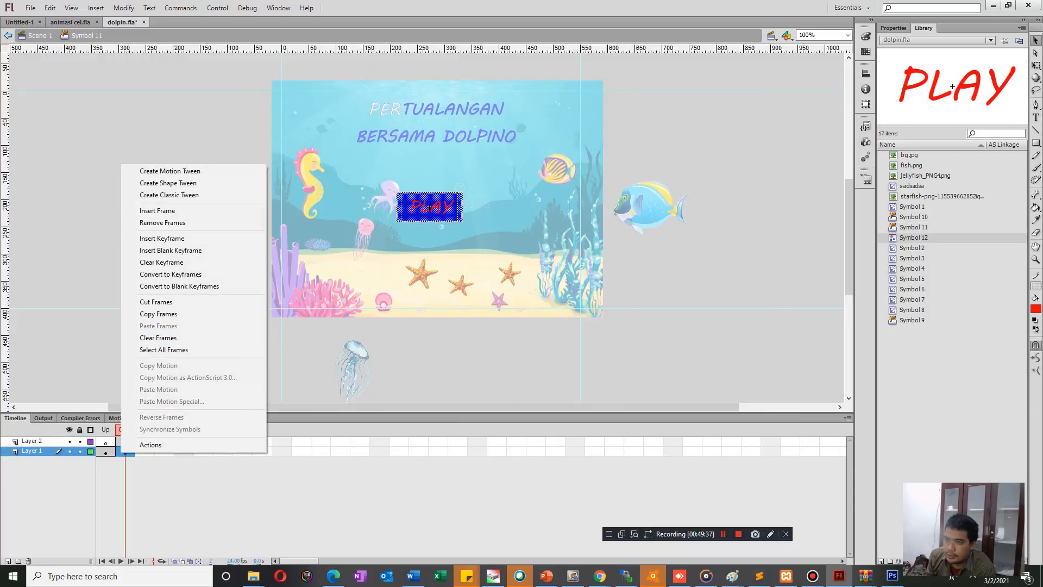
{"action": "key", "text": "Escape"}
{"action": "left_click", "coordinate": [125, 441]}
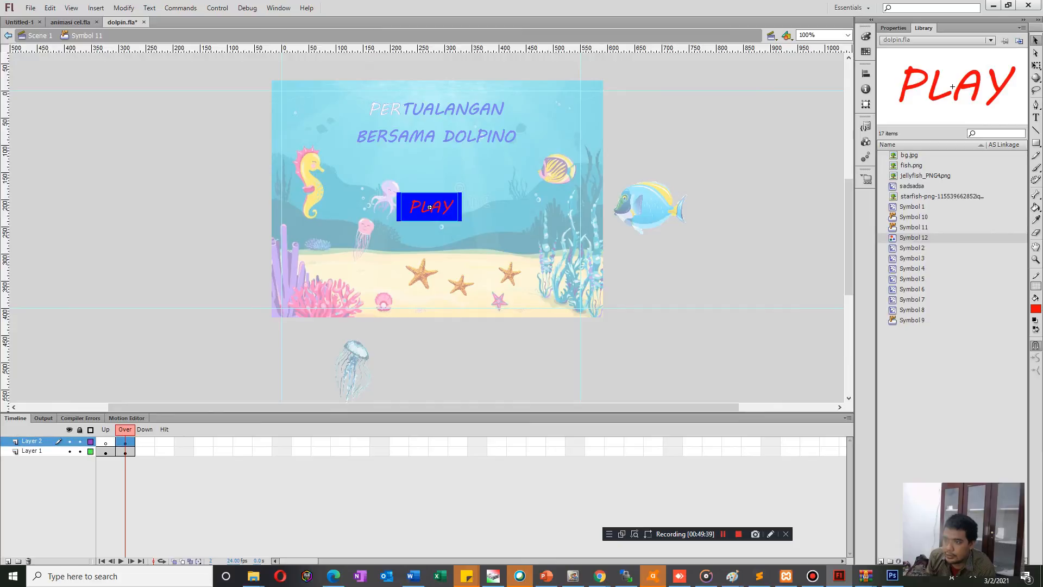
{"action": "left_click", "coordinate": [430, 207]}
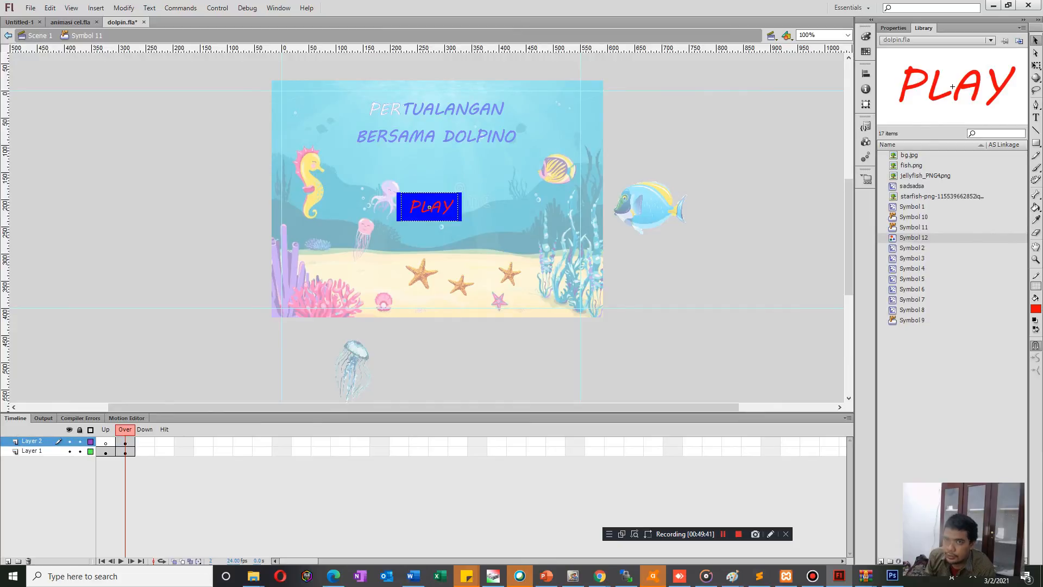
{"action": "left_click", "coordinate": [8, 36]}
{"action": "key", "text": "ctrl+Return"}
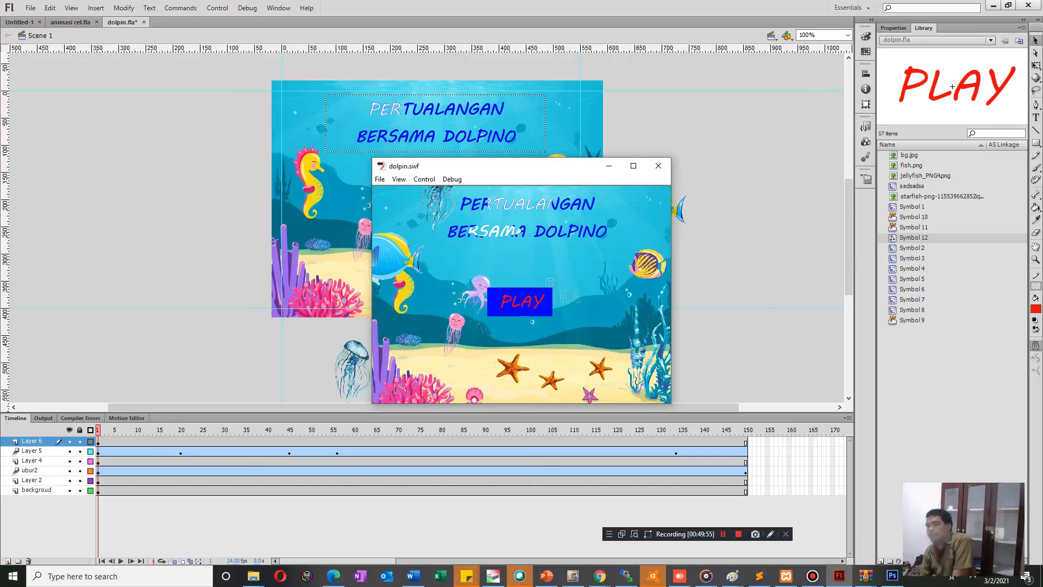
{"action": "left_click", "coordinate": [659, 166]}
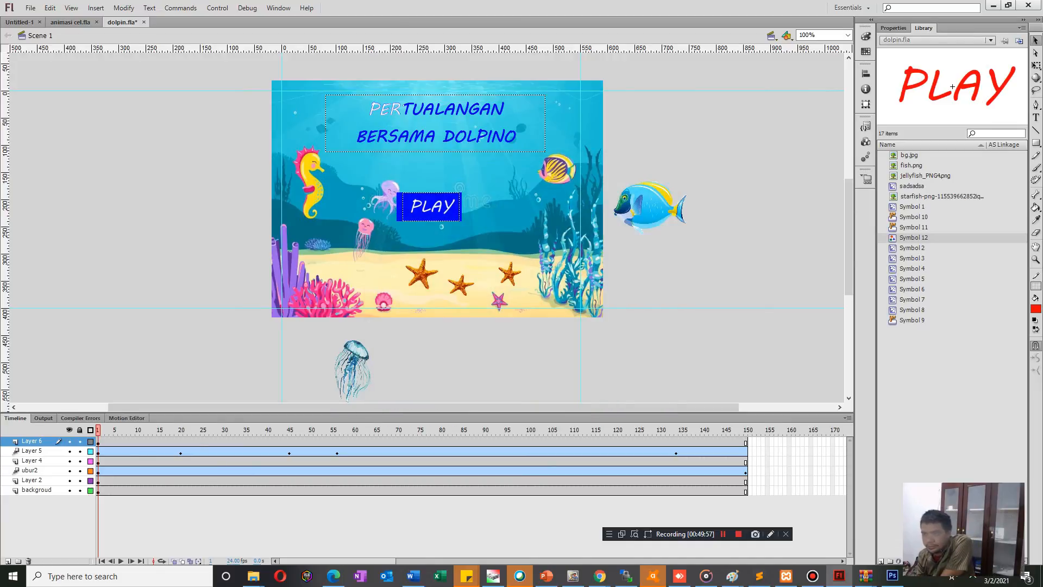
Convert the white PLAY text in the button symbol's Up frame to a graphic symbol.
{"action": "left_click", "coordinate": [429, 207]}
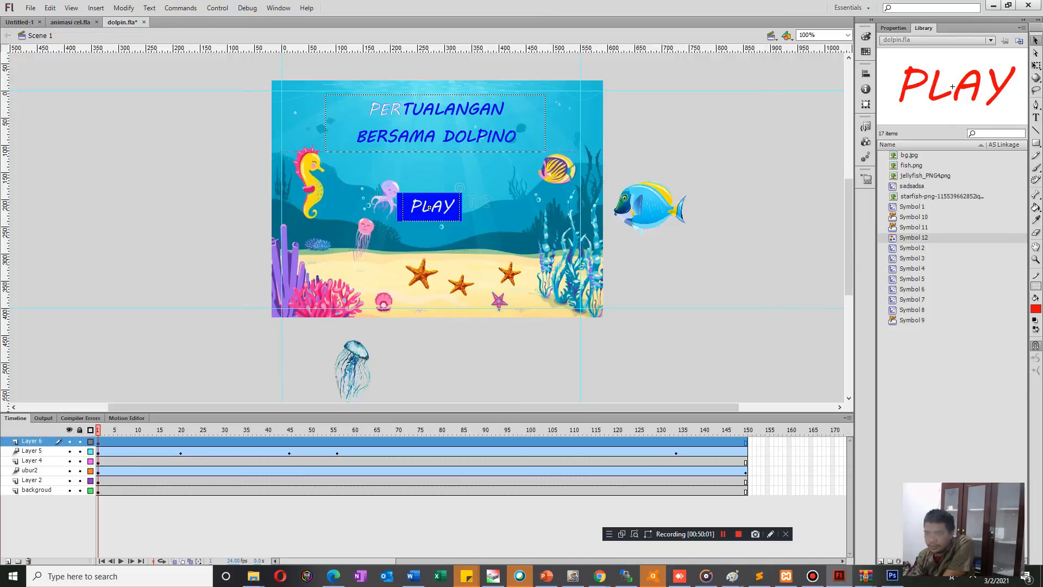
{"action": "double_click", "coordinate": [429, 207]}
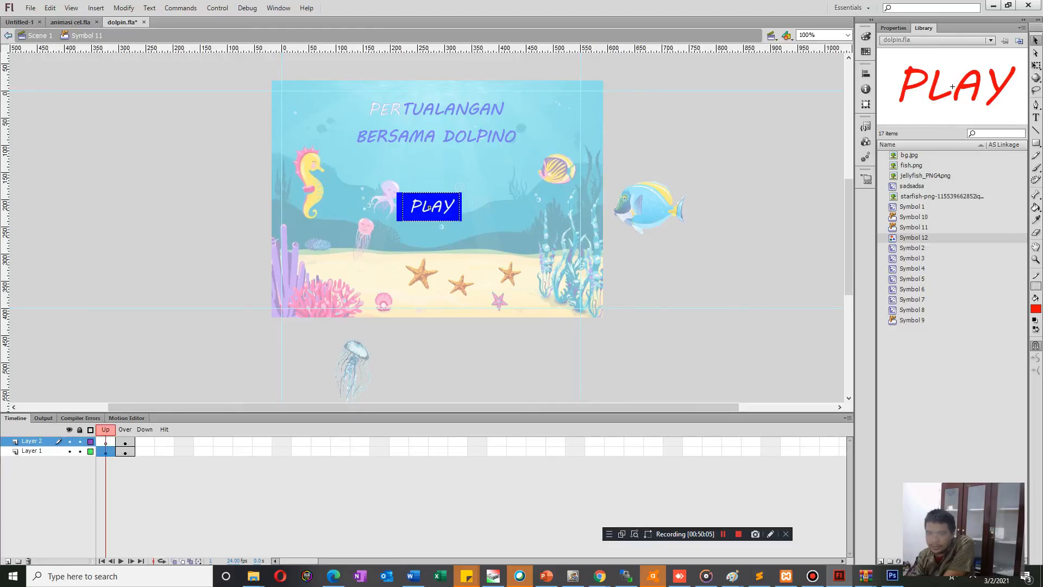
{"action": "left_click", "coordinate": [429, 207]}
{"action": "key", "text": "ctrl+g"}
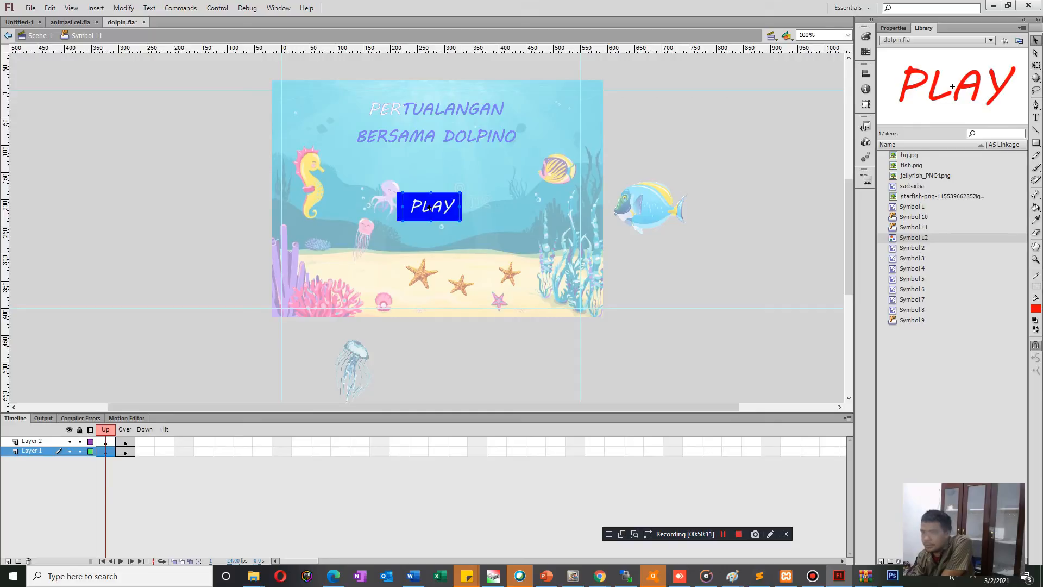
{"action": "double_click", "coordinate": [430, 207]}
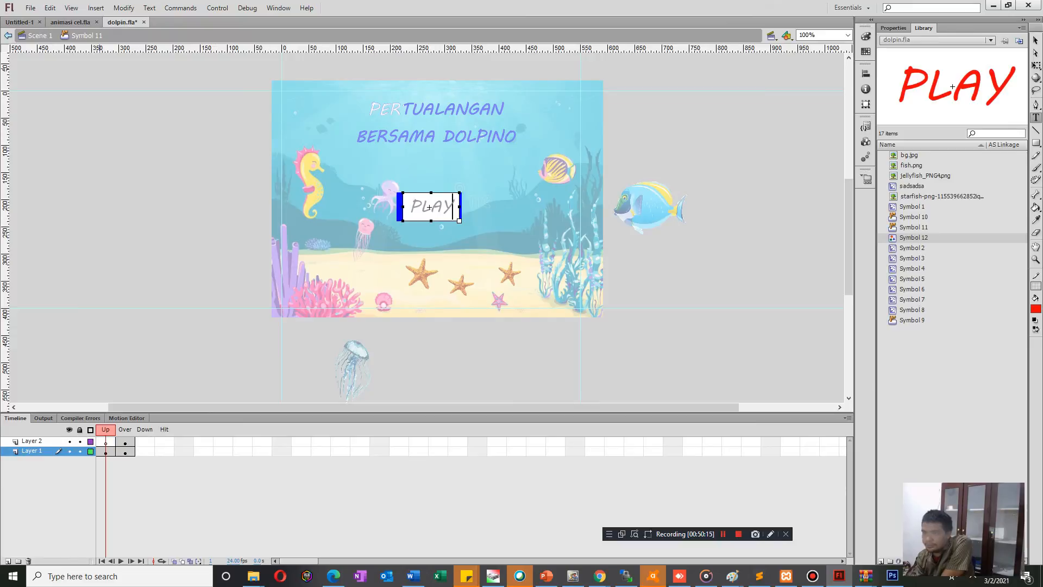
{"action": "double_click", "coordinate": [429, 207]}
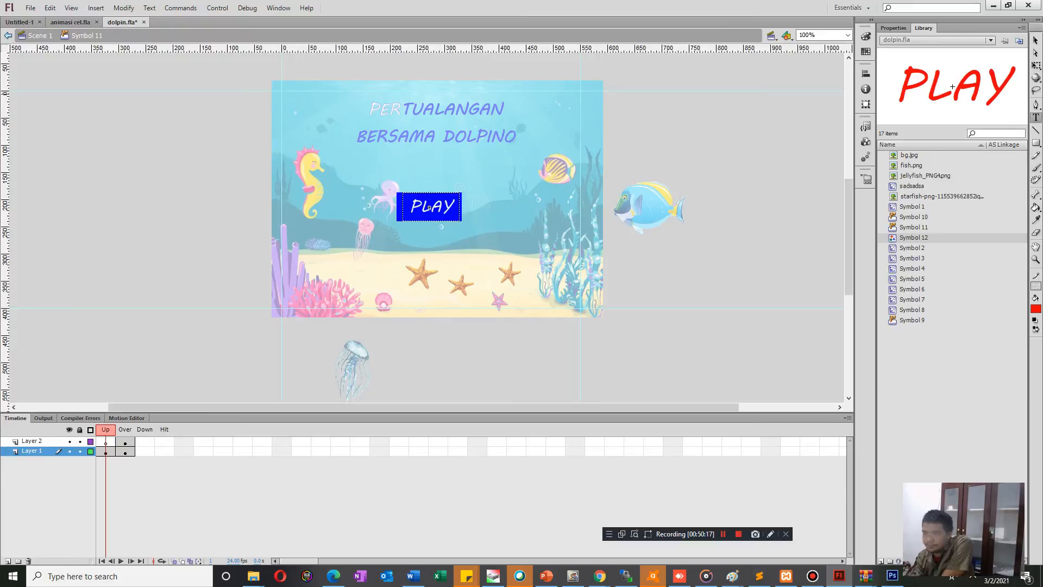
{"action": "key", "text": "Escape"}
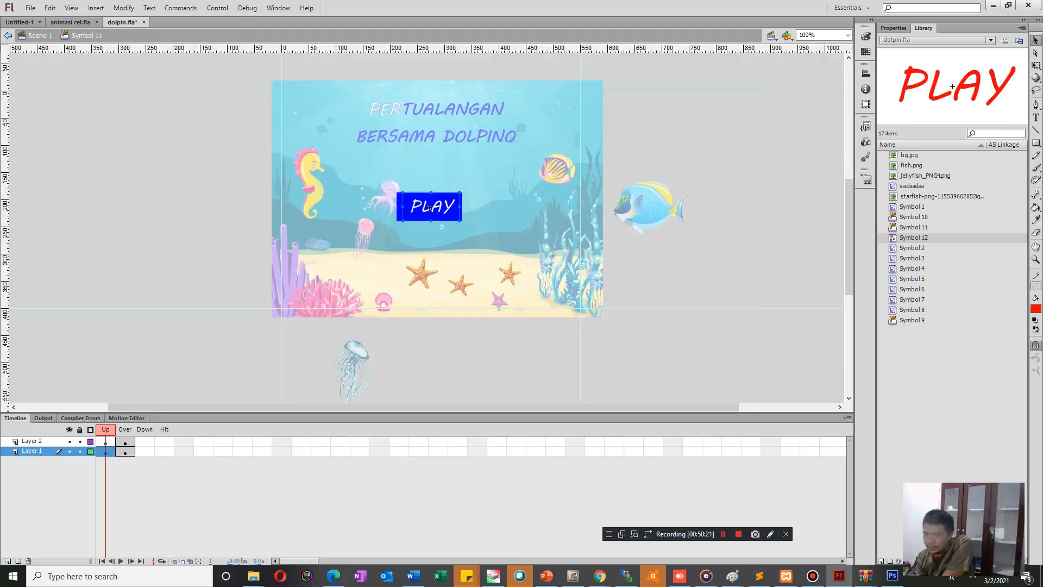
{"action": "right_click", "coordinate": [429, 207]}
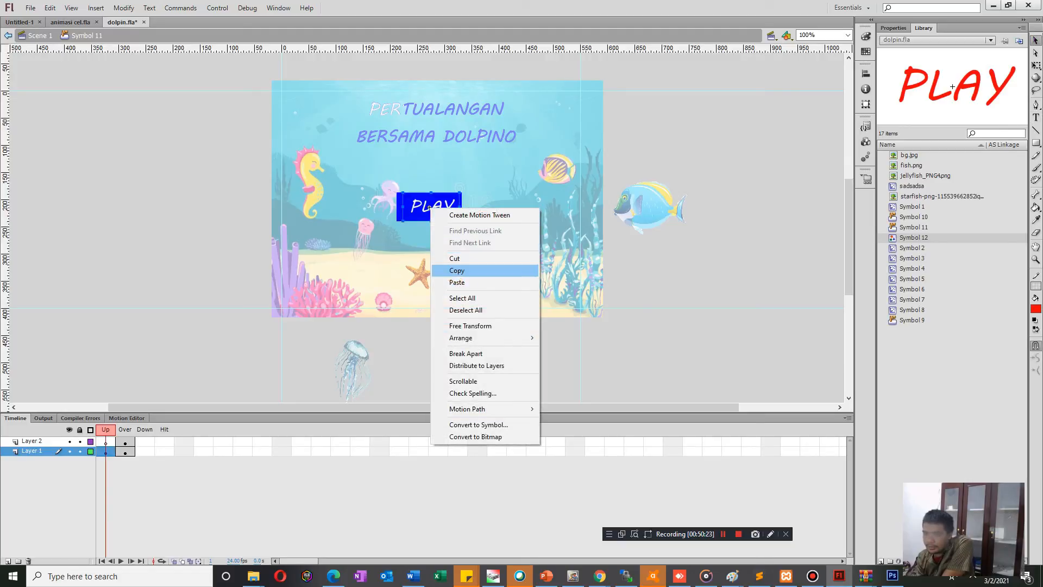
{"action": "key", "text": "Down"}
{"action": "key", "text": "Down"}
{"action": "key", "text": "Down"}
{"action": "key", "text": "Down"}
{"action": "key", "text": "Down"}
{"action": "key", "text": "Down"}
{"action": "key", "text": "Down"}
{"action": "key", "text": "Down"}
{"action": "key", "text": "Down"}
{"action": "key", "text": "Down"}
{"action": "key", "text": "Down"}
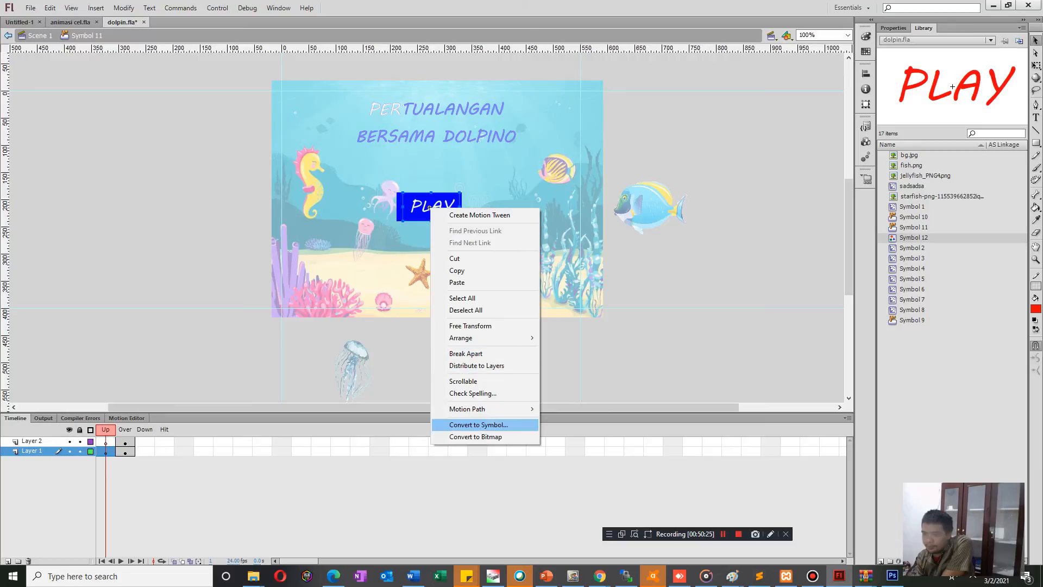
{"action": "key", "text": "Return"}
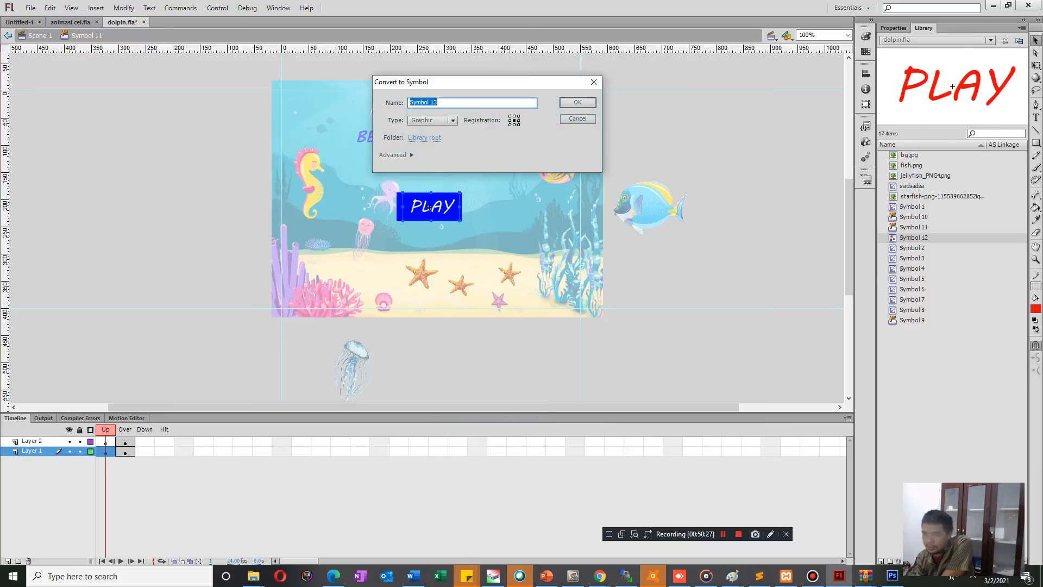
{"action": "key", "text": "Return"}
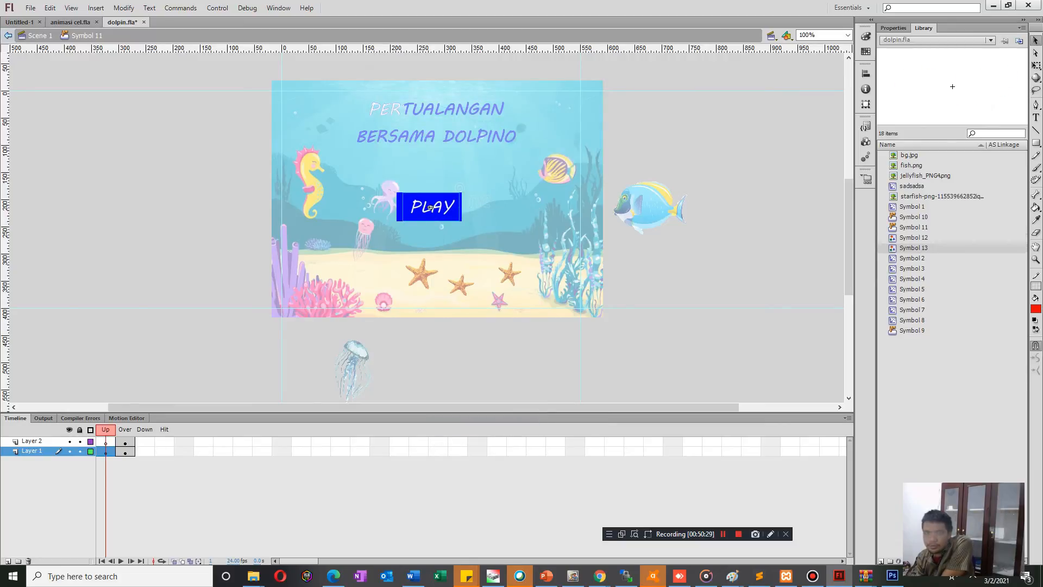
Test the movie to check the PLAY button's rollover, and close the preview.
{"action": "key", "text": "ctrl+Return"}
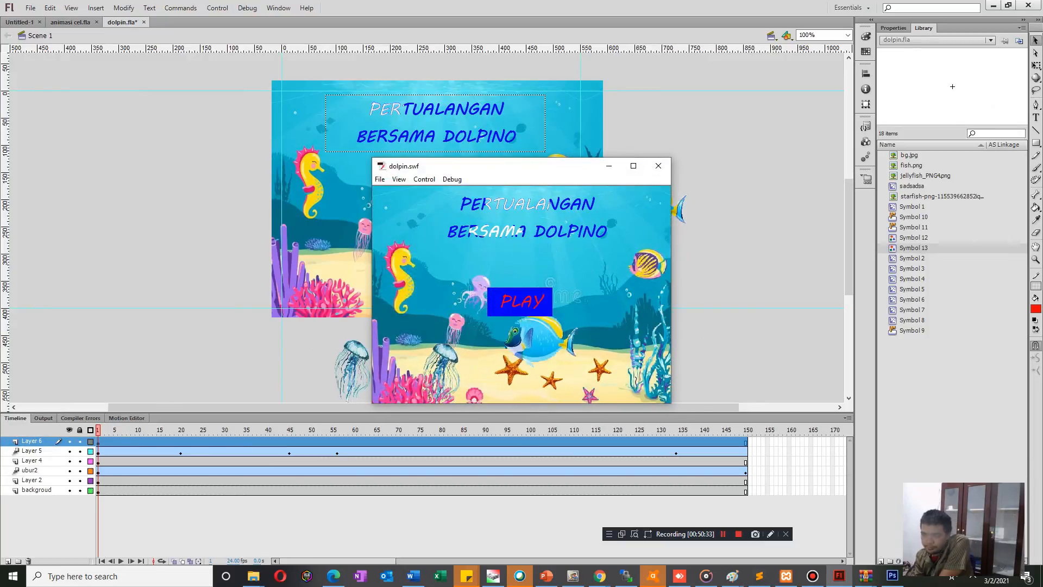
{"action": "key", "text": "ctrl+w"}
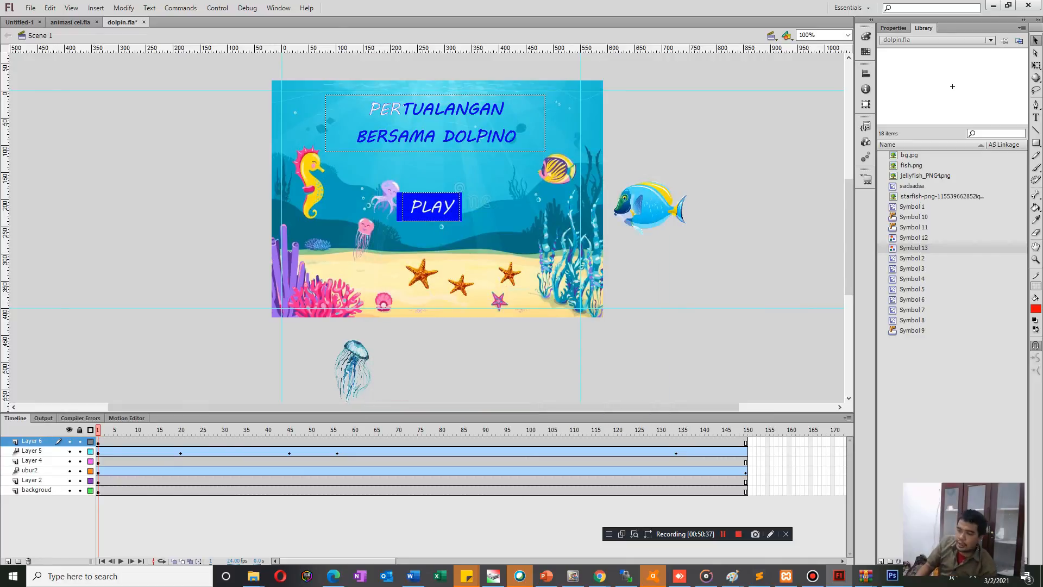
Undo the graphic symbol conversion of the white PLAY text in the button's Up frame.
{"action": "double_click", "coordinate": [430, 208]}
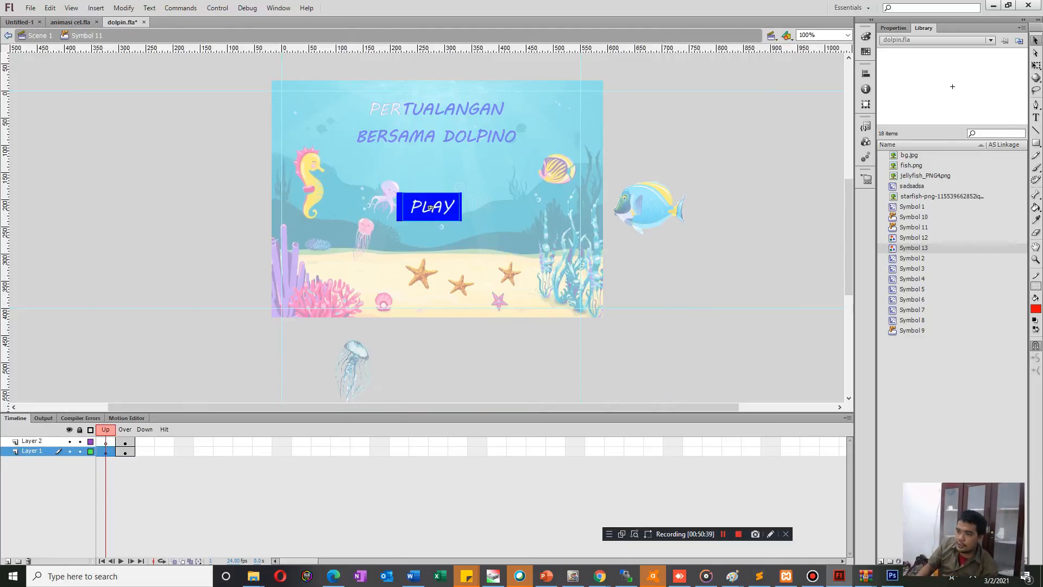
{"action": "key", "text": "ctrl+z"}
{"action": "key", "text": "ctrl+z"}
{"action": "left_click", "coordinate": [430, 207]}
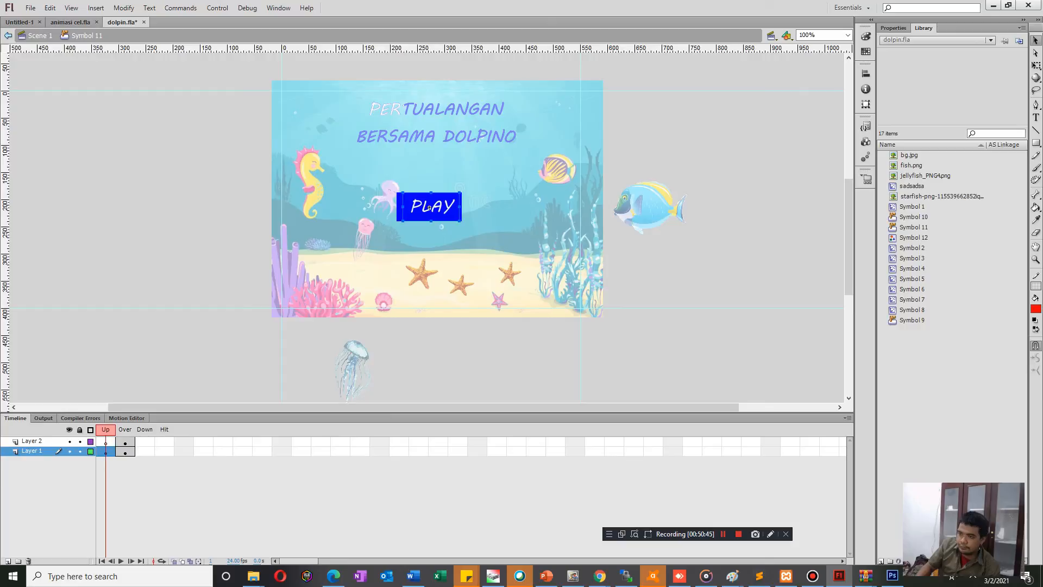
{"action": "key", "text": "ctrl+z"}
{"action": "left_click", "coordinate": [429, 208]}
{"action": "right_click", "coordinate": [414, 210]}
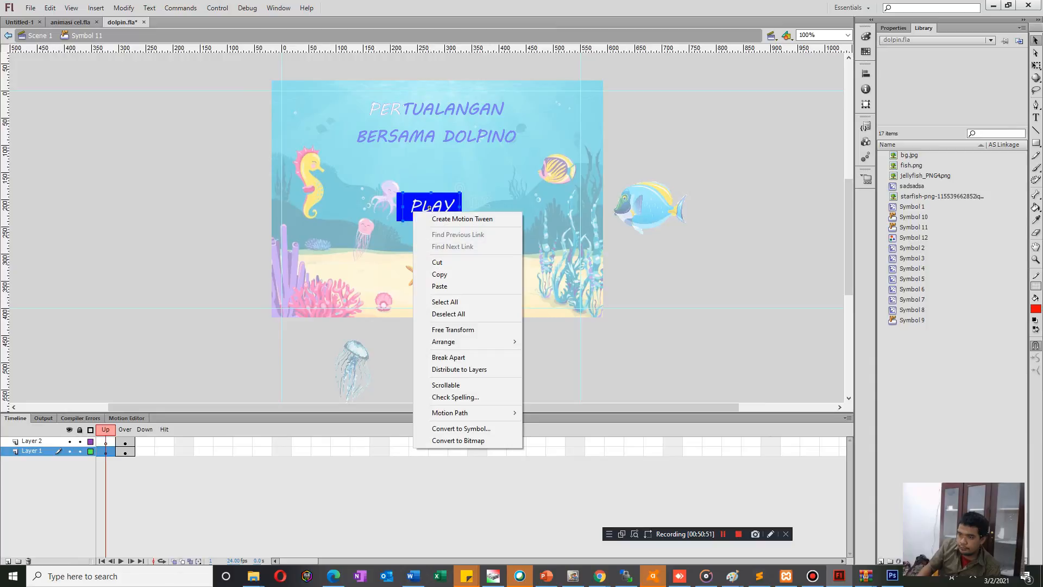
{"action": "left_click", "coordinate": [419, 205]}
{"action": "key", "text": "ctrl+e"}
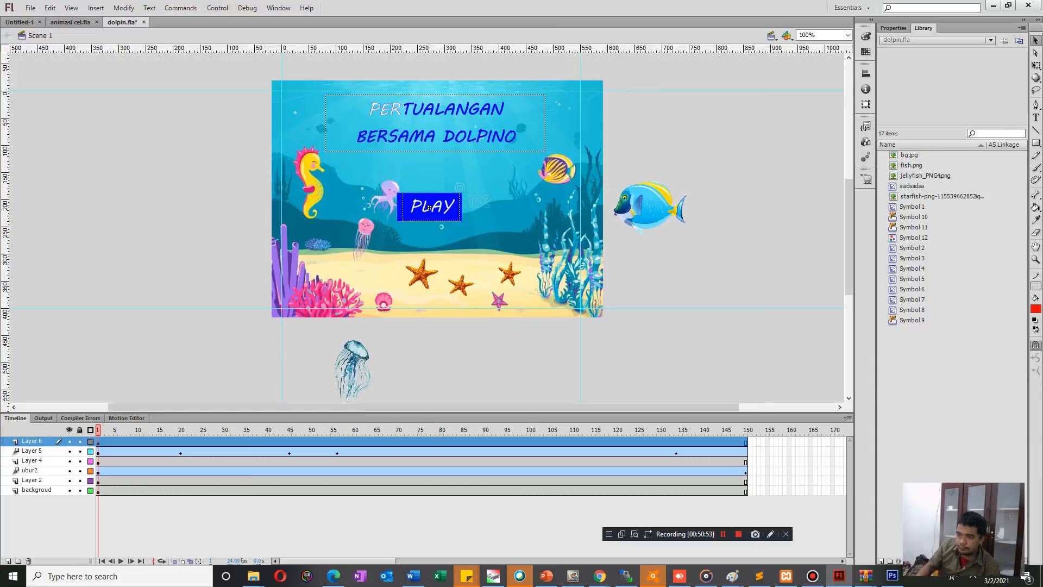
{"action": "double_click", "coordinate": [430, 207]}
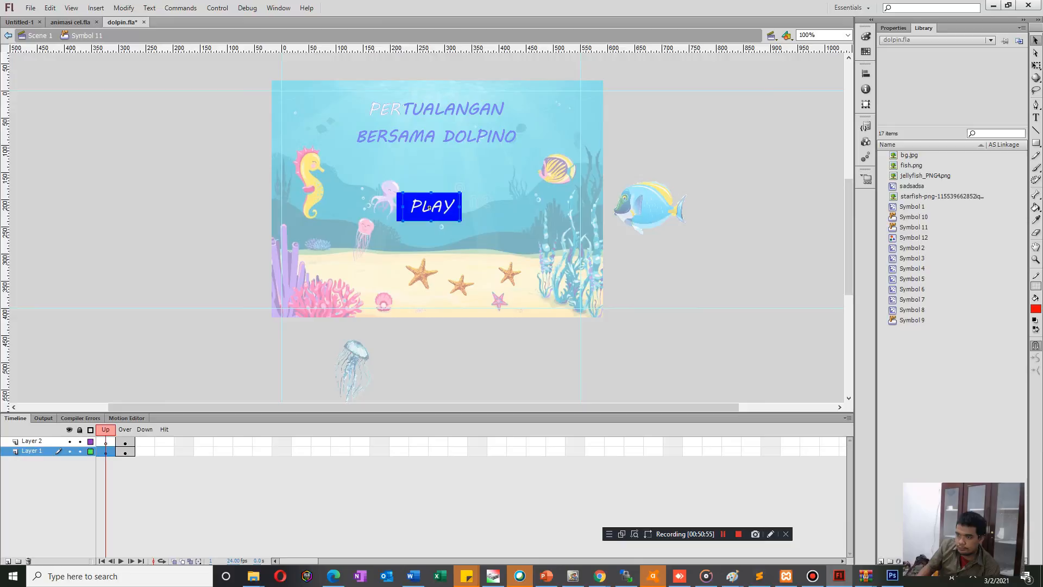
{"action": "key", "text": "ctrl+e"}
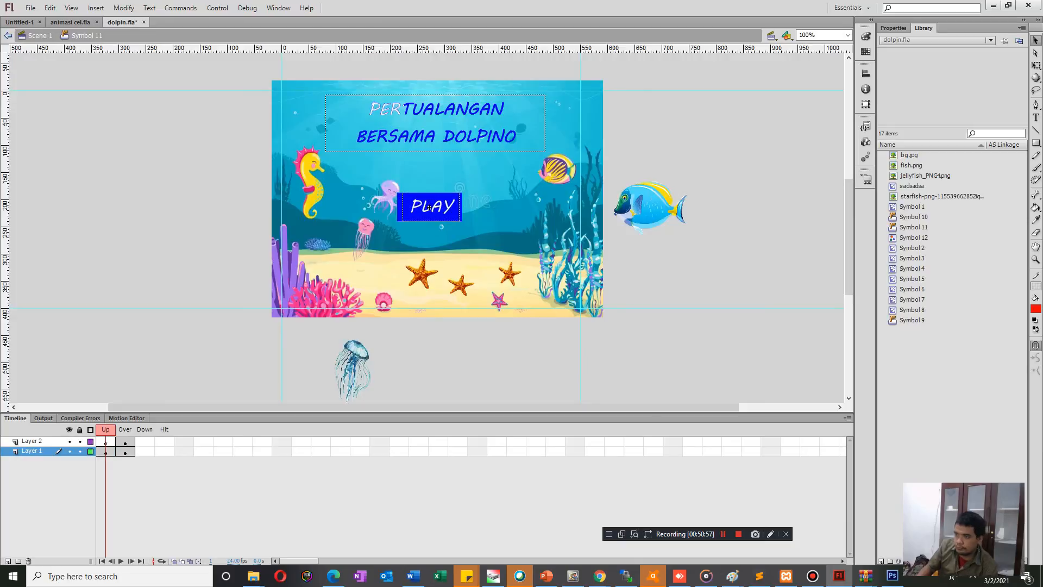
Reopen the PLAY button symbol and undo the graphic symbol conversion of the red text in its Over frame.
{"action": "double_click", "coordinate": [429, 208]}
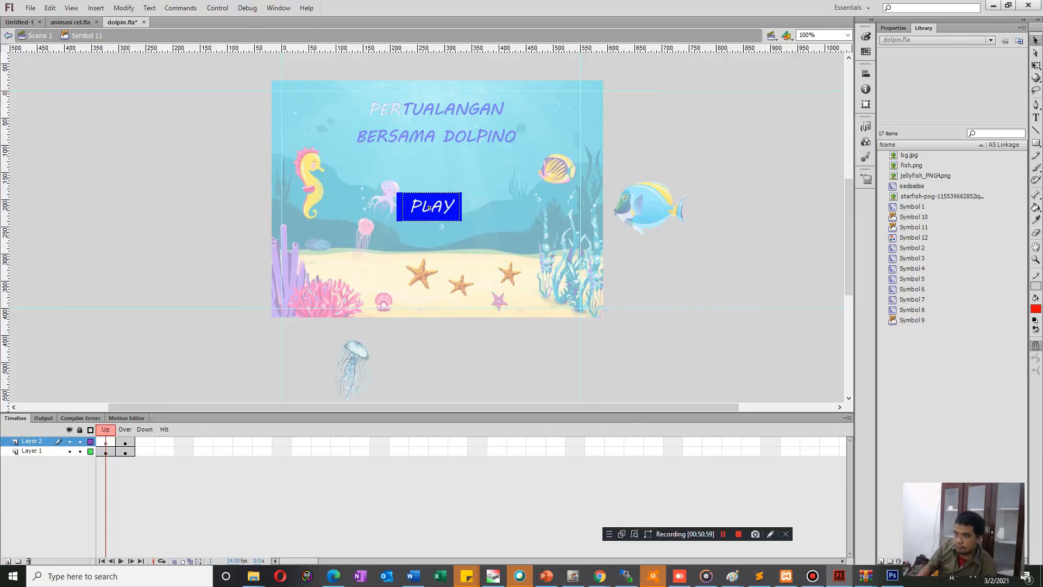
{"action": "key", "text": "period"}
{"action": "key", "text": "ctrl+z"}
{"action": "key", "text": "ctrl+z"}
{"action": "key", "text": "ctrl+z"}
{"action": "key", "text": "ctrl+z"}
{"action": "key", "text": "ctrl+z"}
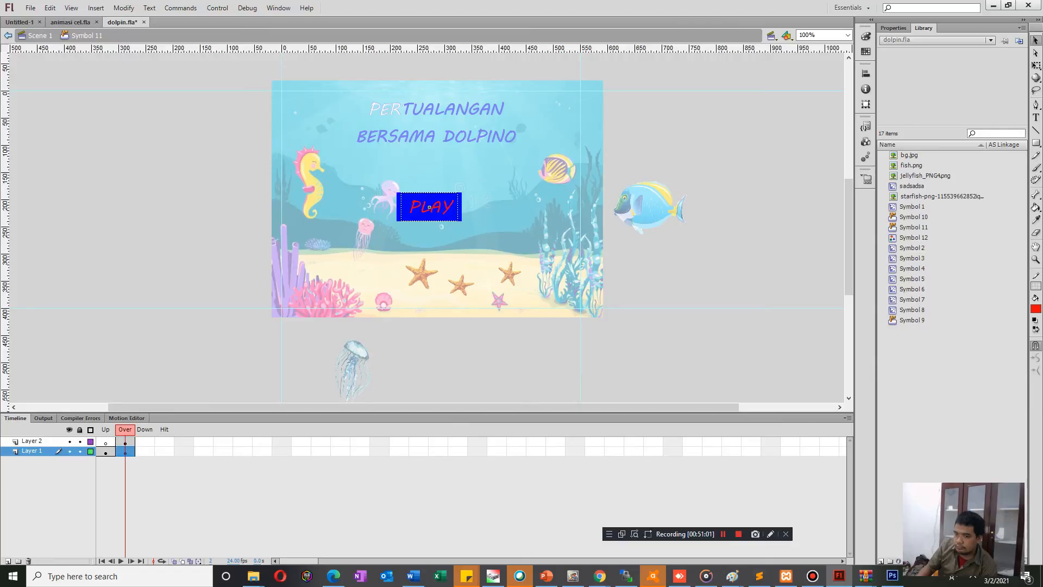
{"action": "key", "text": "ctrl+z"}
{"action": "key", "text": "ctrl+z"}
{"action": "key", "text": "ctrl+z"}
{"action": "key", "text": "ctrl+z"}
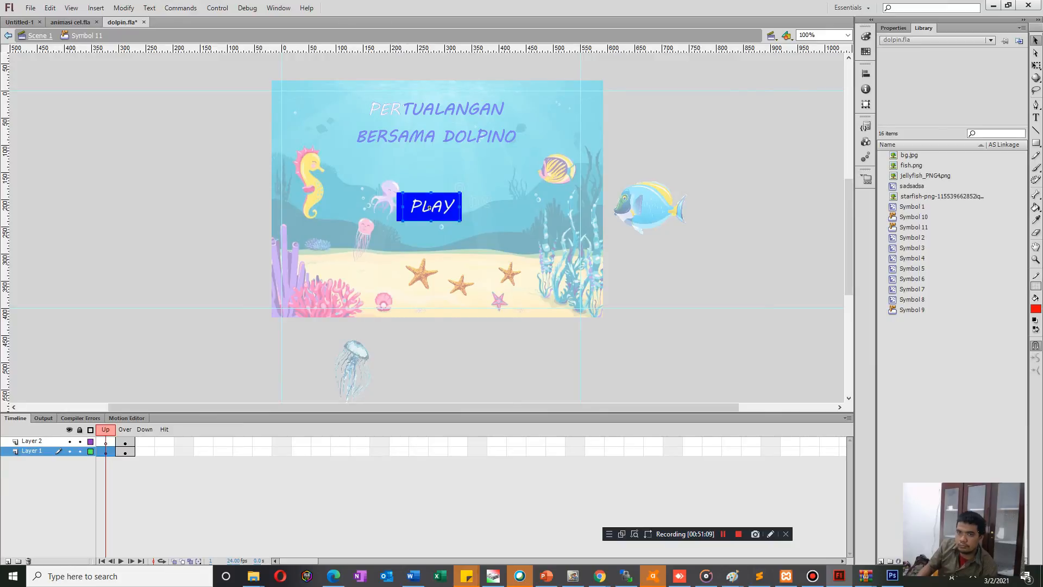
Return to the main scene, test the movie to check the PLAY button, and close the preview.
{"action": "left_click", "coordinate": [40, 36]}
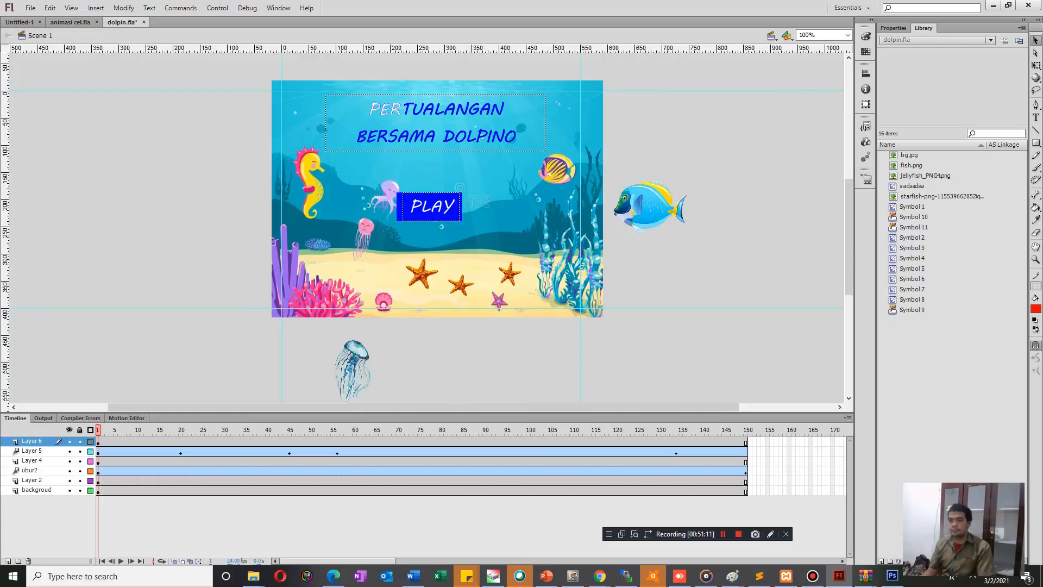
{"action": "left_click", "coordinate": [429, 207]}
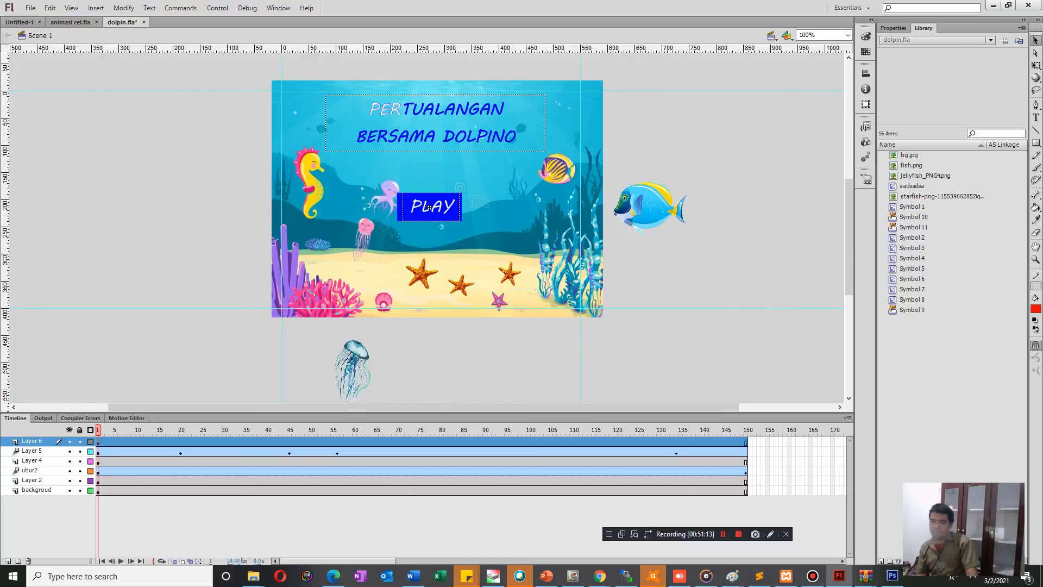
{"action": "key", "text": "Escape"}
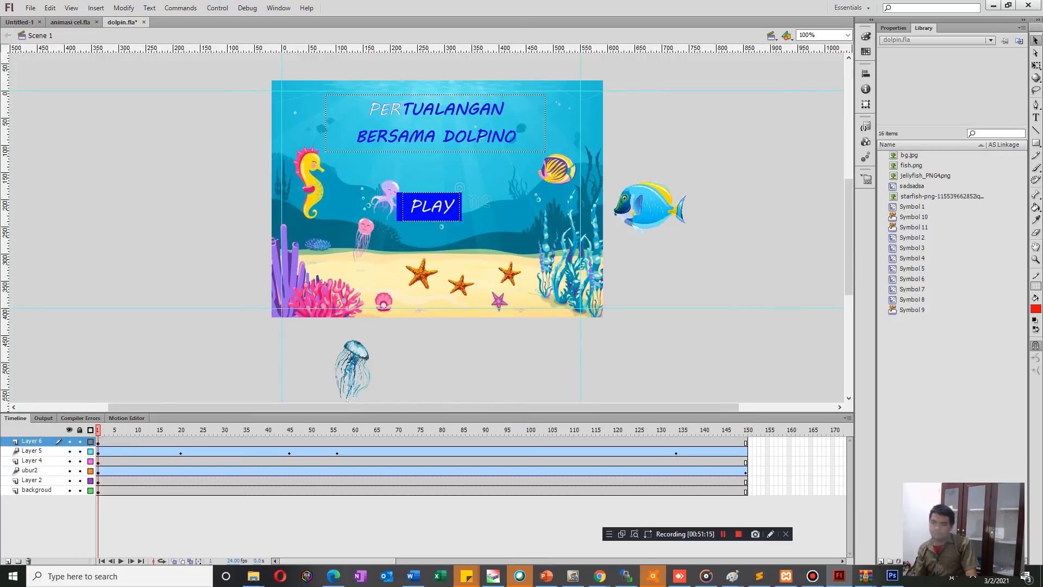
{"action": "left_click", "coordinate": [429, 207]}
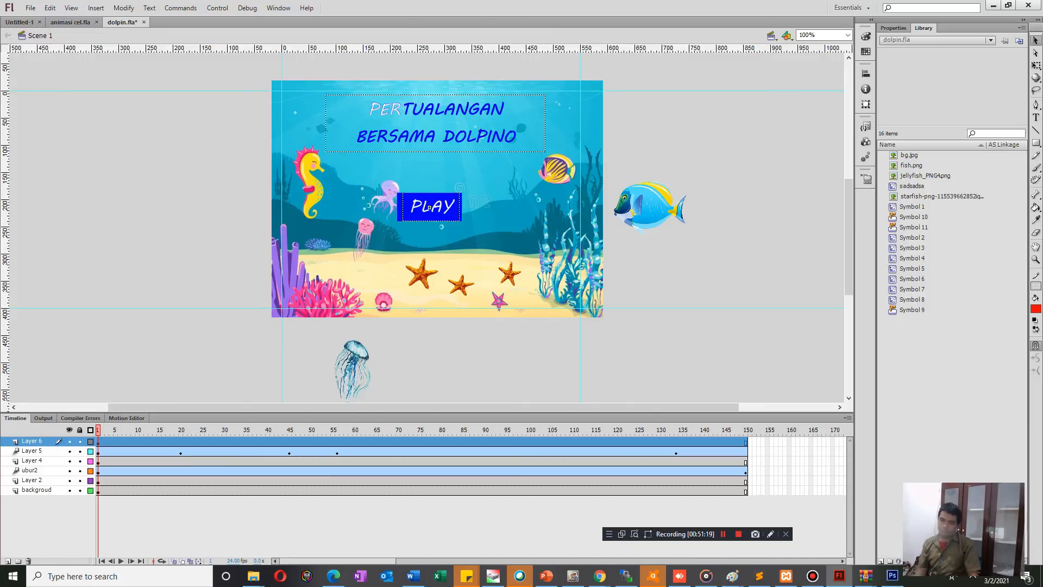
{"action": "key", "text": "ctrl+Return"}
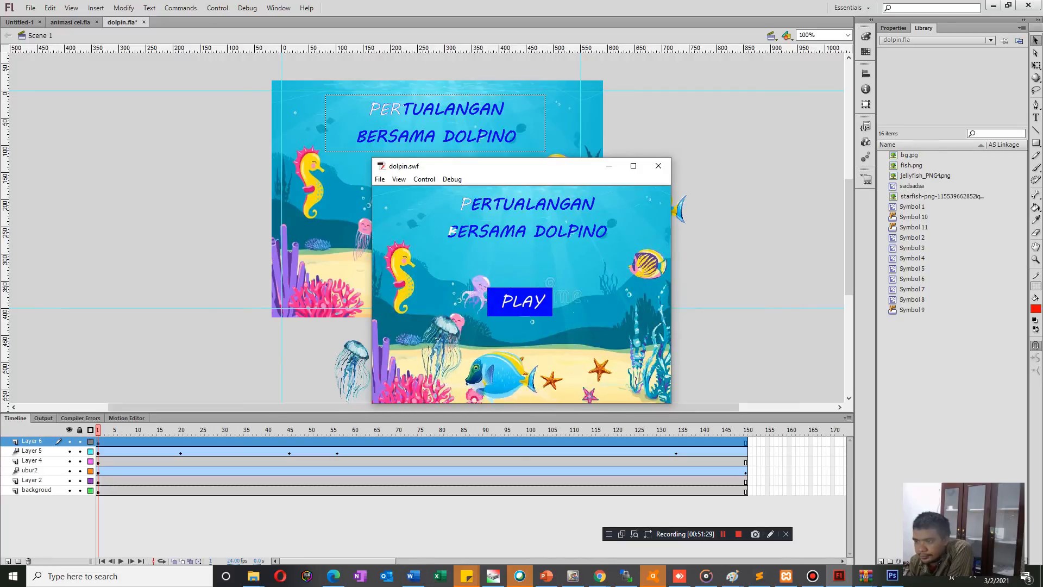
{"action": "left_click", "coordinate": [659, 166]}
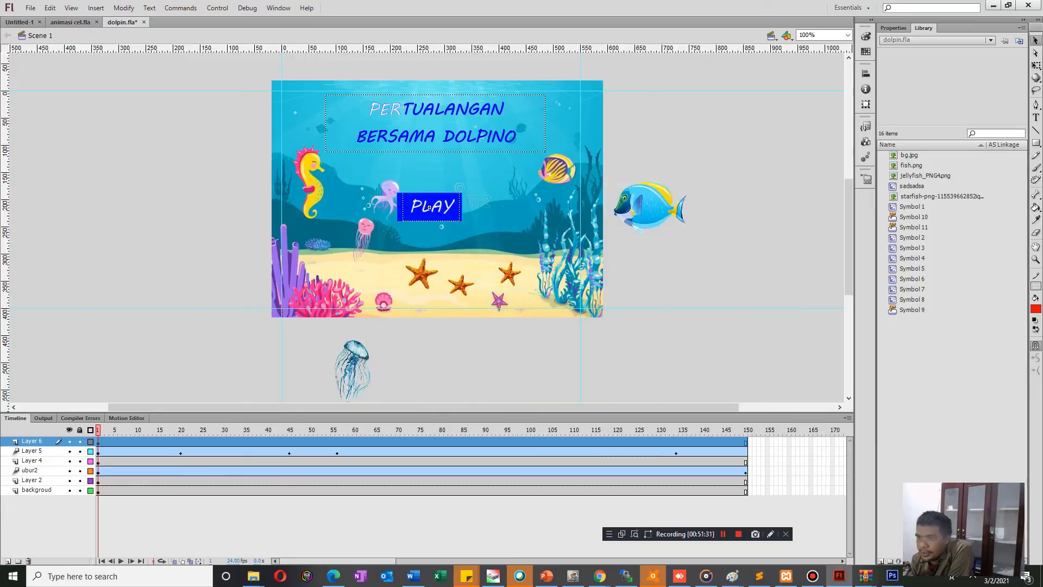
Move the old PLAY button off the artwork to below the stage and delete it from Layer 6.
{"action": "right_click", "coordinate": [450, 208]}
{"action": "left_click", "coordinate": [636, 272]}
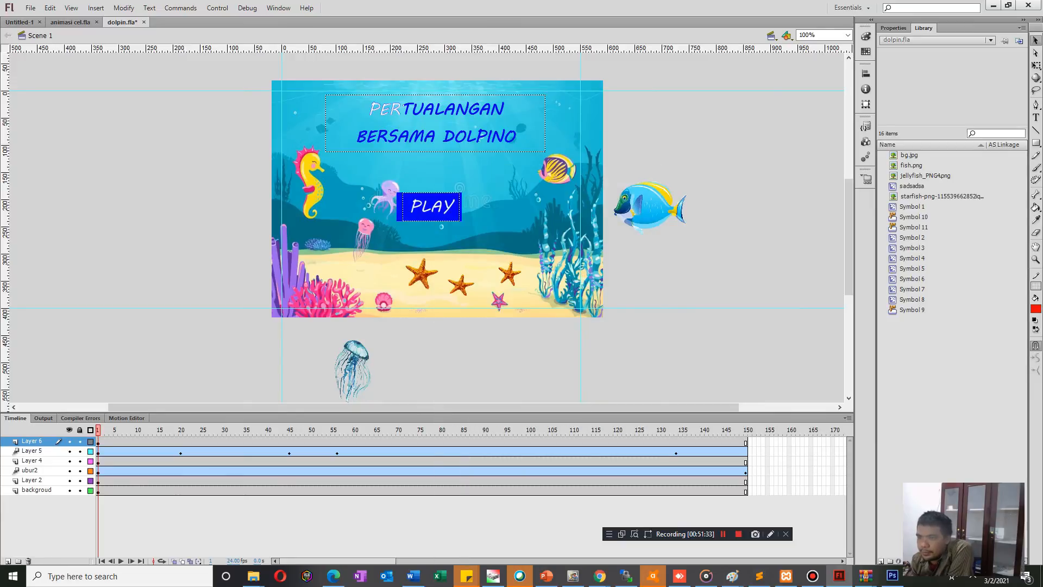
{"action": "left_click", "coordinate": [429, 208]}
{"action": "left_click_drag", "start_coordinate": [429, 207], "coordinate": [526, 374]}
{"action": "double_click", "coordinate": [526, 373]}
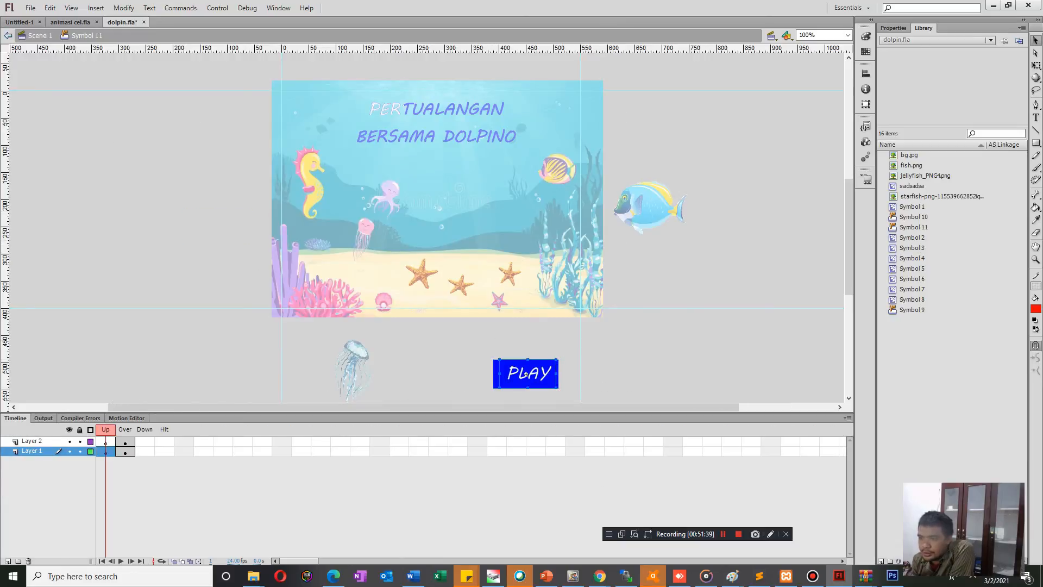
{"action": "left_click", "coordinate": [8, 36]}
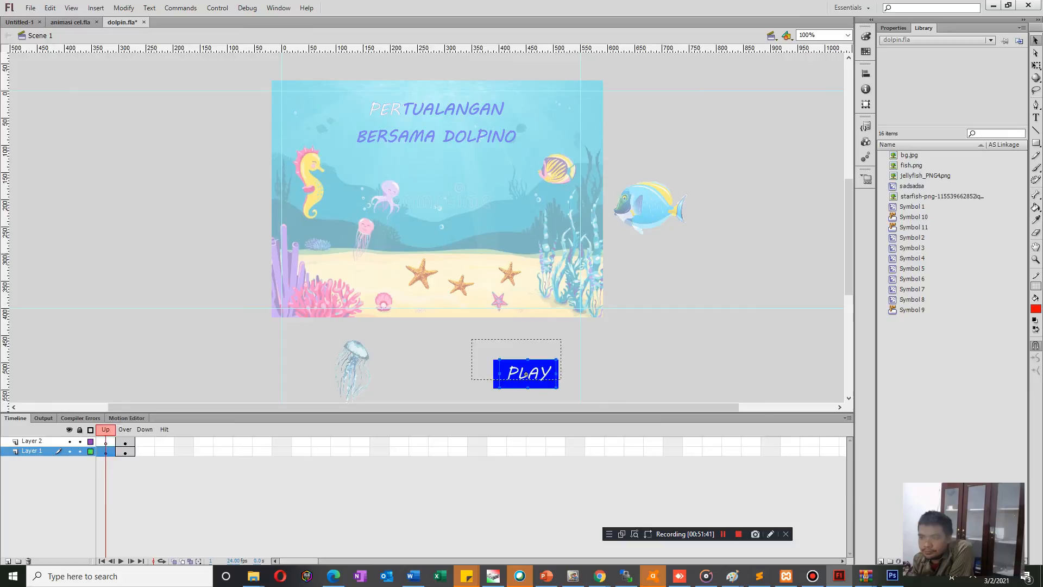
{"action": "key", "text": "ctrl+s"}
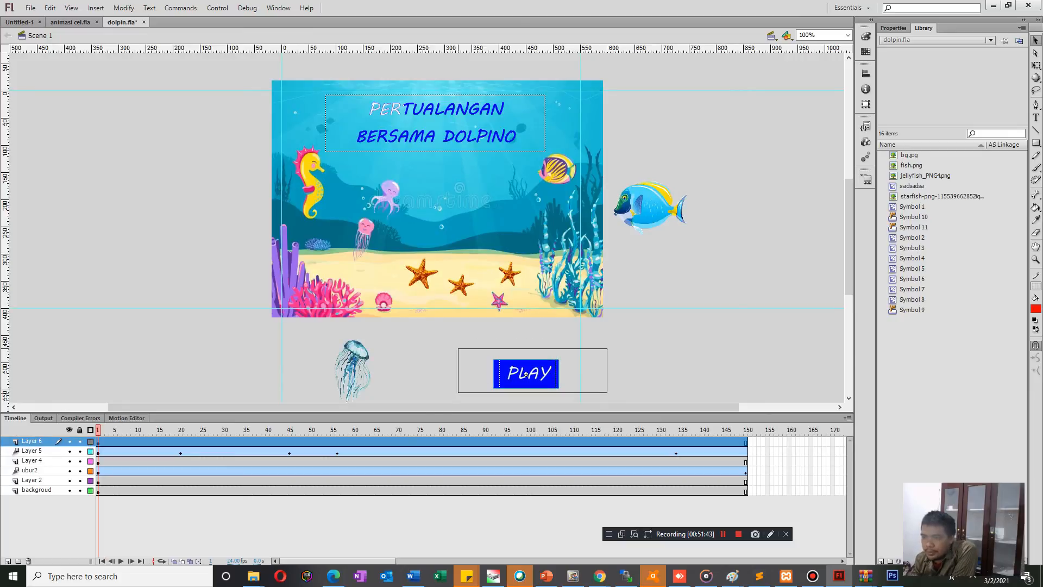
{"action": "key", "text": "Delete"}
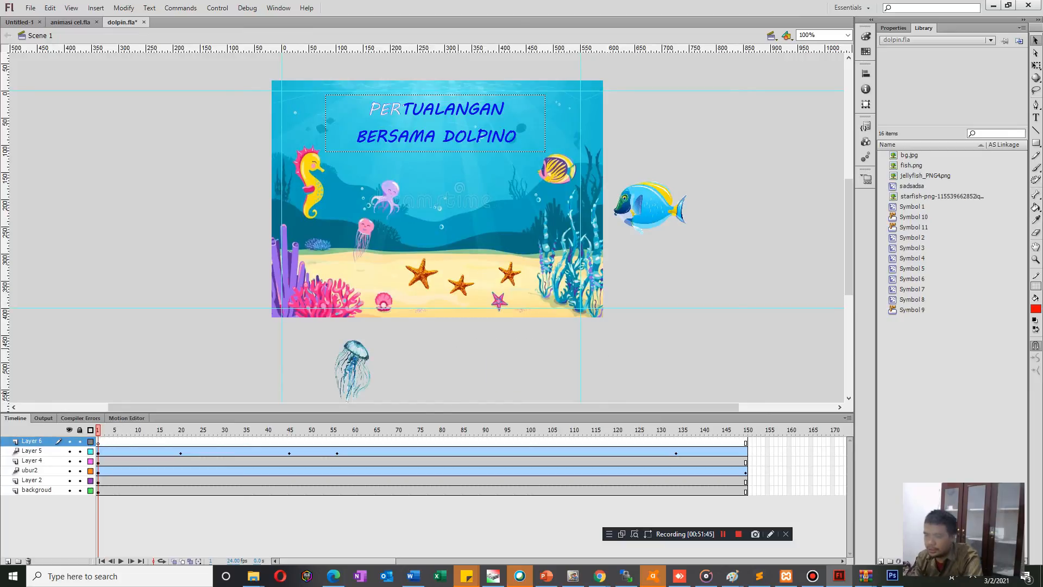
Draw a red rectangle below the stage on Layer 6 and add a separate PLAY text near it.
{"action": "left_click", "coordinate": [1036, 143]}
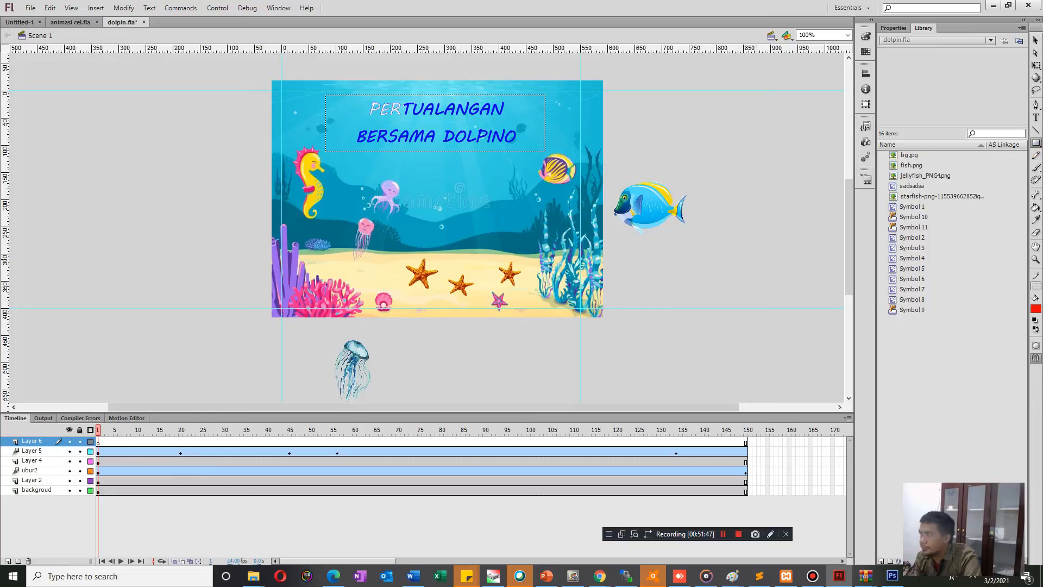
{"action": "left_click_drag", "start_coordinate": [503, 362], "coordinate": [531, 369]}
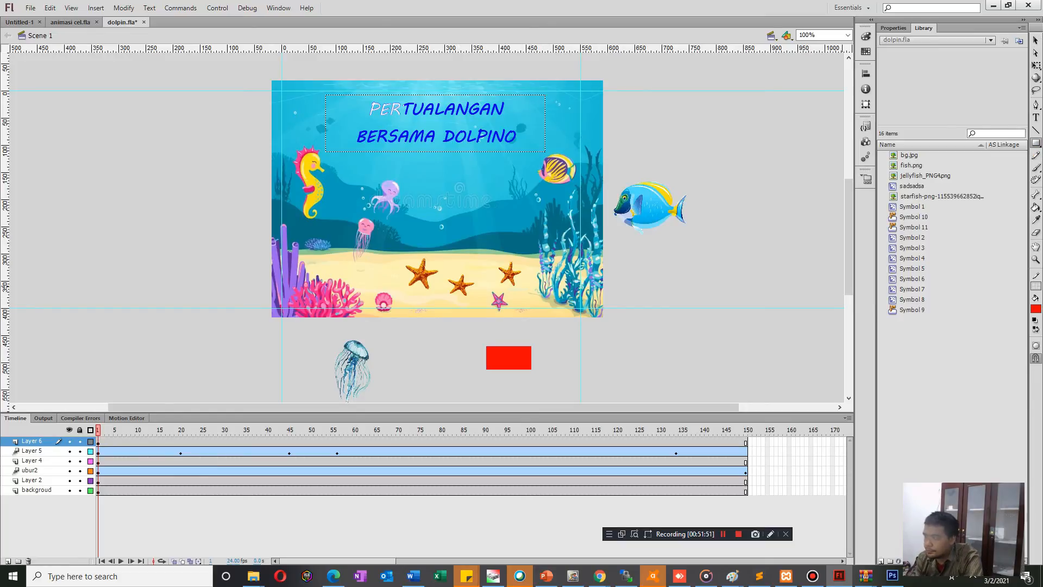
{"action": "left_click", "coordinate": [1036, 117]}
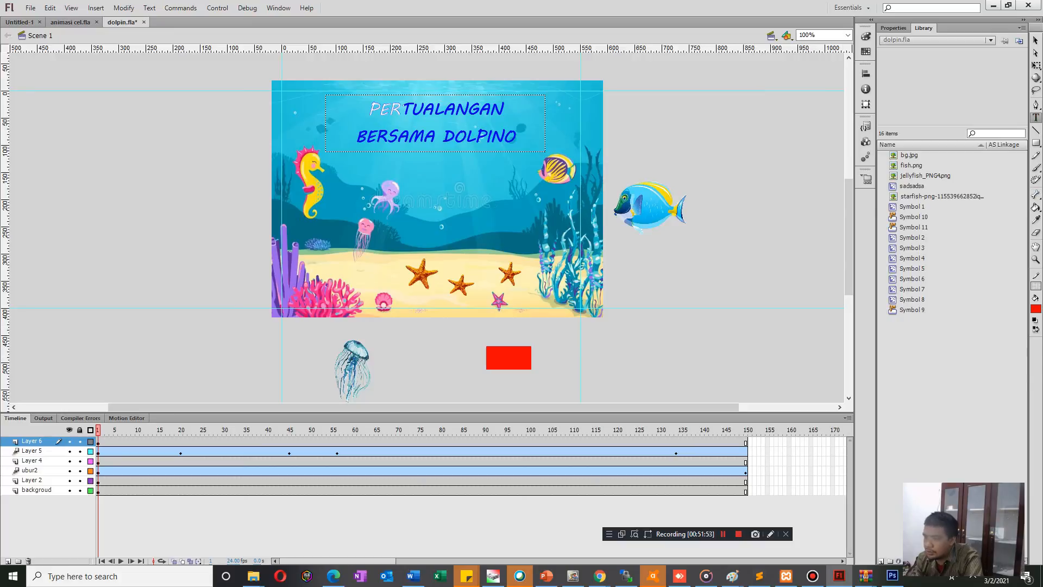
{"action": "left_click", "coordinate": [559, 327]}
{"action": "type", "text": "PLAY"}
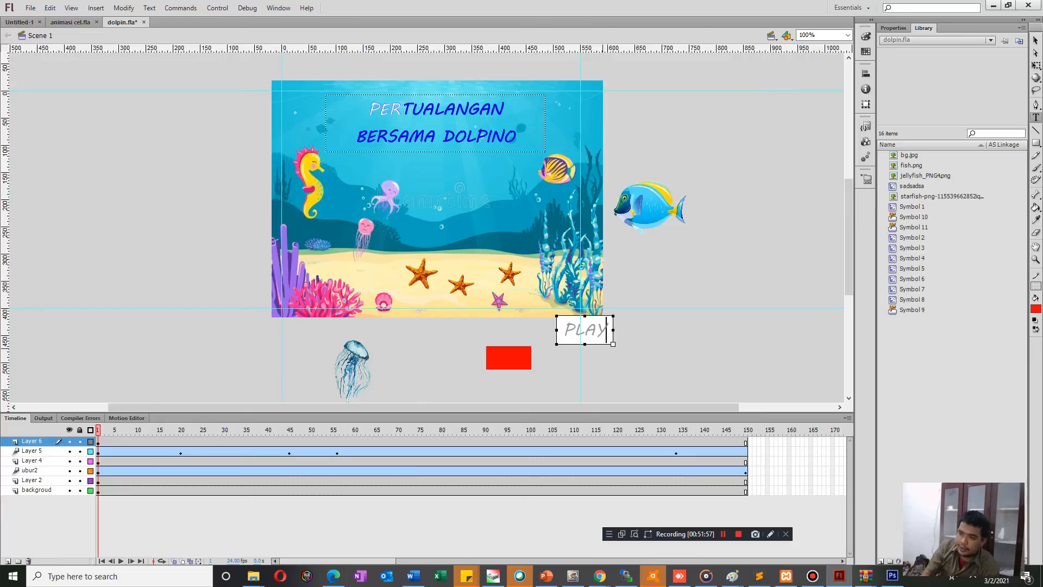
Colour the new PLAY text blue and centre it over the red rectangle.
{"action": "key", "text": "ctrl+a"}
{"action": "left_click", "coordinate": [1036, 308]}
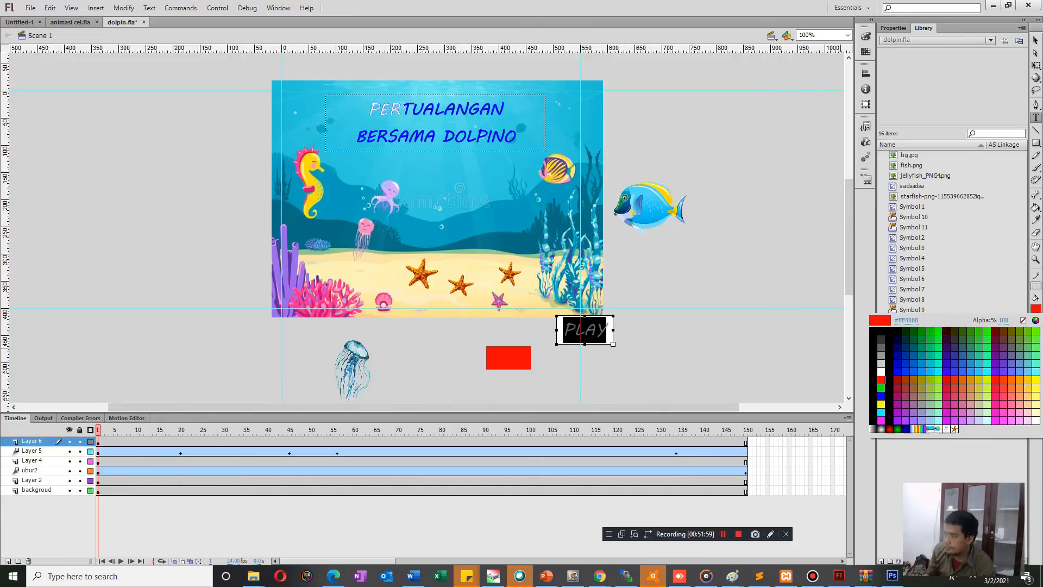
{"action": "left_click", "coordinate": [881, 396]}
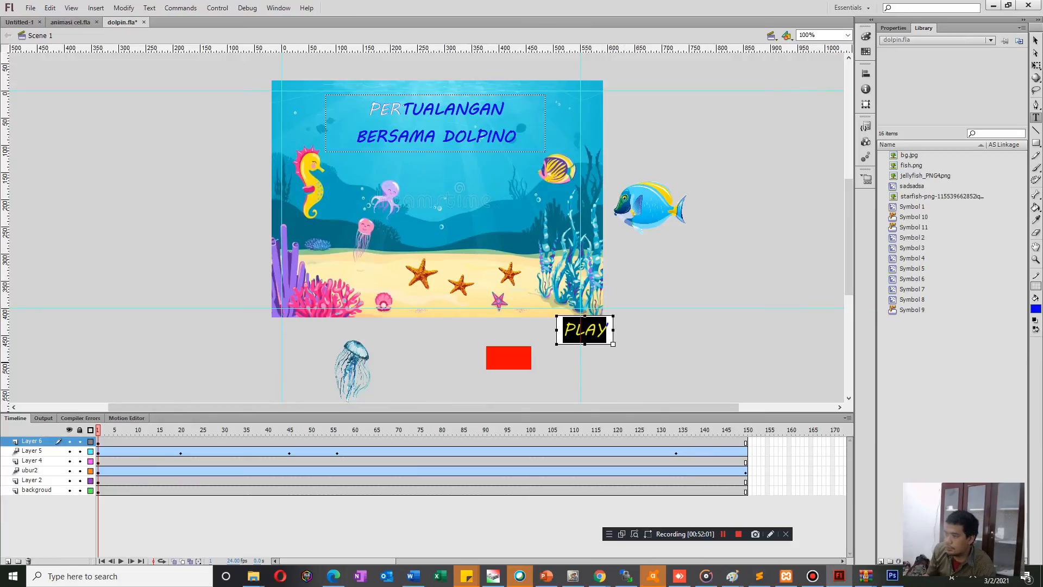
{"action": "left_click", "coordinate": [1037, 40]}
{"action": "left_click_drag", "start_coordinate": [585, 329], "coordinate": [503, 358]}
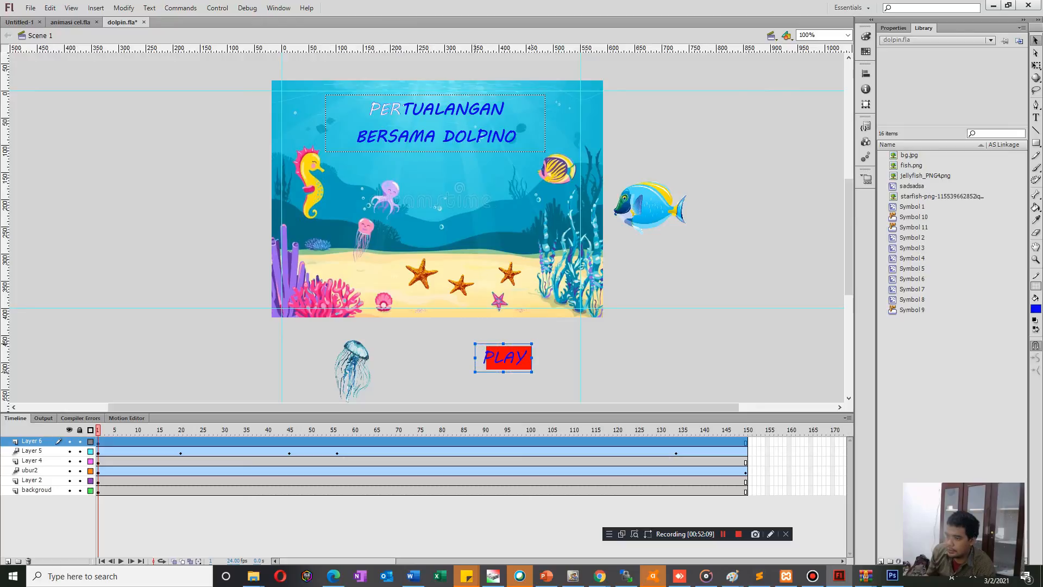
{"action": "key", "text": "Right"}
{"action": "key", "text": "Right"}
{"action": "key", "text": "Right"}
{"action": "key", "text": "Right"}
{"action": "key", "text": "Right"}
{"action": "key", "text": "Right"}
{"action": "key", "text": "Right"}
{"action": "key", "text": "Right"}
{"action": "key", "text": "Escape"}
Duplicate the red rectangle together with its PLAY text and place the copy just right of the original.
{"action": "left_click_drag", "start_coordinate": [462, 336], "coordinate": [565, 386]}
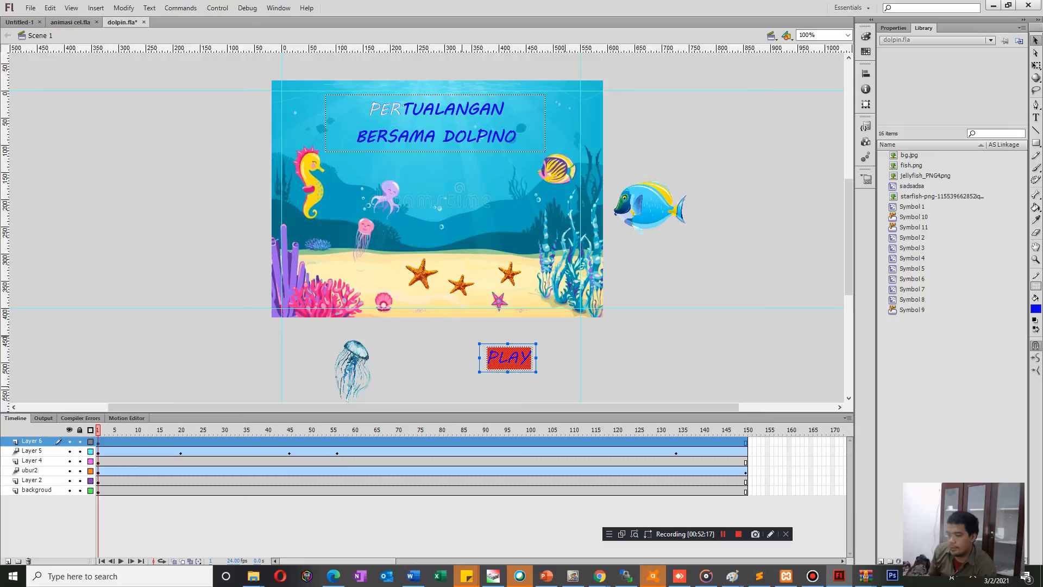
{"action": "key", "text": "Escape"}
{"action": "left_click_drag", "start_coordinate": [451, 335], "coordinate": [554, 385]}
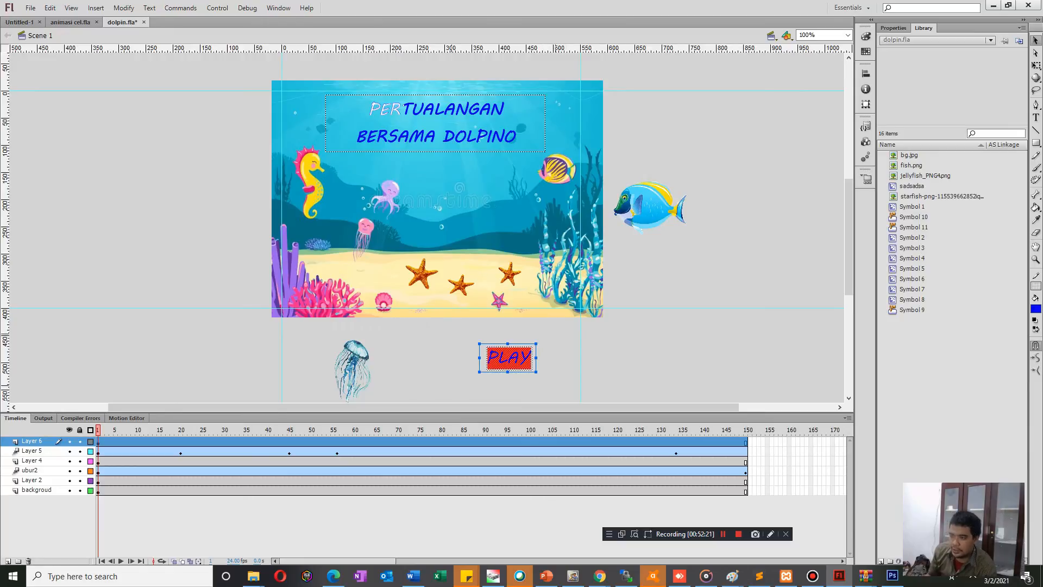
{"action": "key", "text": "ctrl+v"}
{"action": "left_click_drag", "start_coordinate": [429, 224], "coordinate": [574, 354]}
Change the original button's PLAY text colour to white.
{"action": "left_click", "coordinate": [508, 358]}
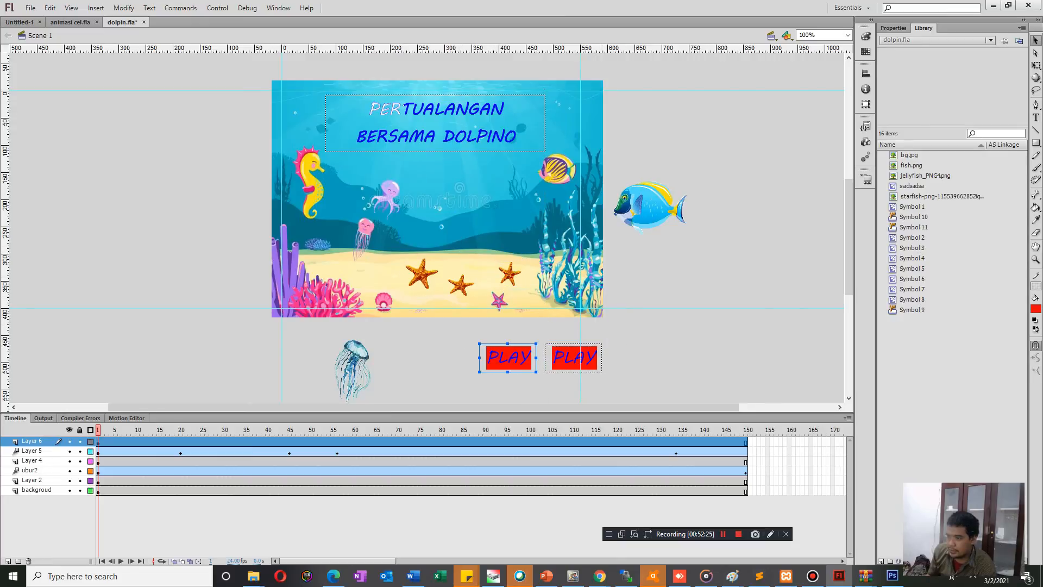
{"action": "double_click", "coordinate": [508, 358]}
{"action": "left_click", "coordinate": [508, 357]}
{"action": "double_click", "coordinate": [508, 357]}
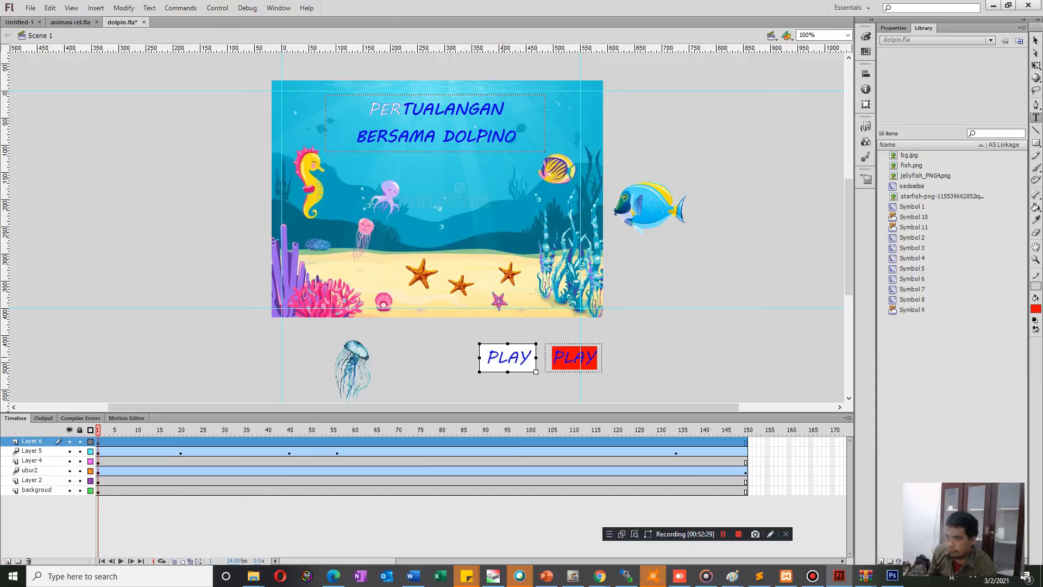
{"action": "double_click", "coordinate": [506, 359]}
{"action": "left_click", "coordinate": [1036, 309]}
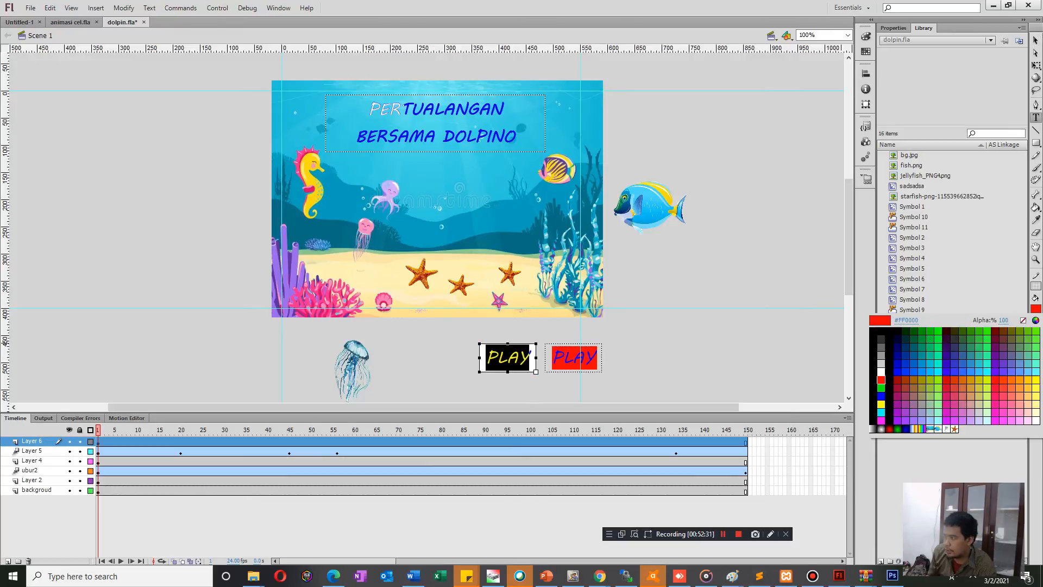
{"action": "left_click", "coordinate": [882, 372]}
{"action": "left_click", "coordinate": [689, 342]}
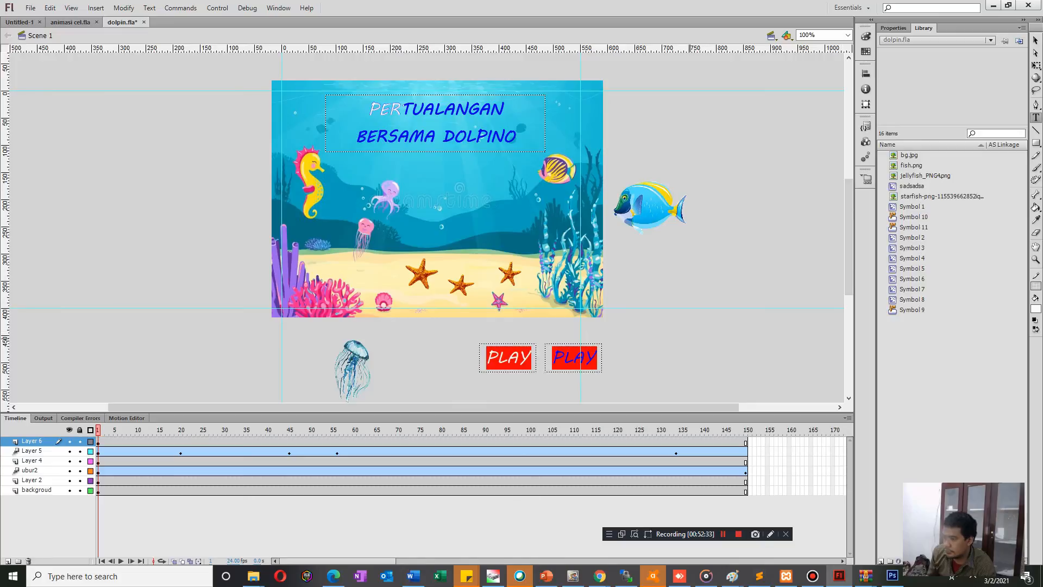
Change the duplicated button's PLAY text colour to white.
{"action": "double_click", "coordinate": [577, 359]}
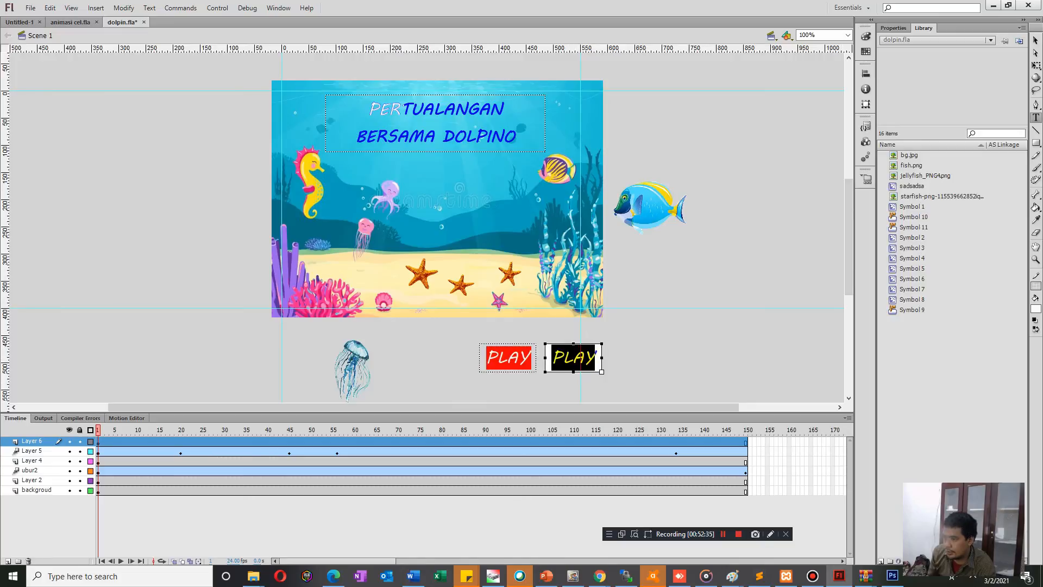
{"action": "left_click", "coordinate": [577, 359]}
{"action": "key", "text": "ctrl+a"}
{"action": "left_click", "coordinate": [1036, 309]}
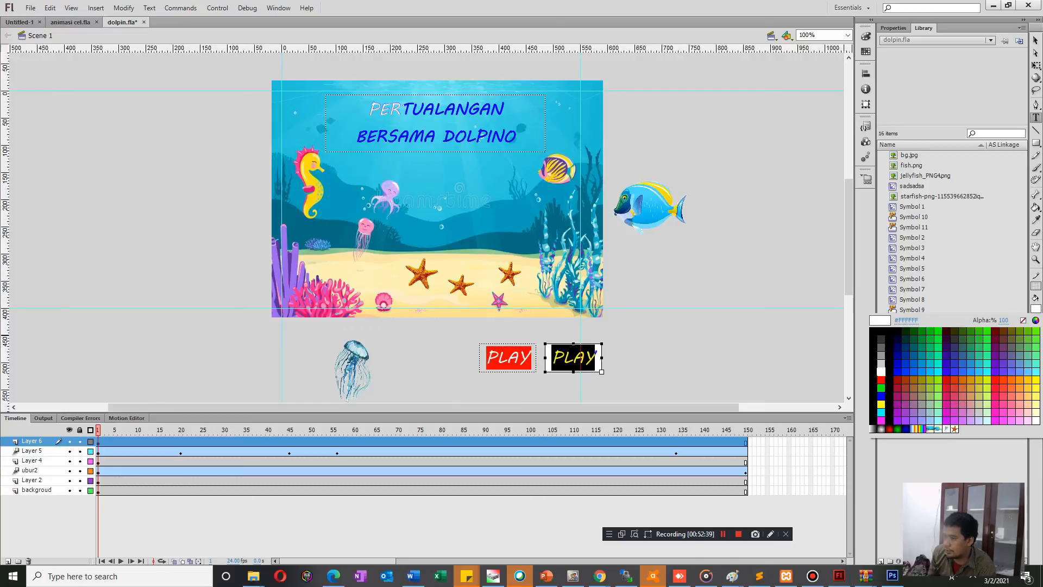
{"action": "left_click", "coordinate": [882, 372]}
{"action": "left_click", "coordinate": [657, 352]}
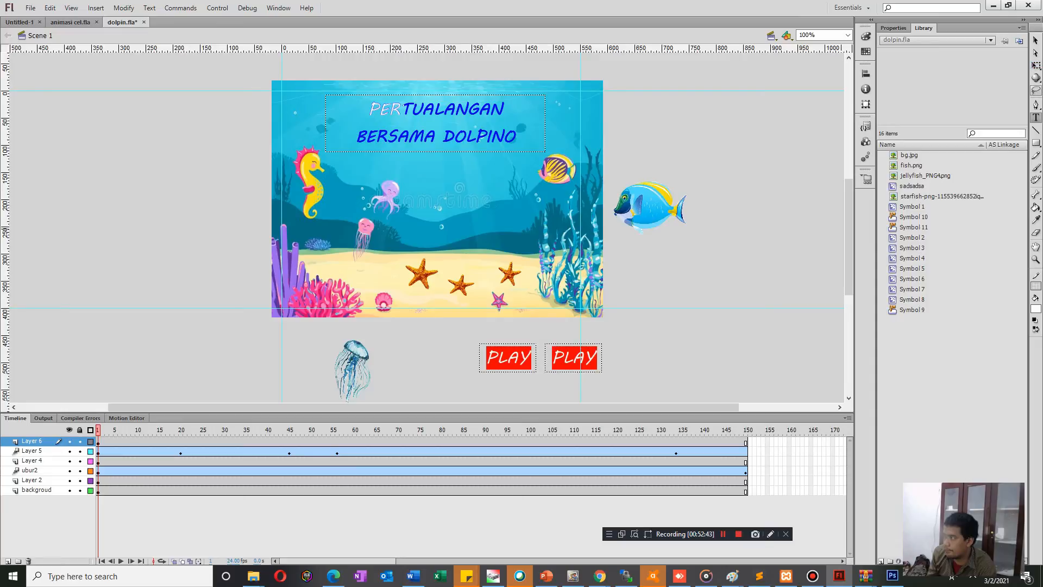
Fill the duplicate's rectangle with blue, setting its PLAY text aside and placing it back on the rectangle.
{"action": "left_click", "coordinate": [1036, 41]}
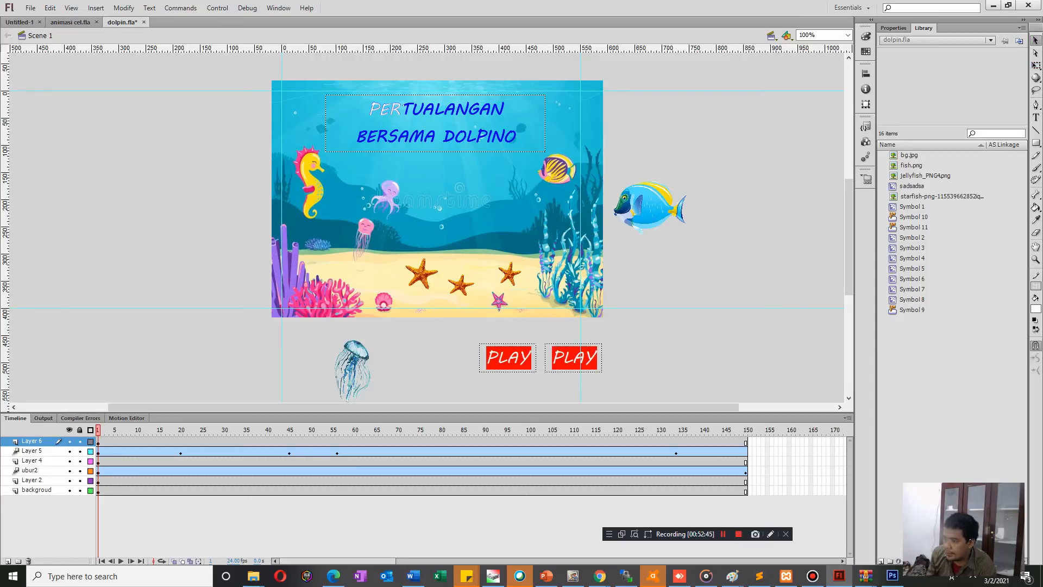
{"action": "left_click", "coordinate": [575, 357]}
{"action": "left_click_drag", "start_coordinate": [575, 358], "coordinate": [658, 357]}
{"action": "left_click", "coordinate": [576, 359]}
{"action": "left_click", "coordinate": [1036, 309]}
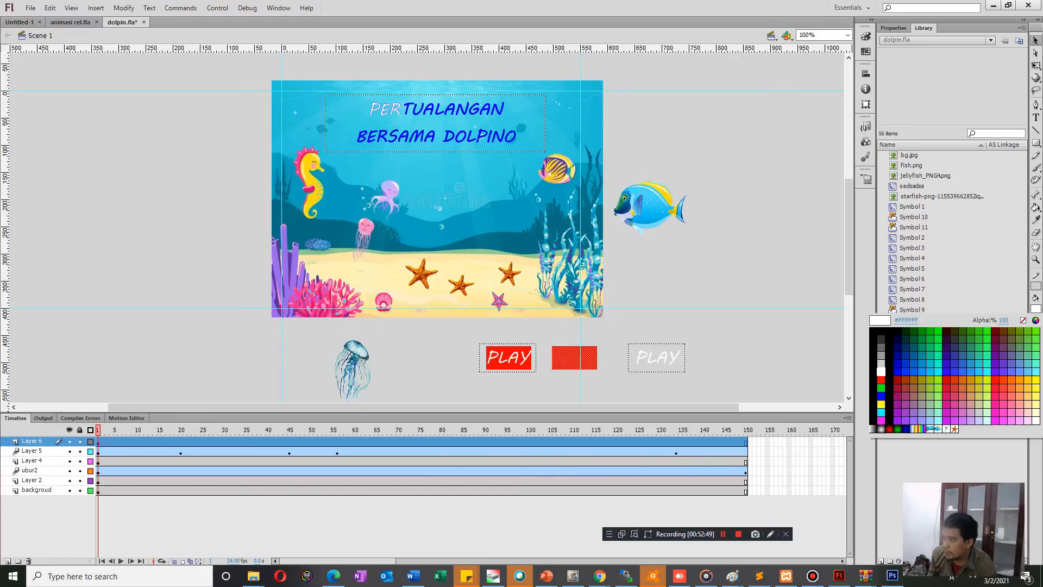
{"action": "left_click", "coordinate": [876, 395]}
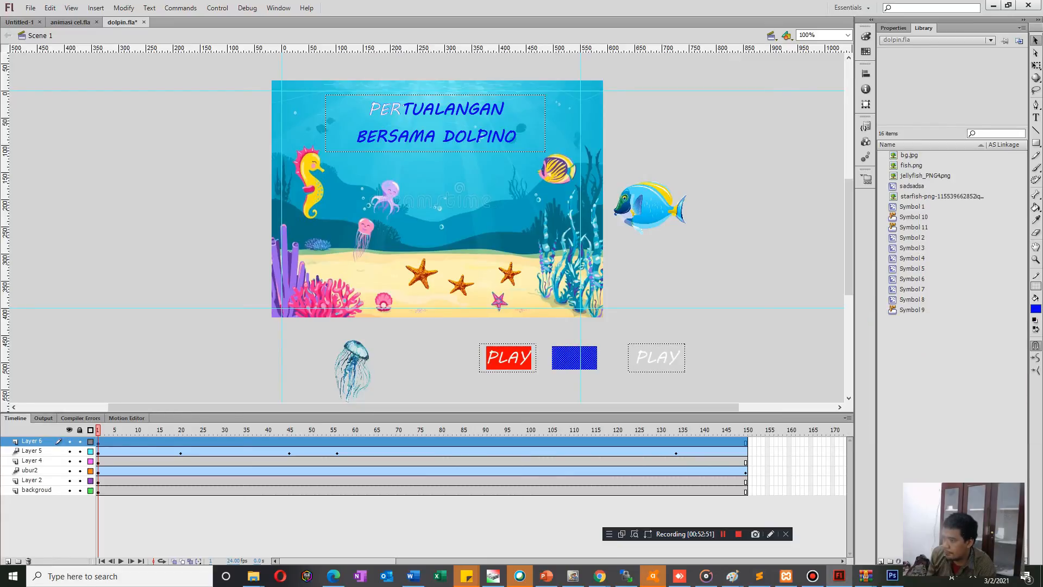
{"action": "left_click", "coordinate": [657, 358]}
{"action": "left_click_drag", "start_coordinate": [656, 357], "coordinate": [574, 357]}
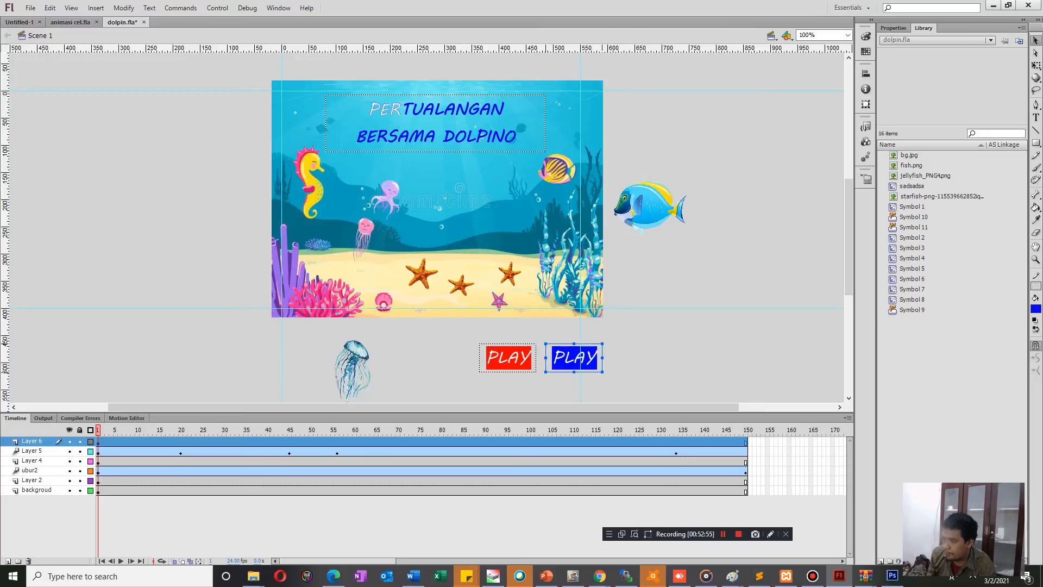
{"action": "key", "text": "Escape"}
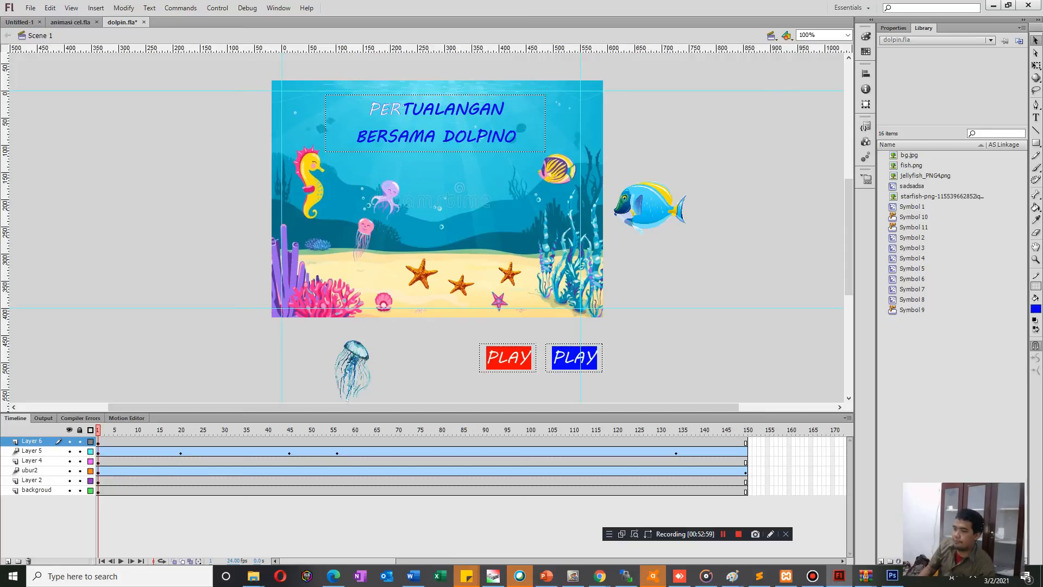
Convert the blue rectangle and its white PLAY text together to a graphic symbol.
{"action": "left_click_drag", "start_coordinate": [459, 334], "coordinate": [540, 382]}
{"action": "left_click_drag", "start_coordinate": [626, 383], "coordinate": [544, 339]}
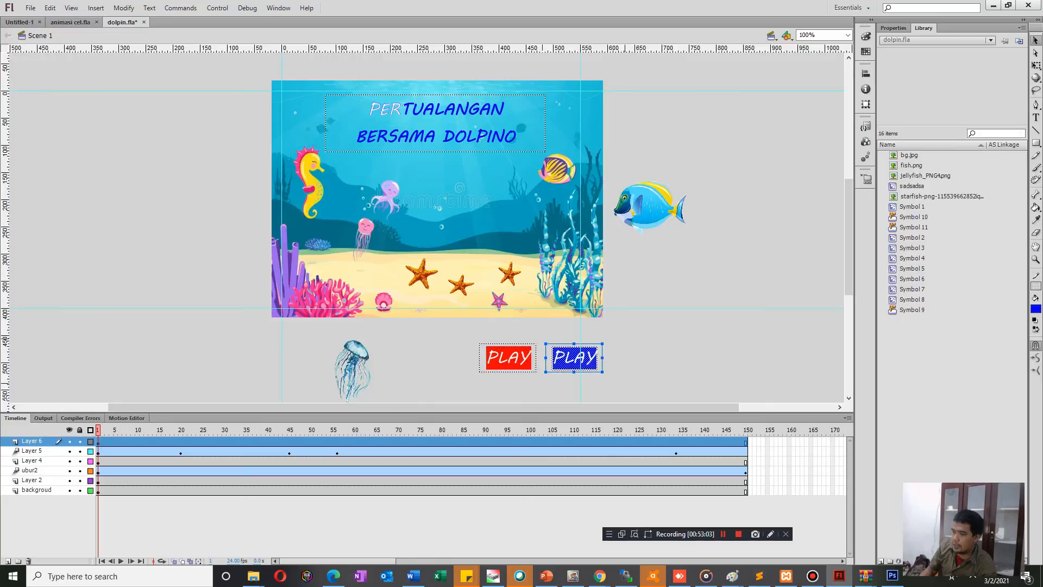
{"action": "right_click", "coordinate": [561, 360]}
{"action": "left_click", "coordinate": [589, 327]}
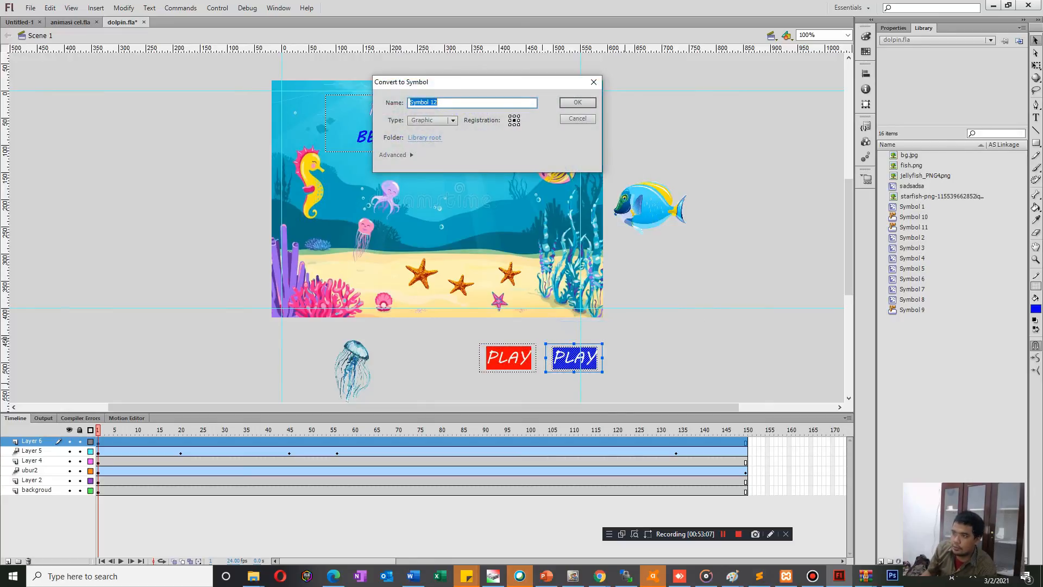
{"action": "key", "text": "Return"}
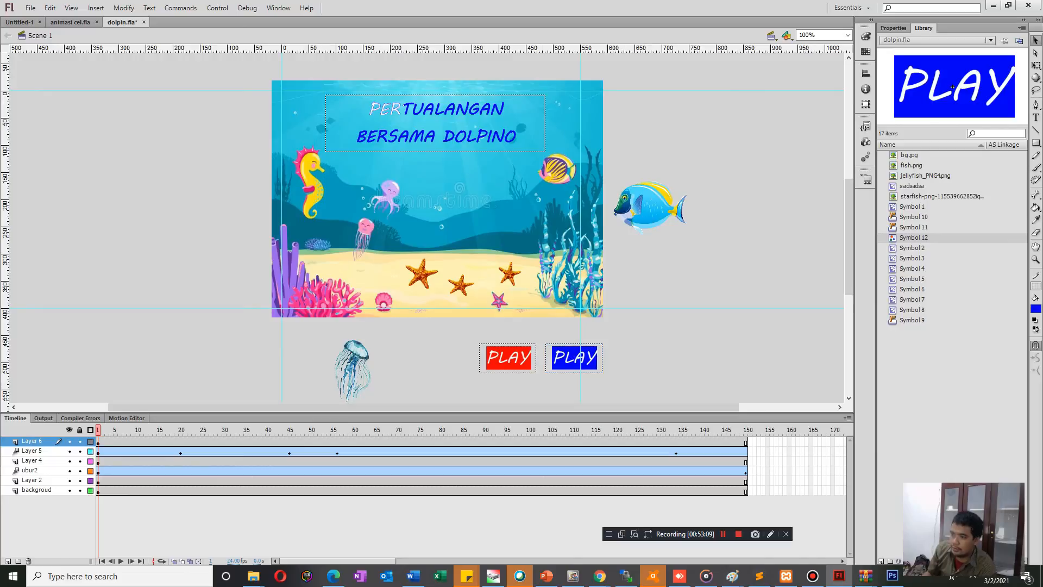
Convert the red rectangle and its white PLAY text together to a graphic symbol.
{"action": "left_click", "coordinate": [509, 358]}
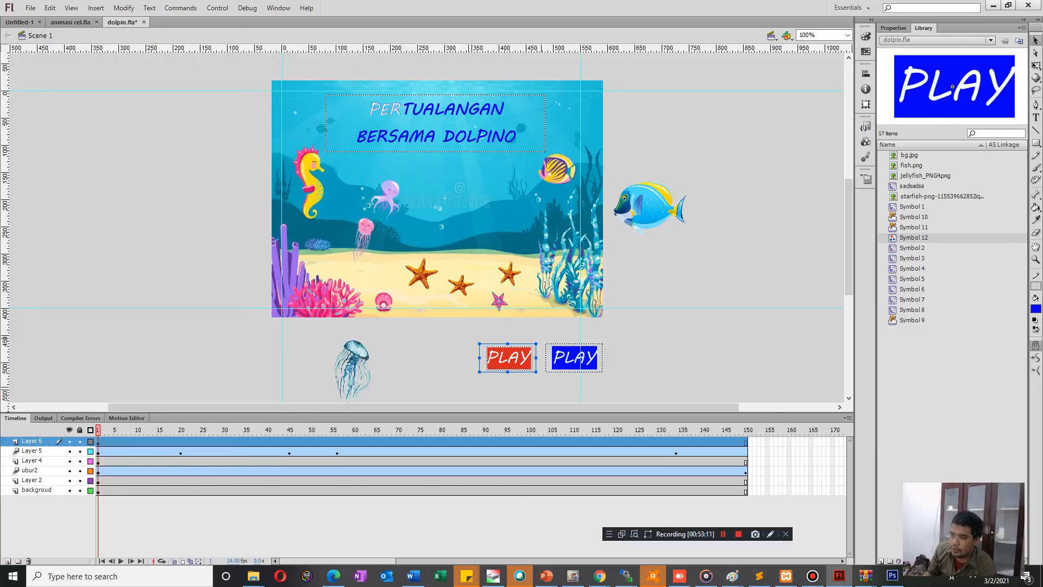
{"action": "right_click", "coordinate": [511, 359]}
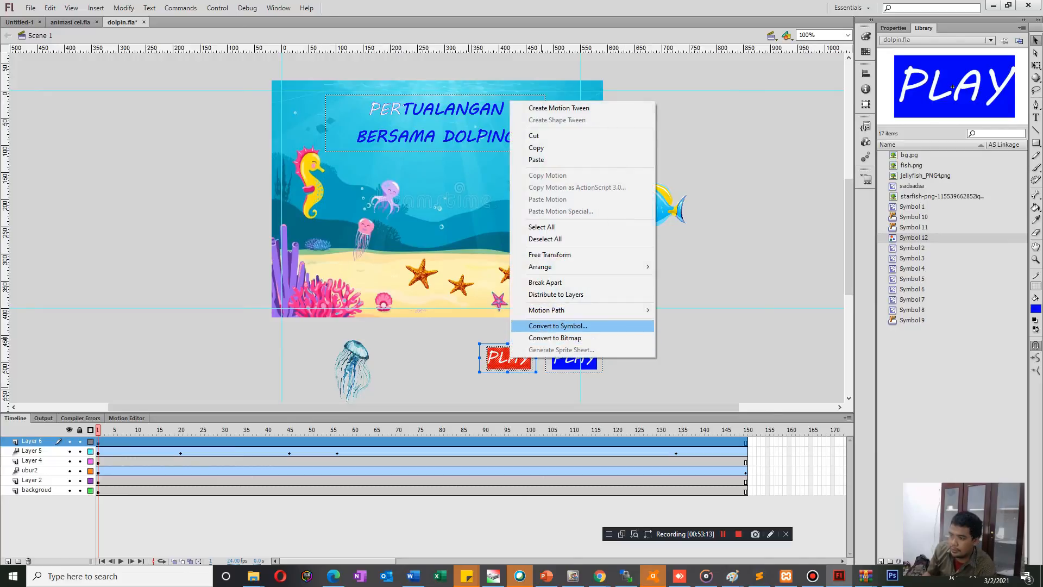
{"action": "left_click", "coordinate": [559, 326]}
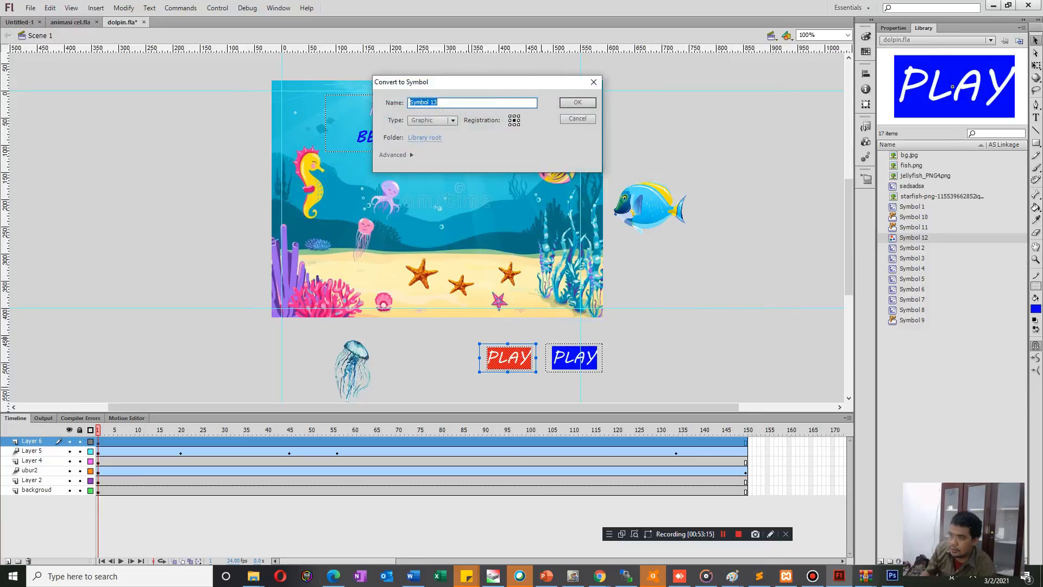
{"action": "key", "text": "Return"}
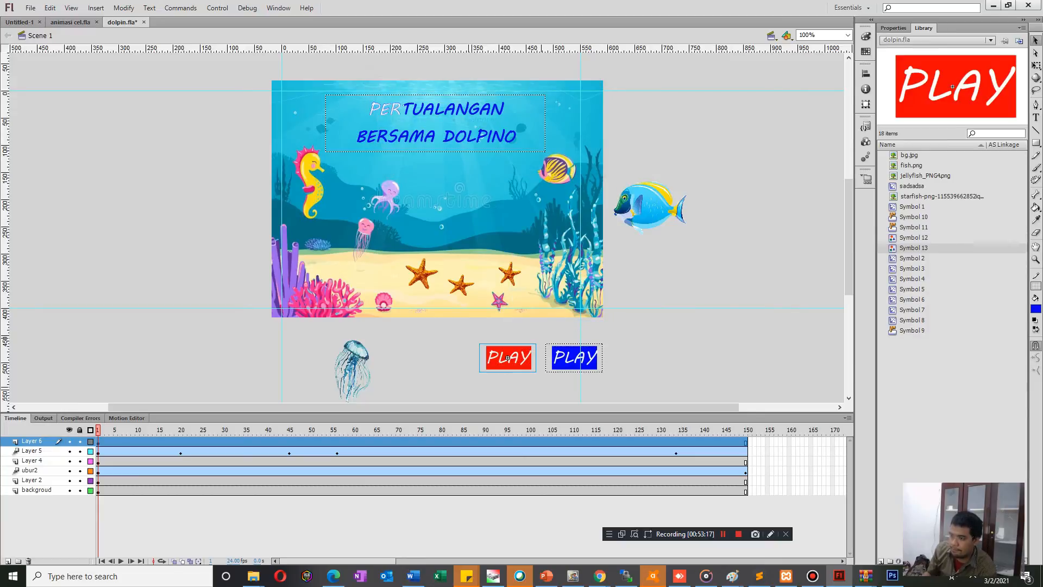
Convert the blue PLAY graphic to a button symbol.
{"action": "left_click", "coordinate": [574, 359]}
{"action": "right_click", "coordinate": [563, 358]}
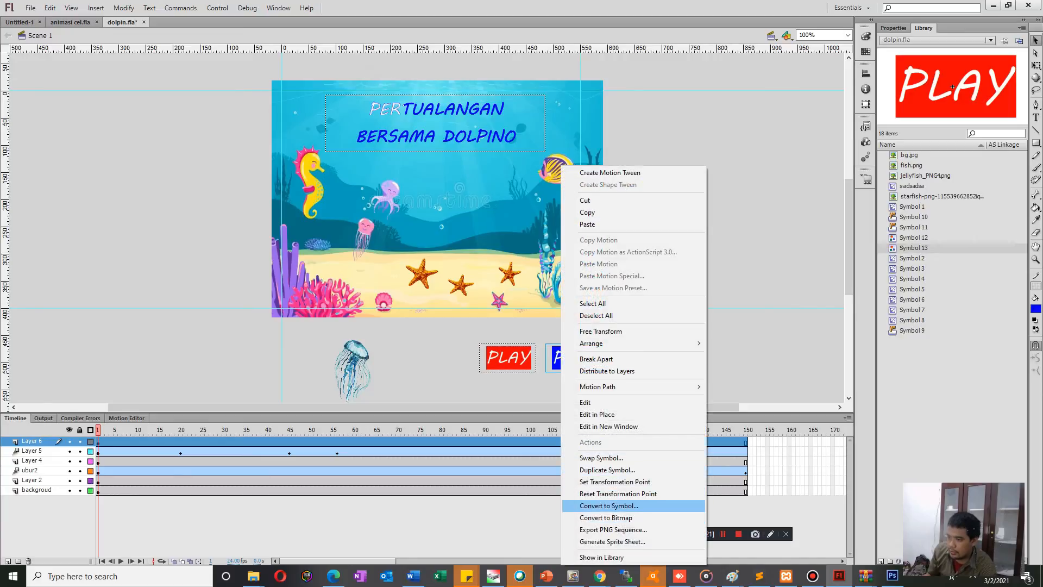
{"action": "left_click", "coordinate": [609, 506]}
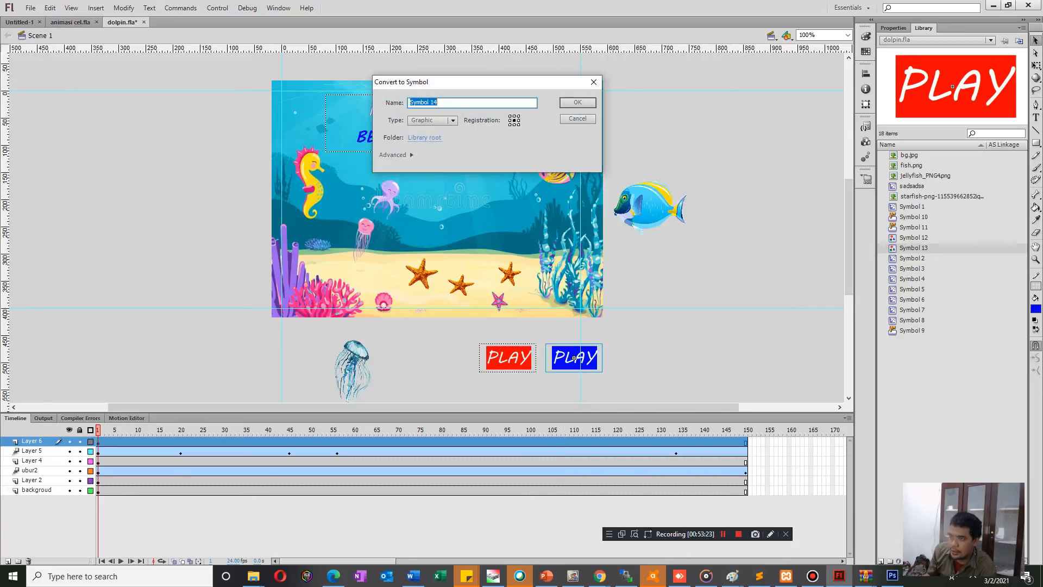
{"action": "left_click", "coordinate": [453, 121]}
{"action": "left_click", "coordinate": [435, 132]}
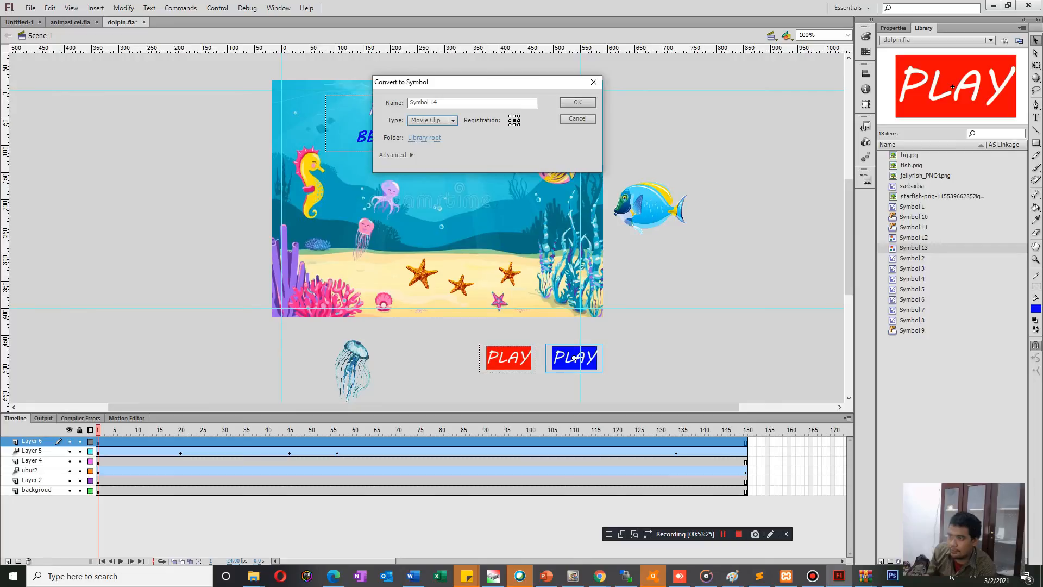
{"action": "left_click", "coordinate": [453, 121]}
{"action": "left_click", "coordinate": [433, 144]}
{"action": "left_click", "coordinate": [577, 102]}
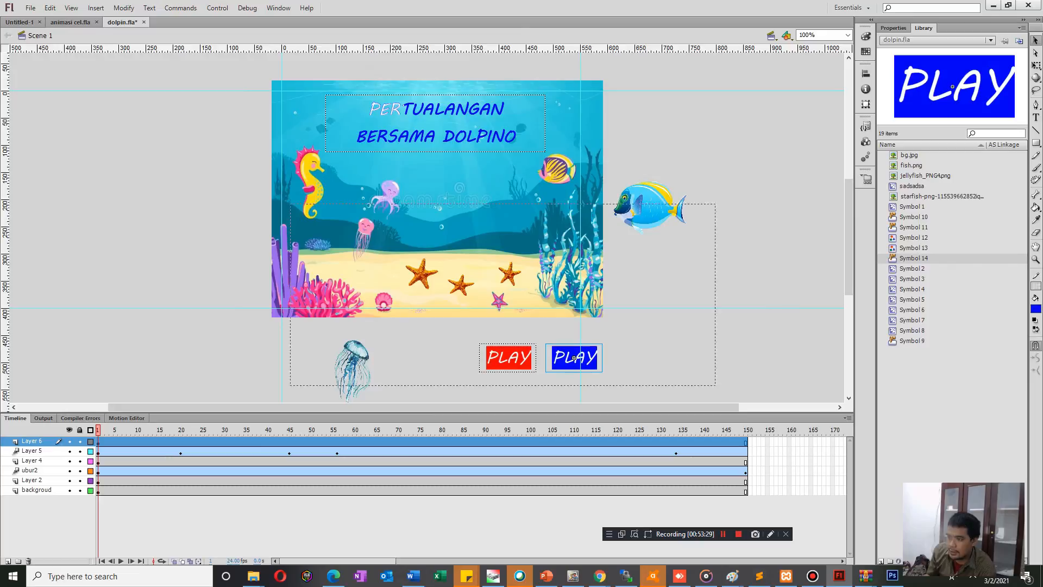
Cut the red PLAY graphic from the scene and open the blue PLAY button for editing.
{"action": "double_click", "coordinate": [575, 359]}
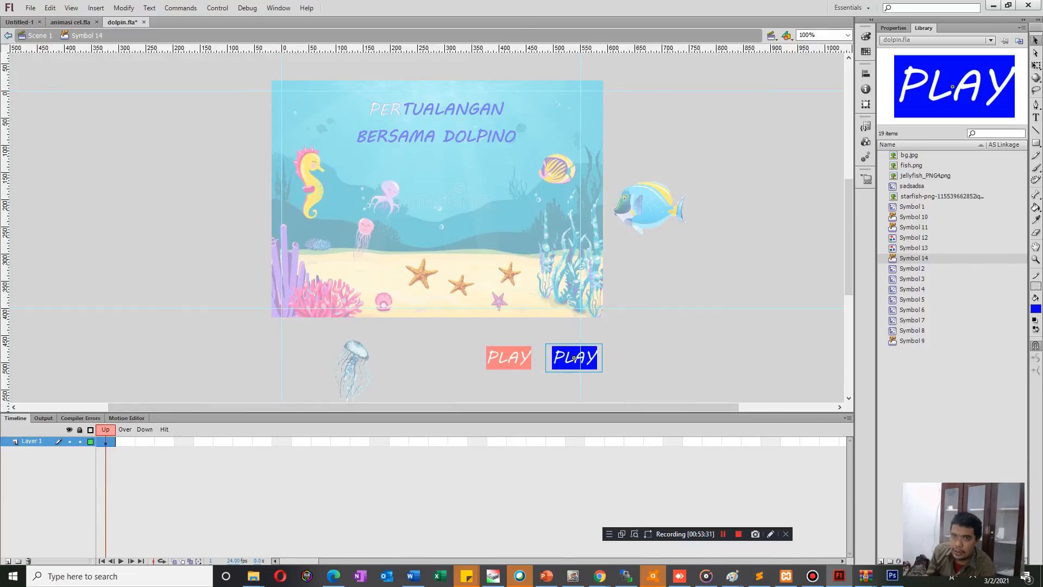
{"action": "double_click", "coordinate": [508, 358]}
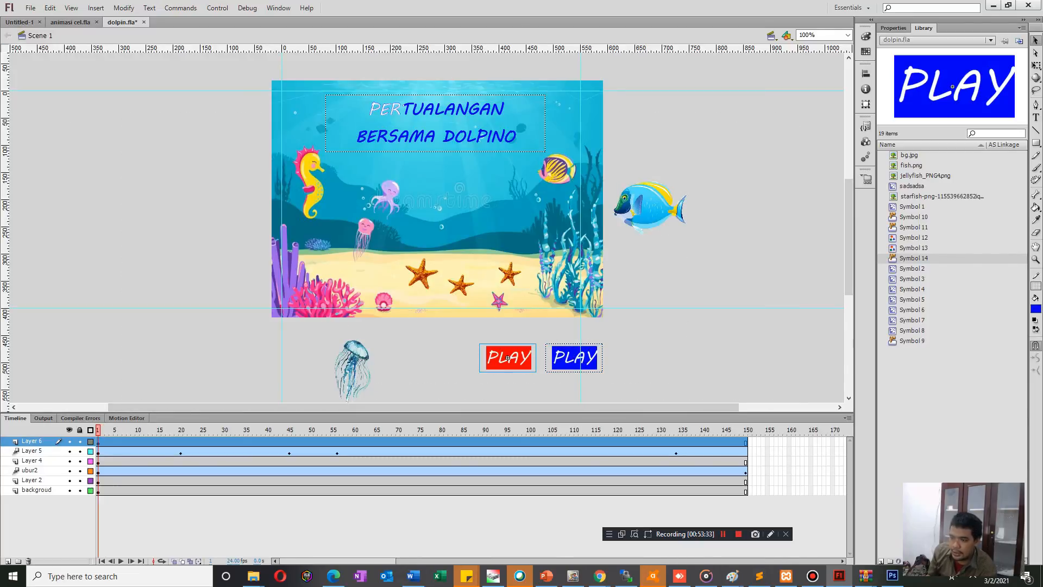
{"action": "double_click", "coordinate": [574, 358]}
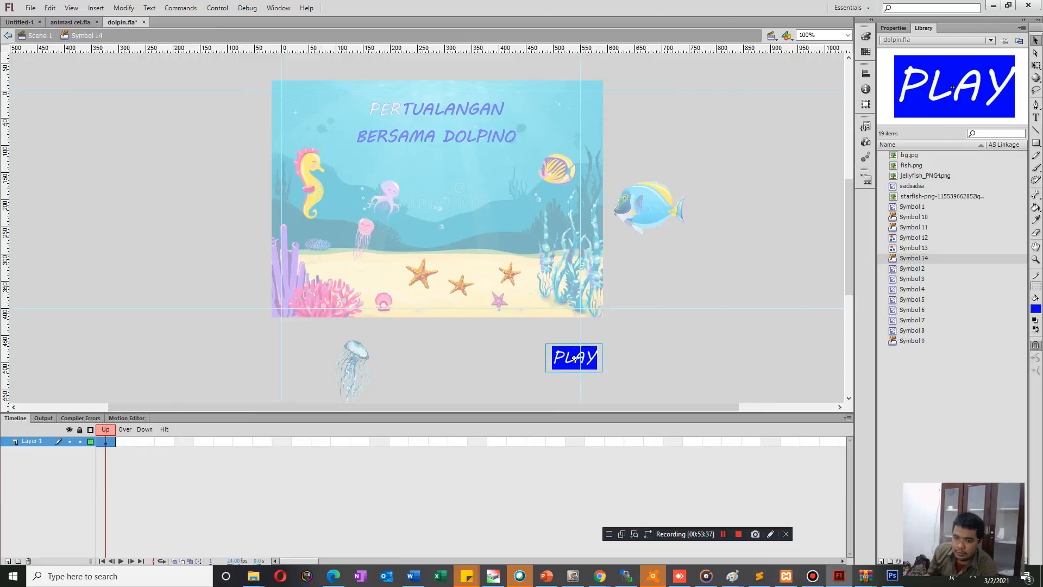
Add a layer inside the button and insert Over keyframes on both layers.
{"action": "left_click", "coordinate": [8, 562]}
{"action": "left_click", "coordinate": [125, 441]}
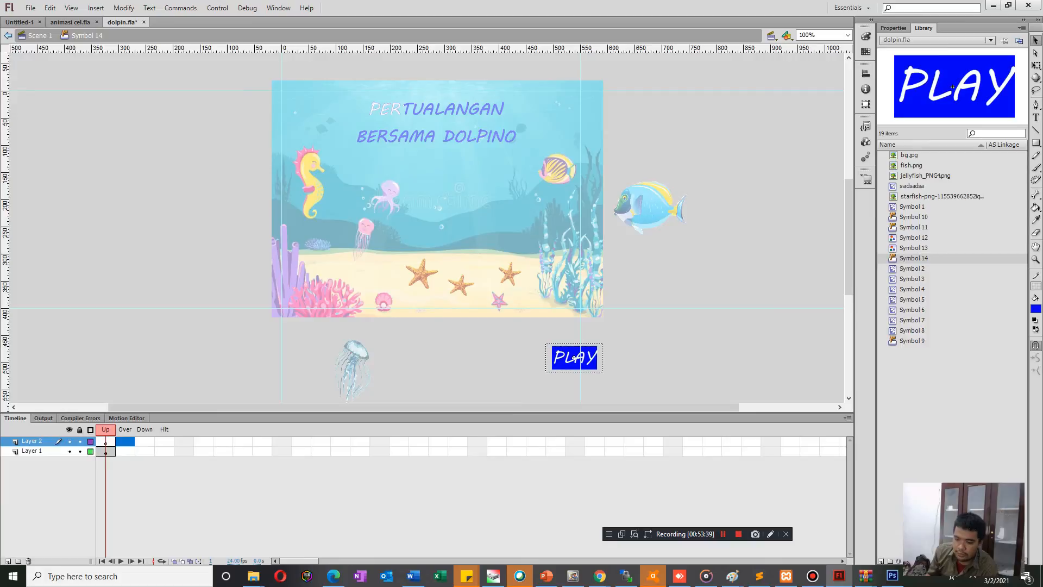
{"action": "key", "text": "F5"}
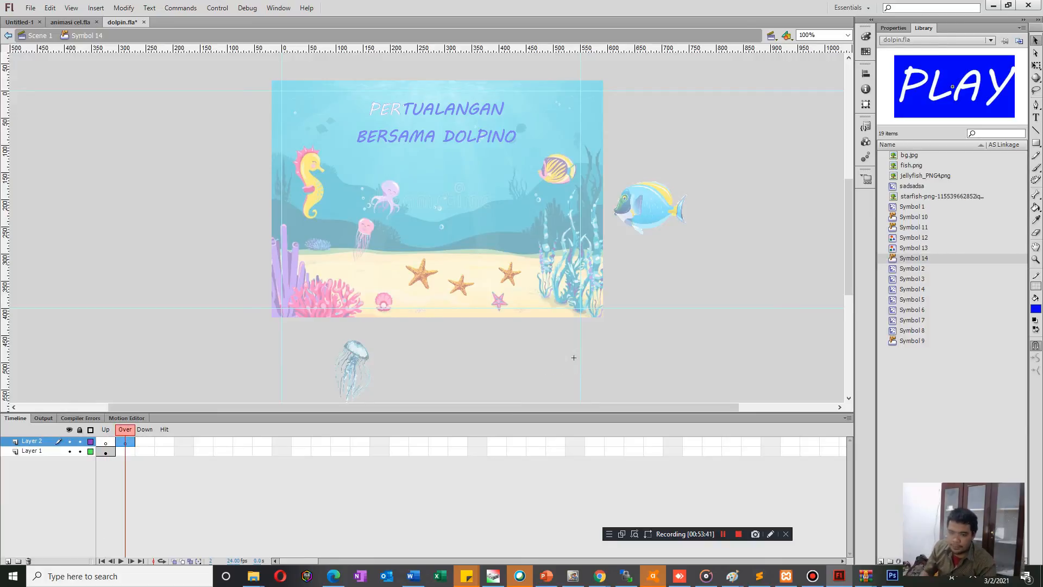
{"action": "left_click", "coordinate": [125, 451]}
{"action": "key", "text": "F6"}
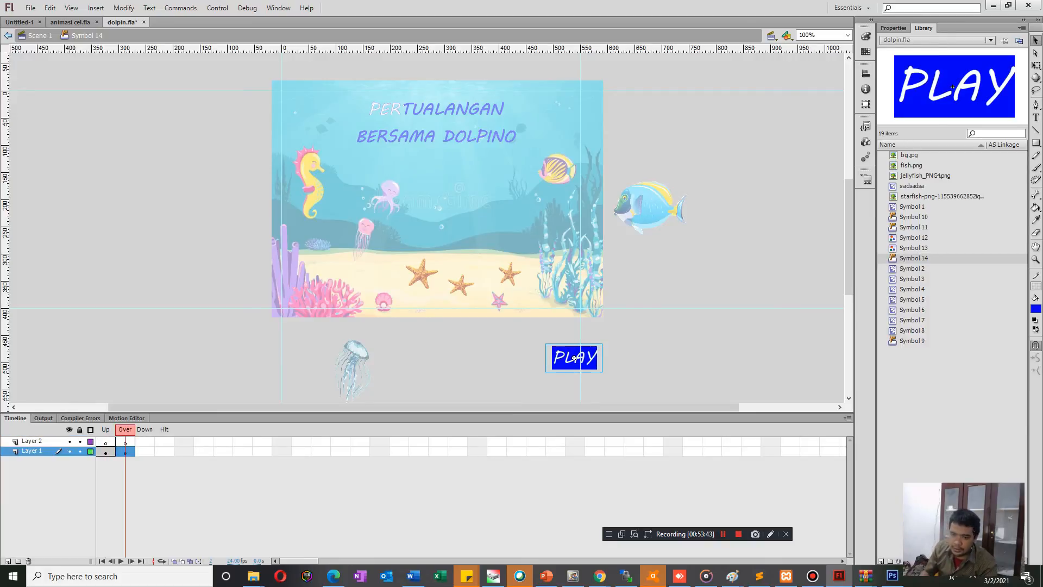
Try to paste the red PLAY graphic into the new layer's Over frame and delete the blue graphic from Layer 1's Over frame.
{"action": "left_click", "coordinate": [125, 441]}
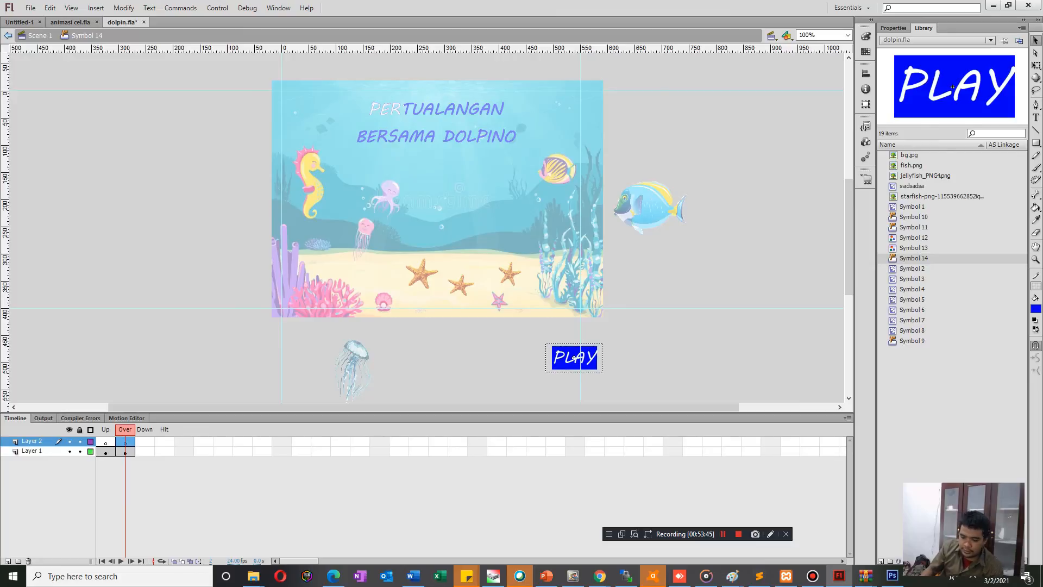
{"action": "key", "text": "ctrl+v"}
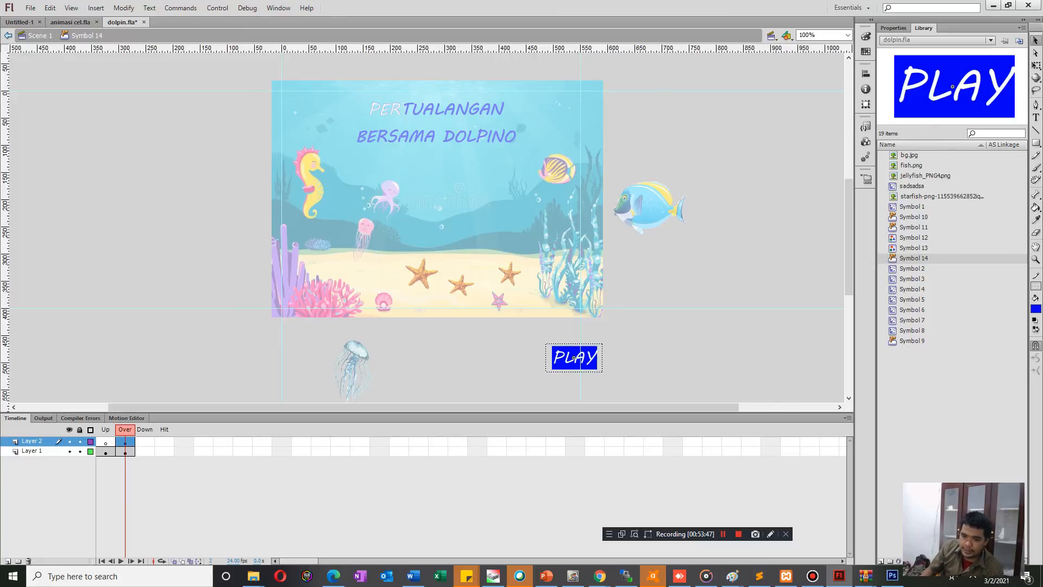
{"action": "left_click", "coordinate": [574, 357]}
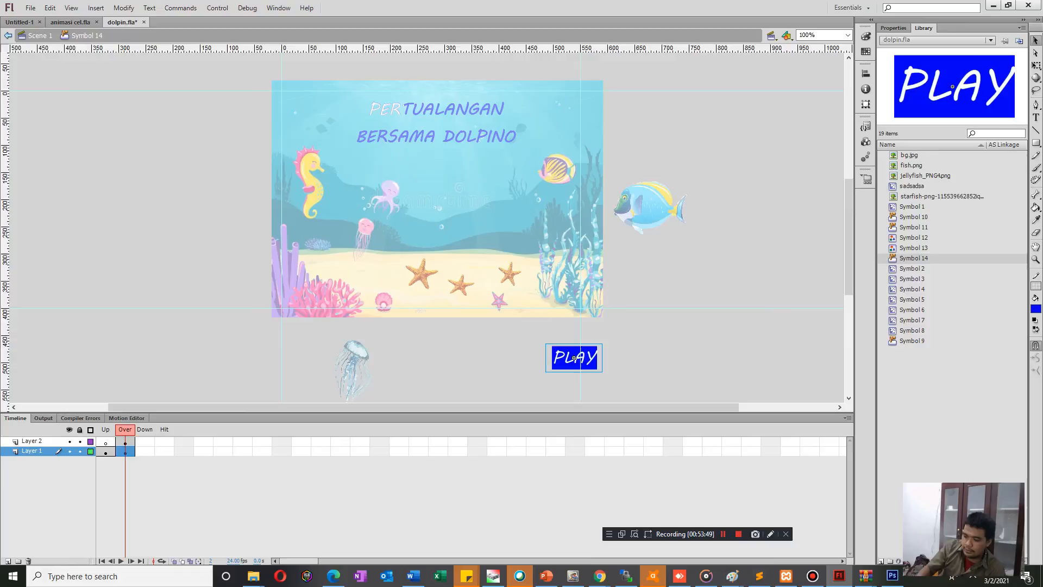
{"action": "key", "text": "Delete"}
{"action": "left_click", "coordinate": [125, 442]}
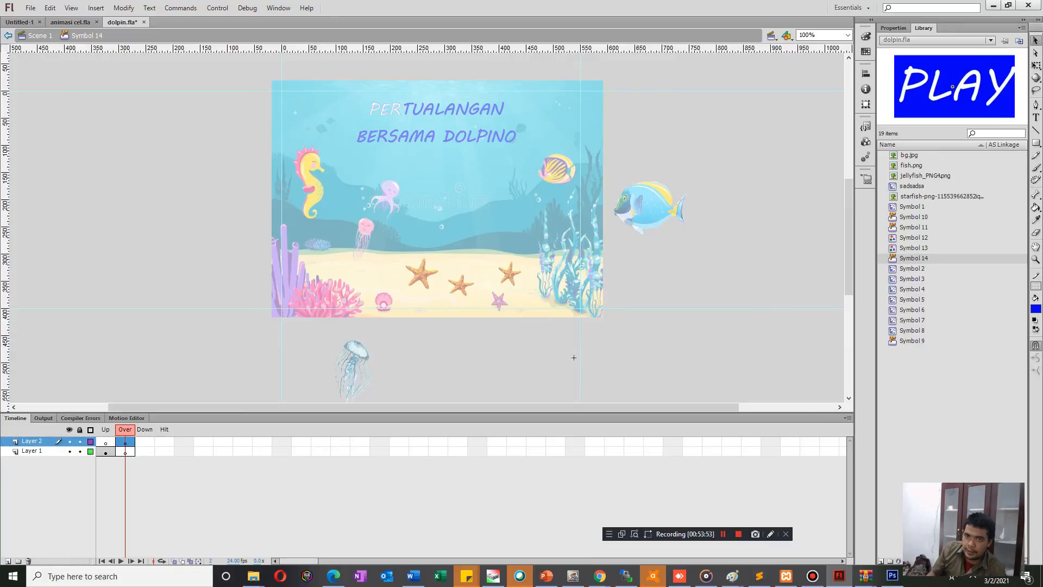
Undo the button's added layer and Over frame edits, and restore the red PLAY graphic to the scene.
{"action": "double_click", "coordinate": [574, 357]}
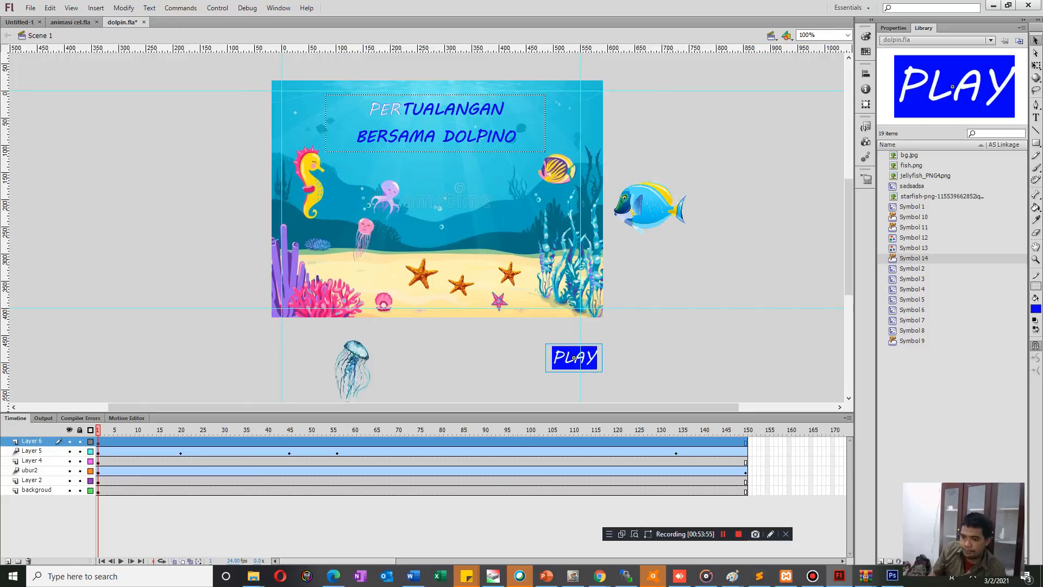
{"action": "double_click", "coordinate": [574, 358]}
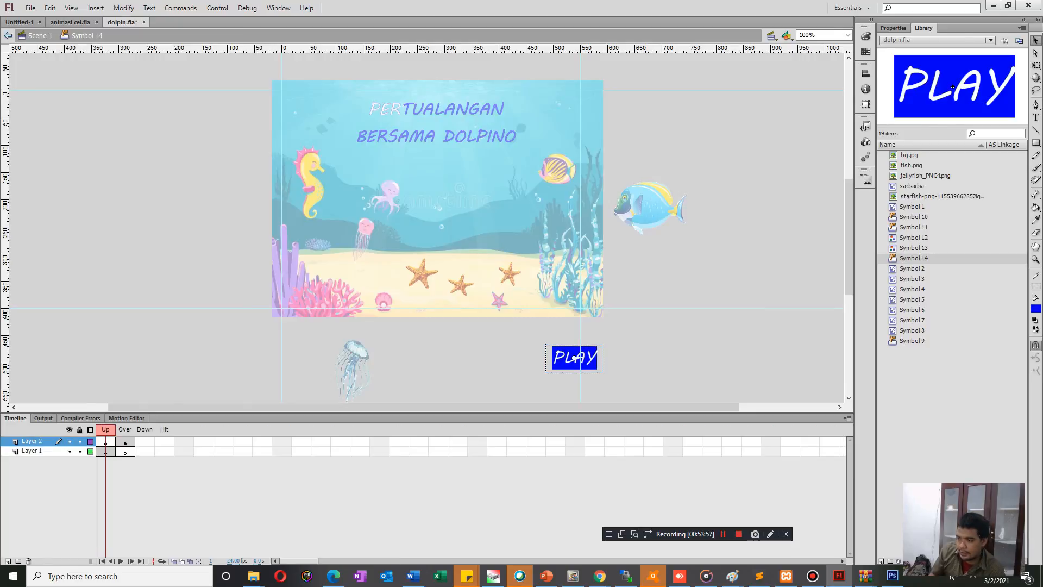
{"action": "key", "text": "ctrl+z"}
{"action": "key", "text": "ctrl+z"}
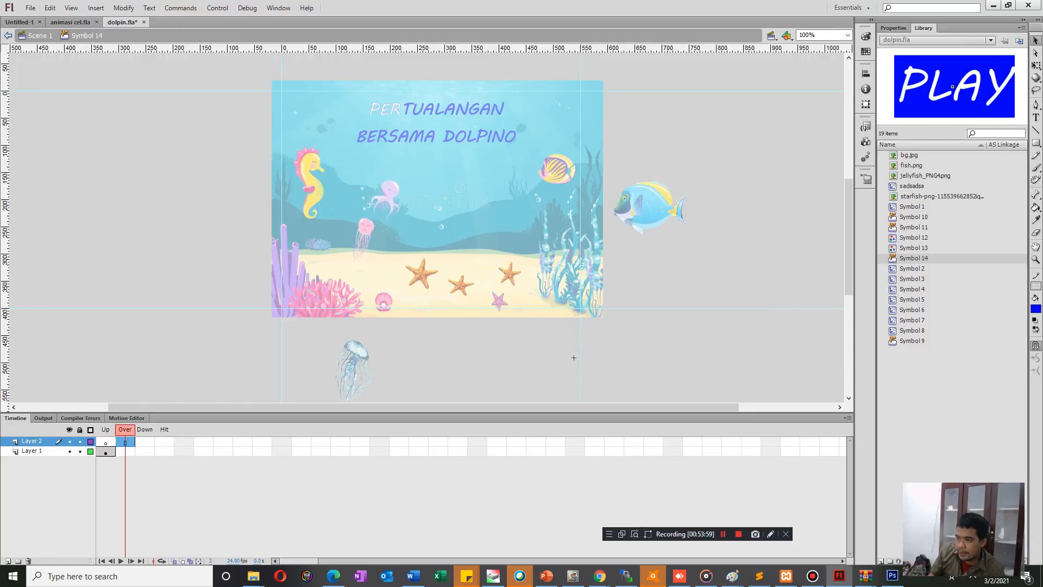
{"action": "key", "text": "ctrl+z"}
{"action": "key", "text": "ctrl+z"}
{"action": "key", "text": "ctrl+z"}
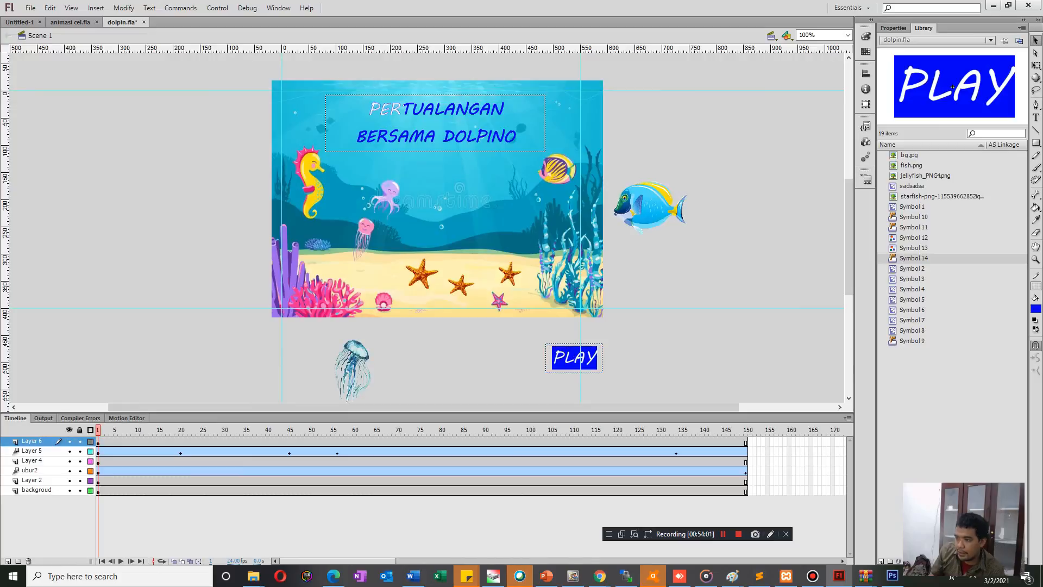
{"action": "key", "text": "ctrl+z"}
Examine the contents of the blue PLAY button and the red PLAY graphic.
{"action": "double_click", "coordinate": [574, 358]}
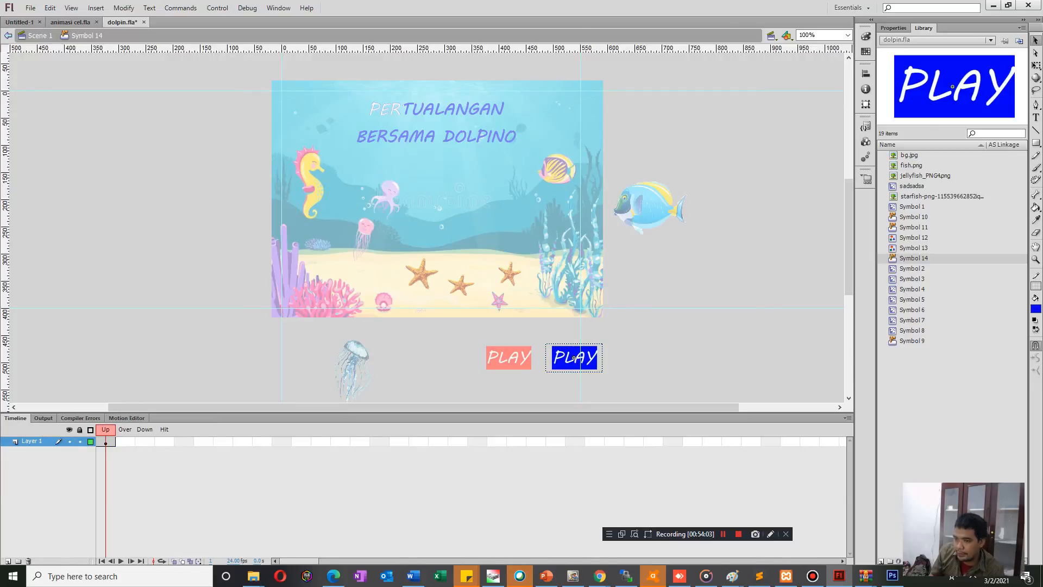
{"action": "key", "text": "ctrl+e"}
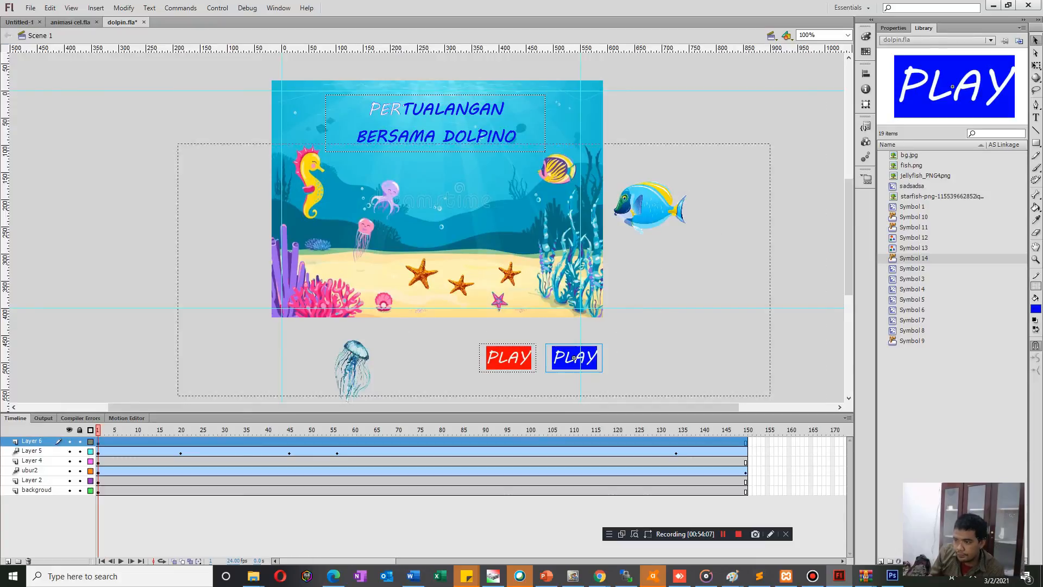
{"action": "double_click", "coordinate": [574, 357]}
{"action": "key", "text": "ctrl+e"}
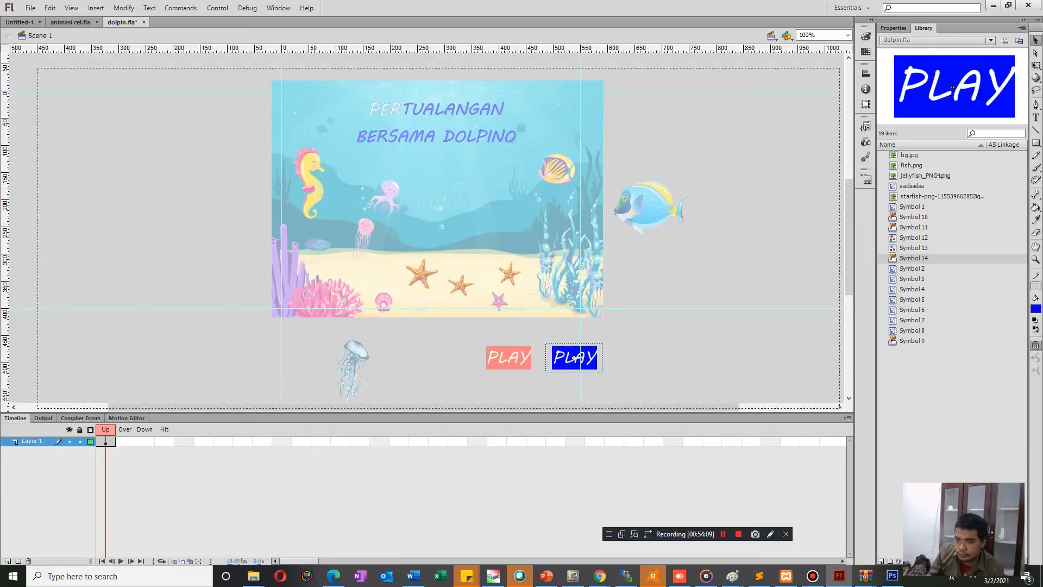
{"action": "double_click", "coordinate": [508, 358]}
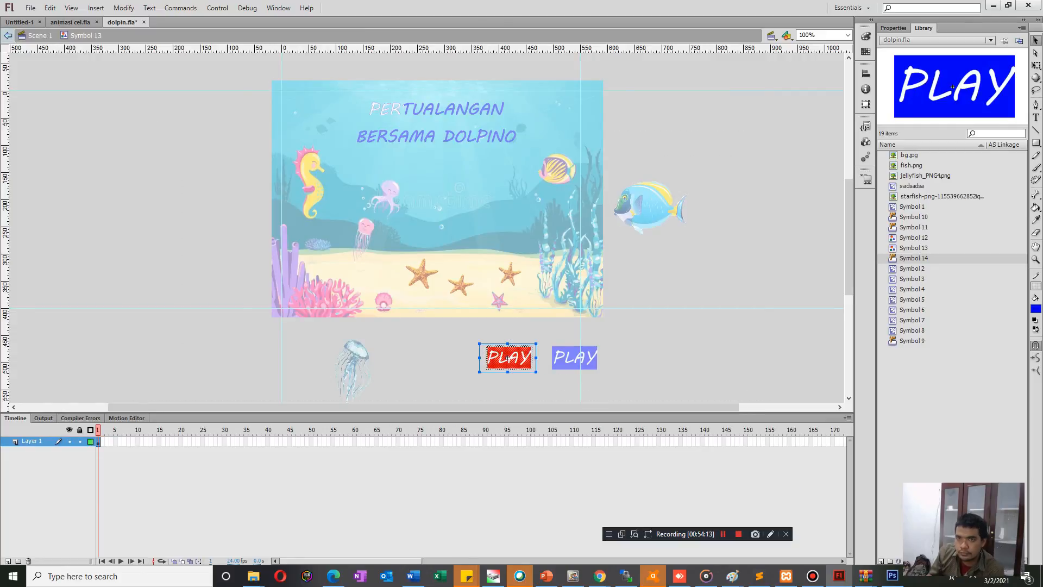
{"action": "key", "text": "ctrl+e"}
{"action": "left_click", "coordinate": [574, 358]}
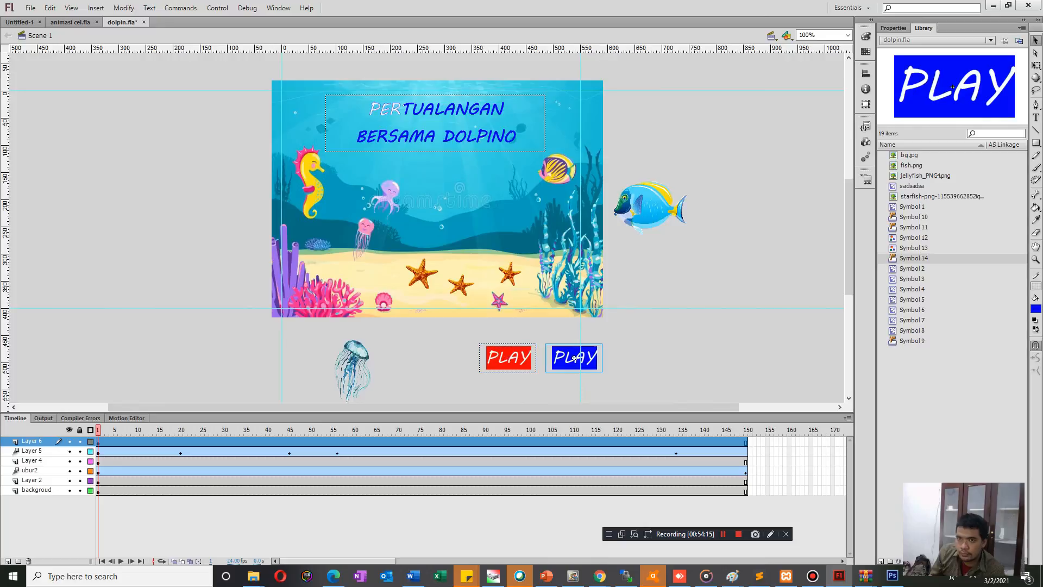
{"action": "double_click", "coordinate": [574, 358]}
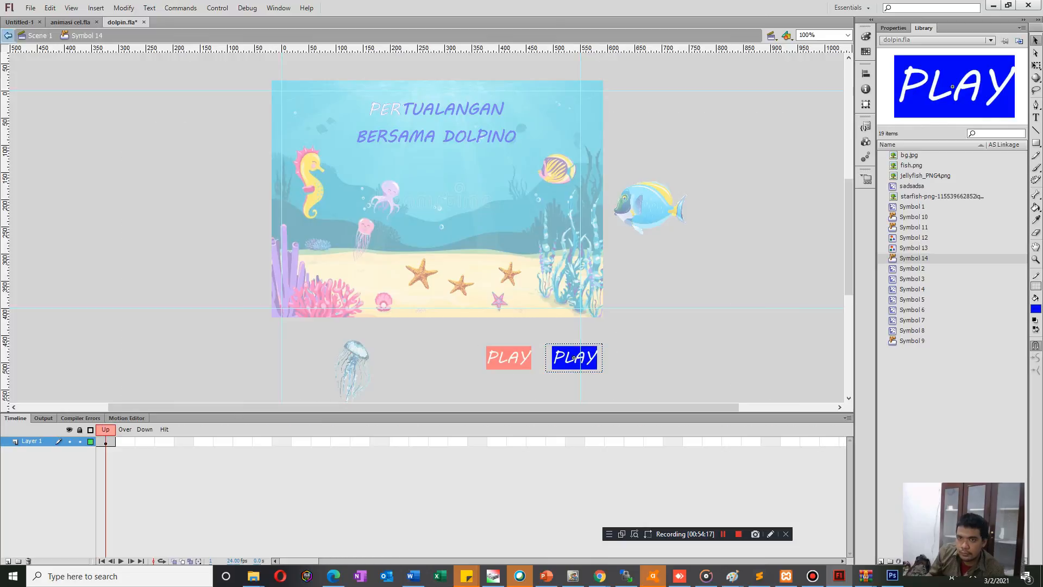
{"action": "key", "text": "ctrl+e"}
Add a layer with a blank Over keyframe inside the blue PLAY button and extend Layer 1 through the Over frame.
{"action": "left_click", "coordinate": [508, 359]}
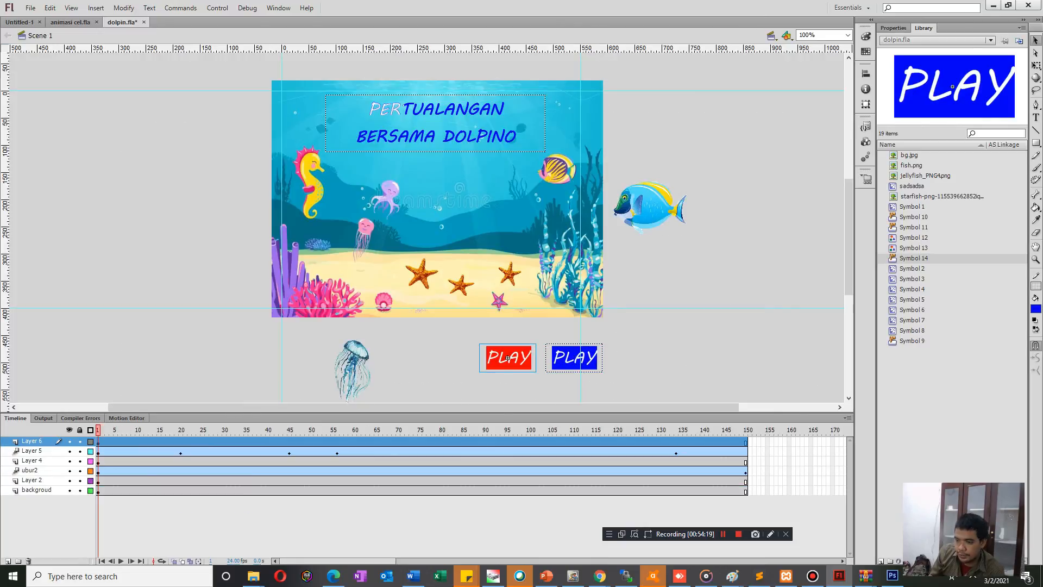
{"action": "double_click", "coordinate": [574, 358]}
{"action": "left_click", "coordinate": [8, 560]}
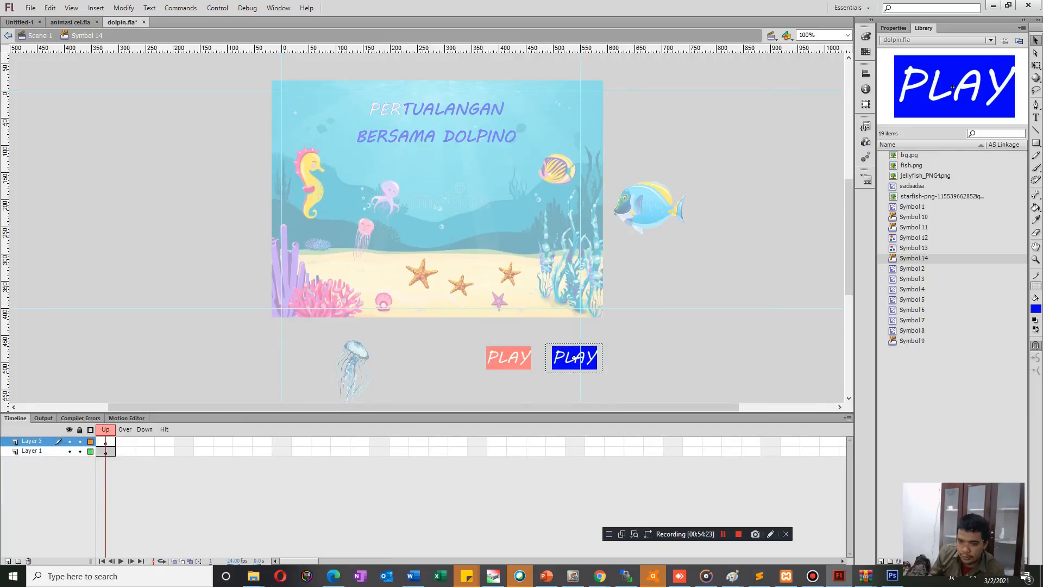
{"action": "key", "text": "F7"}
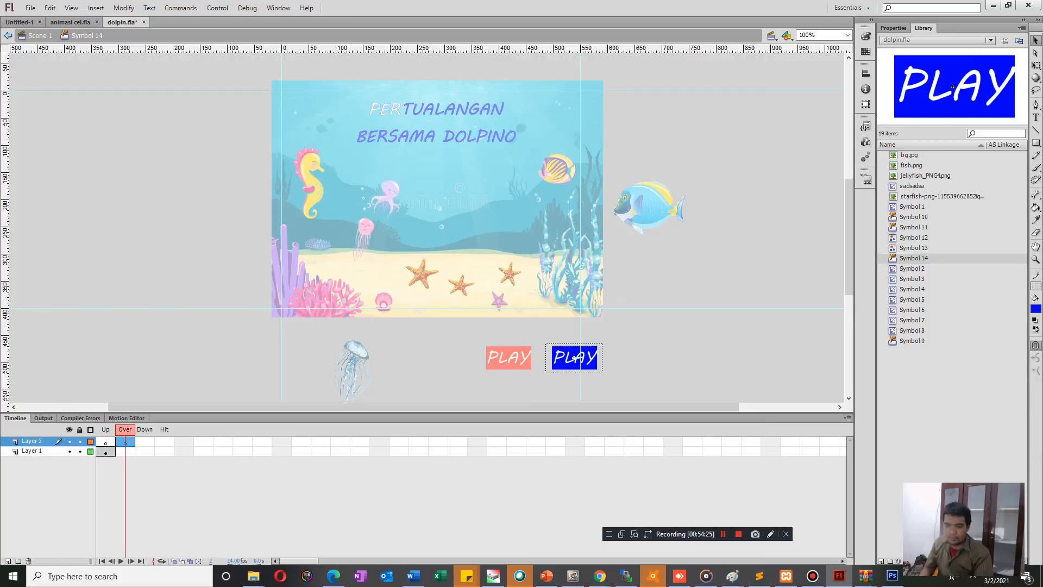
{"action": "left_click", "coordinate": [125, 452]}
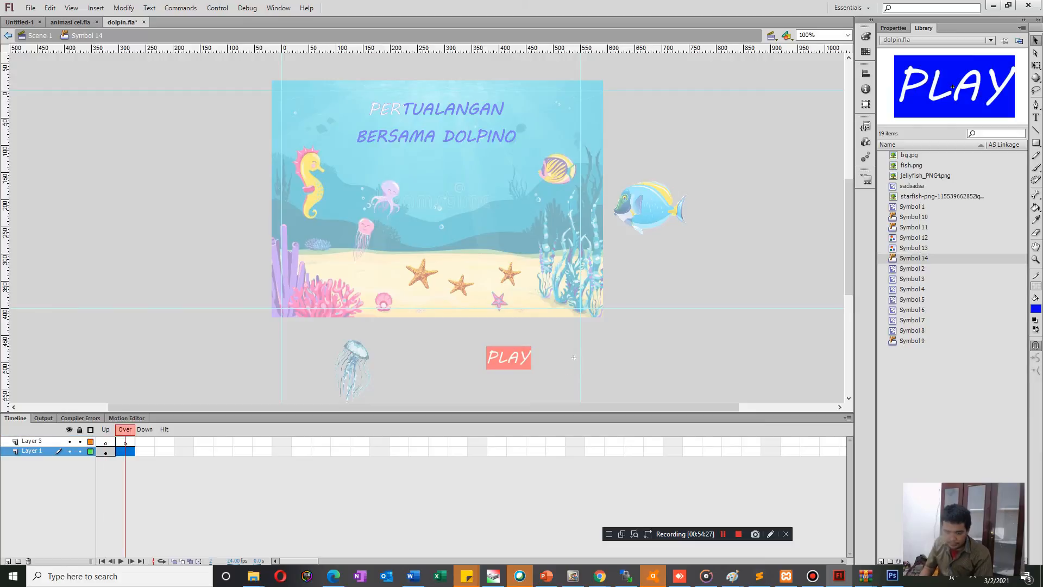
{"action": "key", "text": "F5"}
Paste the copied PLAY graphic in place into the new layer's Over frame and return to the main scene.
{"action": "left_click", "coordinate": [125, 442]}
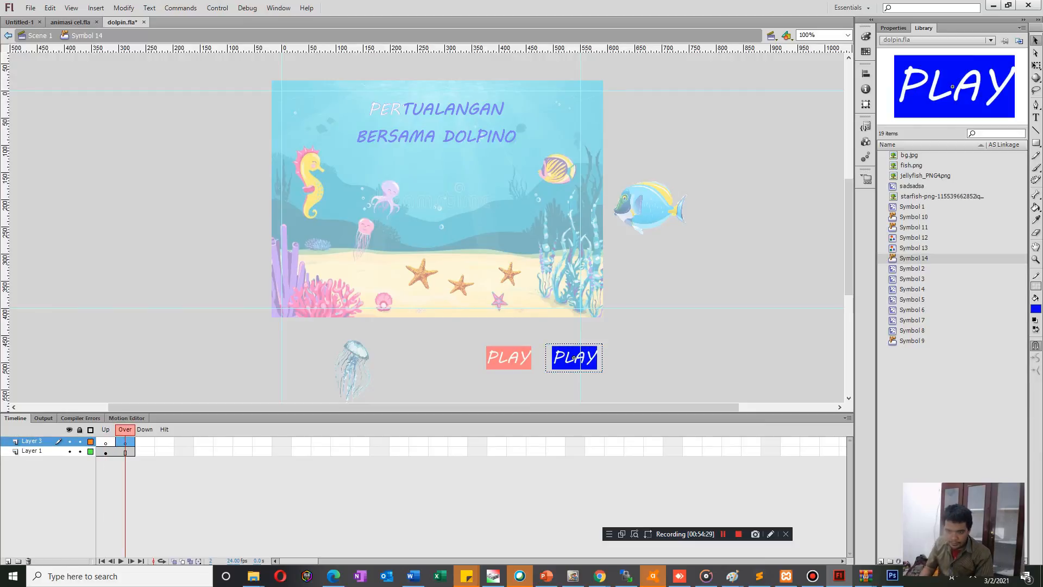
{"action": "key", "text": "ctrl+shift+v"}
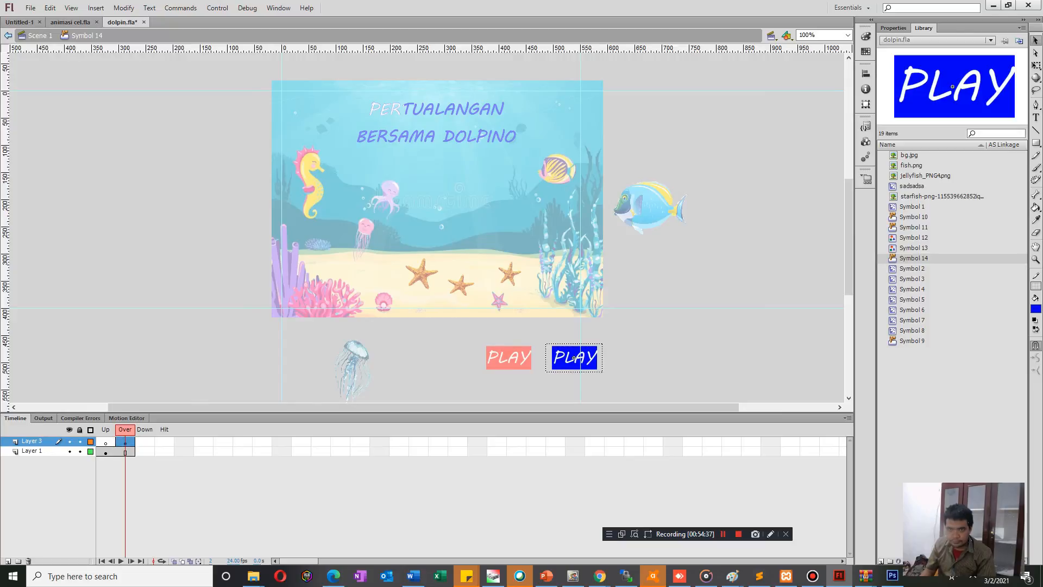
{"action": "key", "text": "ctrl+e"}
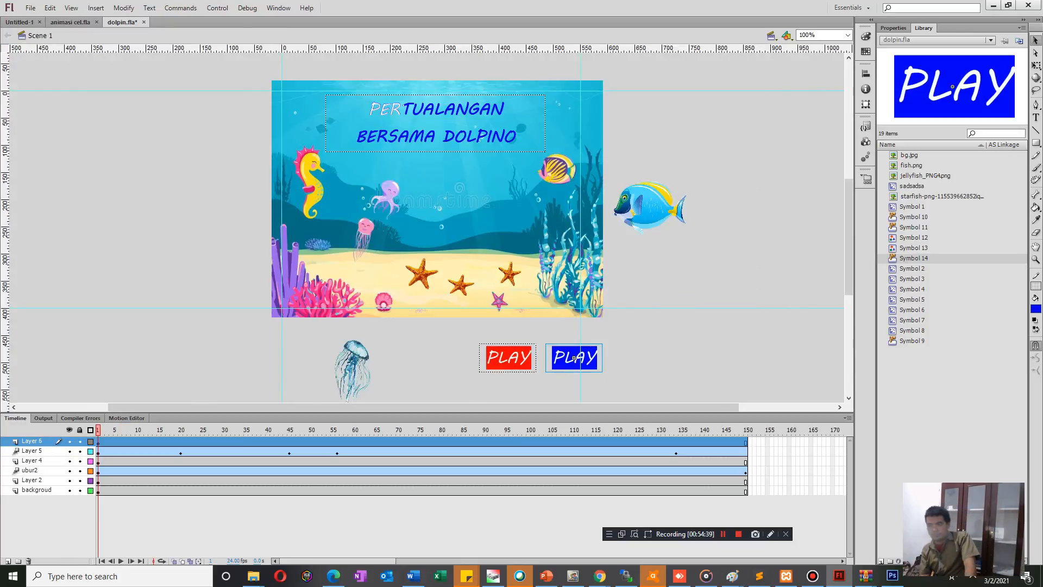
Delete the PLAY graphics from the Over frames of Layer 1 and Layer 3 inside the blue PLAY button, and return to the main scene.
{"action": "double_click", "coordinate": [509, 358]}
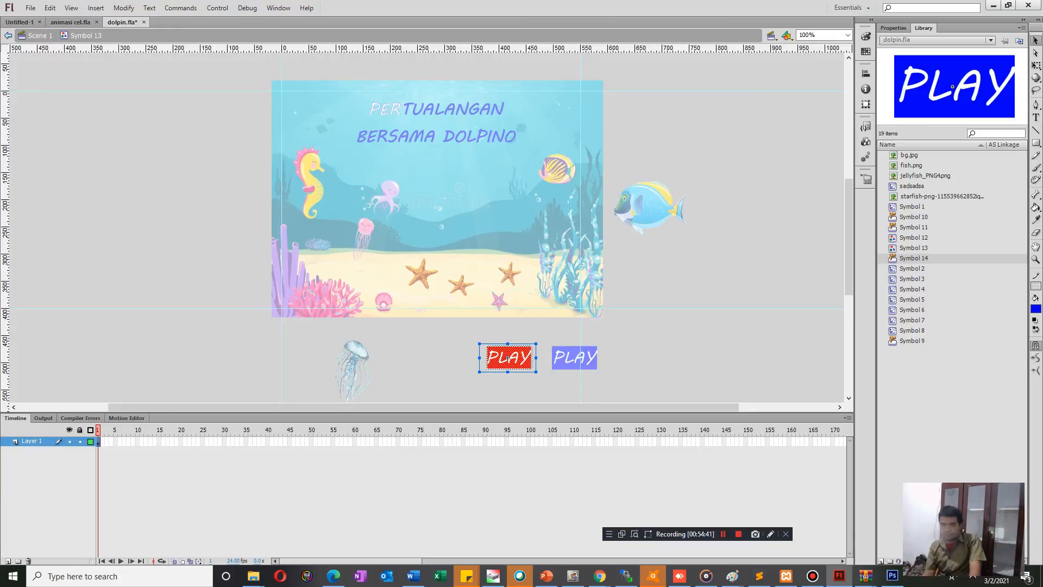
{"action": "key", "text": "ctrl+e"}
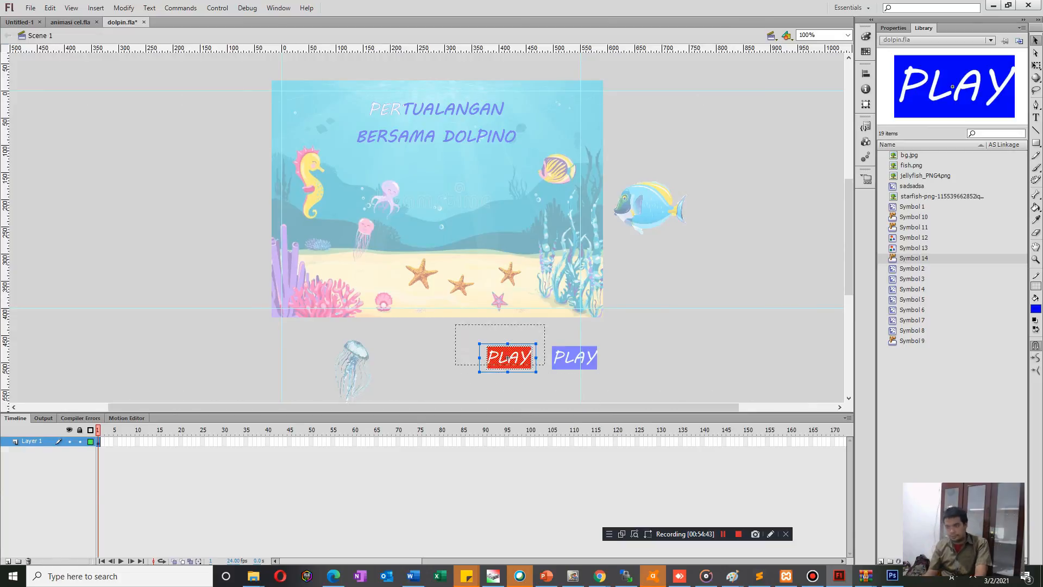
{"action": "double_click", "coordinate": [574, 358]}
{"action": "left_click", "coordinate": [125, 452]}
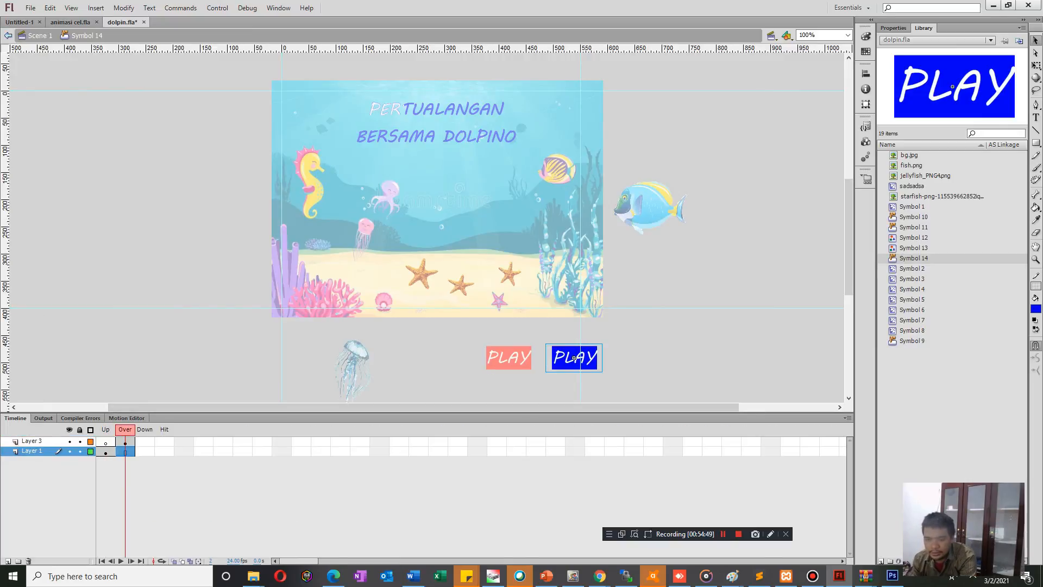
{"action": "left_click", "coordinate": [575, 359]}
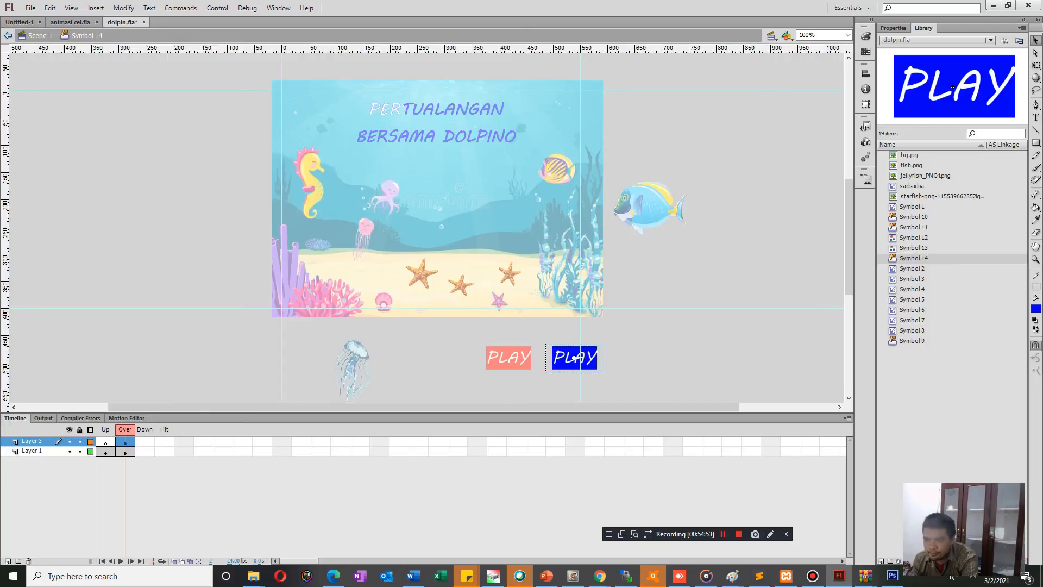
{"action": "double_click", "coordinate": [575, 359]}
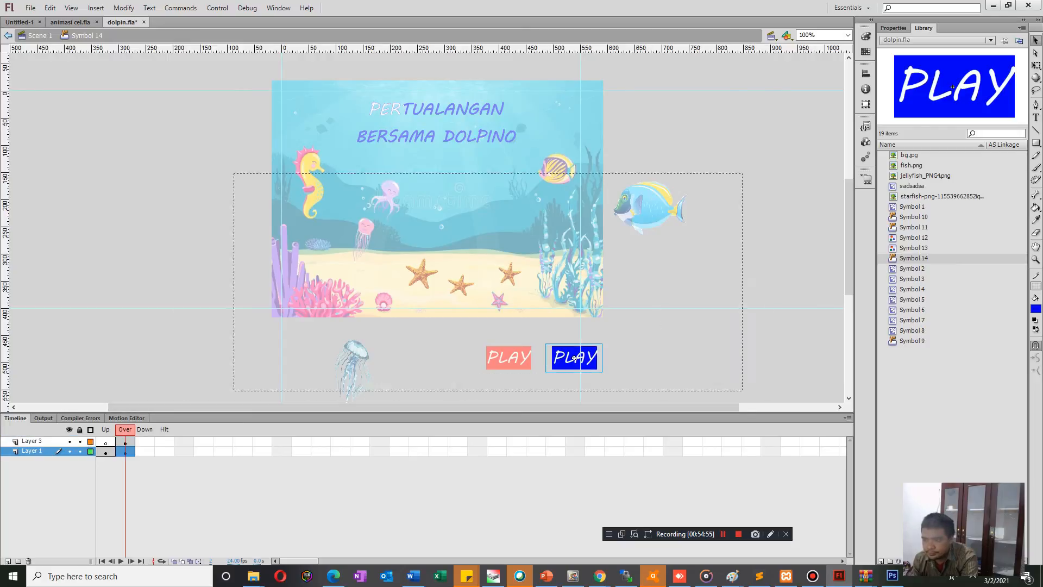
{"action": "left_click", "coordinate": [8, 36]}
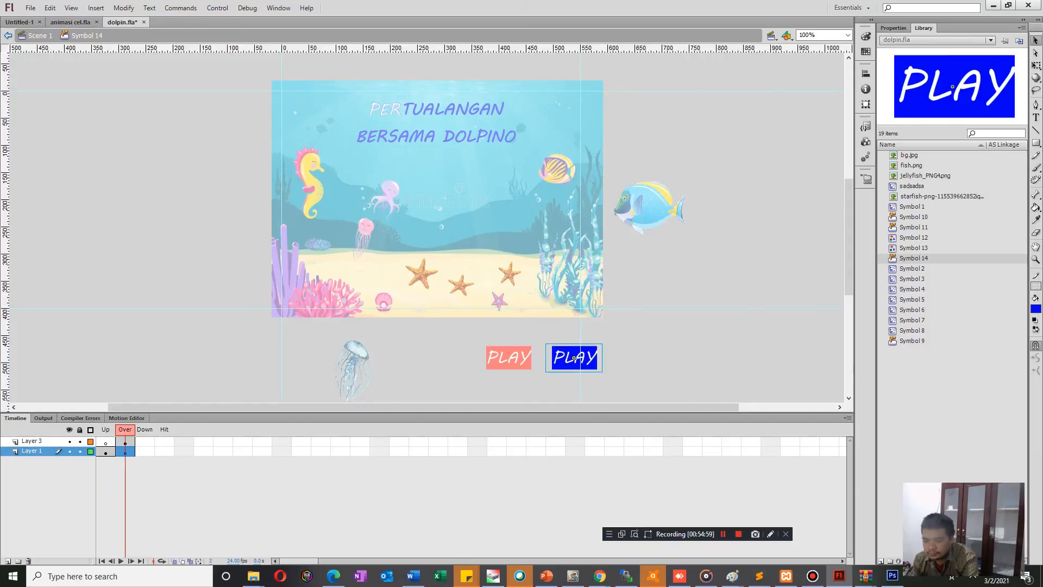
{"action": "key", "text": "Delete"}
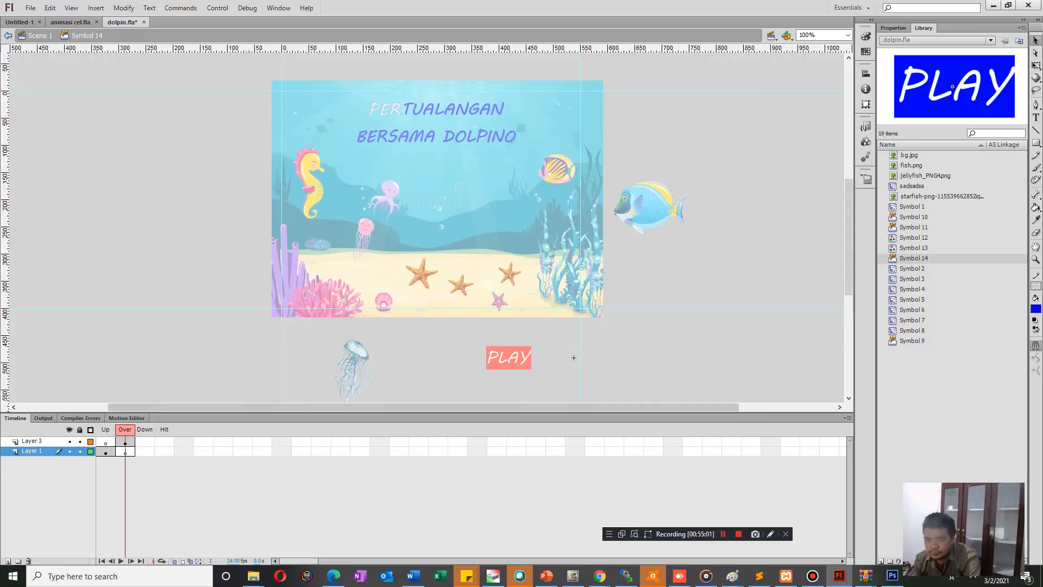
{"action": "left_click", "coordinate": [125, 442]}
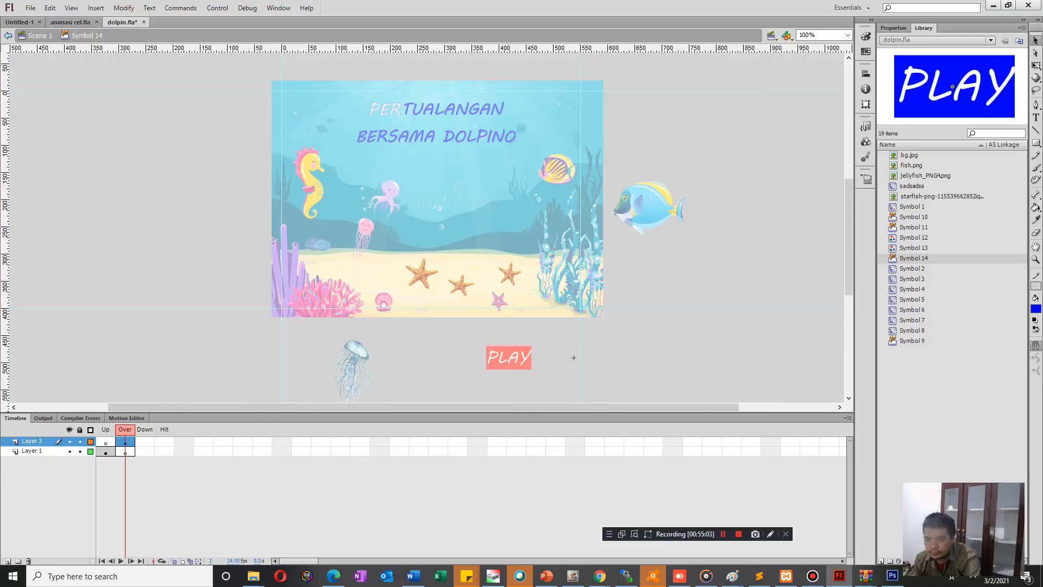
{"action": "left_click", "coordinate": [573, 357]}
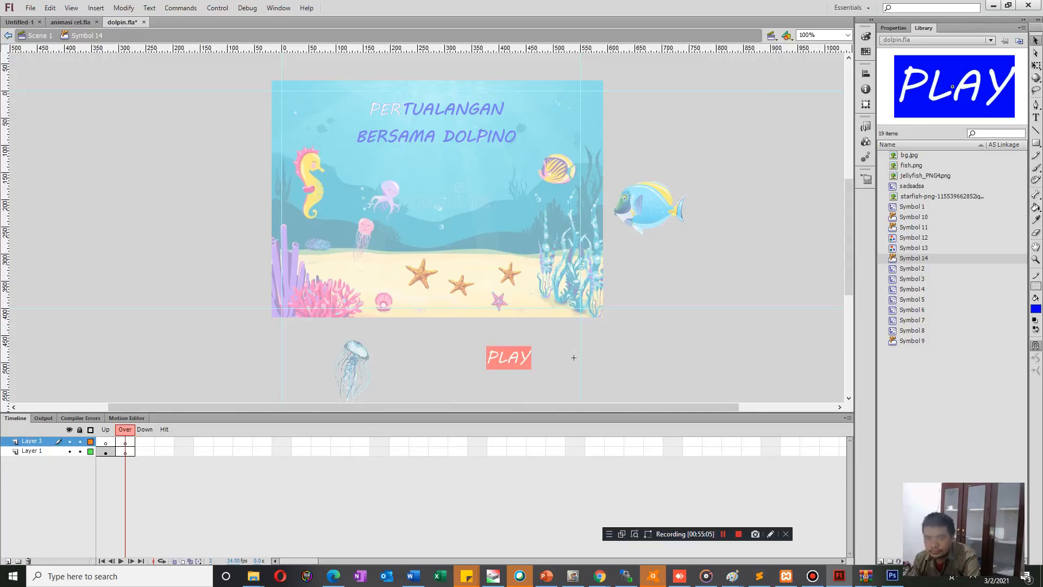
{"action": "double_click", "coordinate": [574, 358]}
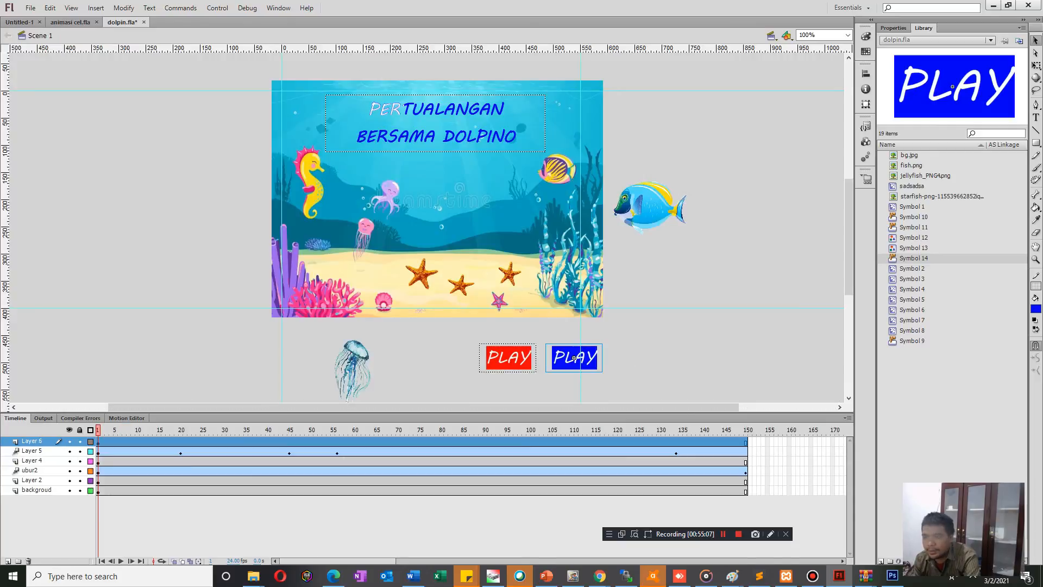
Cut the red PLAY graphic from the scene and paste it into Layer 3's Over frame of the button, aligned with the blue Up graphic.
{"action": "left_click", "coordinate": [508, 357]}
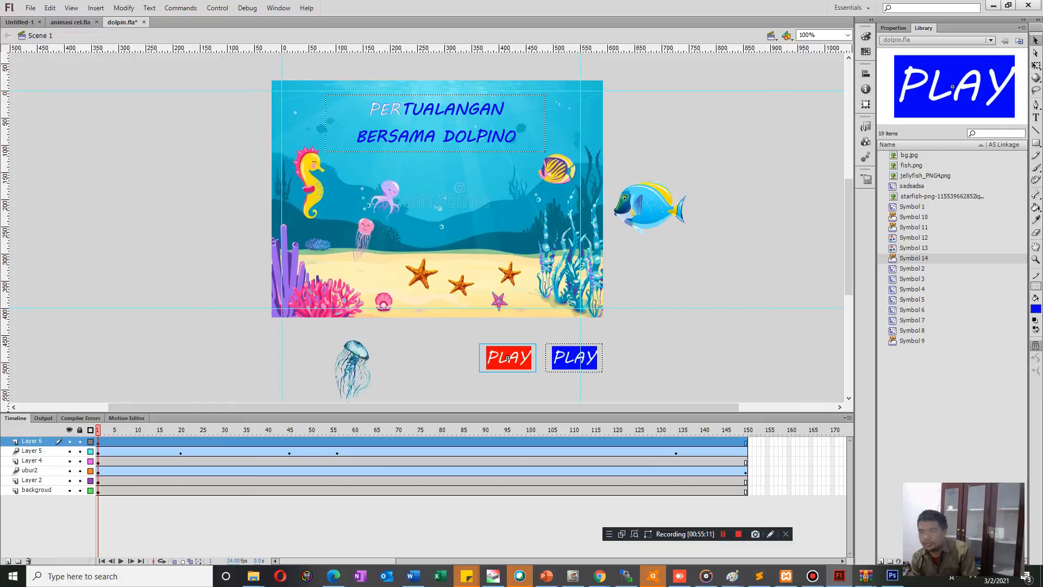
{"action": "key", "text": "Delete"}
{"action": "double_click", "coordinate": [575, 357]}
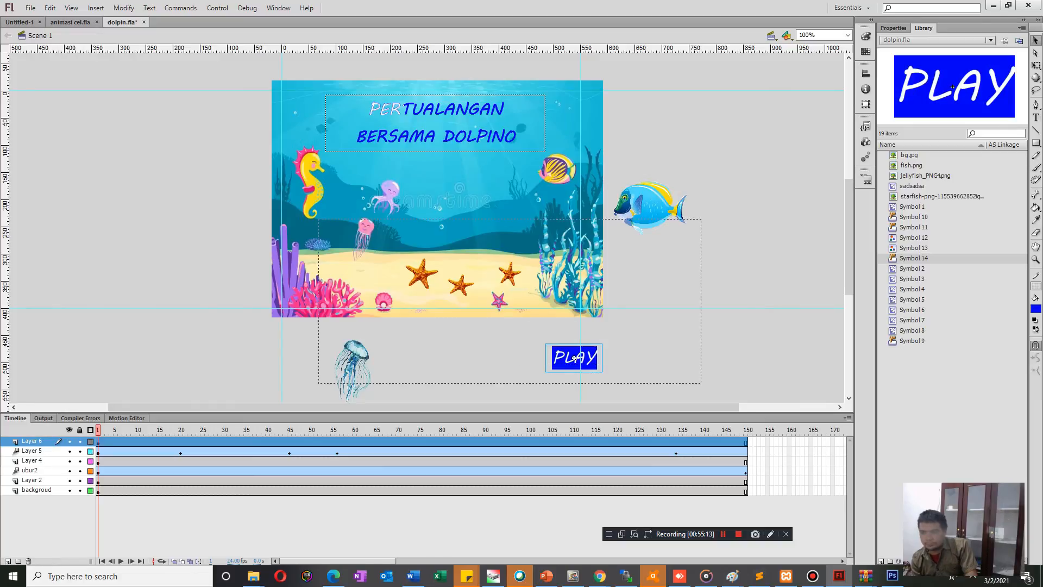
{"action": "left_click", "coordinate": [125, 441]}
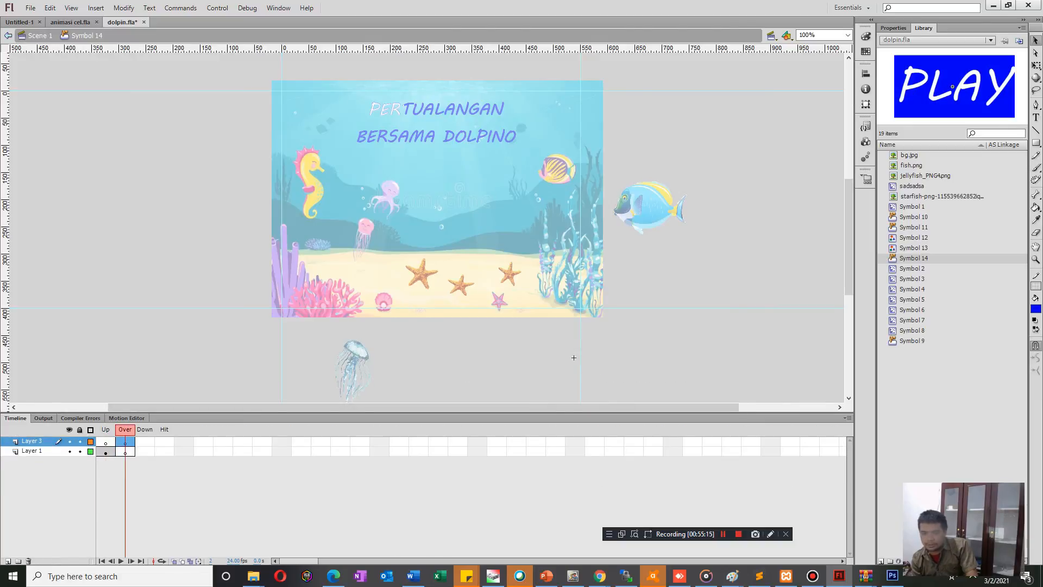
{"action": "key", "text": "ctrl+v"}
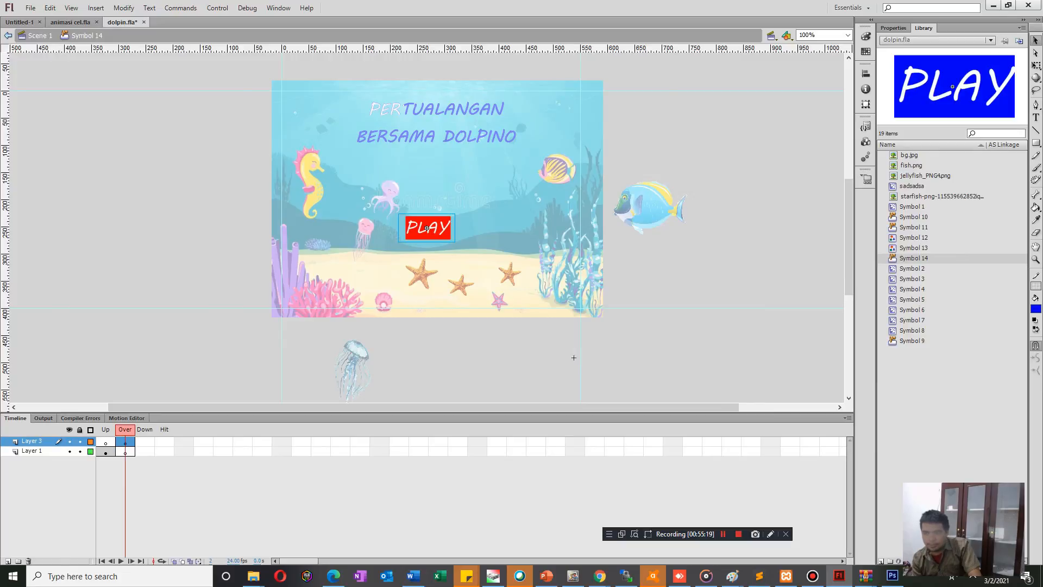
{"action": "left_click_drag", "start_coordinate": [427, 229], "coordinate": [574, 357]}
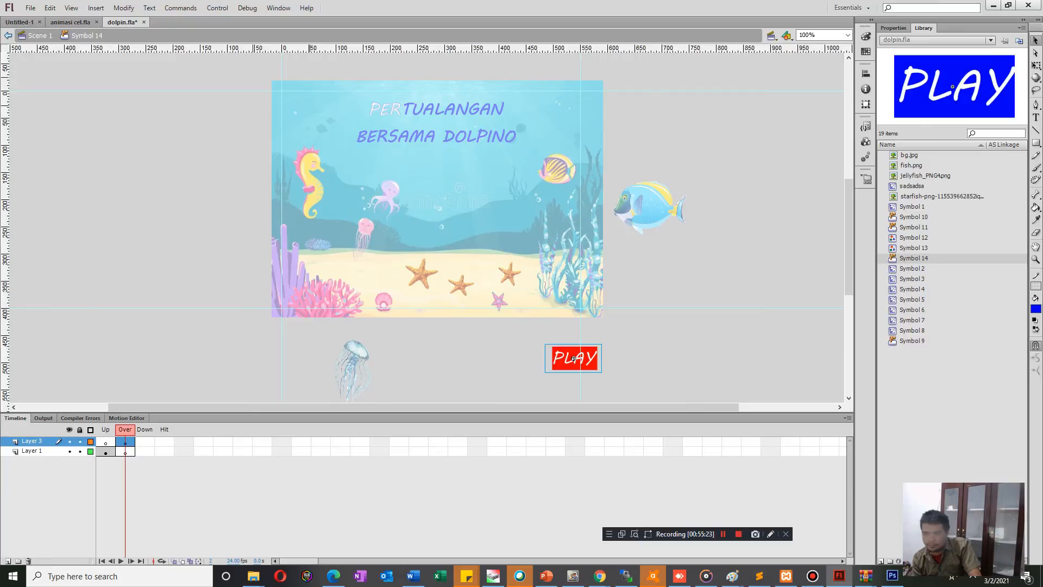
{"action": "left_click", "coordinate": [105, 452]}
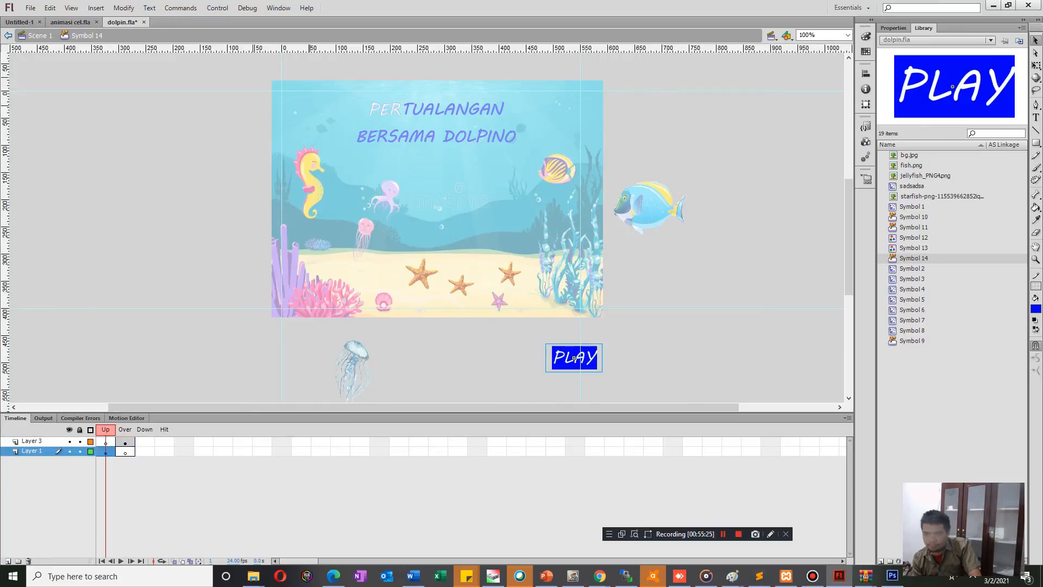
{"action": "left_click", "coordinate": [125, 442]}
{"action": "key", "text": "ctrl+e"}
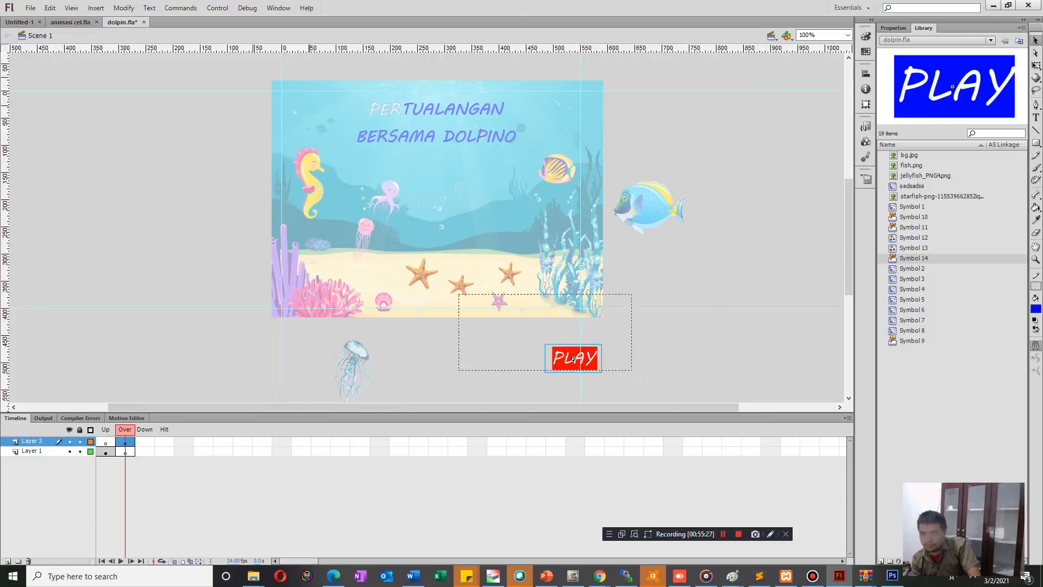
Move the PLAY button onto the stage below the title and test the movie.
{"action": "left_click", "coordinate": [574, 358]}
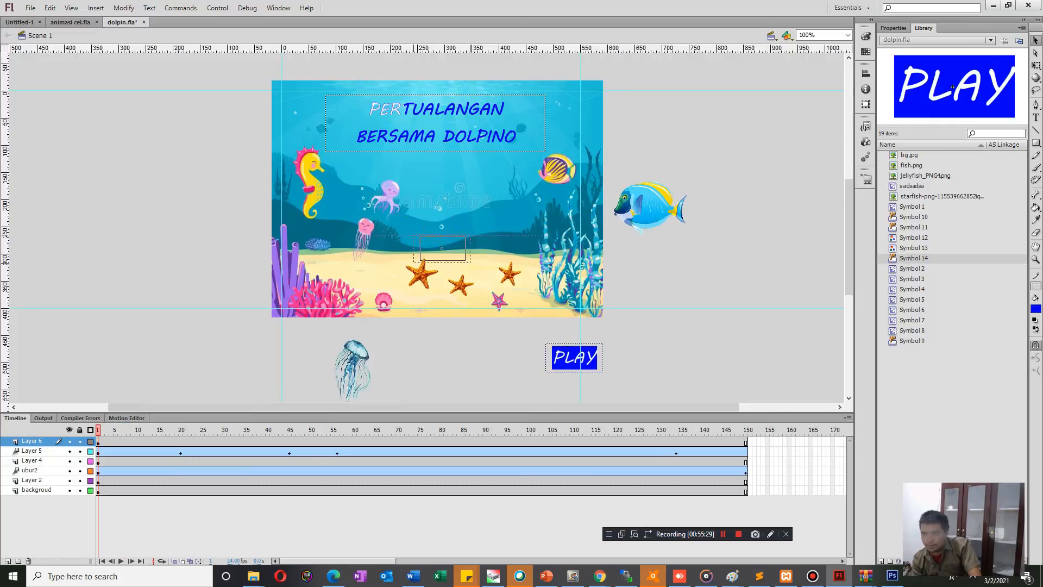
{"action": "left_click_drag", "start_coordinate": [575, 358], "coordinate": [437, 192]}
{"action": "key", "text": "ctrl+Return"}
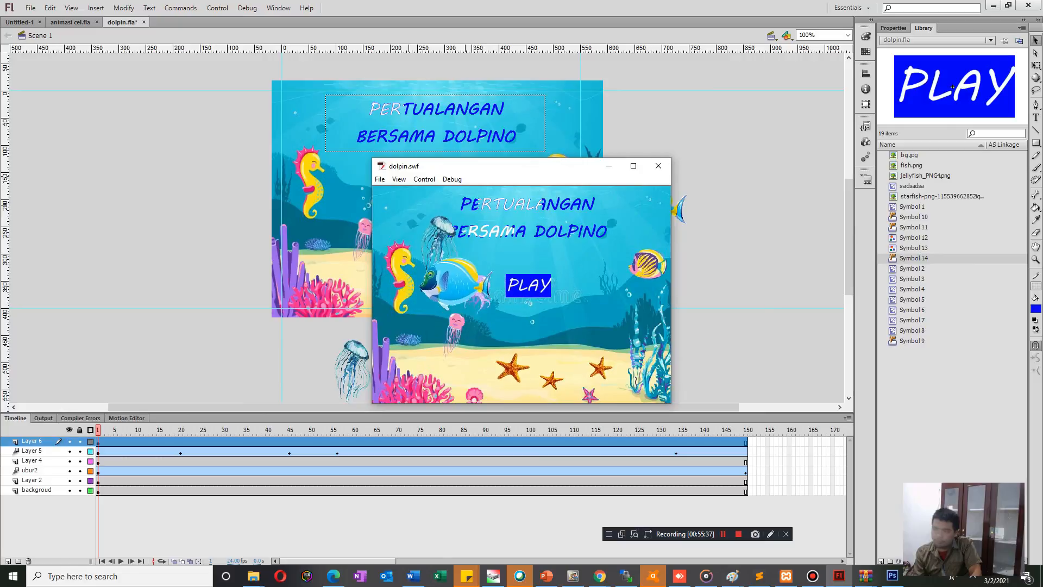
{"action": "key", "text": "ctrl+w"}
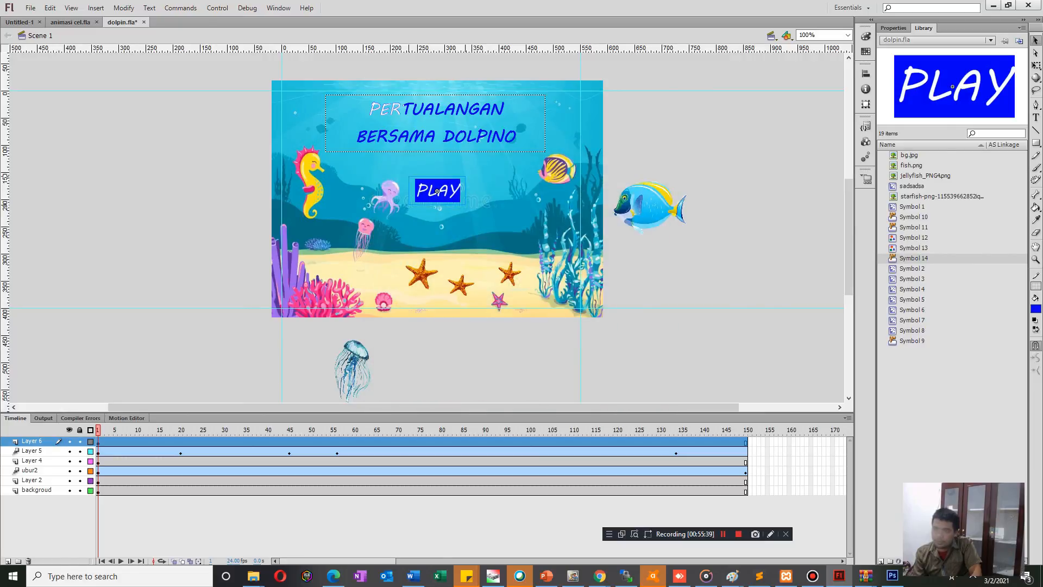
Copy the button's blue PLAY graphic from the Up frame and paste it in place into Layer 1's Over frame.
{"action": "left_click", "coordinate": [437, 191]}
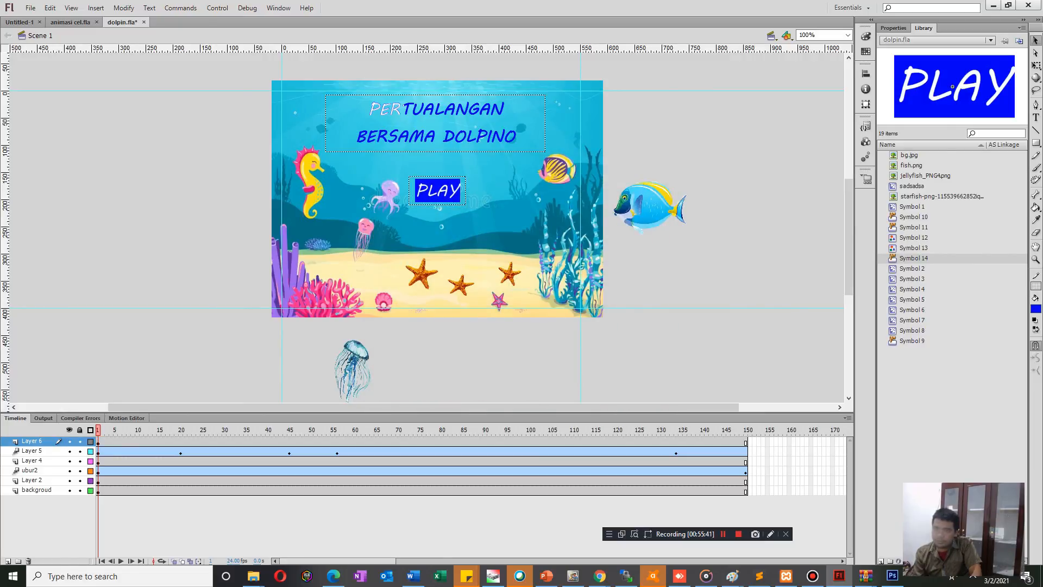
{"action": "left_click", "coordinate": [437, 192]}
{"action": "right_click", "coordinate": [437, 191]}
{"action": "key", "text": "Escape"}
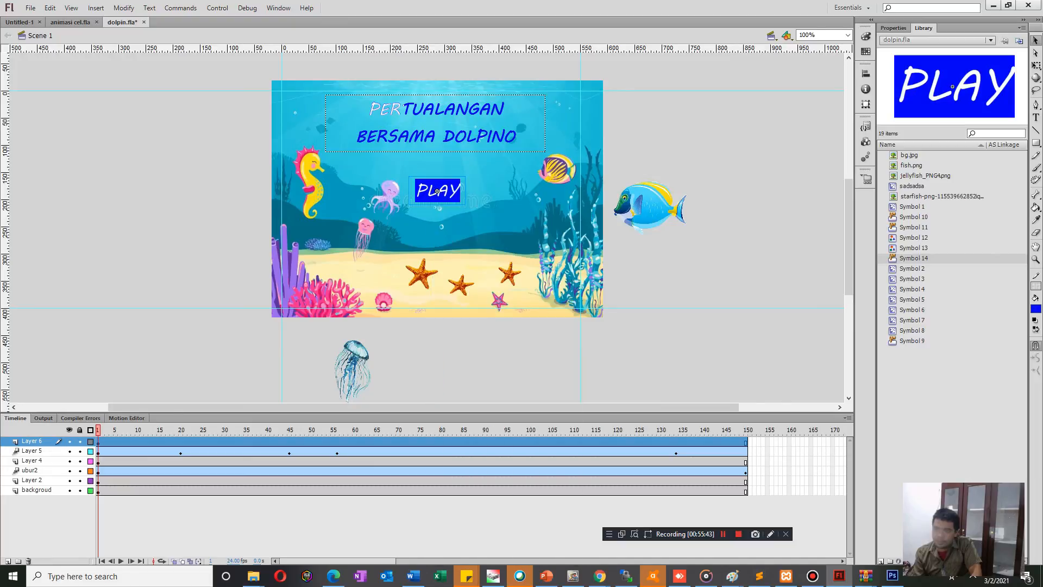
{"action": "double_click", "coordinate": [438, 192]}
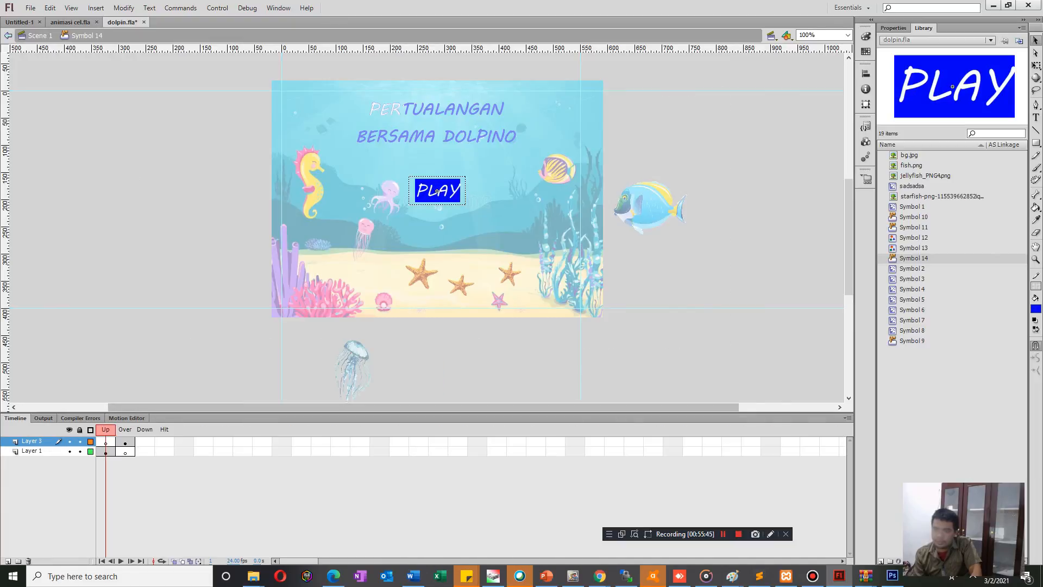
{"action": "key", "text": "period"}
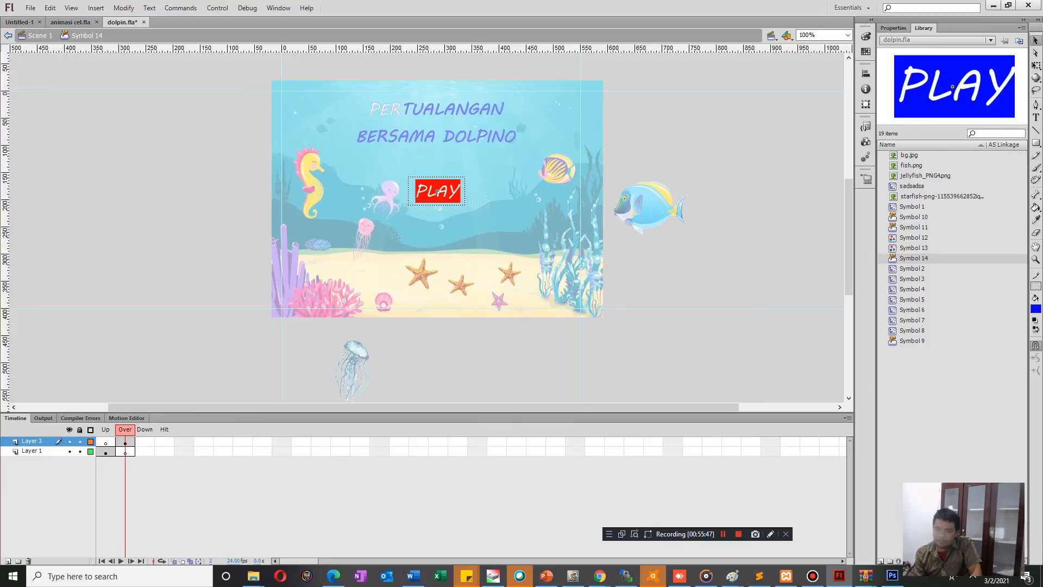
{"action": "left_click", "coordinate": [438, 192]}
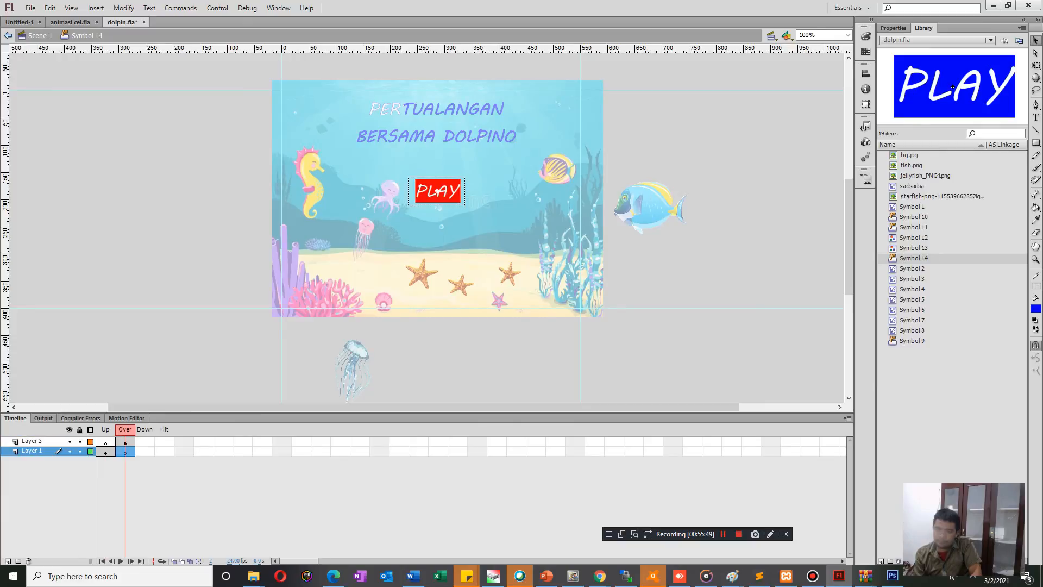
{"action": "key", "text": "comma"}
{"action": "key", "text": "period"}
{"action": "key", "text": "ctrl+v"}
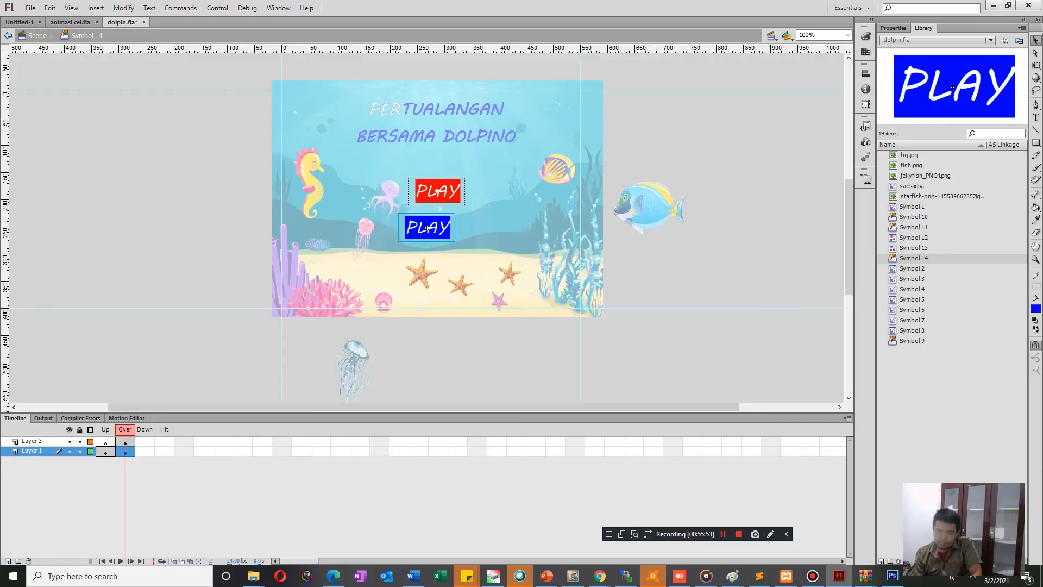
{"action": "key", "text": "Delete"}
{"action": "key", "text": "ctrl+shift+v"}
Test the movie's PLAY button and examine its contents from the main scene.
{"action": "key", "text": "ctrl+Return"}
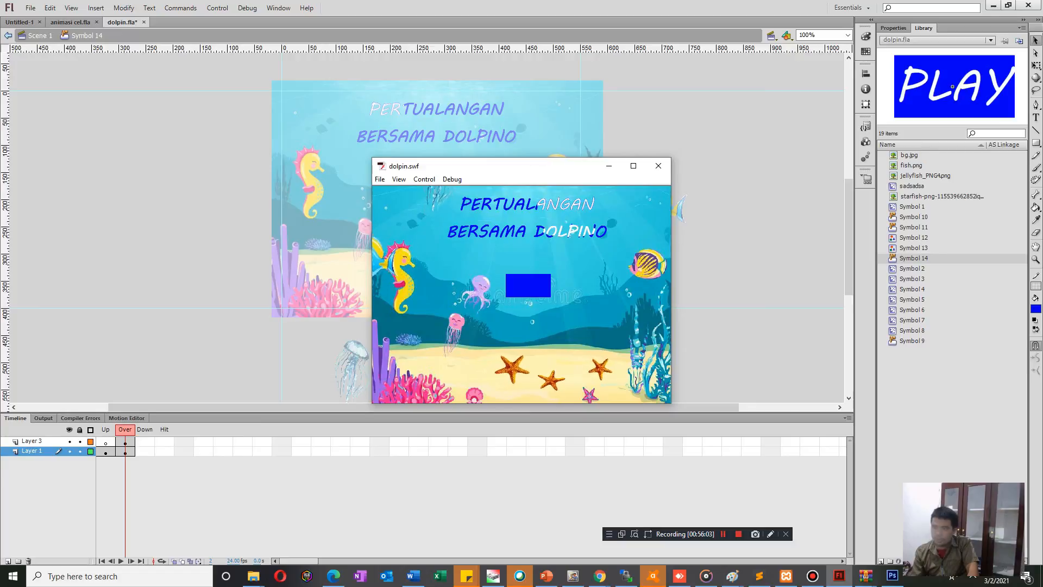
{"action": "key", "text": "ctrl+w"}
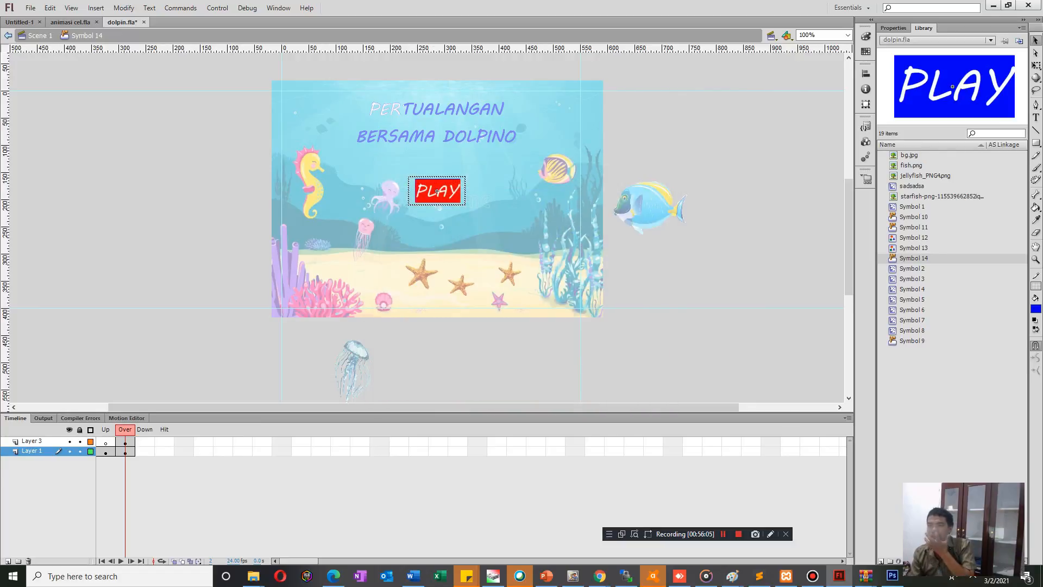
{"action": "key", "text": "ctrl+e"}
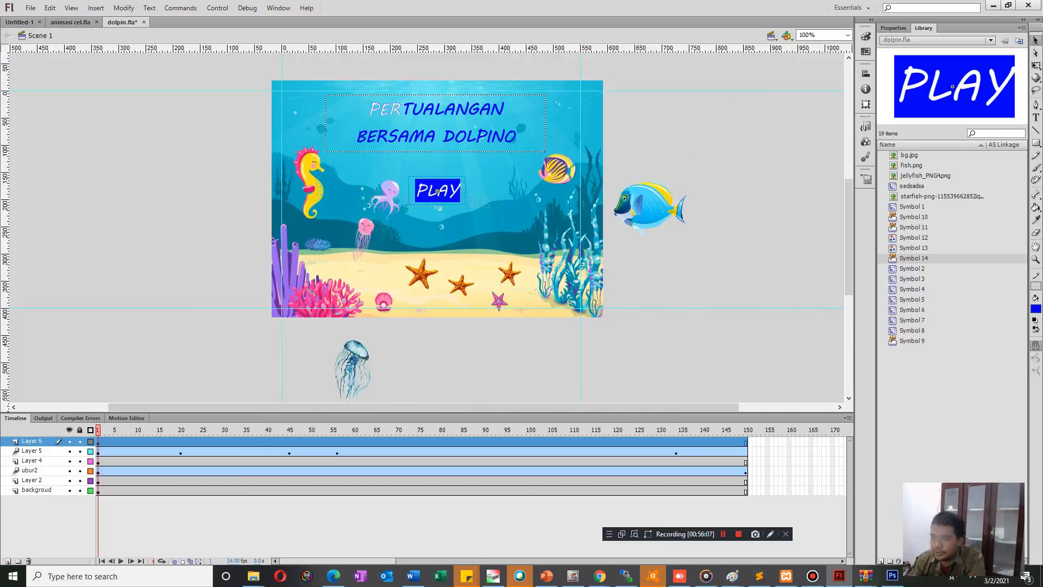
{"action": "double_click", "coordinate": [437, 191]}
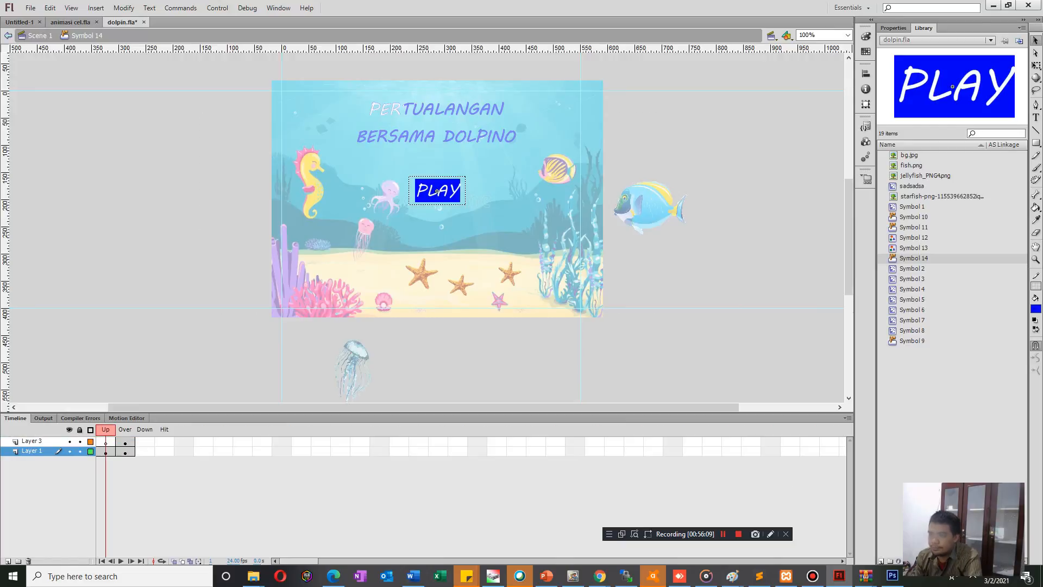
{"action": "key", "text": "ctrl+e"}
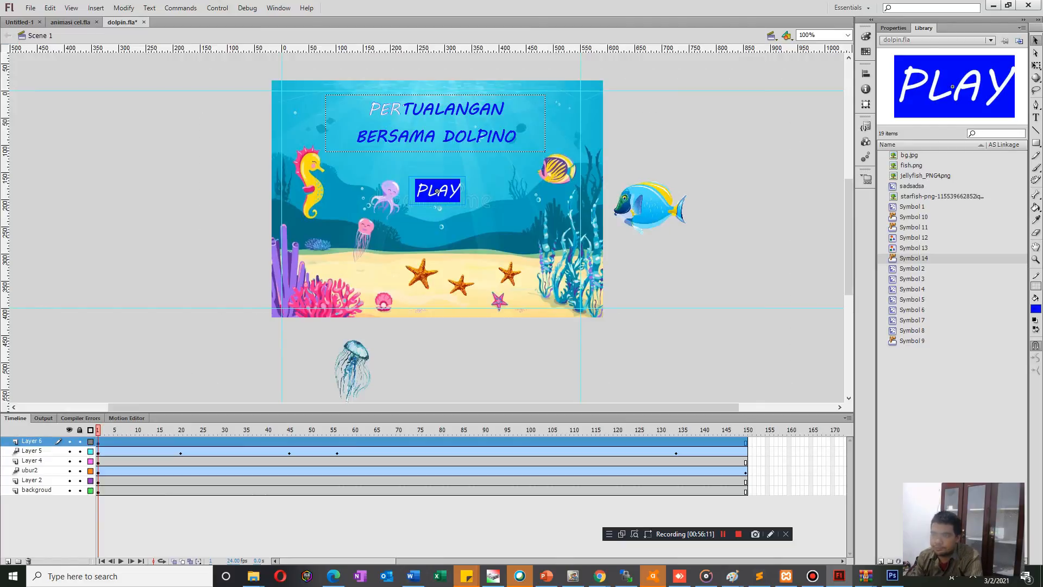
Replace the PLAY button with a newly drawn blue rectangle below the stage and add the text PLAY over it.
{"action": "key", "text": "Delete"}
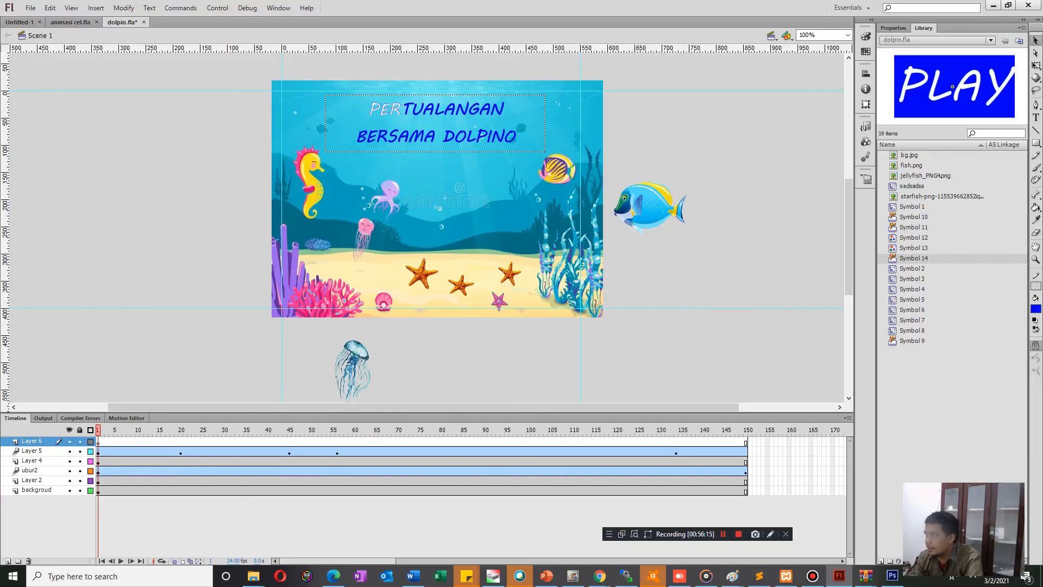
{"action": "key", "text": "r"}
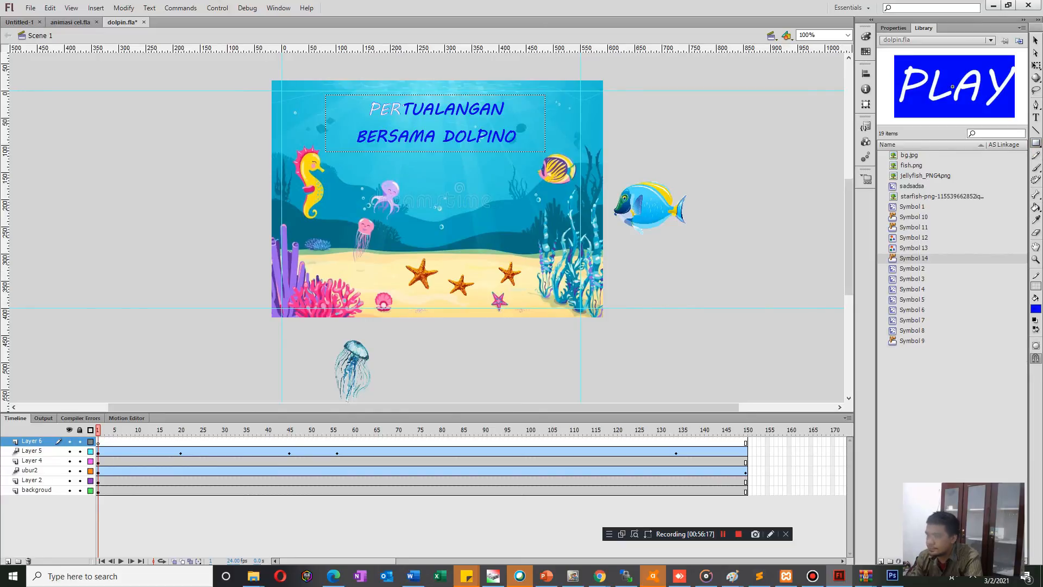
{"action": "left_click_drag", "start_coordinate": [501, 331], "coordinate": [568, 360]}
{"action": "key", "text": "t"}
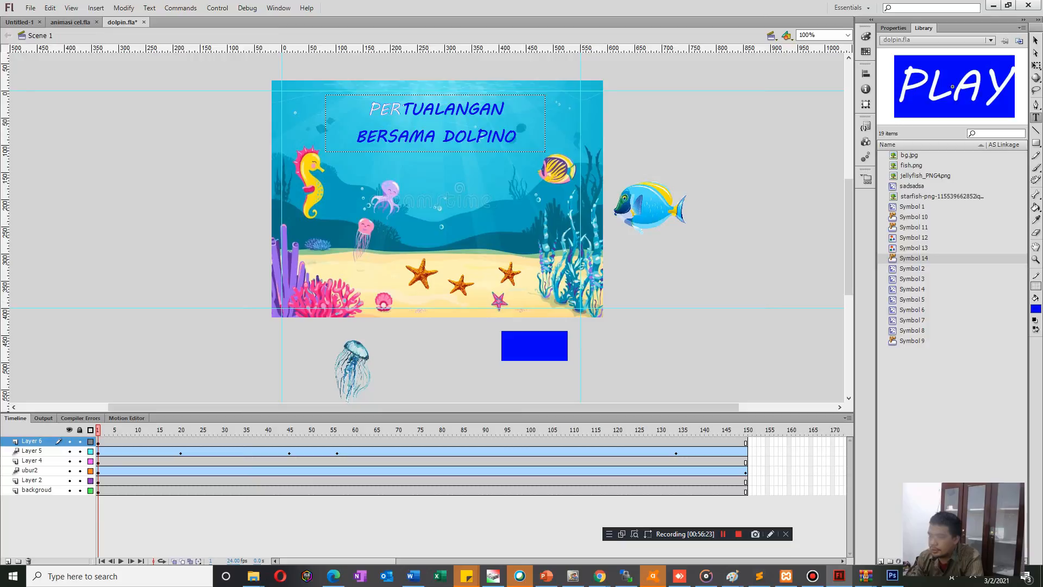
{"action": "left_click_drag", "start_coordinate": [520, 326], "coordinate": [577, 356]}
{"action": "type", "text": "PLAY"}
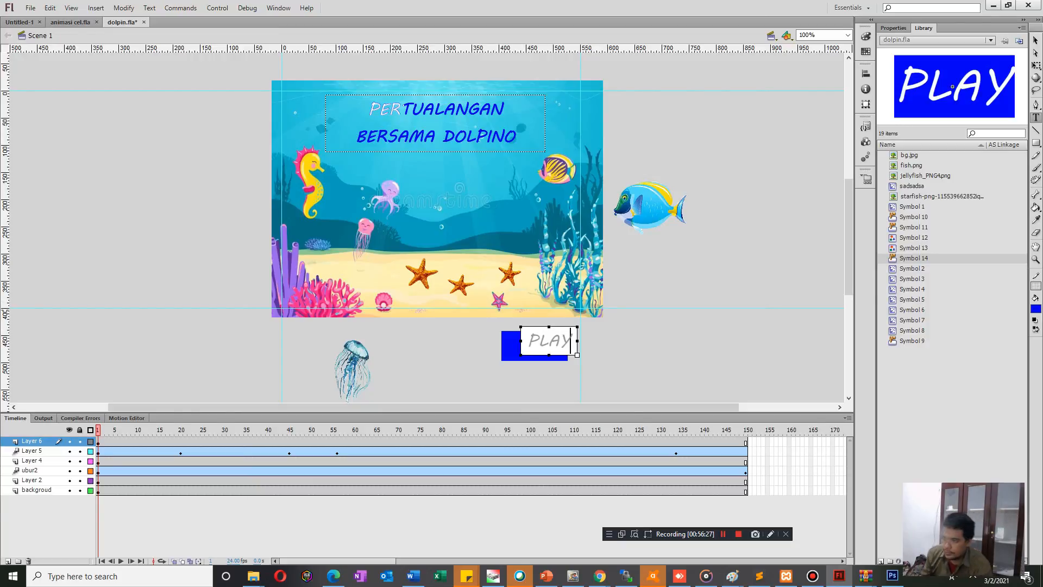
Color the PLAY text white (#FFFFFF) and center it on the blue rectangle below the stage.
{"action": "key", "text": "ctrl+a"}
{"action": "left_click", "coordinate": [1036, 309]}
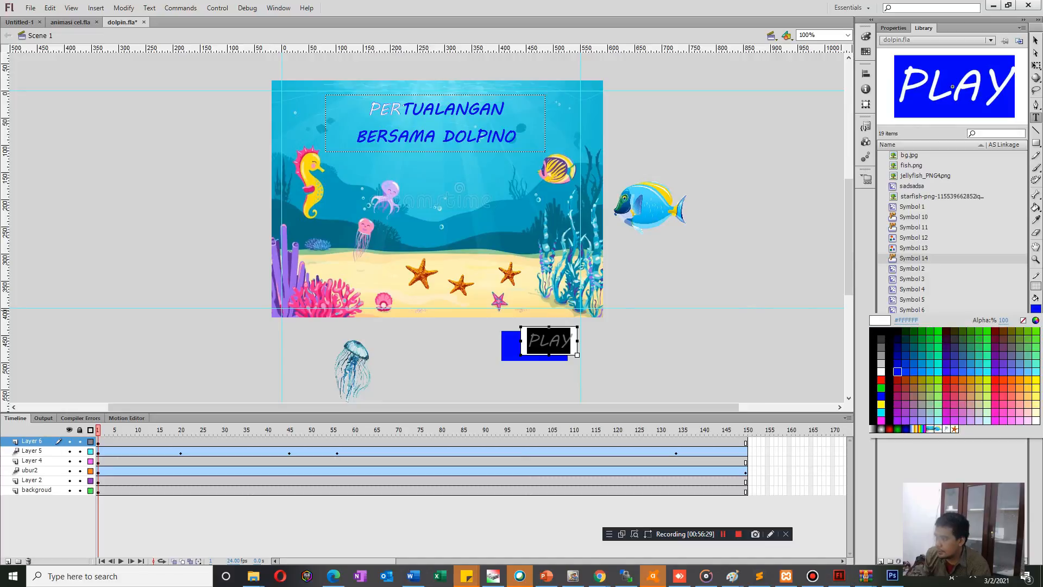
{"action": "left_click", "coordinate": [885, 371]}
{"action": "key", "text": "Escape"}
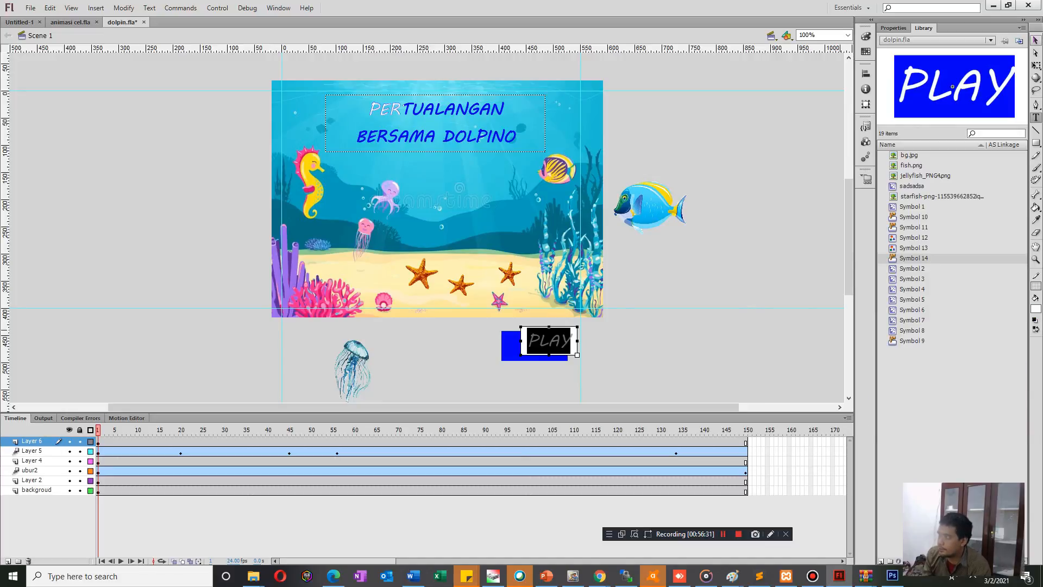
{"action": "left_click_drag", "start_coordinate": [546, 341], "coordinate": [535, 346]}
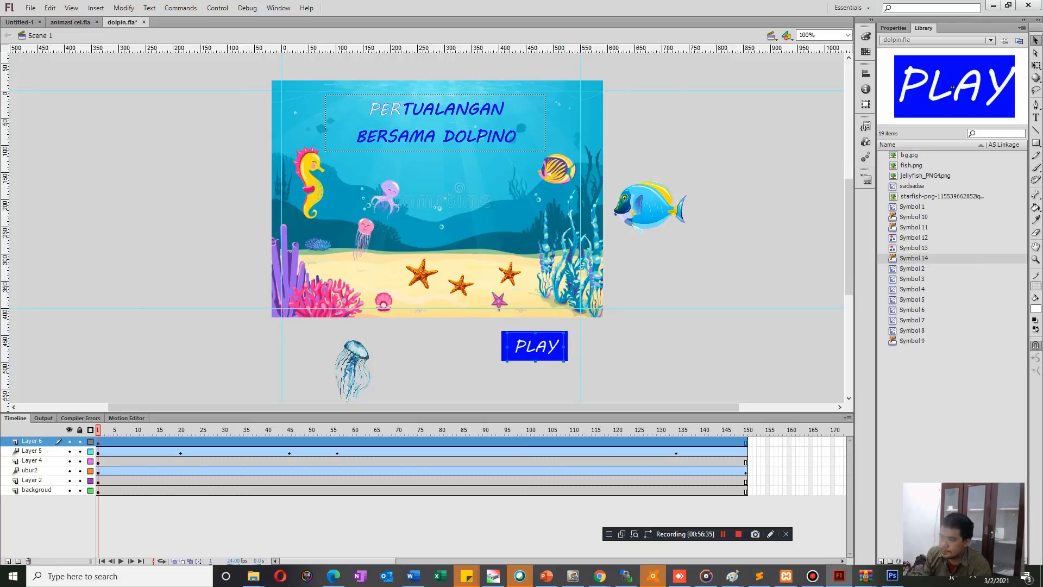
{"action": "key", "text": "Left"}
{"action": "key", "text": "Left"}
{"action": "key", "text": "Left"}
{"action": "key", "text": "Left"}
{"action": "key", "text": "Left"}
Convert the blue rectangle and its PLAY text together into a new Button symbol.
{"action": "left_click", "coordinate": [474, 344]}
{"action": "left_click_drag", "start_coordinate": [482, 313], "coordinate": [558, 354]}
{"action": "key", "text": "ctrl+z"}
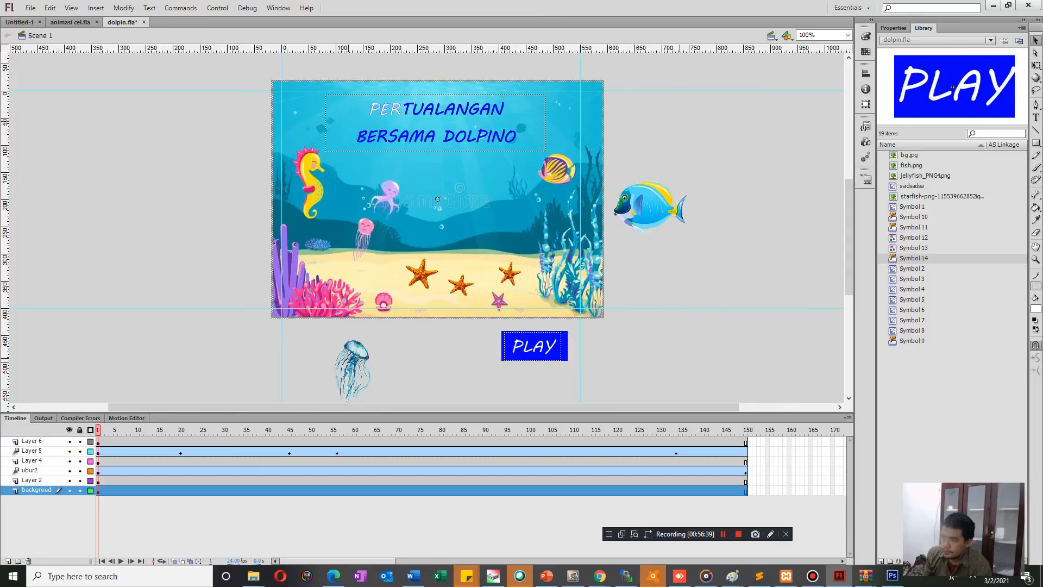
{"action": "left_click_drag", "start_coordinate": [474, 323], "coordinate": [583, 381]}
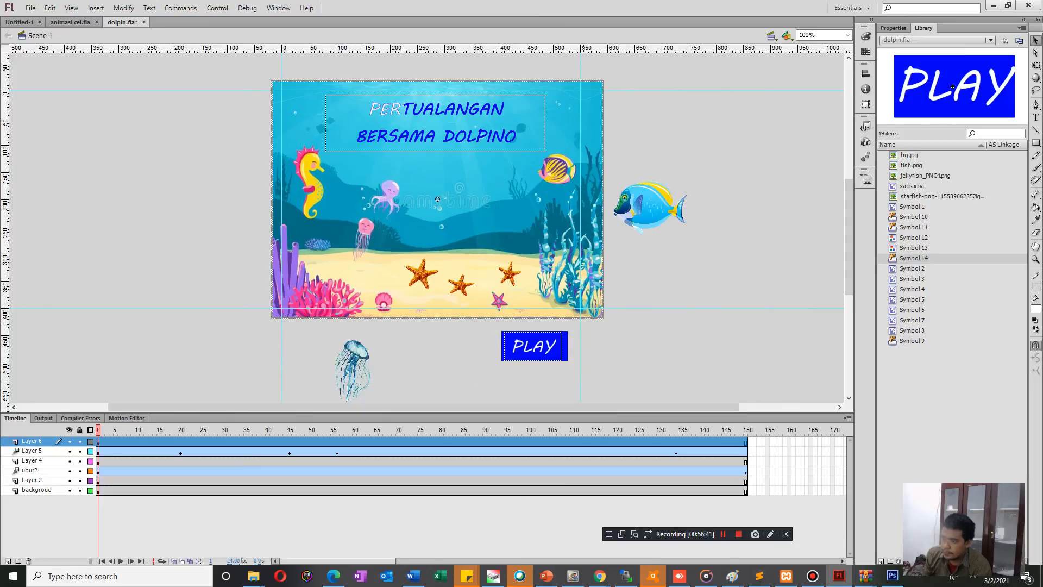
{"action": "right_click", "coordinate": [541, 351]}
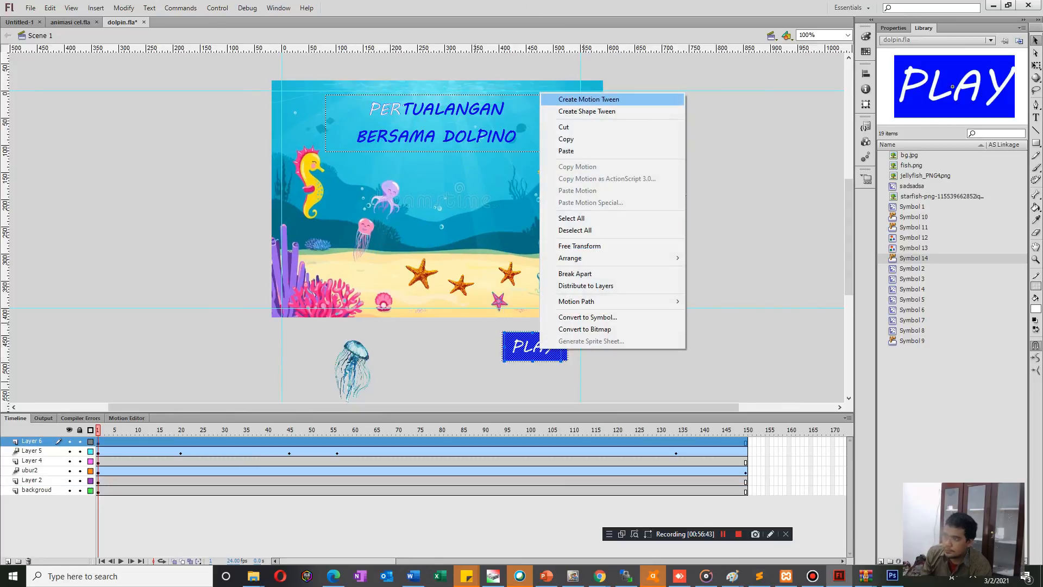
{"action": "left_click", "coordinate": [587, 317]}
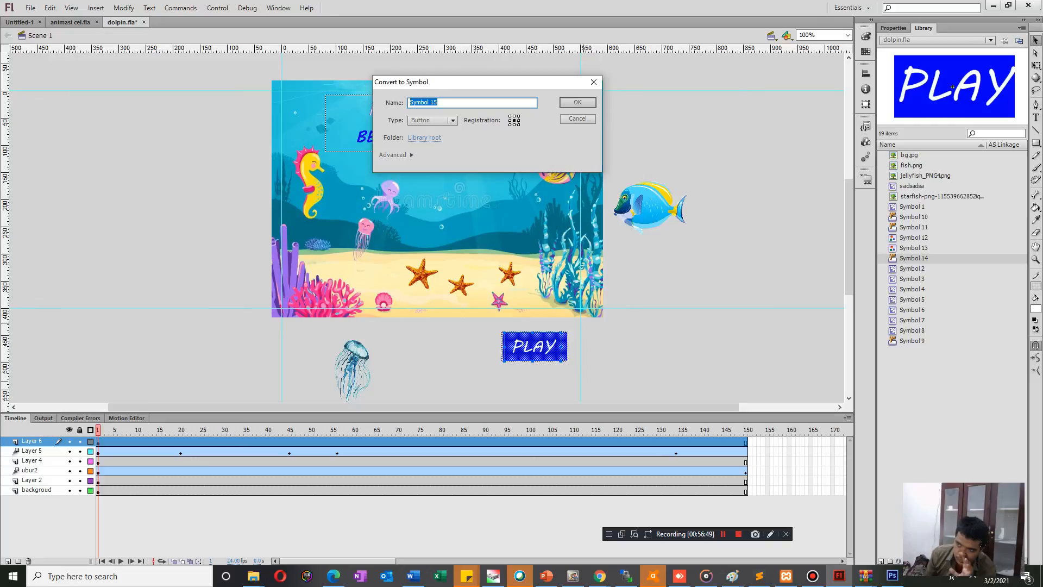
{"action": "key", "text": "Return"}
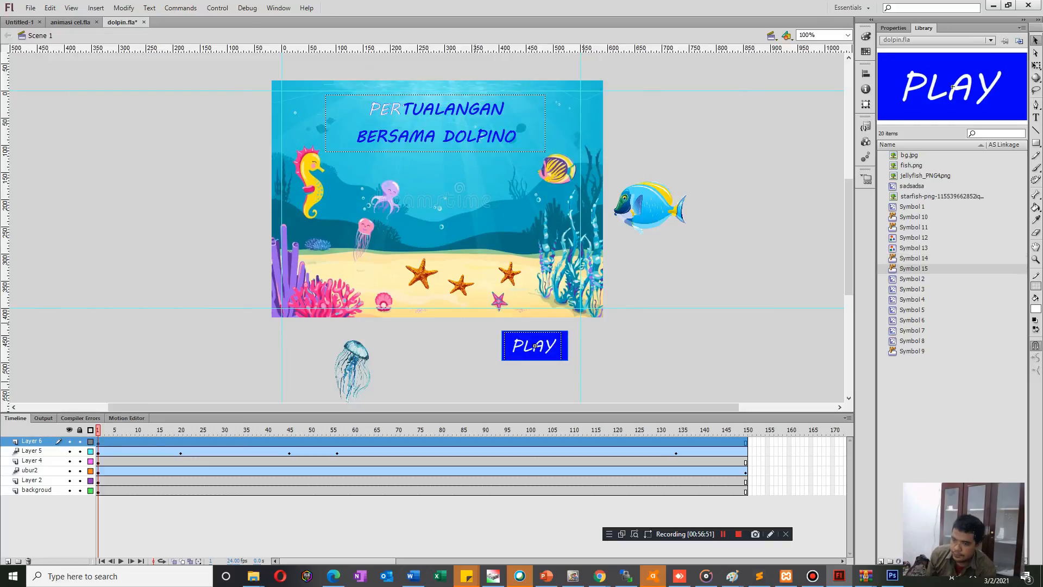
Move the new PLAY button onto the stage, test it in the movie and look inside the button symbol.
{"action": "key", "text": "ctrl+Return"}
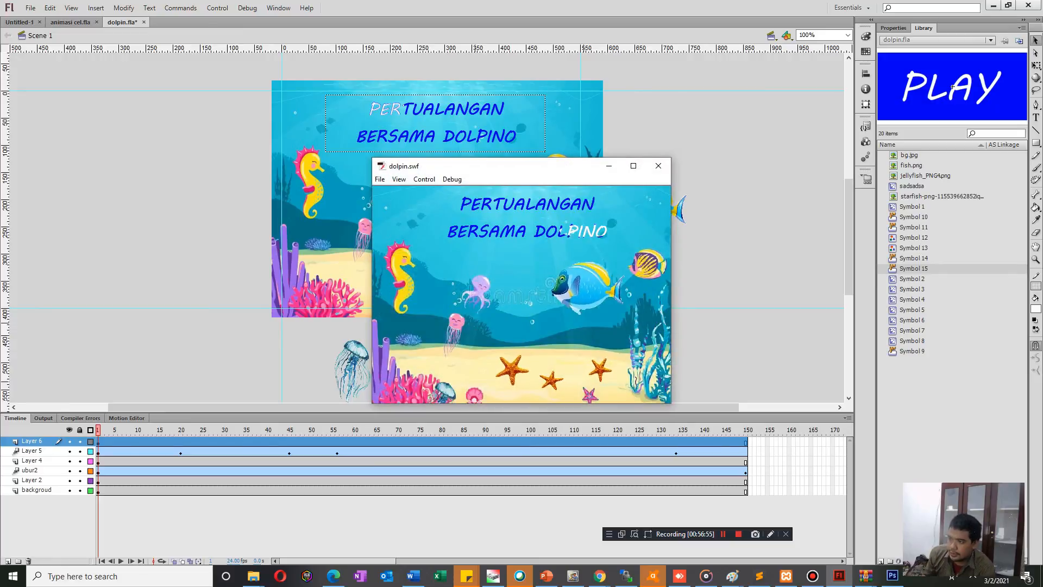
{"action": "key", "text": "ctrl+w"}
{"action": "left_click_drag", "start_coordinate": [534, 346], "coordinate": [483, 216]}
{"action": "key", "text": "ctrl+Return"}
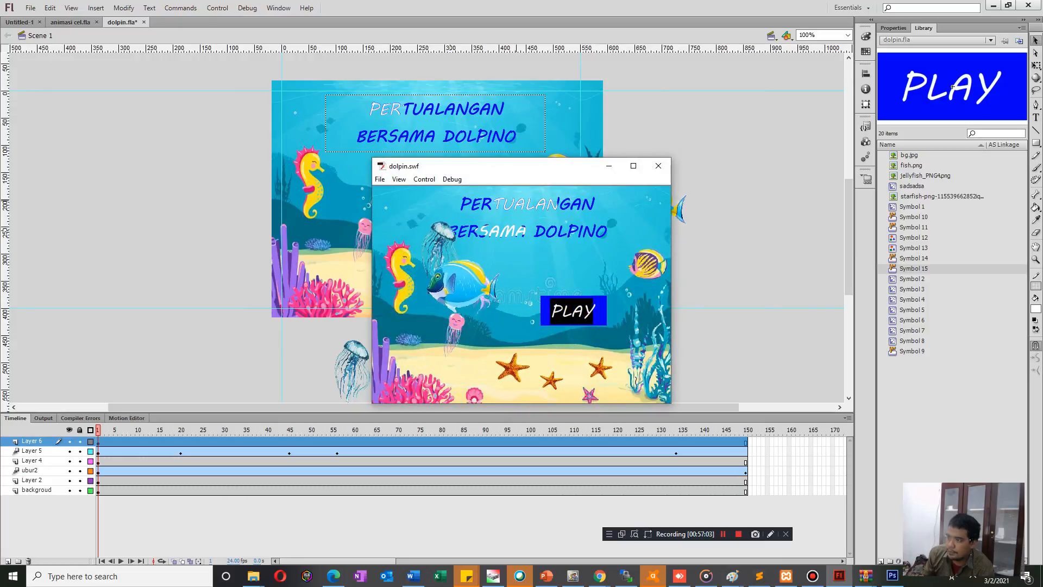
{"action": "key", "text": "ctrl+w"}
{"action": "double_click", "coordinate": [483, 217]}
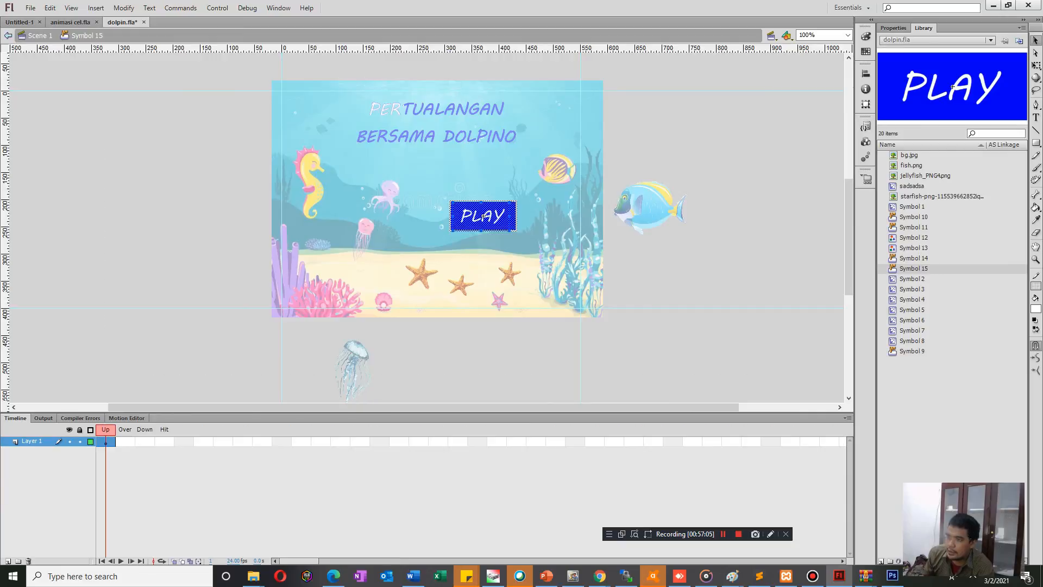
{"action": "key", "text": "ctrl+e"}
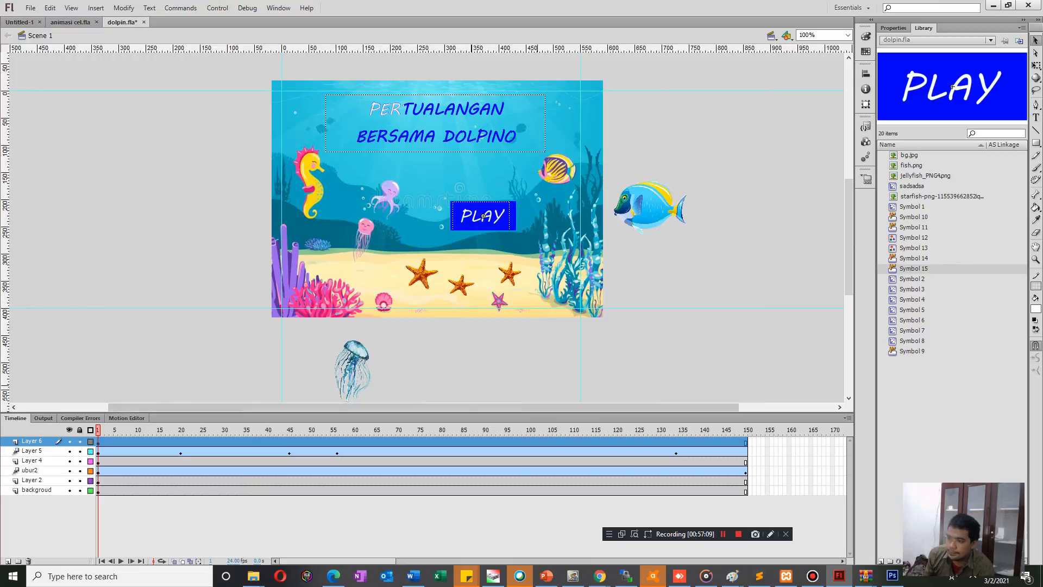
{"action": "scroll", "coordinate": [437, 184], "scroll_direction": "down", "scroll_amount": 3}
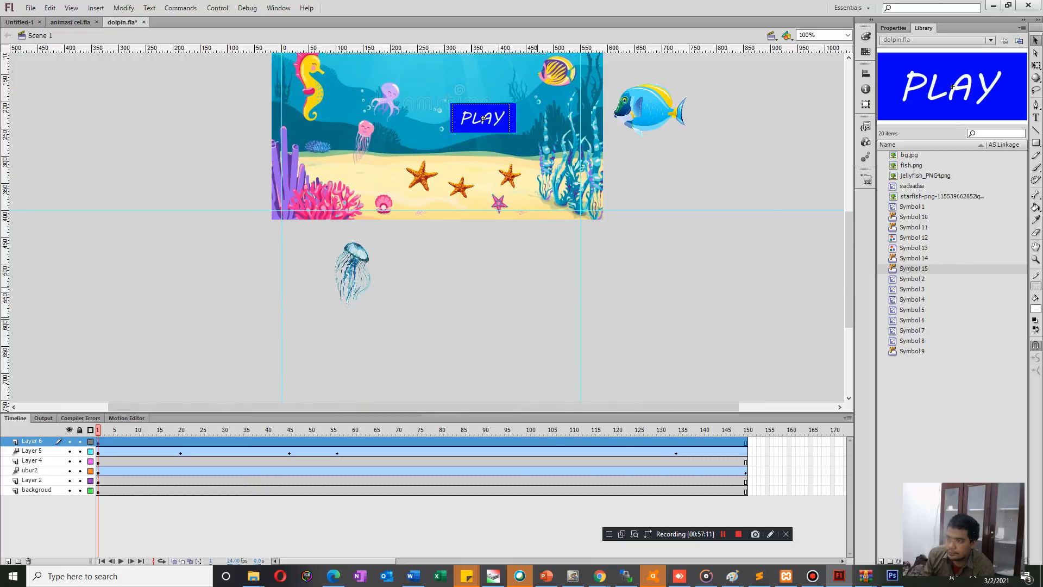
{"action": "left_click_drag", "start_coordinate": [483, 118], "coordinate": [493, 252]}
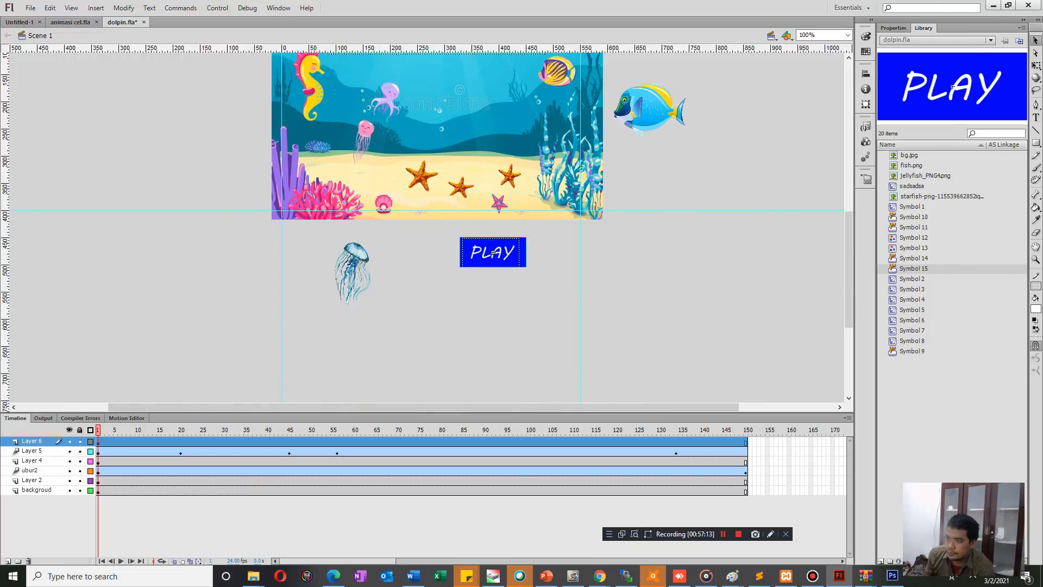
{"action": "double_click", "coordinate": [493, 252]}
{"action": "key", "text": "ctrl+e"}
{"action": "key", "text": "t"}
{"action": "left_click", "coordinate": [529, 245]}
{"action": "left_click", "coordinate": [492, 252]}
{"action": "left_click", "coordinate": [509, 252]}
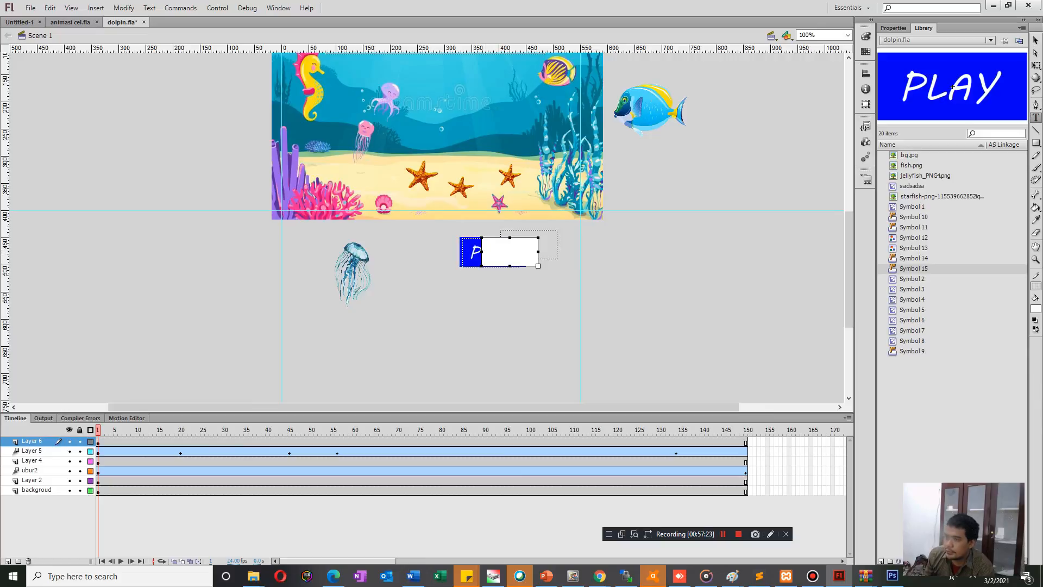
{"action": "key", "text": "Escape"}
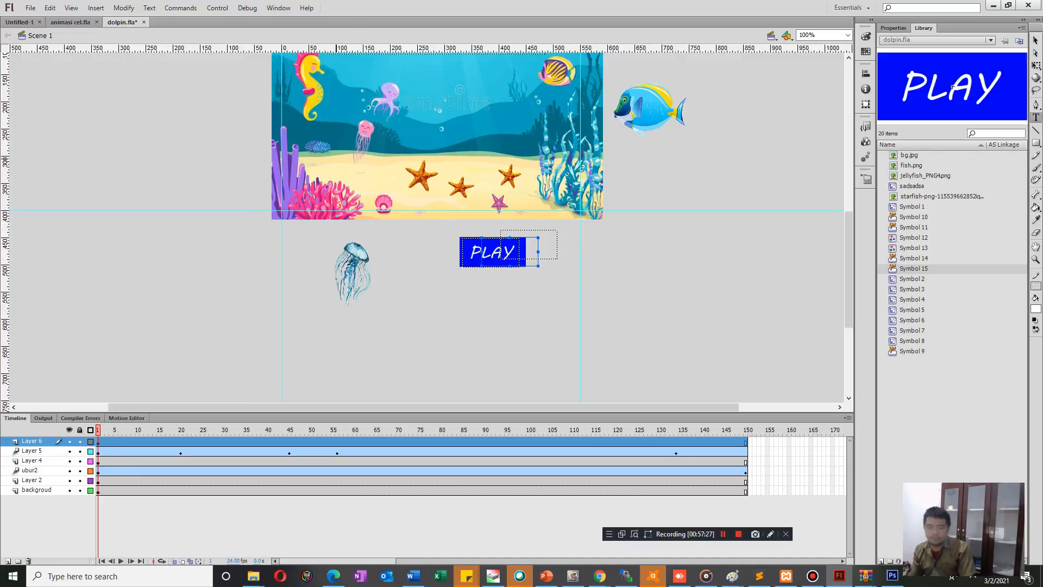
{"action": "key", "text": "Escape"}
{"action": "left_click", "coordinate": [493, 253]}
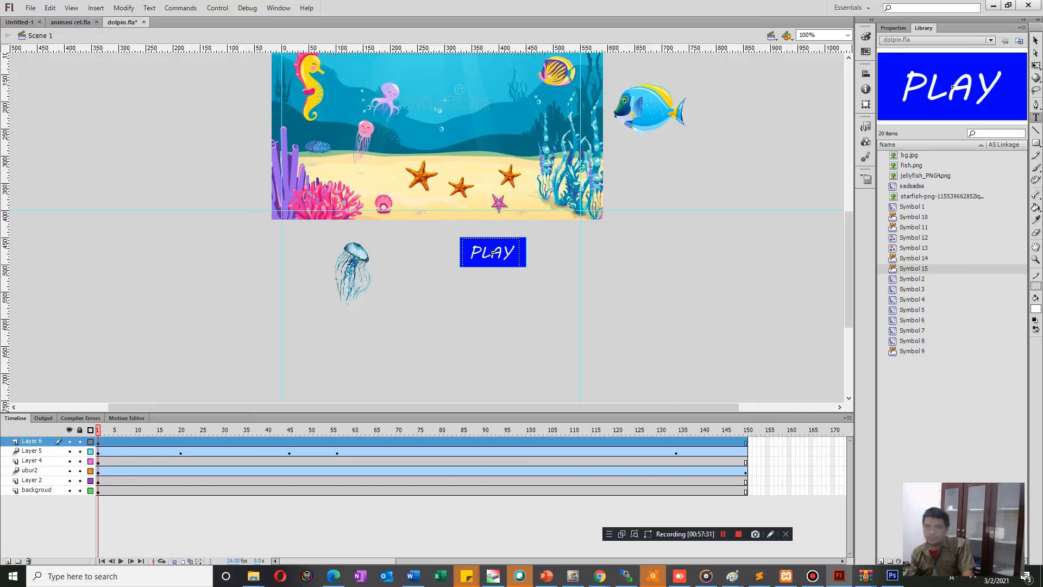
Place the PLAY button on the stage, centered just below the title.
{"action": "scroll", "coordinate": [427, 228], "scroll_direction": "up", "scroll_amount": 2}
{"action": "scroll", "coordinate": [427, 227], "scroll_direction": "down", "scroll_amount": 1}
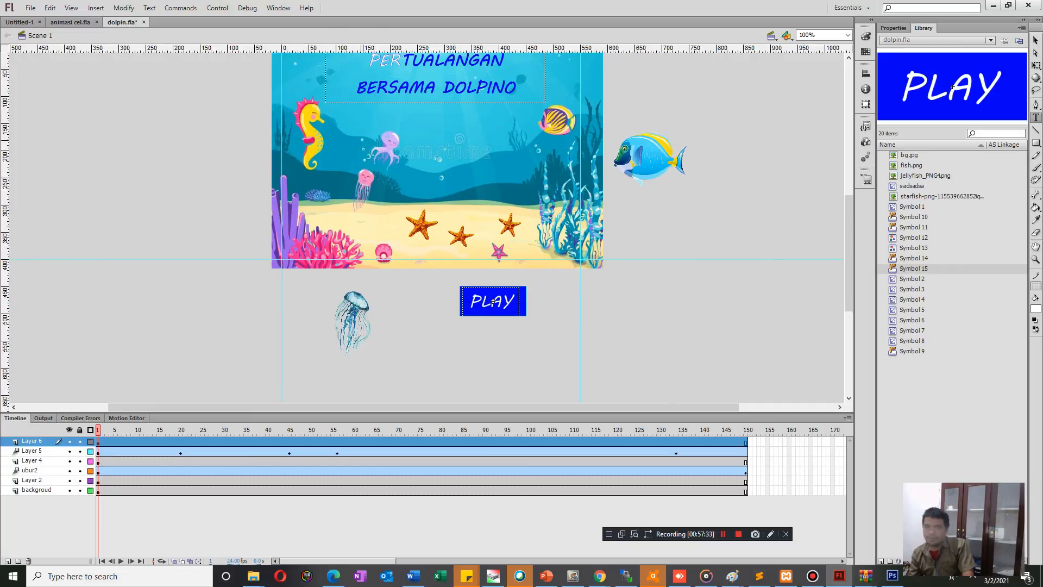
{"action": "key", "text": "v"}
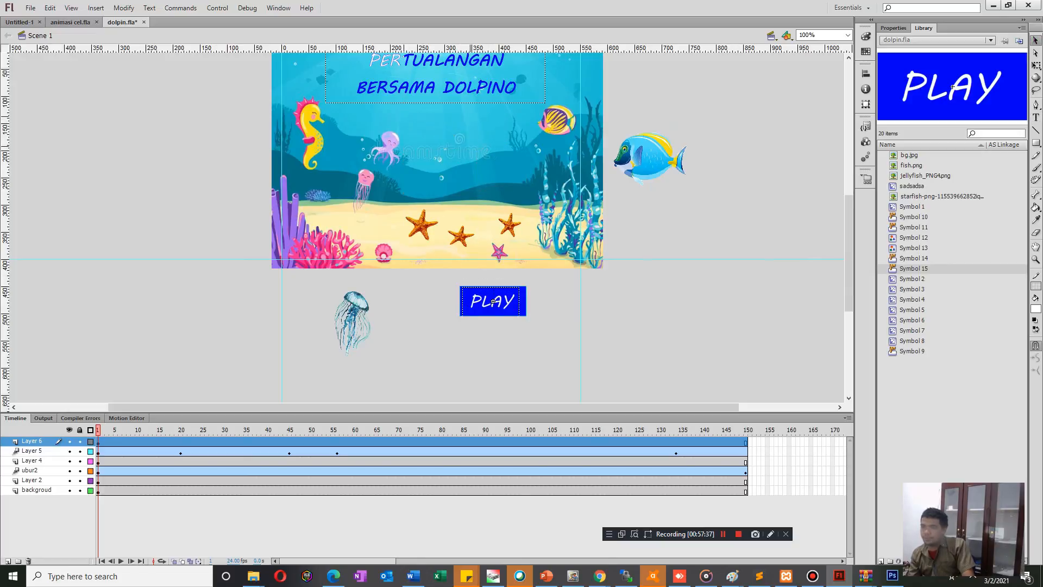
{"action": "left_click_drag", "start_coordinate": [493, 302], "coordinate": [438, 132]}
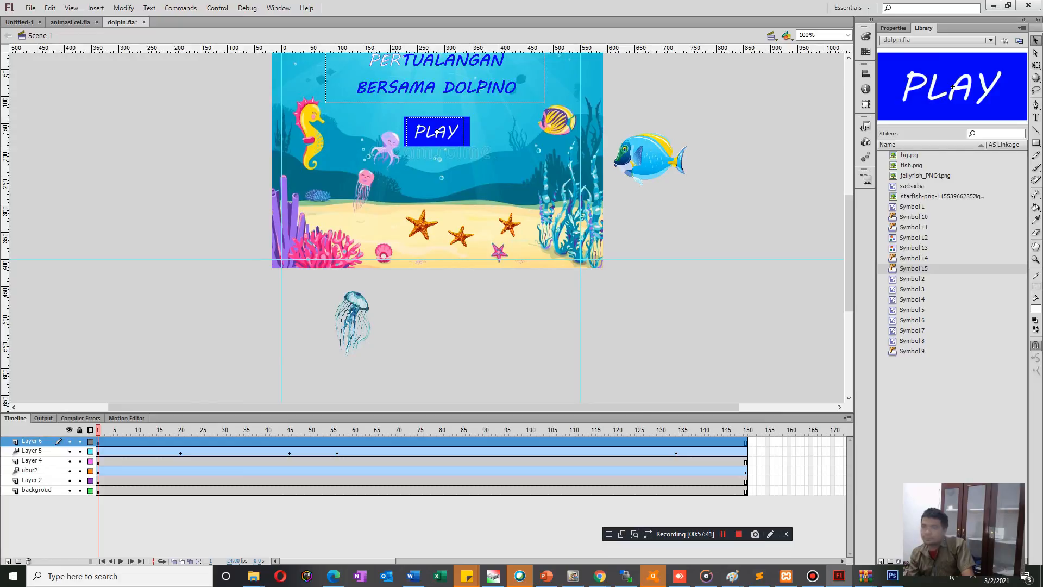
Add a second layer inside the PLAY button and insert Over keyframes on both layers.
{"action": "double_click", "coordinate": [437, 132]}
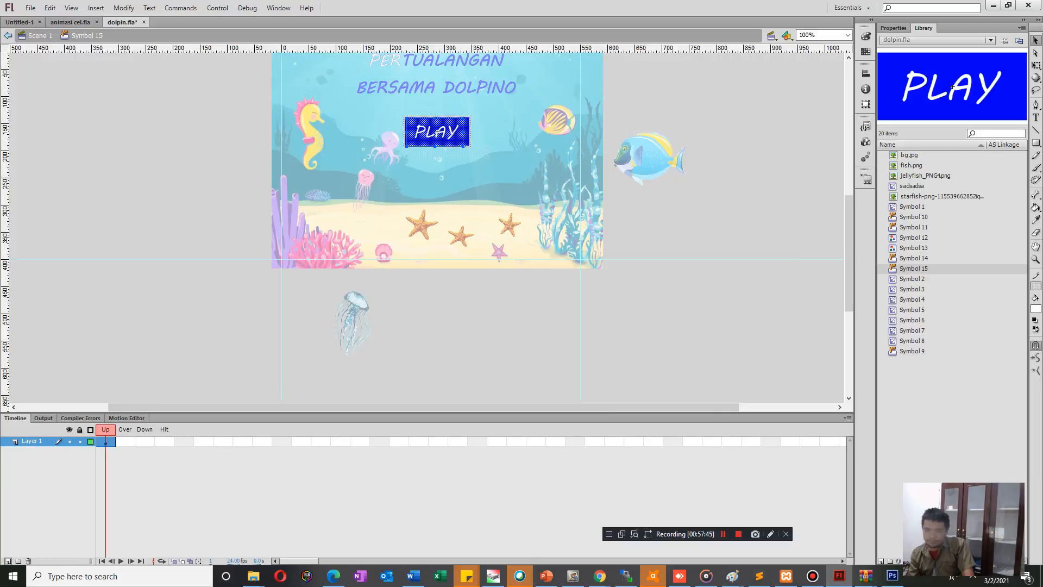
{"action": "left_click", "coordinate": [7, 561]}
{"action": "left_click", "coordinate": [125, 441]}
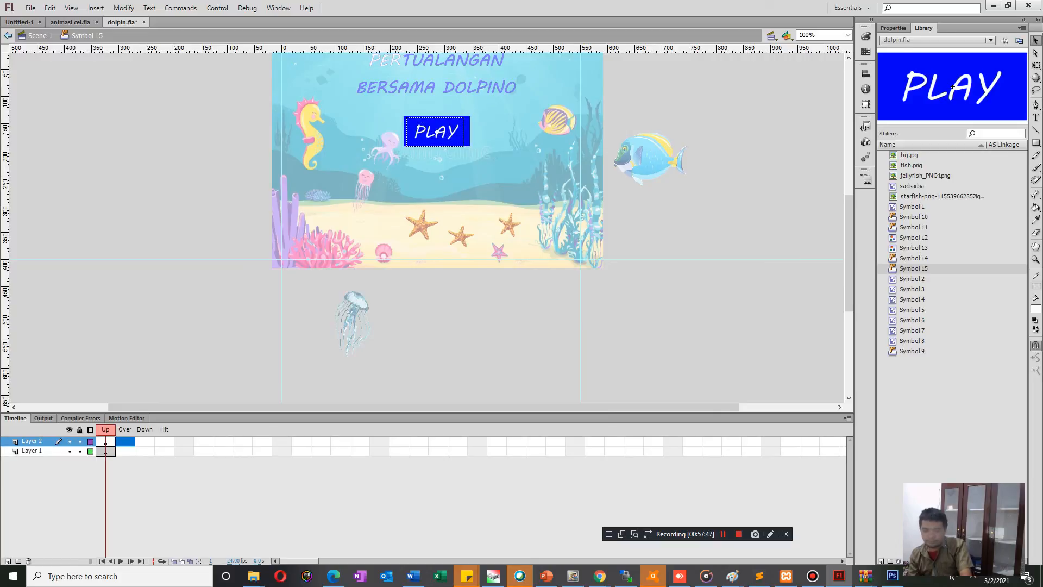
{"action": "key", "text": "F6"}
{"action": "left_click", "coordinate": [125, 451]}
{"action": "key", "text": "F6"}
Copy the PLAY graphic from Layer 1's Over frame in place into Layer 2's Over frame and fill its rectangle red.
{"action": "left_click", "coordinate": [125, 441]}
{"action": "left_click", "coordinate": [125, 451]}
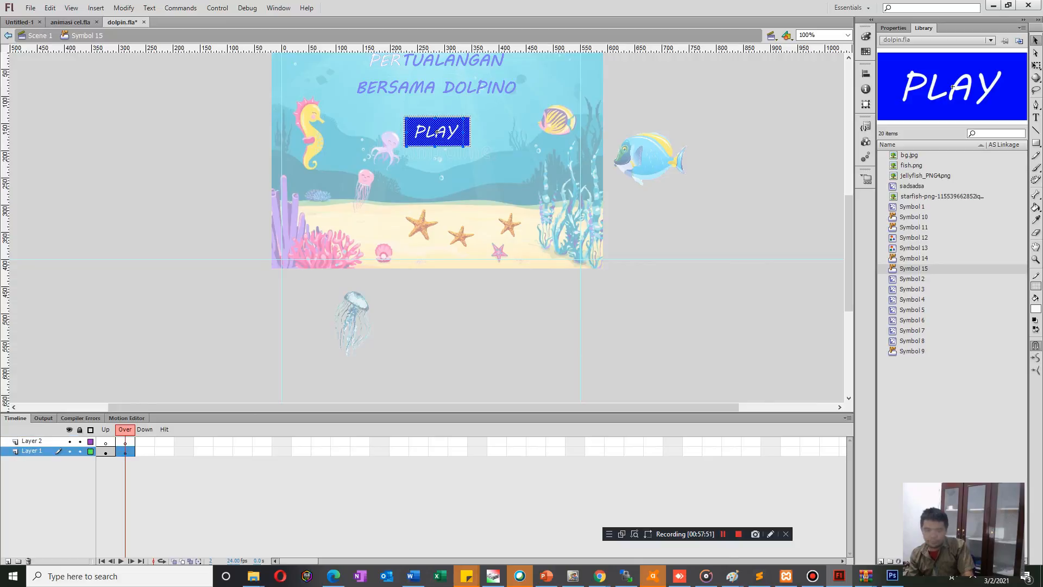
{"action": "left_click", "coordinate": [438, 132]}
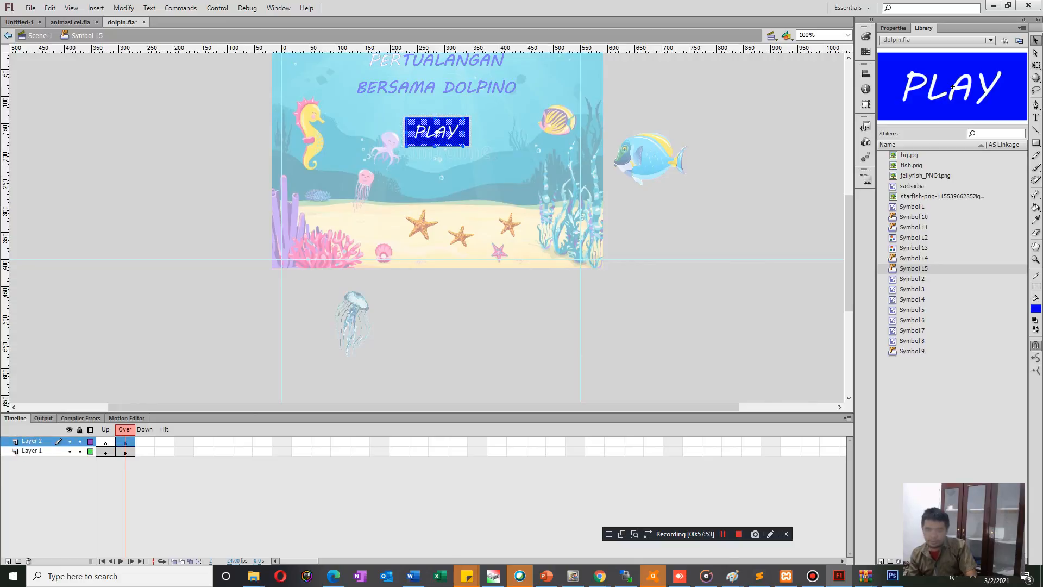
{"action": "key", "text": "Escape"}
{"action": "left_click", "coordinate": [438, 132]}
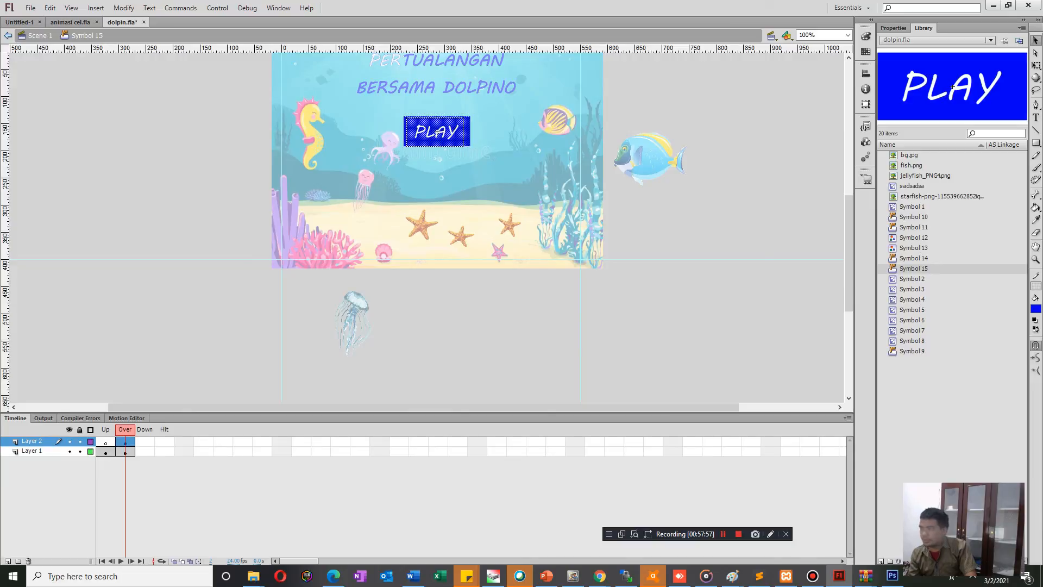
{"action": "left_click", "coordinate": [1036, 309]}
{"action": "left_click", "coordinate": [881, 379]}
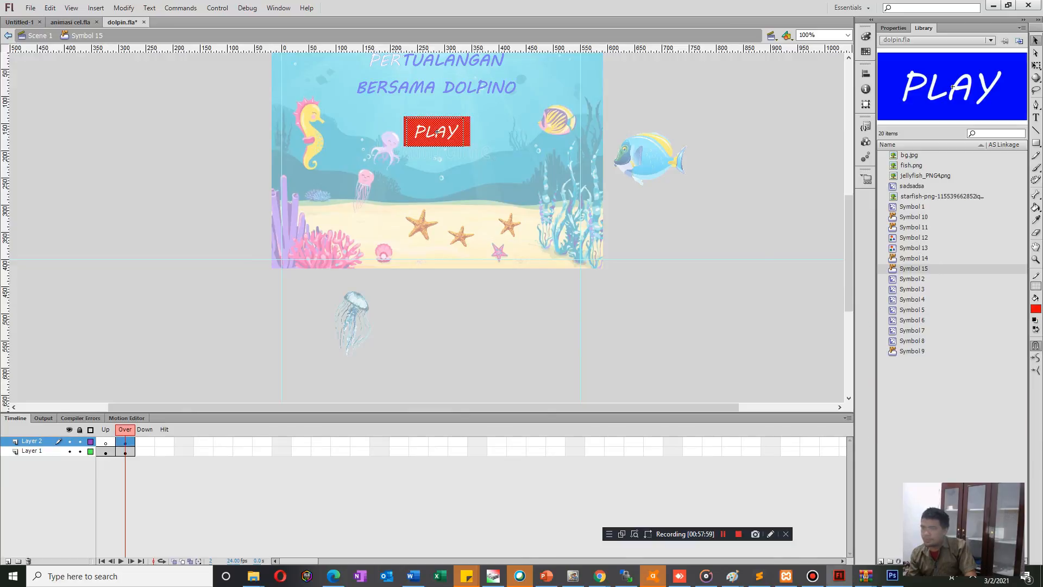
Test the PLAY button's rollover in the movie and review its layers and frames from the main scene.
{"action": "key", "text": "ctrl+Return"}
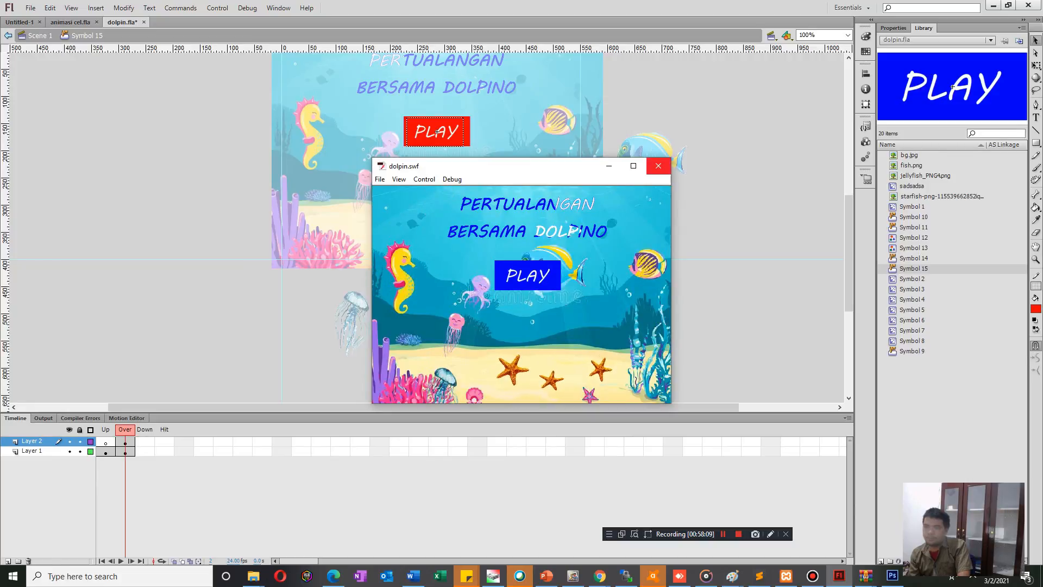
{"action": "left_click", "coordinate": [658, 166]}
{"action": "left_click", "coordinate": [8, 35]}
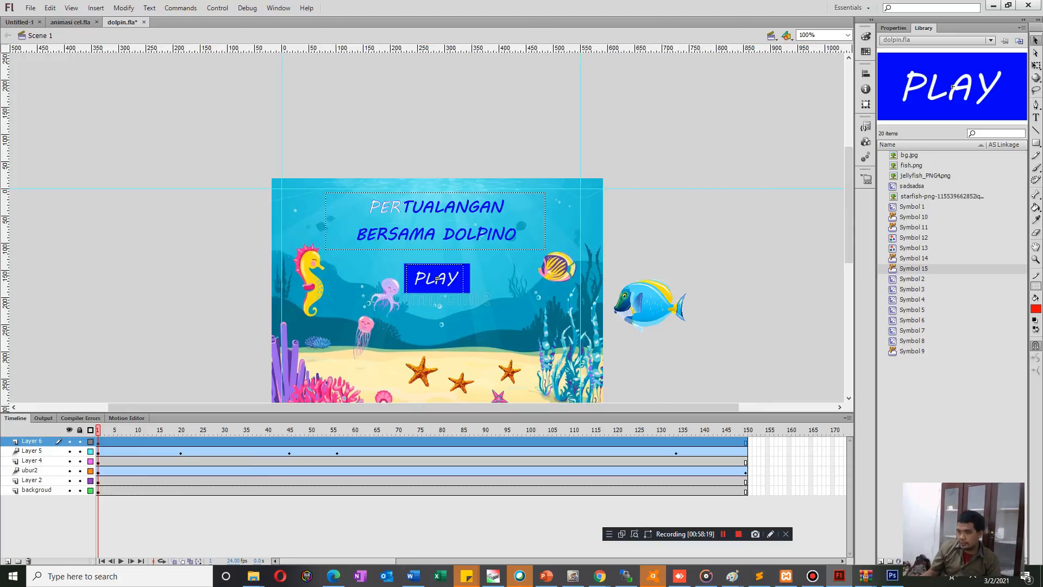
{"action": "double_click", "coordinate": [437, 279]}
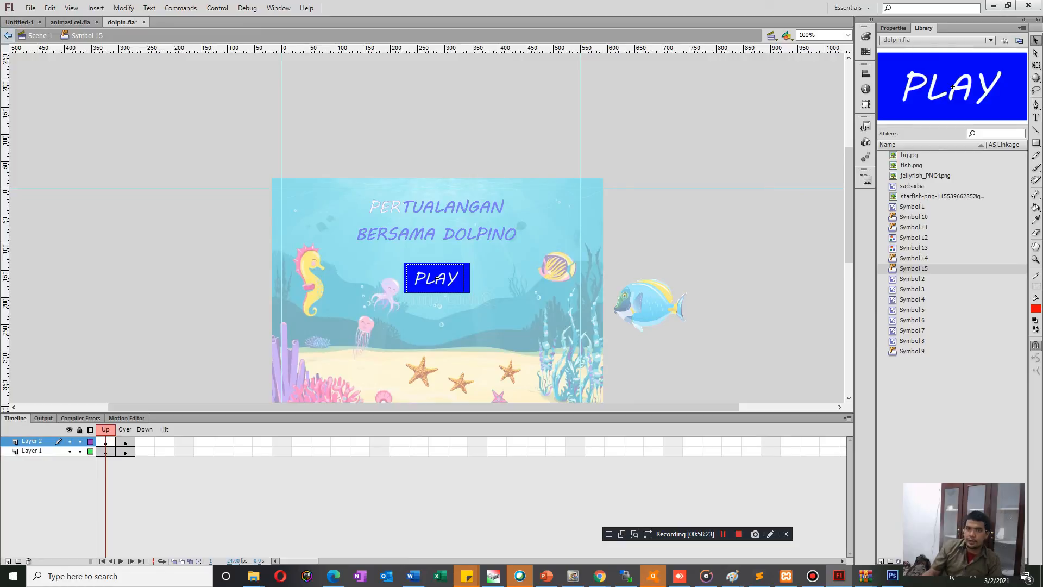
{"action": "key", "text": "ctrl+e"}
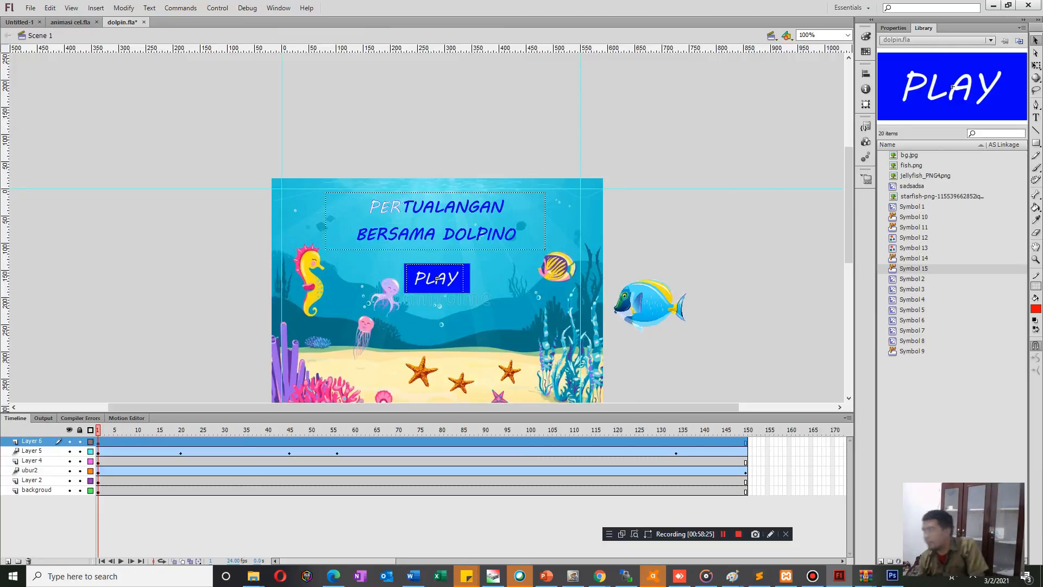
{"action": "left_click", "coordinate": [613, 279]}
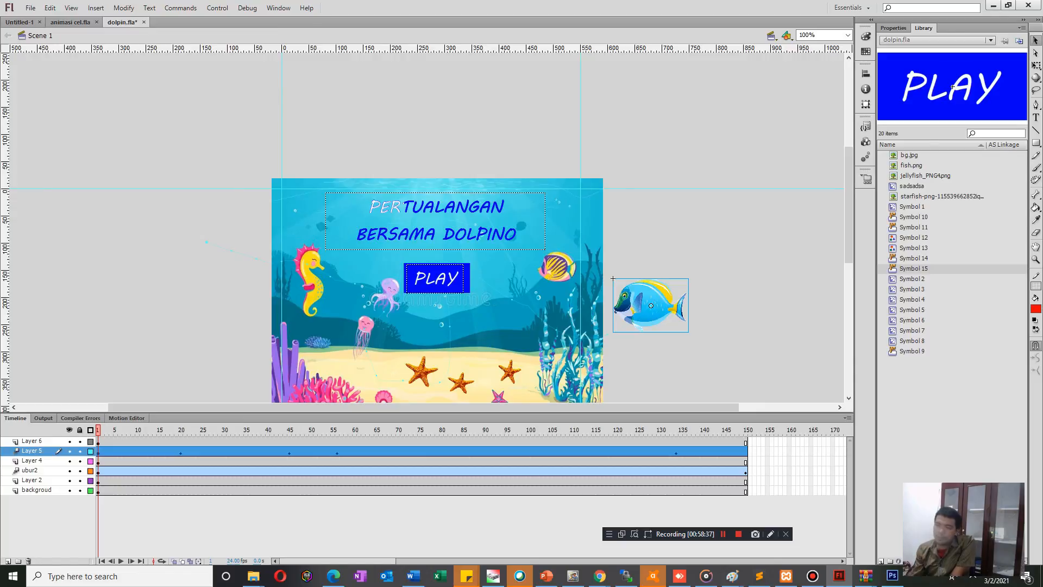
{"action": "scroll", "coordinate": [437, 241], "scroll_direction": "down", "scroll_amount": 3}
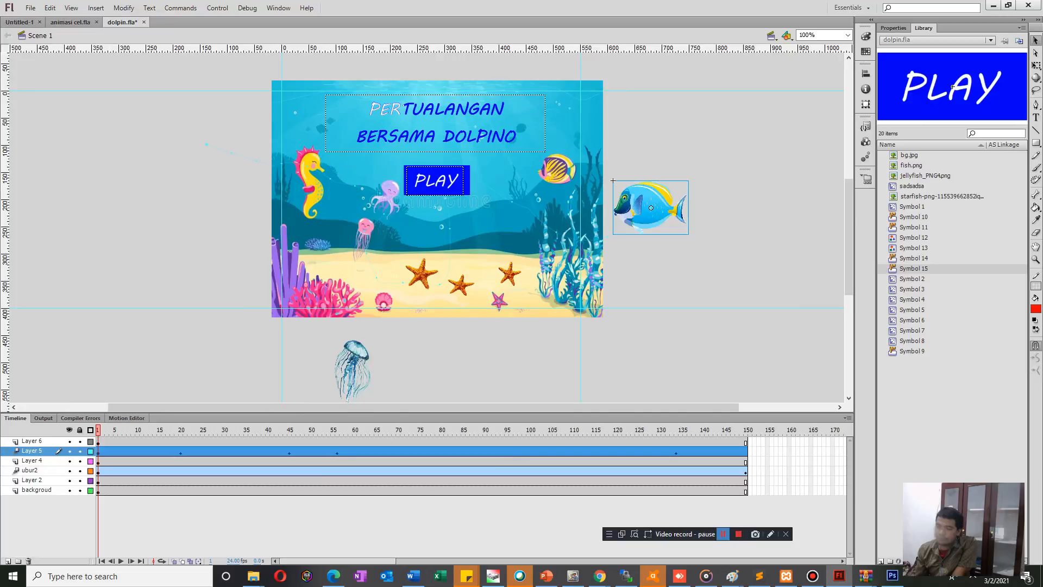
Switch to File Explorer and paste the audio file bgdophinobaru.wav into the Dolphino project folder.
{"action": "key", "text": "alt+Tab"}
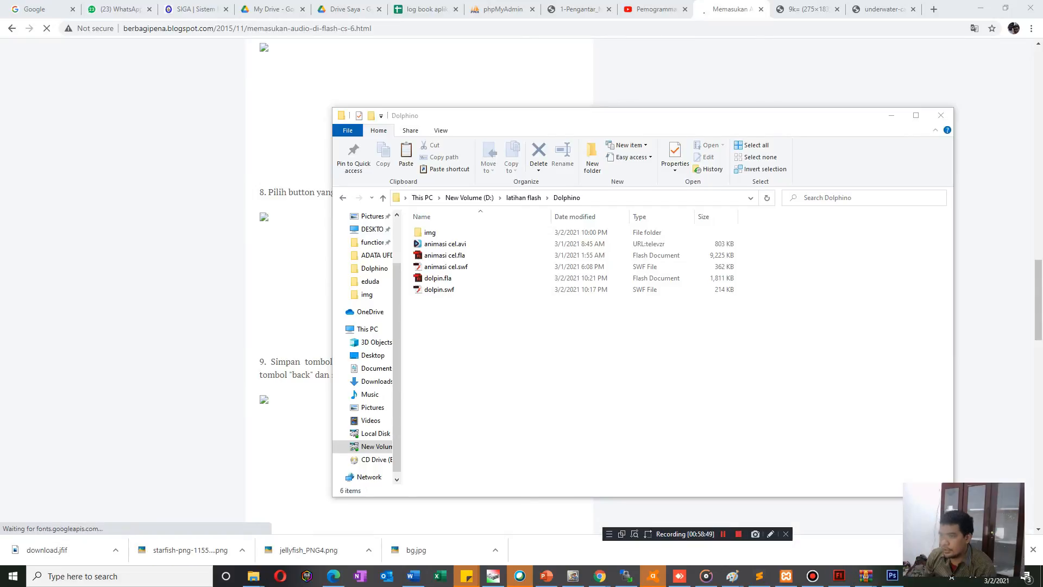
{"action": "key", "text": "alt+Tab"}
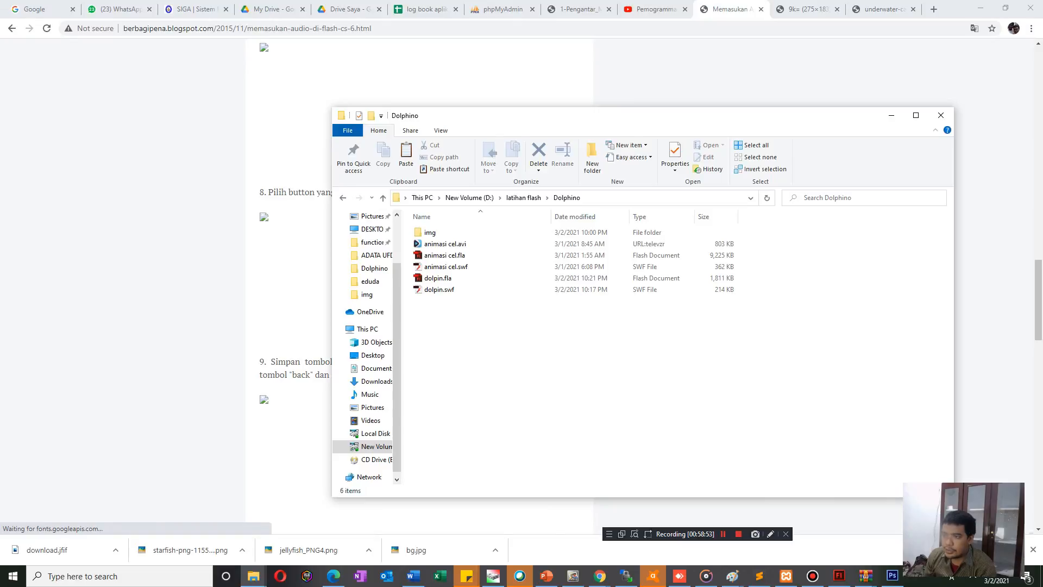
{"action": "key", "text": "ctrl+v"}
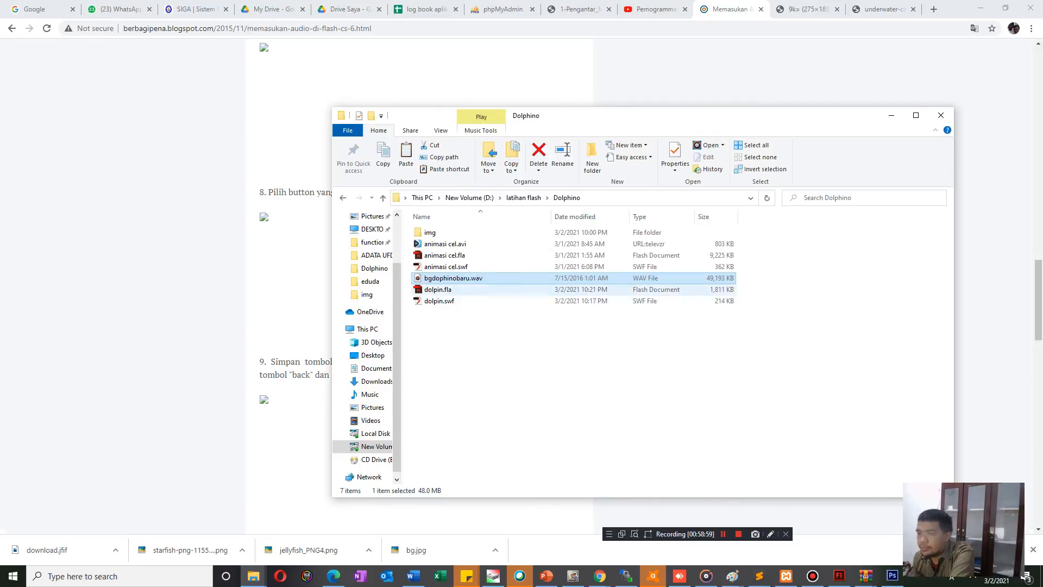
Play bgdophinobaru.wav from the Dolphino folder, listen at several points while adjusting the system volume, and close the player.
{"action": "double_click", "coordinate": [460, 278]}
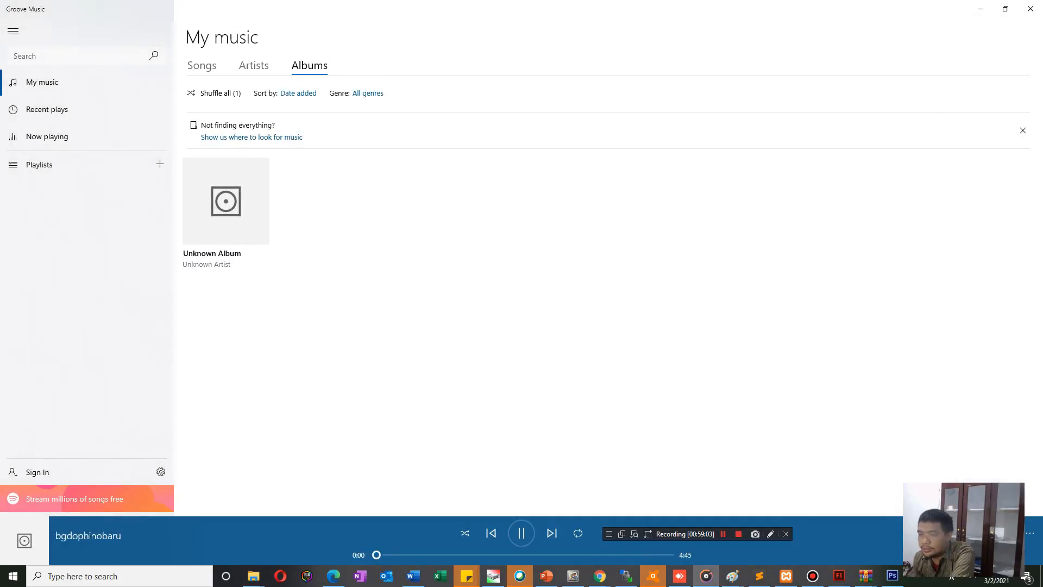
{"action": "left_click_drag", "start_coordinate": [700, 535], "coordinate": [695, 374]}
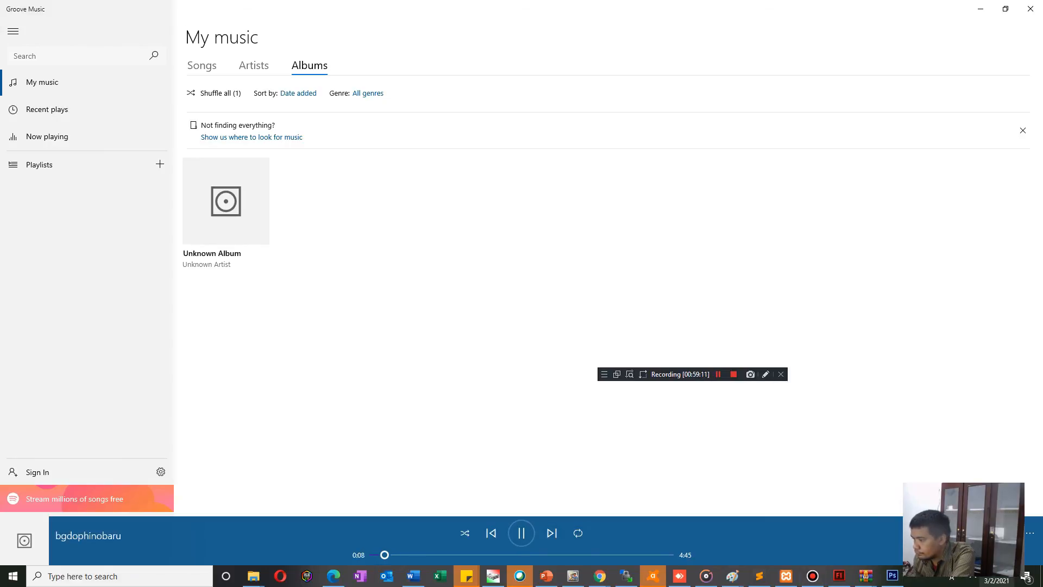
{"action": "left_click", "coordinate": [972, 577]}
{"action": "left_click", "coordinate": [984, 554]}
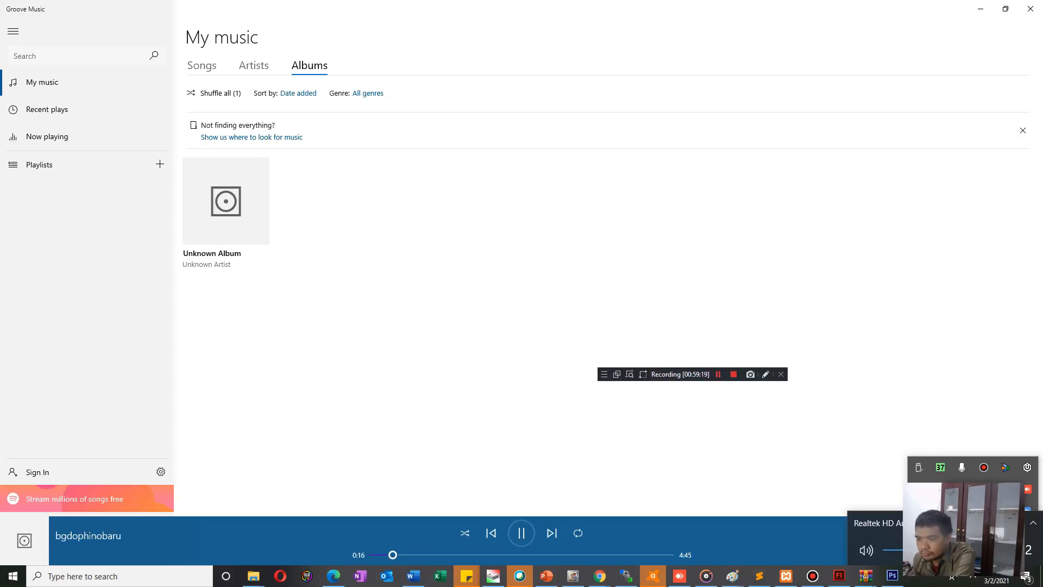
{"action": "left_click", "coordinate": [480, 555]}
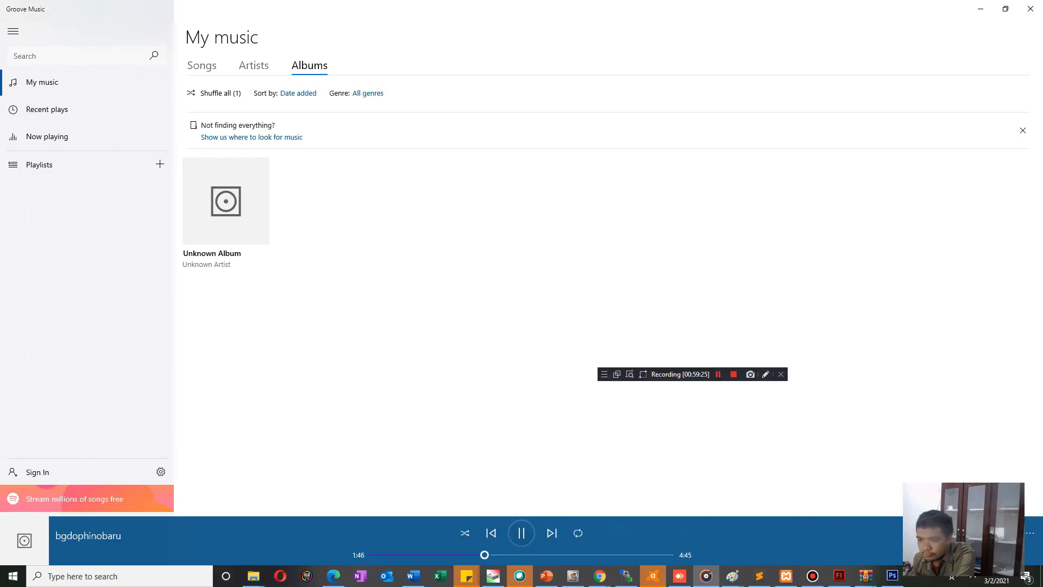
{"action": "left_click", "coordinate": [557, 555]}
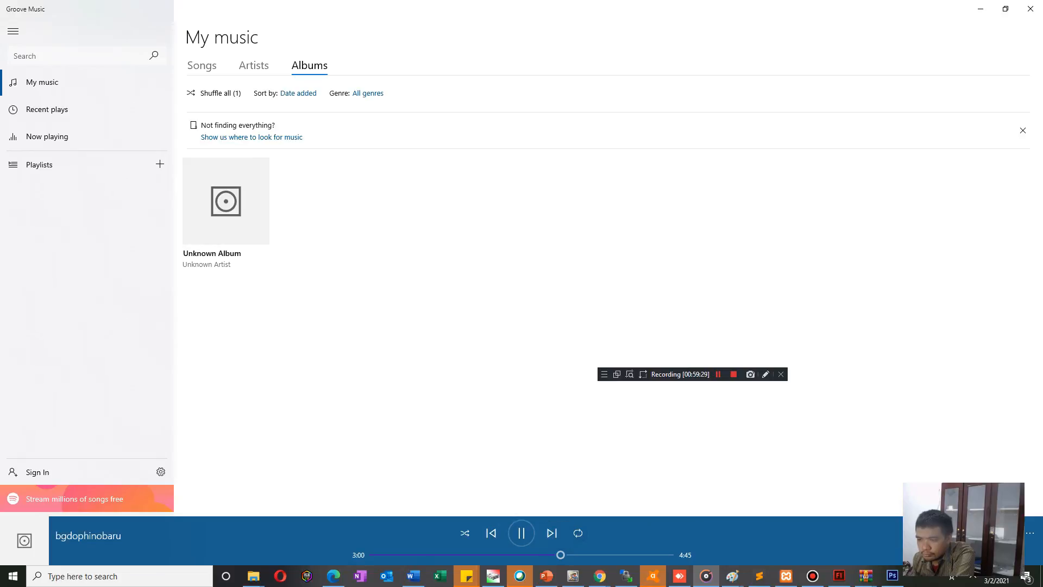
{"action": "left_click", "coordinate": [608, 555]}
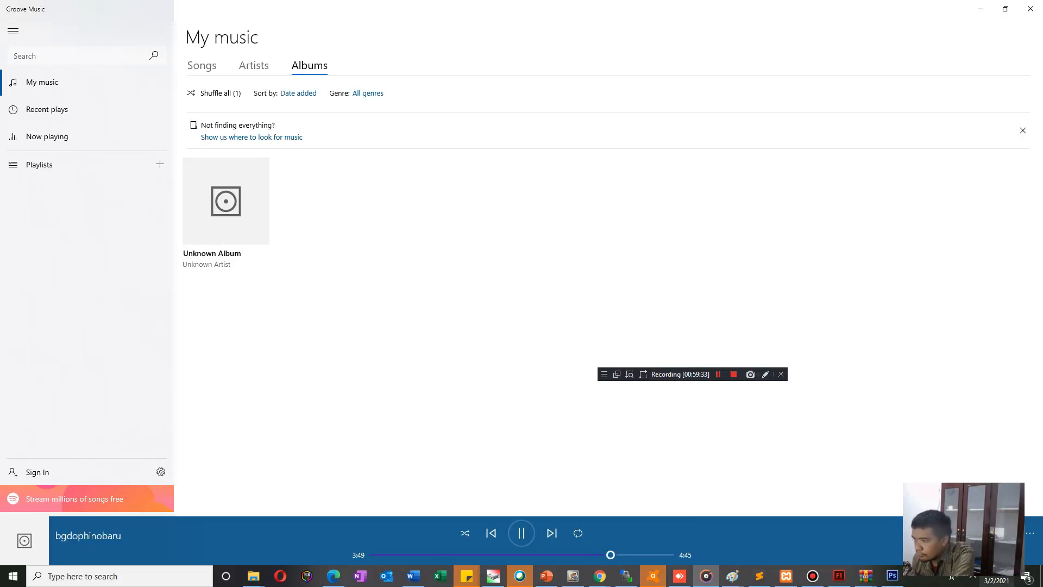
{"action": "left_click", "coordinate": [973, 577]}
{"action": "left_click", "coordinate": [962, 533]}
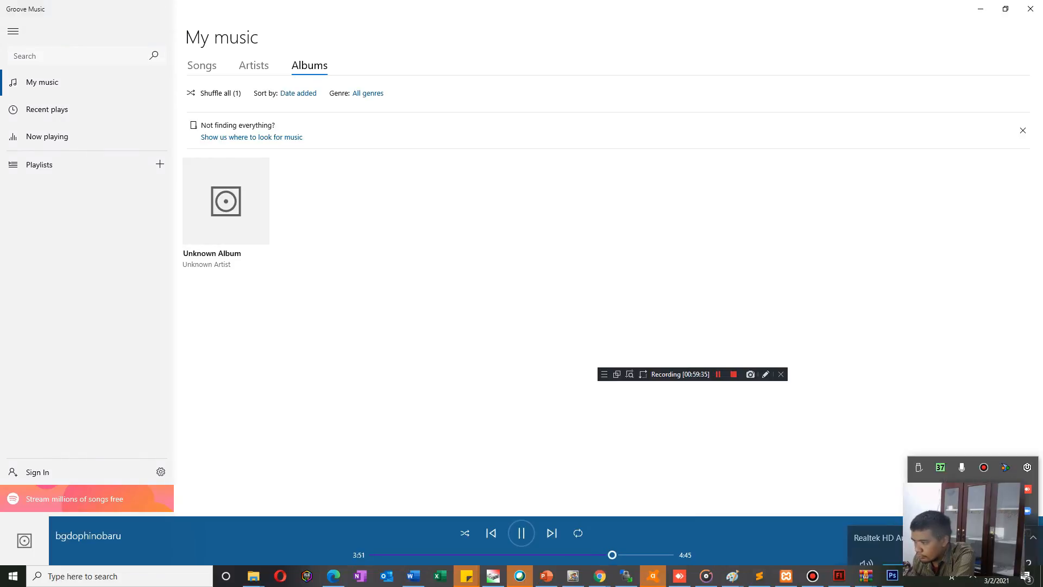
{"action": "left_click_drag", "start_coordinate": [990, 550], "coordinate": [1015, 550]}
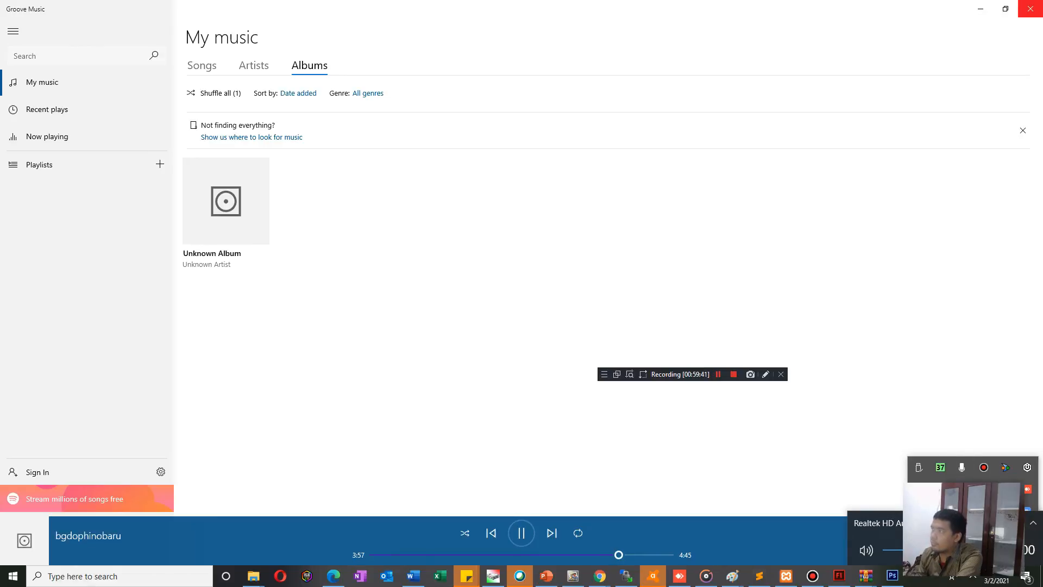
{"action": "left_click", "coordinate": [1031, 8]}
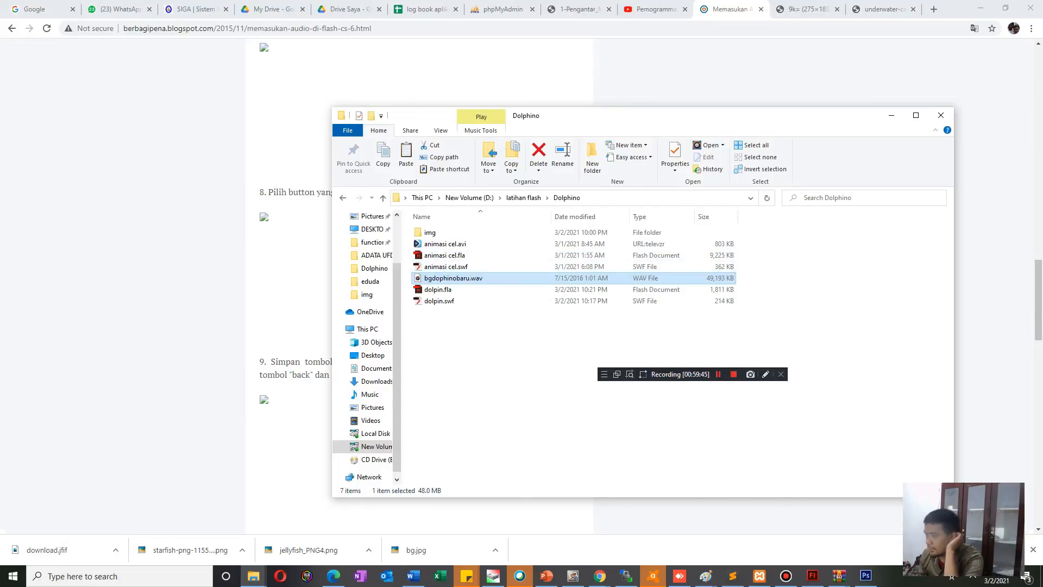
Switch to Flash and add a new layer in dolpin.fla, placing it above Layer 6 at the top of the stack.
{"action": "left_click", "coordinate": [813, 576]}
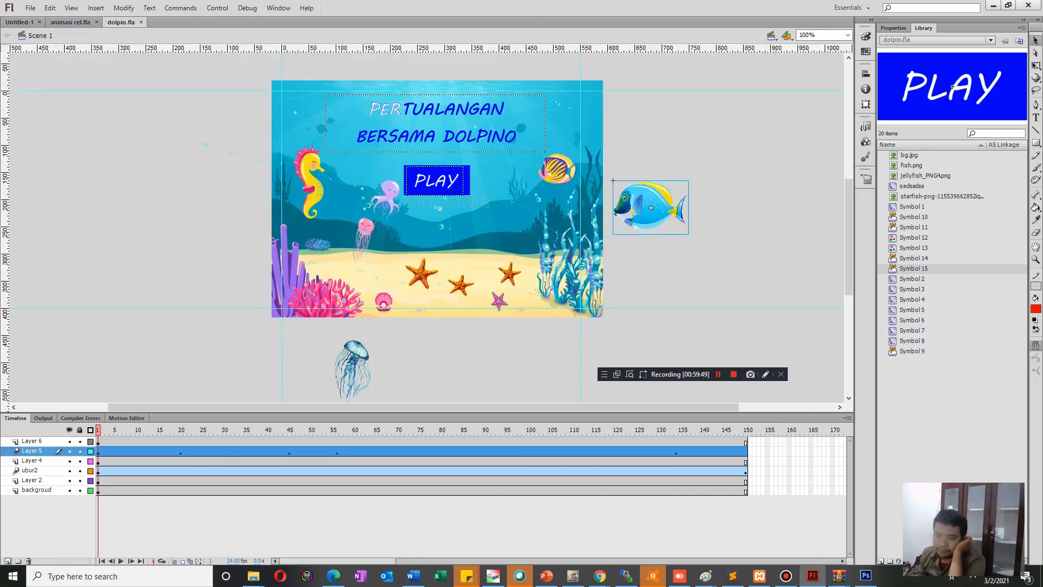
{"action": "left_click", "coordinate": [30, 8]}
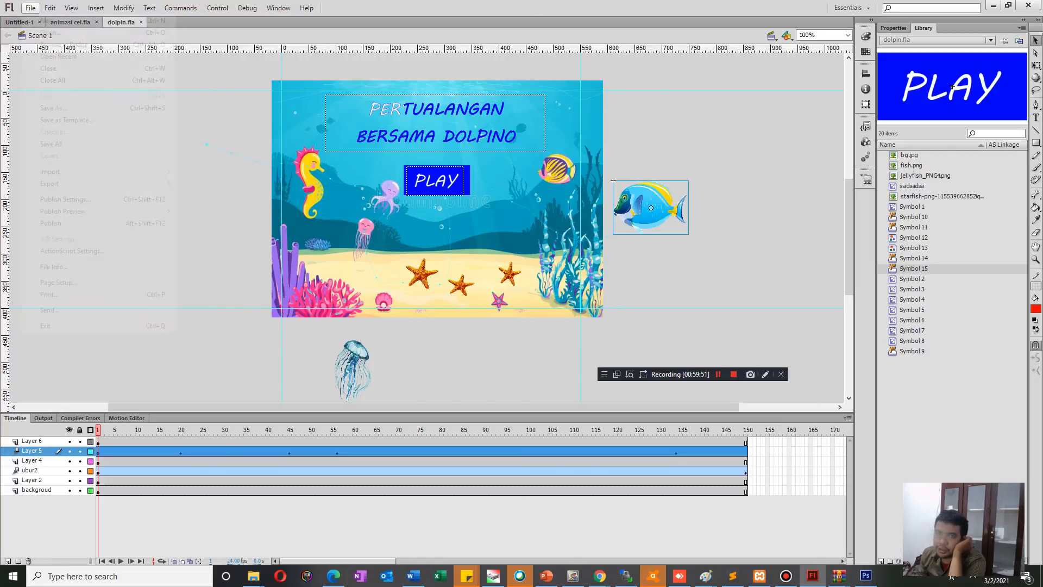
{"action": "mouse_move", "coordinate": [49, 183]}
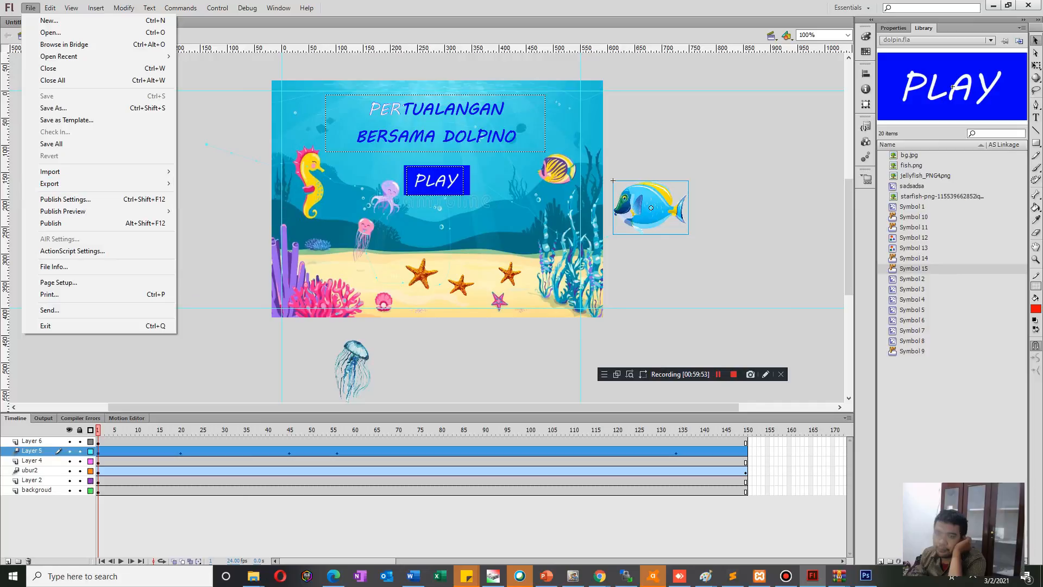
{"action": "left_click", "coordinate": [8, 561]}
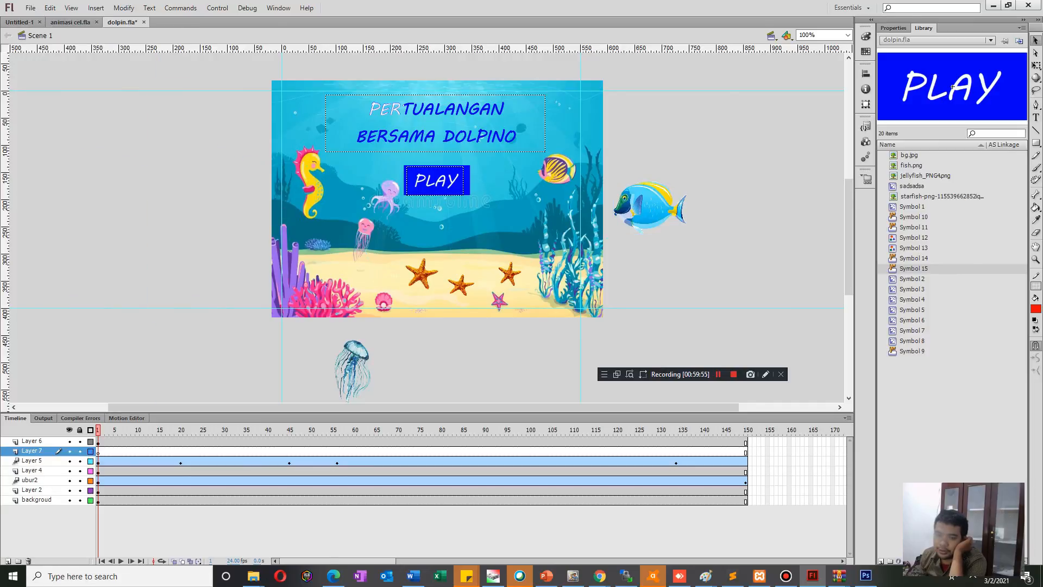
{"action": "left_click_drag", "start_coordinate": [33, 451], "coordinate": [36, 437]}
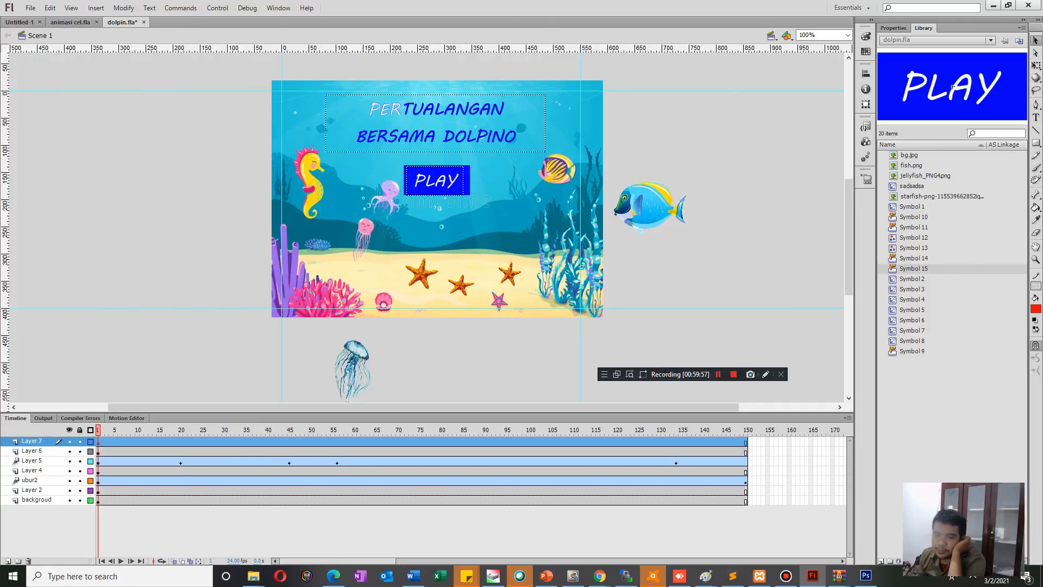
Import the sound file bgdophinobaru.wav from the Dolphino folder into the library.
{"action": "left_click", "coordinate": [30, 8]}
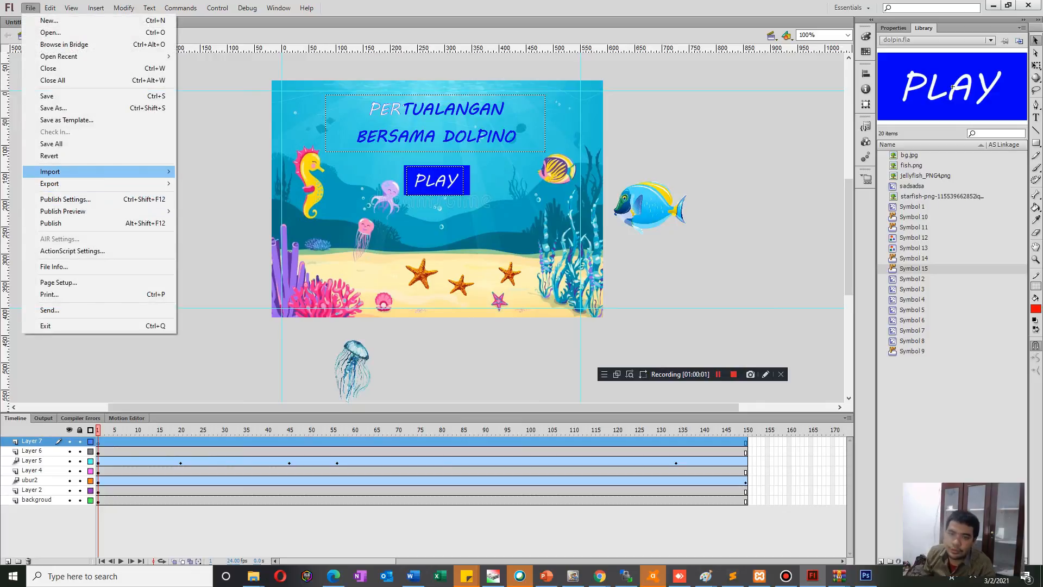
{"action": "mouse_move", "coordinate": [136, 172]}
{"action": "left_click", "coordinate": [228, 183]}
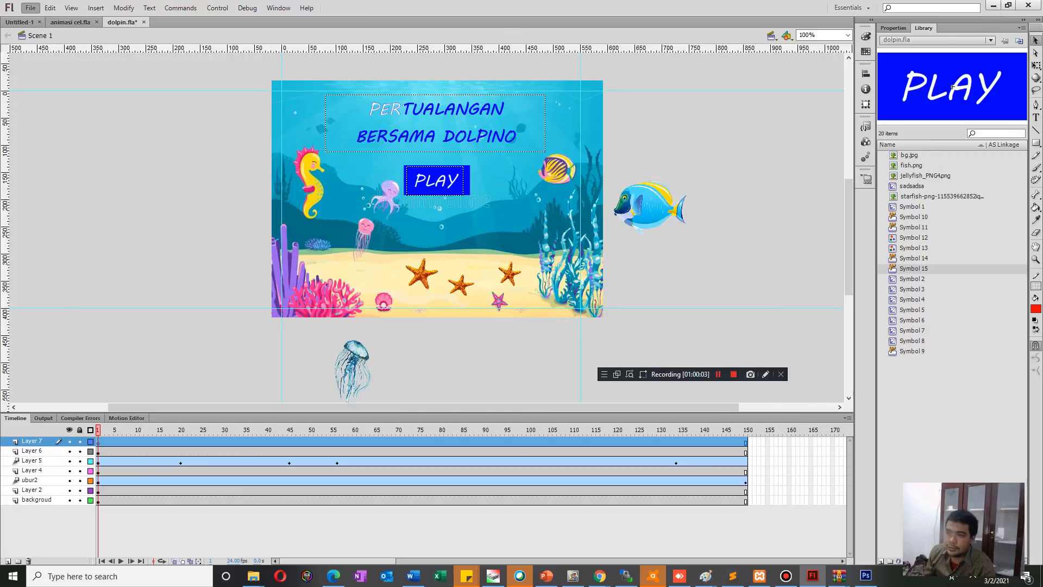
{"action": "left_click", "coordinate": [456, 260]}
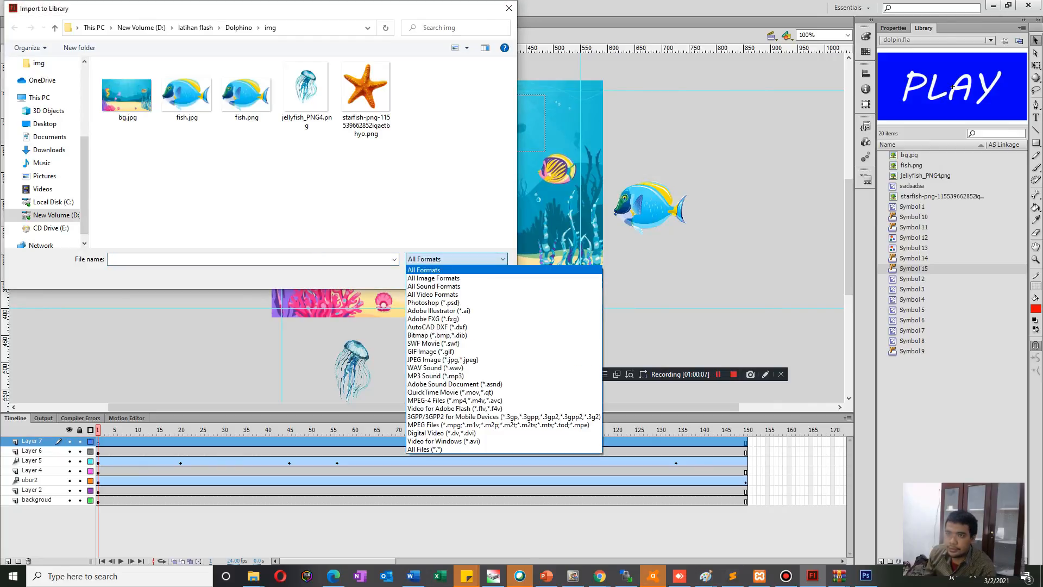
{"action": "left_click", "coordinate": [456, 259]}
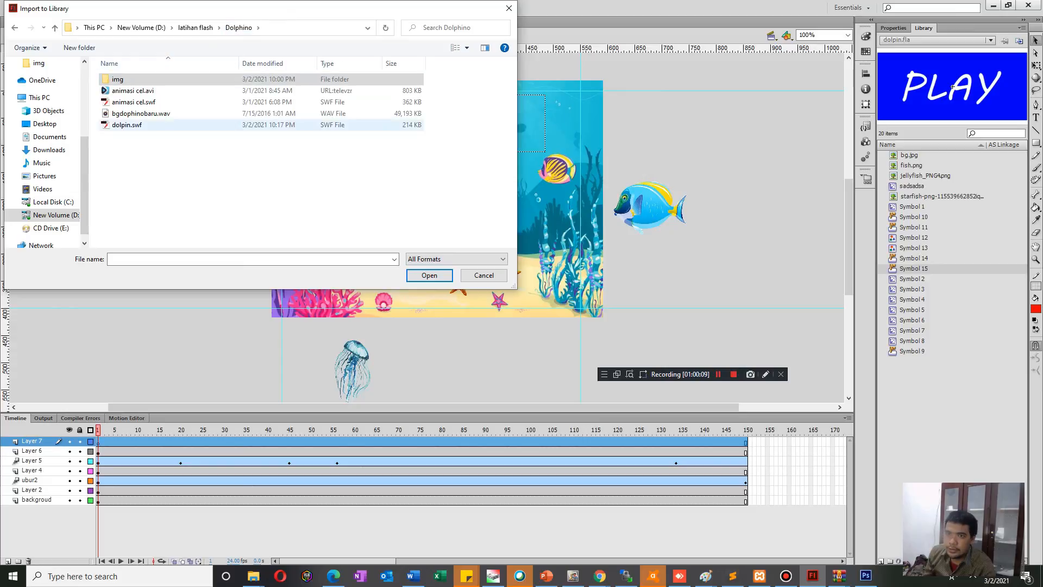
{"action": "double_click", "coordinate": [142, 114]}
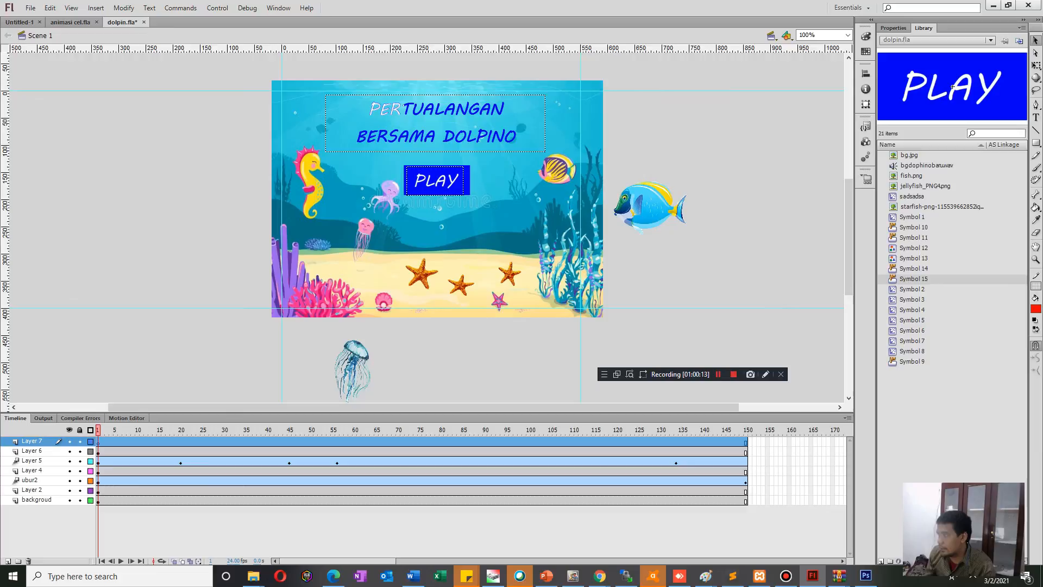
Place the bgdophinobaru.wav sound from the library into Layer 7 and test the movie with its audio.
{"action": "left_click", "coordinate": [927, 165]}
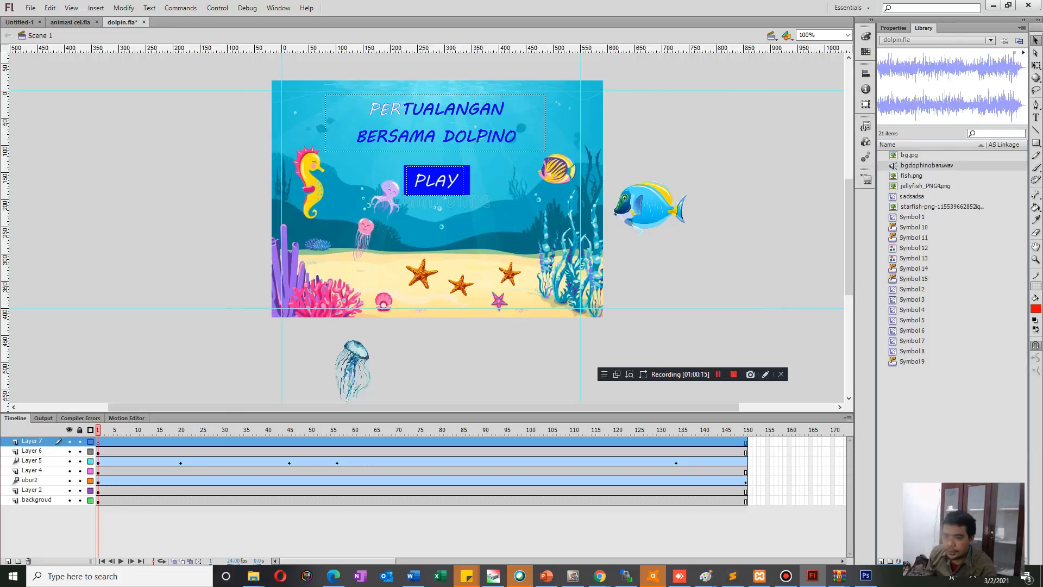
{"action": "left_click_drag", "start_coordinate": [570, 221], "coordinate": [211, 214]}
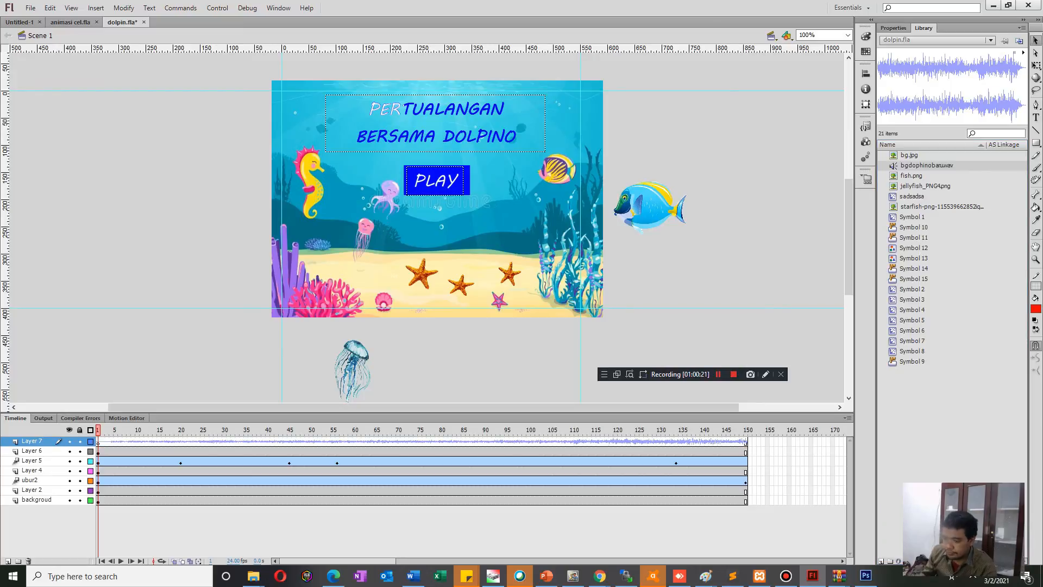
{"action": "key", "text": "ctrl+Return"}
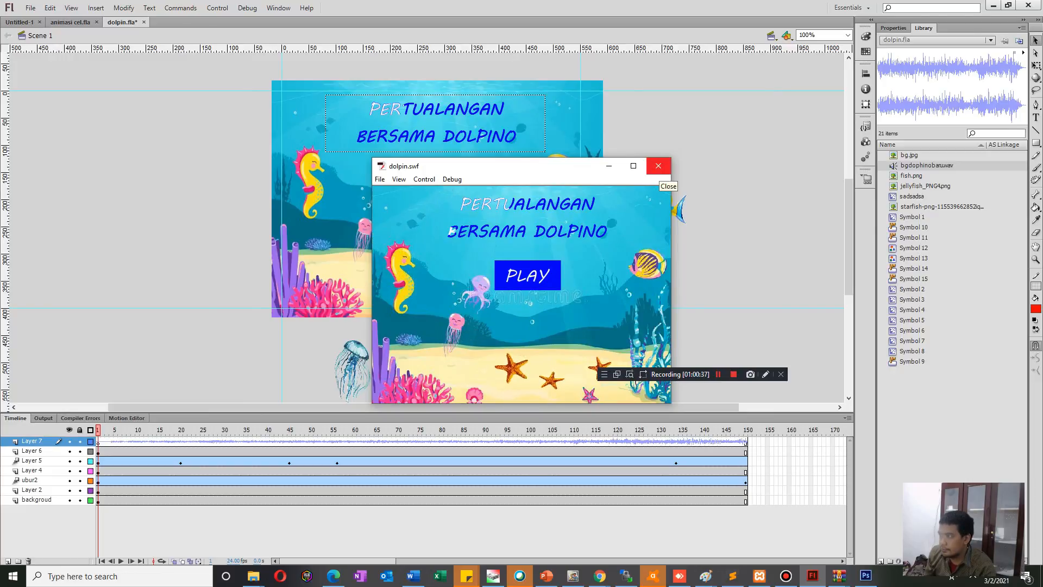
{"action": "left_click", "coordinate": [659, 166]}
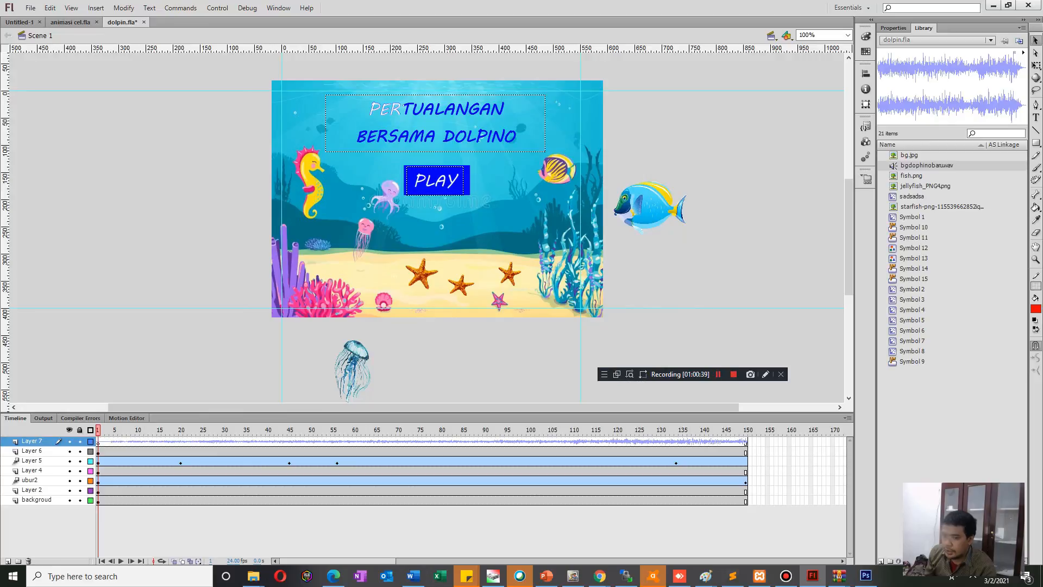
Set the Layer 7 sound's sync to Start with Loop and test the movie's background audio.
{"action": "left_click", "coordinate": [141, 441]}
{"action": "left_click_drag", "start_coordinate": [141, 430], "coordinate": [98, 429]}
{"action": "left_click", "coordinate": [151, 442]}
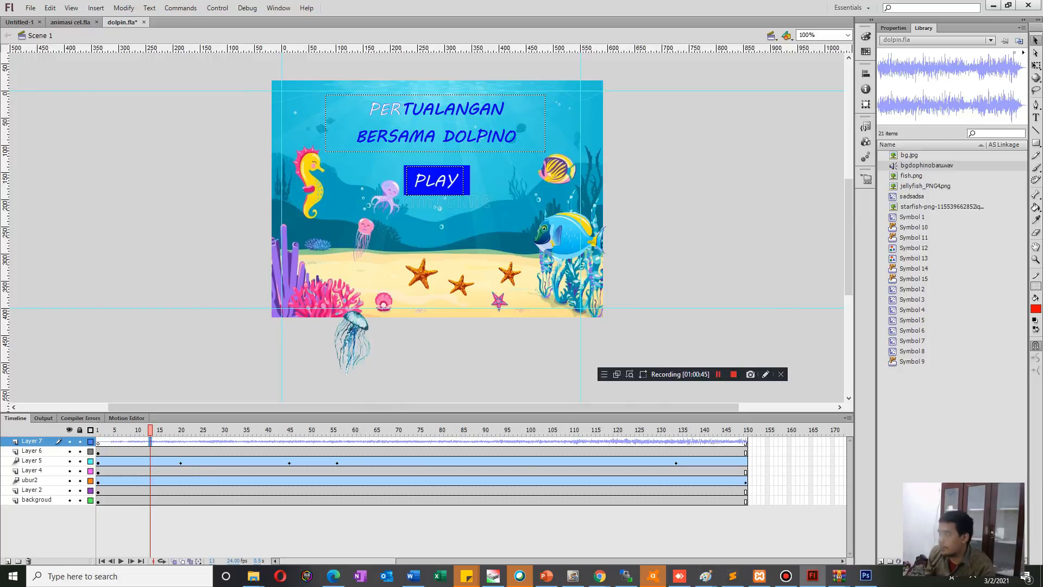
{"action": "left_click", "coordinate": [893, 28]}
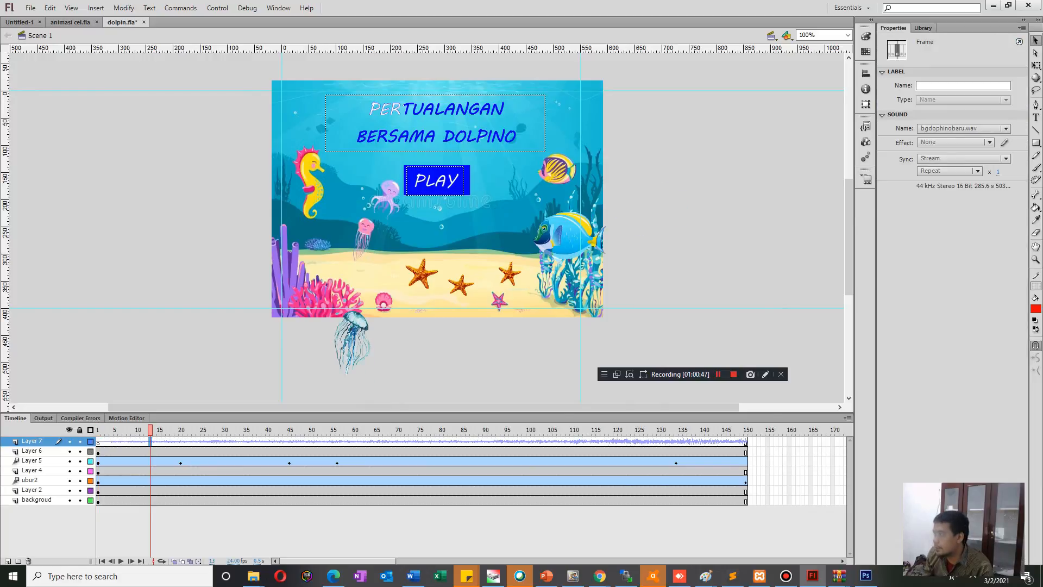
{"action": "left_click", "coordinate": [948, 170]}
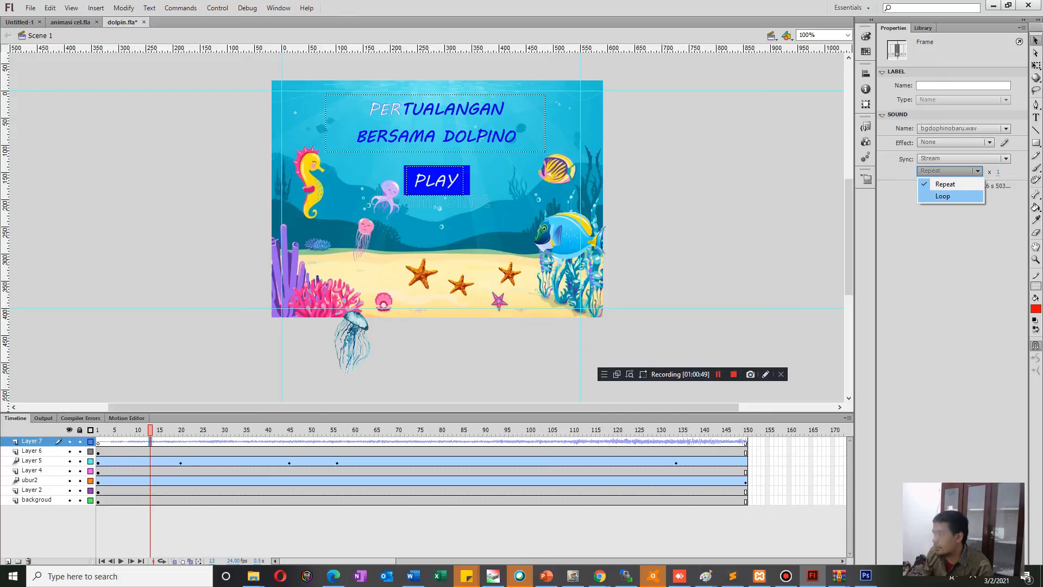
{"action": "left_click", "coordinate": [962, 158]}
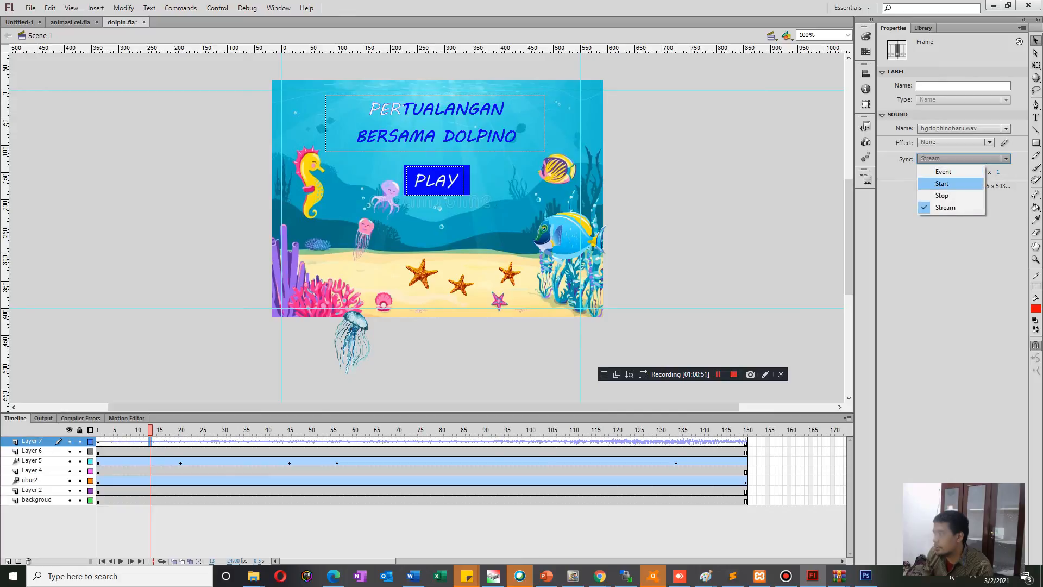
{"action": "left_click", "coordinate": [945, 183]}
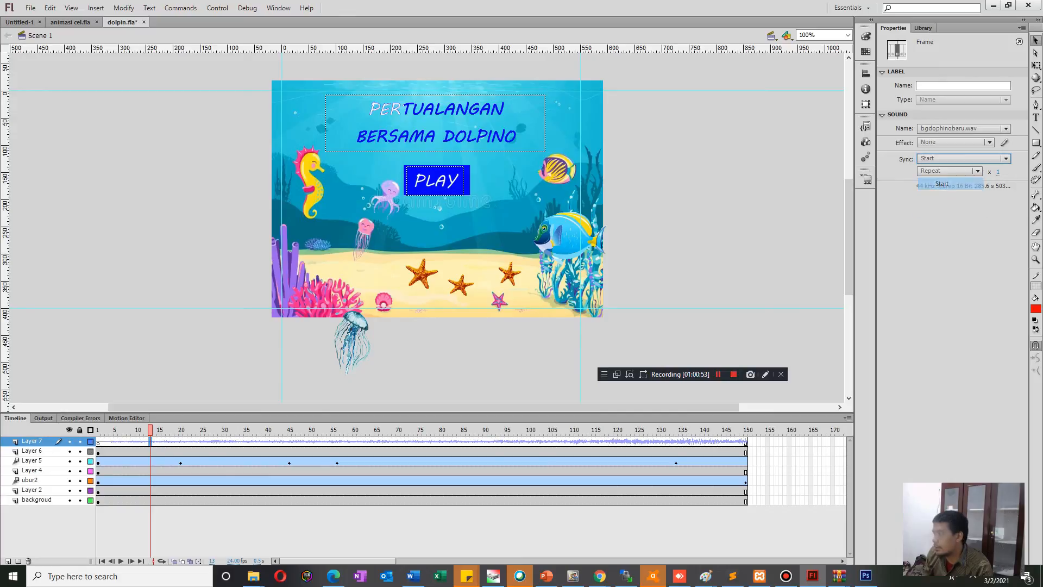
{"action": "left_click", "coordinate": [948, 171]}
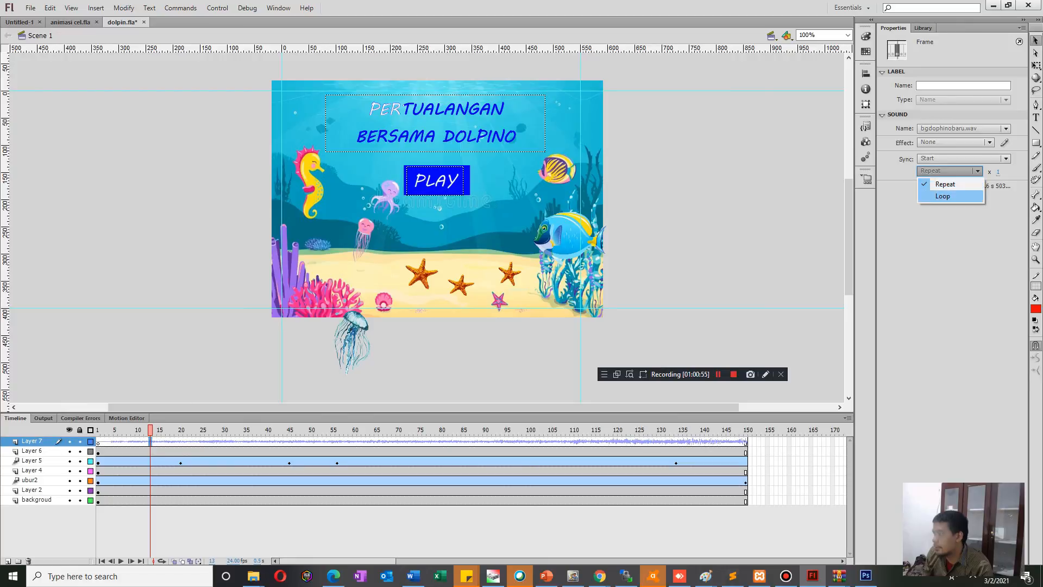
{"action": "left_click", "coordinate": [943, 196]}
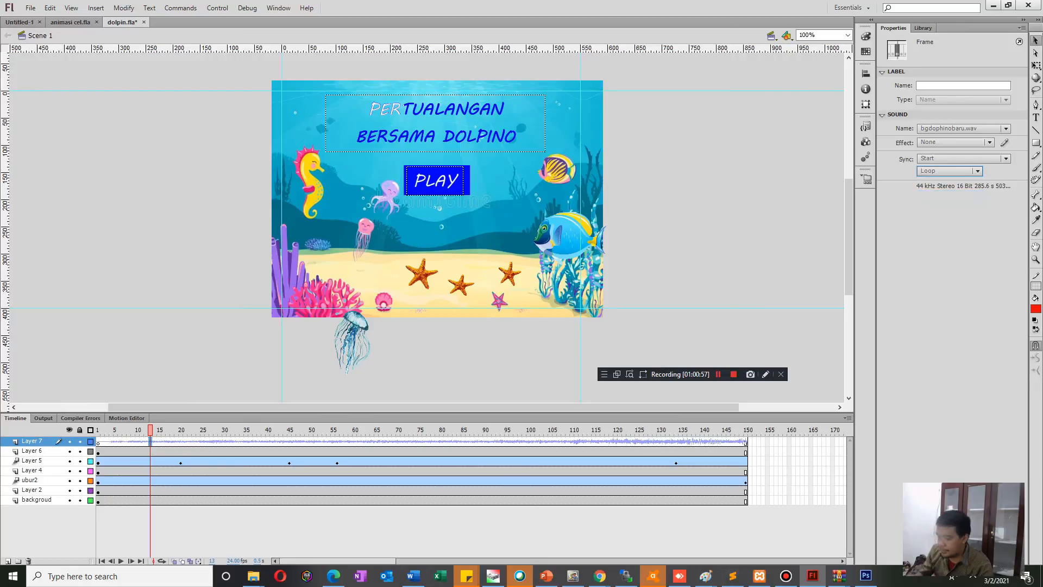
{"action": "key", "text": "ctrl+Return"}
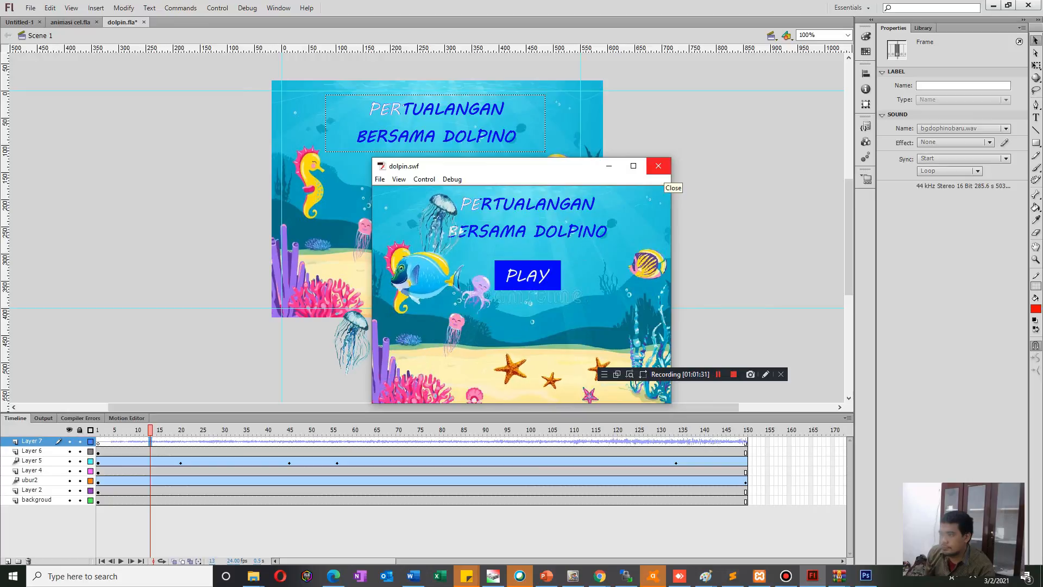
{"action": "left_click", "coordinate": [658, 166]}
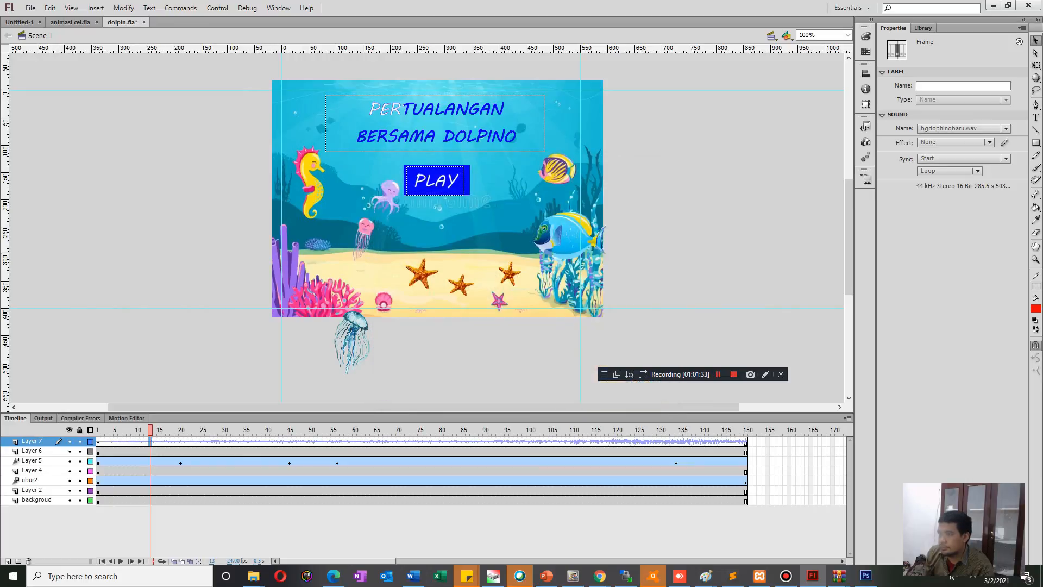